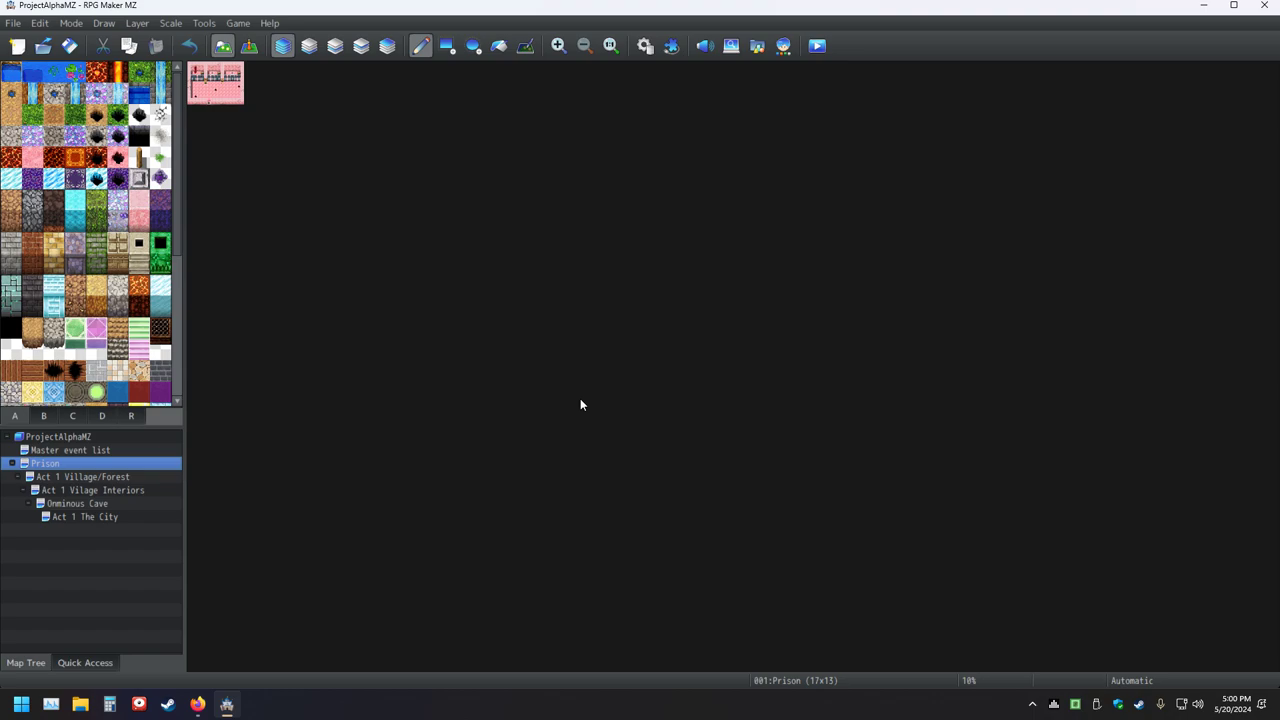
- Open the Onminous Cave map and examine the layout of its maze walls and passages
{"action": "right_click", "coordinate": [107, 506]}
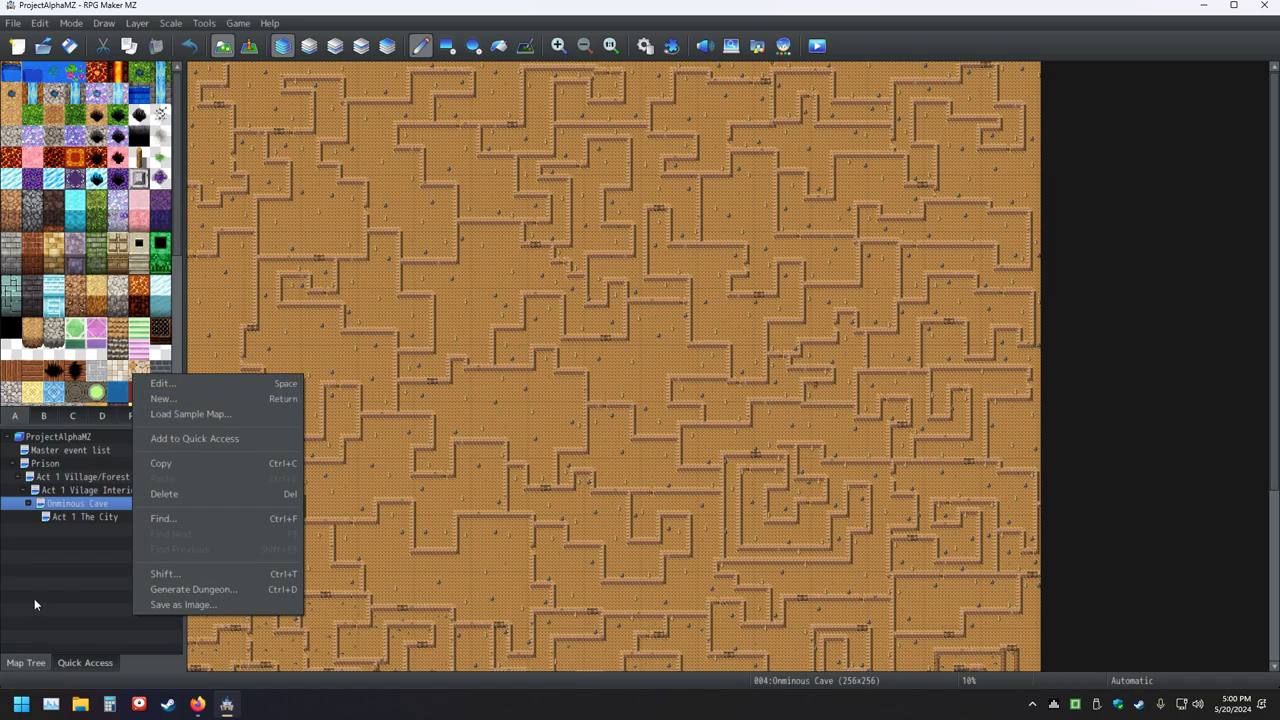
{"action": "left_click", "coordinate": [58, 583]}
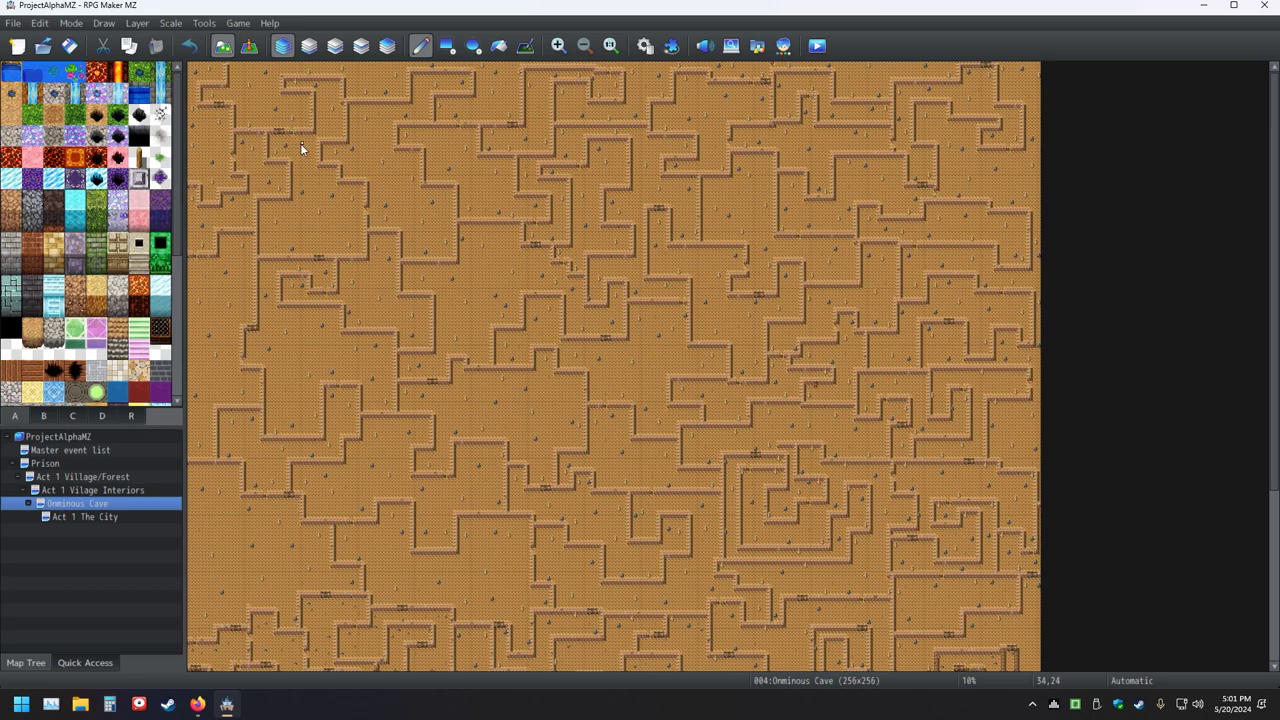
{"action": "scroll", "coordinate": [300, 143], "scroll_direction": "up", "scroll_amount": 4, "text": "ctrl"}
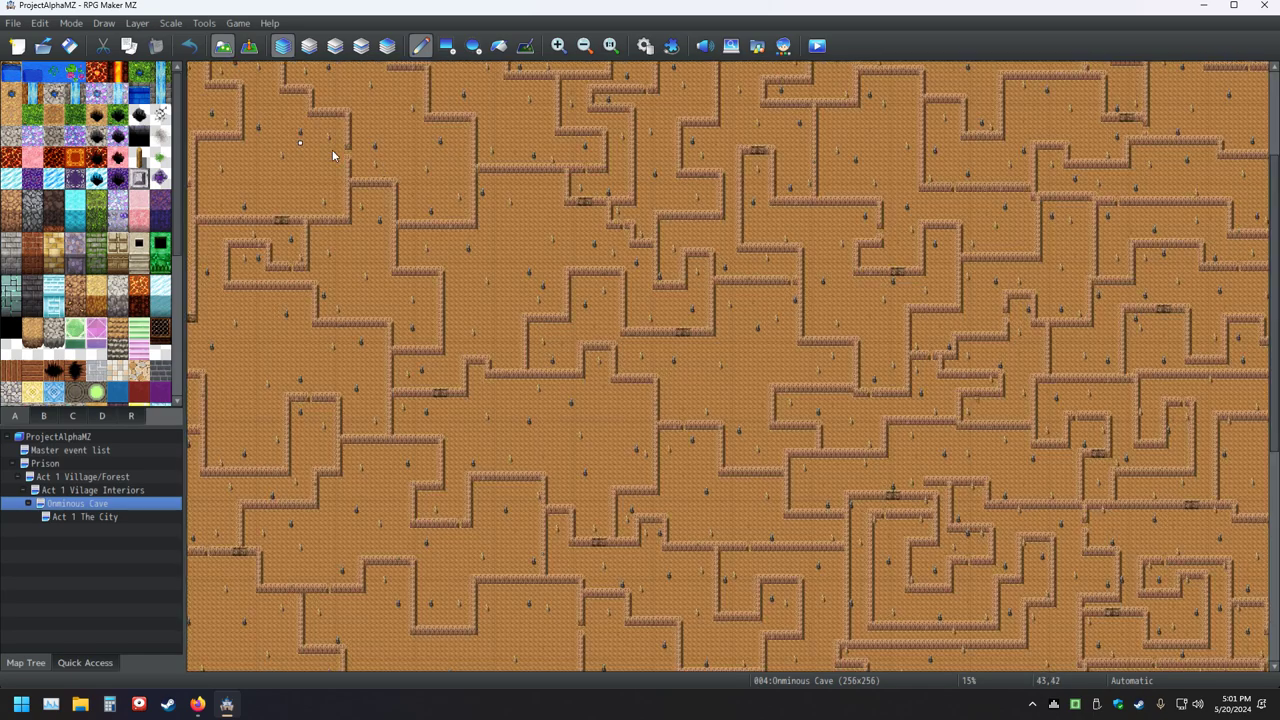
{"action": "middle_click", "coordinate": [381, 164]}
{"action": "middle_click", "coordinate": [241, 73]}
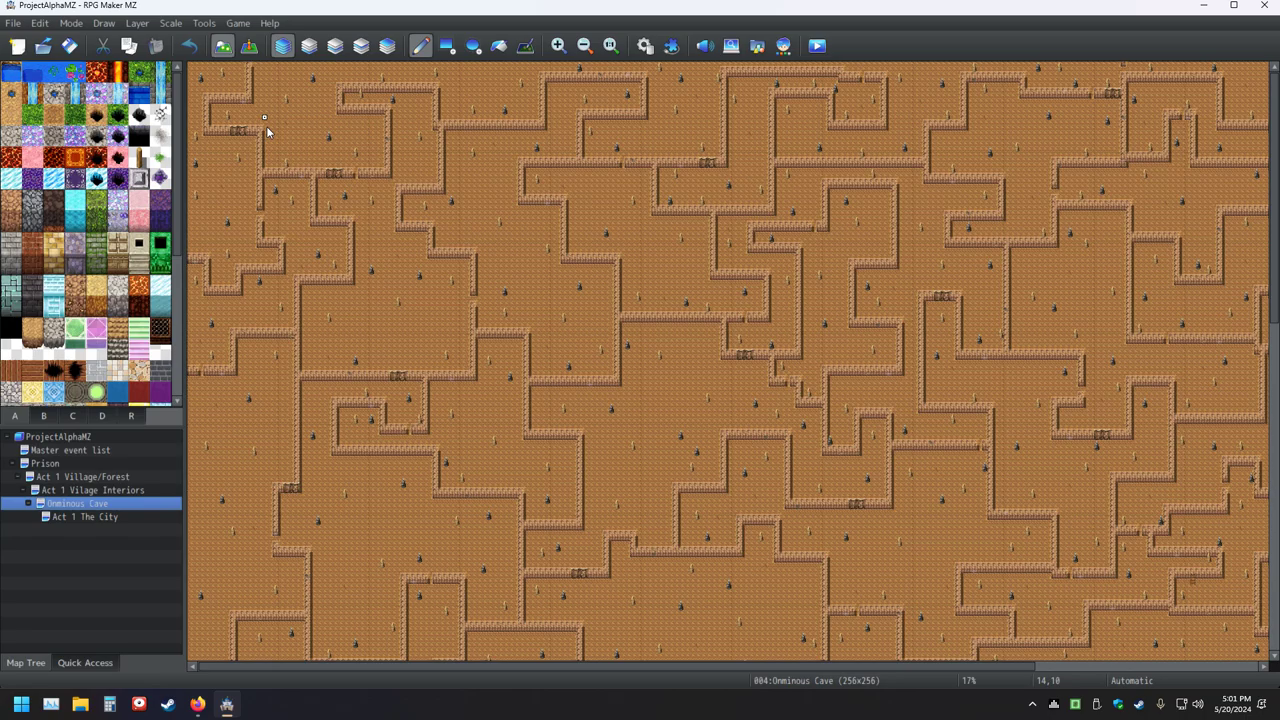
{"action": "middle_click_drag", "start_coordinate": [514, 289], "coordinate": [857, 328]}
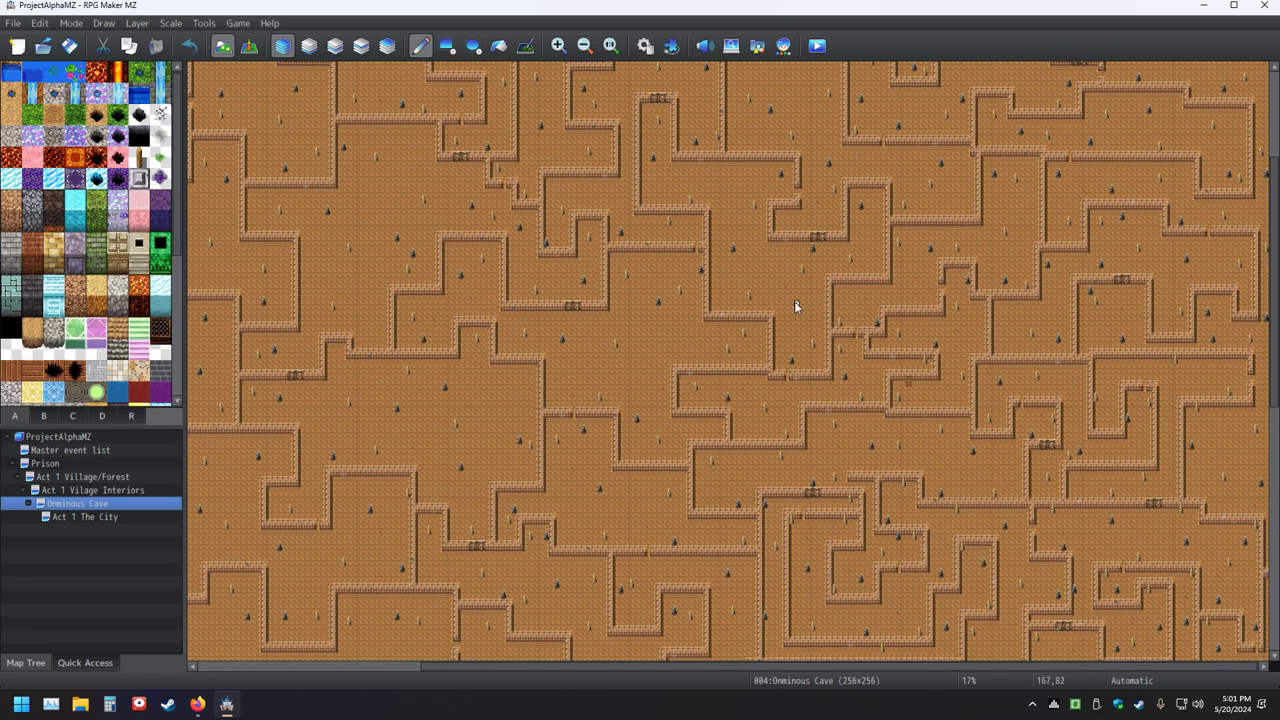
{"action": "middle_click_drag", "start_coordinate": [796, 306], "coordinate": [823, 229]}
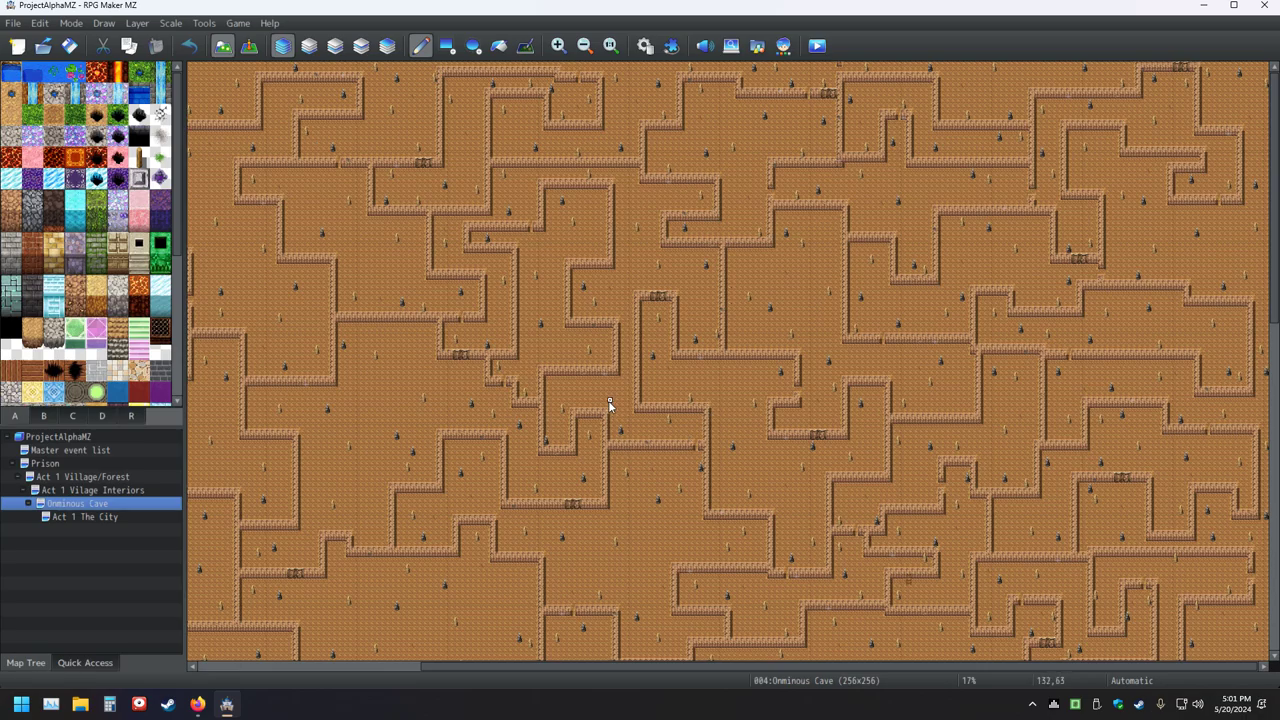
{"action": "middle_click_drag", "start_coordinate": [609, 404], "coordinate": [95, 419]}
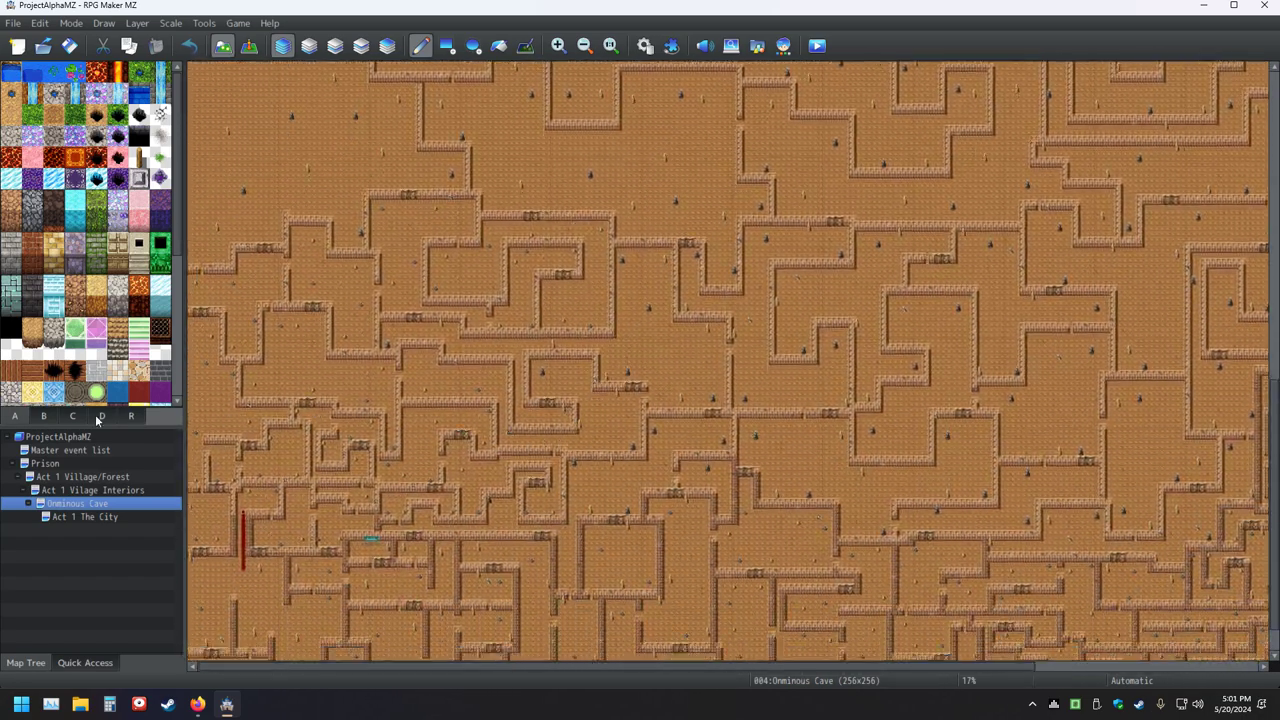
- Open the Act 1 The City map, look over its full extent, and save the project
{"action": "left_click", "coordinate": [96, 517]}
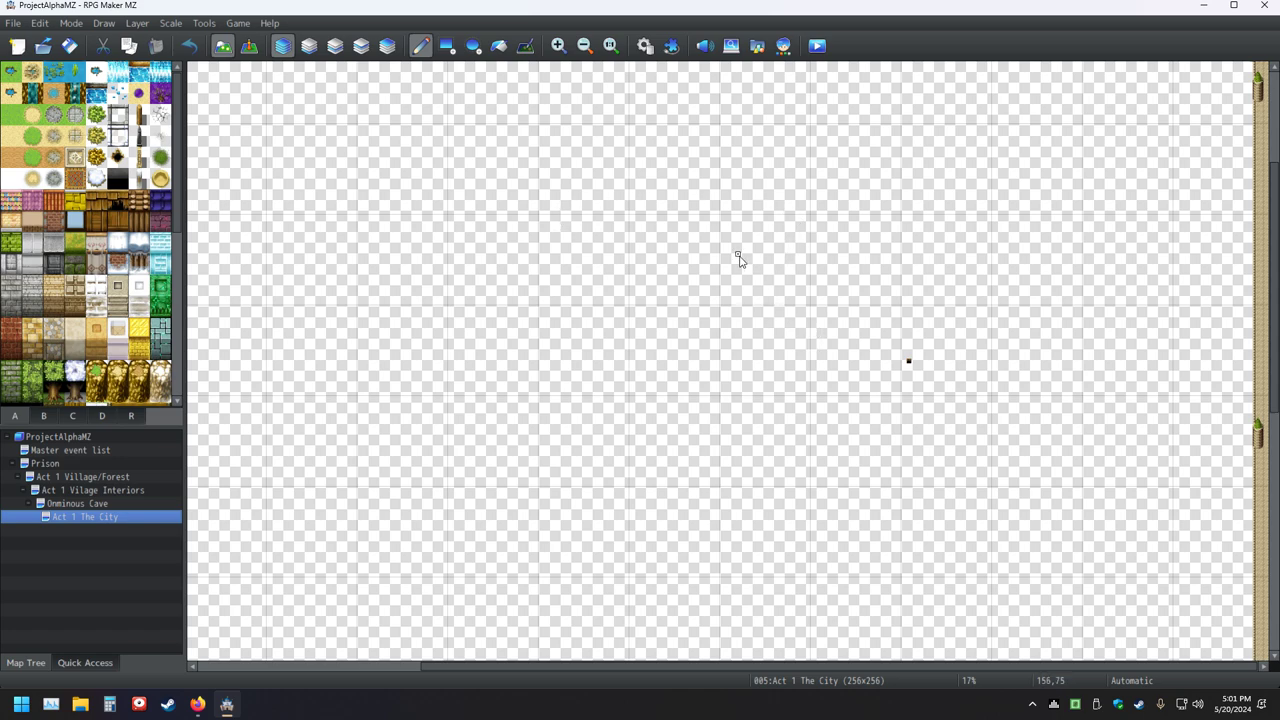
{"action": "scroll", "coordinate": [738, 258], "scroll_direction": "up", "scroll_amount": 1, "text": "ctrl"}
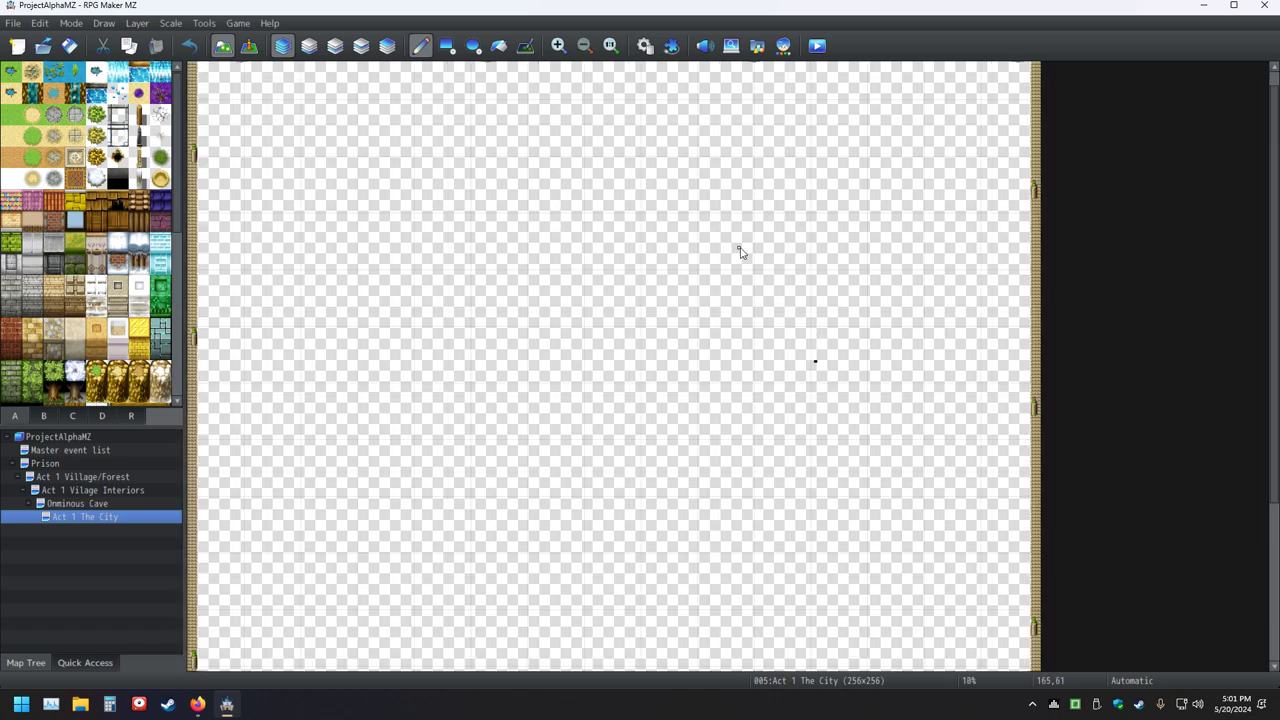
{"action": "scroll", "coordinate": [740, 262], "scroll_direction": "down", "scroll_amount": 3}
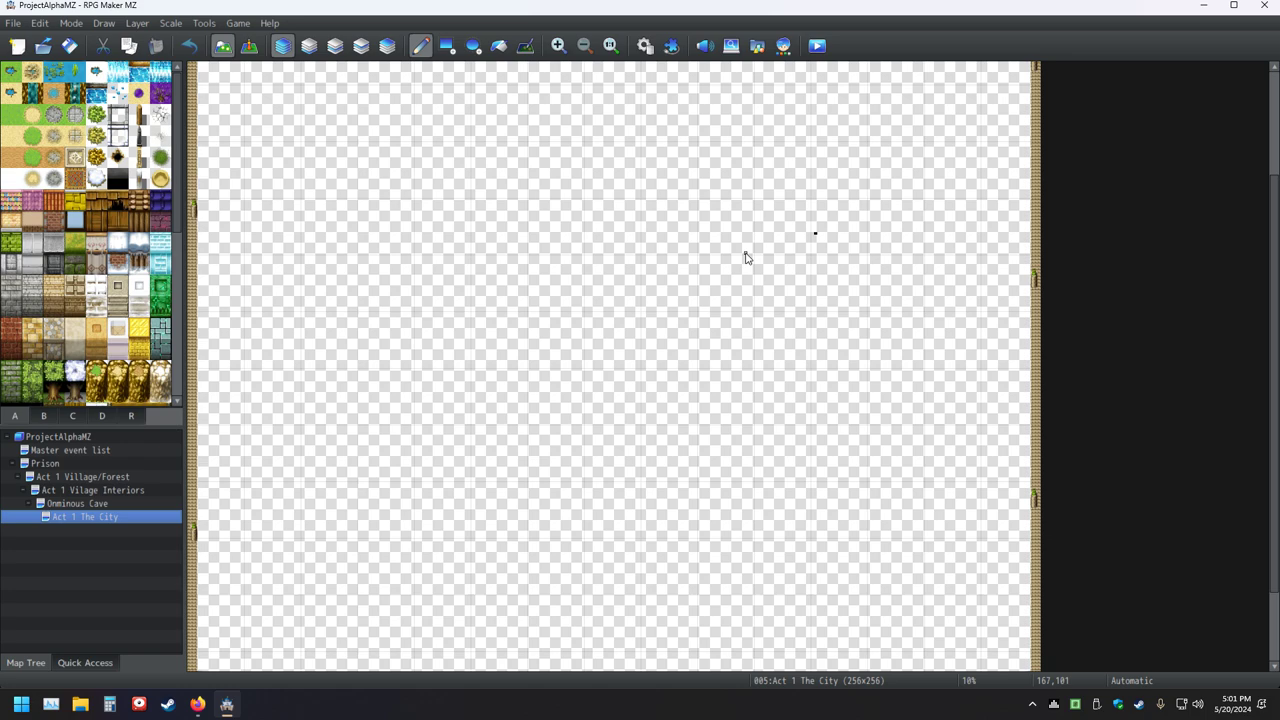
{"action": "scroll", "coordinate": [747, 254], "scroll_direction": "up", "scroll_amount": 4}
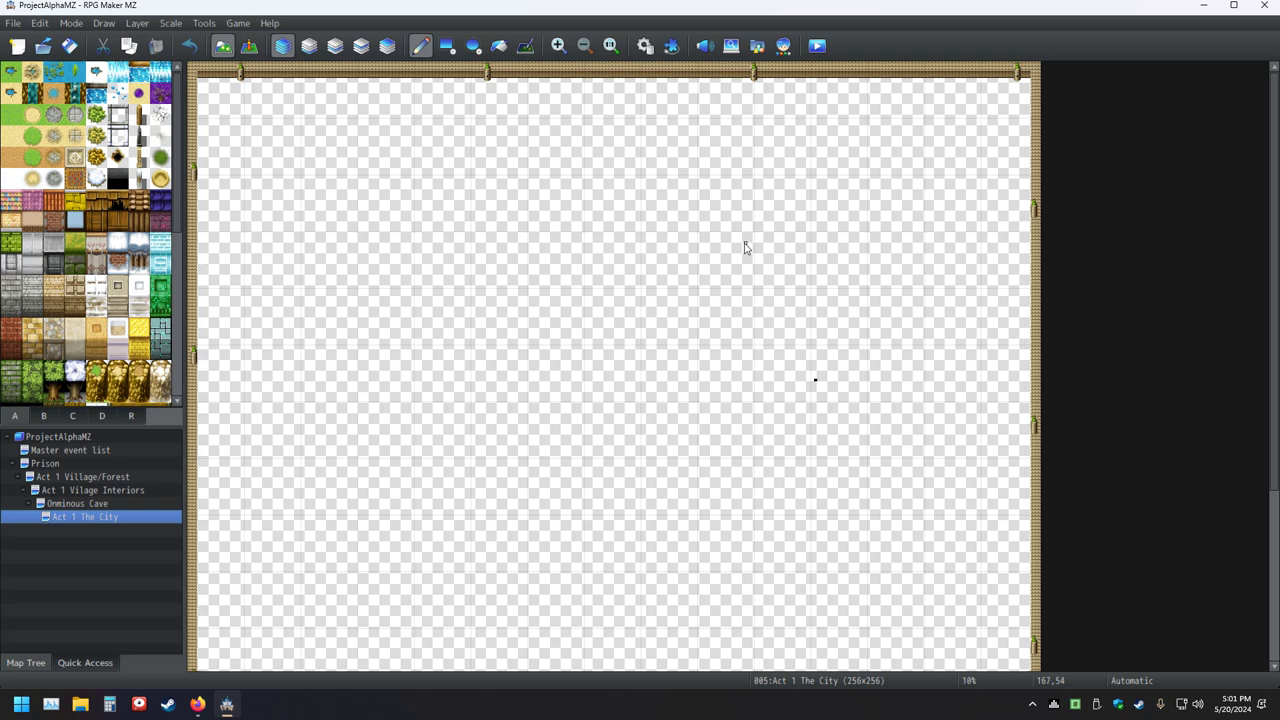
{"action": "scroll", "coordinate": [745, 245], "scroll_direction": "down", "scroll_amount": 8}
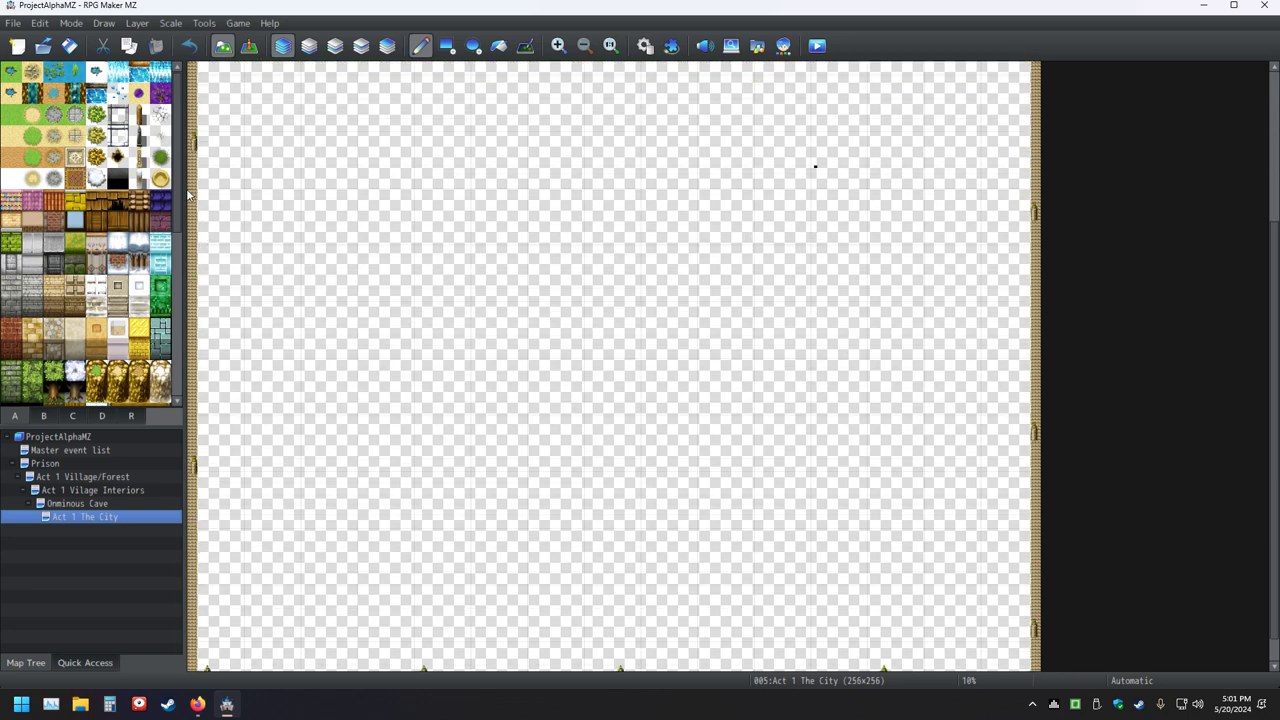
{"action": "left_click", "coordinate": [69, 45]}
- Browse the city map's B and C tile sets down to the roof and tower tiles
{"action": "scroll", "coordinate": [694, 306], "scroll_direction": "up", "scroll_amount": 5}
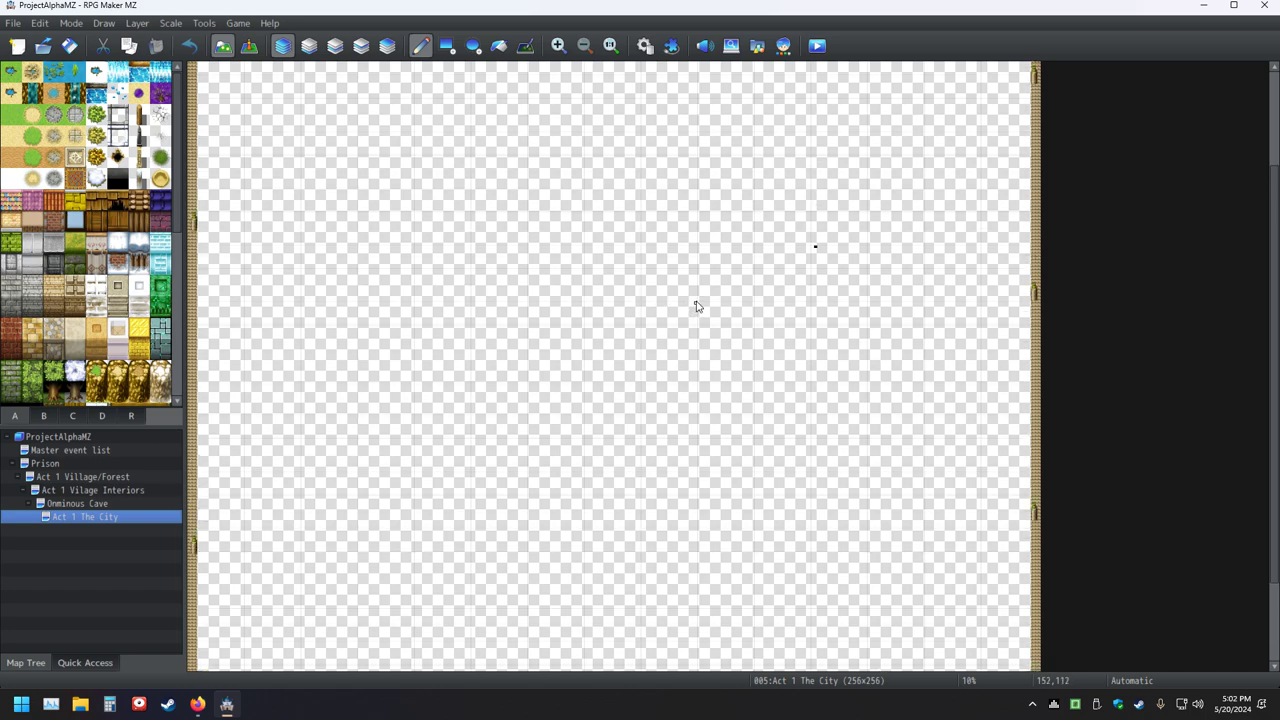
{"action": "scroll", "coordinate": [654, 294], "scroll_direction": "down", "scroll_amount": 5}
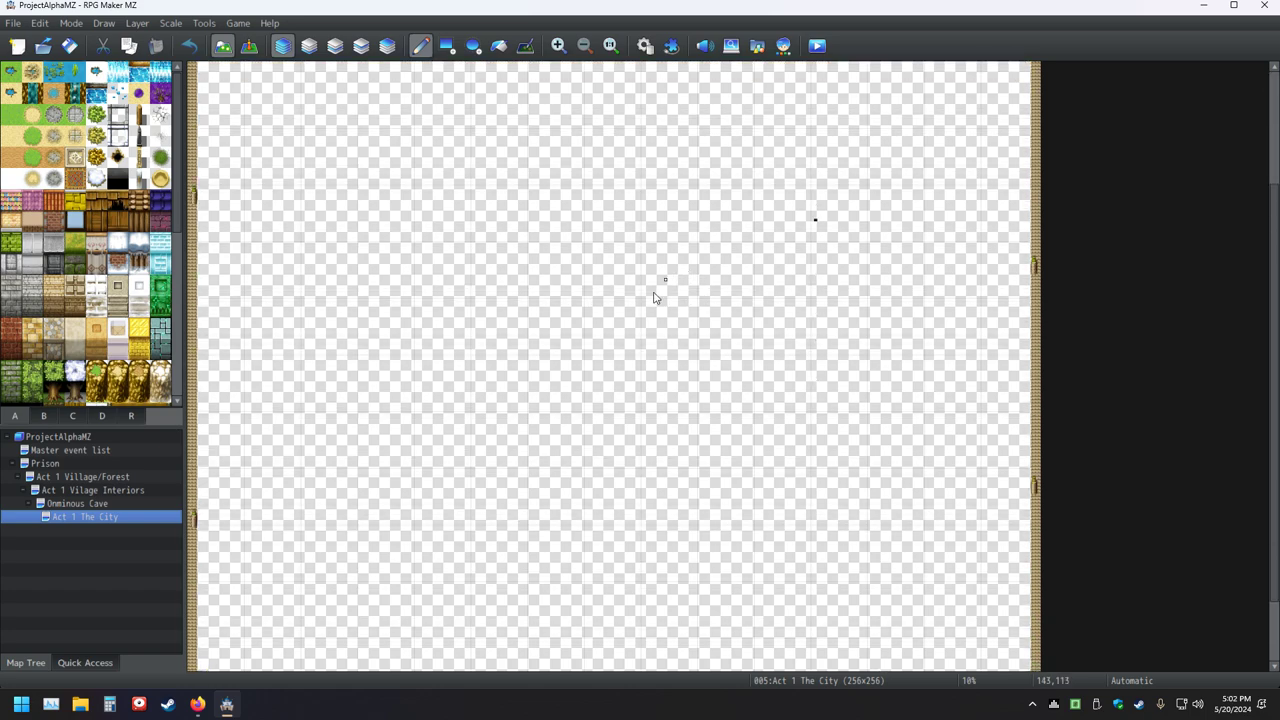
{"action": "scroll", "coordinate": [606, 289], "scroll_direction": "up", "scroll_amount": 5}
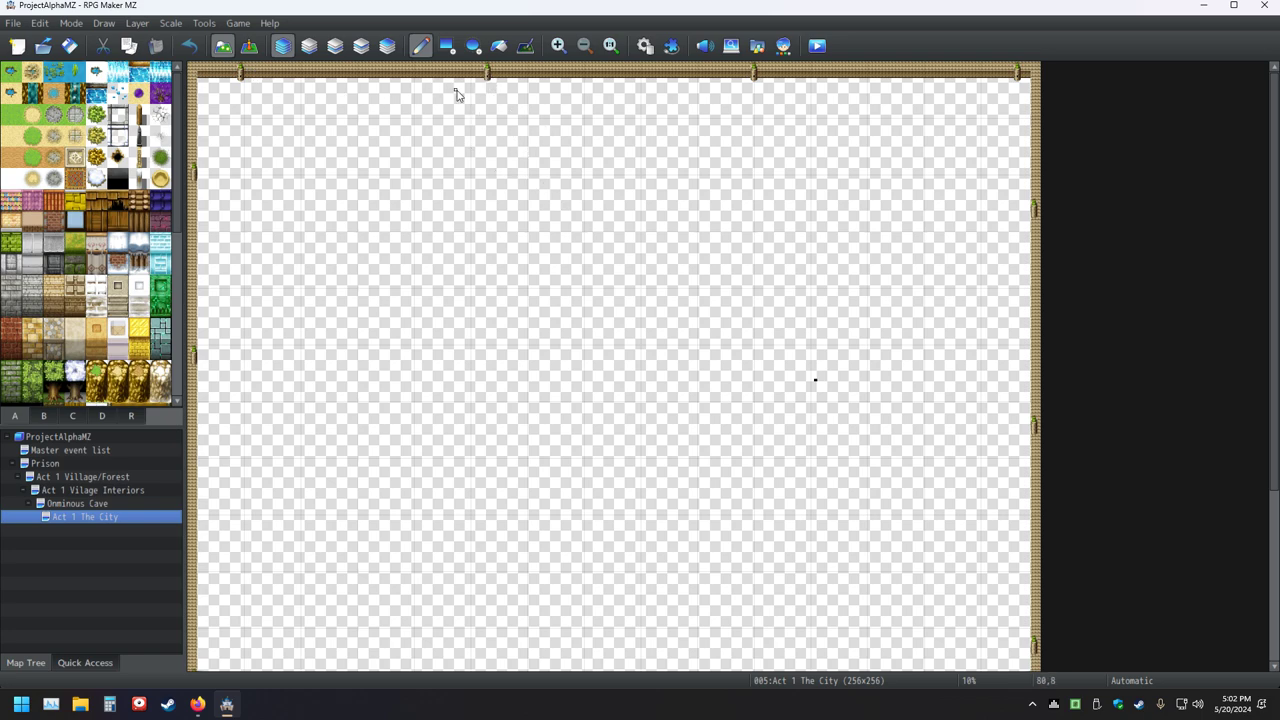
{"action": "left_click", "coordinate": [44, 416]}
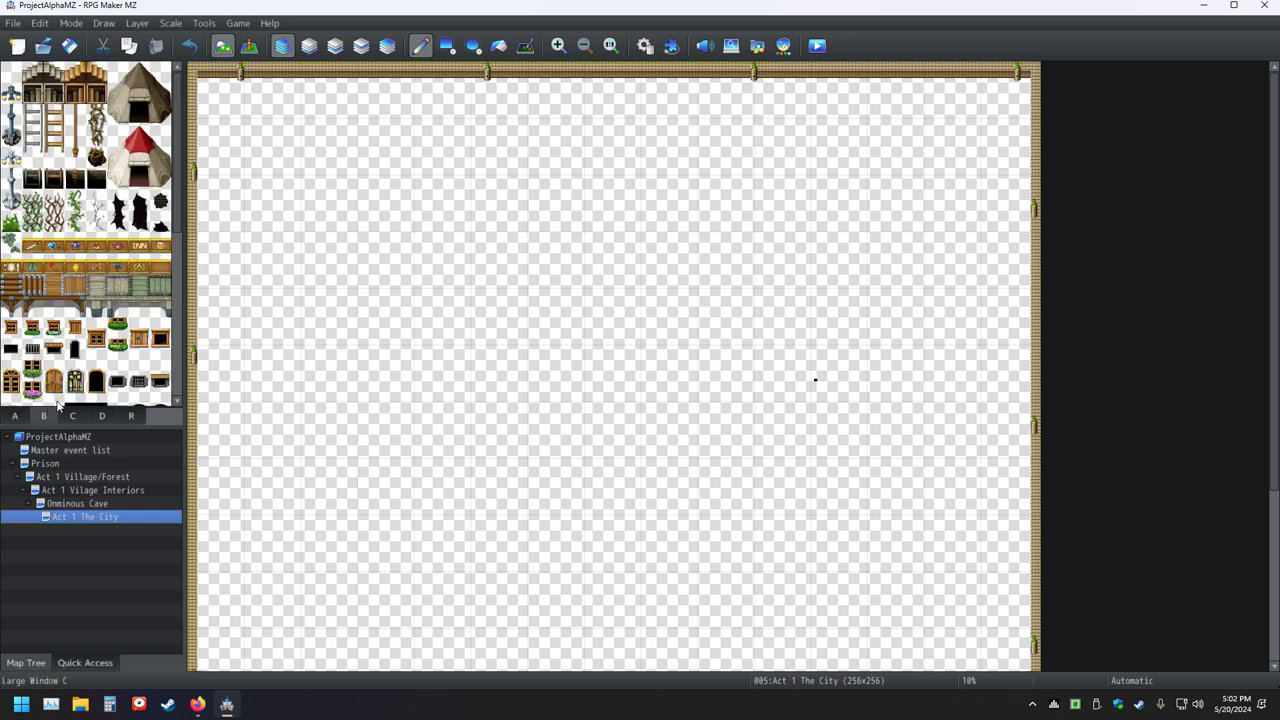
{"action": "left_click", "coordinate": [72, 416]}
{"action": "scroll", "coordinate": [62, 379], "scroll_direction": "down", "scroll_amount": 5}
{"action": "scroll", "coordinate": [62, 379], "scroll_direction": "down", "scroll_amount": 1}
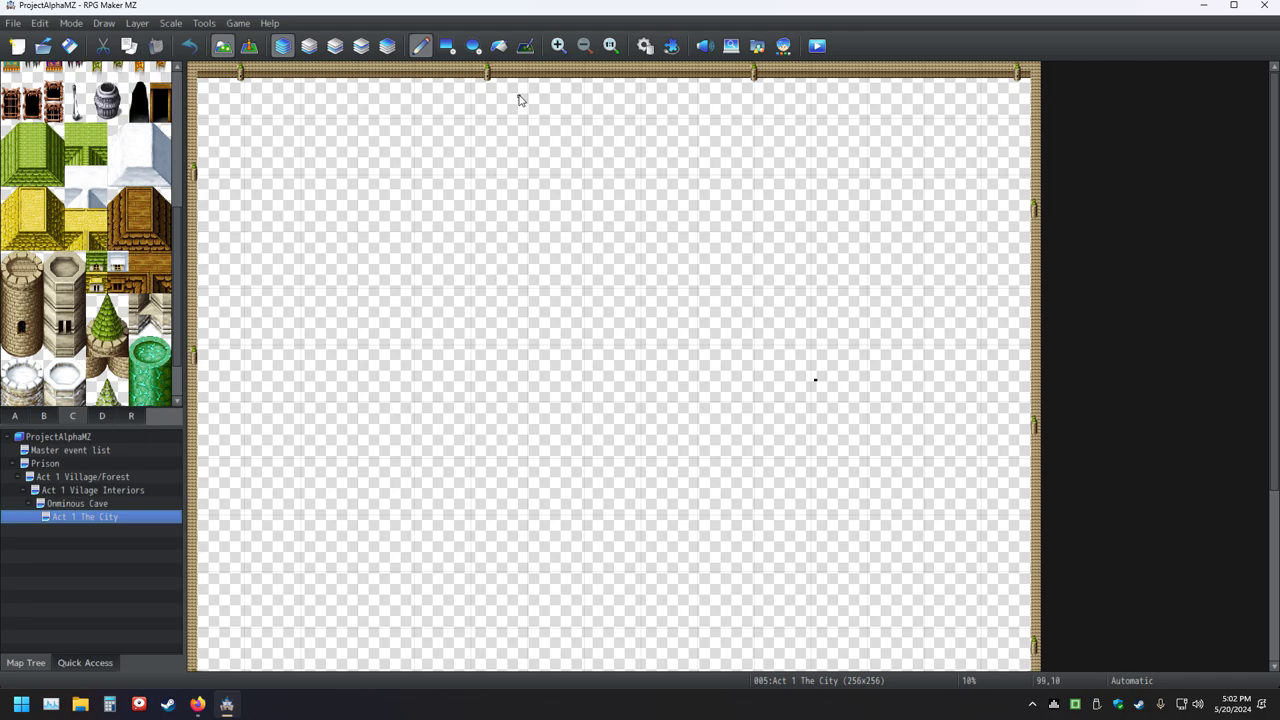
- Examine the city's northern and western perimeter walls and the towers placed along them up close
{"action": "scroll", "coordinate": [560, 330], "scroll_direction": "up", "scroll_amount": 3, "text": "ctrl"}
{"action": "middle_click", "coordinate": [561, 320]}
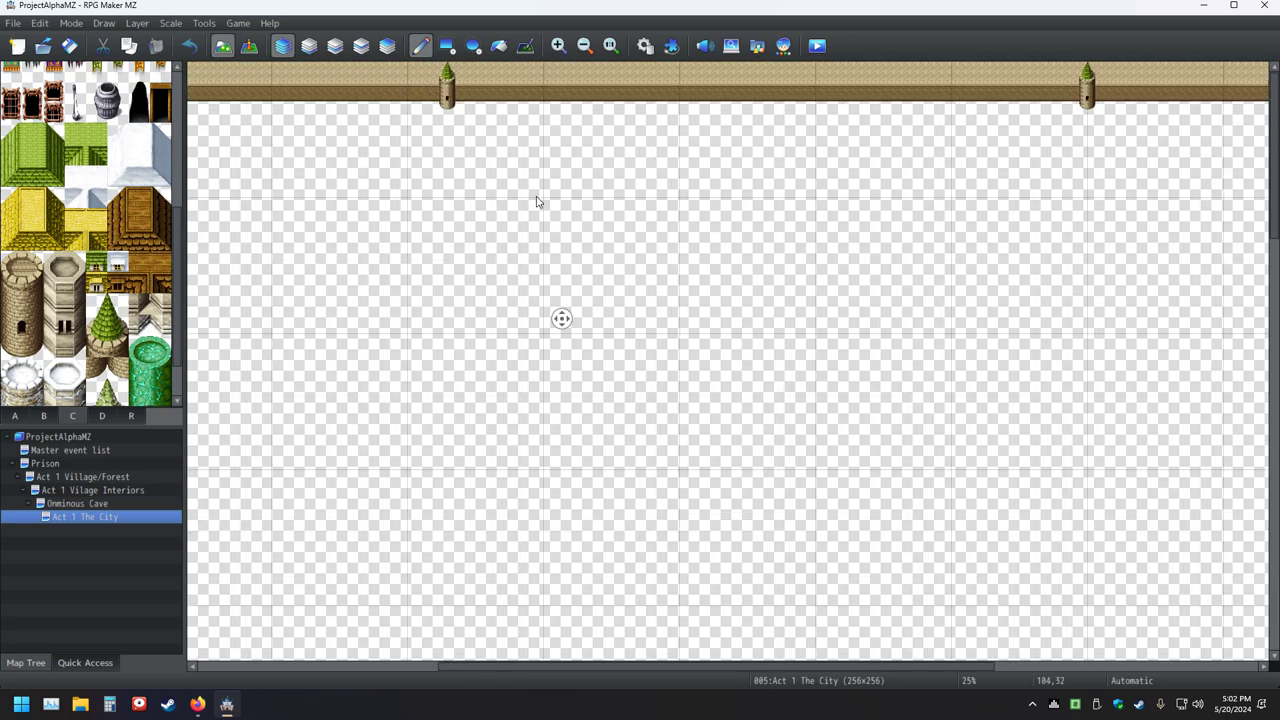
{"action": "middle_click", "coordinate": [535, 200]}
{"action": "scroll", "coordinate": [533, 197], "scroll_direction": "up", "scroll_amount": 2, "text": "ctrl"}
{"action": "middle_click", "coordinate": [533, 200]}
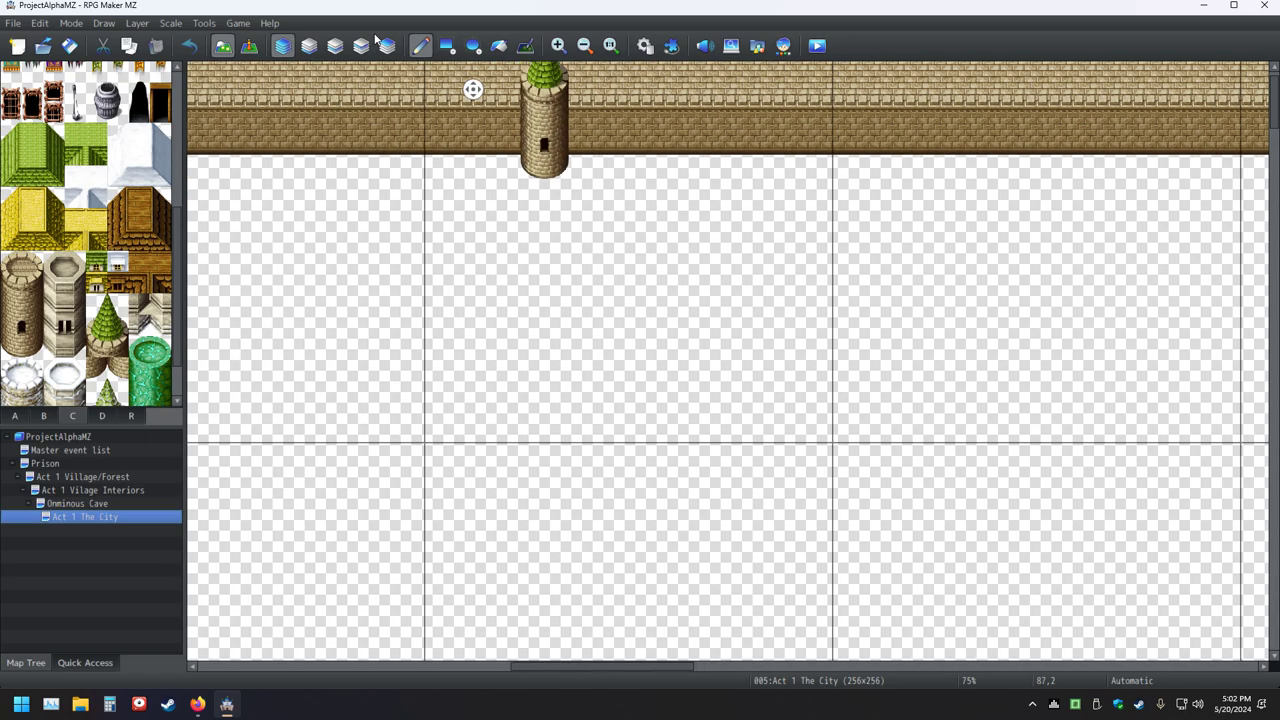
{"action": "middle_click", "coordinate": [490, 193]}
{"action": "middle_click", "coordinate": [539, 264]}
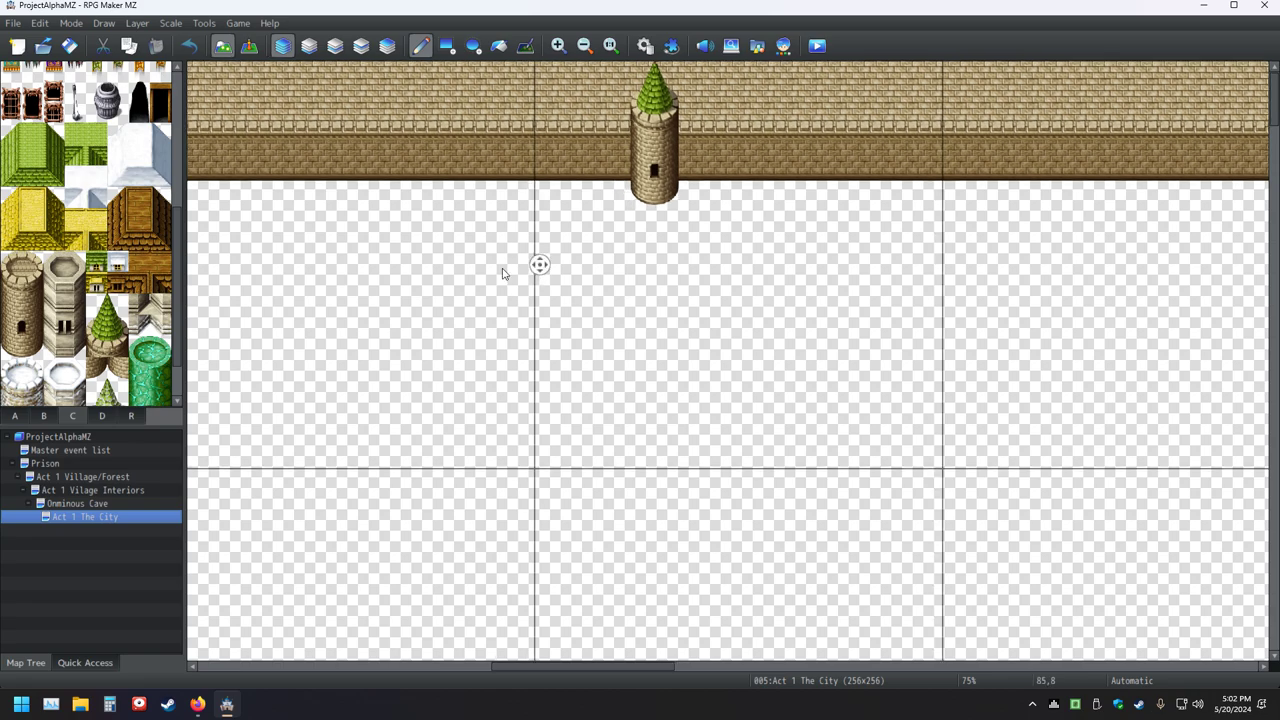
{"action": "middle_click", "coordinate": [370, 239]}
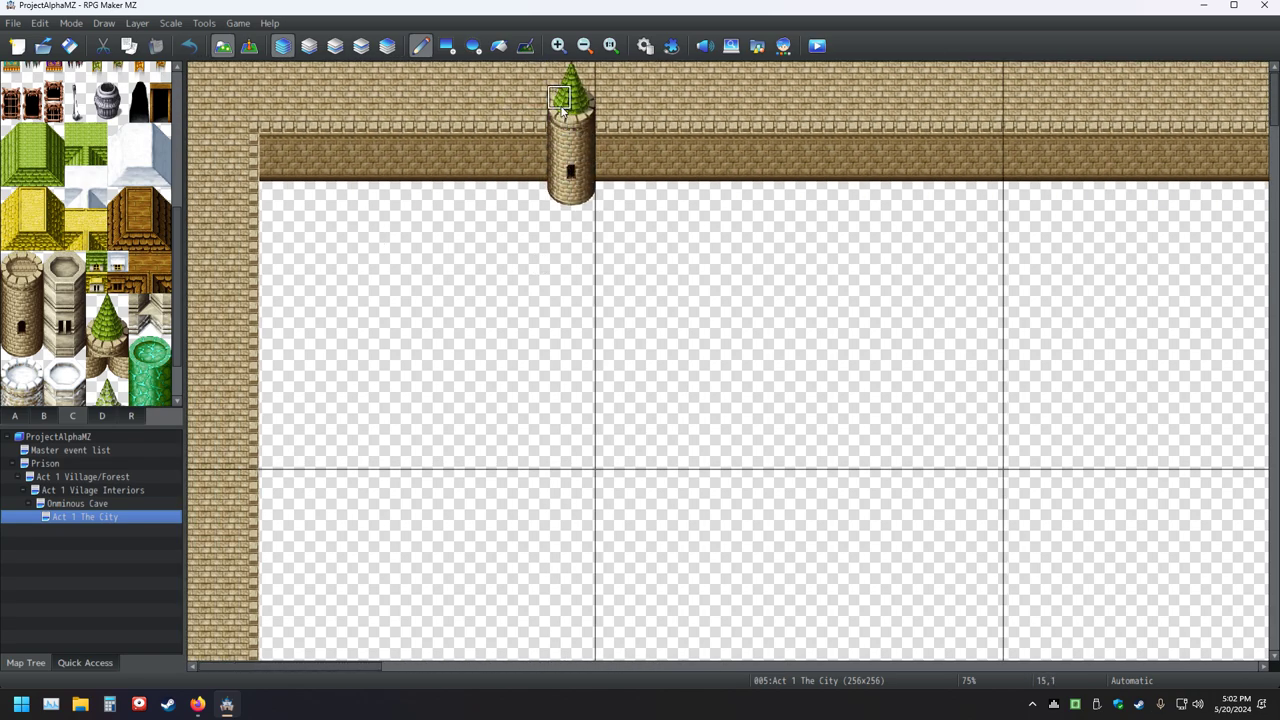
{"action": "middle_click", "coordinate": [483, 195]}
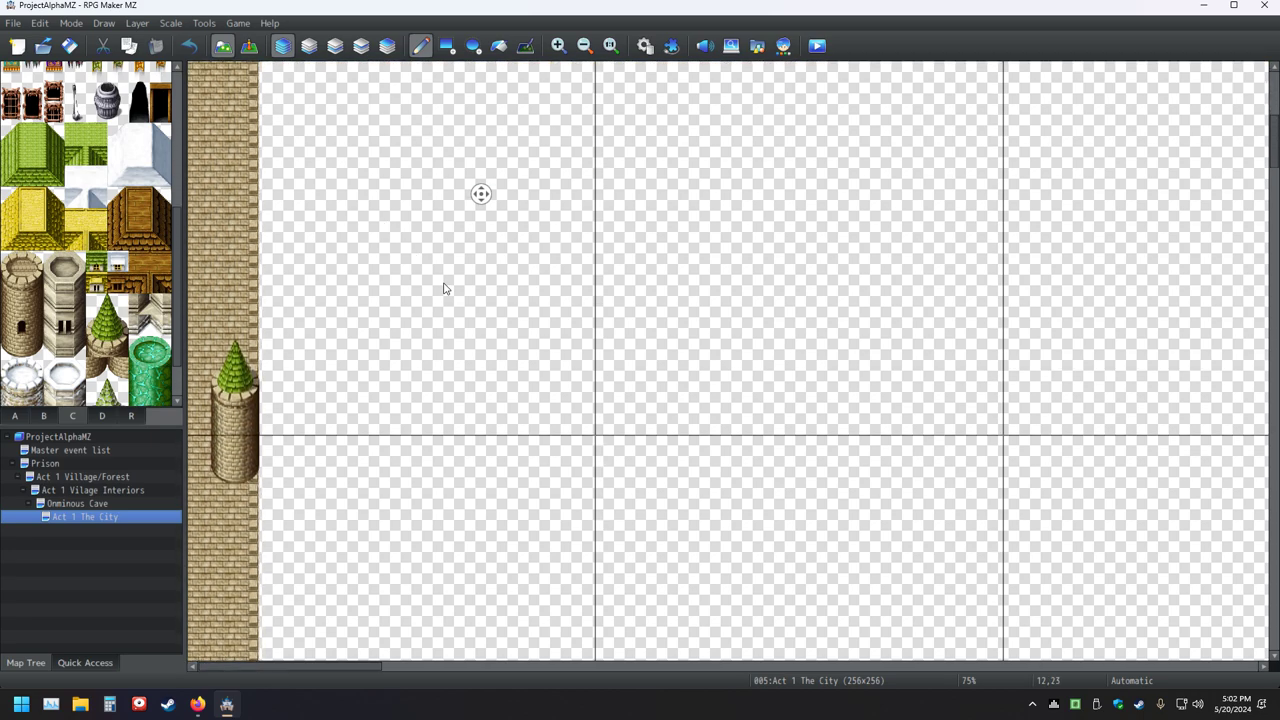
{"action": "middle_click", "coordinate": [443, 285]}
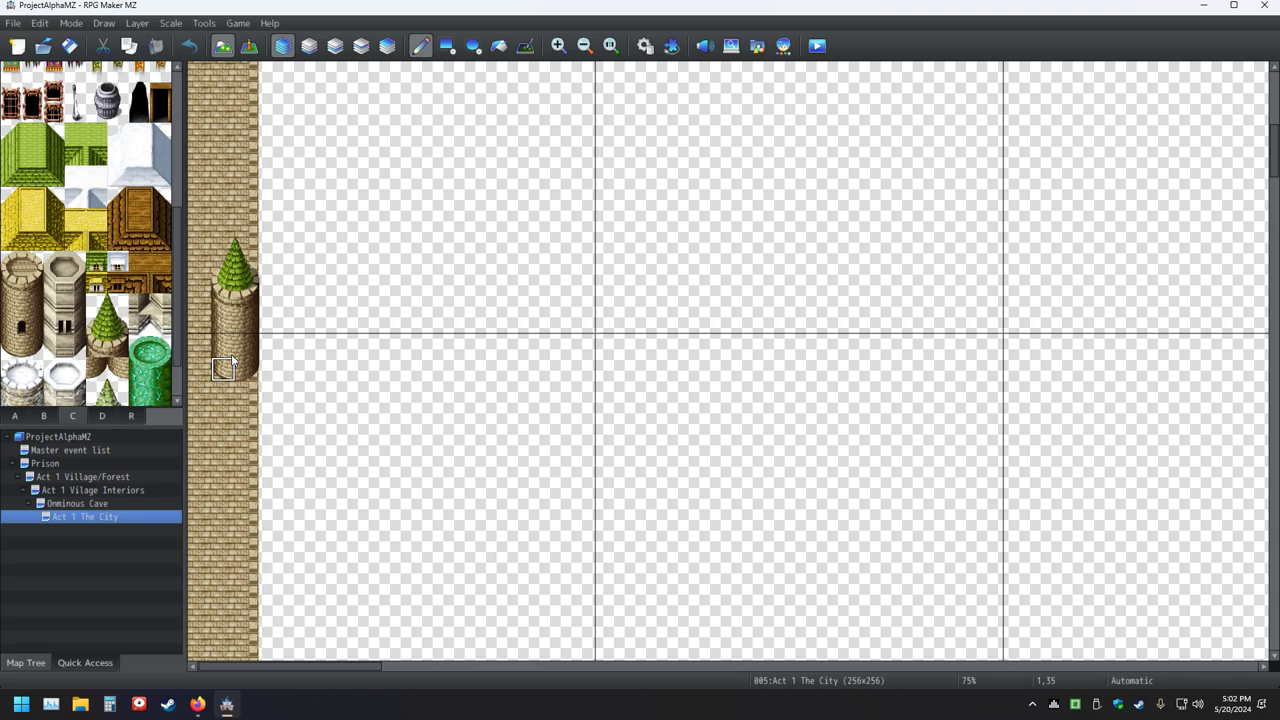
- Follow the city's southern and eastern perimeter walls, checking their towers, and return to the northern wall
{"action": "middle_click", "coordinate": [312, 284]}
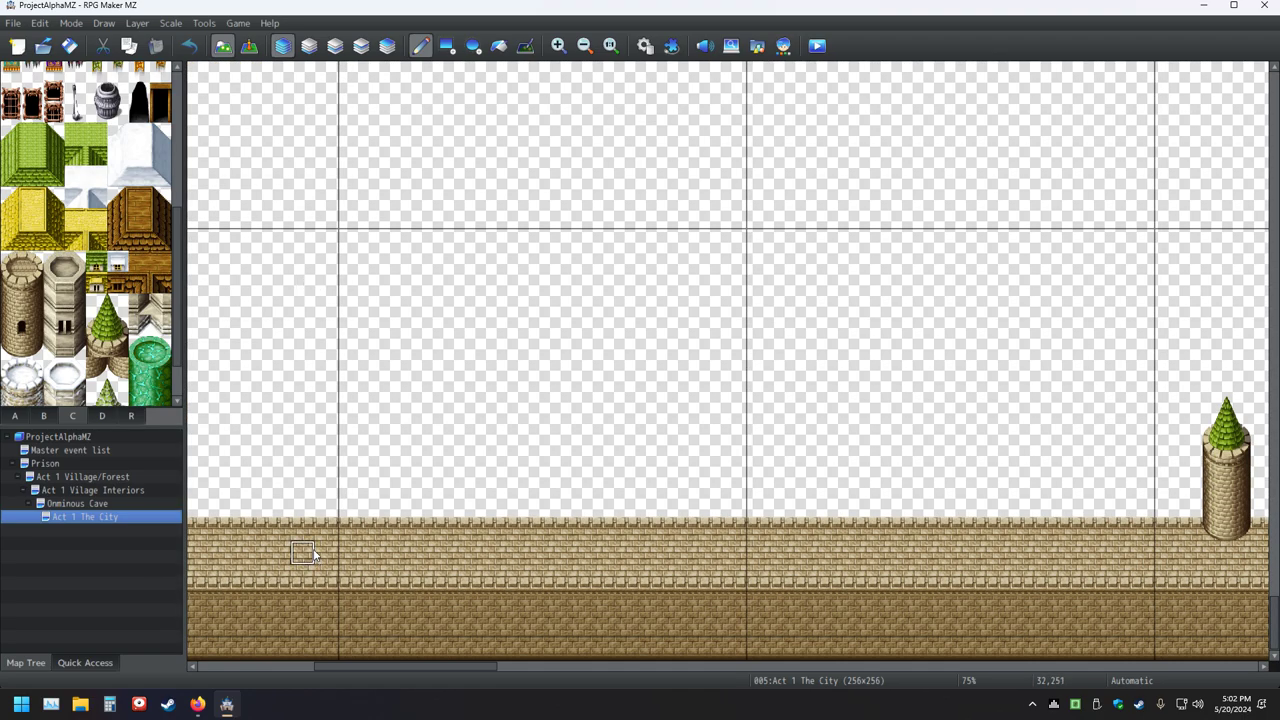
{"action": "middle_click", "coordinate": [313, 549]}
{"action": "middle_click", "coordinate": [540, 555]}
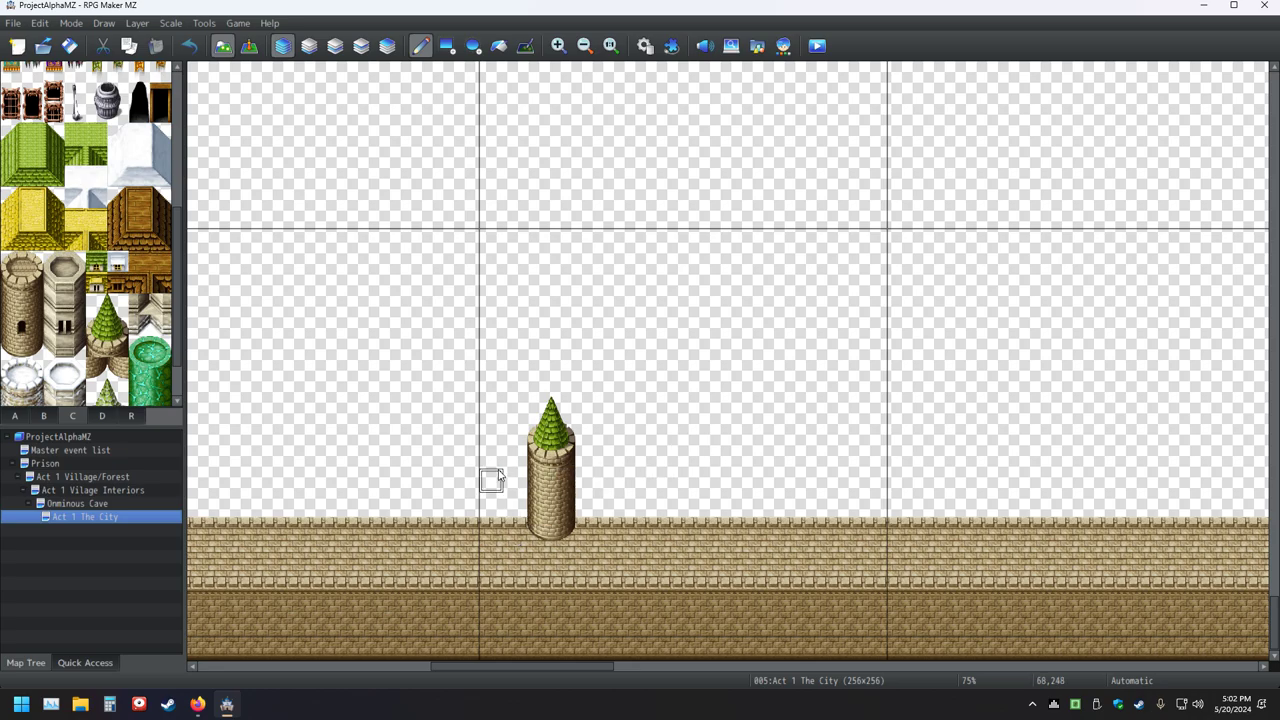
{"action": "middle_click", "coordinate": [603, 477]}
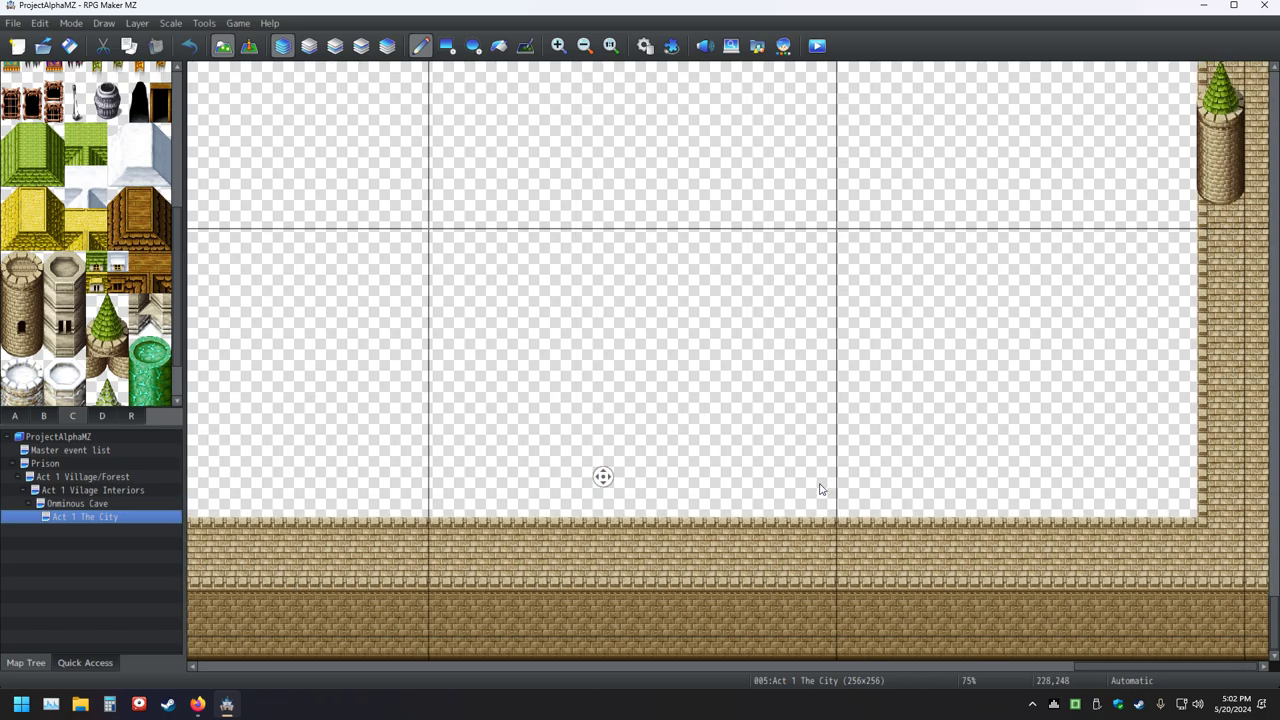
{"action": "middle_click", "coordinate": [930, 400]}
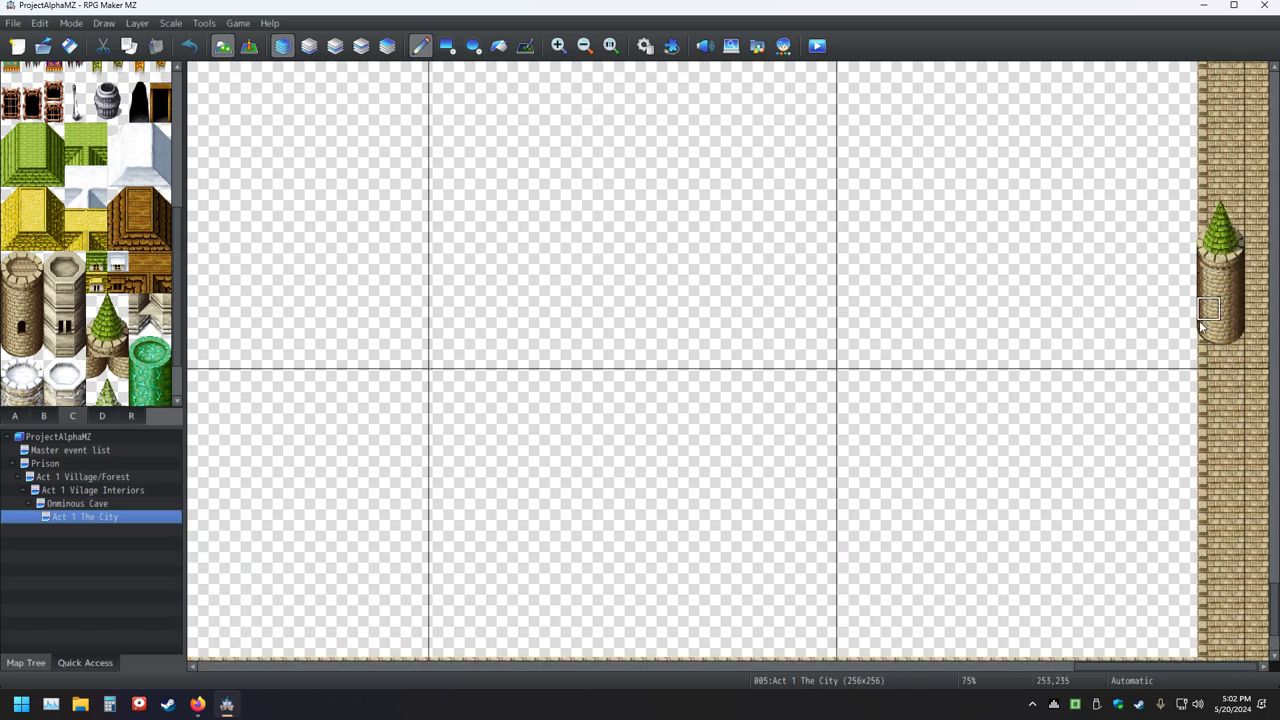
{"action": "middle_click", "coordinate": [1081, 348]}
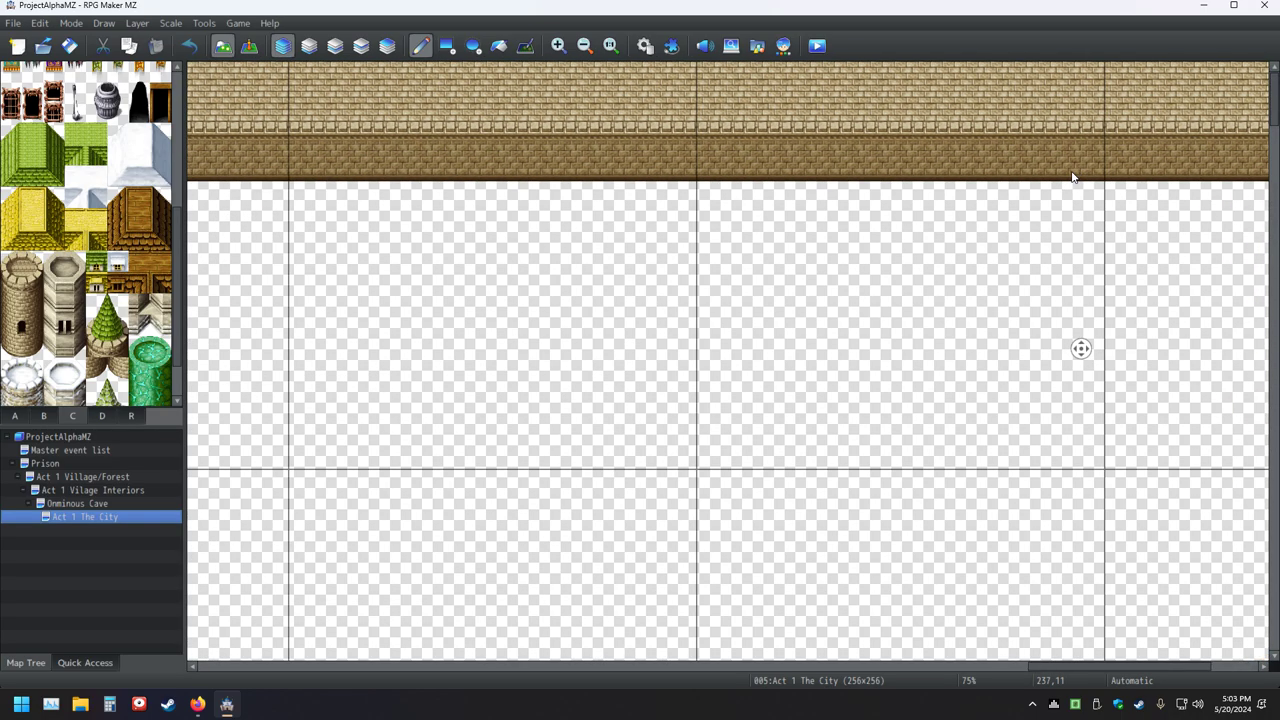
{"action": "middle_click", "coordinate": [843, 166]}
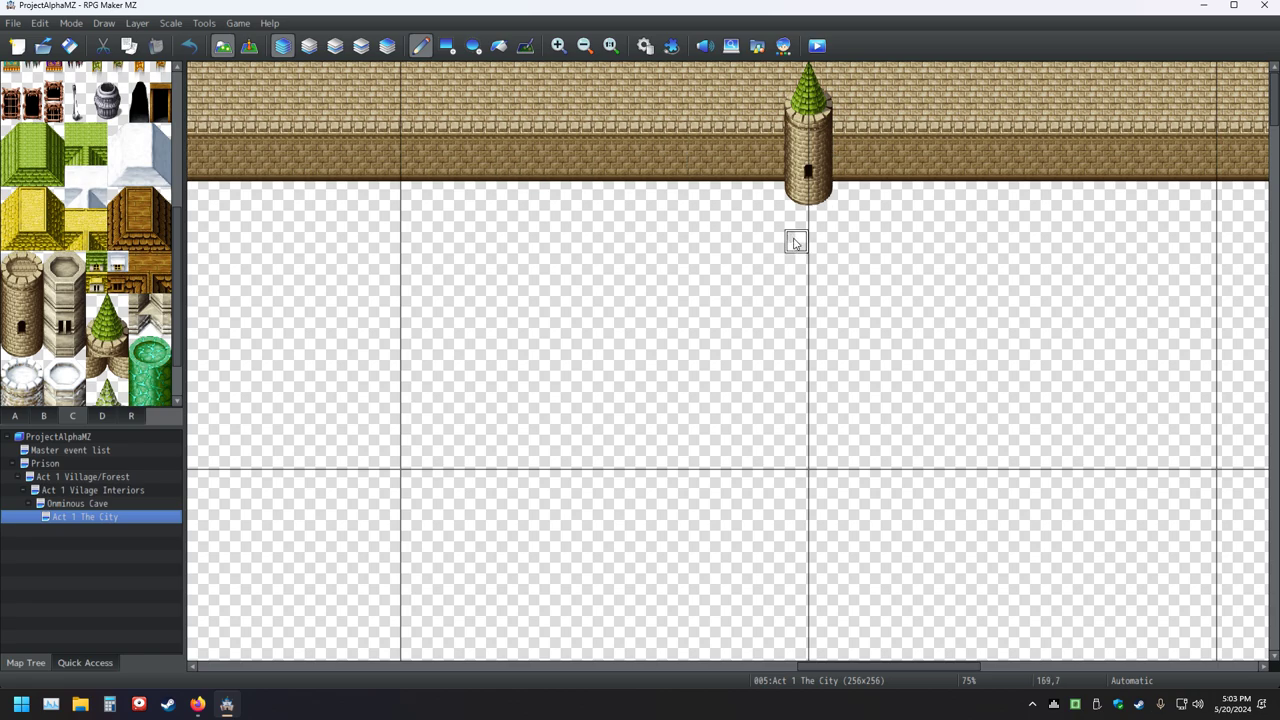
- Examine the empty interior of the city map toward its northeast corner, from overview to close-up
{"action": "scroll", "coordinate": [795, 241], "scroll_direction": "down", "scroll_amount": 6, "text": "ctrl"}
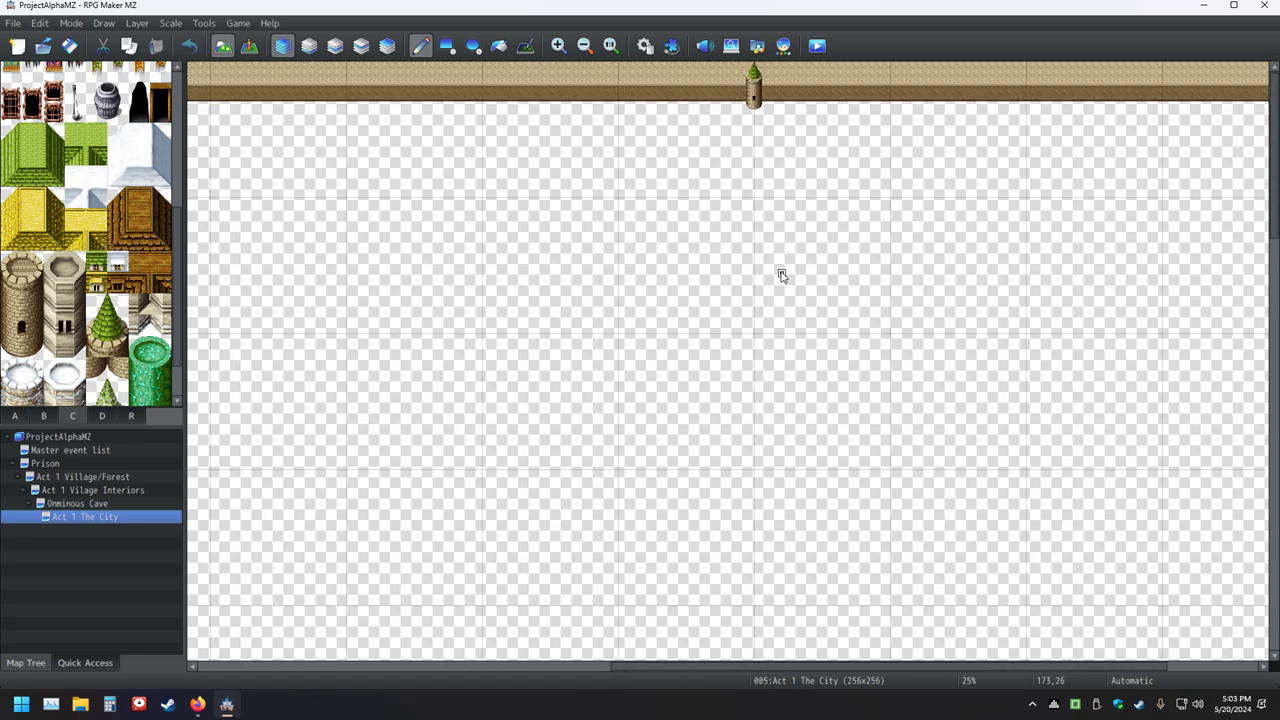
{"action": "scroll", "coordinate": [780, 272], "scroll_direction": "down", "scroll_amount": 1, "text": "ctrl"}
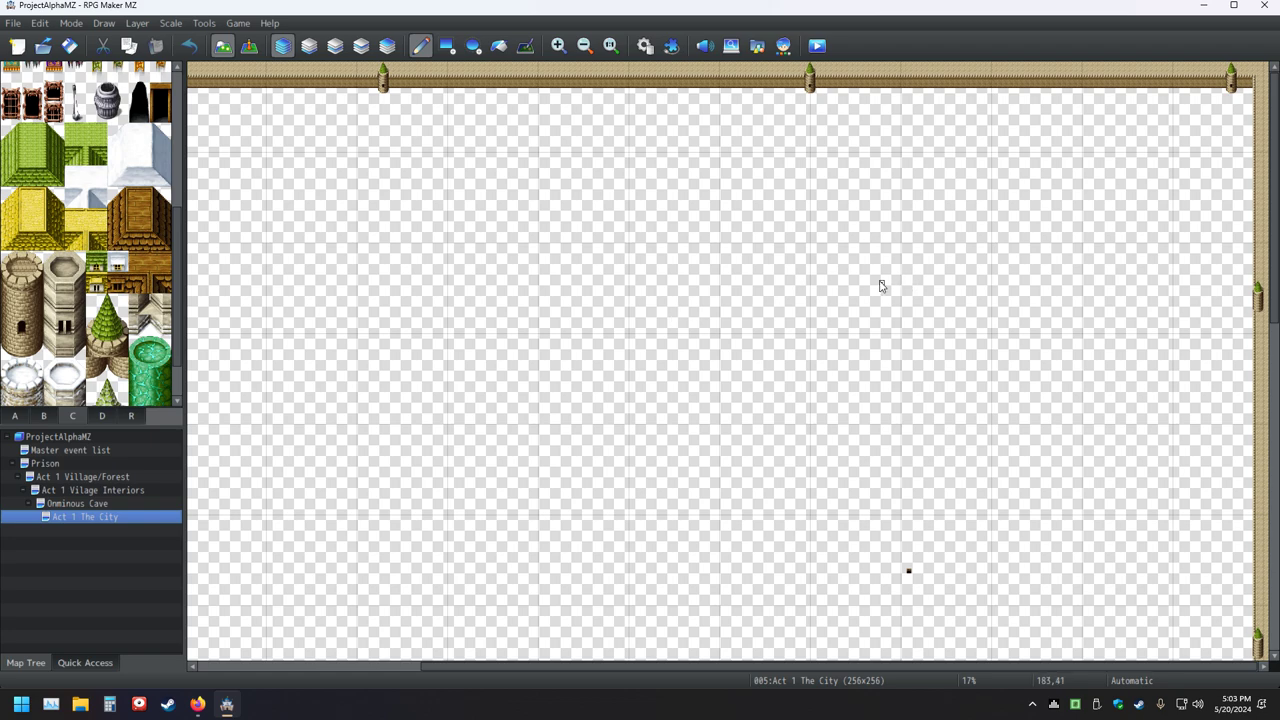
{"action": "scroll", "coordinate": [877, 286], "scroll_direction": "up", "scroll_amount": 2, "text": "ctrl"}
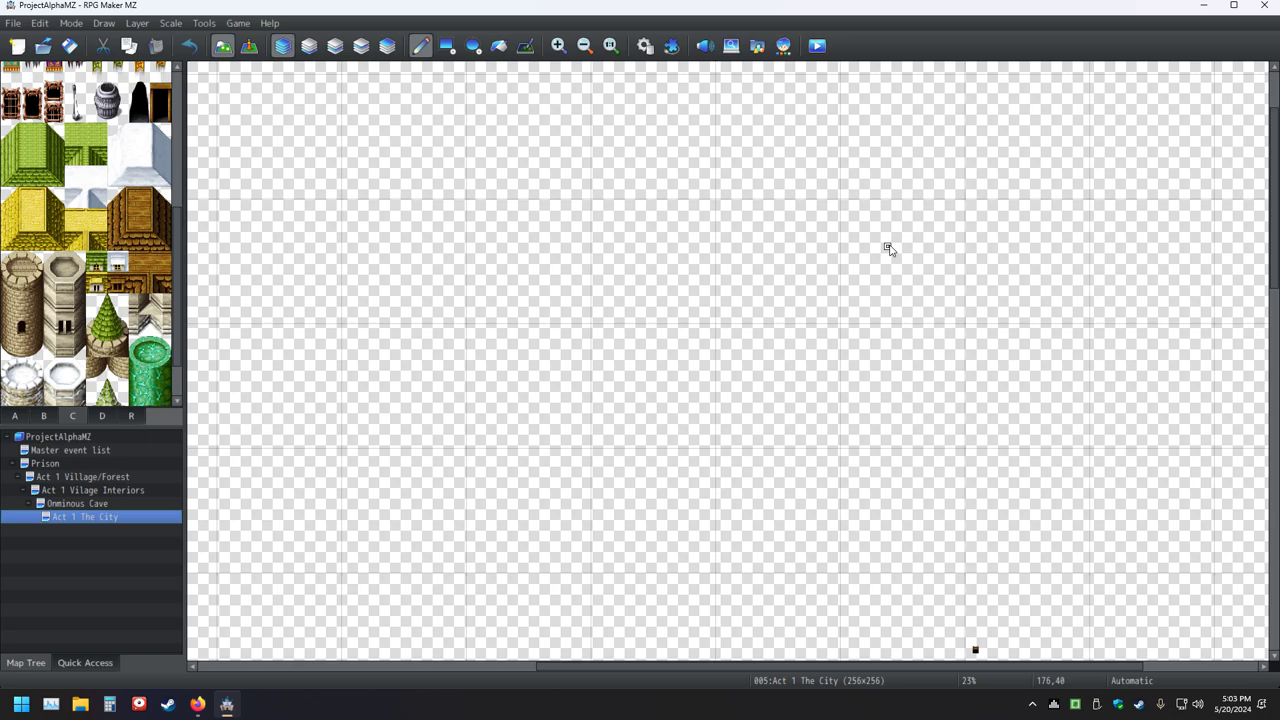
{"action": "scroll", "coordinate": [903, 223], "scroll_direction": "up", "scroll_amount": 5}
{"action": "scroll", "coordinate": [980, 140], "scroll_direction": "right", "scroll_amount": 5, "text": "shift"}
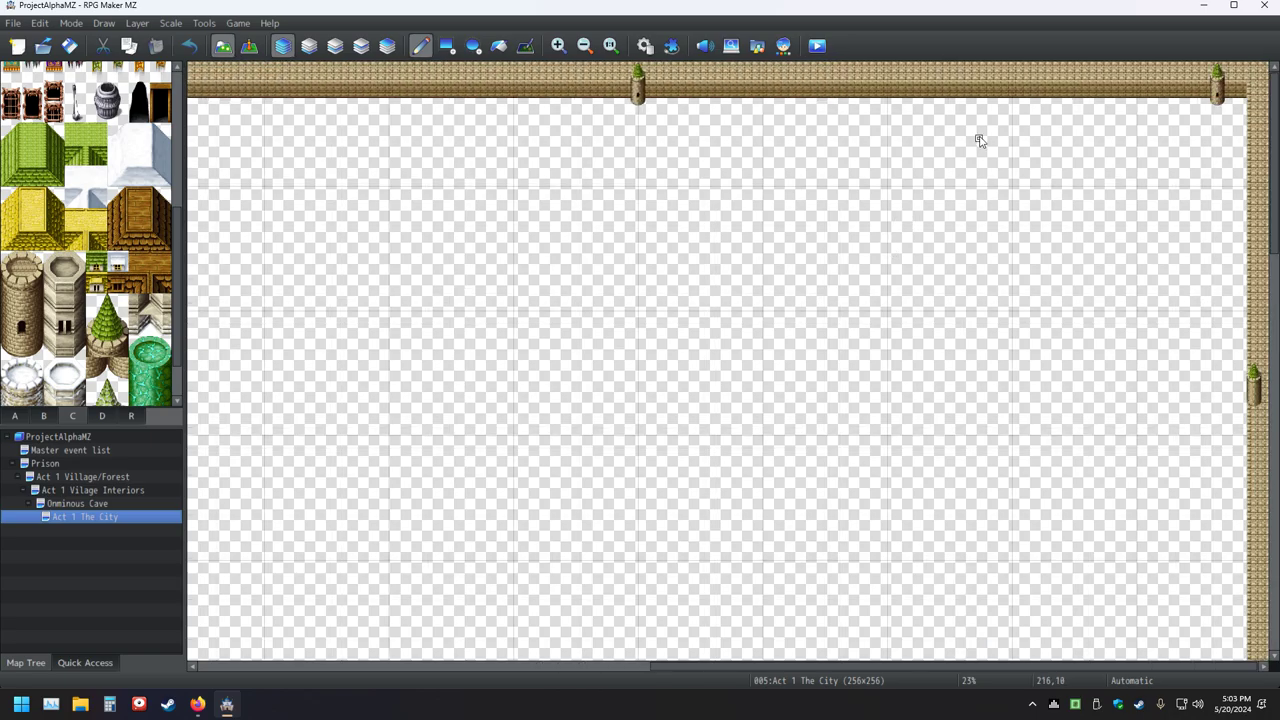
{"action": "scroll", "coordinate": [980, 140], "scroll_direction": "up", "scroll_amount": 2, "text": "ctrl"}
{"action": "scroll", "coordinate": [980, 140], "scroll_direction": "down", "scroll_amount": 2, "text": "ctrl"}
{"action": "scroll", "coordinate": [980, 140], "scroll_direction": "up", "scroll_amount": 3}
{"action": "scroll", "coordinate": [1085, 197], "scroll_direction": "up", "scroll_amount": 1, "text": "ctrl"}
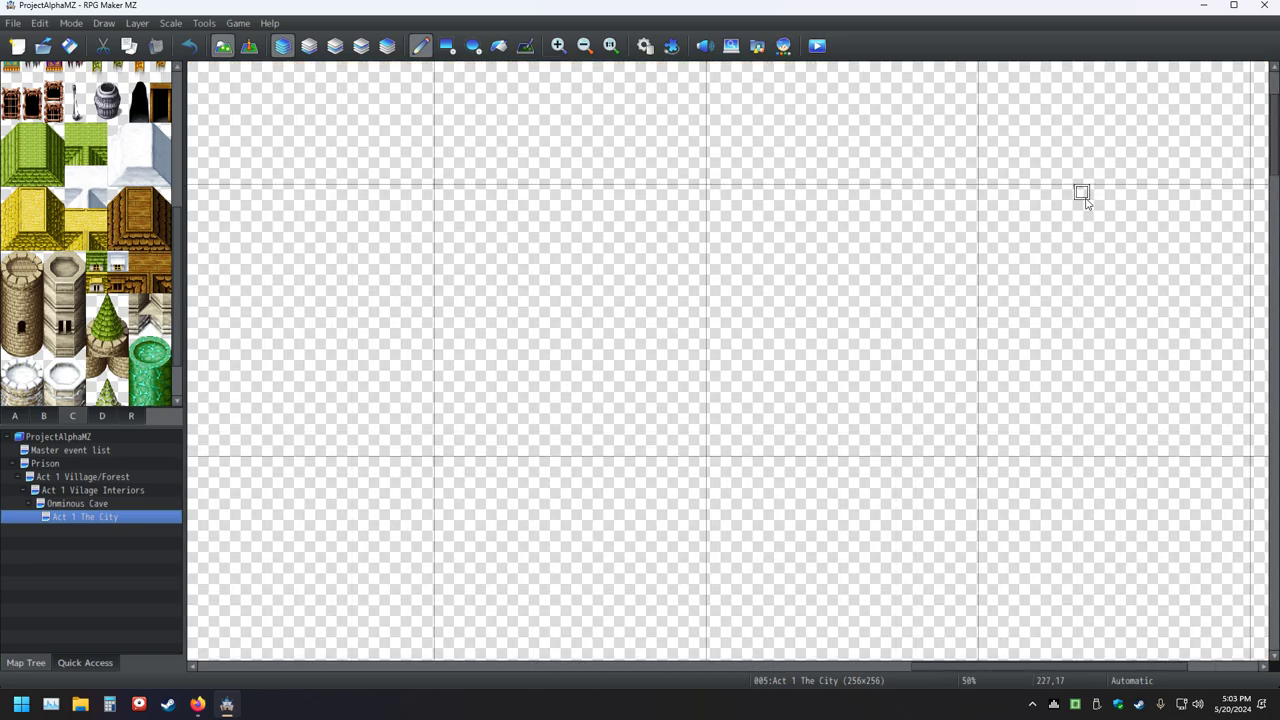
{"action": "scroll", "coordinate": [1085, 200], "scroll_direction": "up", "scroll_amount": 3}
{"action": "scroll", "coordinate": [1077, 210], "scroll_direction": "up", "scroll_amount": 1, "text": "ctrl"}
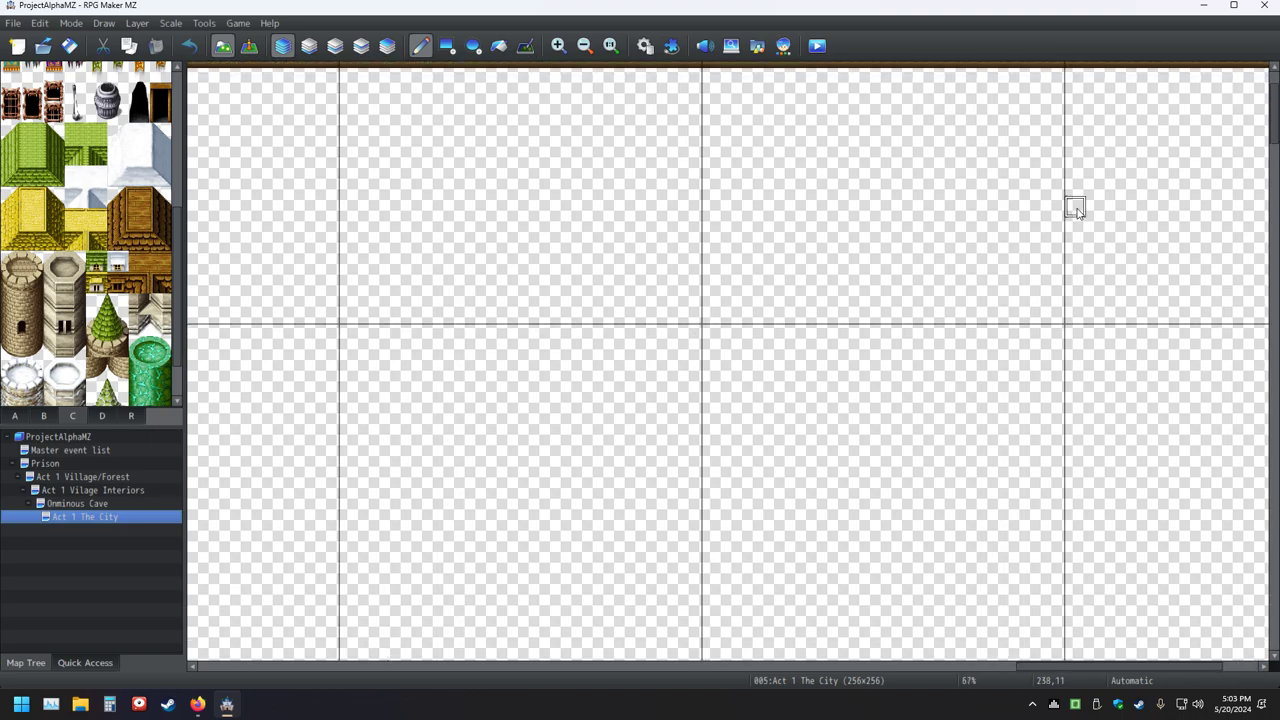
- Examine the northeast corner tower and the empty city interior southwest of it, from close-up to overview
{"action": "scroll", "coordinate": [1074, 206], "scroll_direction": "right", "scroll_amount": 3, "text": "shift"}
{"action": "middle_click", "coordinate": [1016, 238]}
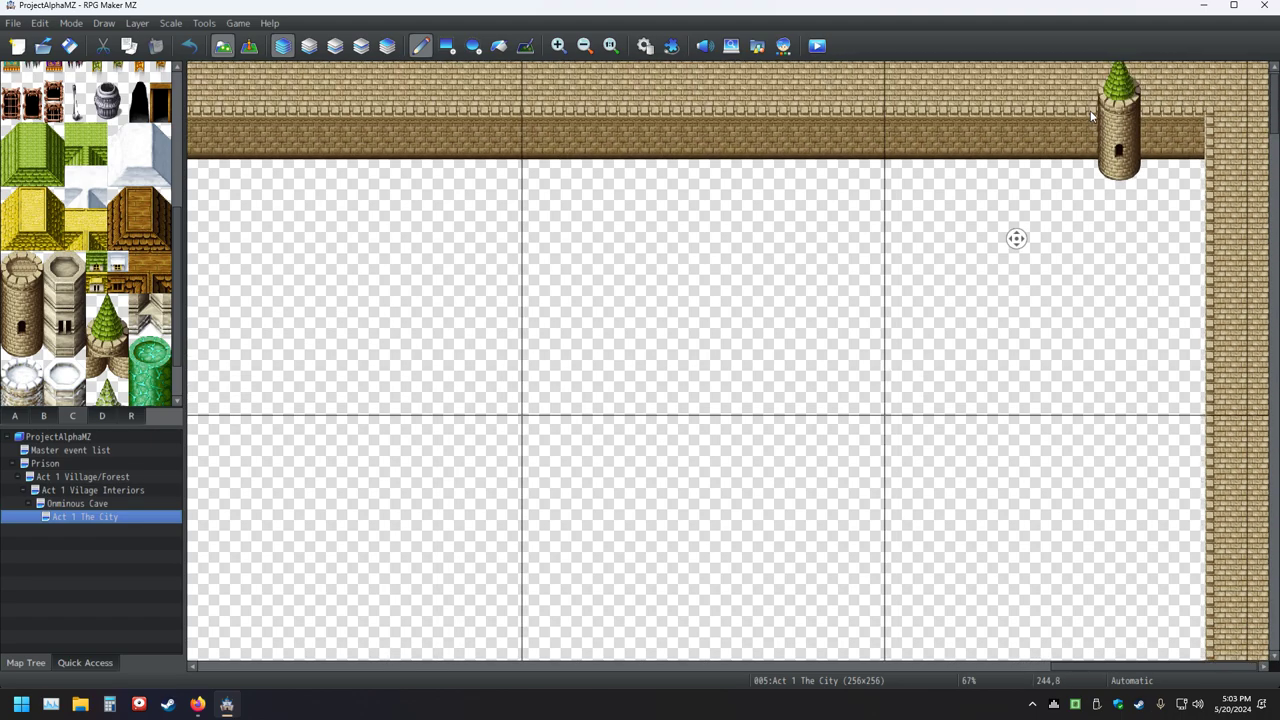
{"action": "middle_click", "coordinate": [1005, 357]}
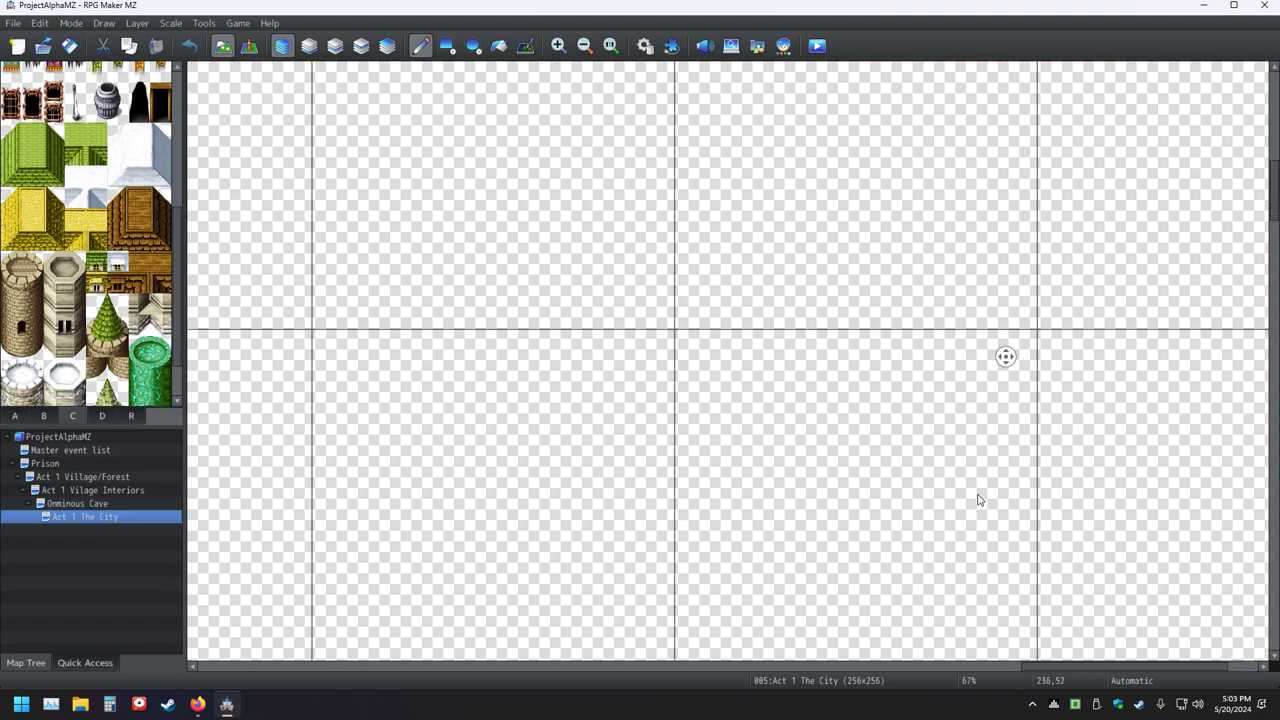
{"action": "scroll", "coordinate": [980, 492], "scroll_direction": "down", "scroll_amount": 1, "text": "ctrl"}
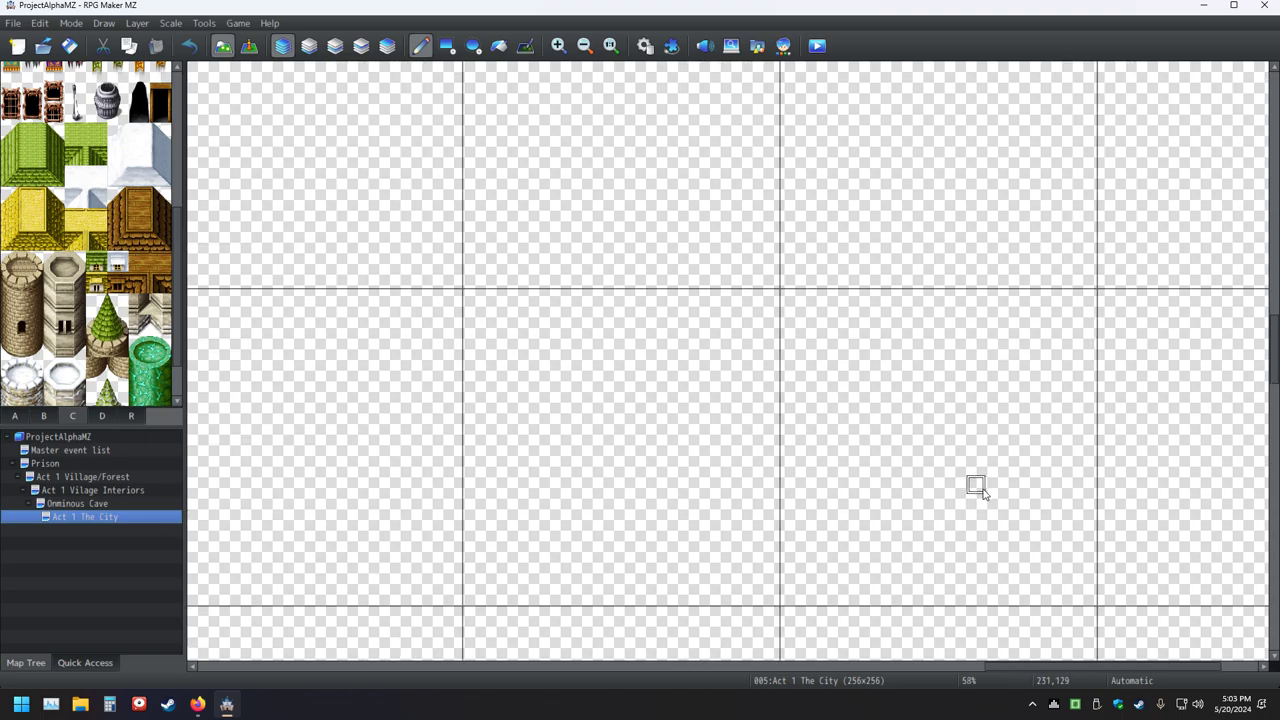
{"action": "scroll", "coordinate": [978, 472], "scroll_direction": "down", "scroll_amount": 4, "text": "ctrl"}
{"action": "middle_click", "coordinate": [981, 463]}
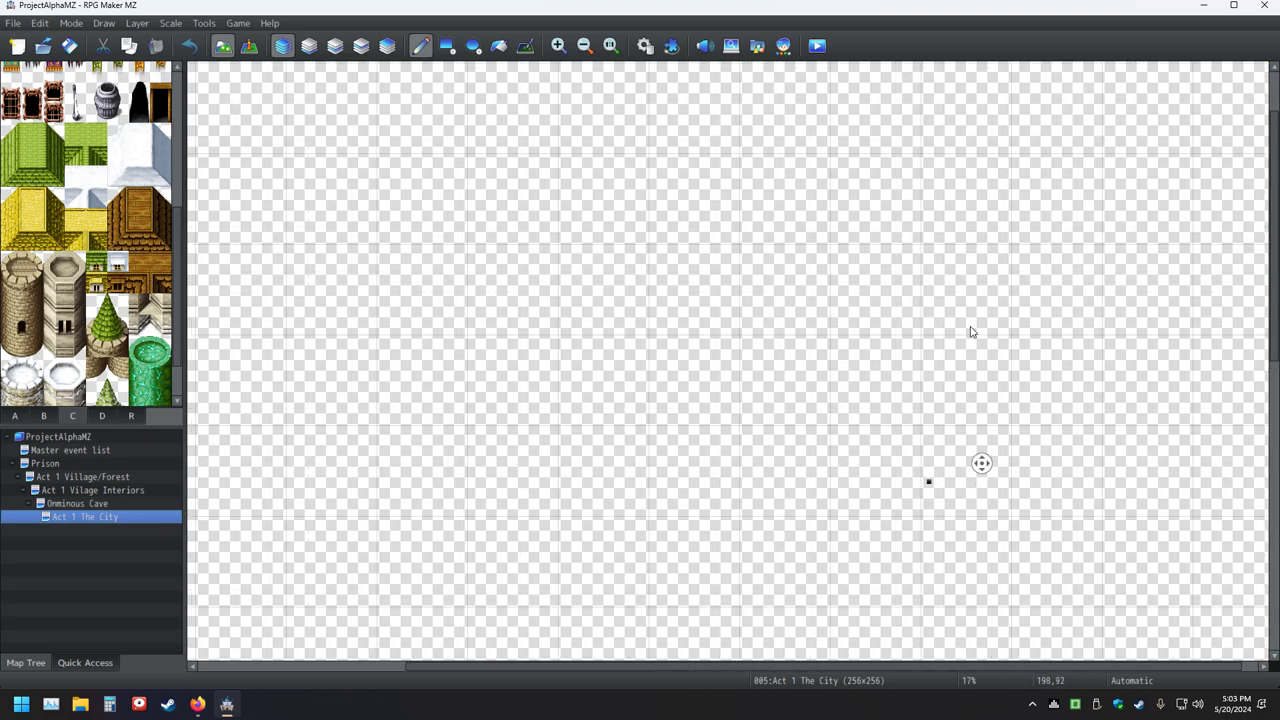
{"action": "middle_click", "coordinate": [926, 506]}
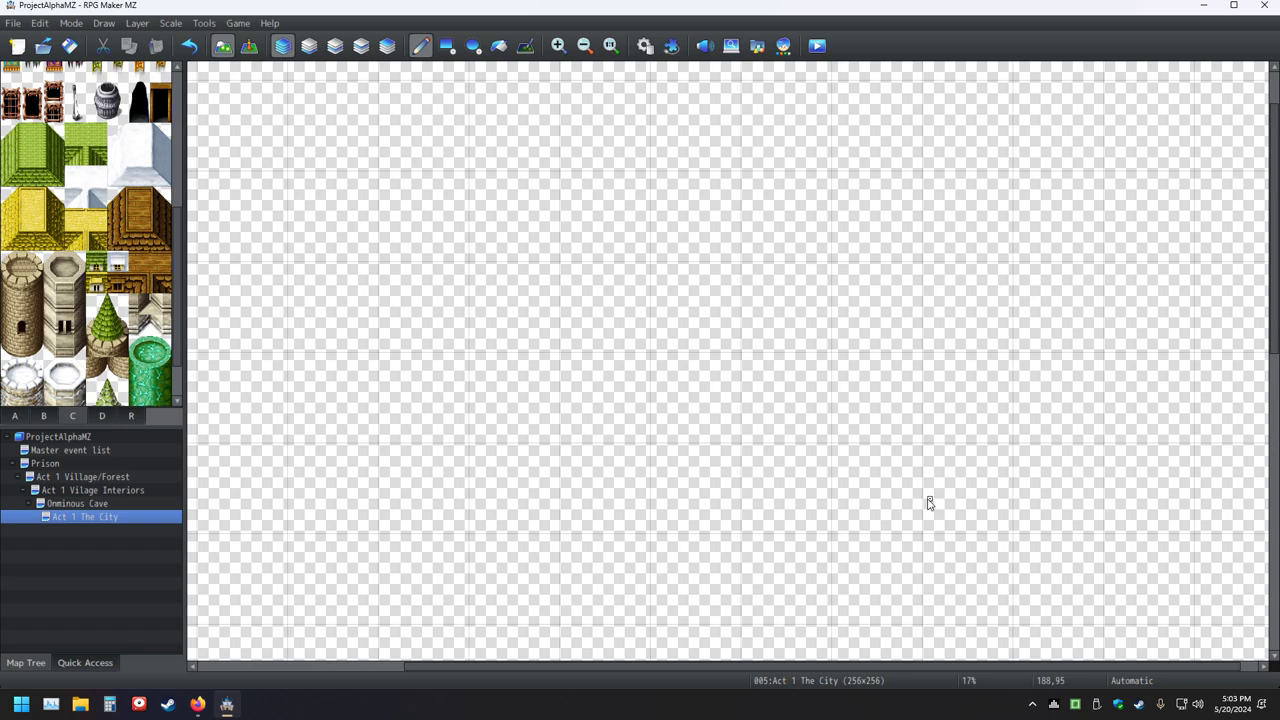
- Try a single tile and a large rectangle of green roof tiles in the city's empty interior, and undo the rectangle
{"action": "left_click", "coordinate": [929, 499]}
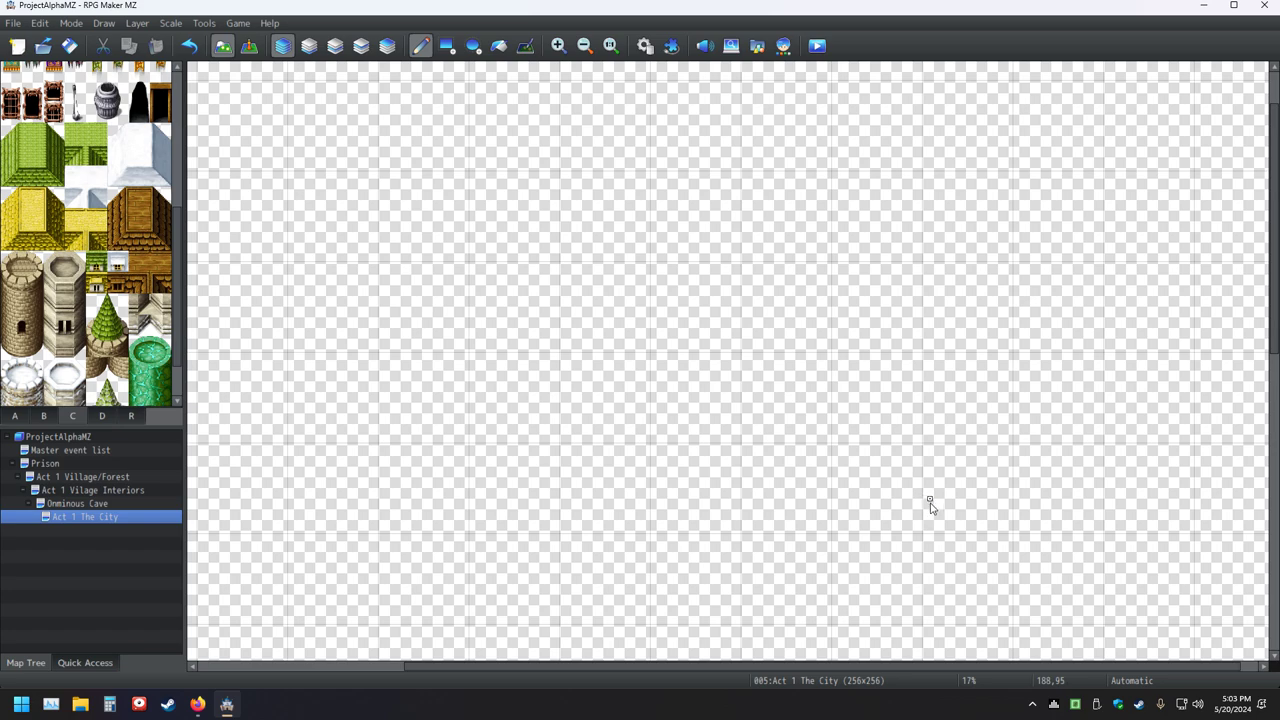
{"action": "left_click", "coordinate": [75, 135]}
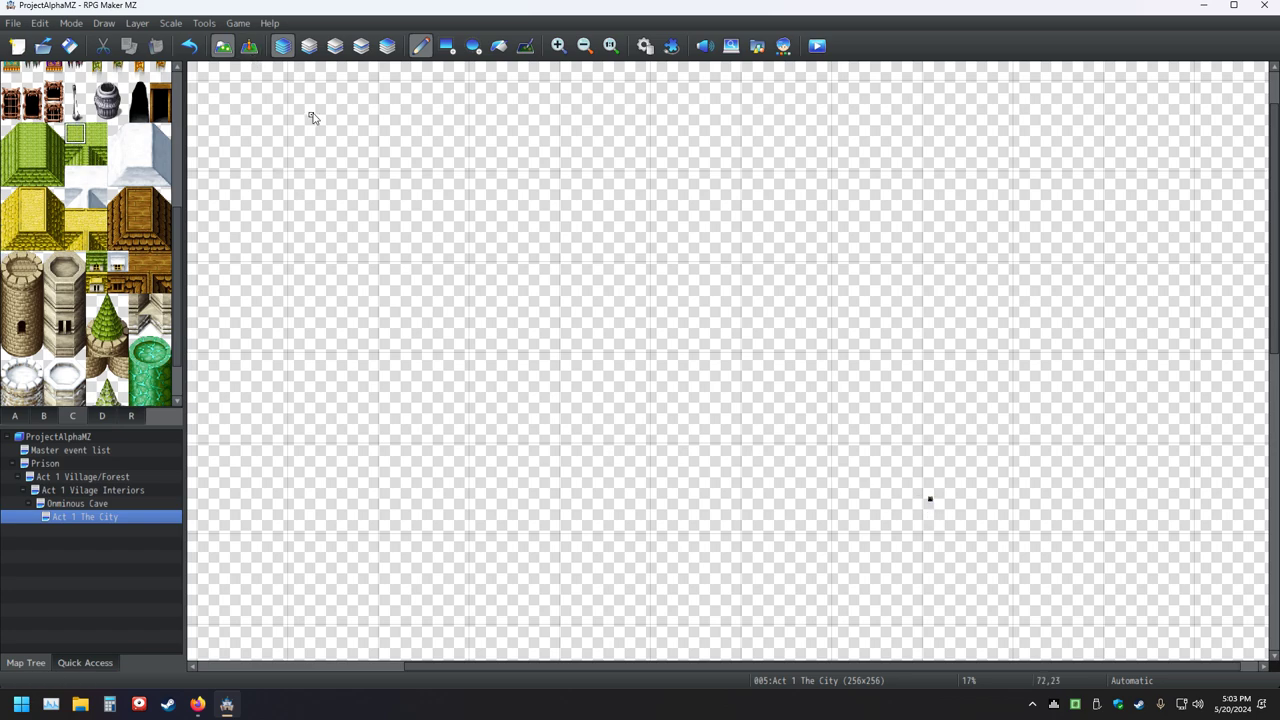
{"action": "left_click", "coordinate": [447, 45]}
{"action": "left_click_drag", "start_coordinate": [650, 310], "coordinate": [911, 492]}
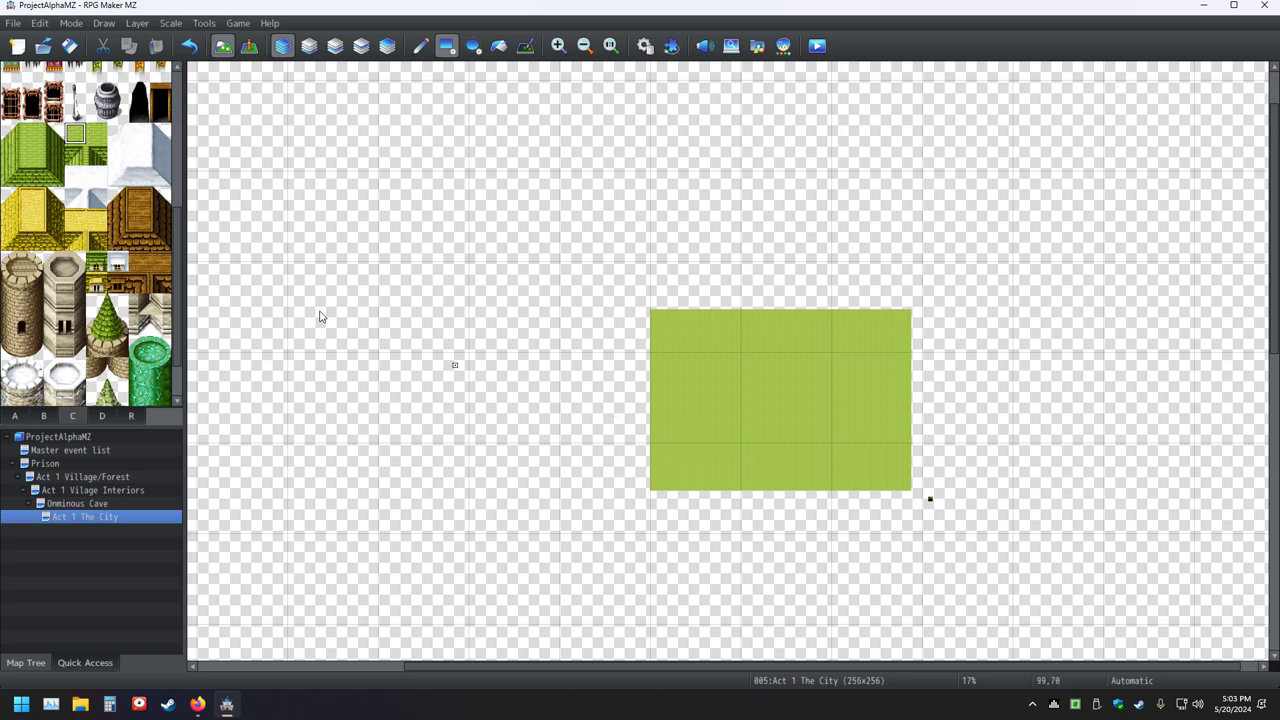
{"action": "left_click", "coordinate": [186, 47]}
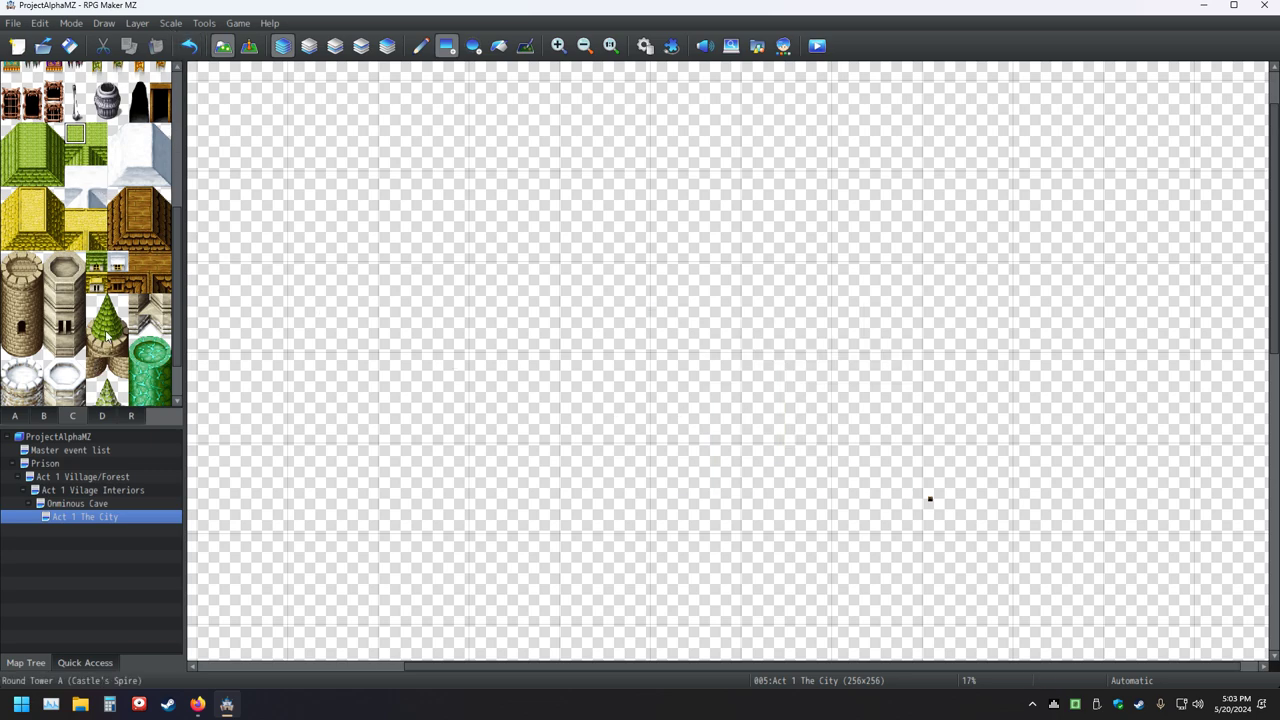
- Check the A tile set and look closely at the single test tile left in the empty interior
{"action": "scroll", "coordinate": [124, 295], "scroll_direction": "up", "scroll_amount": 5}
{"action": "left_click", "coordinate": [17, 414]}
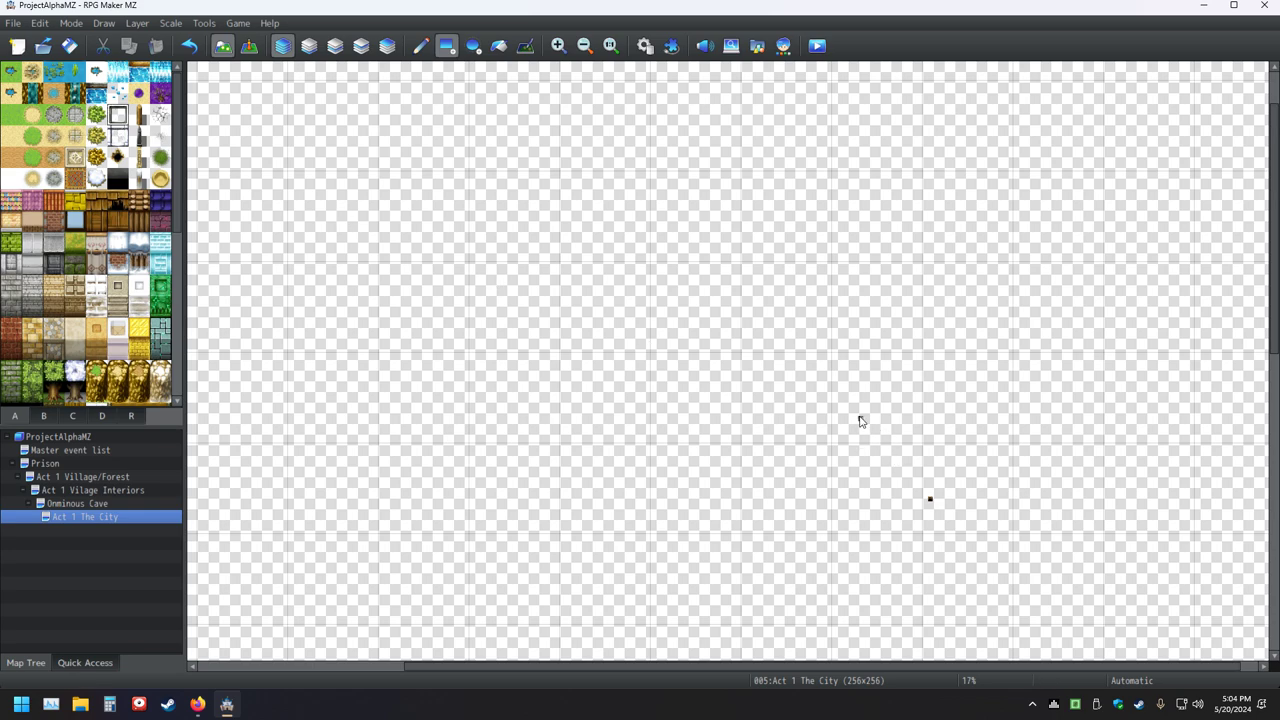
{"action": "left_click_drag", "start_coordinate": [857, 417], "coordinate": [959, 525]}
{"action": "middle_click", "coordinate": [961, 507]}
{"action": "scroll", "coordinate": [961, 507], "scroll_direction": "up", "scroll_amount": 3, "text": "ctrl"}
{"action": "middle_click", "coordinate": [1096, 590]}
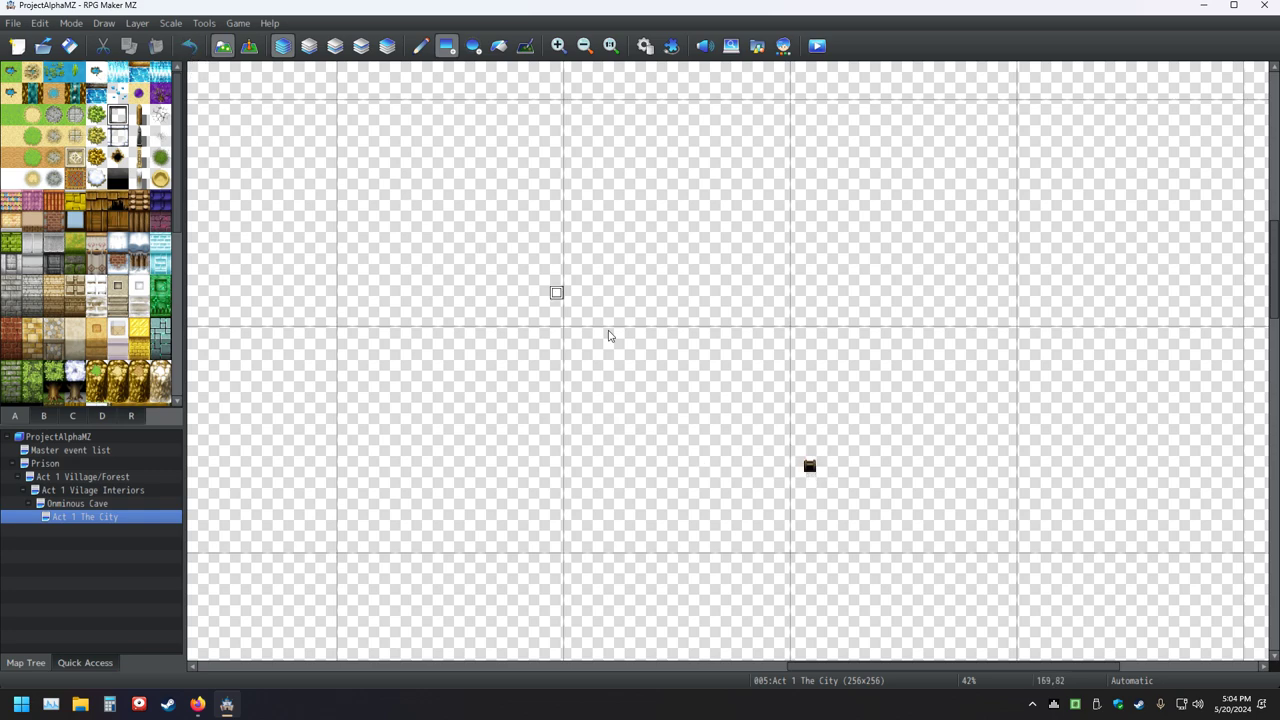
{"action": "scroll", "coordinate": [670, 370], "scroll_direction": "down", "scroll_amount": 3, "text": "ctrl"}
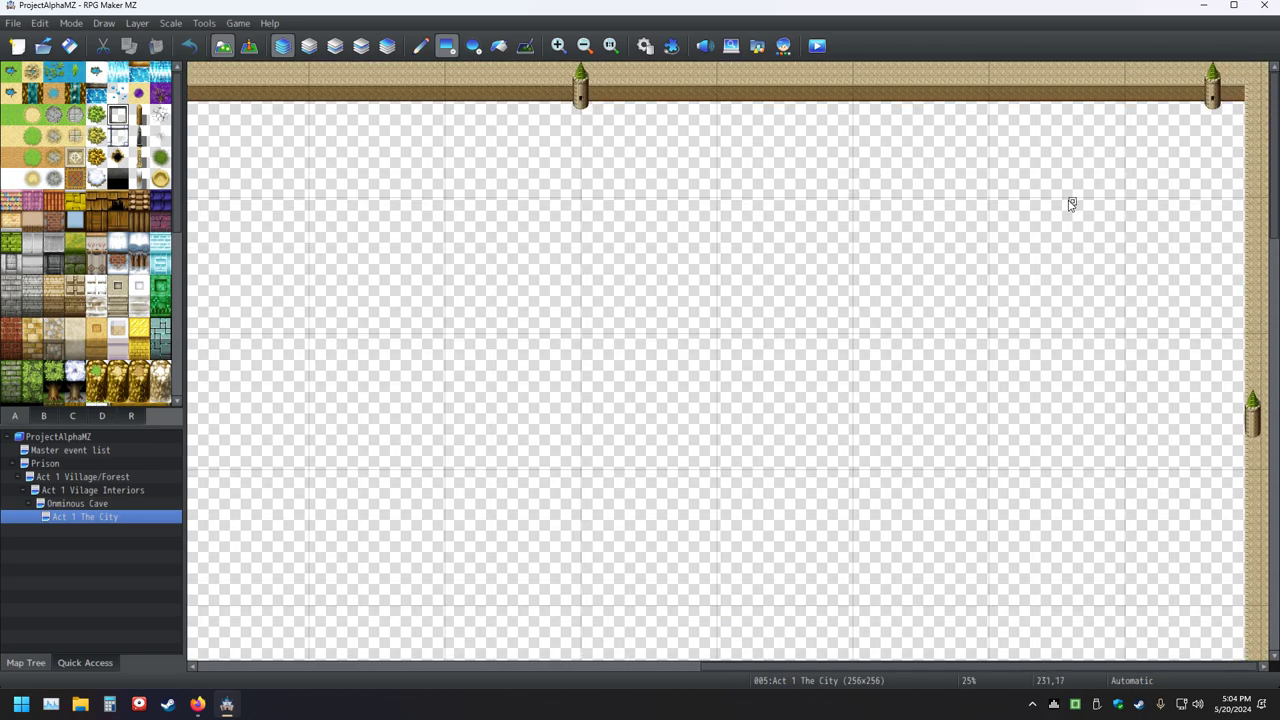
- Try a thicker northeast corner with a wall-top block eight tiles wide over the tower and one wall-face row beneath it
{"action": "scroll", "coordinate": [1068, 205], "scroll_direction": "up", "scroll_amount": 4, "text": "ctrl"}
{"action": "middle_click_drag", "start_coordinate": [1100, 180], "coordinate": [1074, 76]}
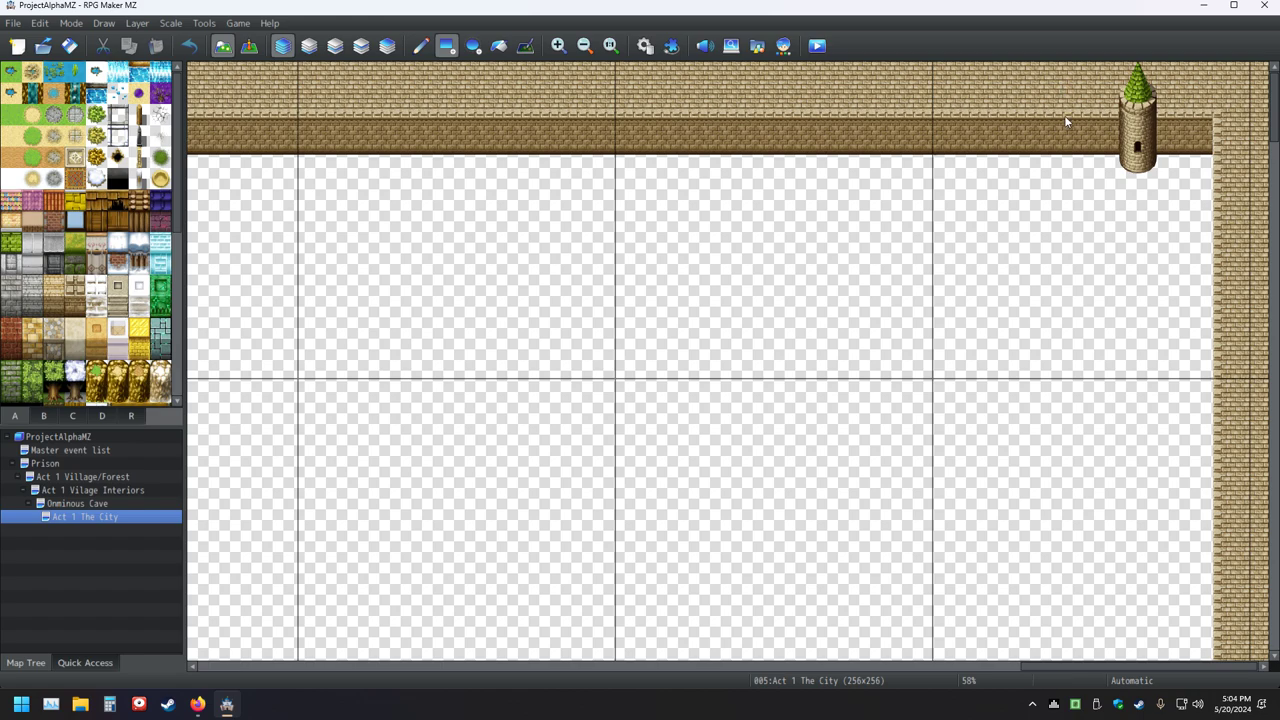
{"action": "left_click_drag", "start_coordinate": [1066, 121], "coordinate": [1198, 161]}
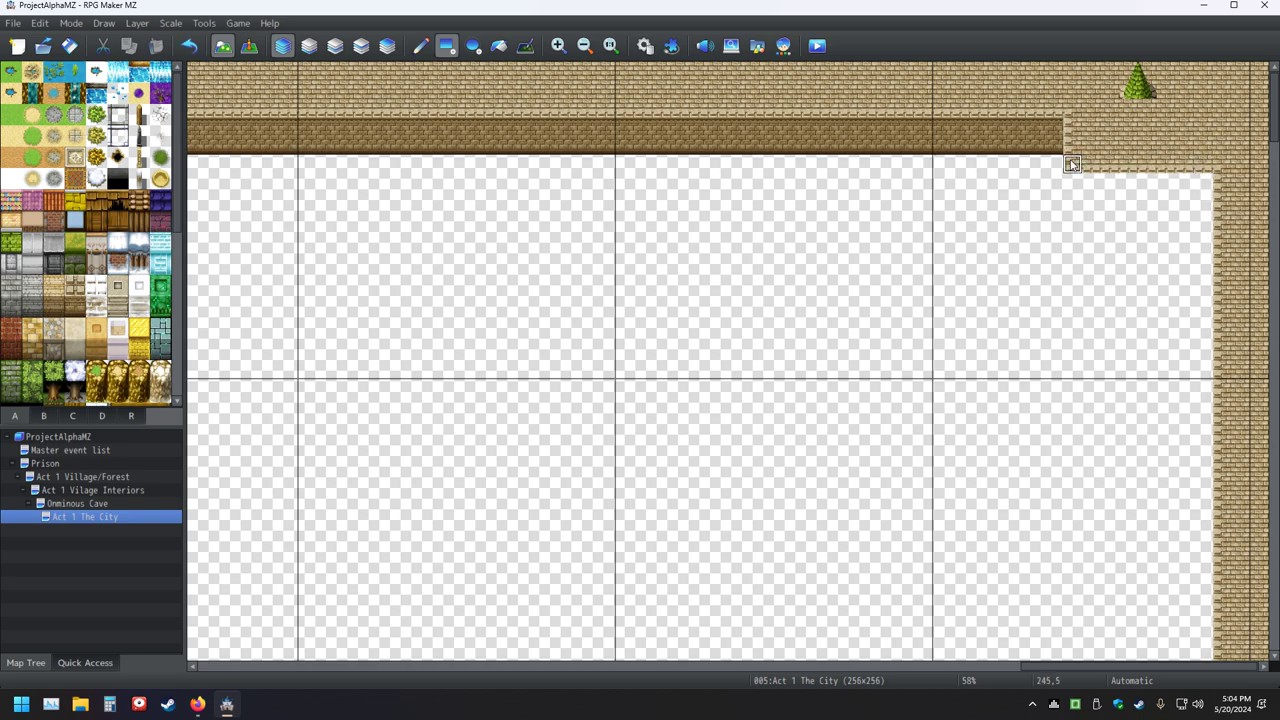
{"action": "left_click_drag", "start_coordinate": [1203, 183], "coordinate": [1075, 183]}
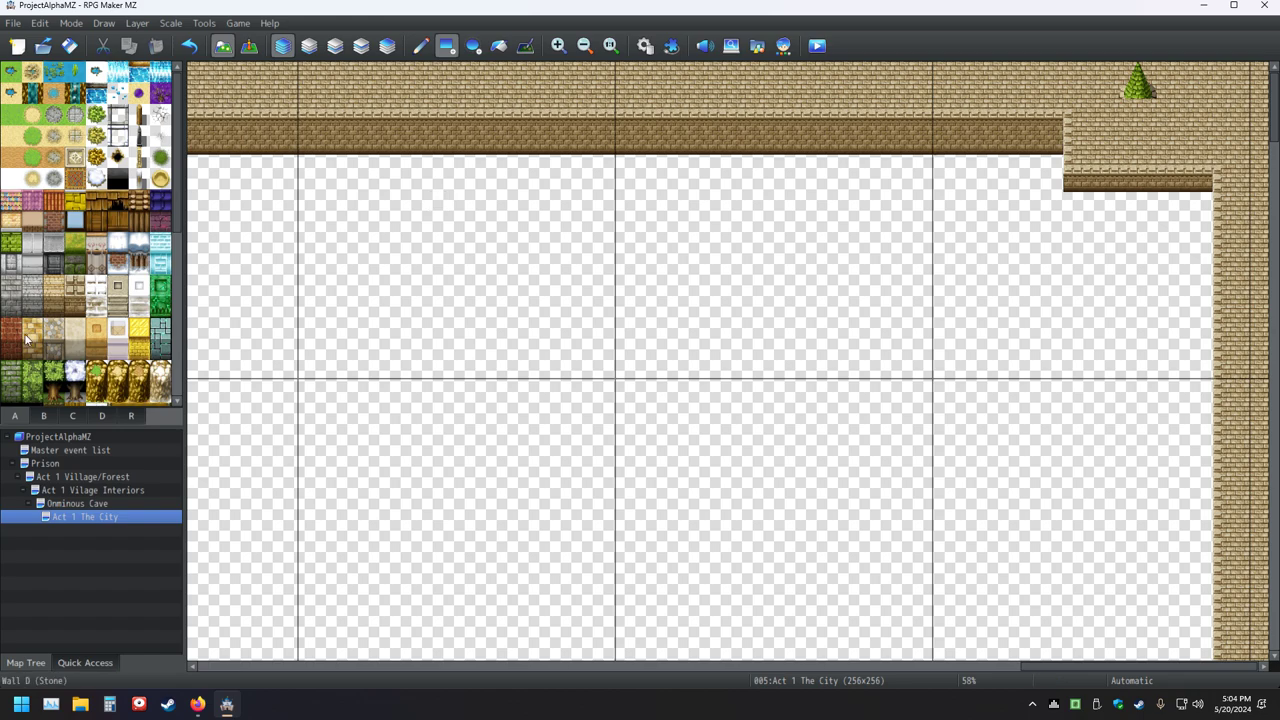
- Place the Round Tower A (Castle) on the thickened northeast corner and extend the wall face beneath it by two rows
{"action": "left_click", "coordinate": [74, 415]}
{"action": "scroll", "coordinate": [8, 289], "scroll_direction": "down", "scroll_amount": 3}
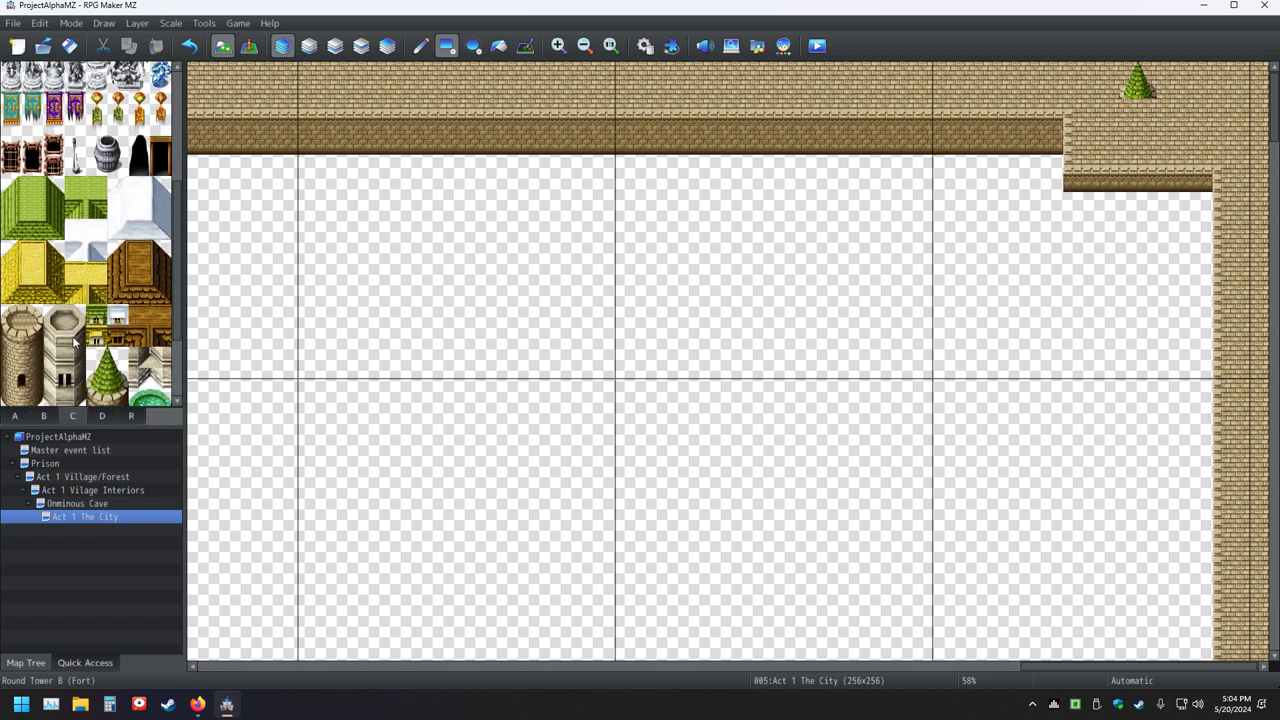
{"action": "left_click_drag", "start_coordinate": [8, 289], "coordinate": [26, 203]}
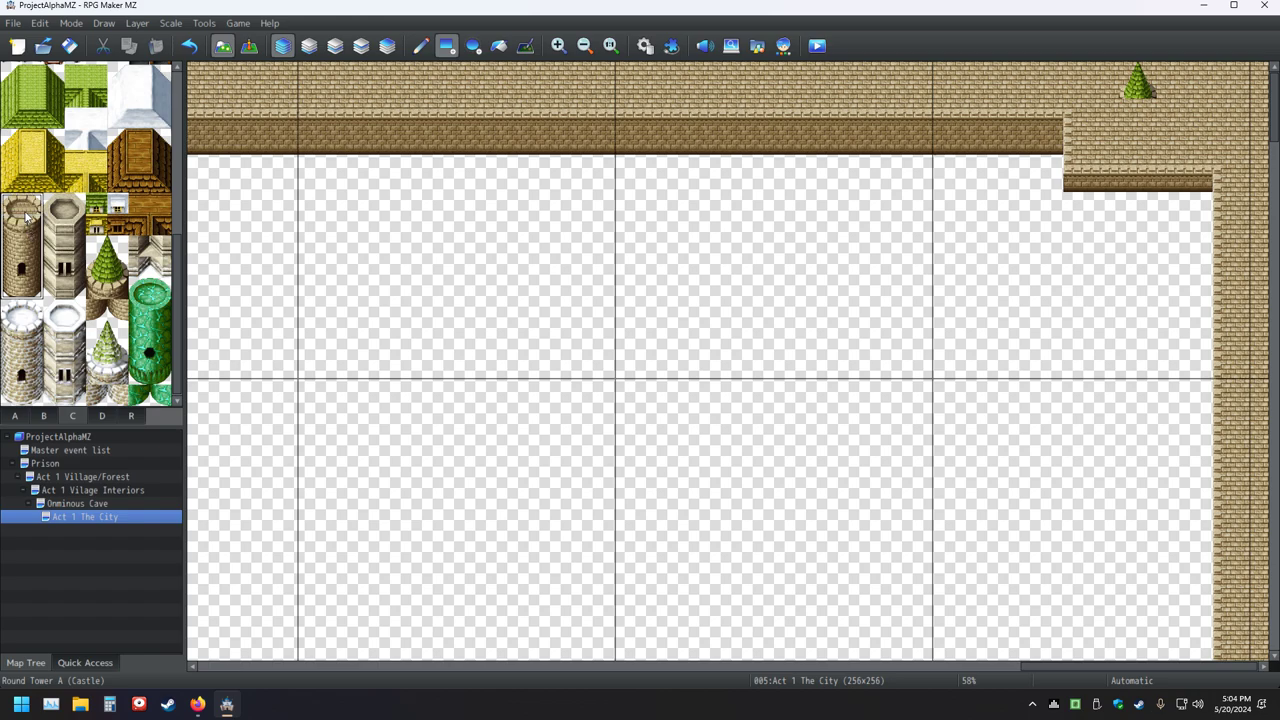
{"action": "left_click", "coordinate": [421, 47]}
{"action": "left_click", "coordinate": [1126, 122]}
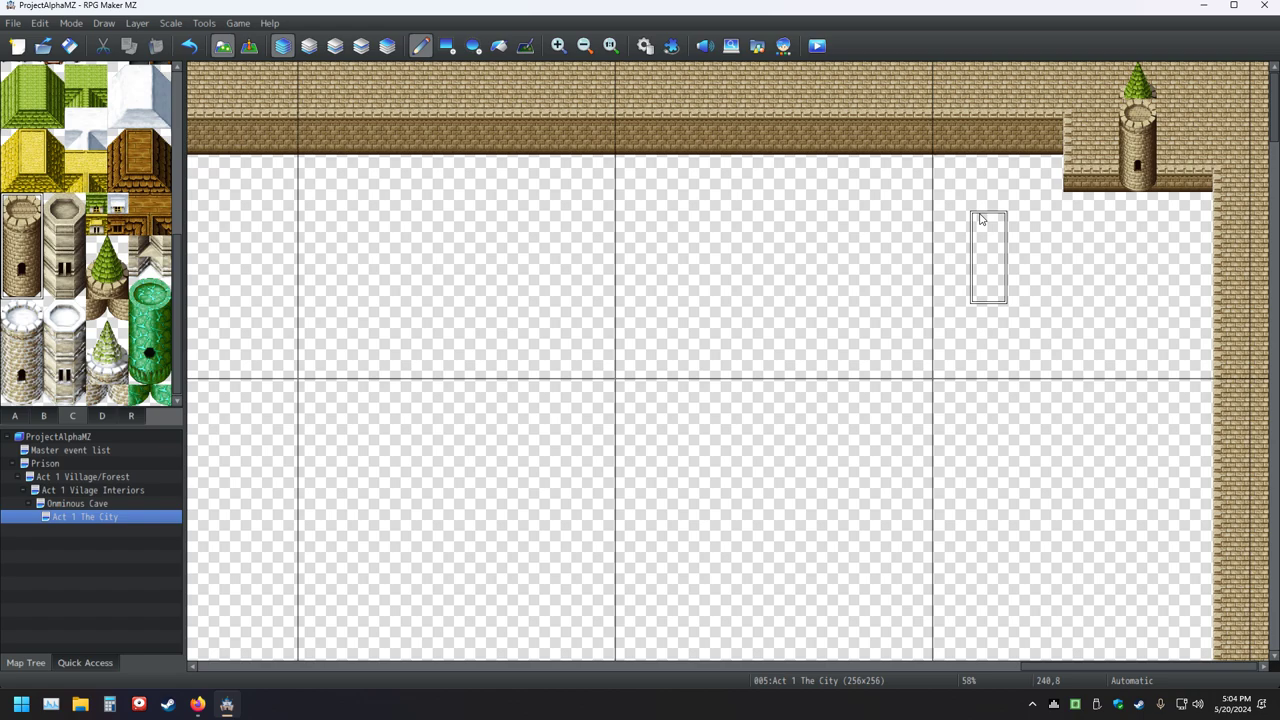
{"action": "right_click", "coordinate": [1005, 148]}
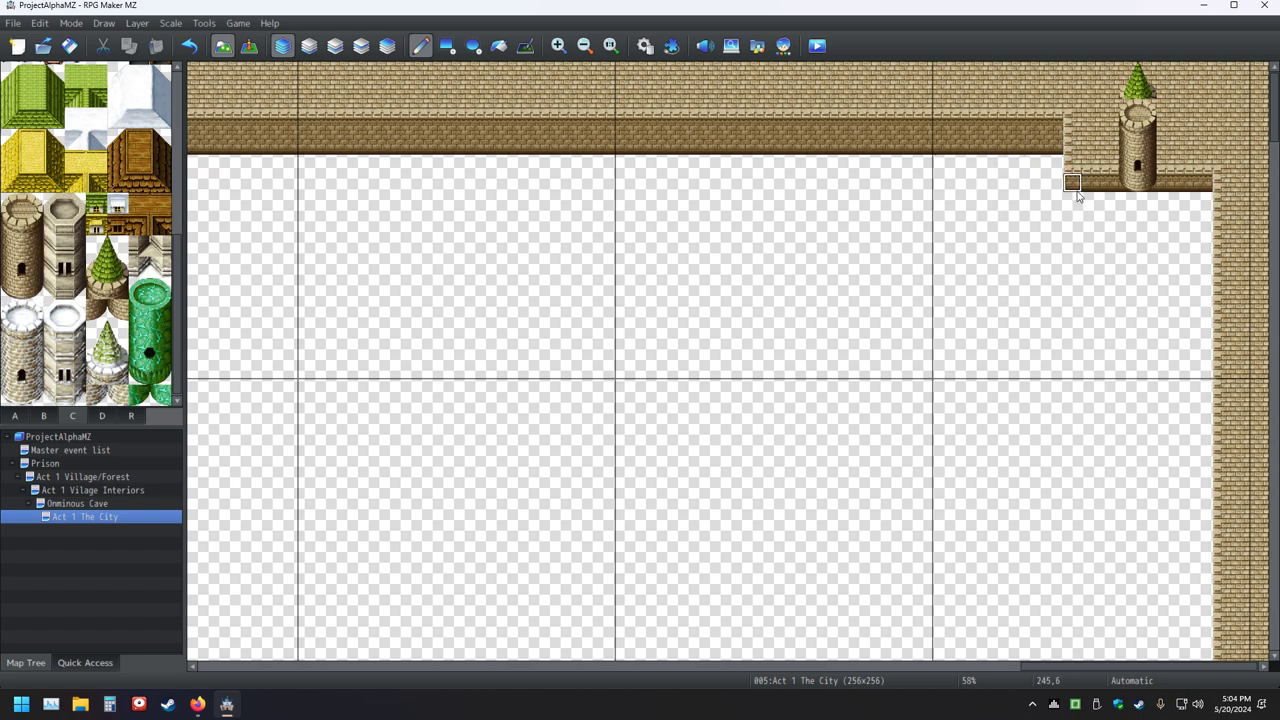
{"action": "mouse_move", "coordinate": [1077, 195]}
{"action": "left_mouse_down"}
{"action": "mouse_move", "coordinate": [1196, 201]}
{"action": "mouse_move", "coordinate": [1199, 225]}
{"action": "mouse_move", "coordinate": [1068, 220]}
{"action": "left_mouse_up"}
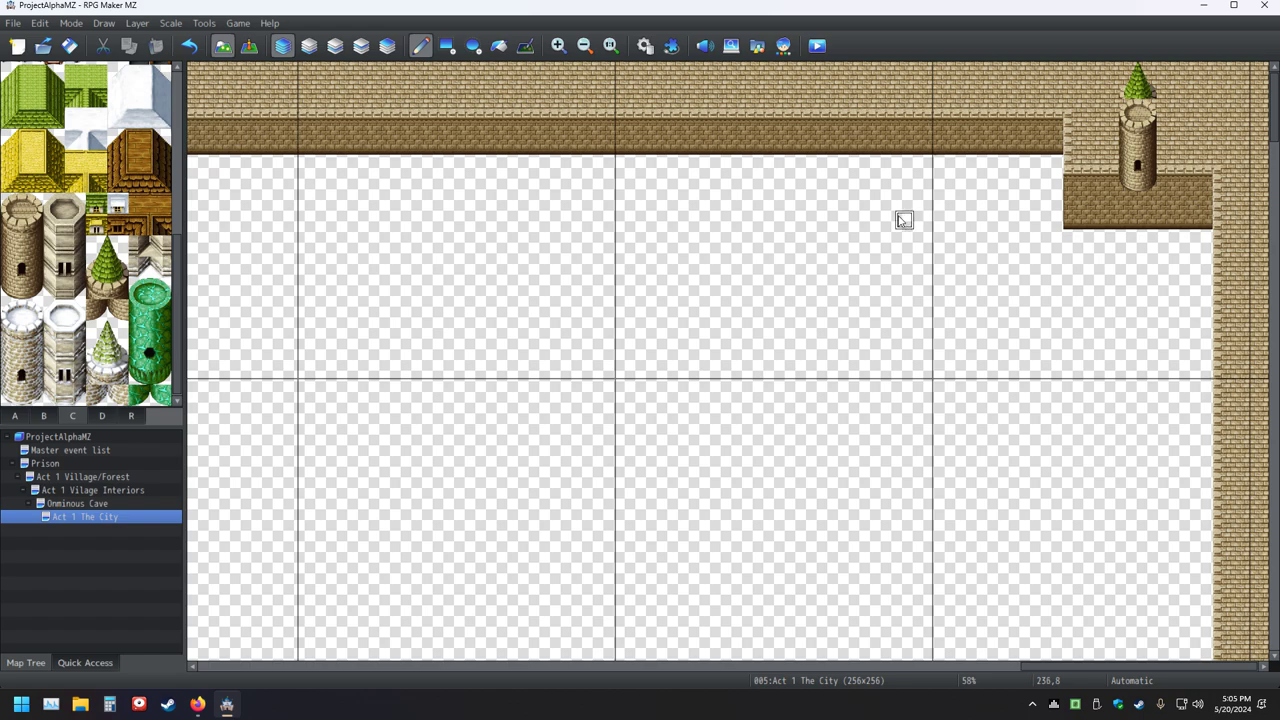
- Undo the tower, wall-face and wall-top changes made at the northeast corner
{"action": "left_click", "coordinate": [185, 52]}
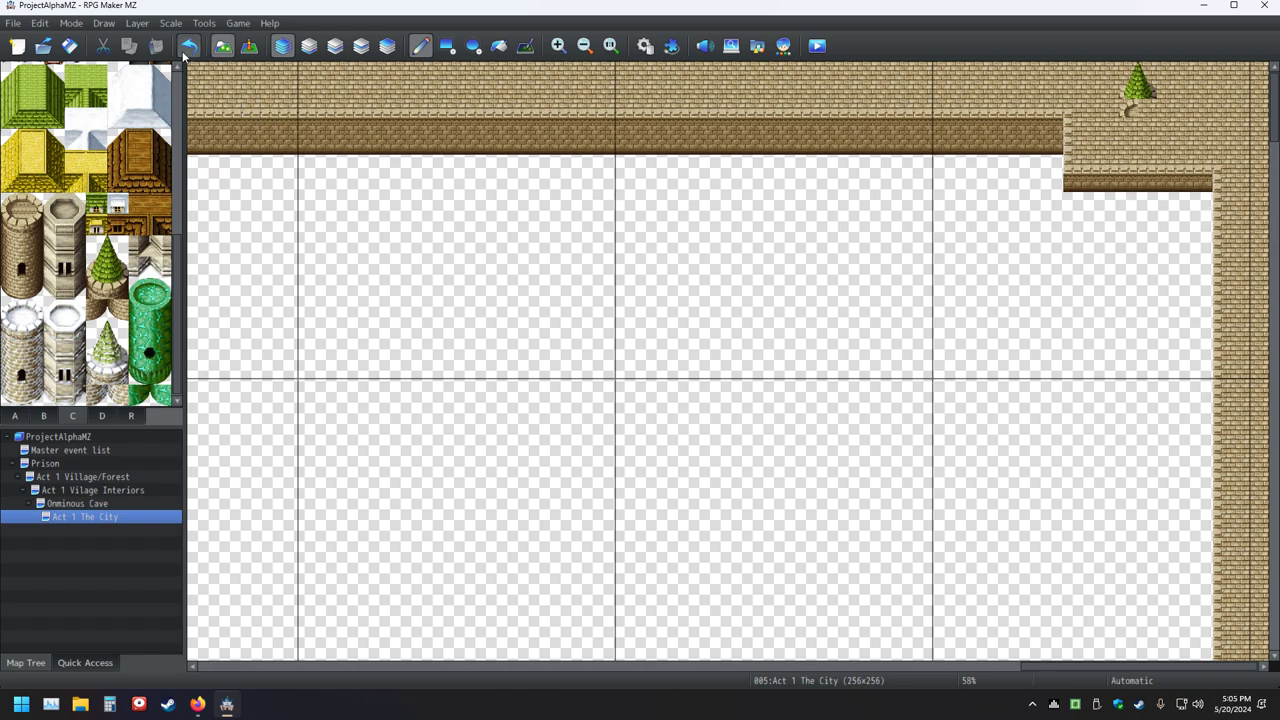
{"action": "left_click", "coordinate": [184, 52]}
{"action": "left_click", "coordinate": [184, 52]}
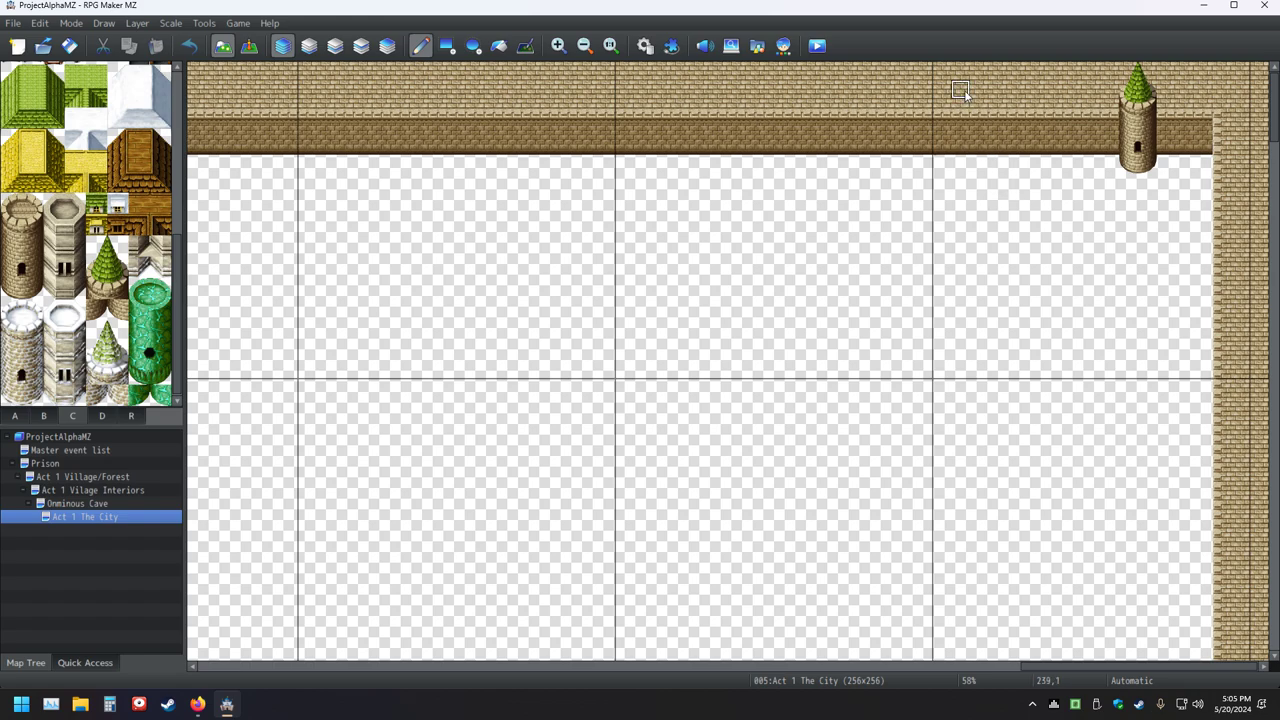
{"action": "key", "text": "ctrl+z"}
{"action": "key", "text": "ctrl+z"}
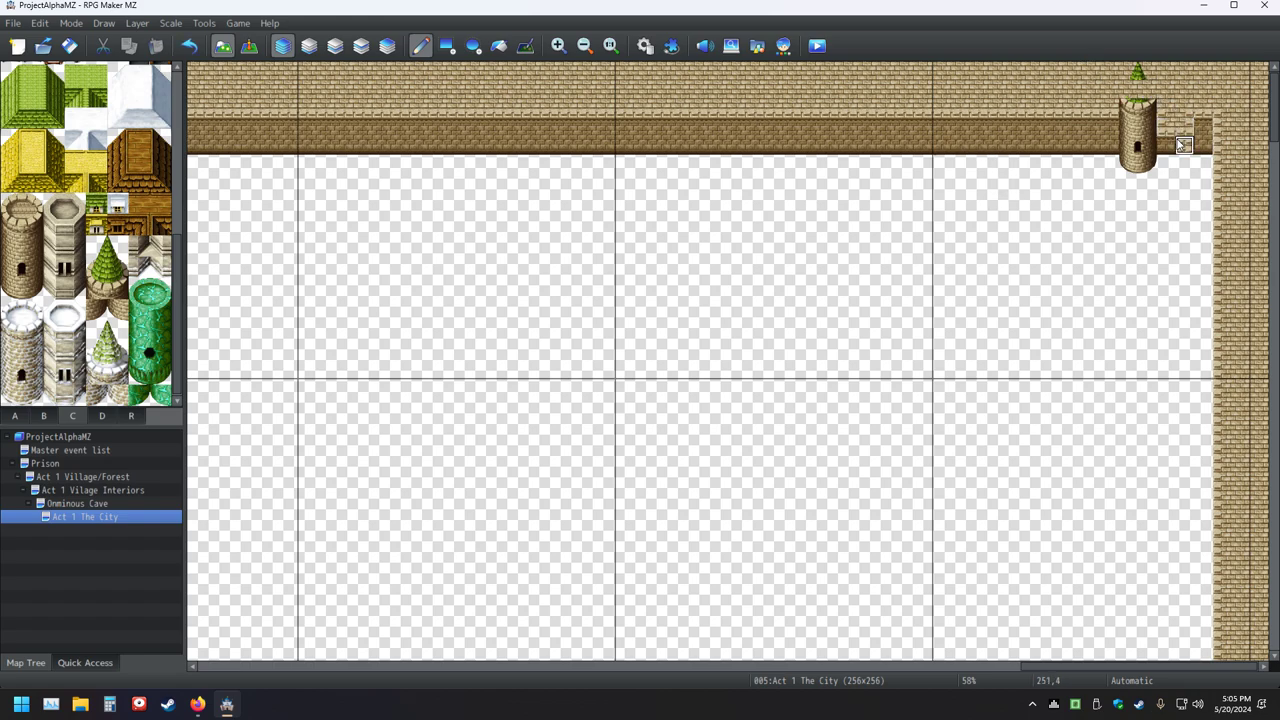
- Cover the northeast corner tower with a wall-top block seven tiles wide and add a three-row wall face below it
{"action": "left_click", "coordinate": [447, 54]}
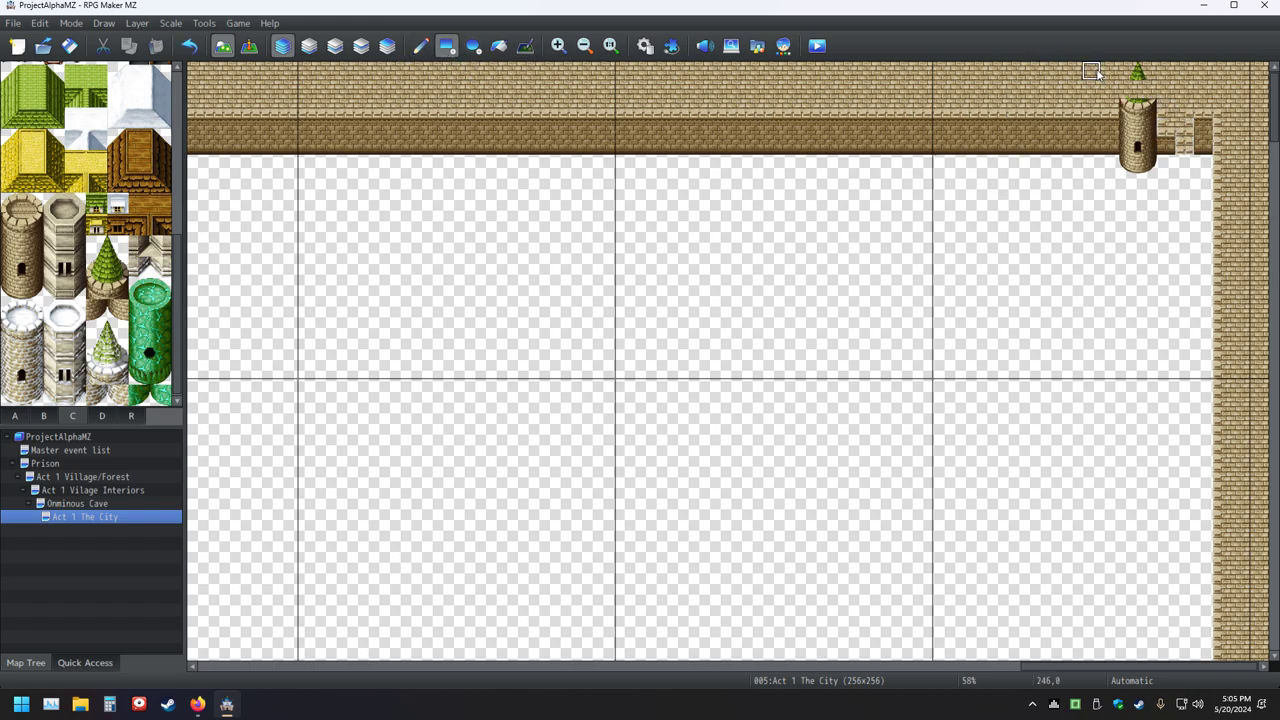
{"action": "mouse_move", "coordinate": [1137, 108]}
{"action": "left_mouse_down"}
{"action": "mouse_move", "coordinate": [1203, 101]}
{"action": "mouse_move", "coordinate": [1200, 185]}
{"action": "left_mouse_up"}
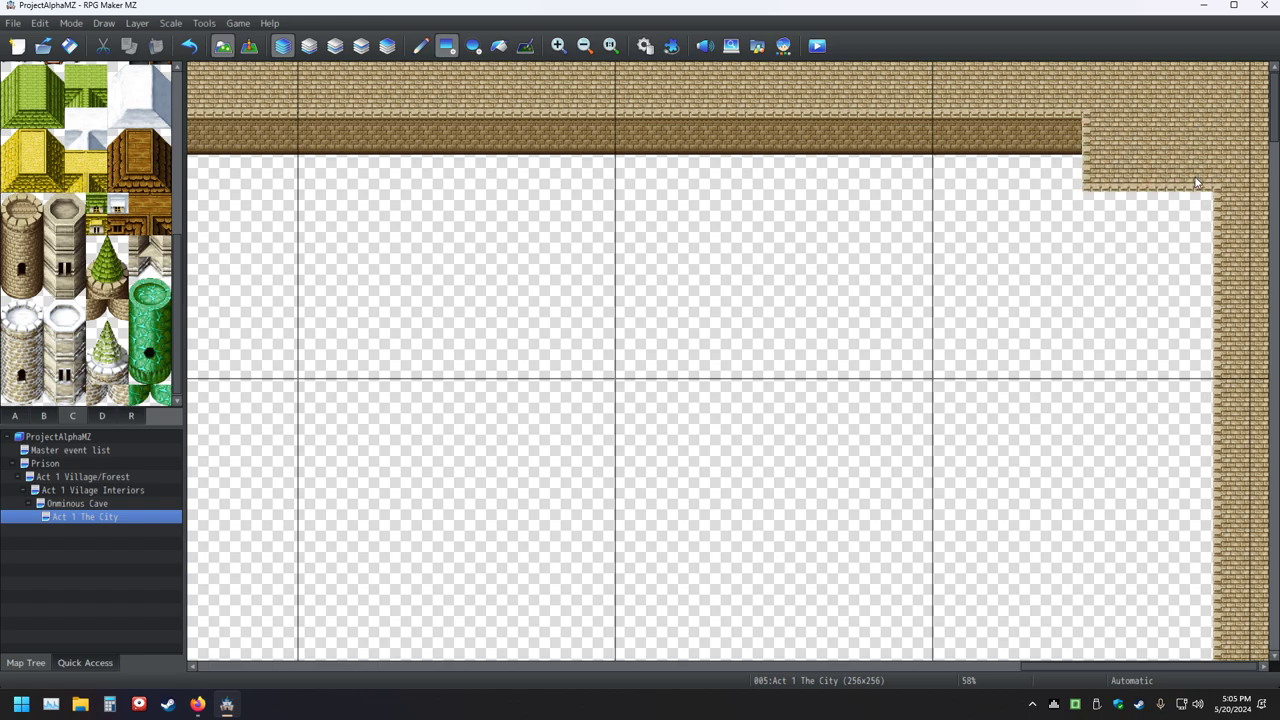
{"action": "left_click", "coordinate": [1090, 181]}
{"action": "mouse_move", "coordinate": [1095, 197]}
{"action": "left_mouse_down"}
{"action": "mouse_move", "coordinate": [1192, 208]}
{"action": "mouse_move", "coordinate": [1204, 226]}
{"action": "left_mouse_up"}
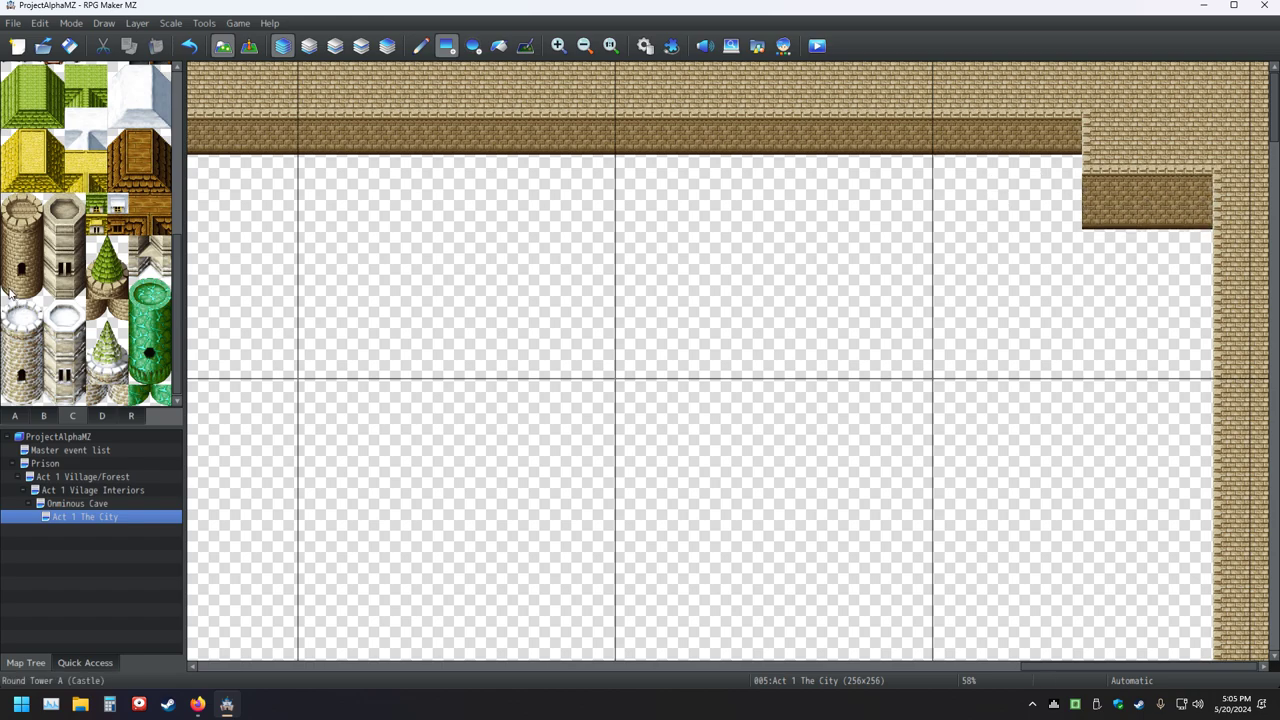
- Place a Round Tower A (Castle) on the wall top just above the new wall face, near the block's middle
{"action": "left_click_drag", "start_coordinate": [10, 290], "coordinate": [40, 203]}
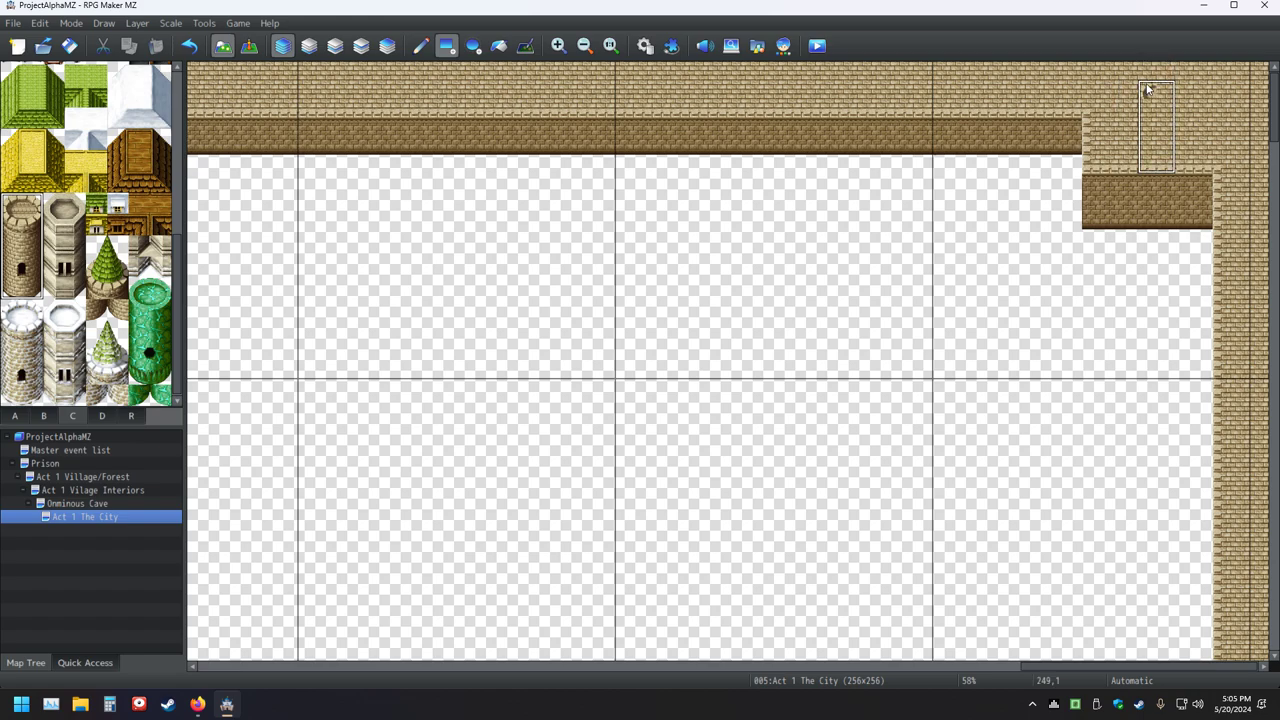
{"action": "left_click", "coordinate": [421, 46]}
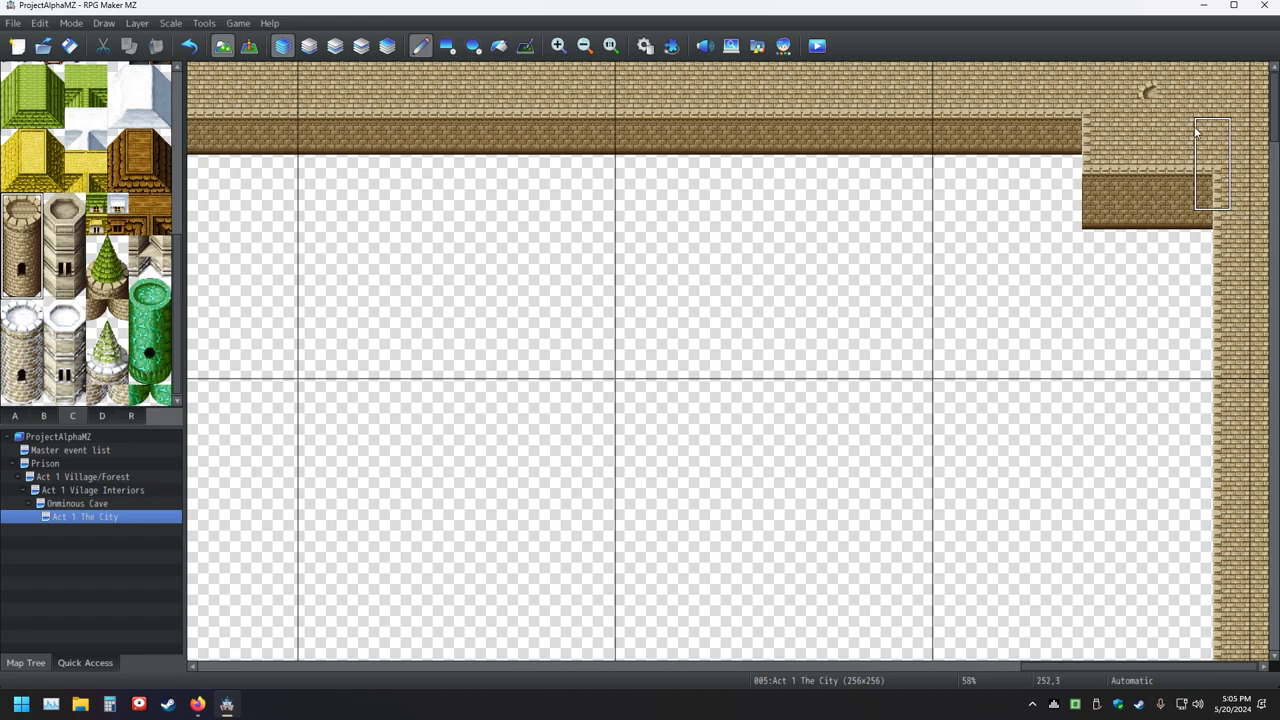
{"action": "left_click", "coordinate": [1148, 98]}
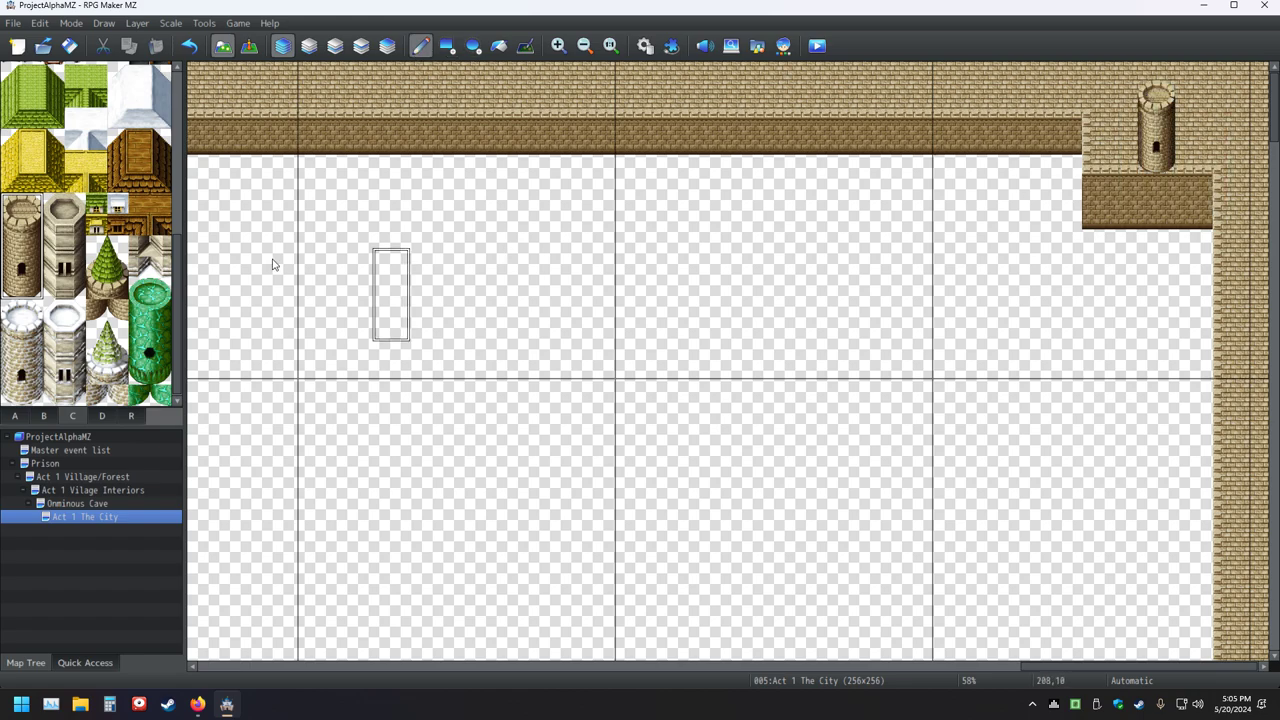
- Cap the new corner tower with the Round Tower A (Castle's Spire) including its stone rim, undoing the misplaced first try
{"action": "left_click", "coordinate": [104, 262]}
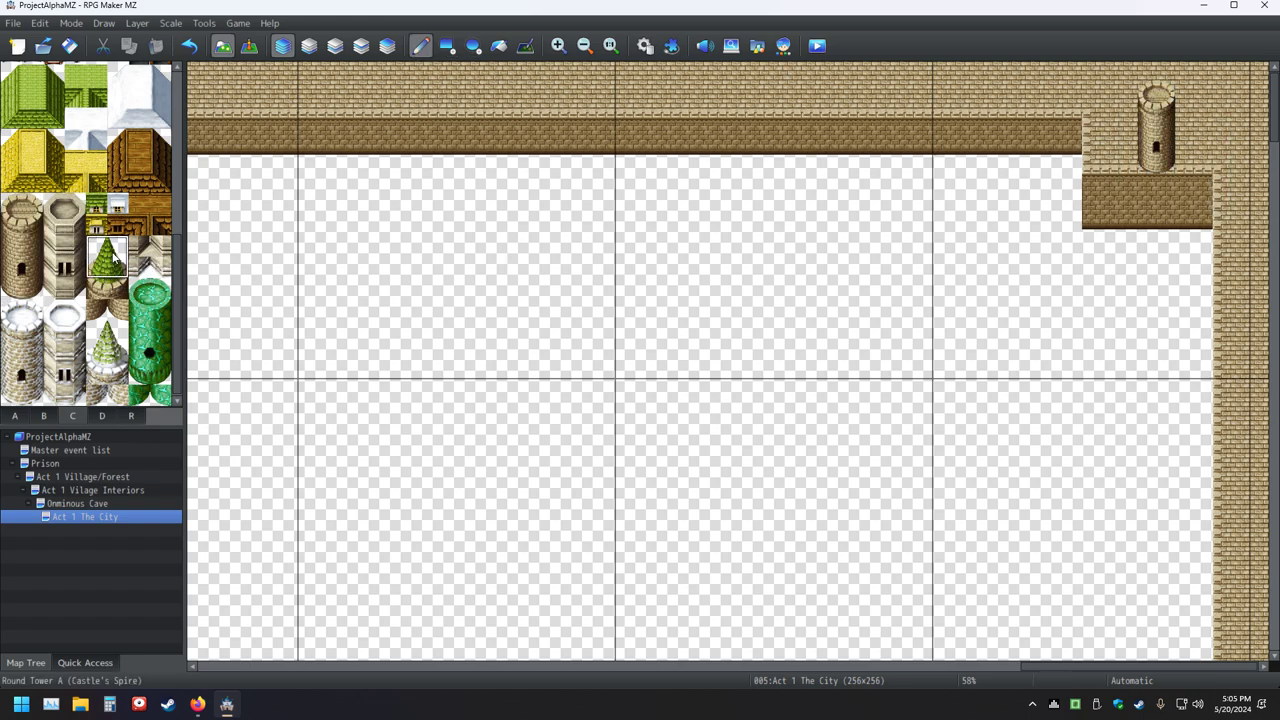
{"action": "left_click", "coordinate": [1145, 76]}
{"action": "left_click", "coordinate": [189, 47]}
{"action": "left_click_drag", "start_coordinate": [92, 291], "coordinate": [120, 256]}
{"action": "left_click", "coordinate": [1156, 82]}
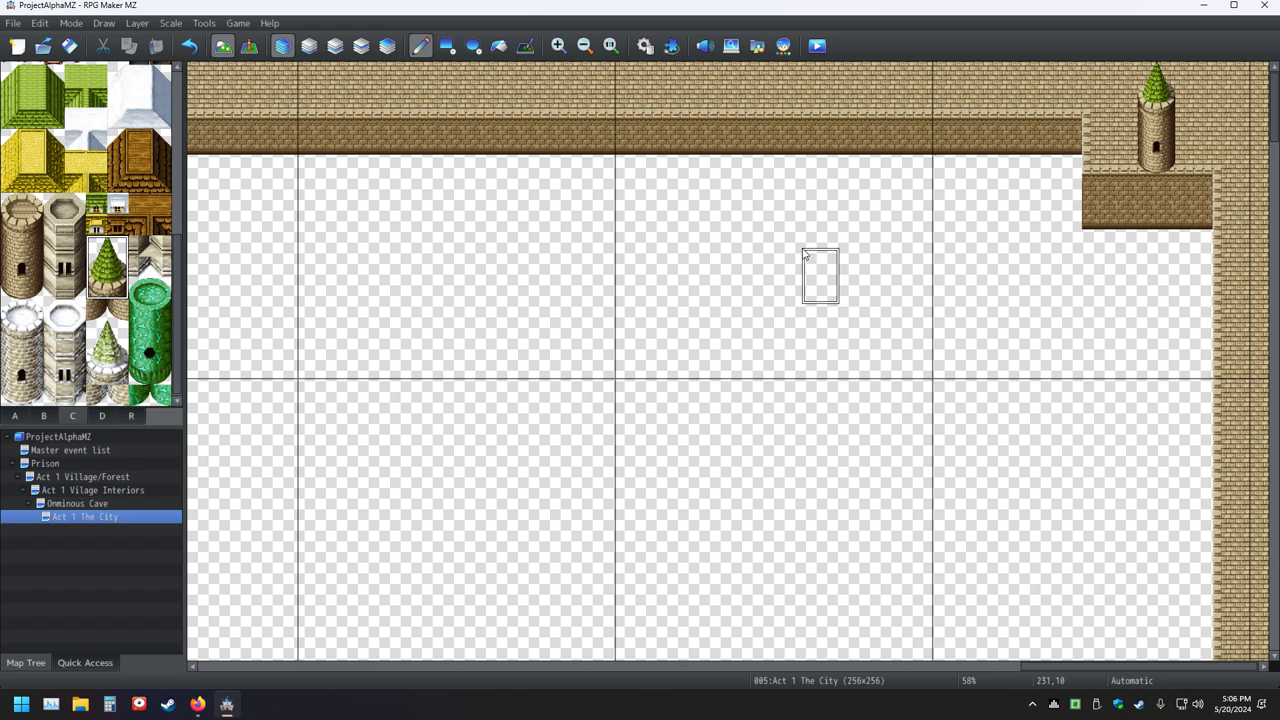
- Undo the entire second rebuild of the northeast corner, including the spire, tower and wall block
{"action": "scroll", "coordinate": [885, 221], "scroll_direction": "down", "scroll_amount": 2, "text": "ctrl"}
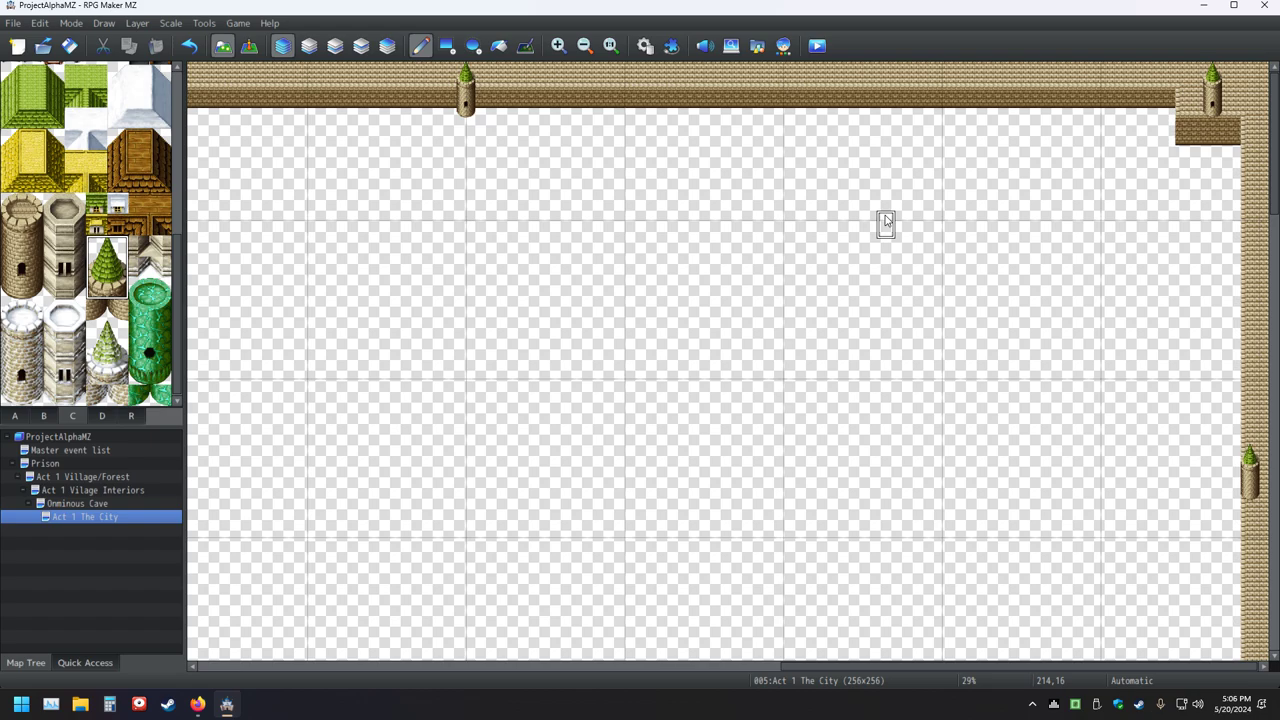
{"action": "left_click", "coordinate": [189, 46]}
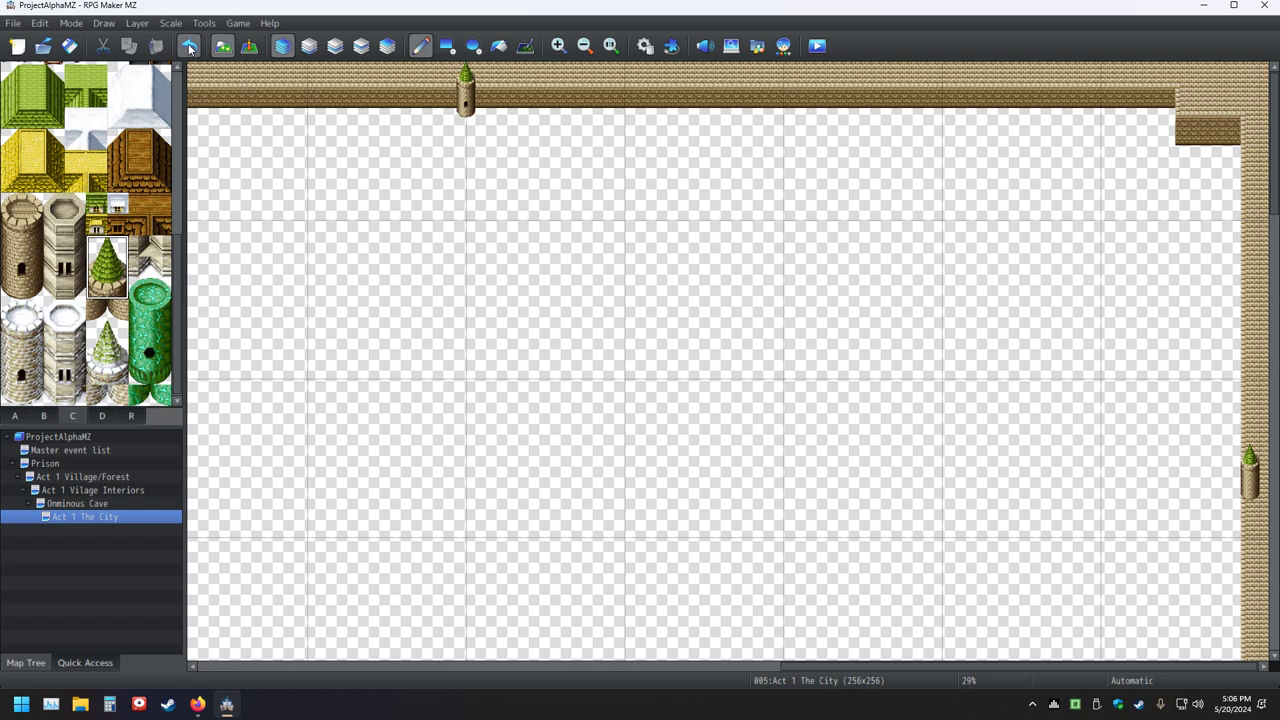
{"action": "left_click", "coordinate": [189, 46]}
{"action": "left_click", "coordinate": [190, 47]}
{"action": "left_click", "coordinate": [190, 47]}
{"action": "left_click", "coordinate": [191, 48]}
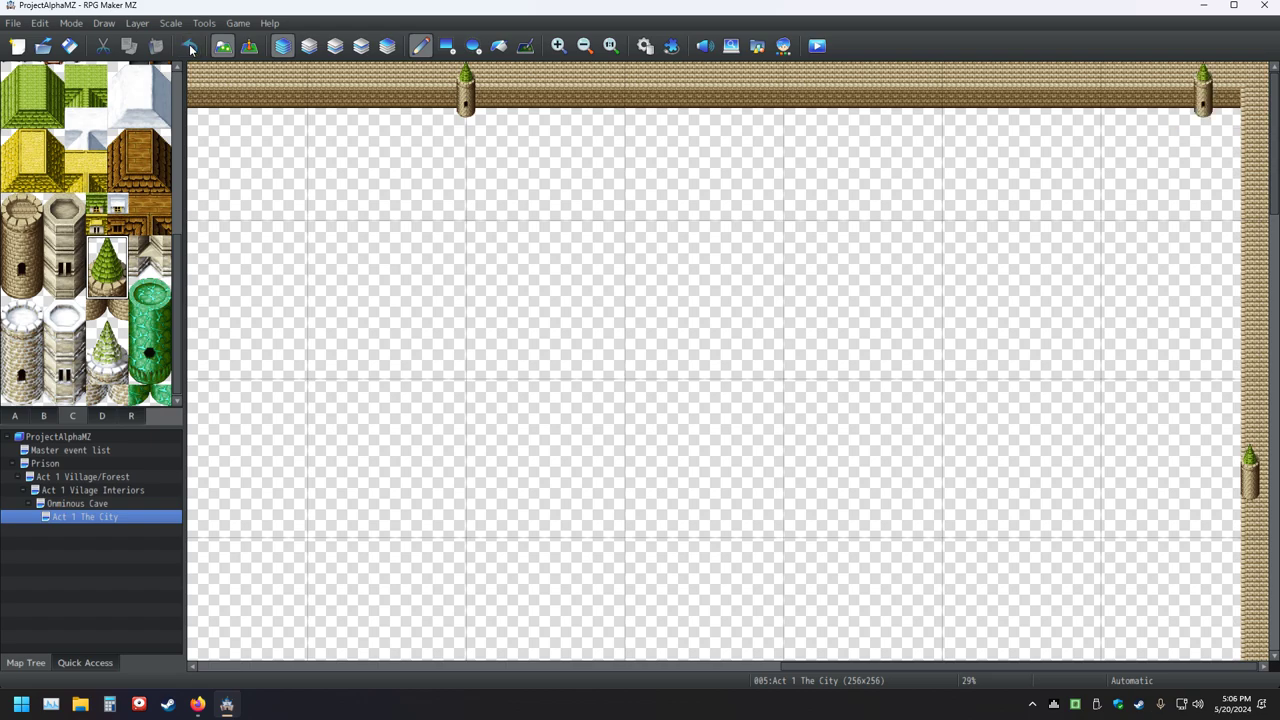
- Save the project and pick up the wall tile beside the northern wall's tower
{"action": "left_click", "coordinate": [69, 46]}
{"action": "scroll", "coordinate": [810, 165], "scroll_direction": "down", "scroll_amount": 2}
{"action": "scroll", "coordinate": [810, 165], "scroll_direction": "up", "scroll_amount": 2}
{"action": "right_click", "coordinate": [452, 77]}
{"action": "middle_click_drag", "start_coordinate": [666, 139], "coordinate": [956, 128]}
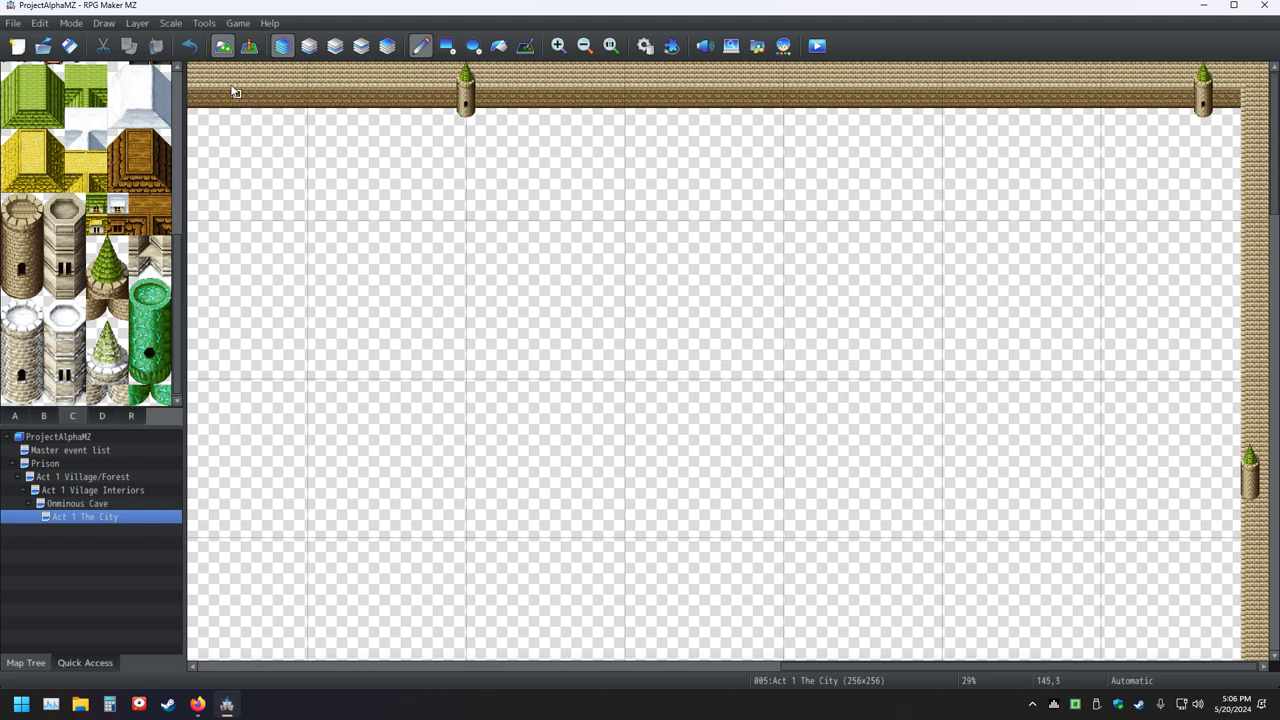
- Save the project and look over the empty interior of the walled city map
{"action": "left_click", "coordinate": [69, 45]}
{"action": "middle_click", "coordinate": [926, 214]}
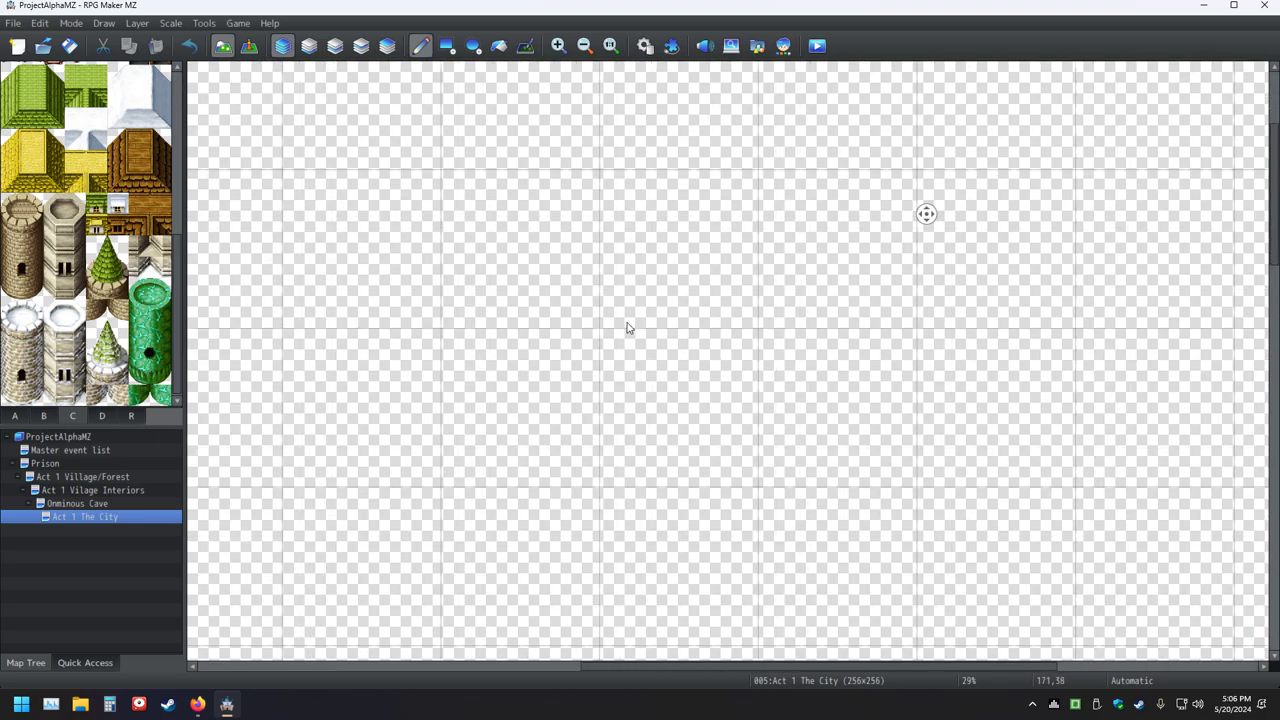
{"action": "middle_click", "coordinate": [1028, 233]}
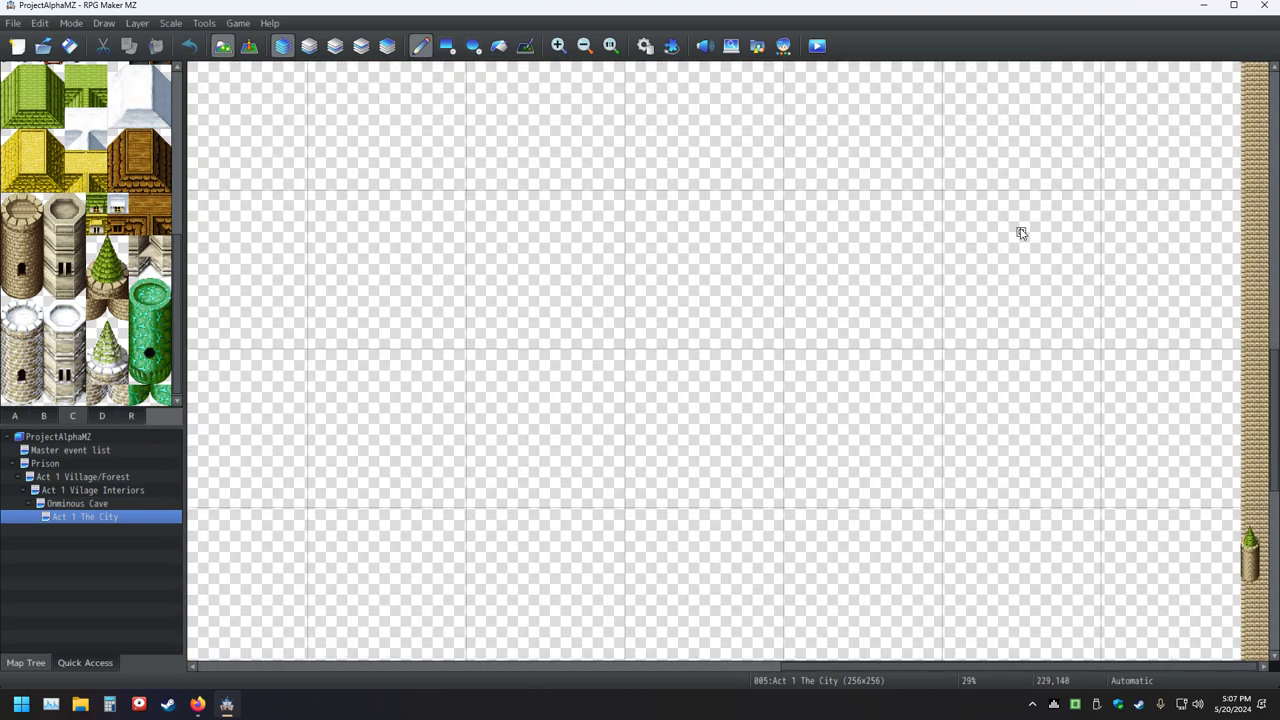
{"action": "middle_click", "coordinate": [956, 258]}
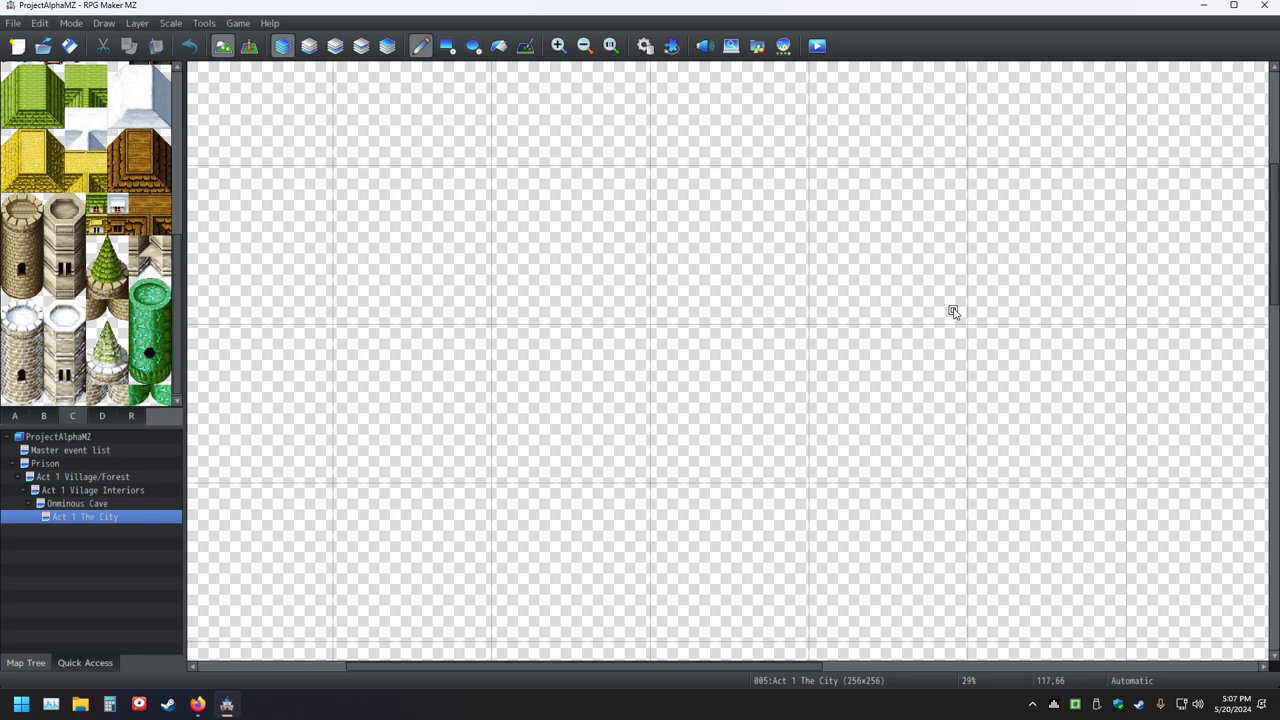
{"action": "middle_click", "coordinate": [955, 312]}
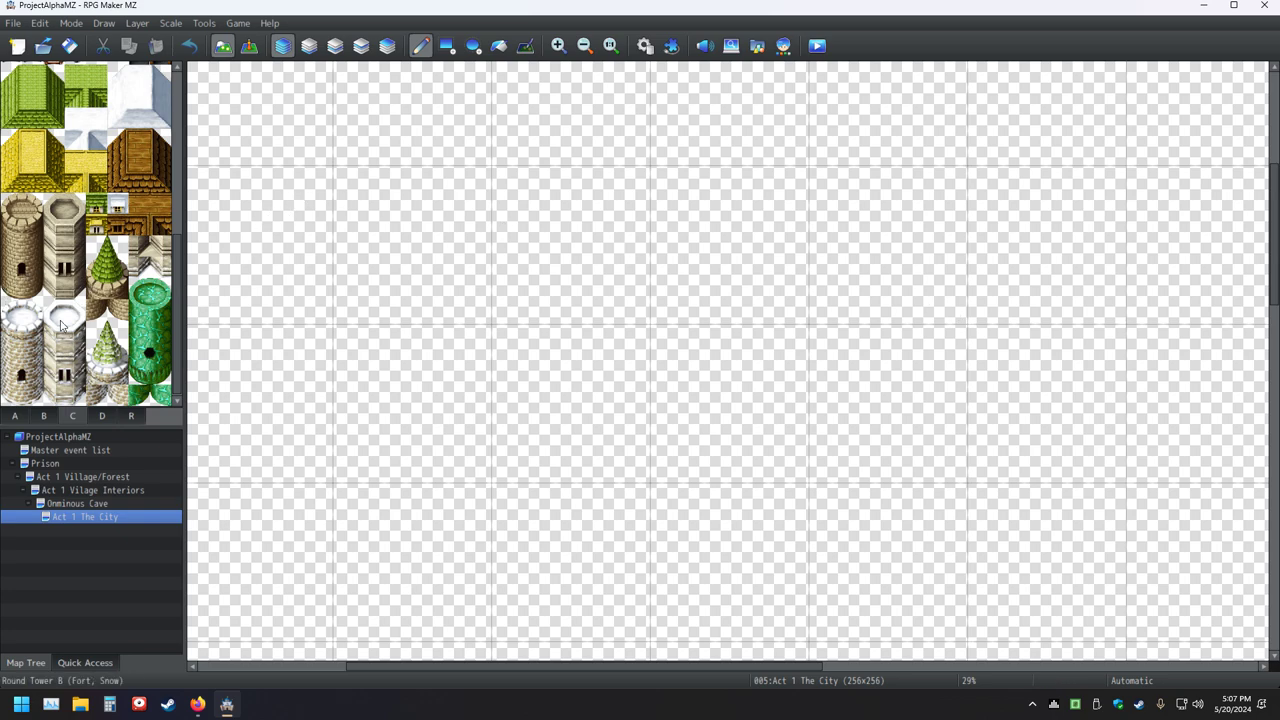
- Try single base tiles of Round Tower A (Castle) on one spot in the empty city interior, undoing each one
{"action": "scroll", "coordinate": [60, 325], "scroll_direction": "up", "scroll_amount": 3}
{"action": "scroll", "coordinate": [110, 338], "scroll_direction": "down", "scroll_amount": 2}
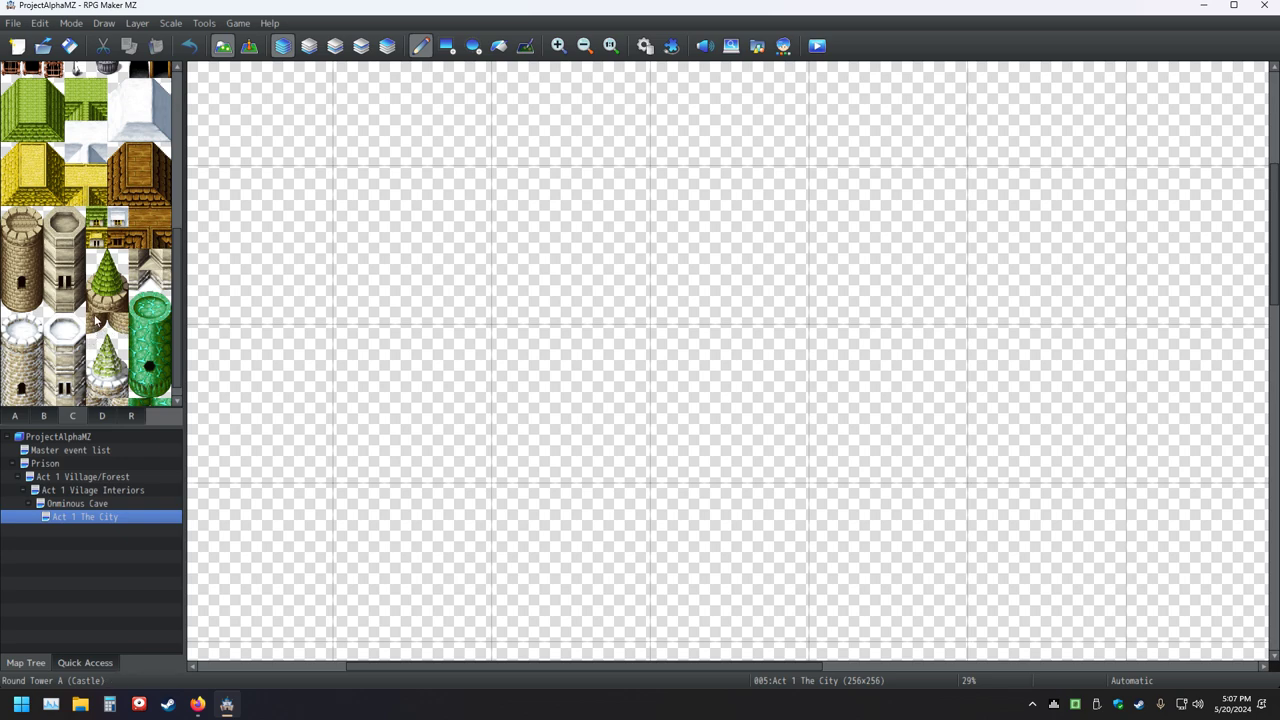
{"action": "left_click", "coordinate": [96, 320]}
{"action": "left_click", "coordinate": [339, 278]}
{"action": "left_click", "coordinate": [12, 302]}
{"action": "left_click", "coordinate": [336, 263]}
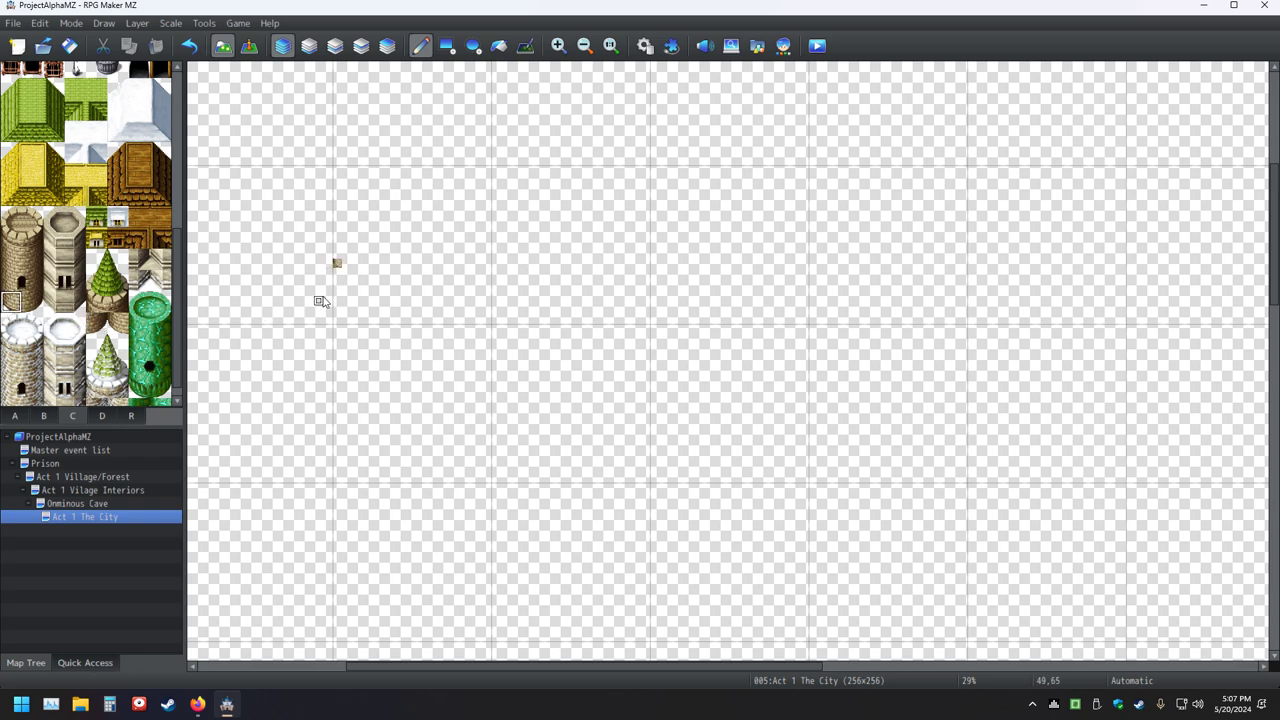
{"action": "left_click", "coordinate": [189, 45]}
{"action": "left_click", "coordinate": [33, 301]}
{"action": "left_click", "coordinate": [337, 264]}
{"action": "left_click", "coordinate": [189, 45]}
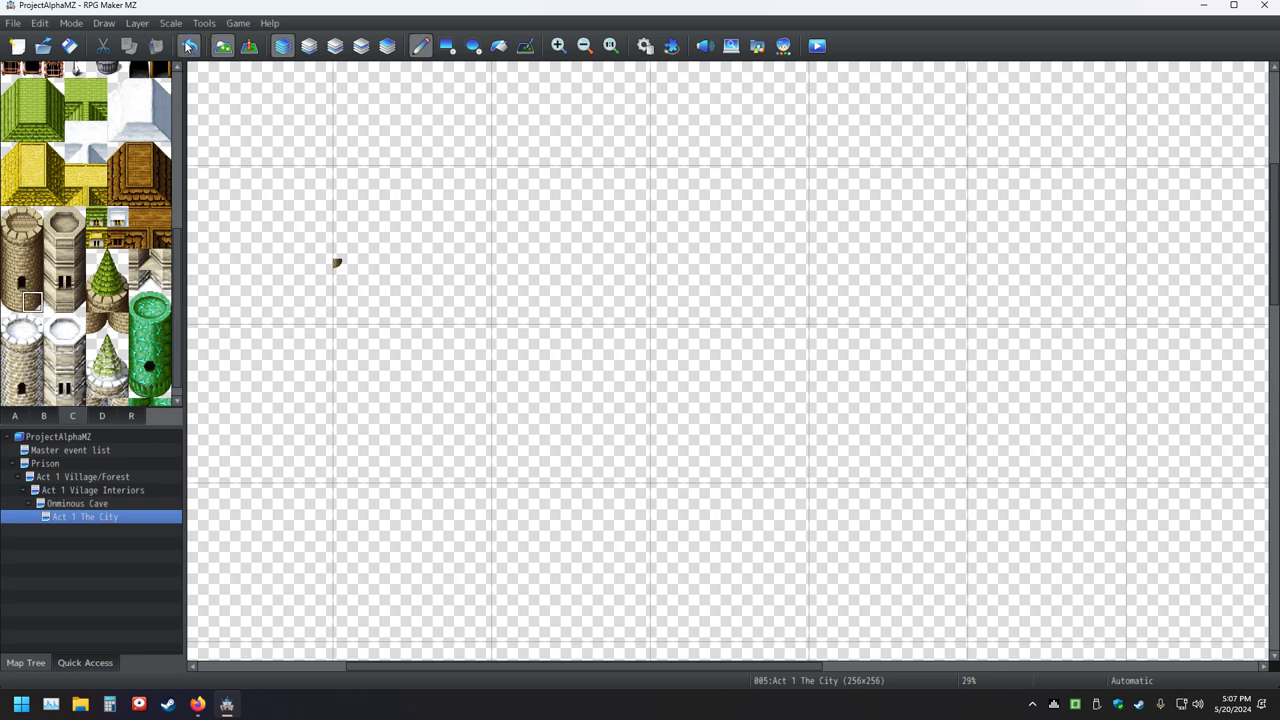
{"action": "left_click", "coordinate": [189, 45]}
- Try the rounded base piece below the castle spire and Round Tower A's lower-right tile on two nearby empty spots for comparison
{"action": "scroll", "coordinate": [409, 342], "scroll_direction": "up", "scroll_amount": 1, "text": "ctrl"}
{"action": "scroll", "coordinate": [409, 342], "scroll_direction": "up", "scroll_amount": 2, "text": "ctrl"}
{"action": "left_click", "coordinate": [97, 323]}
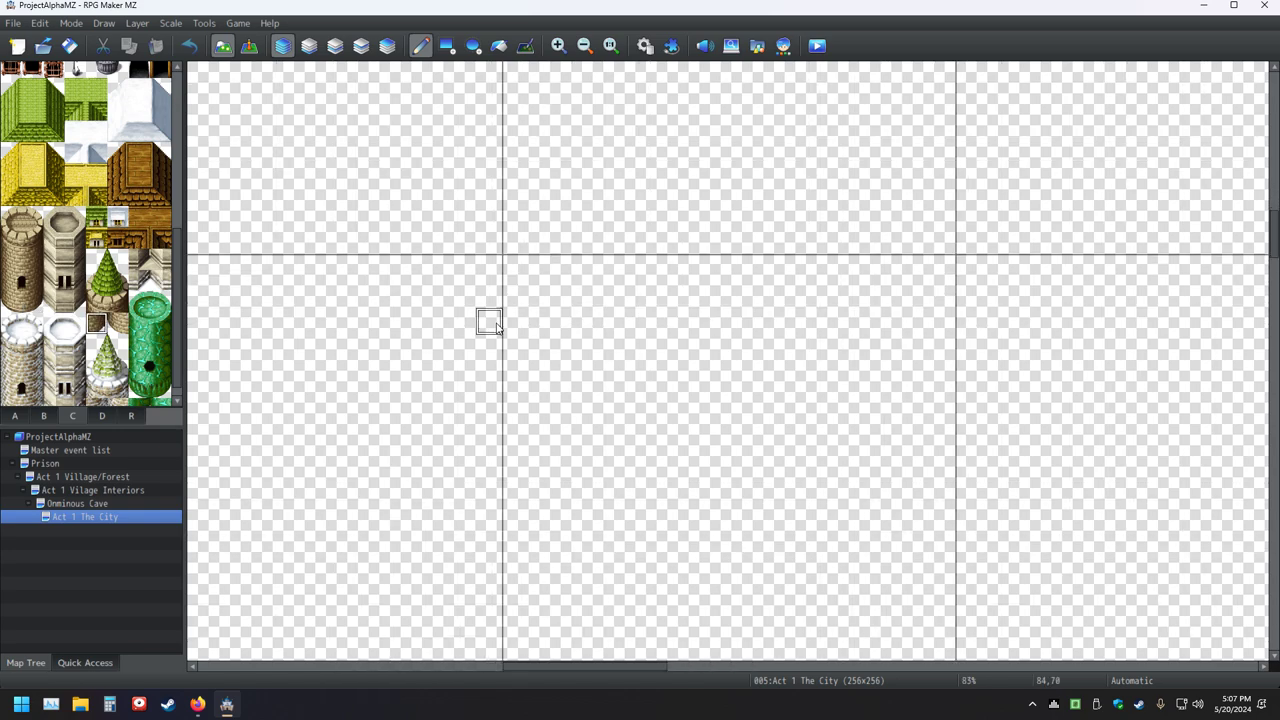
{"action": "left_click", "coordinate": [489, 320]}
{"action": "left_click", "coordinate": [32, 301]}
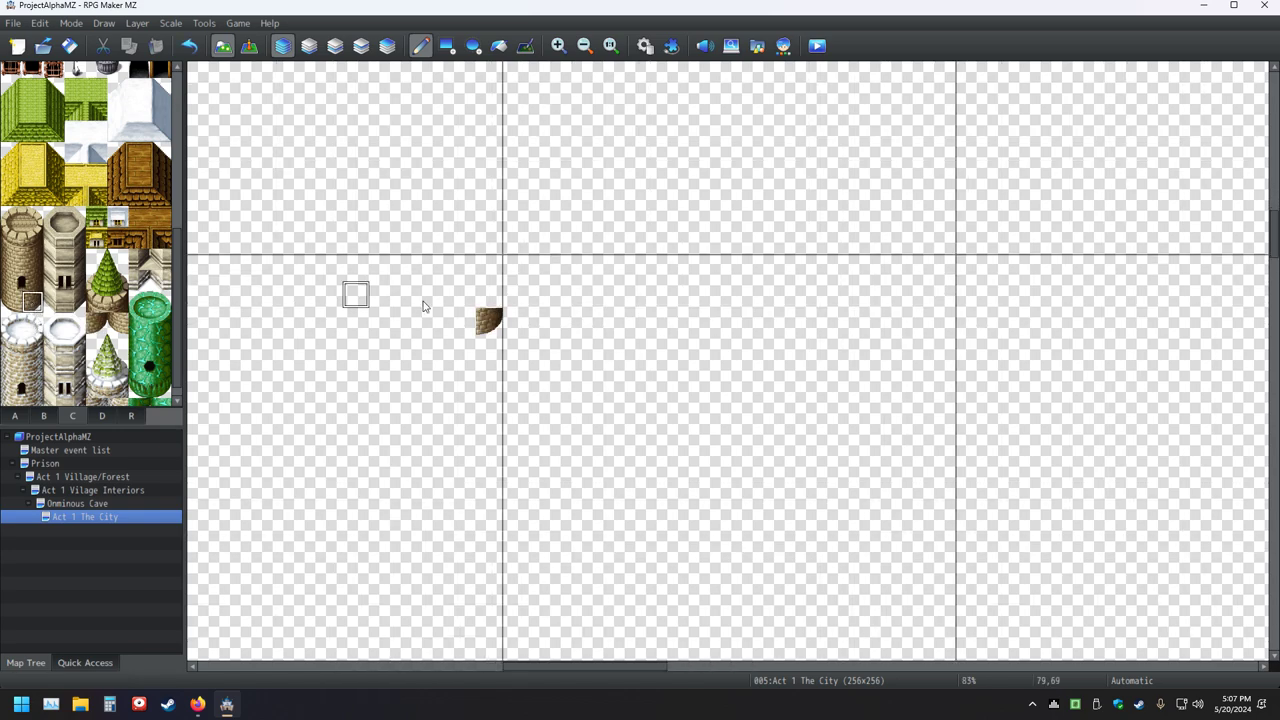
{"action": "left_click", "coordinate": [491, 323]}
{"action": "key", "text": "ctrl+z"}
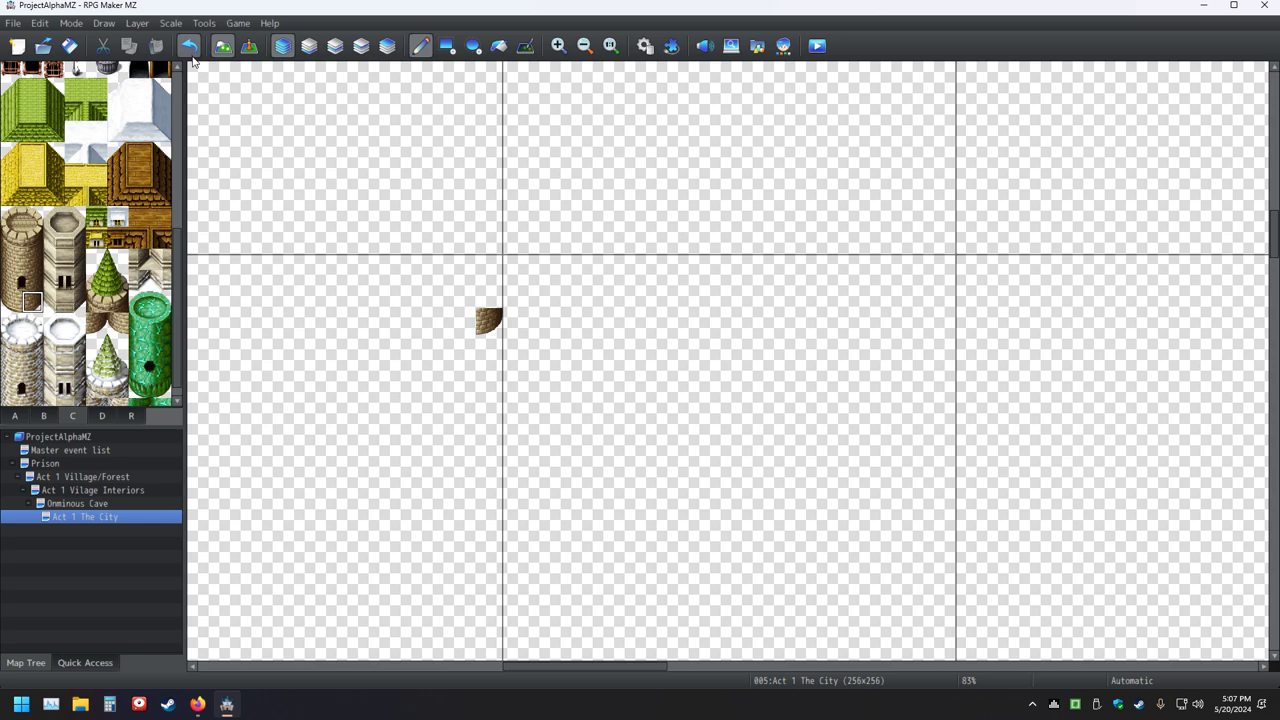
{"action": "left_click", "coordinate": [438, 350]}
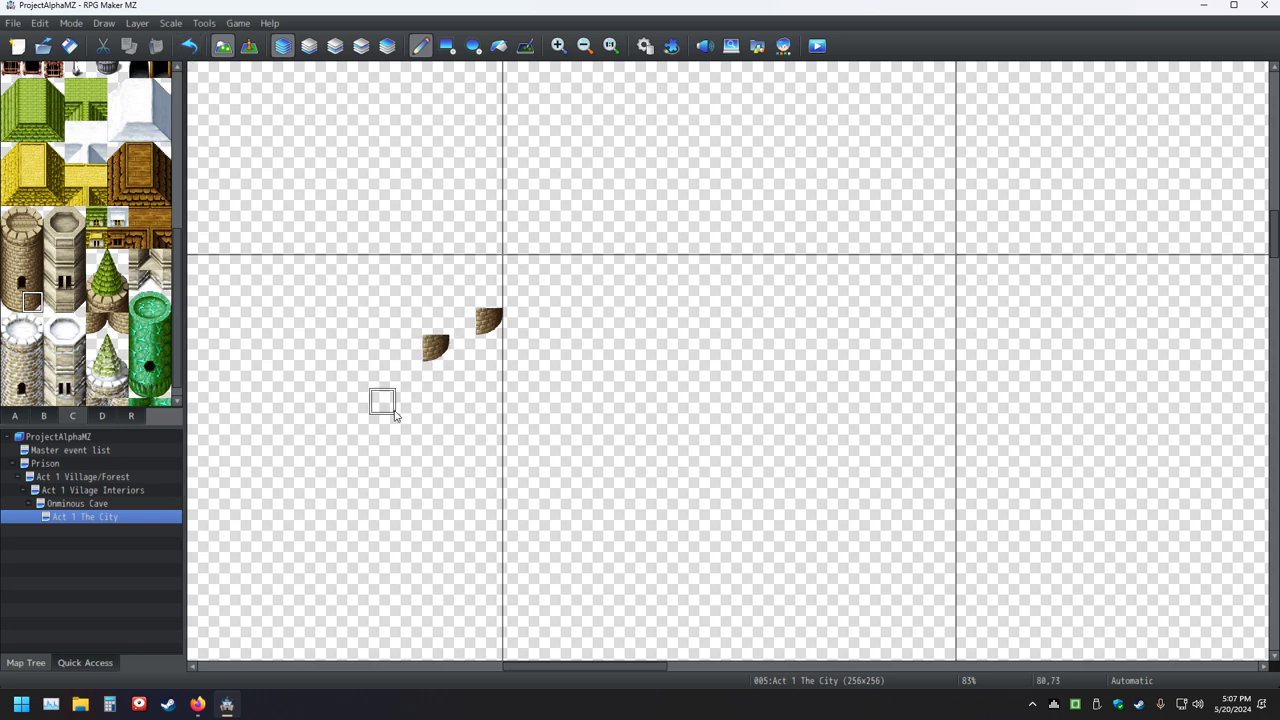
- Try Round Tower A's lower-left tile beside the first base piece, plus the other base piece below the castle spire
{"action": "left_click", "coordinate": [11, 302]}
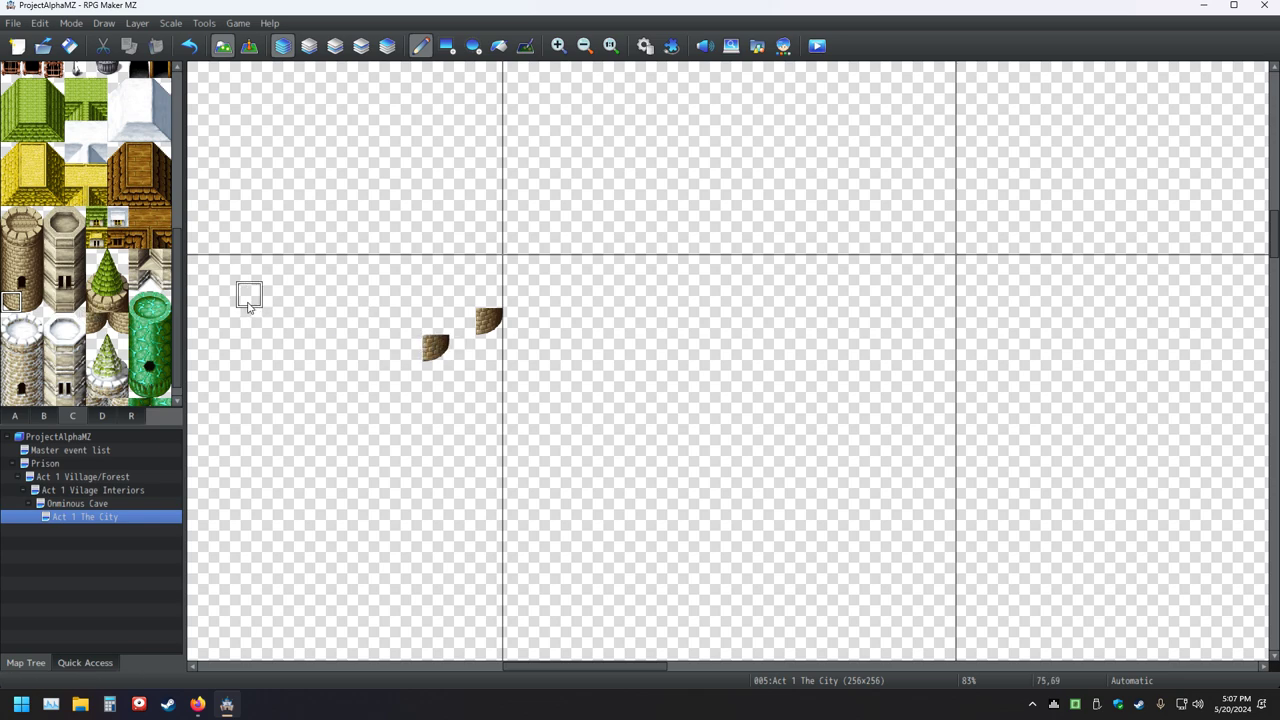
{"action": "left_click", "coordinate": [463, 321]}
{"action": "scroll", "coordinate": [481, 355], "scroll_direction": "up", "scroll_amount": 3, "text": "ctrl"}
{"action": "scroll", "coordinate": [481, 346], "scroll_direction": "left", "scroll_amount": 3, "text": "shift"}
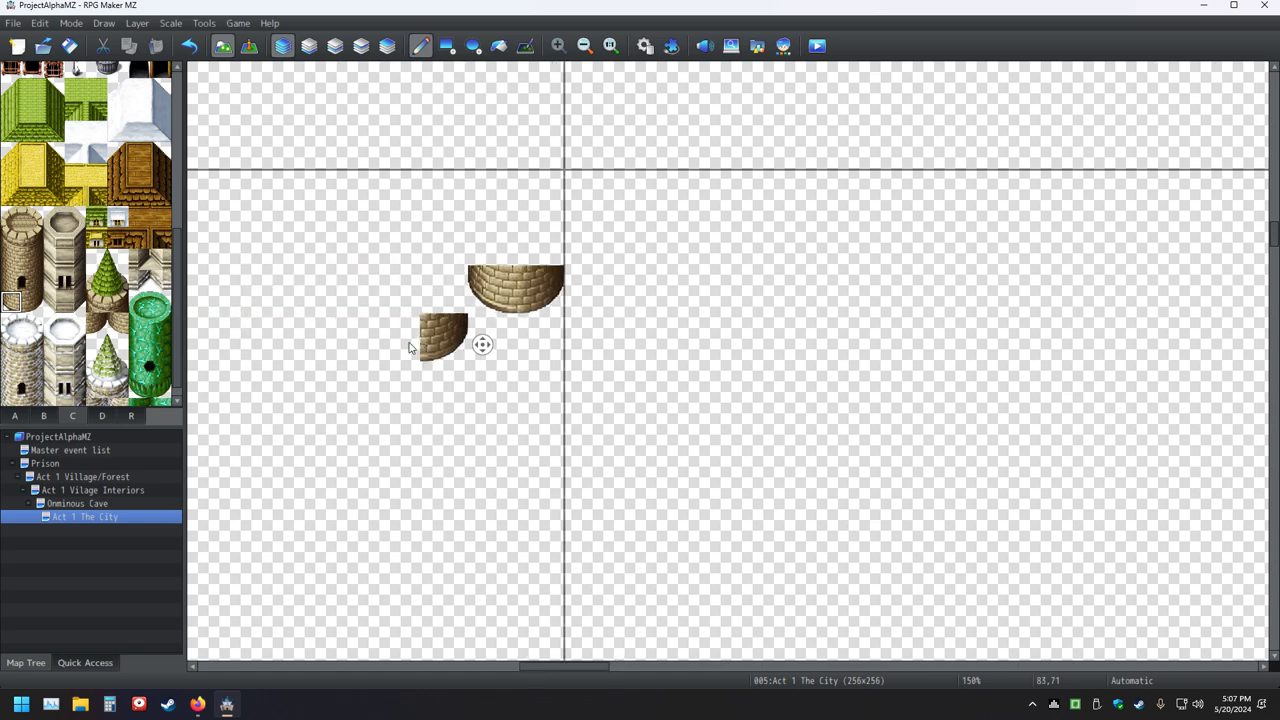
{"action": "left_click", "coordinate": [118, 324]}
{"action": "left_click", "coordinate": [556, 306]}
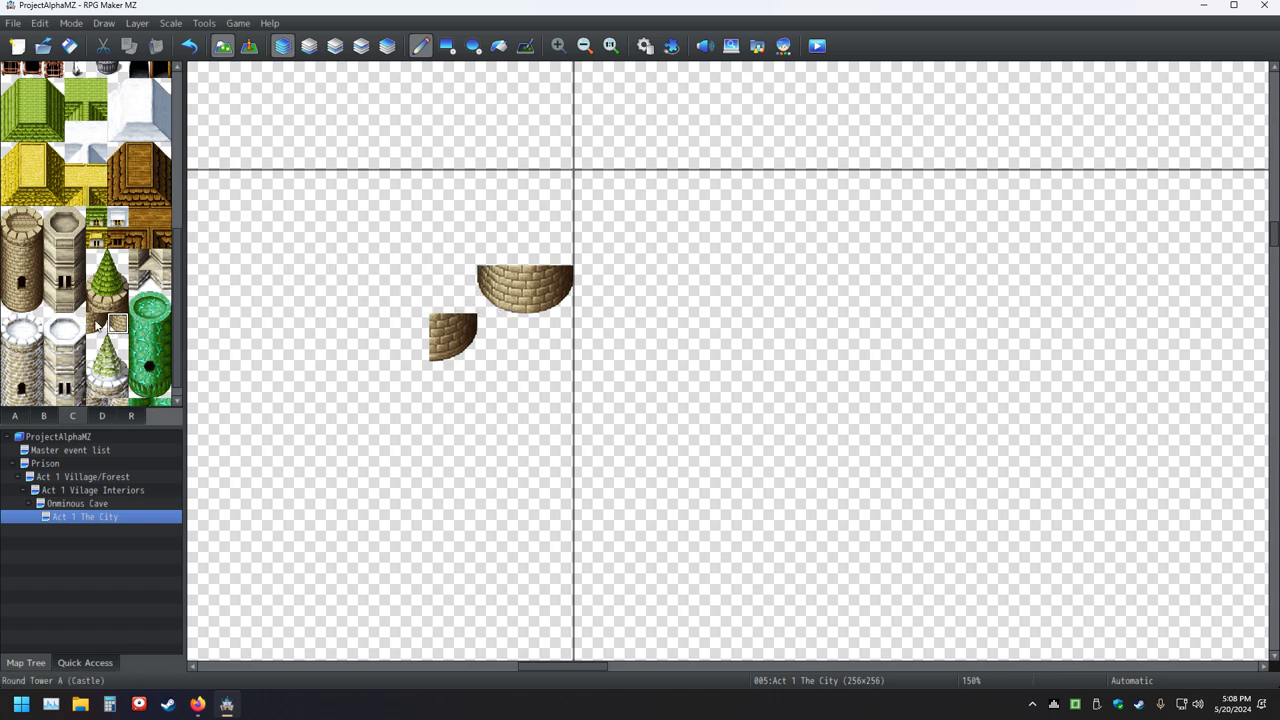
- Undo all the test tower base pieces and save the project
{"action": "scroll", "coordinate": [38, 312], "scroll_direction": "down", "scroll_amount": 1}
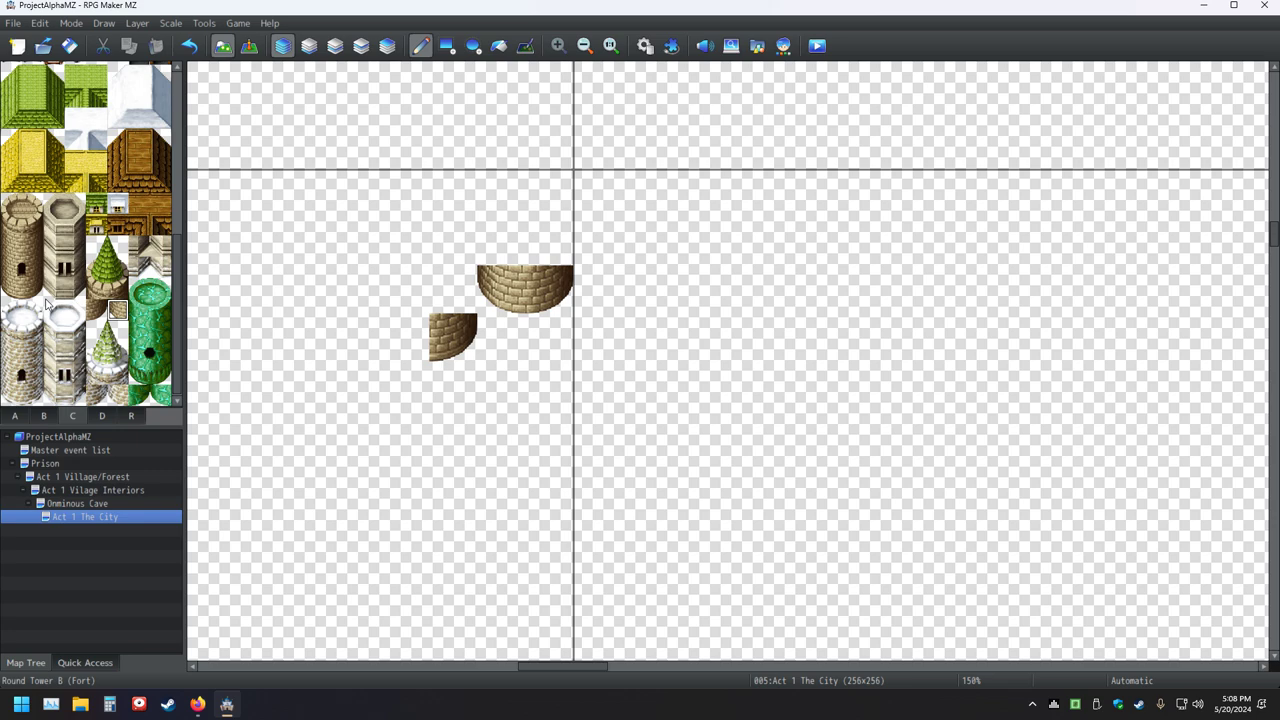
{"action": "left_click", "coordinate": [185, 44]}
{"action": "left_click", "coordinate": [185, 45]}
{"action": "left_click", "coordinate": [185, 45]}
{"action": "left_click", "coordinate": [69, 46]}
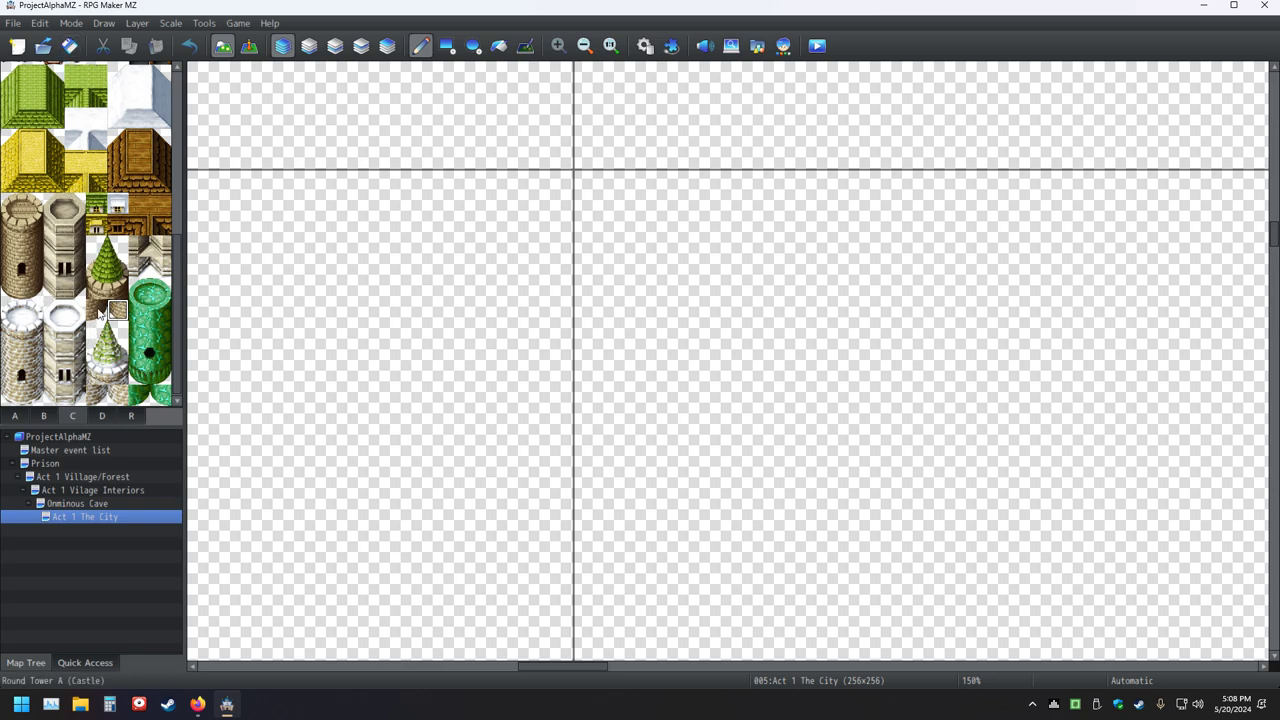
- Try the green tower's rounded base tiles in the empty area, overlay its lower corner piece, and undo the attempts
{"action": "left_click", "coordinate": [32, 289]}
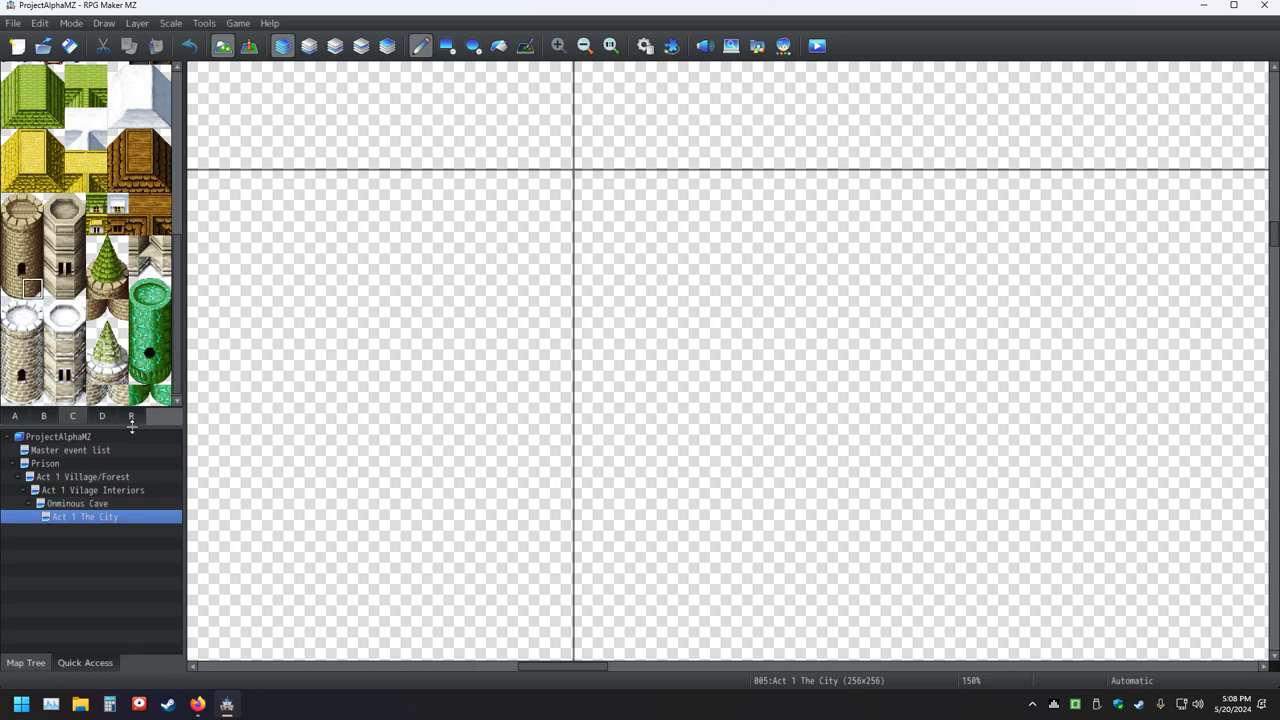
{"action": "left_click", "coordinate": [147, 375]}
{"action": "left_click", "coordinate": [405, 290]}
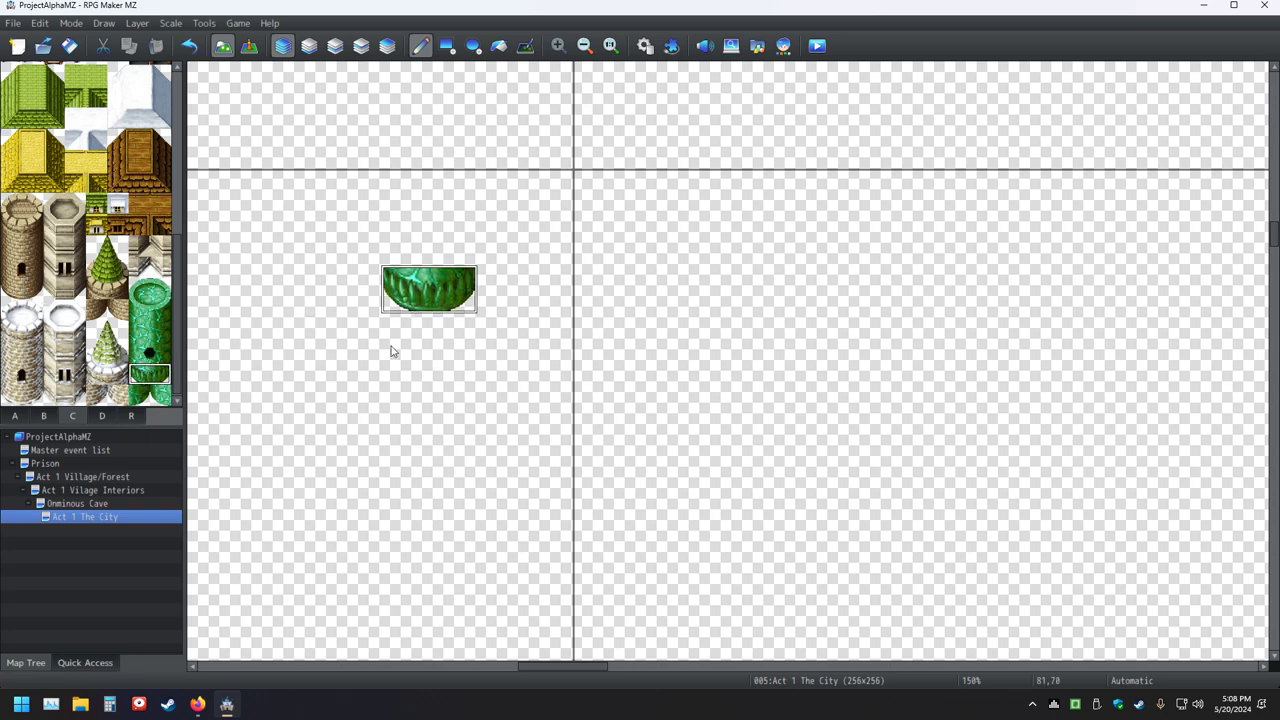
{"action": "left_click", "coordinate": [147, 396]}
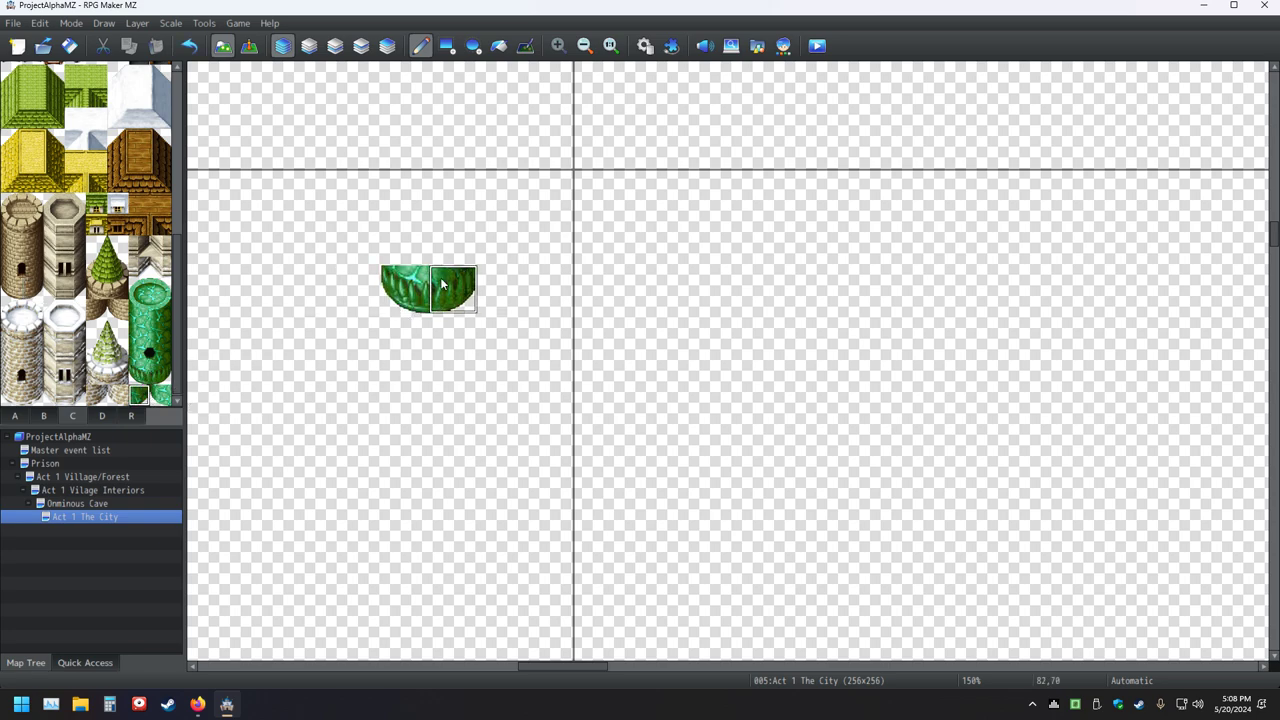
{"action": "left_click", "coordinate": [408, 286]}
{"action": "left_click", "coordinate": [415, 285]}
{"action": "left_click", "coordinate": [398, 299]}
{"action": "left_click", "coordinate": [432, 312]}
{"action": "left_click", "coordinate": [188, 47]}
{"action": "left_click", "coordinate": [188, 47]}
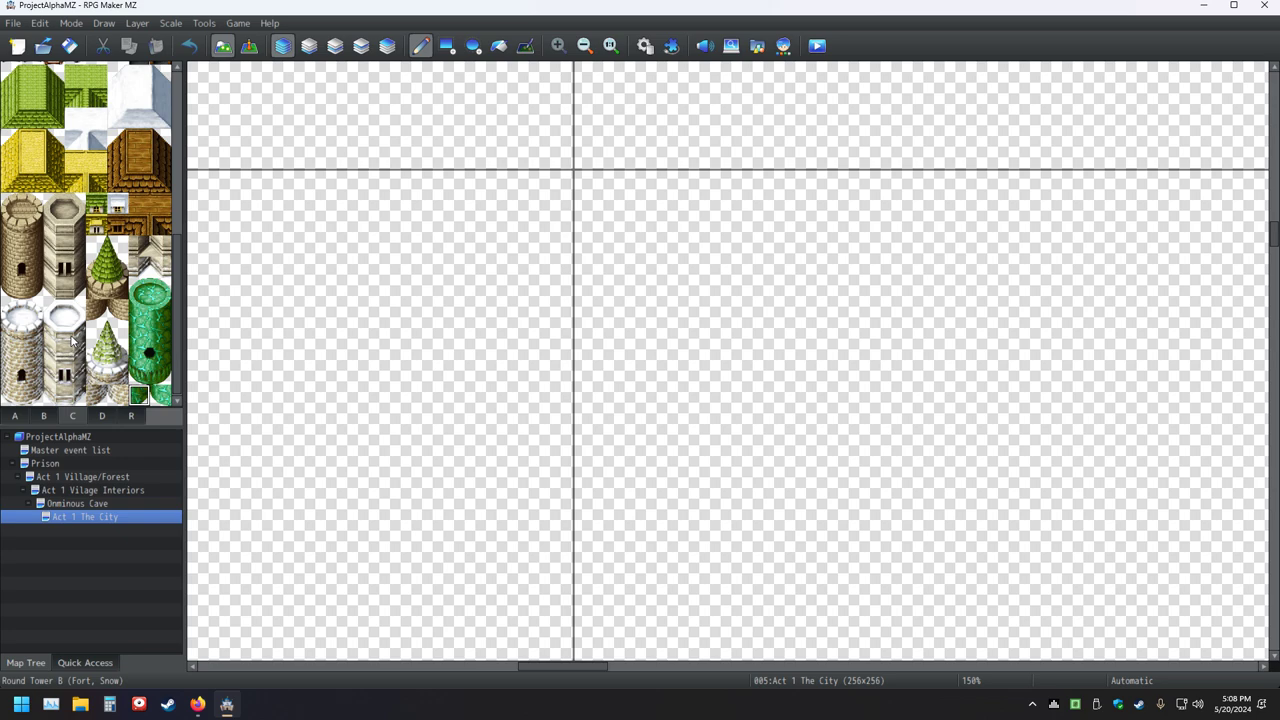
{"action": "scroll", "coordinate": [94, 315], "scroll_direction": "up", "scroll_amount": 8}
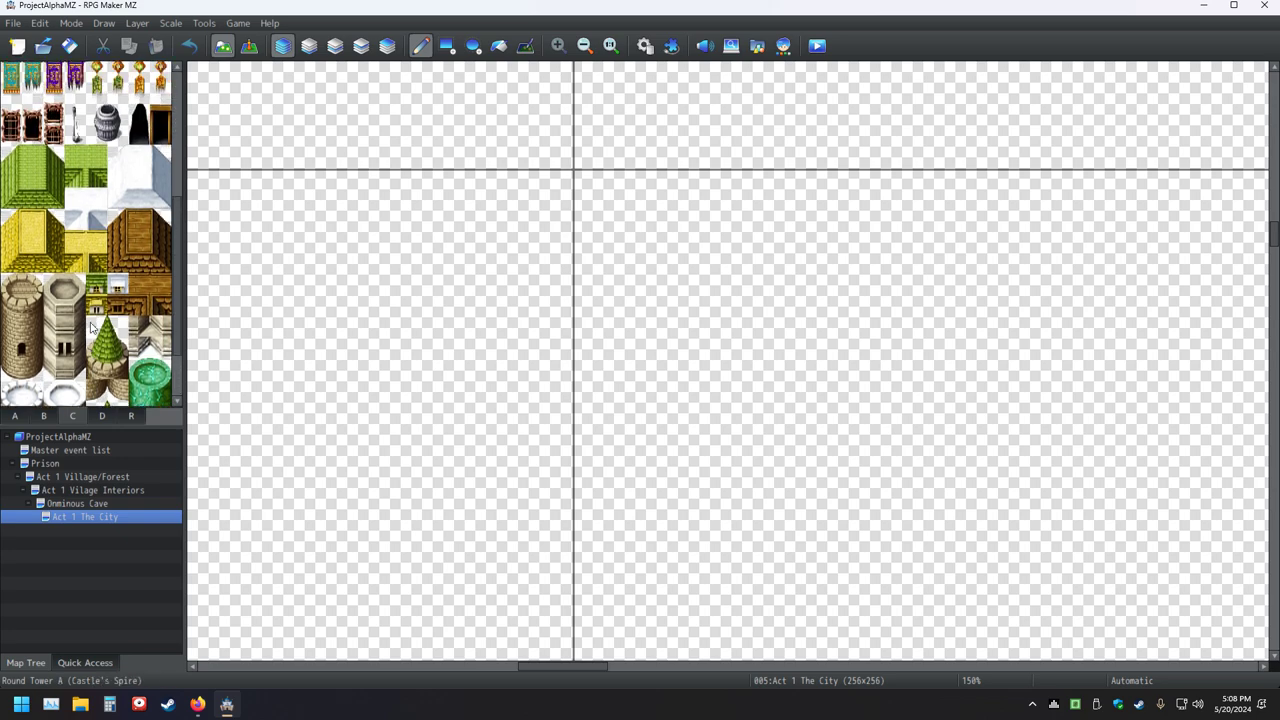
{"action": "scroll", "coordinate": [93, 316], "scroll_direction": "up", "scroll_amount": 1}
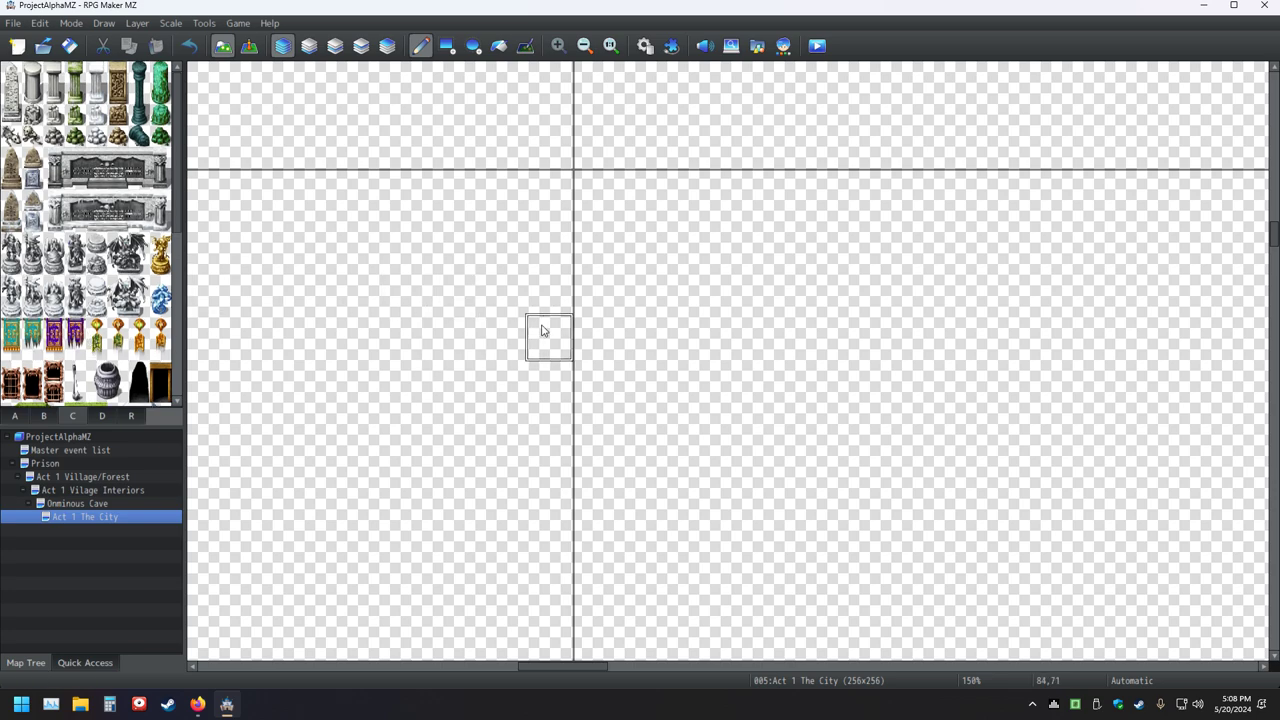
{"action": "scroll", "coordinate": [459, 323], "scroll_direction": "down", "scroll_amount": 5, "text": "ctrl"}
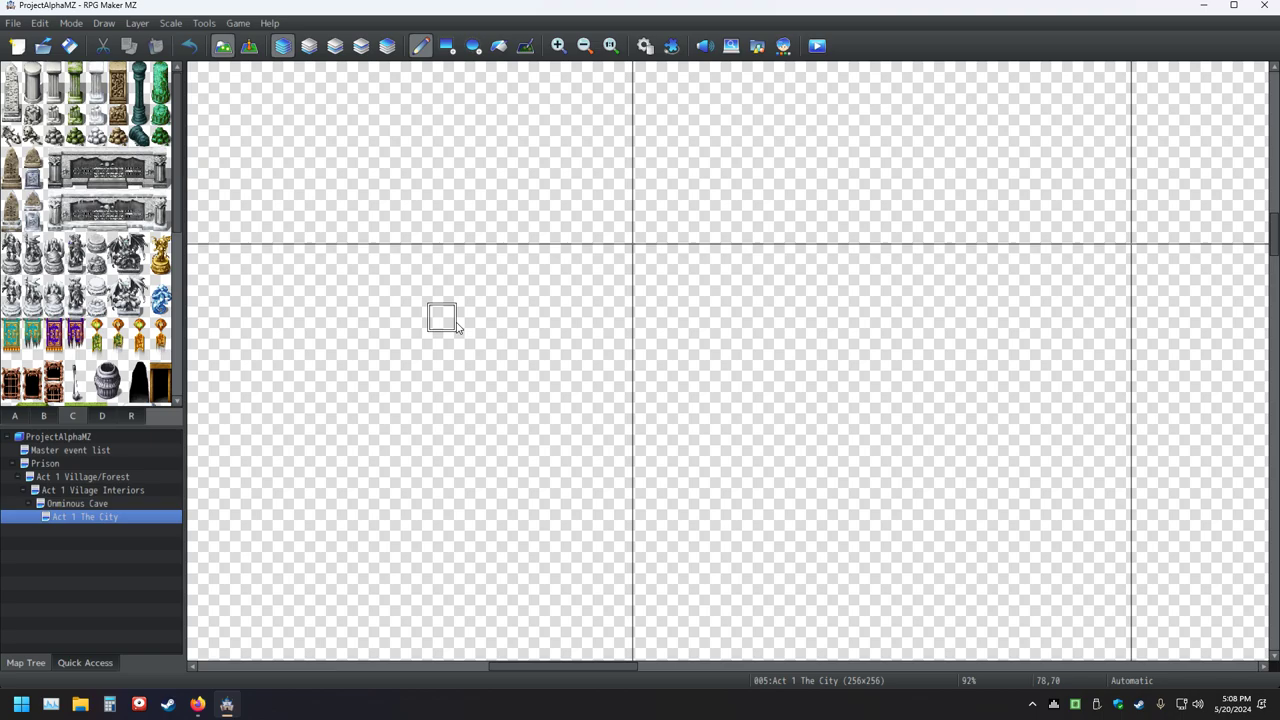
{"action": "mouse_move", "coordinate": [459, 323]}
{"action": "middle_mouse_down"}
{"action": "mouse_move", "coordinate": [749, 234]}
{"action": "mouse_move", "coordinate": [906, 282]}
{"action": "mouse_move", "coordinate": [920, 206]}
{"action": "mouse_move", "coordinate": [936, 409]}
{"action": "mouse_move", "coordinate": [726, 366]}
{"action": "mouse_move", "coordinate": [631, 286]}
{"action": "mouse_move", "coordinate": [574, 289]}
{"action": "mouse_move", "coordinate": [491, 337]}
{"action": "mouse_move", "coordinate": [449, 311]}
{"action": "mouse_move", "coordinate": [935, 322]}
{"action": "mouse_move", "coordinate": [1014, 374]}
{"action": "mouse_move", "coordinate": [957, 323]}
{"action": "mouse_move", "coordinate": [820, 306]}
{"action": "mouse_move", "coordinate": [632, 308]}
{"action": "mouse_move", "coordinate": [1071, 331]}
{"action": "mouse_move", "coordinate": [511, 334]}
{"action": "mouse_move", "coordinate": [409, 349]}
{"action": "mouse_move", "coordinate": [1032, 303]}
{"action": "mouse_move", "coordinate": [1131, 349]}
{"action": "mouse_move", "coordinate": [1161, 310]}
{"action": "mouse_move", "coordinate": [1119, 340]}
{"action": "mouse_move", "coordinate": [863, 337]}
{"action": "mouse_move", "coordinate": [1186, 337]}
{"action": "mouse_move", "coordinate": [1083, 389]}
{"action": "mouse_move", "coordinate": [1094, 289]}
{"action": "mouse_move", "coordinate": [680, 340]}
{"action": "mouse_move", "coordinate": [874, 314]}
{"action": "mouse_move", "coordinate": [1256, 341]}
{"action": "mouse_move", "coordinate": [1134, 420]}
{"action": "mouse_move", "coordinate": [651, 257]}
{"action": "mouse_move", "coordinate": [1123, 240]}
{"action": "mouse_move", "coordinate": [857, 406]}
{"action": "mouse_move", "coordinate": [857, 380]}
{"action": "mouse_move", "coordinate": [720, 305]}
{"action": "middle_mouse_up"}
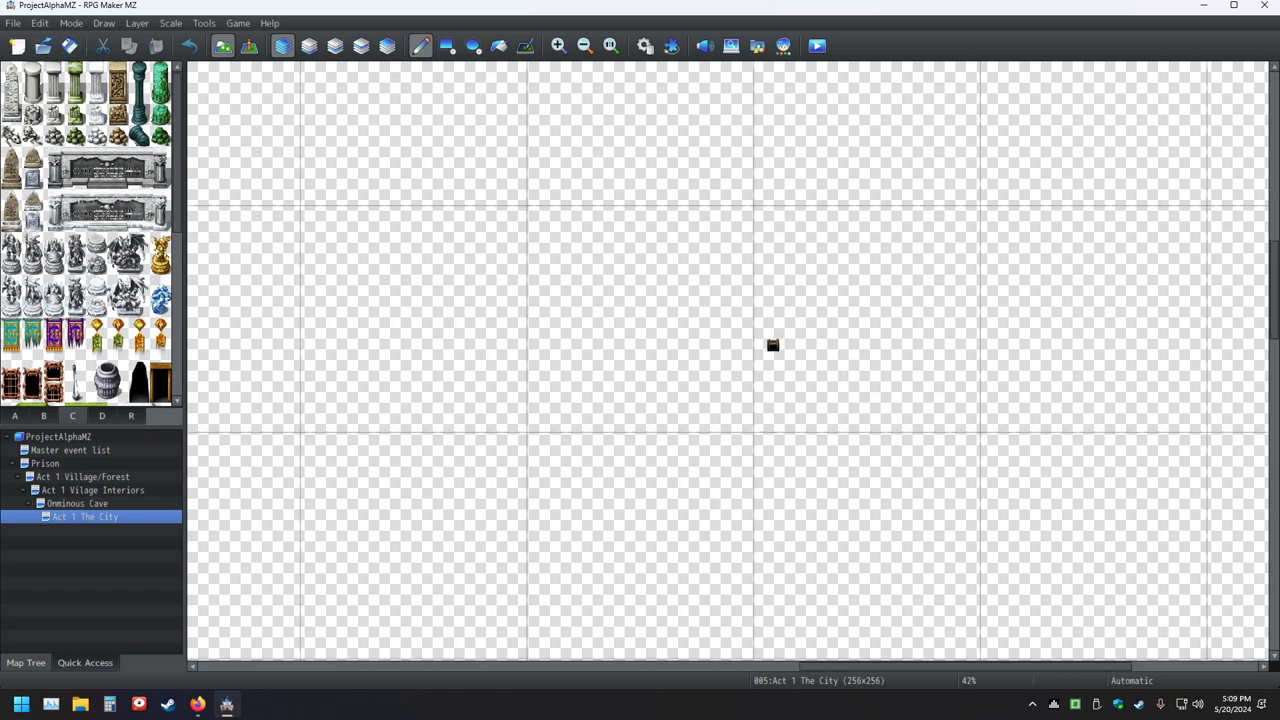
- Switch to Steam and open the RPG Maker MZ page in the library
{"action": "left_click", "coordinate": [169, 705]}
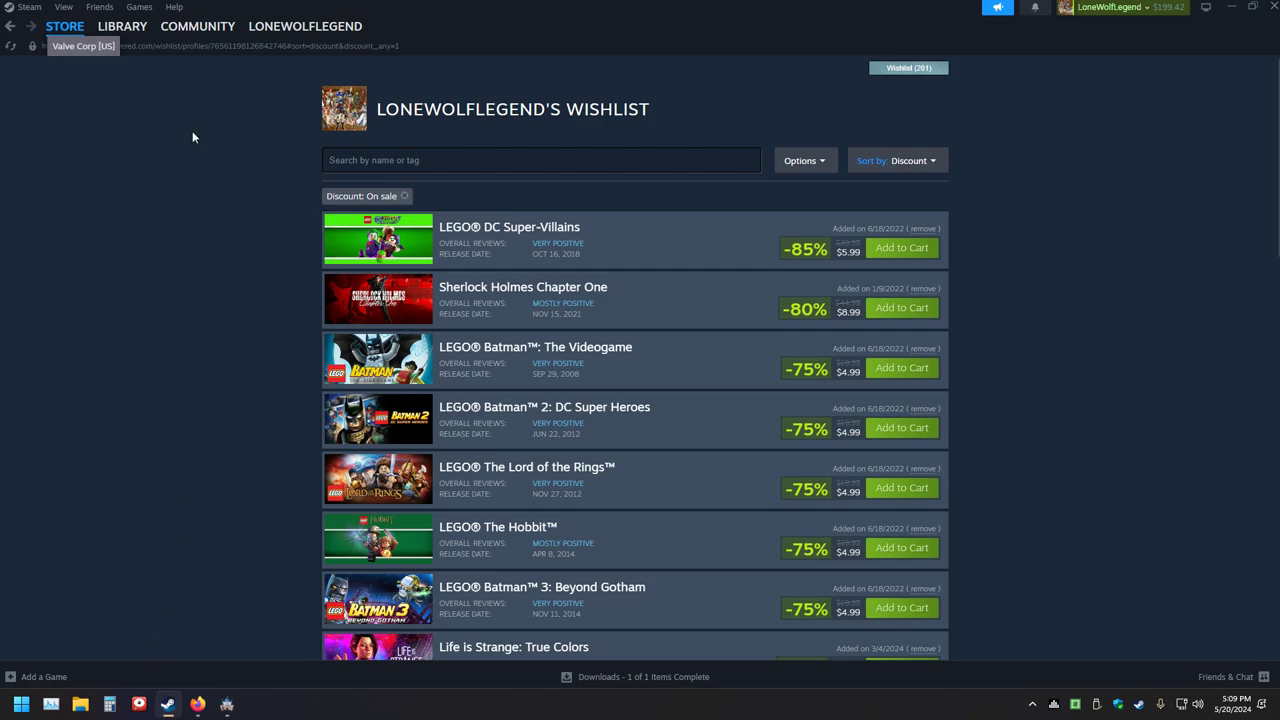
{"action": "left_click", "coordinate": [122, 26]}
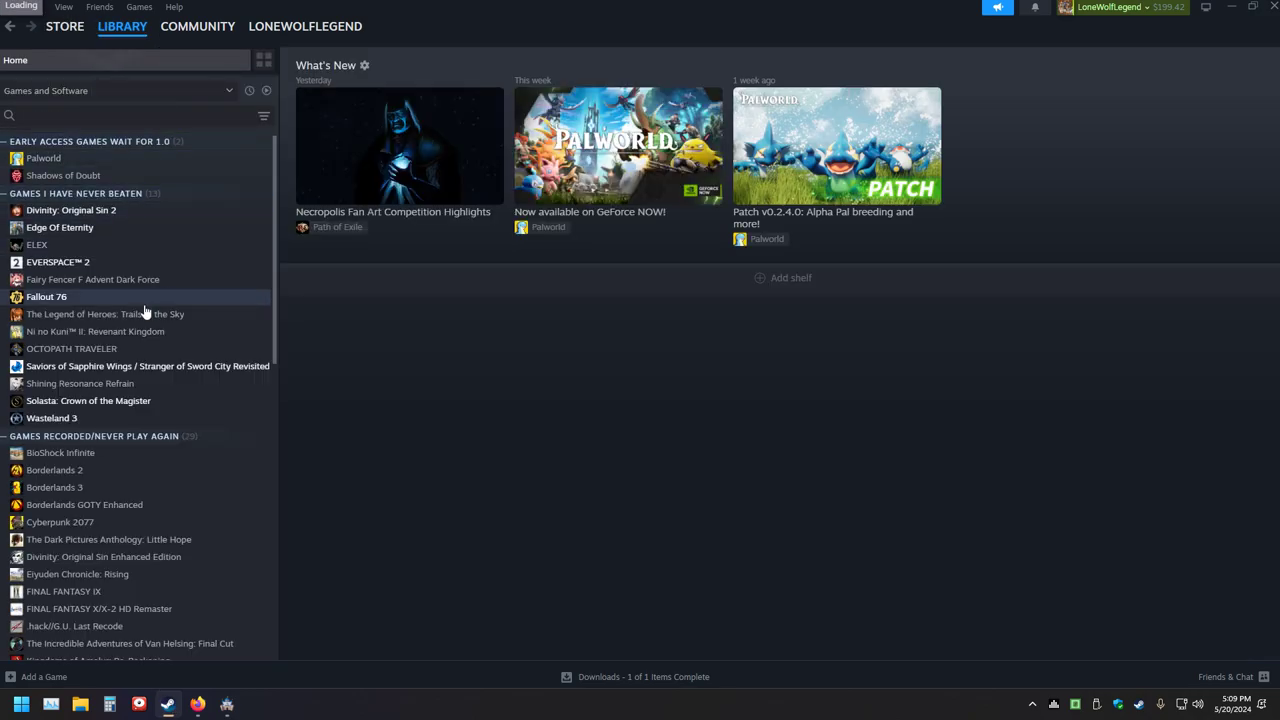
{"action": "scroll", "coordinate": [150, 316], "scroll_direction": "down", "scroll_amount": 10}
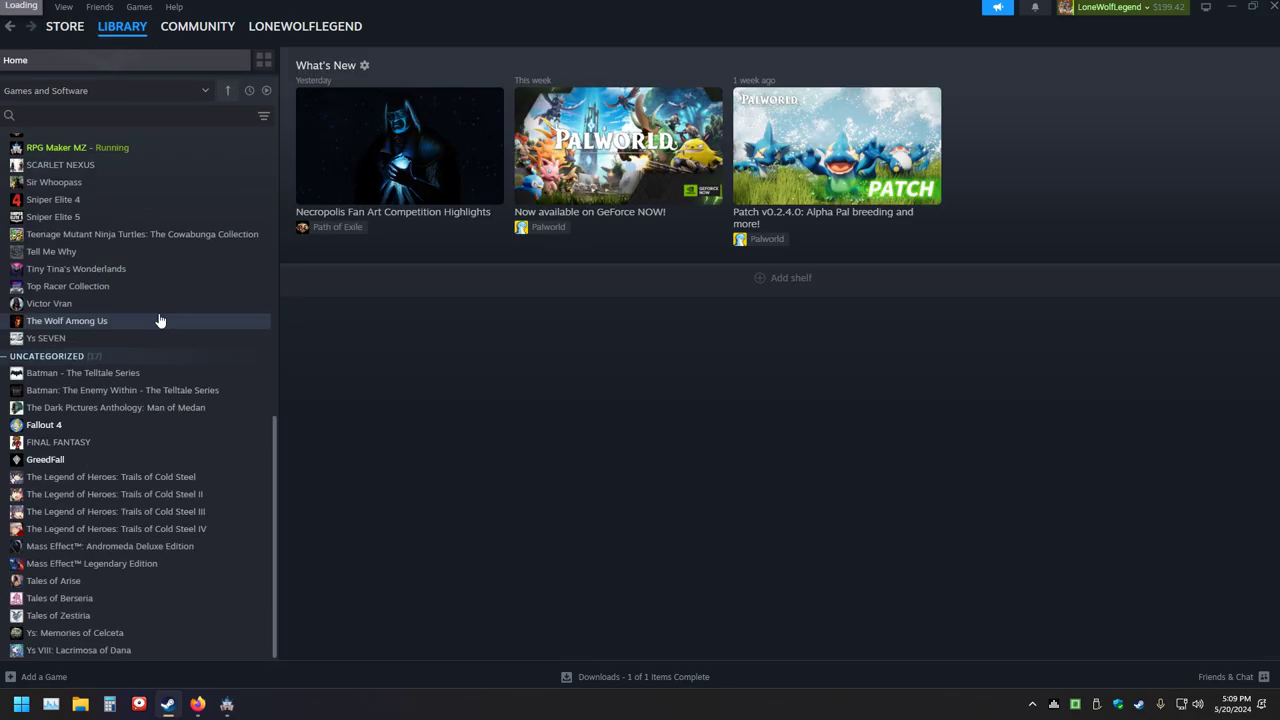
{"action": "left_click", "coordinate": [98, 150]}
- Look through RPG Maker MZ's news for tileset DLC releases, close the Steam window and return to the city map
{"action": "scroll", "coordinate": [700, 495], "scroll_direction": "down", "scroll_amount": 10}
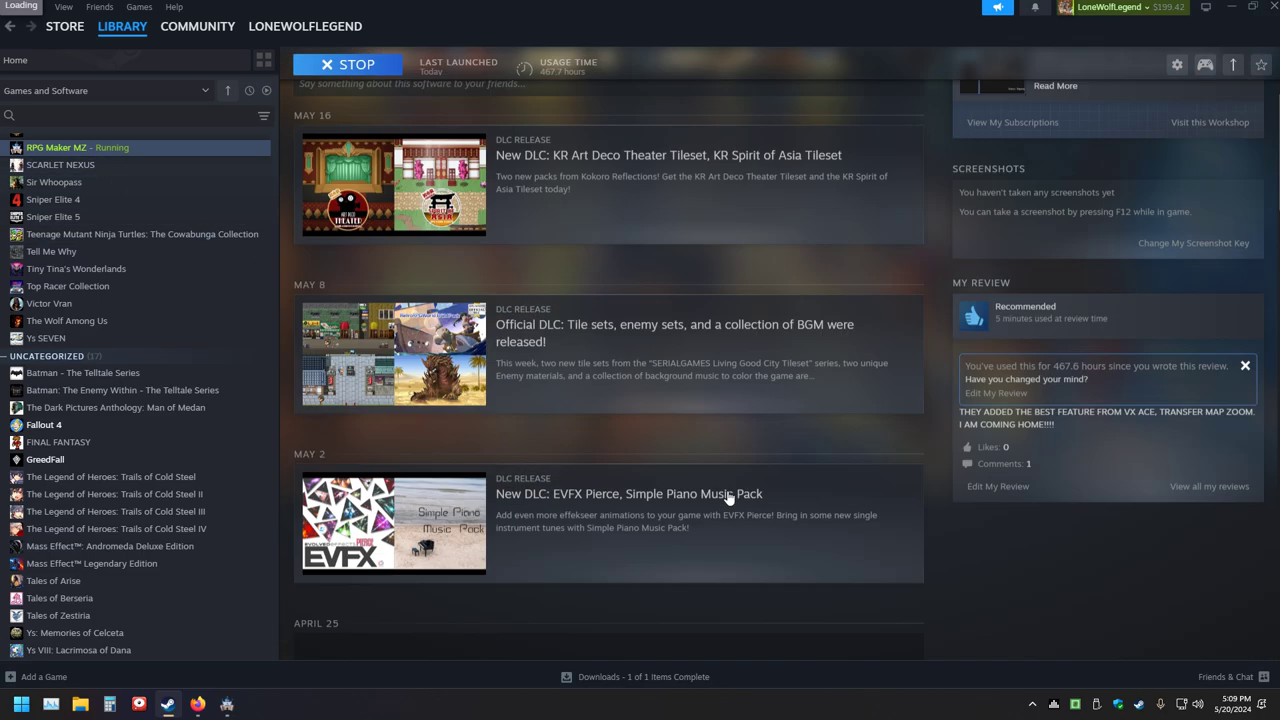
{"action": "scroll", "coordinate": [733, 494], "scroll_direction": "down", "scroll_amount": 4}
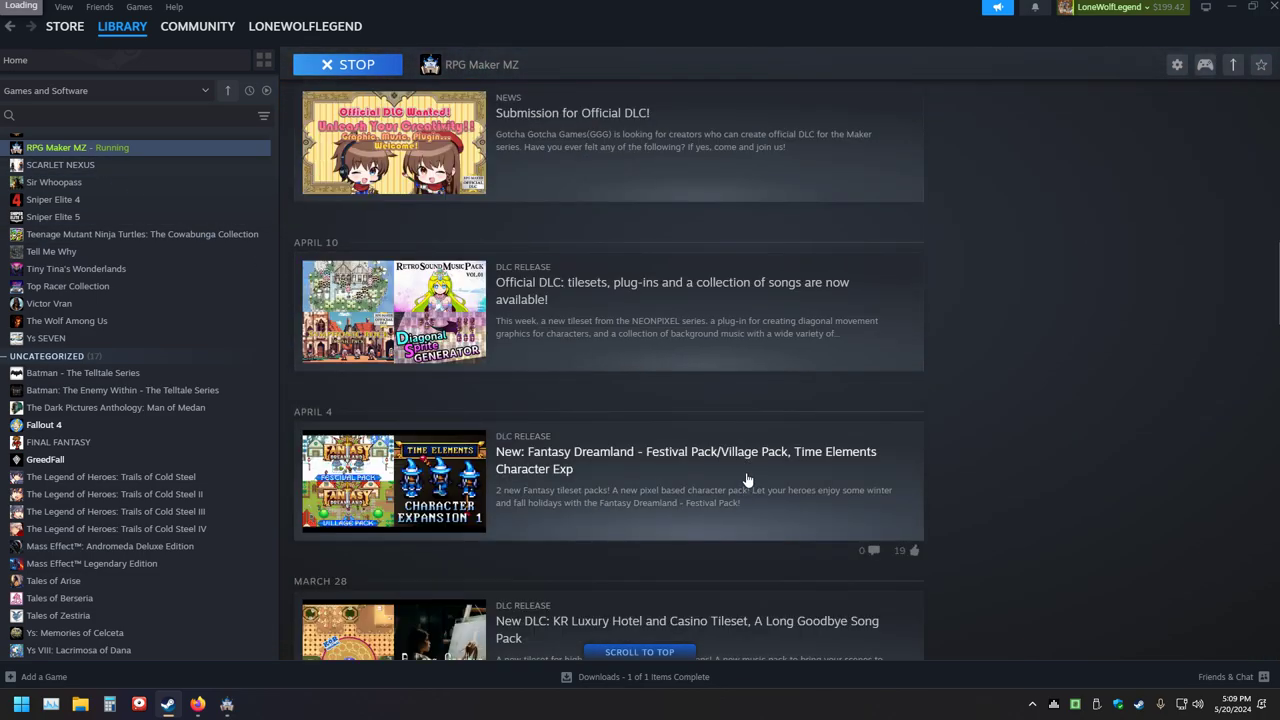
{"action": "scroll", "coordinate": [768, 381], "scroll_direction": "down", "scroll_amount": 4}
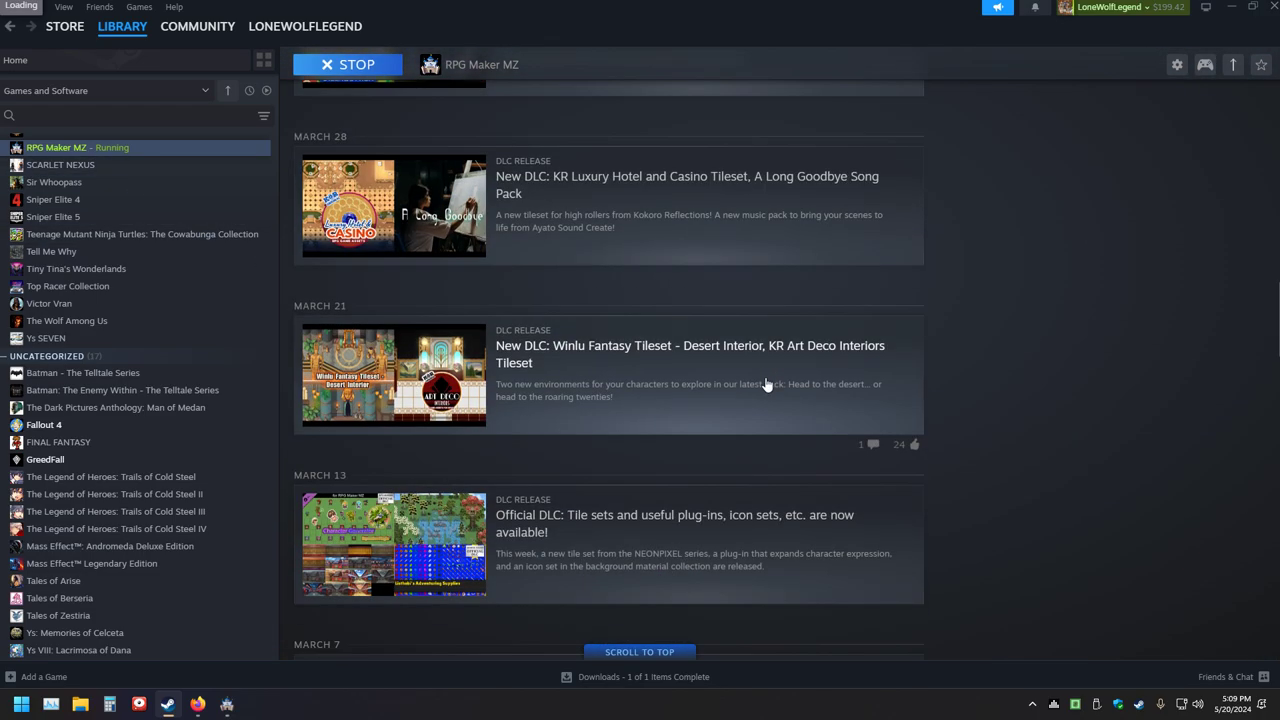
{"action": "scroll", "coordinate": [767, 388], "scroll_direction": "down", "scroll_amount": 4}
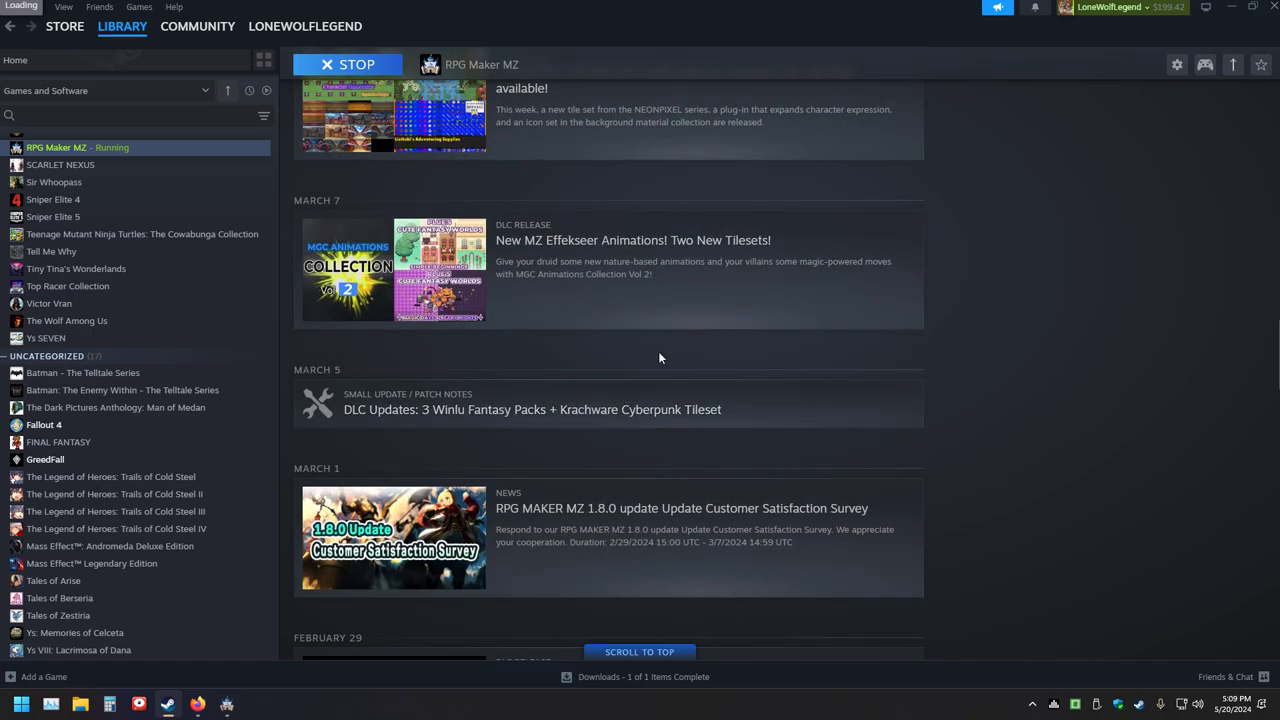
{"action": "scroll", "coordinate": [636, 405], "scroll_direction": "down", "scroll_amount": 2}
{"action": "scroll", "coordinate": [669, 410], "scroll_direction": "up", "scroll_amount": 10}
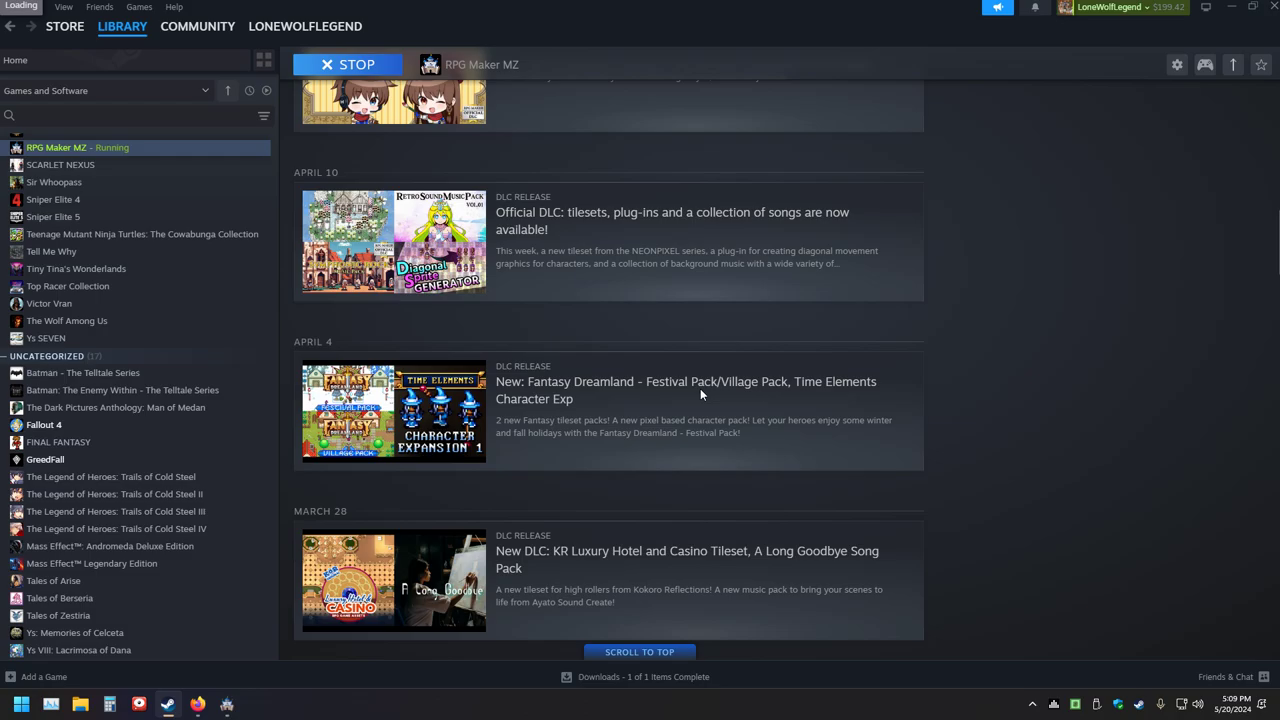
{"action": "scroll", "coordinate": [736, 394], "scroll_direction": "up", "scroll_amount": 5}
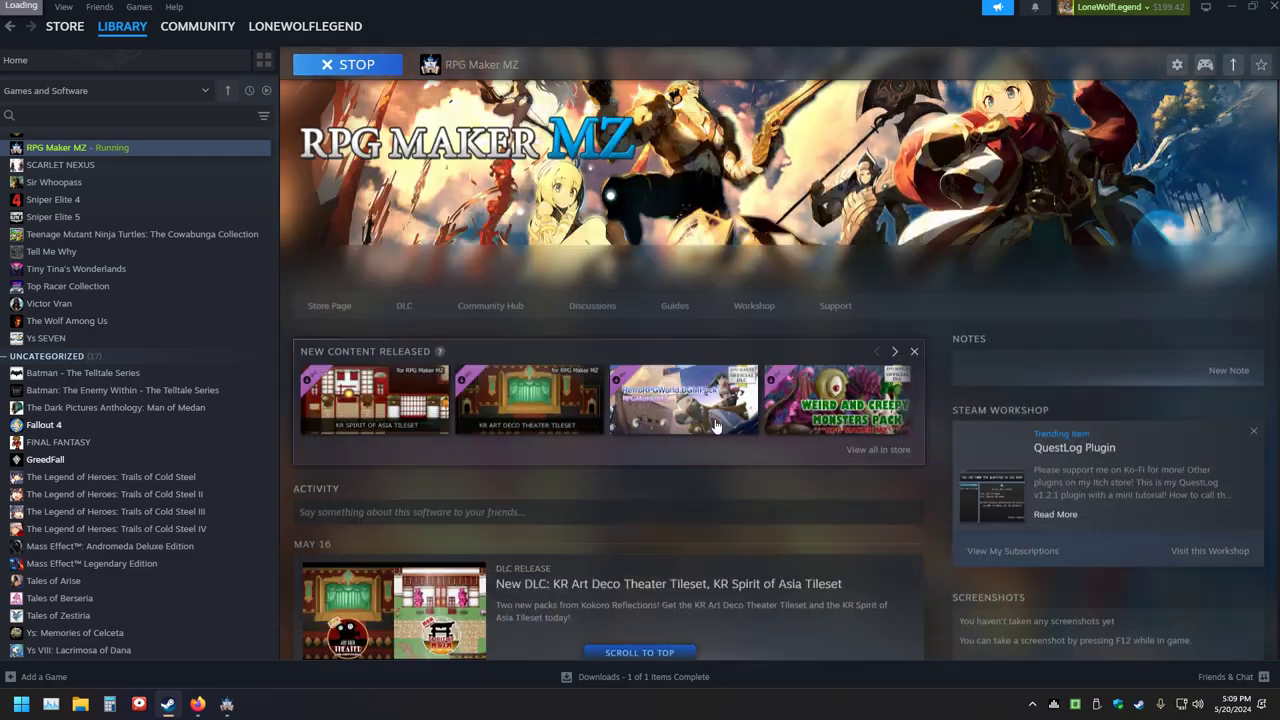
{"action": "left_click", "coordinate": [1273, 7]}
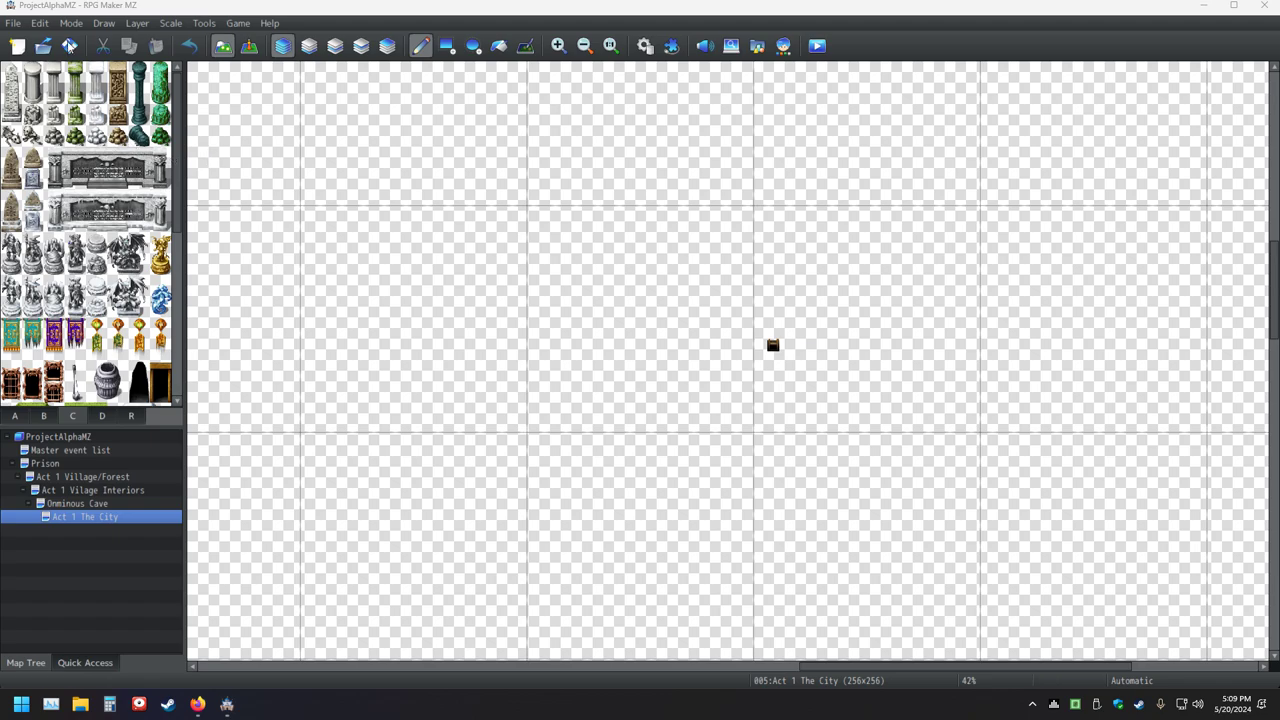
{"action": "middle_click", "coordinate": [786, 420]}
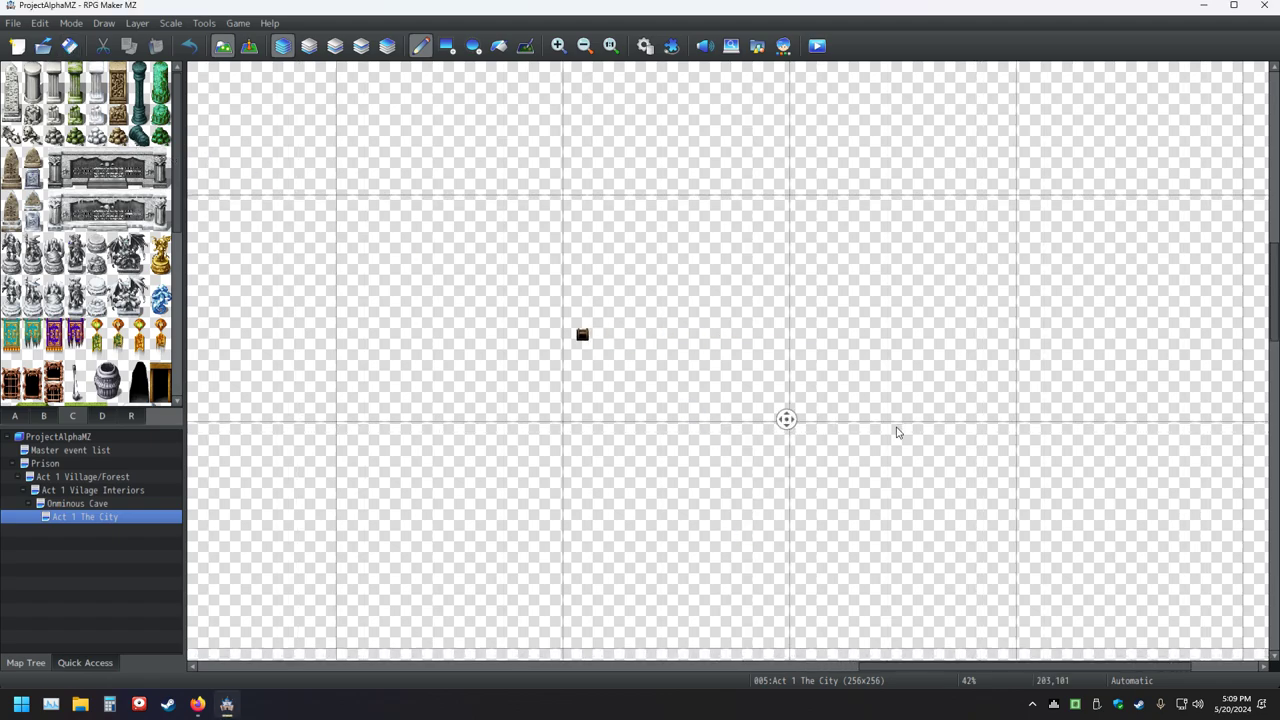
- Look through the tileset A ground, roof and wall tiles for suitable city tiles
{"action": "middle_click", "coordinate": [845, 372]}
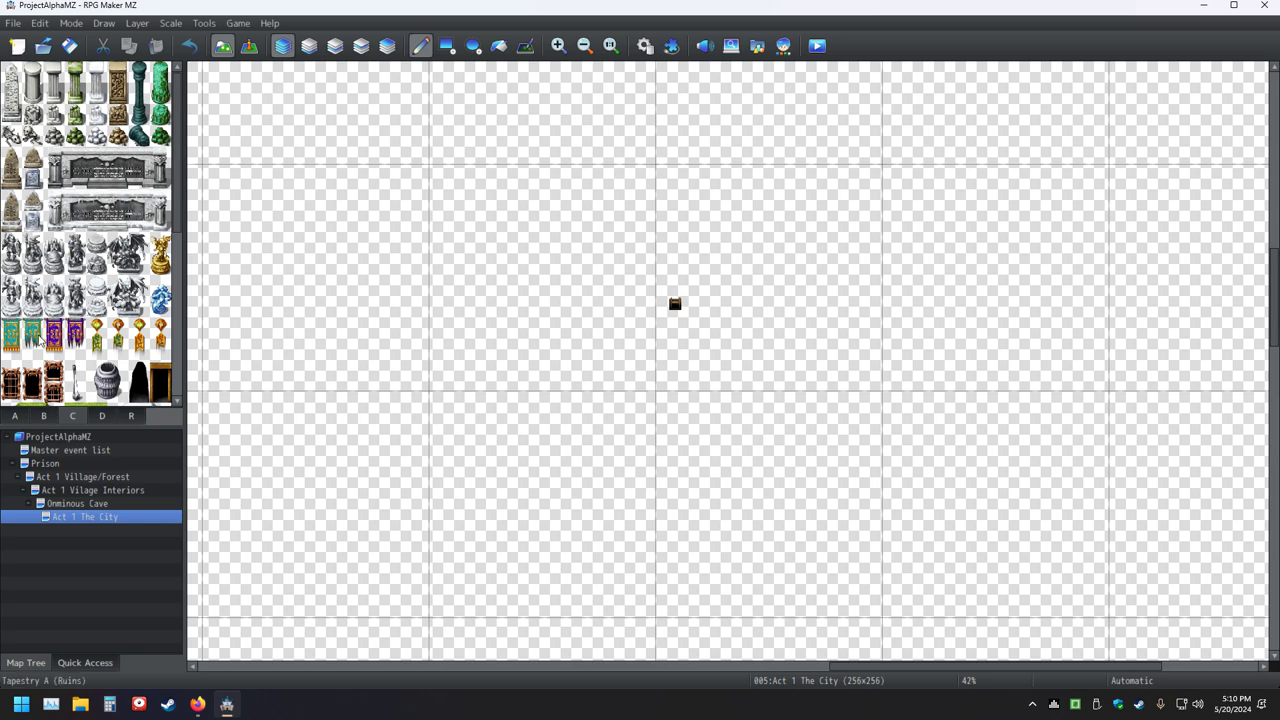
{"action": "left_click", "coordinate": [22, 418]}
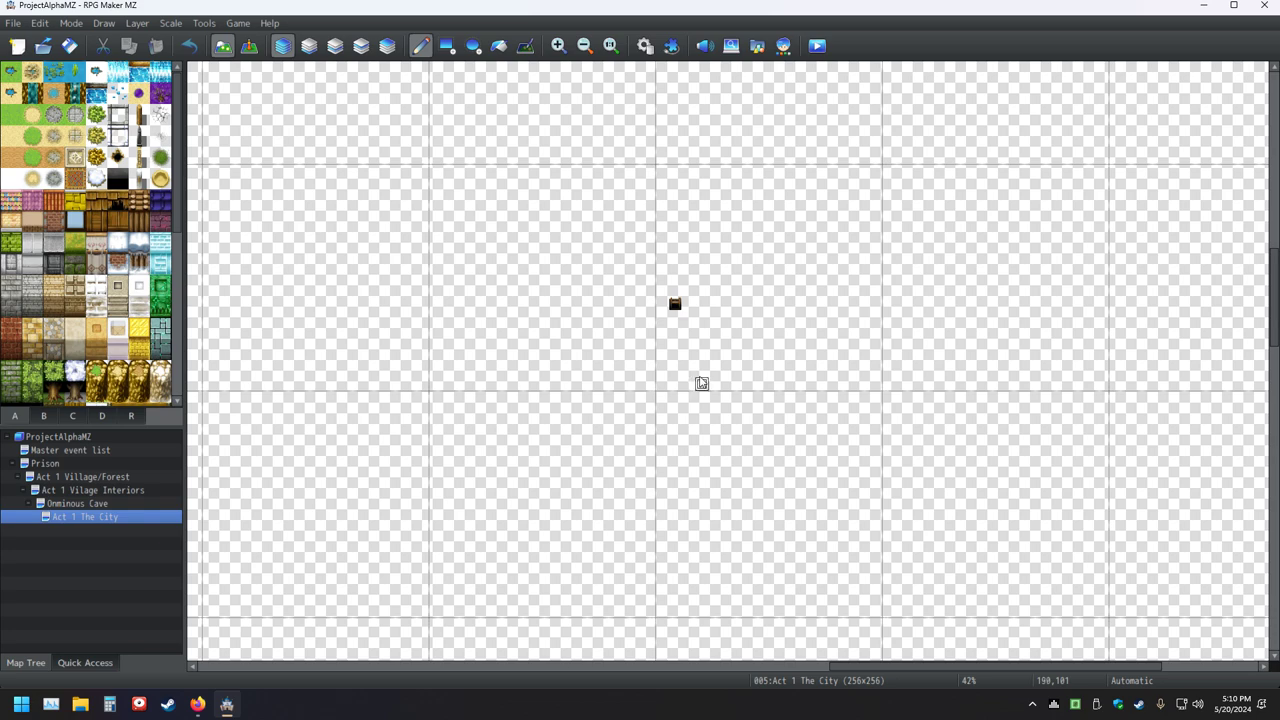
{"action": "scroll", "coordinate": [97, 258], "scroll_direction": "down", "scroll_amount": 3}
{"action": "scroll", "coordinate": [97, 258], "scroll_direction": "down", "scroll_amount": 5}
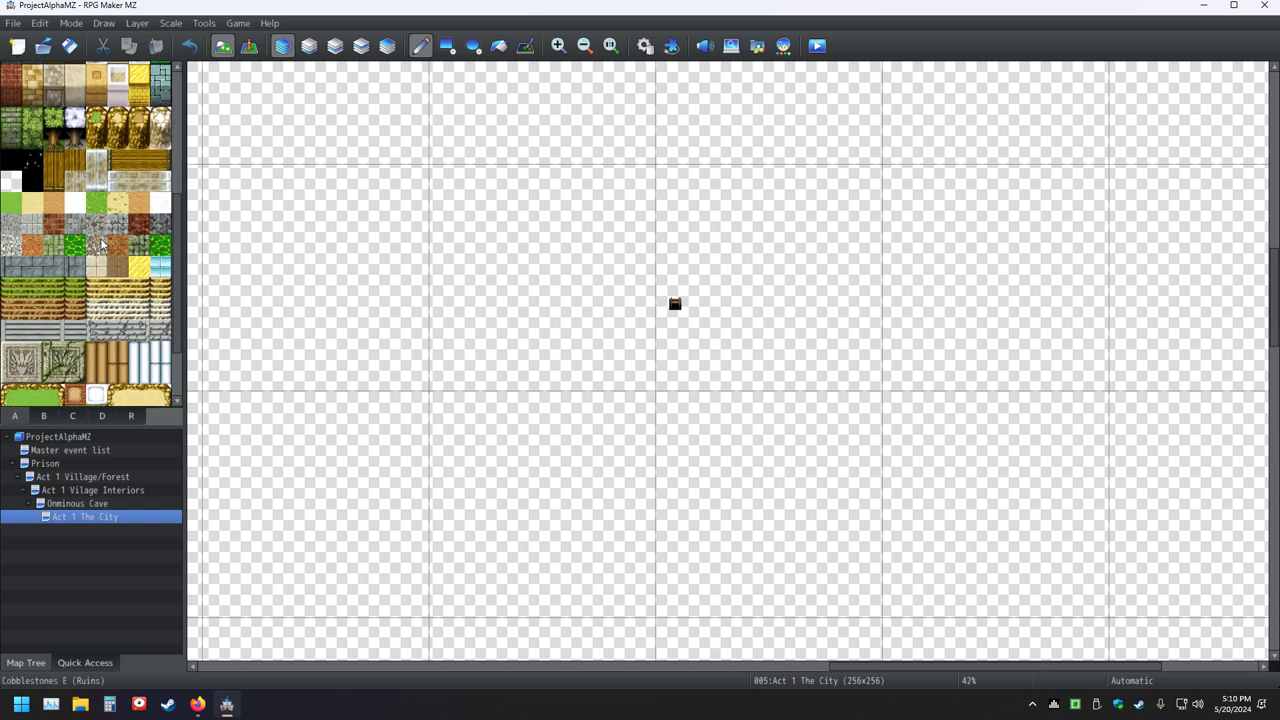
{"action": "scroll", "coordinate": [100, 245], "scroll_direction": "up", "scroll_amount": 6}
{"action": "scroll", "coordinate": [100, 240], "scroll_direction": "up", "scroll_amount": 1}
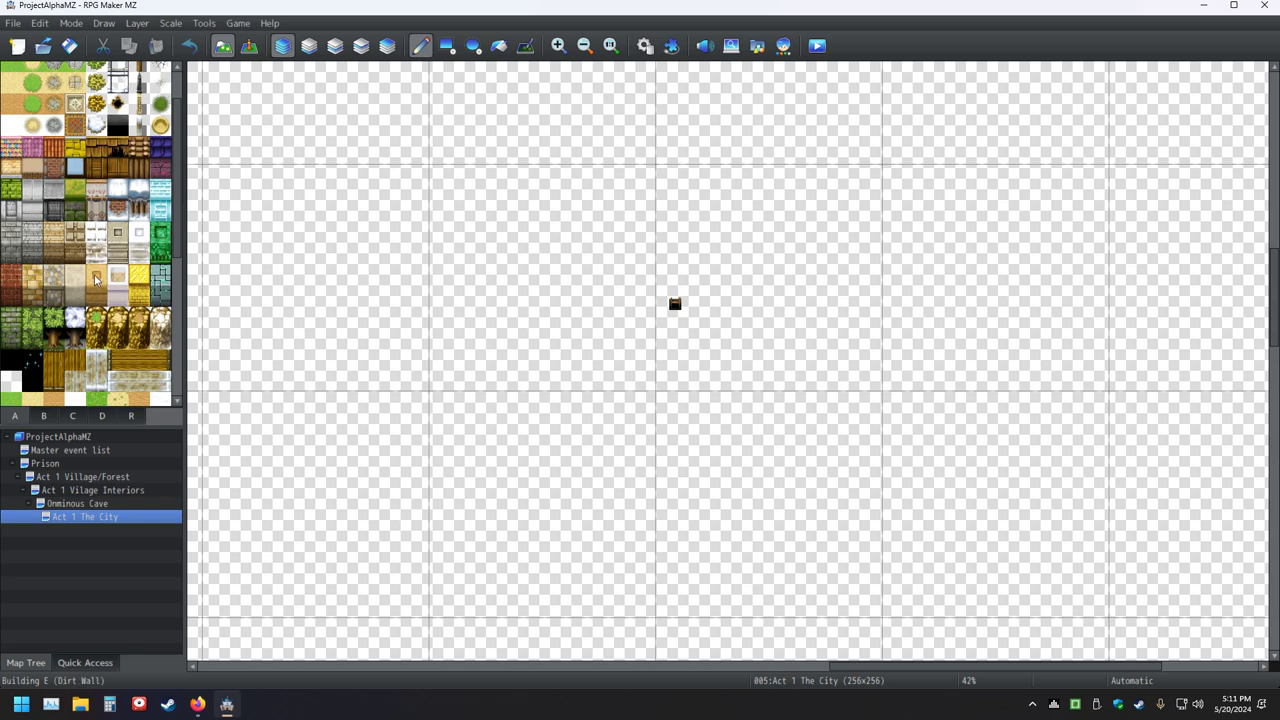
{"action": "scroll", "coordinate": [96, 280], "scroll_direction": "up", "scroll_amount": 3}
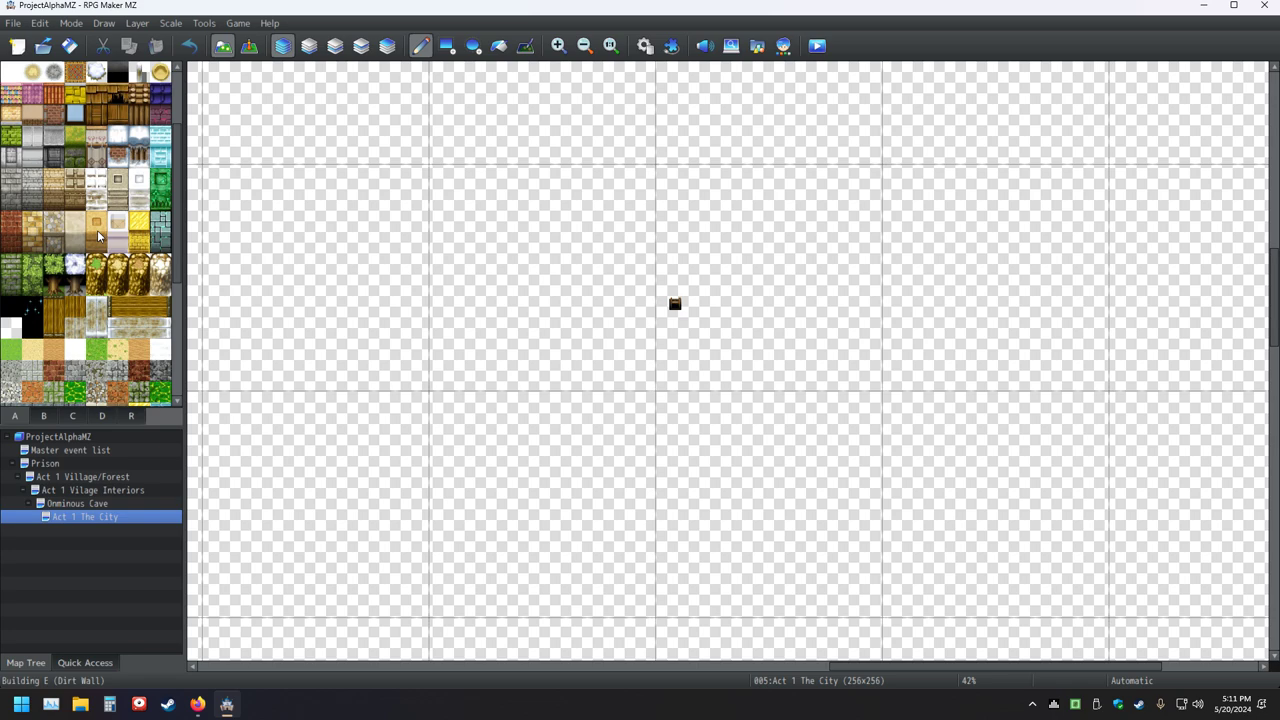
- Try Road (Meadow) tiles in the empty city area, first freehand and as a filled rectangle, and undo both attempts
{"action": "left_click", "coordinate": [54, 114]}
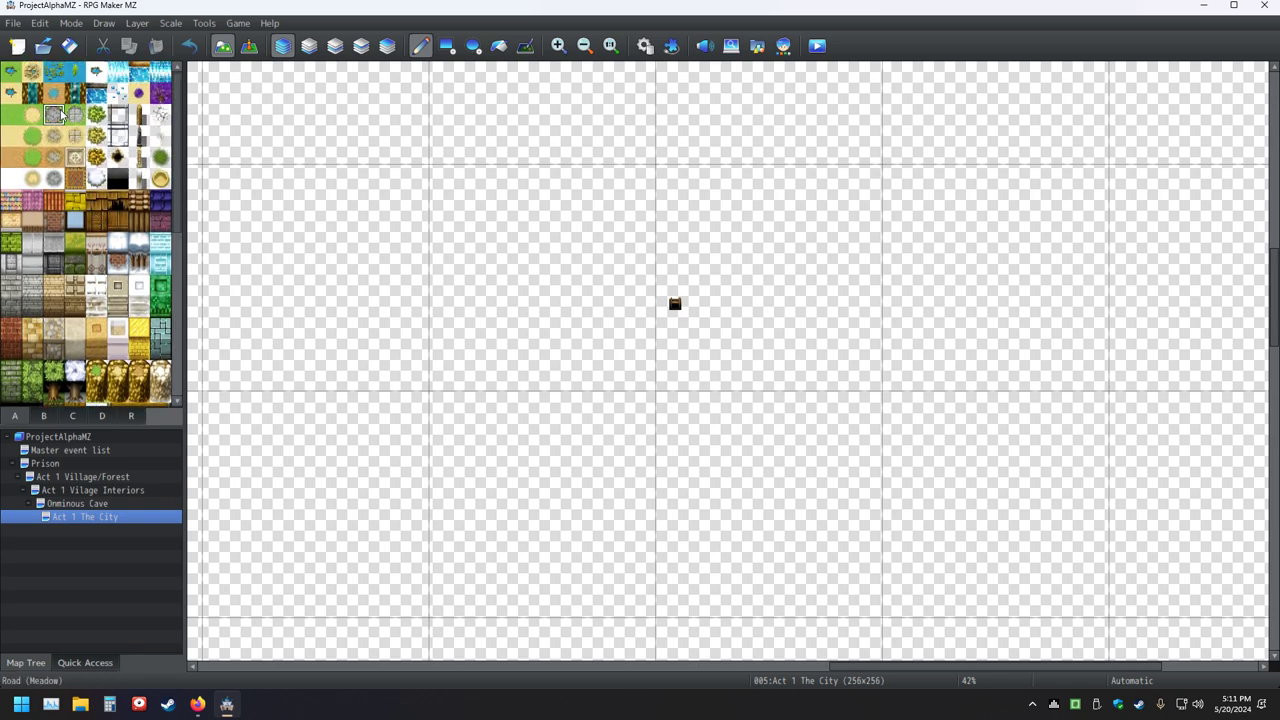
{"action": "left_click_drag", "start_coordinate": [355, 197], "coordinate": [435, 303]}
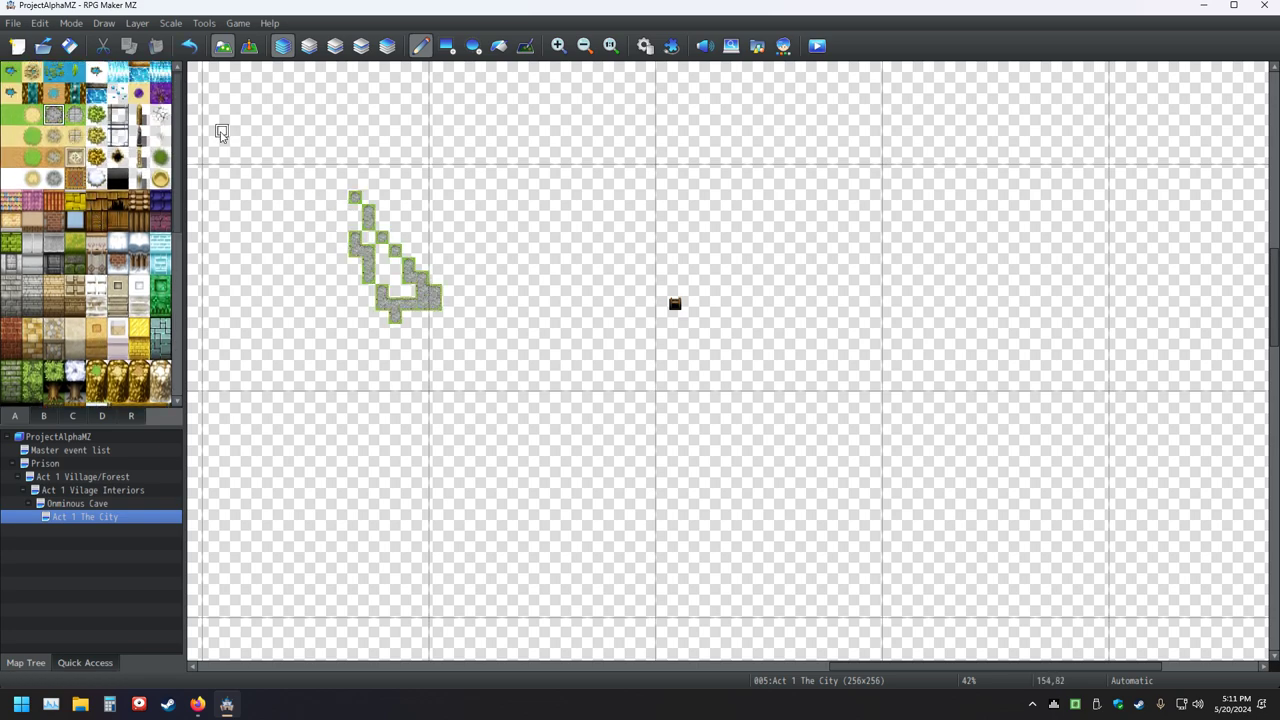
{"action": "left_click", "coordinate": [188, 47]}
{"action": "left_click", "coordinate": [447, 46]}
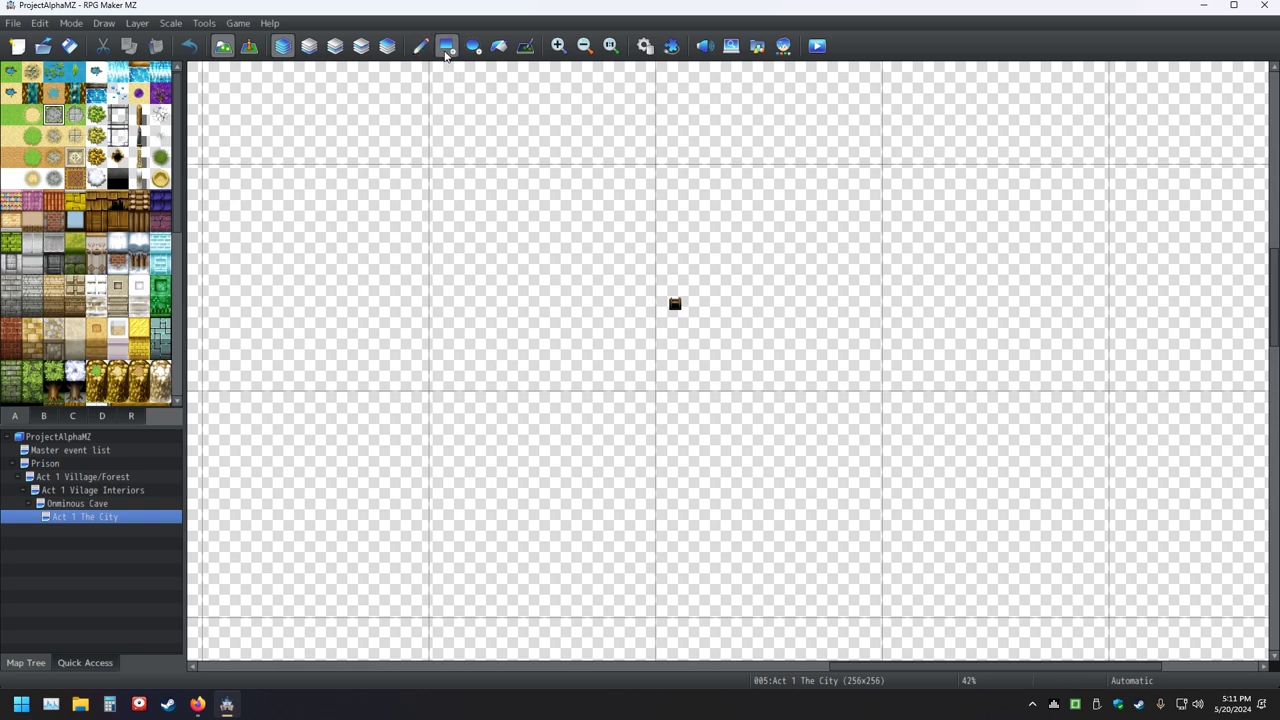
{"action": "left_click_drag", "start_coordinate": [289, 224], "coordinate": [449, 320]}
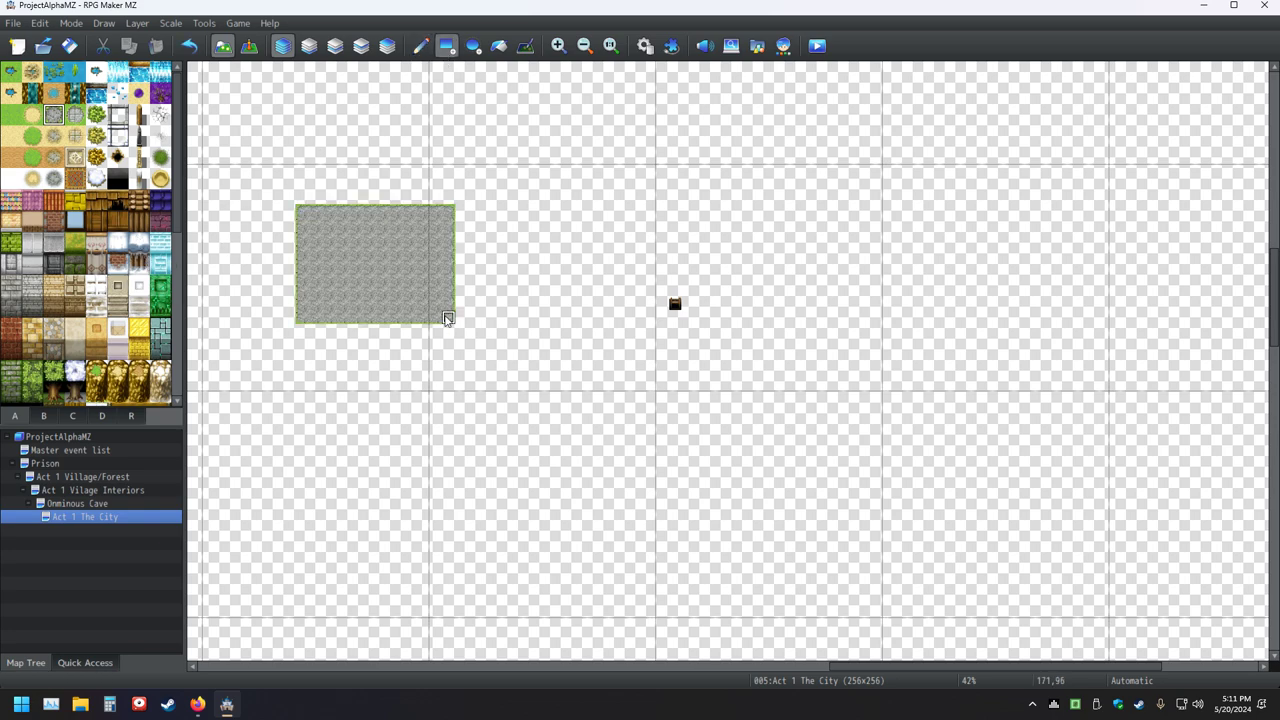
{"action": "key", "text": "ctrl+z"}
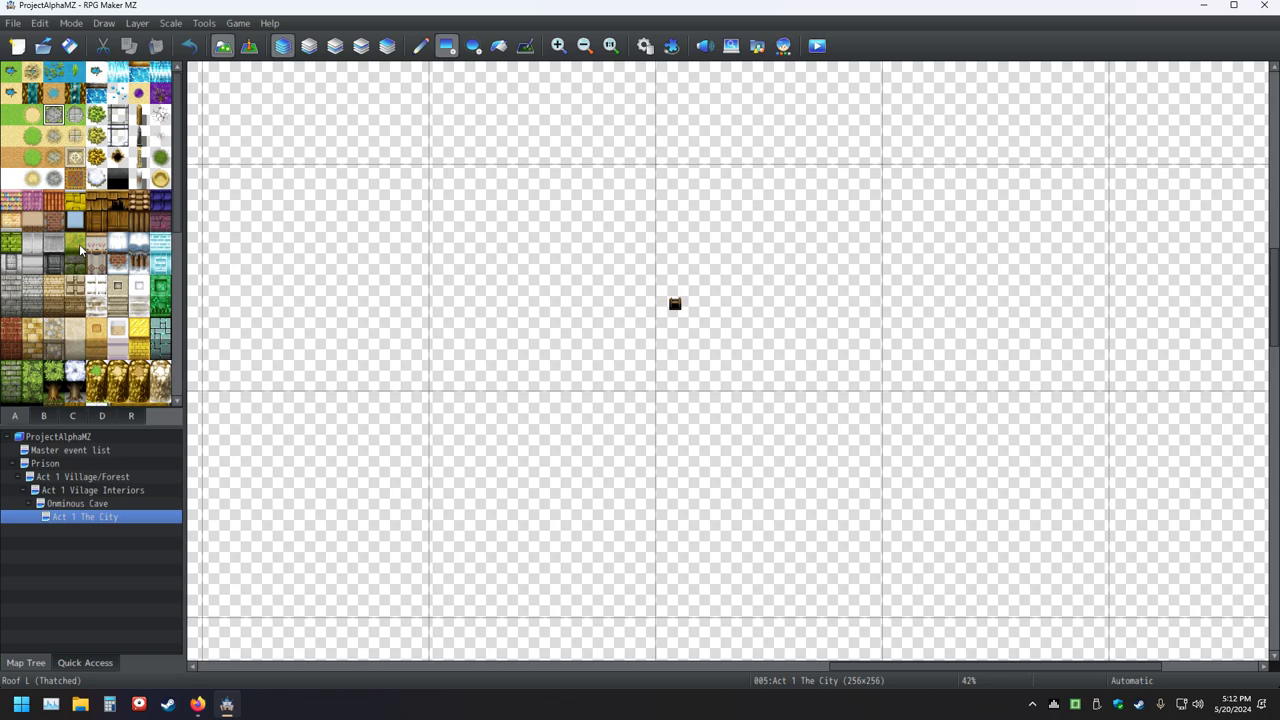
- Open the Act 1 Village/Forest map and examine how its houses, fences and roads are laid out
{"action": "left_click", "coordinate": [77, 480]}
{"action": "middle_click", "coordinate": [478, 400]}
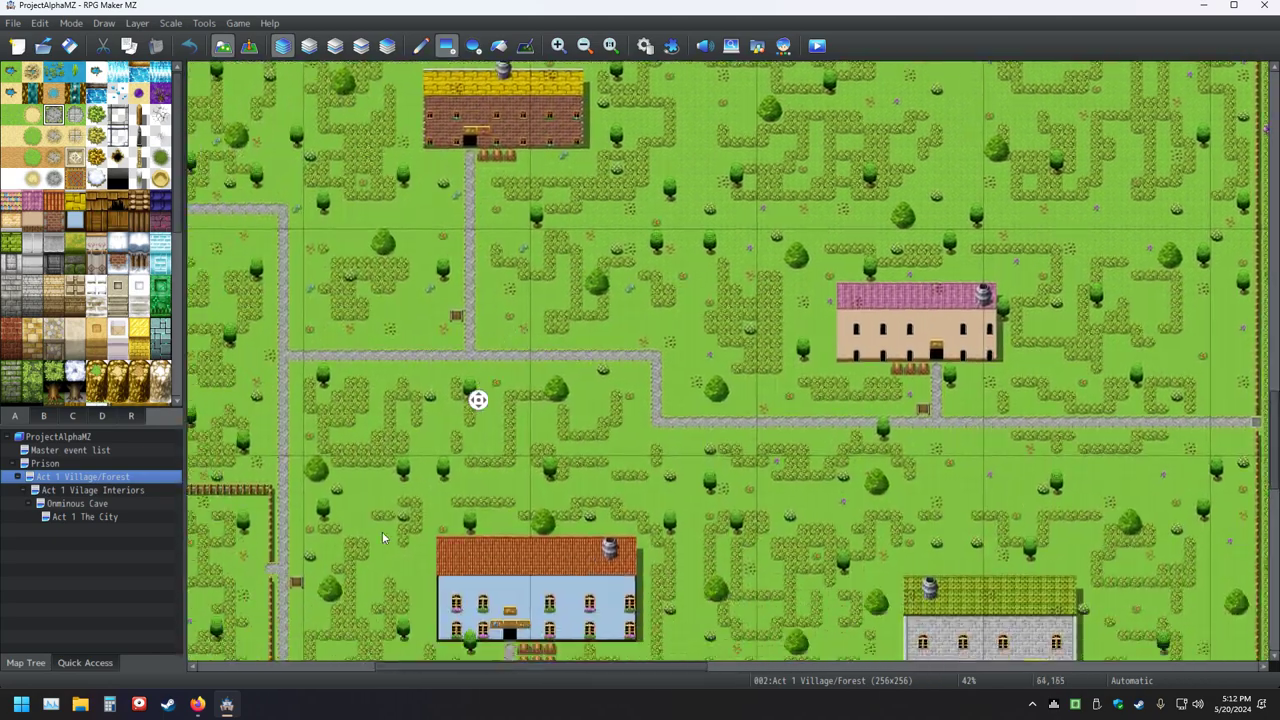
{"action": "middle_click", "coordinate": [416, 400]}
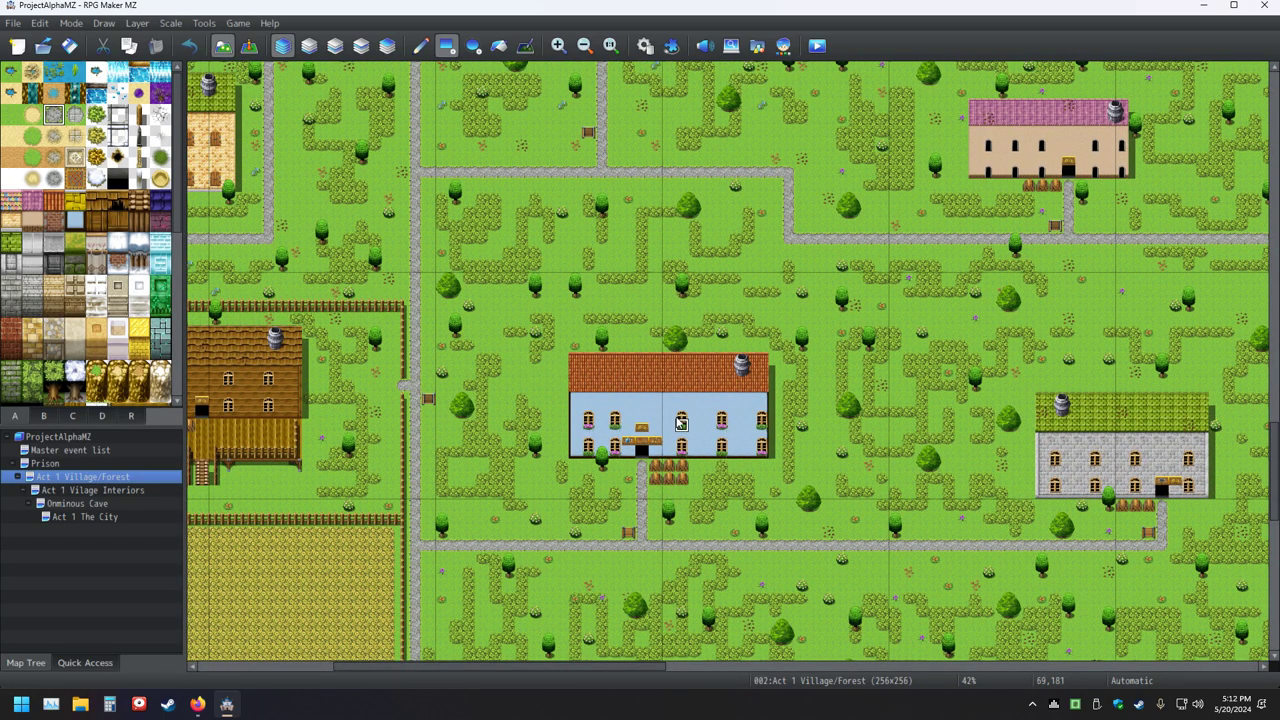
{"action": "middle_click", "coordinate": [530, 343]}
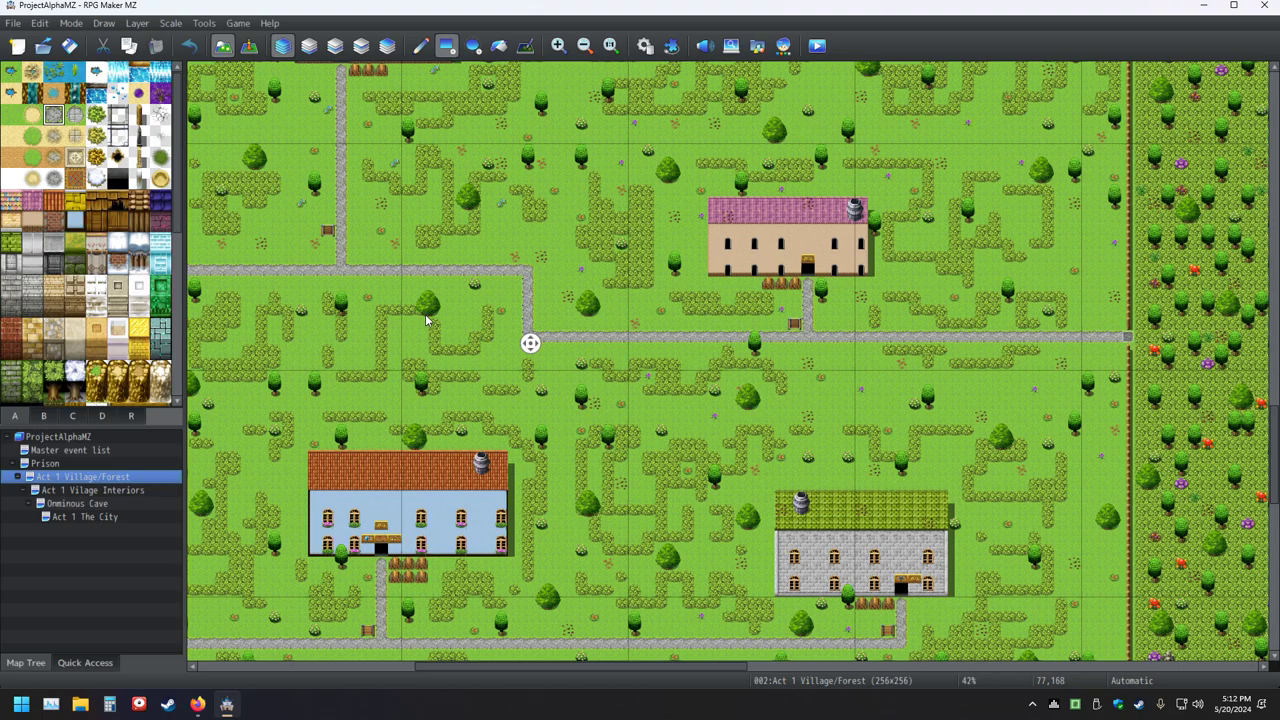
{"action": "middle_click", "coordinate": [540, 250]}
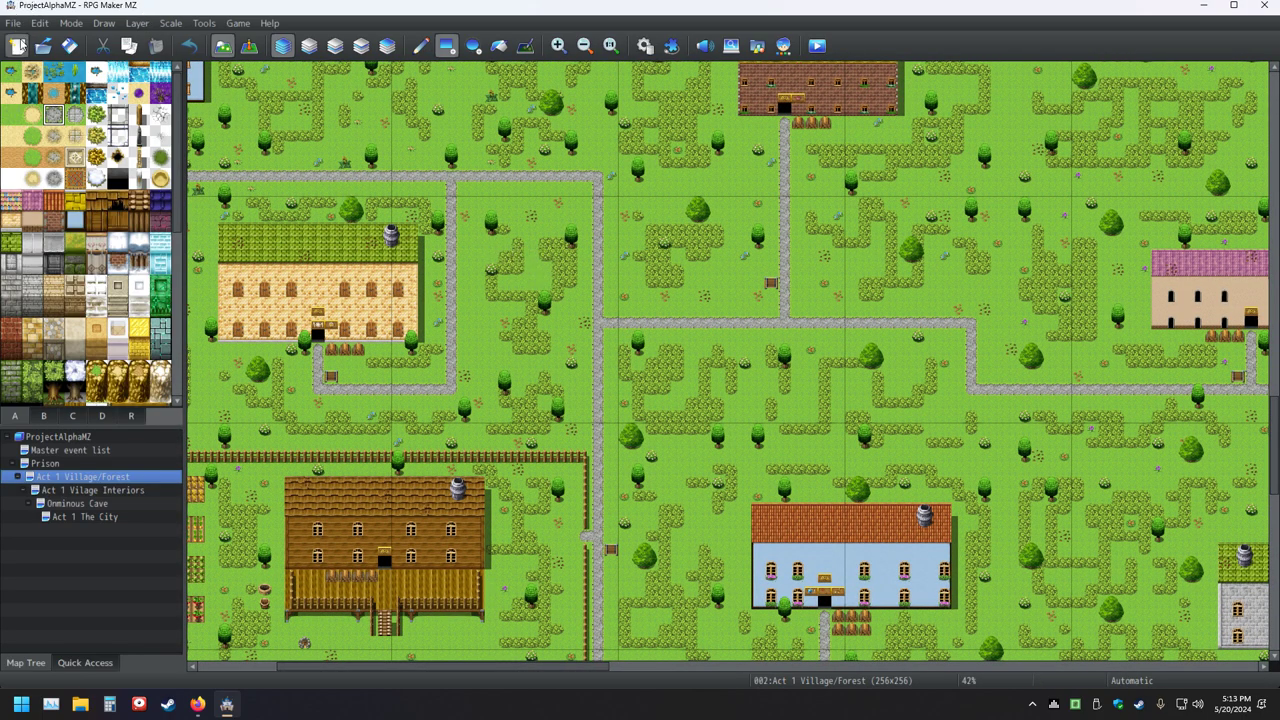
- Save the project and open the sample maps list from Act 1 The City in the map tree
{"action": "left_click", "coordinate": [69, 45]}
{"action": "left_click", "coordinate": [95, 518]}
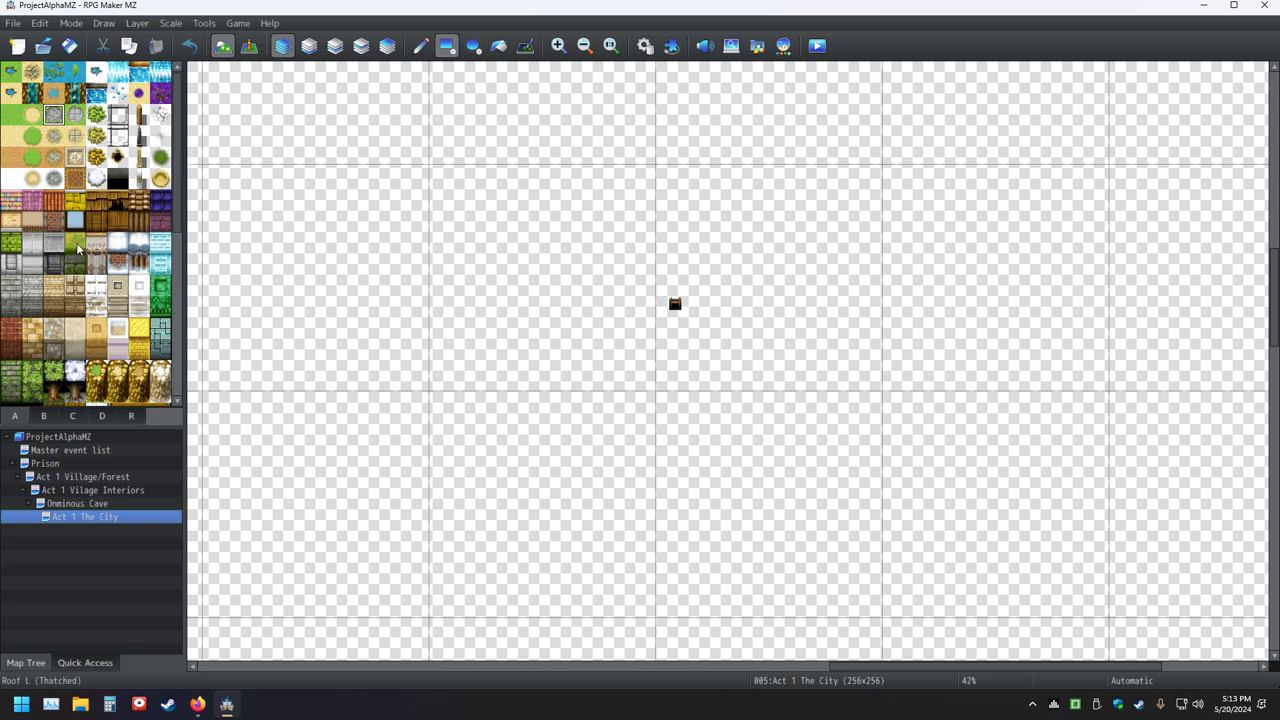
{"action": "right_click", "coordinate": [85, 519]}
{"action": "left_click", "coordinate": [110, 517]}
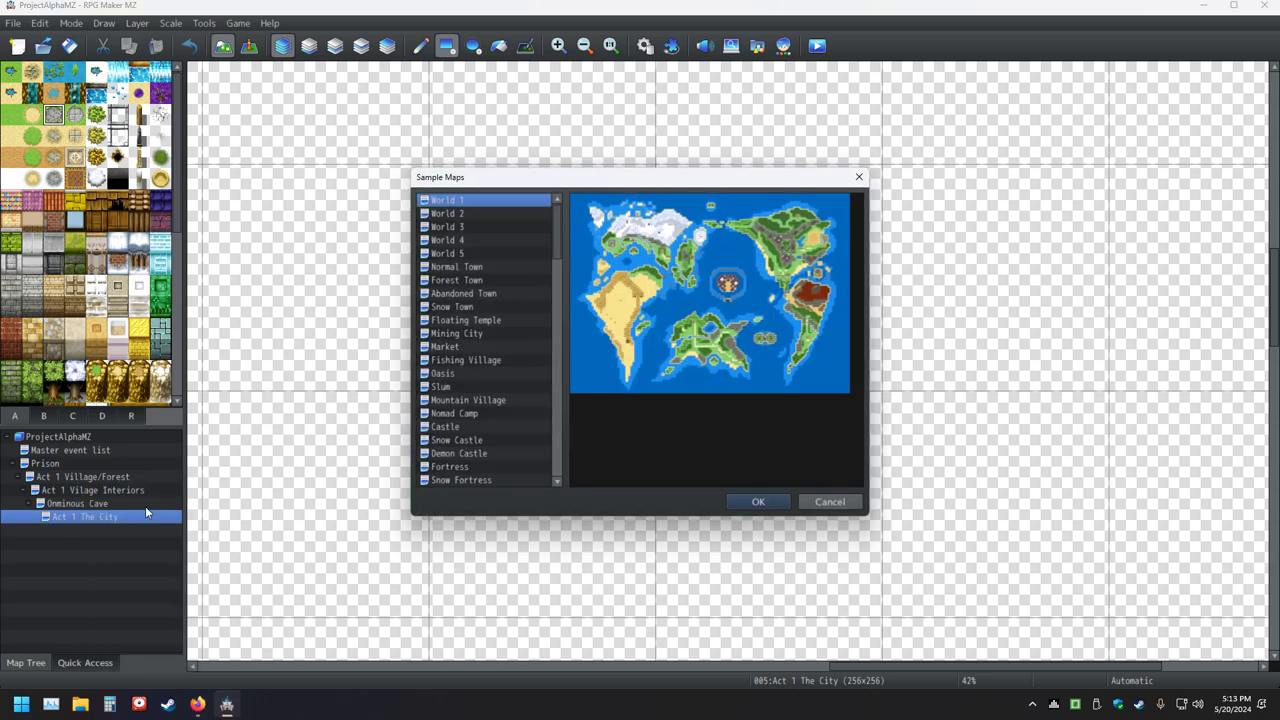
- Preview the town sample maps, including Slum, Fishing Village, Mining City, Floating Temple, Abandoned Town and Forest Town
{"action": "scroll", "coordinate": [488, 377], "scroll_direction": "down", "scroll_amount": 2}
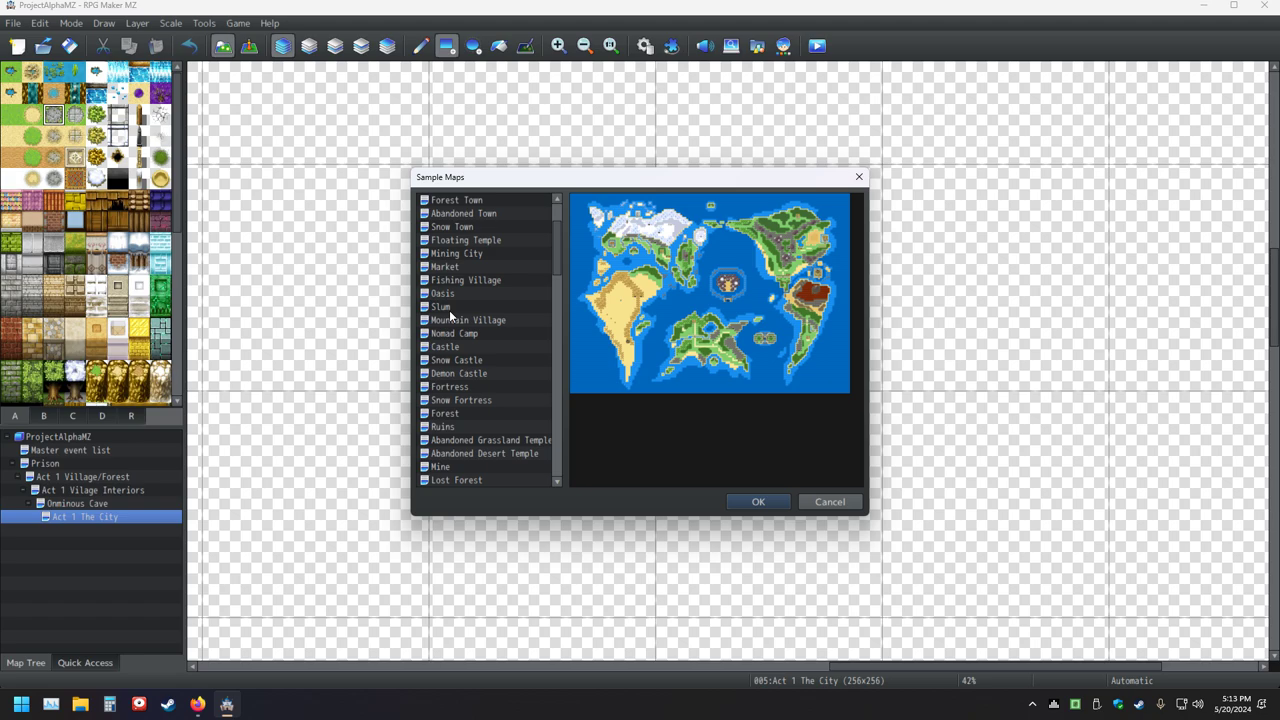
{"action": "left_click", "coordinate": [449, 310]}
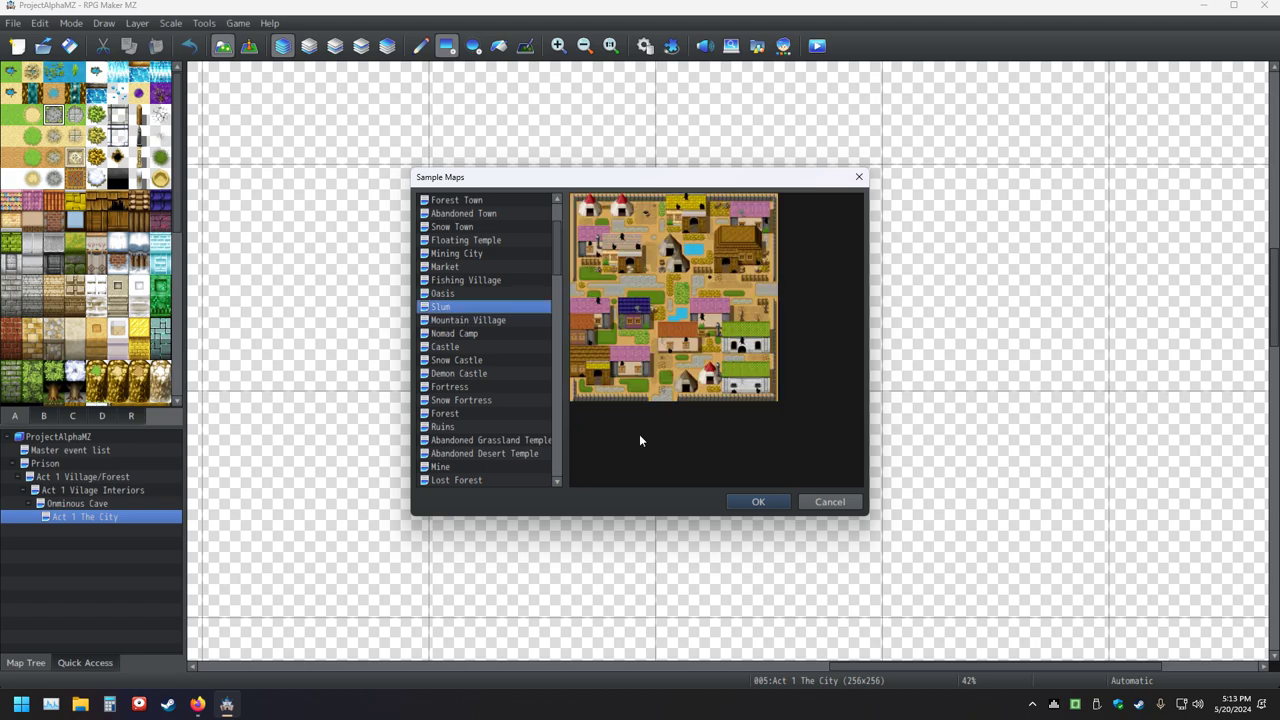
{"action": "left_click", "coordinate": [464, 283]}
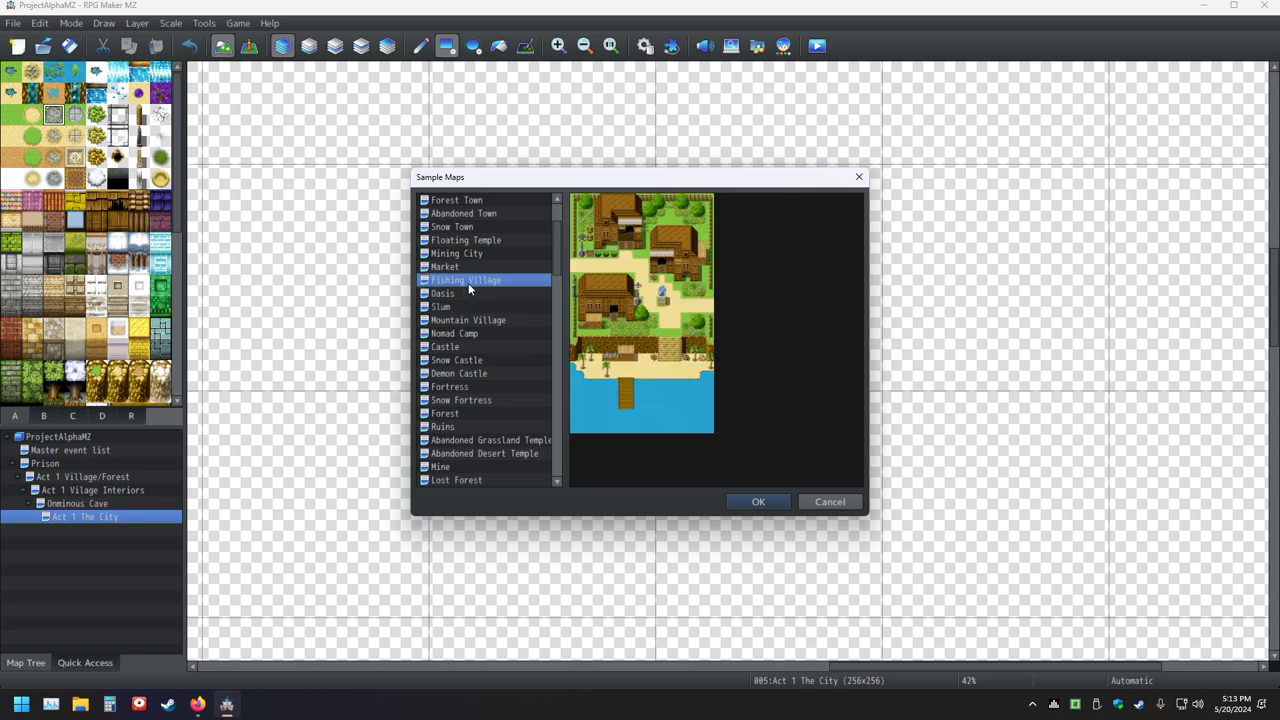
{"action": "key", "text": "Up"}
{"action": "key", "text": "Up"}
{"action": "key", "text": "Up"}
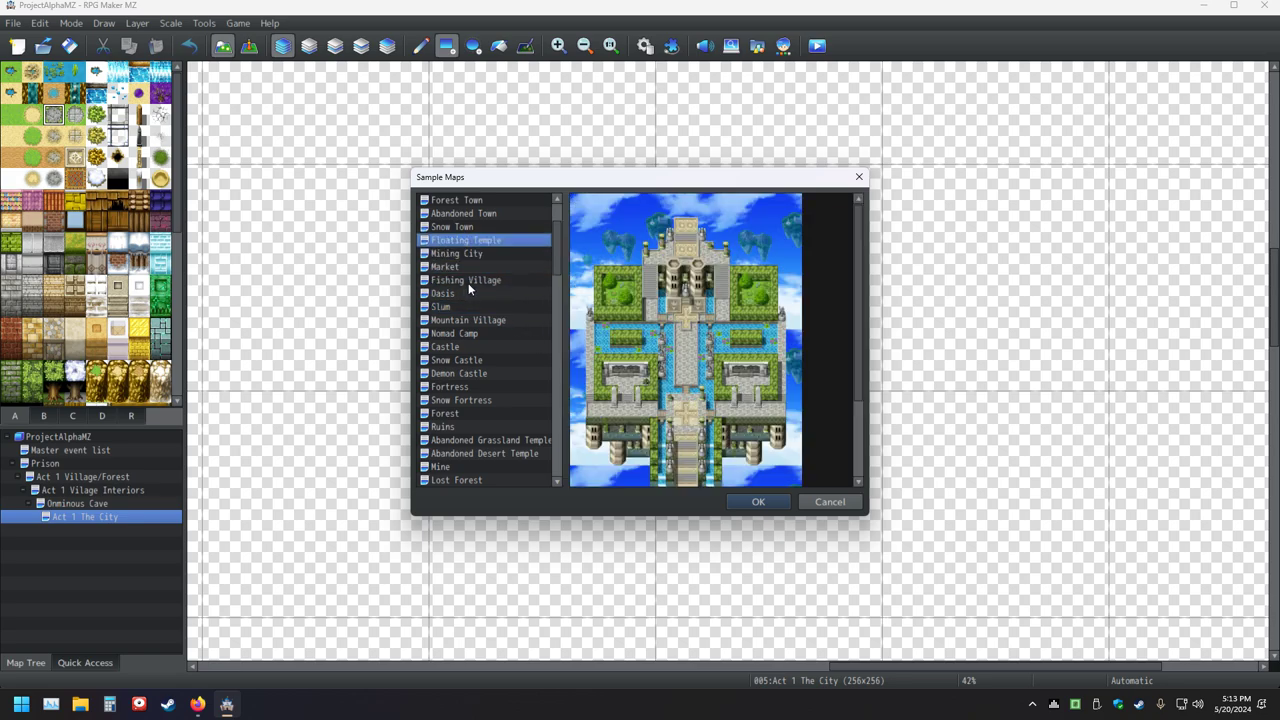
{"action": "key", "text": "Down"}
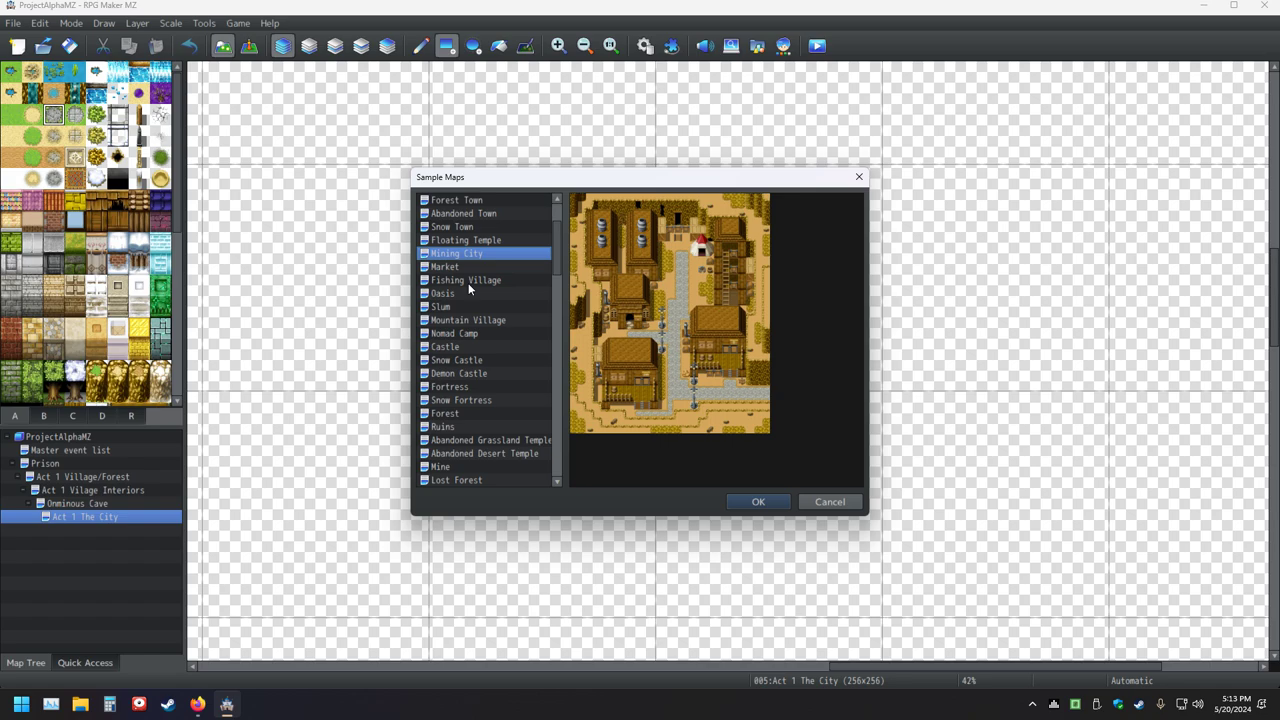
{"action": "key", "text": "Up"}
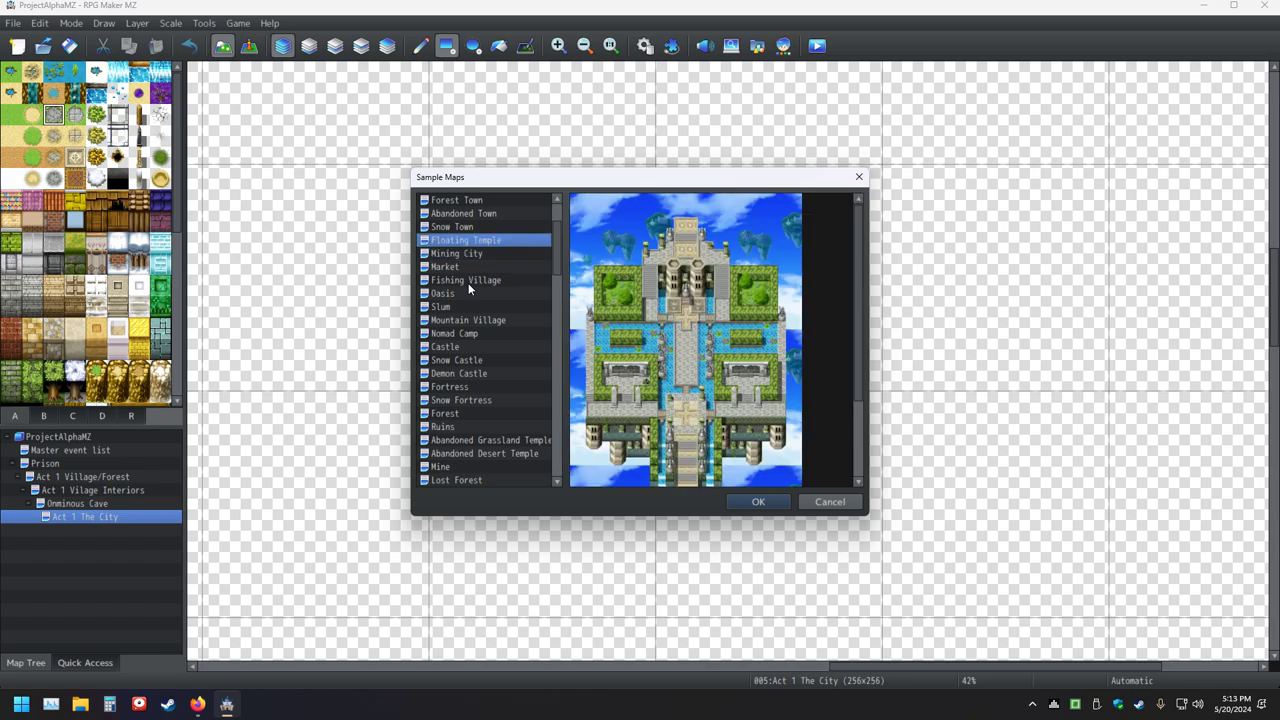
{"action": "key", "text": "Up"}
{"action": "key", "text": "Up"}
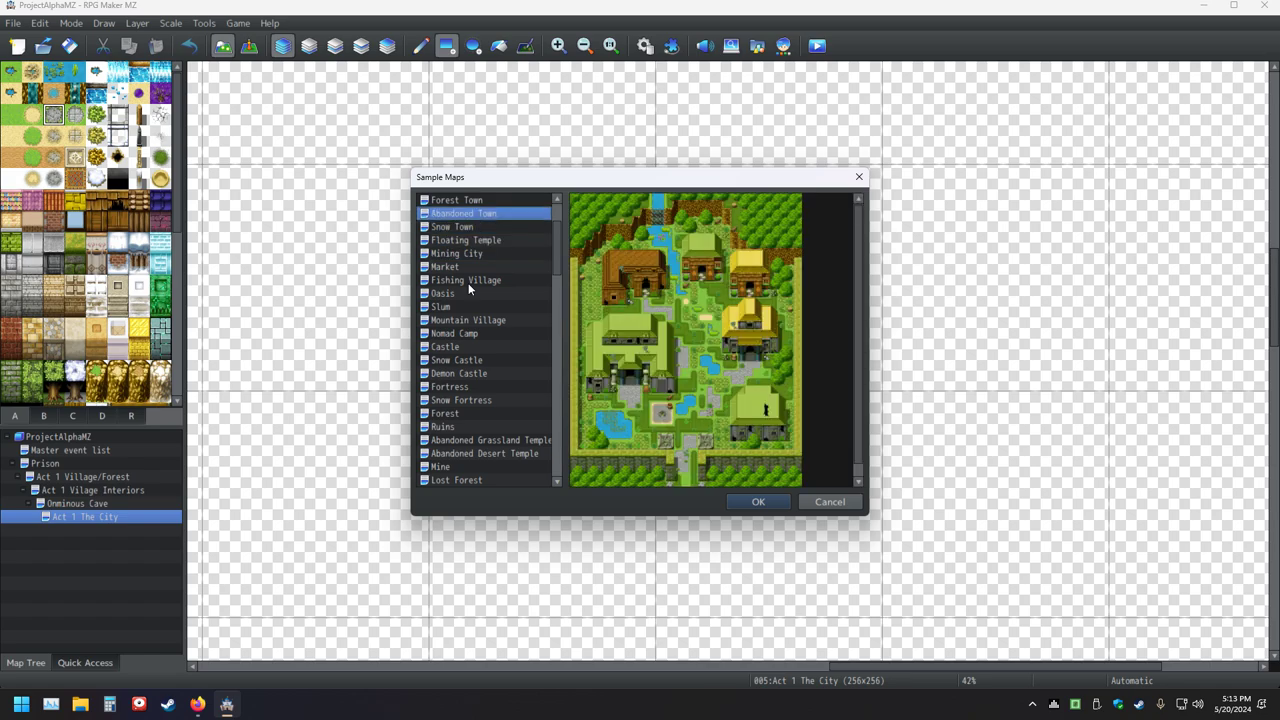
{"action": "key", "text": "Up"}
{"action": "key", "text": "Up"}
{"action": "key", "text": "Down"}
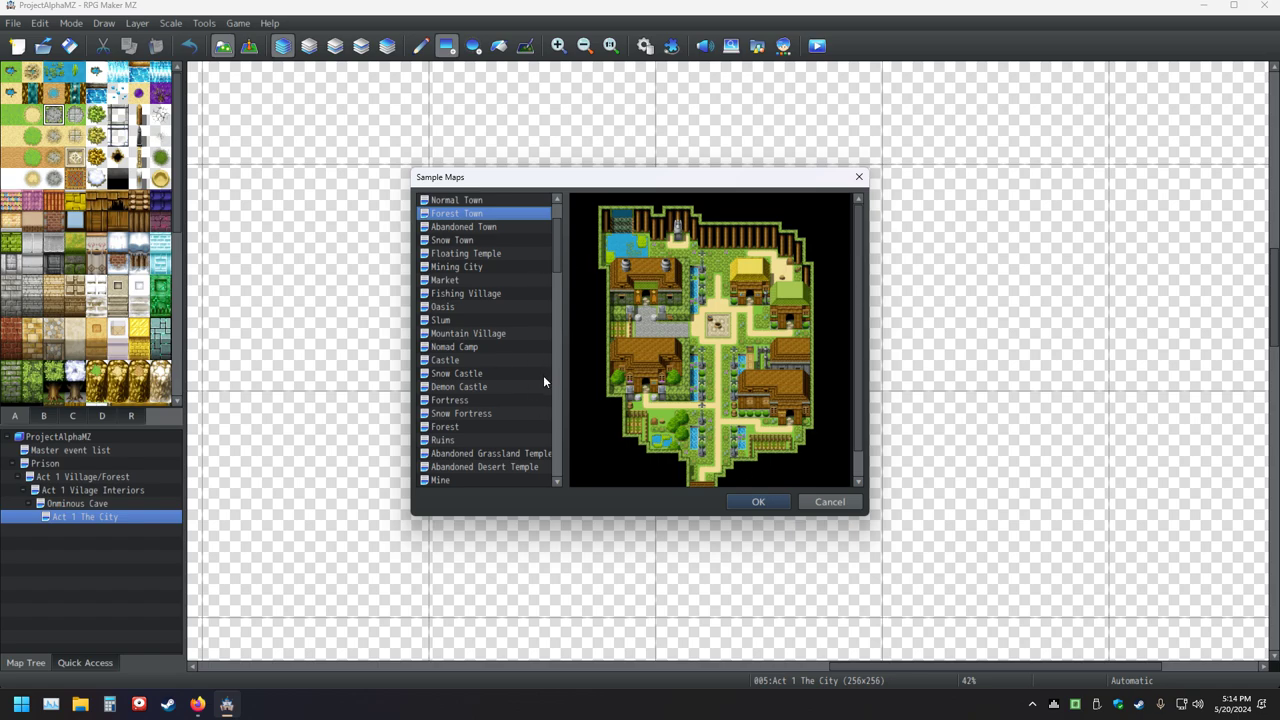
- Preview the Normal Town sample map and the world maps from World 5 back to World 1
{"action": "key", "text": "Up"}
{"action": "key", "text": "Up"}
{"action": "key", "text": "Down"}
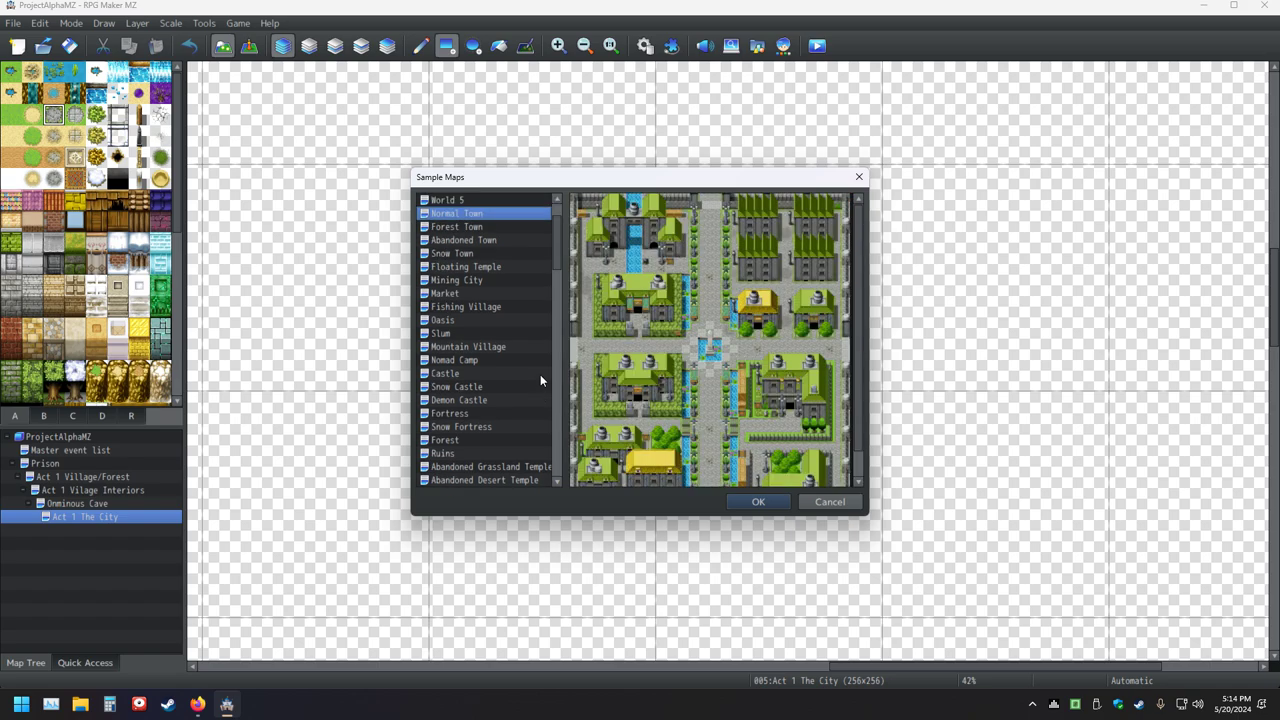
{"action": "key", "text": "Up"}
{"action": "key", "text": "Up"}
{"action": "key", "text": "Down"}
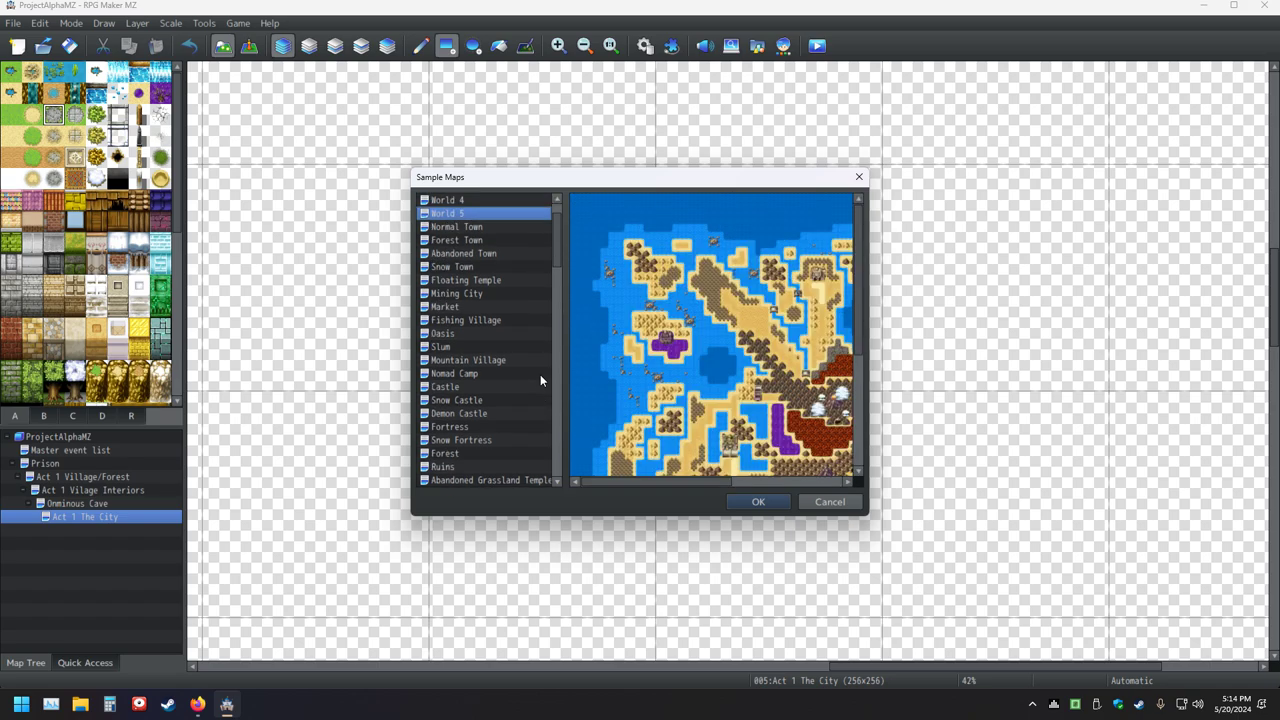
{"action": "key", "text": "Up"}
{"action": "key", "text": "Up"}
{"action": "key", "text": "Up"}
{"action": "key", "text": "Up"}
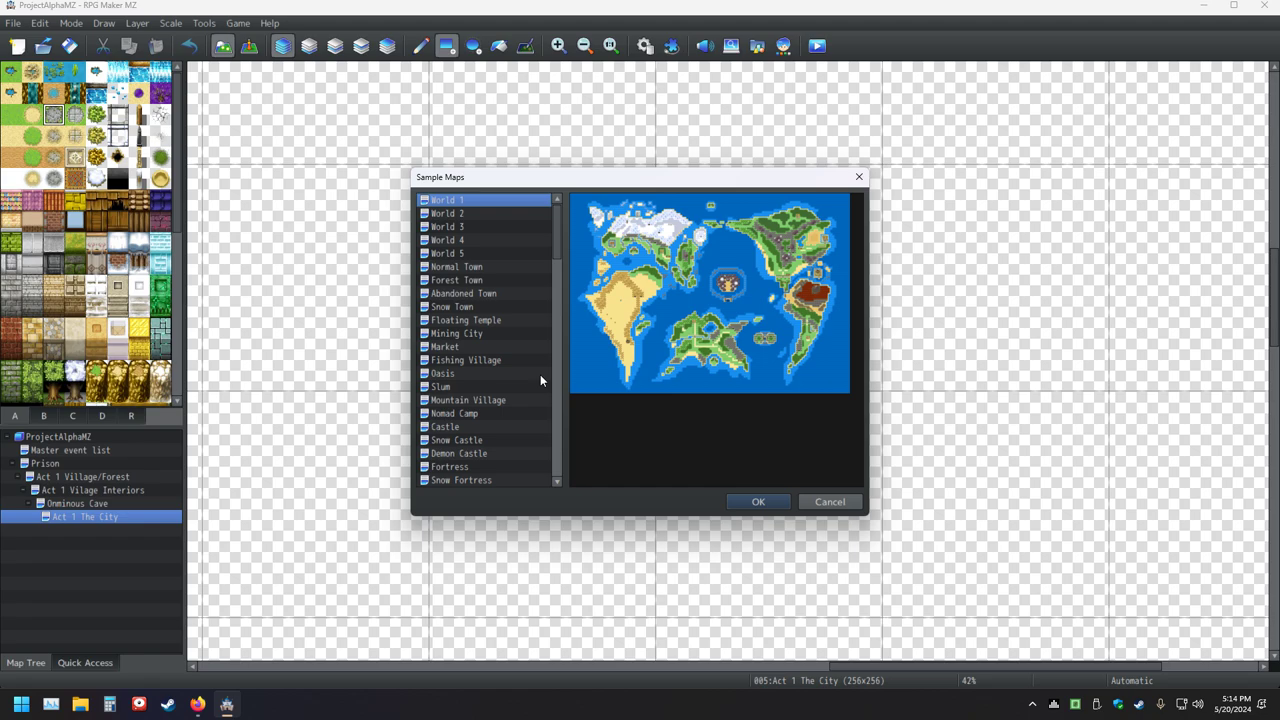
- Go through the sample maps from World 1 to the towns and compare Forest Town with Abandoned Town
{"action": "key", "text": "Down"}
{"action": "key", "text": "Up"}
{"action": "key", "text": "Down"}
{"action": "key", "text": "Down"}
{"action": "key", "text": "Down"}
{"action": "key", "text": "Down"}
{"action": "key", "text": "Down"}
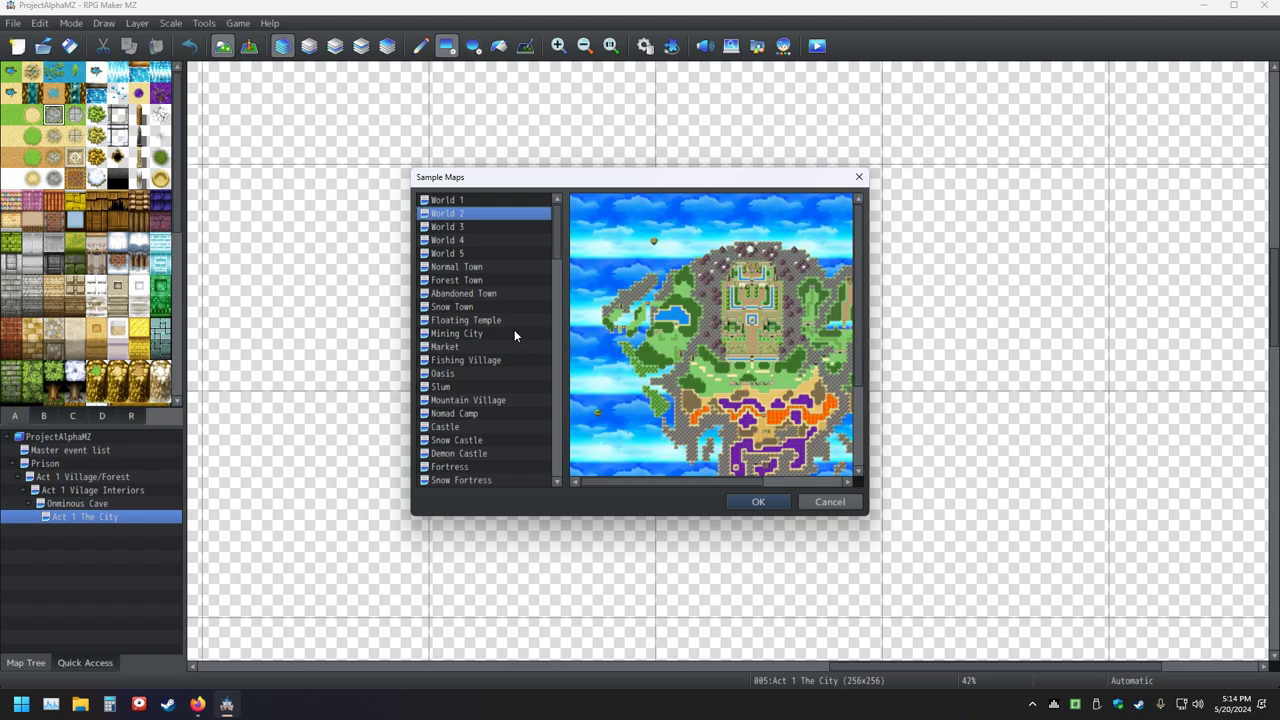
{"action": "key", "text": "Down"}
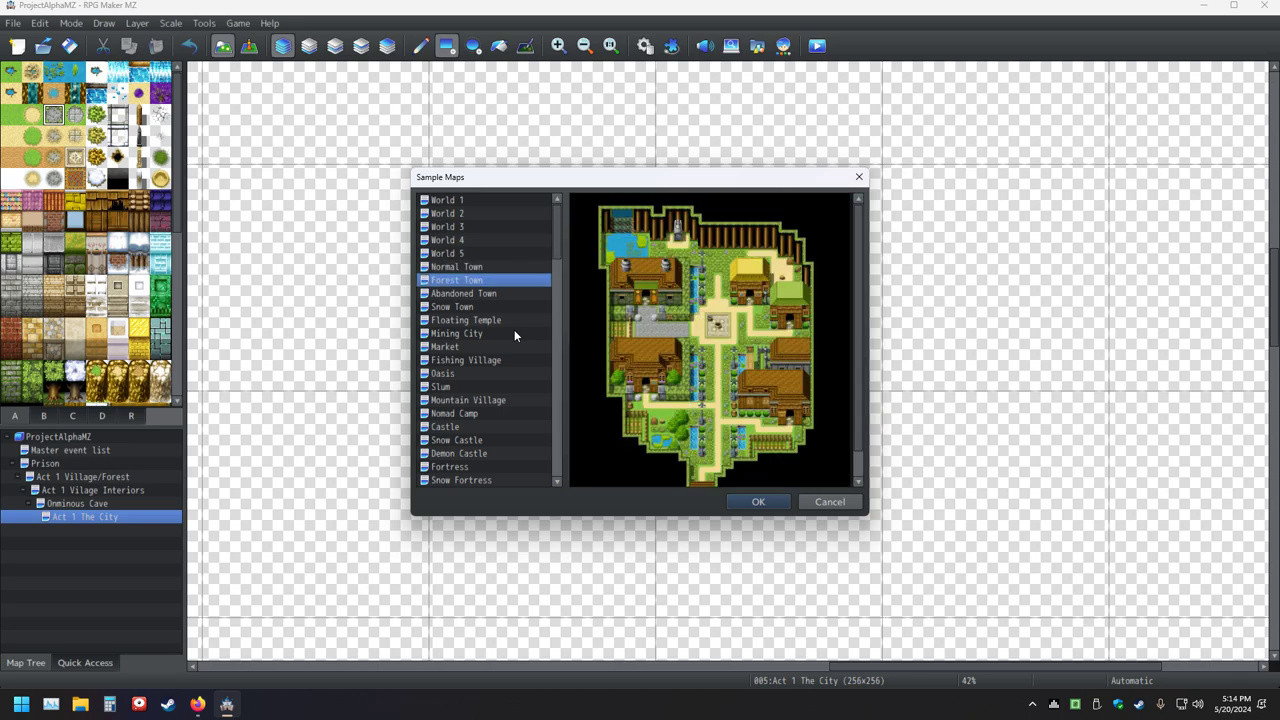
{"action": "key", "text": "Down"}
{"action": "key", "text": "Up"}
{"action": "key", "text": "Down"}
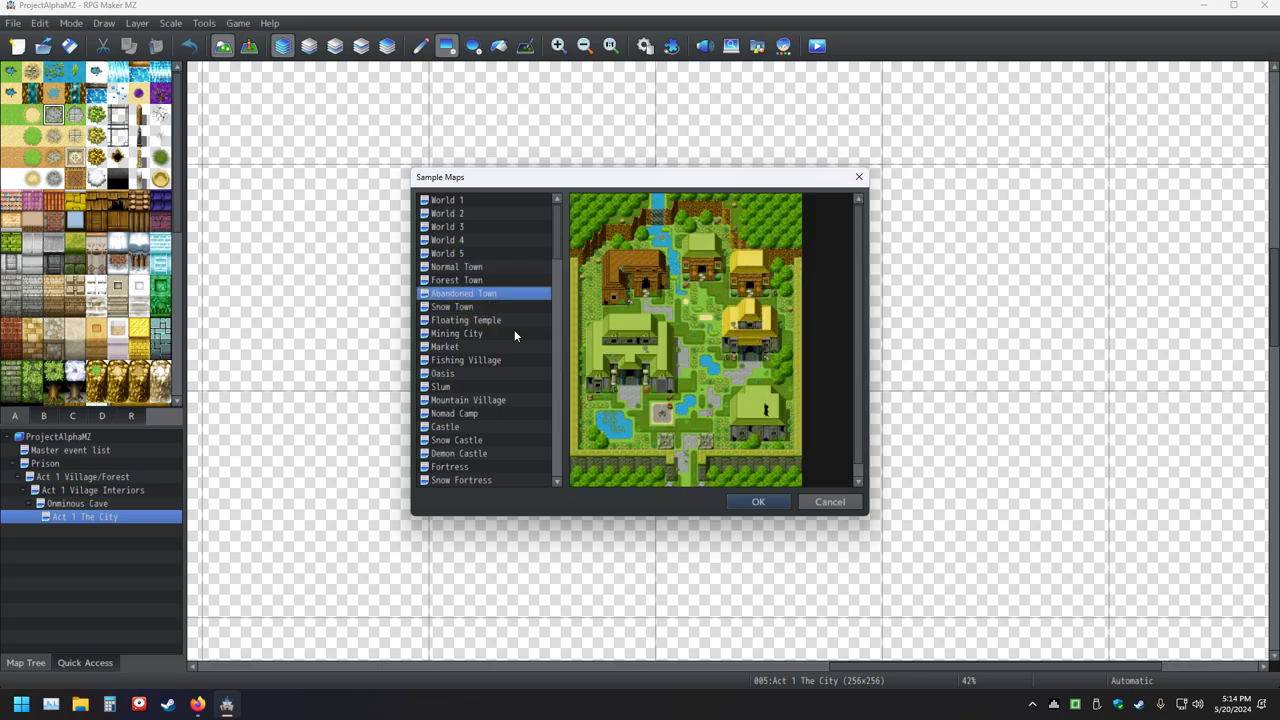
{"action": "key", "text": "Up"}
{"action": "key", "text": "Down"}
{"action": "key", "text": "Up"}
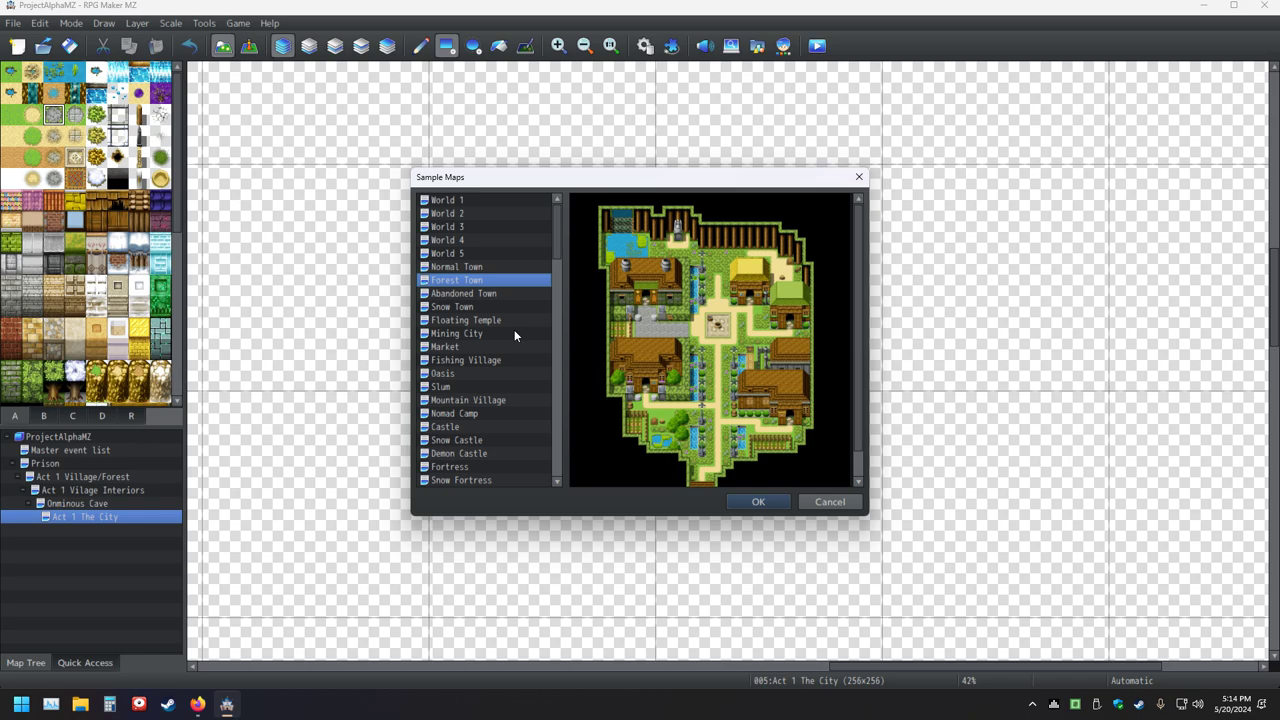
{"action": "key", "text": "Down"}
{"action": "key", "text": "Up"}
{"action": "key", "text": "Down"}
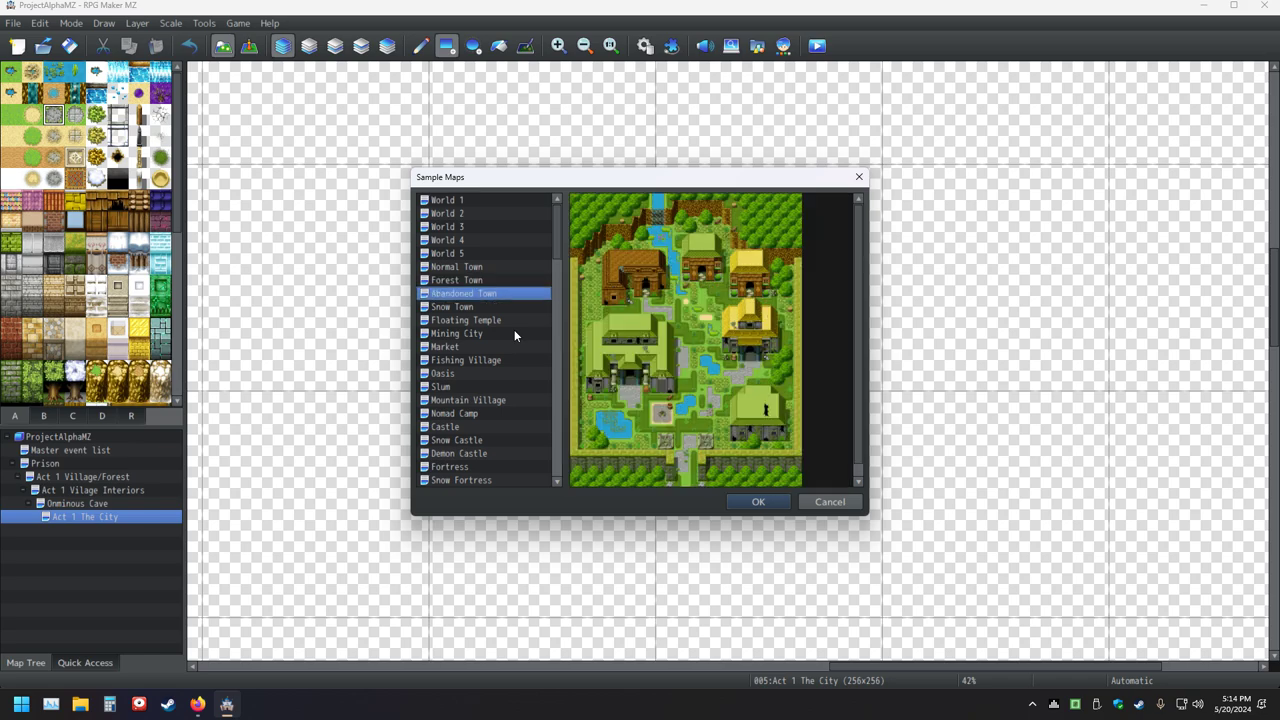
- Preview the sample maps as far as Market and go back to compare Abandoned Town and Snow Town
{"action": "key", "text": "Down"}
{"action": "key", "text": "Down"}
{"action": "key", "text": "Down"}
{"action": "key", "text": "Down"}
{"action": "key", "text": "Down"}
{"action": "key", "text": "Up"}
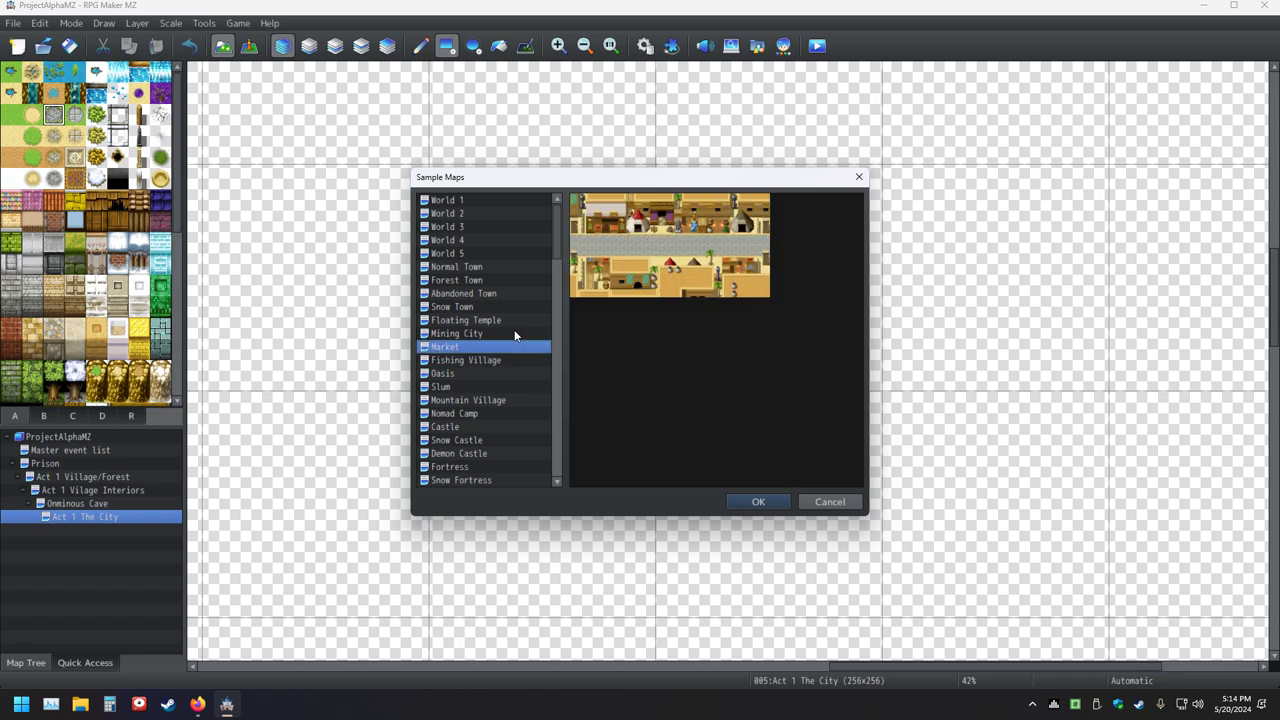
{"action": "key", "text": "Up"}
{"action": "key", "text": "Up"}
{"action": "key", "text": "Up"}
{"action": "key", "text": "Up"}
{"action": "key", "text": "Up"}
{"action": "key", "text": "Down"}
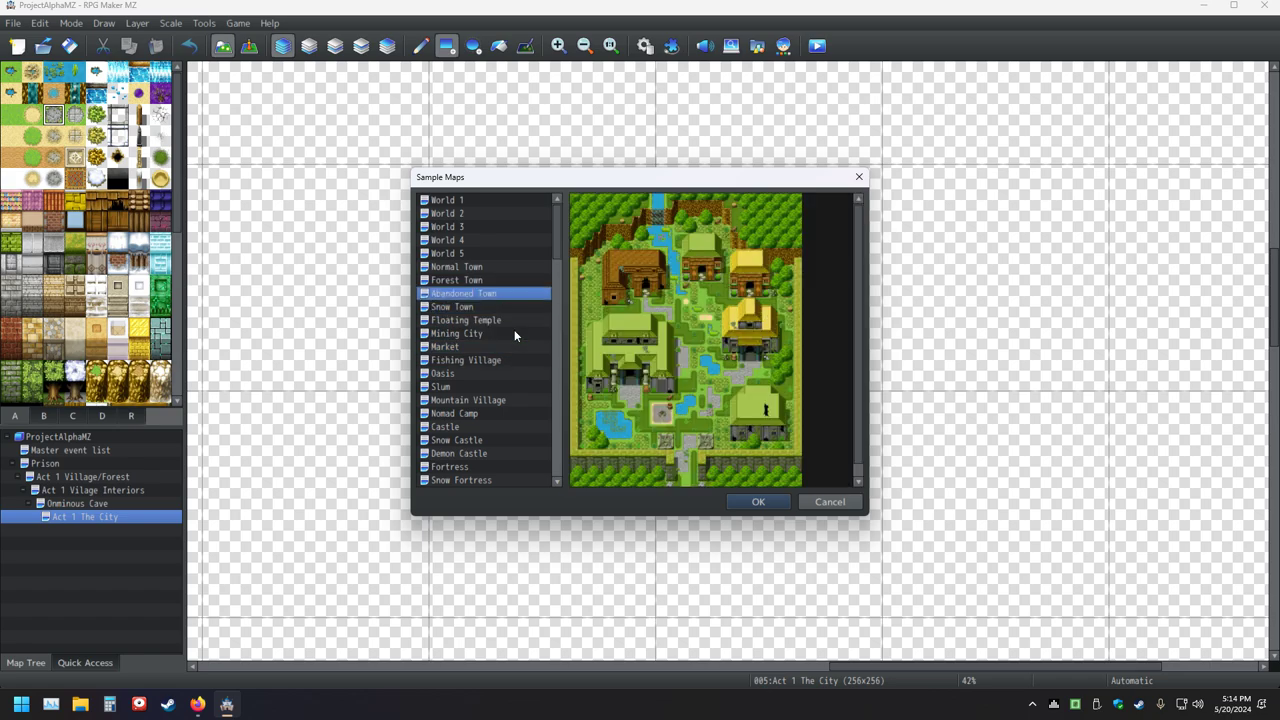
{"action": "key", "text": "Up"}
{"action": "key", "text": "Down"}
{"action": "key", "text": "Down"}
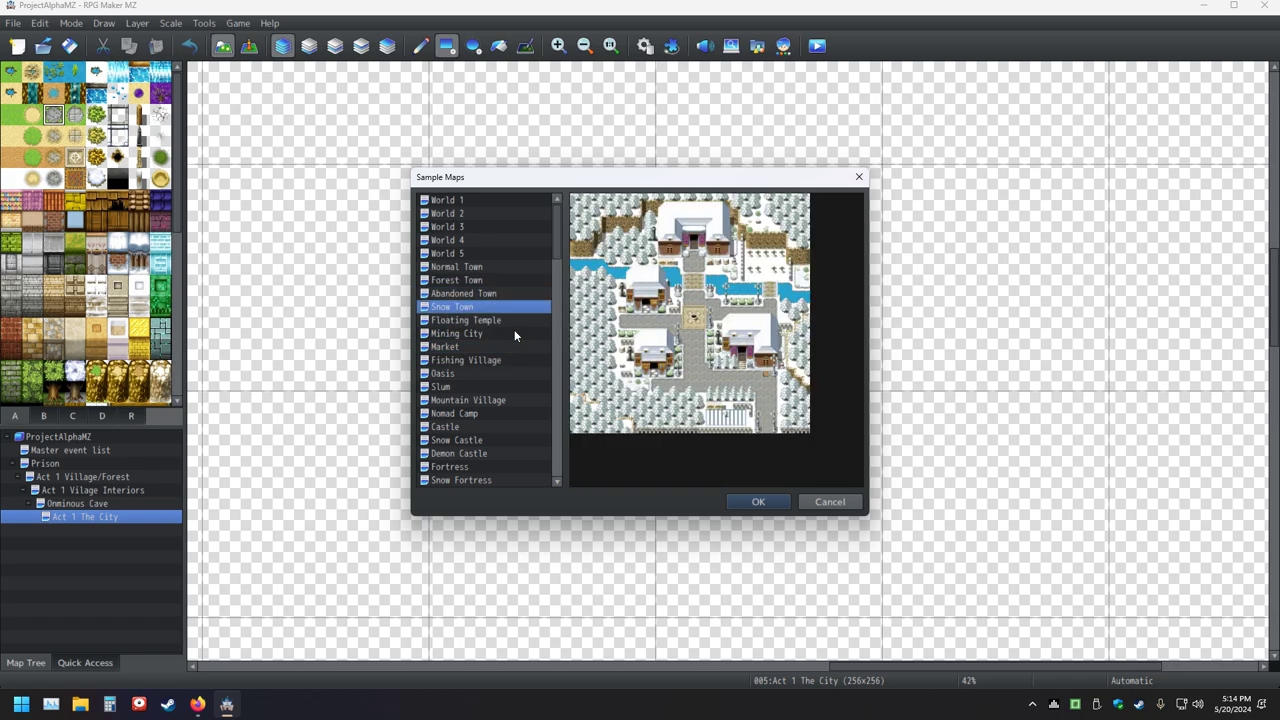
- Preview the sample maps beyond Snow Town, including Fishing Village, Slum and Mountain Village
{"action": "key", "text": "Down"}
{"action": "key", "text": "Down"}
{"action": "key", "text": "Down"}
{"action": "key", "text": "Down"}
{"action": "key", "text": "Down"}
{"action": "key", "text": "Down"}
{"action": "key", "text": "Down"}
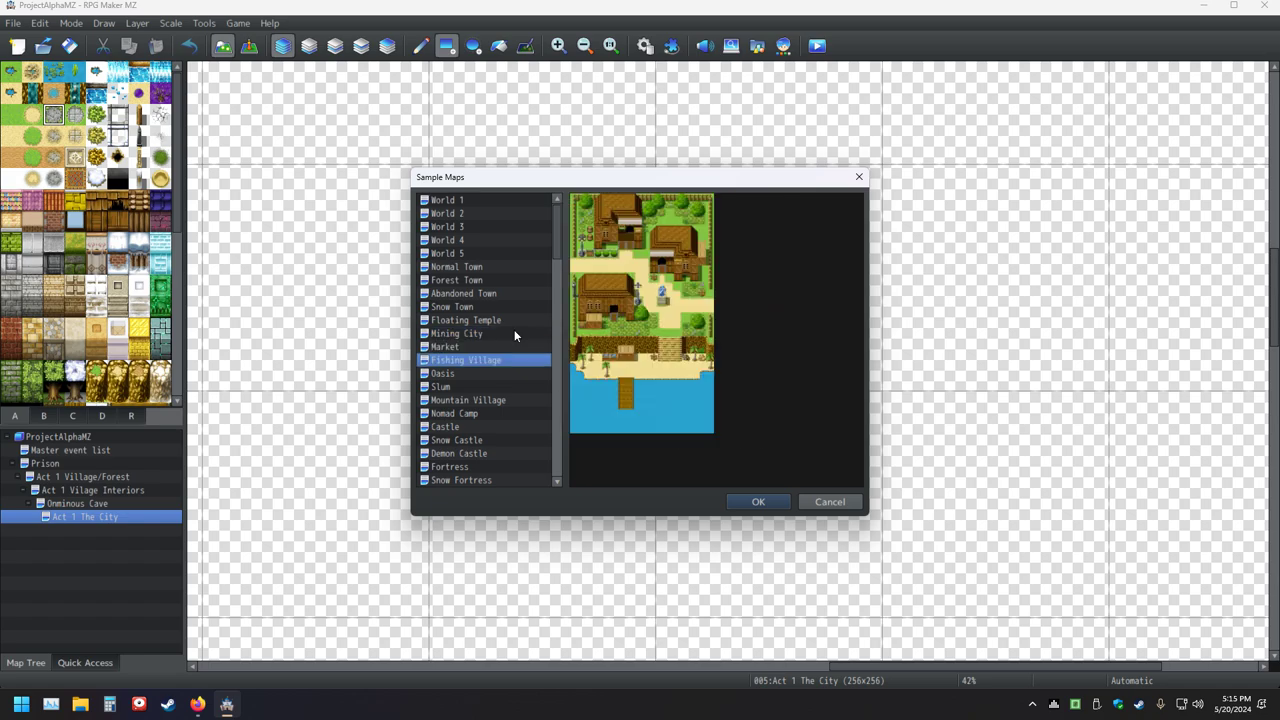
{"action": "key", "text": "Up"}
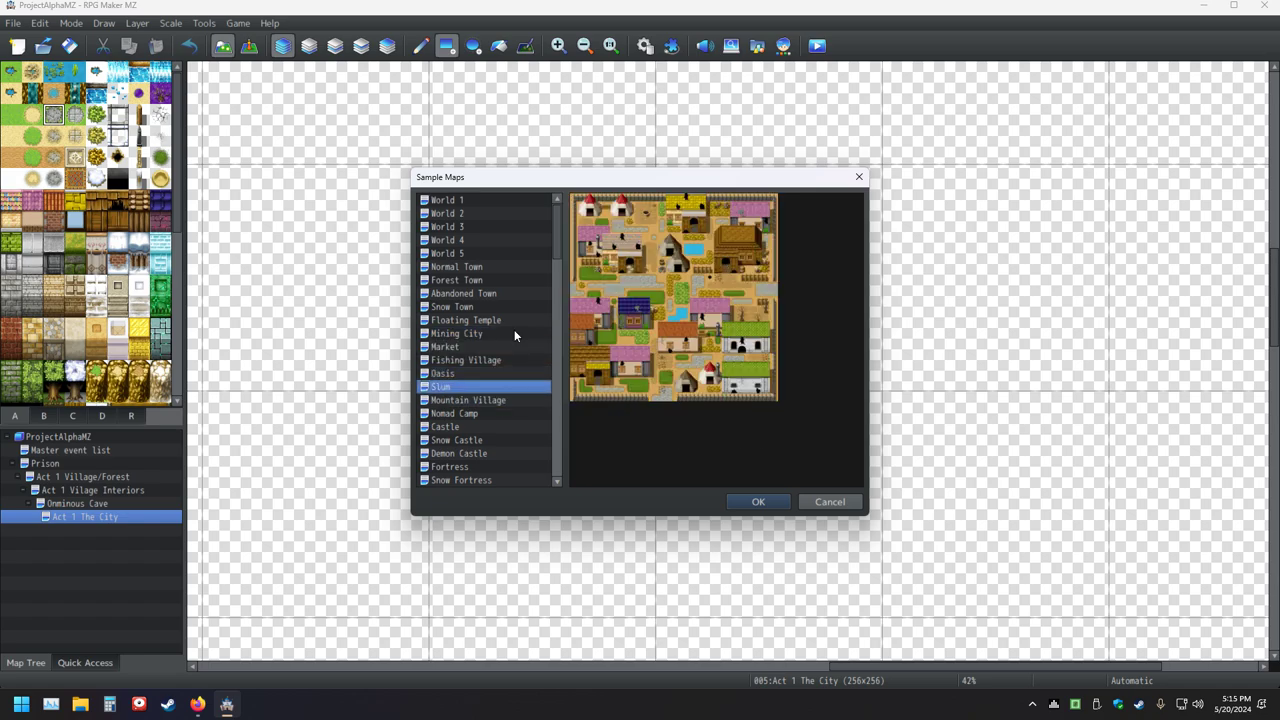
{"action": "key", "text": "Down"}
{"action": "key", "text": "Down"}
{"action": "key", "text": "Down"}
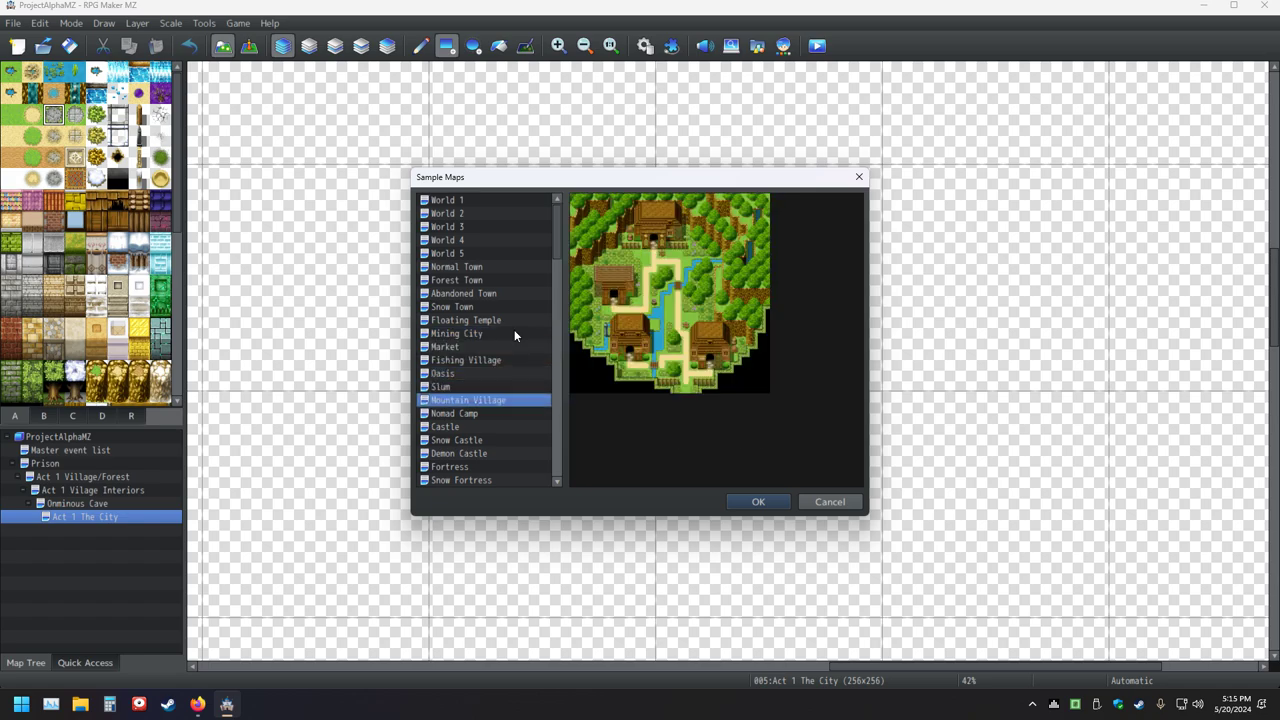
{"action": "key", "text": "Down"}
{"action": "key", "text": "Up"}
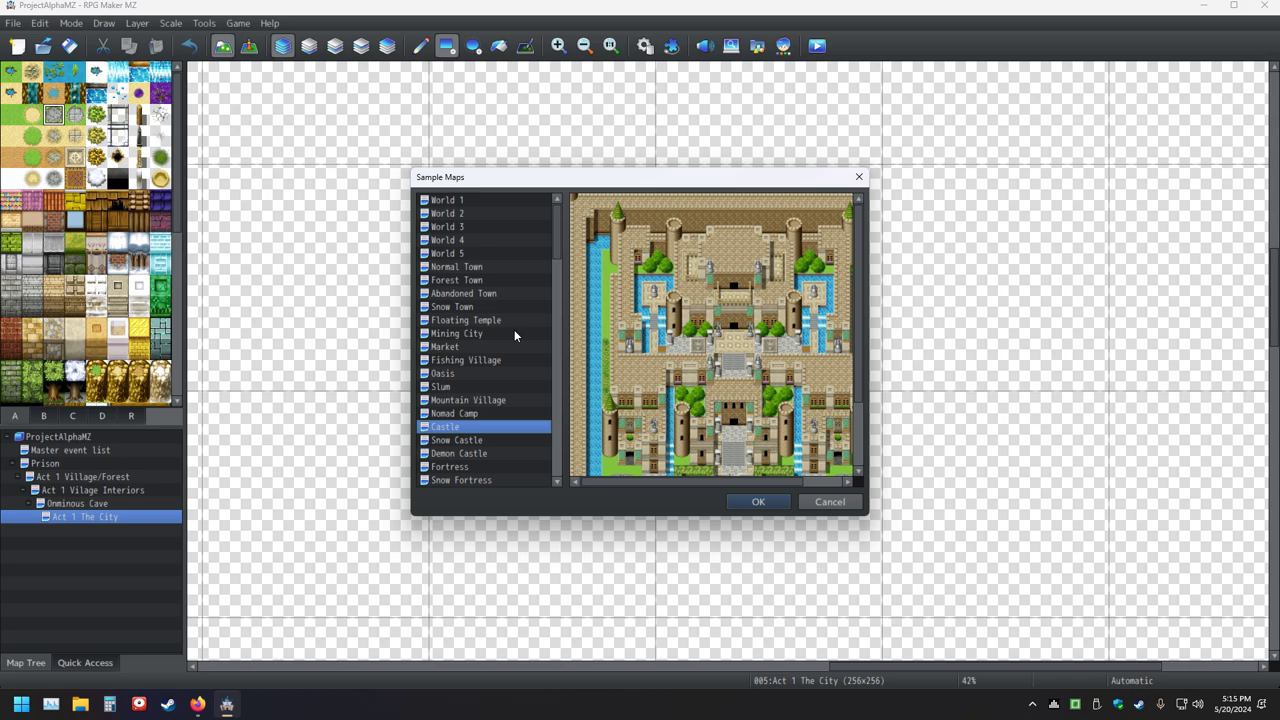
- Compare the Castle sample map with Snow Castle
{"action": "key", "text": "Down"}
{"action": "key", "text": "Up"}
{"action": "key", "text": "Down"}
{"action": "key", "text": "Up"}
{"action": "key", "text": "Up"}
{"action": "key", "text": "Down"}
{"action": "key", "text": "Down"}
{"action": "key", "text": "Down"}
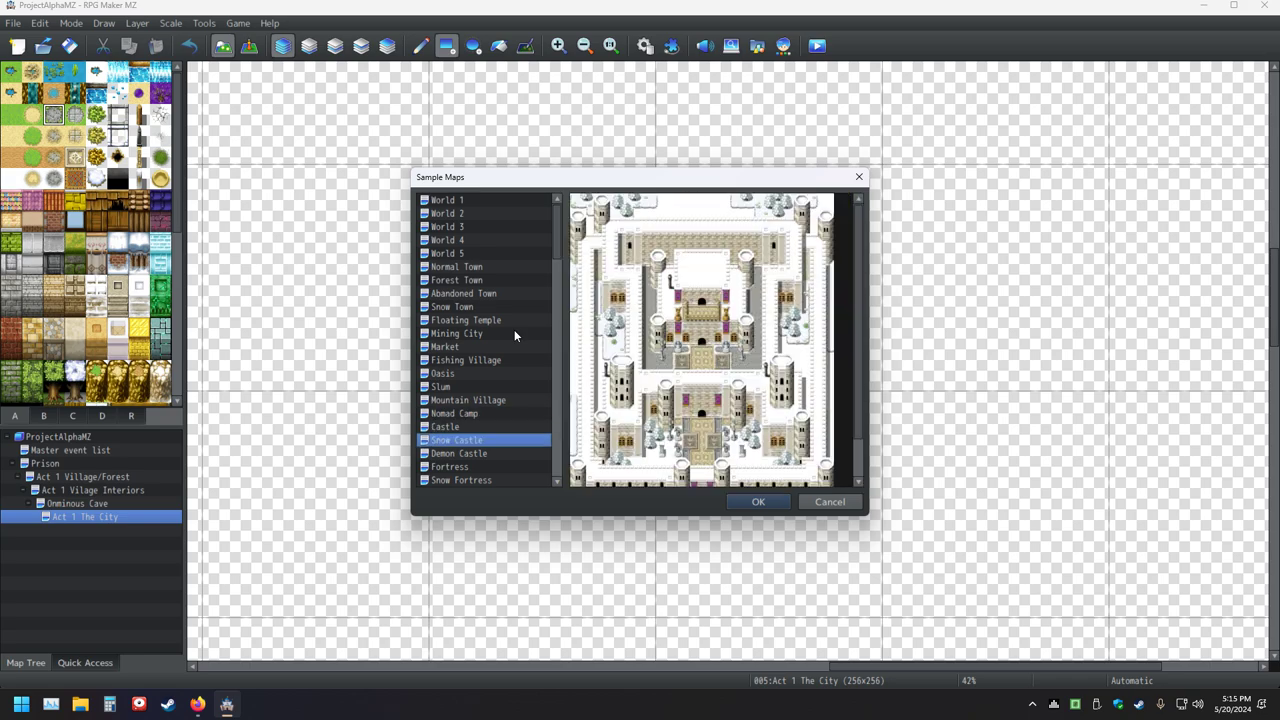
{"action": "key", "text": "Up"}
{"action": "key", "text": "Up"}
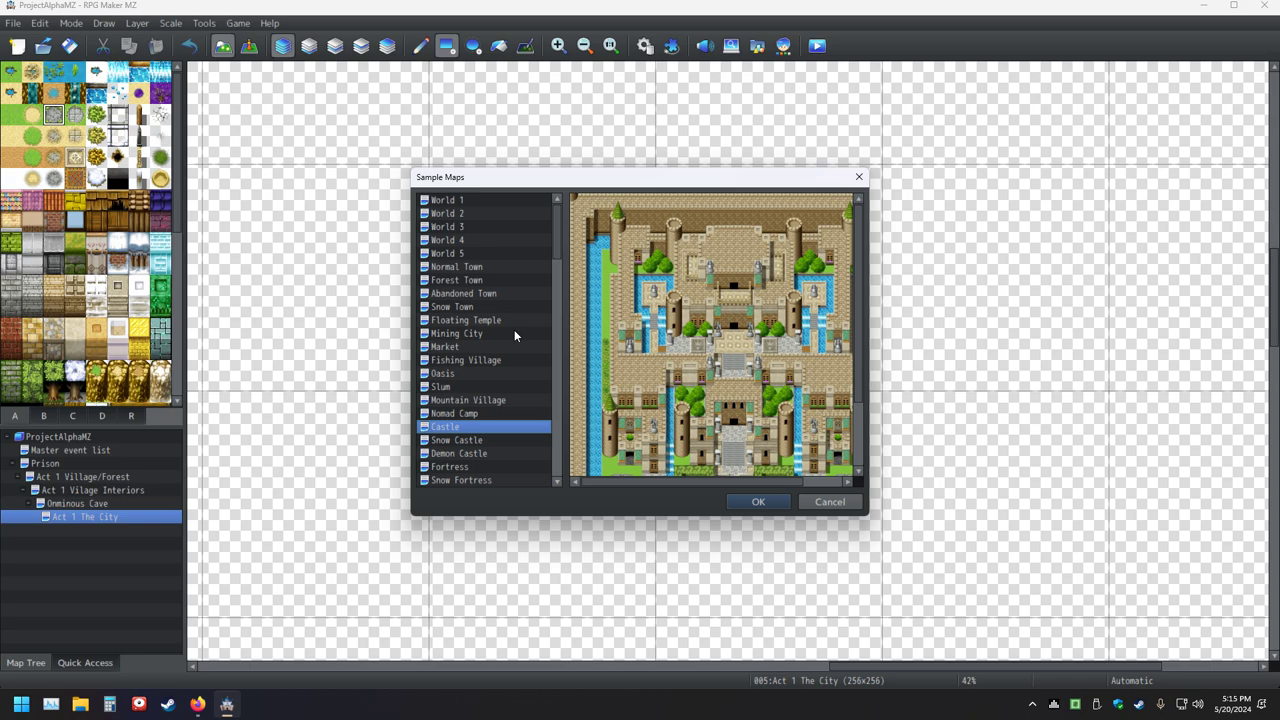
{"action": "key", "text": "Down"}
{"action": "key", "text": "Up"}
{"action": "key", "text": "Up"}
{"action": "key", "text": "Down"}
{"action": "key", "text": "Down"}
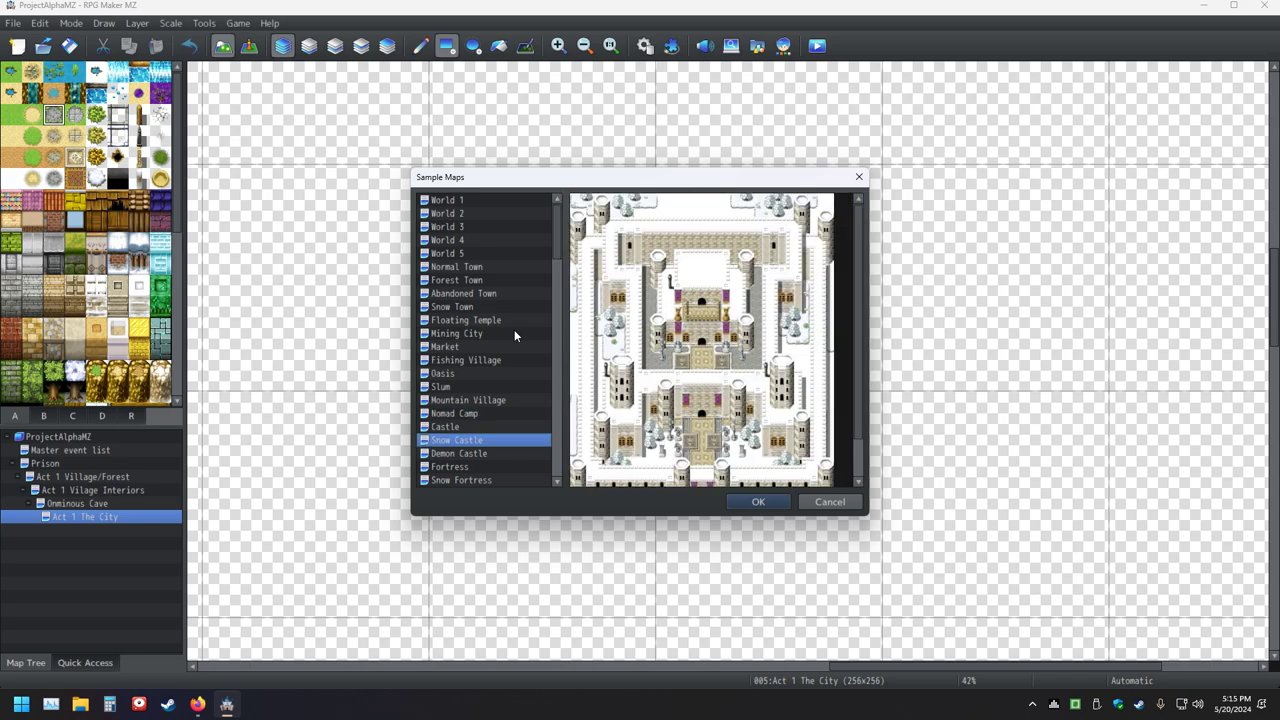
- Preview the sample maps from Demon Castle to Customs Station, including Ruins and Swamp, and return to Tower
{"action": "key", "text": "Down"}
{"action": "key", "text": "Down"}
{"action": "key", "text": "Down"}
{"action": "key", "text": "Down"}
{"action": "key", "text": "Down"}
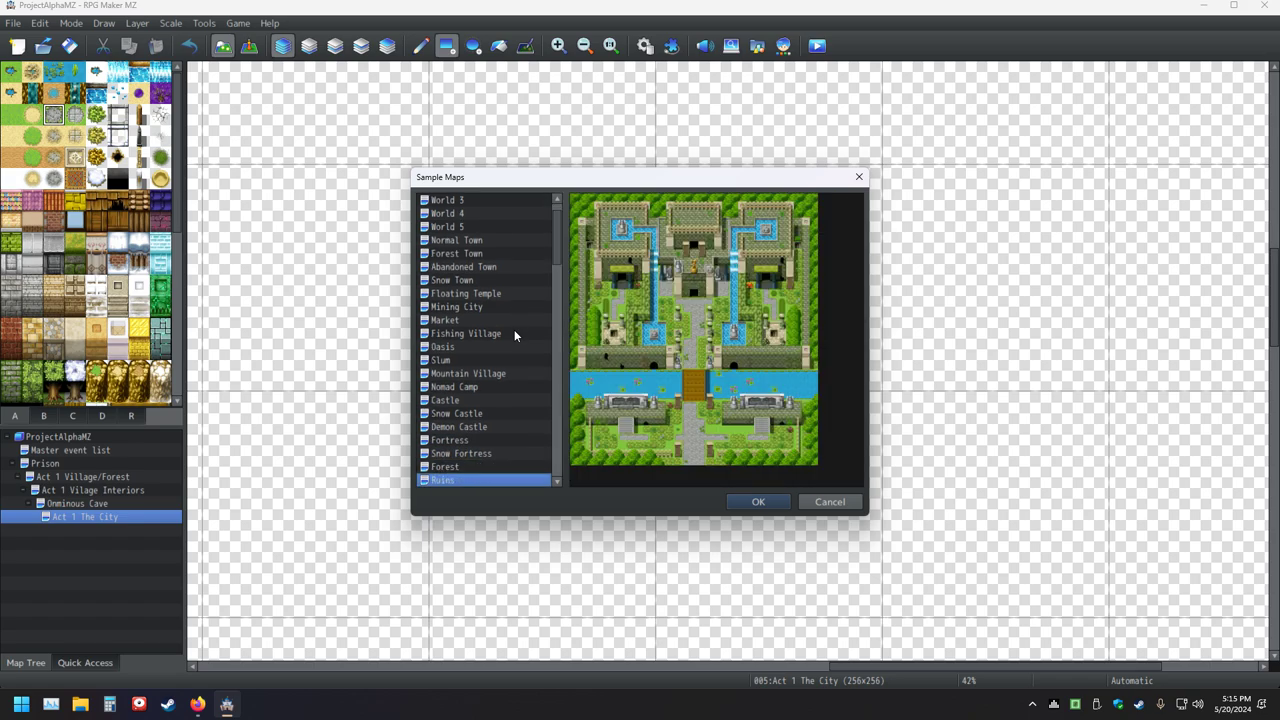
{"action": "key", "text": "Down"}
{"action": "key", "text": "Down"}
{"action": "key", "text": "Down"}
{"action": "key", "text": "Down"}
{"action": "key", "text": "Down"}
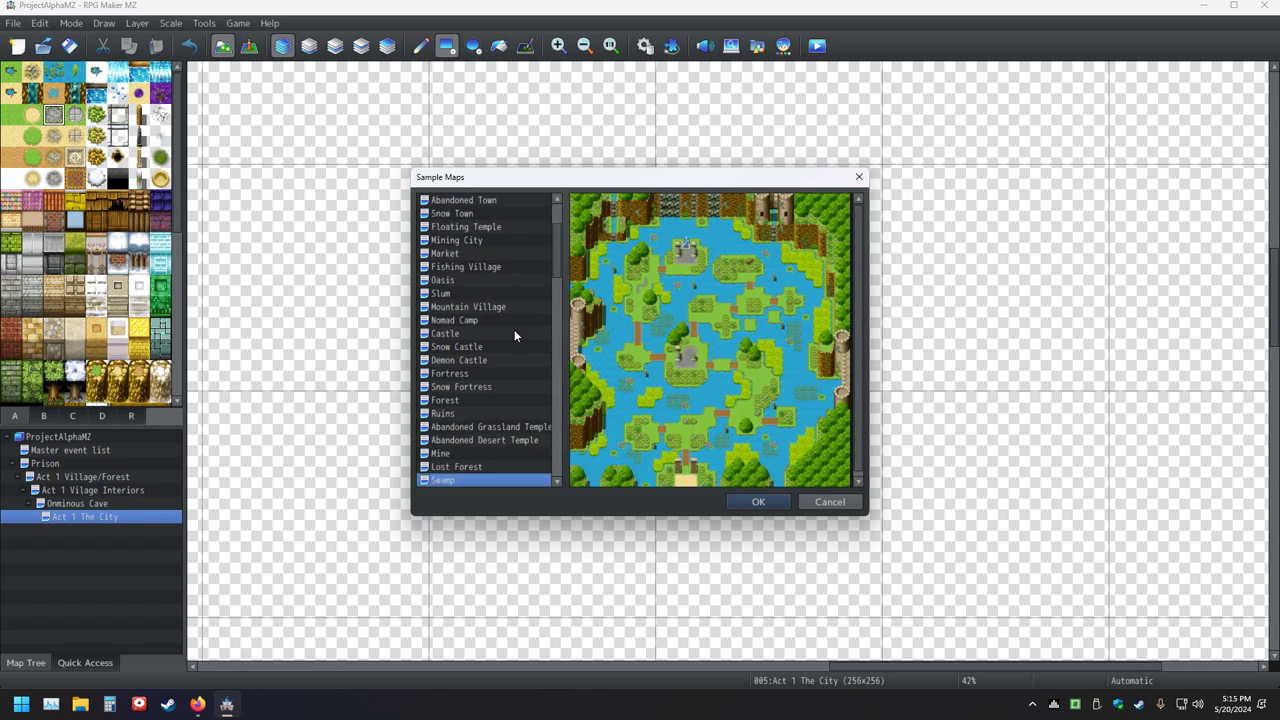
{"action": "key", "text": "Down"}
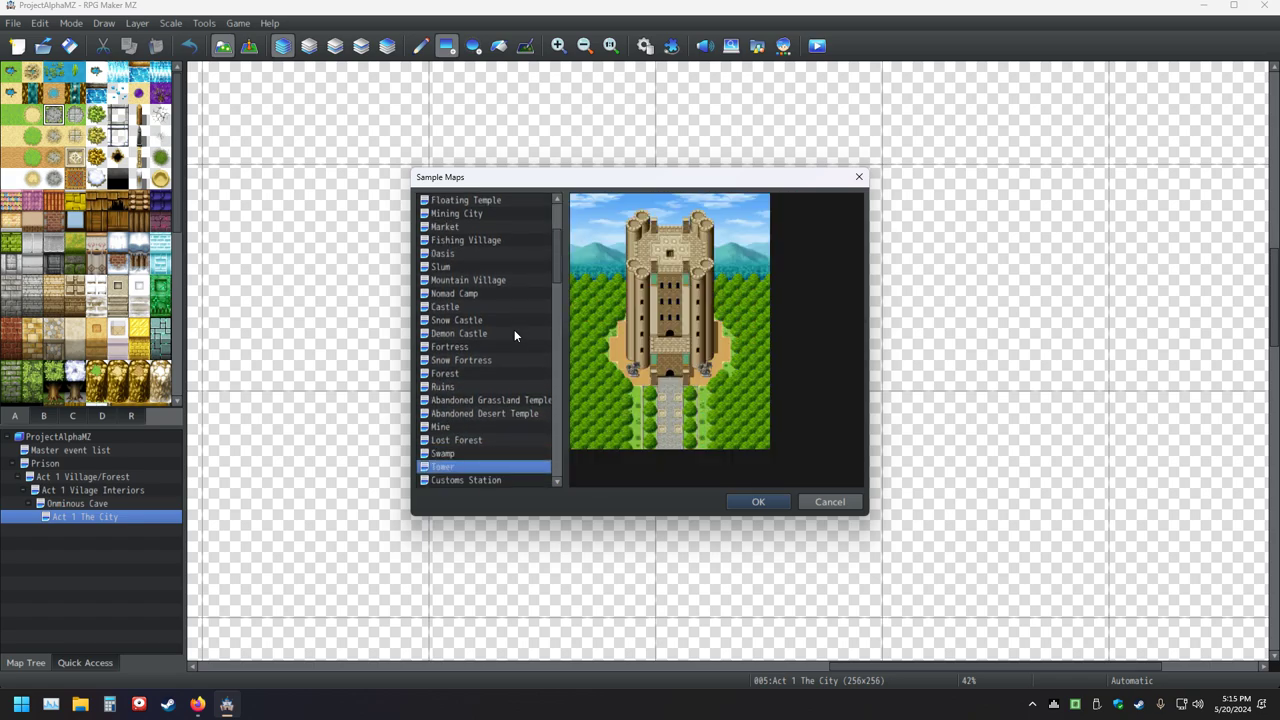
{"action": "key", "text": "Down"}
{"action": "key", "text": "Up"}
{"action": "key", "text": "Down"}
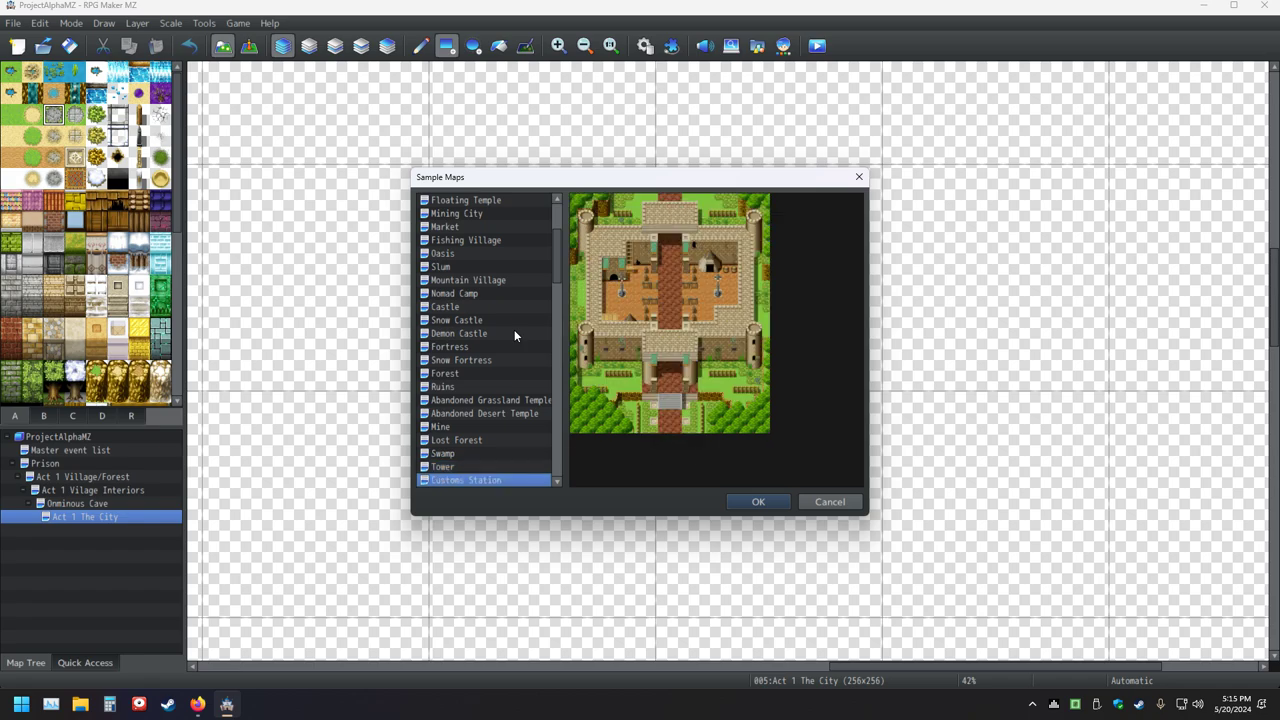
{"action": "key", "text": "Up"}
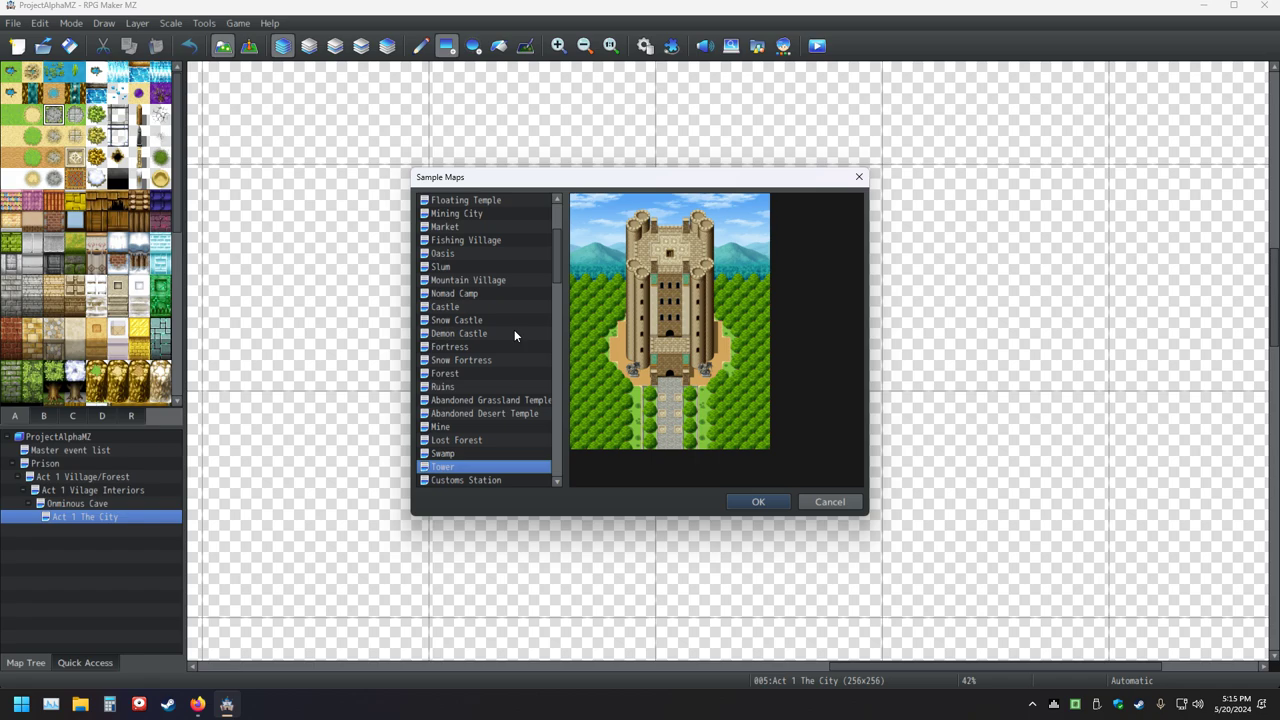
- Preview the interior sample maps from House 1 through Armor Shop to Castle 3F
{"action": "key", "text": "Down"}
{"action": "key", "text": "Down"}
{"action": "key", "text": "Down"}
{"action": "key", "text": "Down"}
{"action": "key", "text": "Down"}
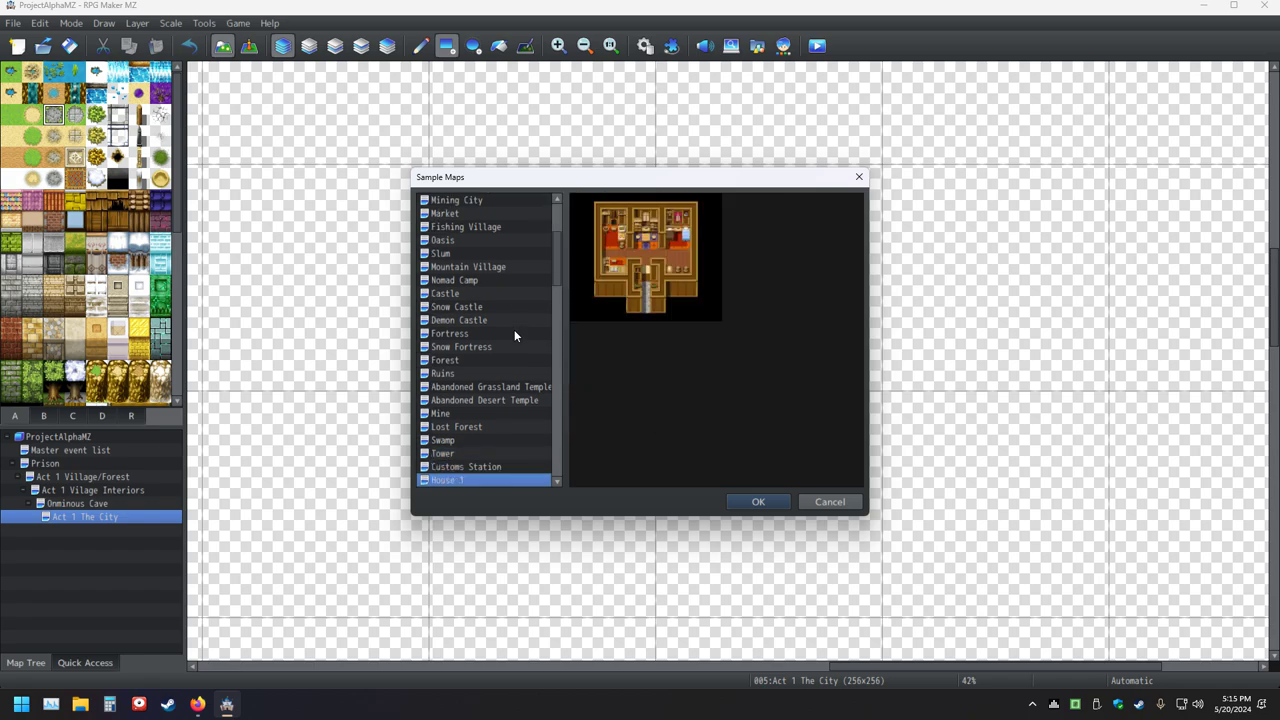
{"action": "key", "text": "Down"}
{"action": "key", "text": "Down"}
{"action": "key", "text": "Down"}
{"action": "key", "text": "Down"}
{"action": "key", "text": "Down"}
{"action": "key", "text": "Down"}
{"action": "key", "text": "Down"}
{"action": "key", "text": "Down"}
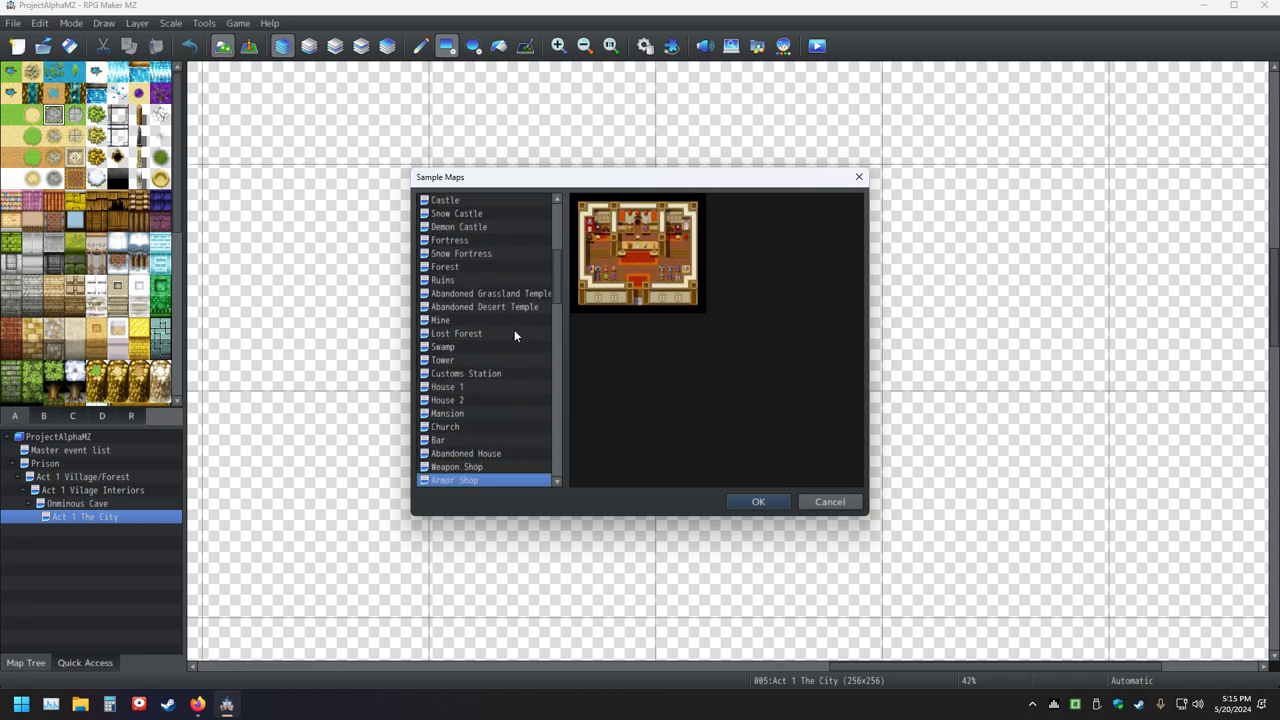
{"action": "key", "text": "Down"}
{"action": "key", "text": "Down"}
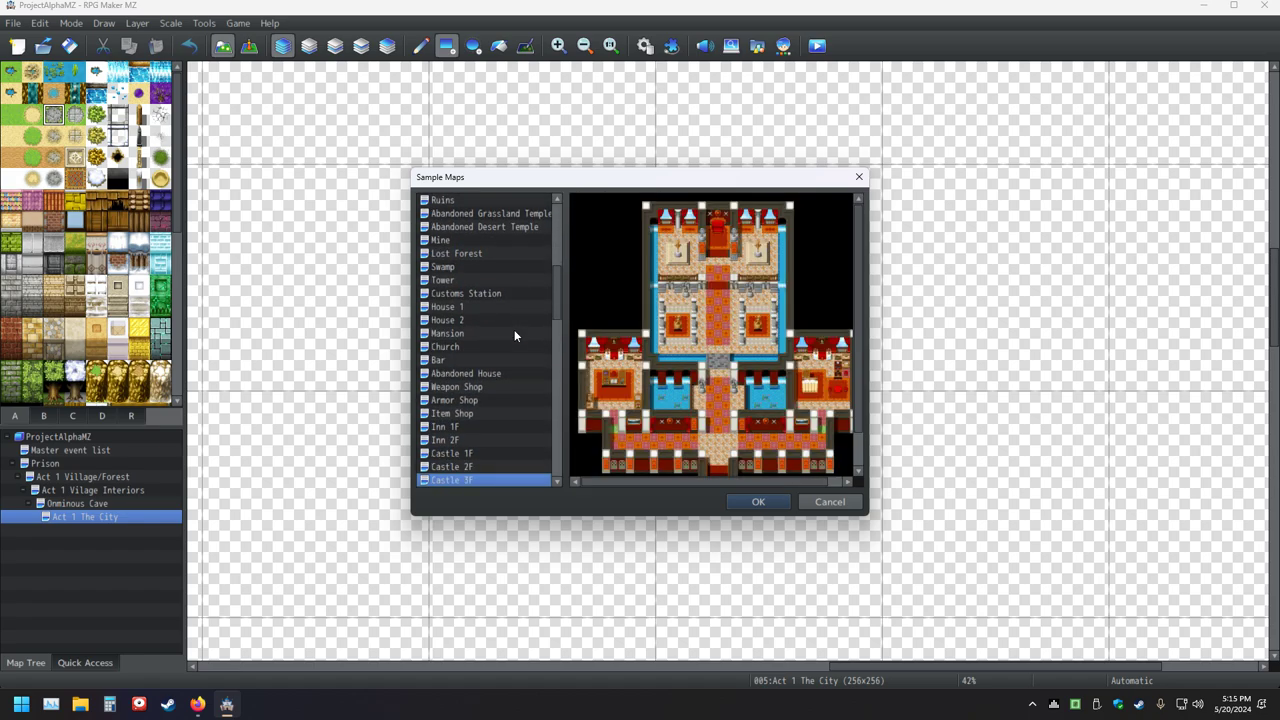
- Compare the Castle 1F, Castle 2F and Castle 3F interior sample maps
{"action": "key", "text": "Up"}
{"action": "key", "text": "Up"}
{"action": "key", "text": "Down"}
{"action": "key", "text": "Down"}
{"action": "key", "text": "Up"}
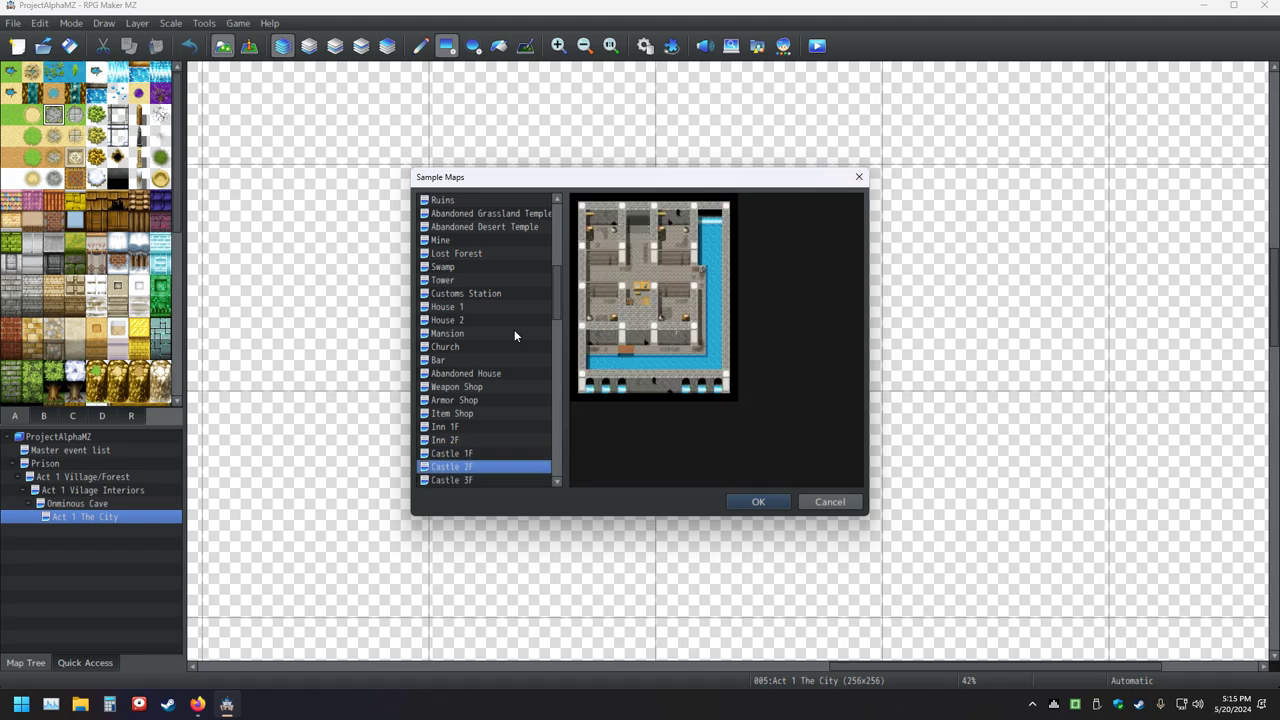
{"action": "key", "text": "Down"}
{"action": "key", "text": "Up"}
{"action": "key", "text": "Up"}
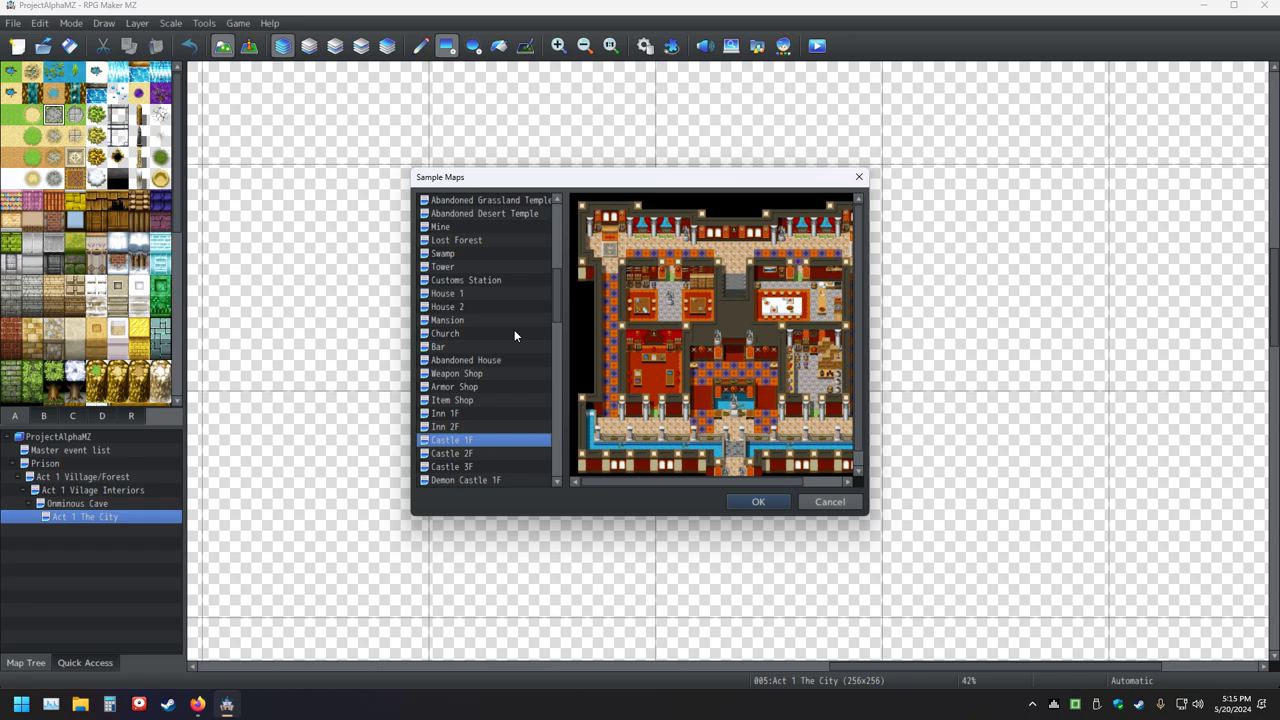
{"action": "key", "text": "Down"}
{"action": "key", "text": "Down"}
{"action": "key", "text": "Up"}
{"action": "key", "text": "Up"}
{"action": "key", "text": "Down"}
{"action": "key", "text": "Down"}
{"action": "key", "text": "Up"}
{"action": "key", "text": "Up"}
{"action": "key", "text": "Down"}
{"action": "key", "text": "Up"}
{"action": "key", "text": "Down"}
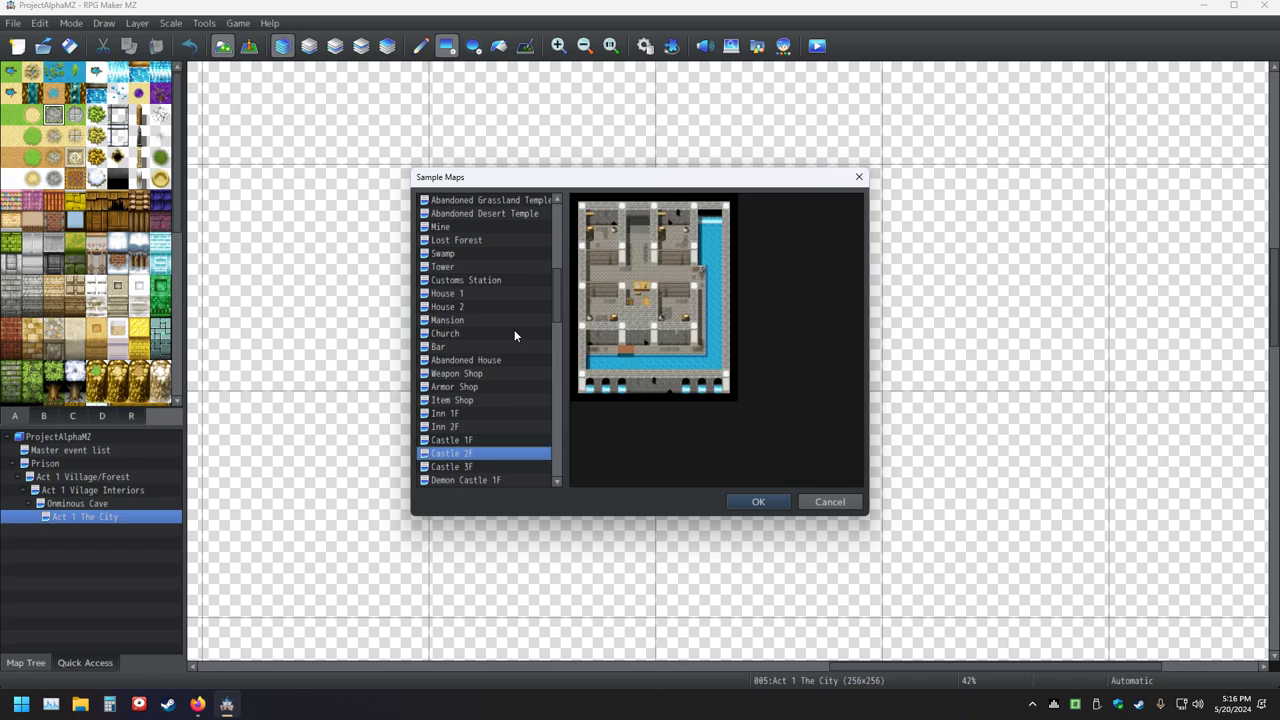
{"action": "key", "text": "Down"}
{"action": "key", "text": "Up"}
- Preview the Demon Castle floors and the dungeon sample maps as far as Cursed Cave
{"action": "key", "text": "Down"}
{"action": "key", "text": "Down"}
{"action": "key", "text": "Down"}
{"action": "key", "text": "Down"}
{"action": "key", "text": "Down"}
{"action": "key", "text": "Down"}
{"action": "key", "text": "Down"}
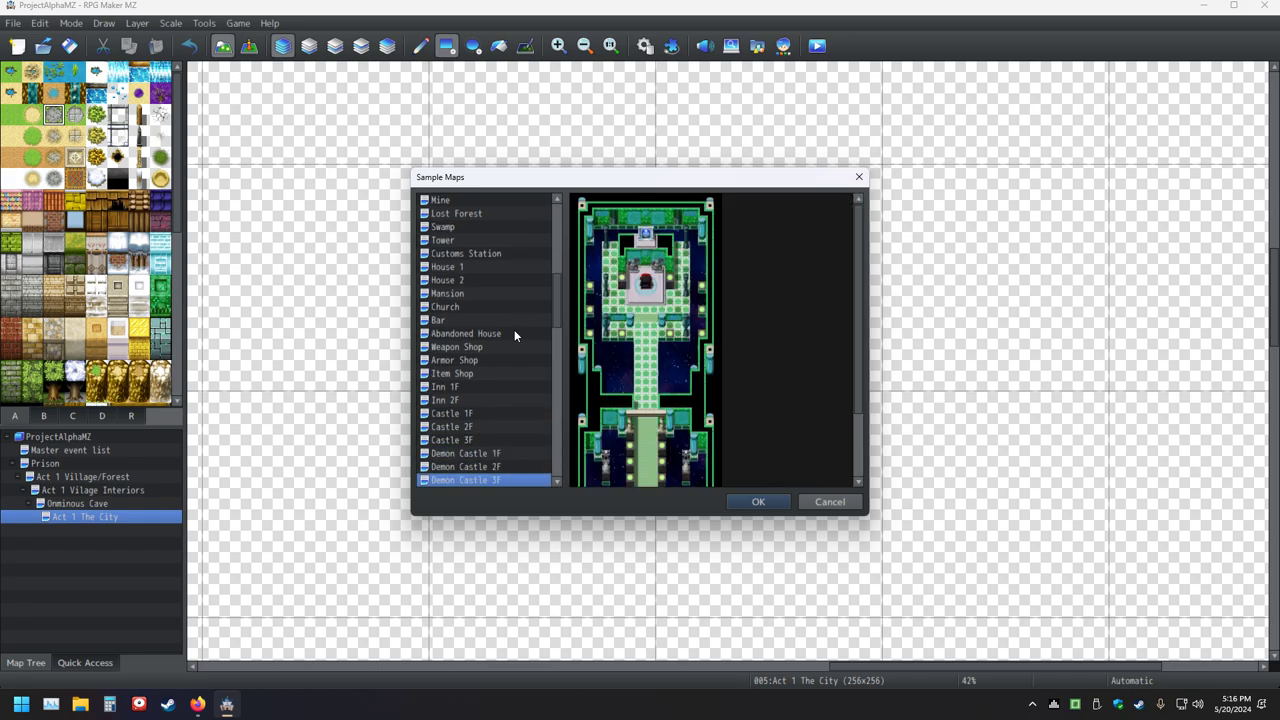
{"action": "key", "text": "Down"}
{"action": "key", "text": "Down"}
{"action": "key", "text": "Down"}
{"action": "key", "text": "Down"}
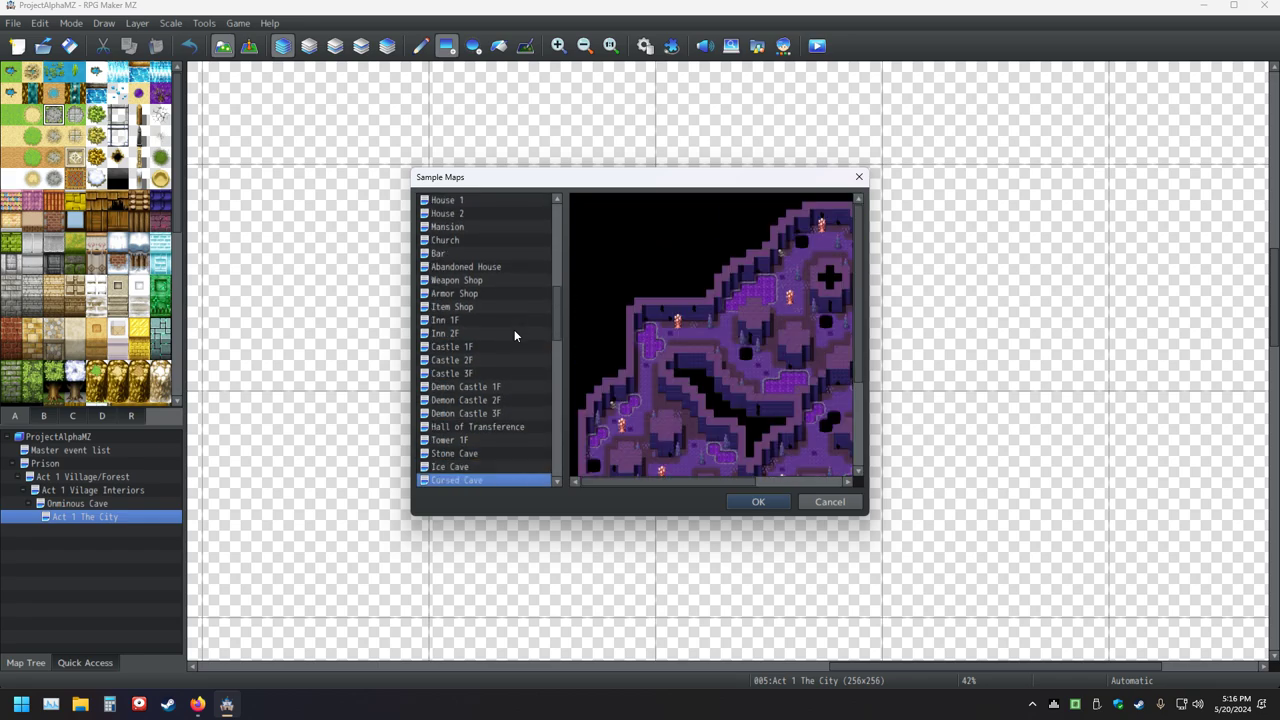
- Preview the modern sample maps, including Big City and the modern Slum, and return to Highway
{"action": "key", "text": "Up"}
{"action": "key", "text": "Down"}
{"action": "key", "text": "Down"}
{"action": "key", "text": "Down"}
{"action": "key", "text": "Down"}
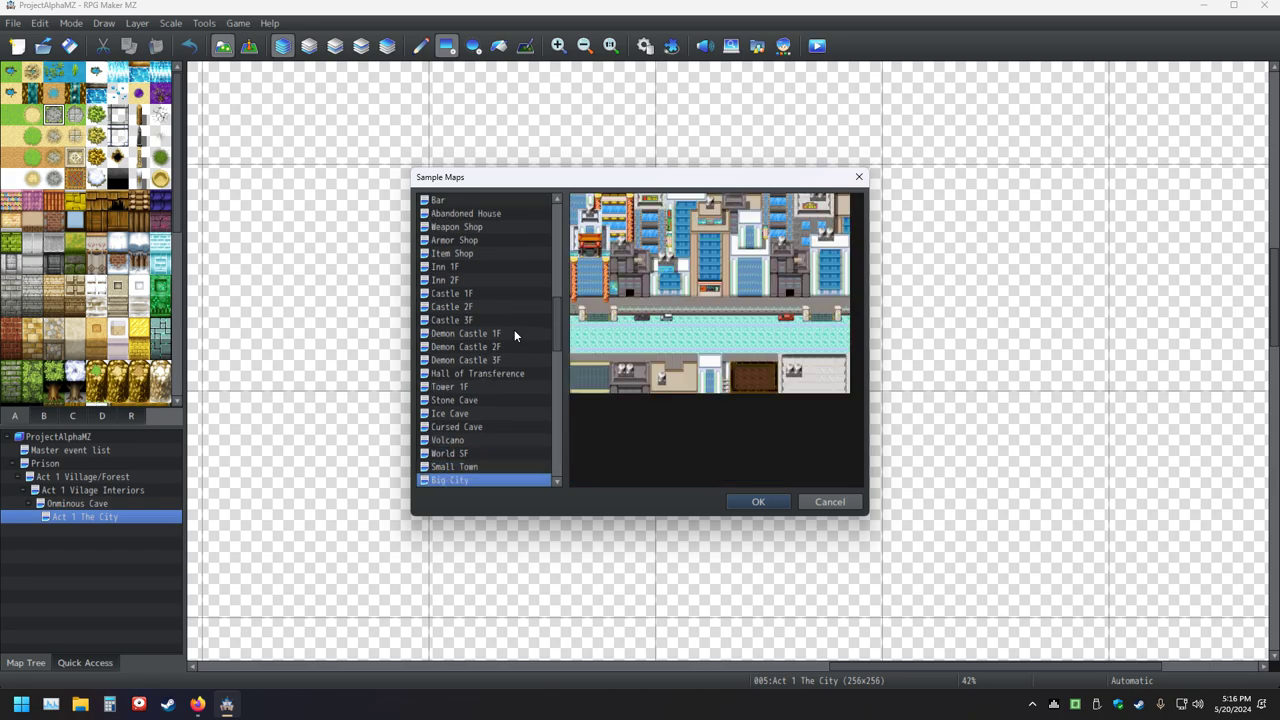
{"action": "key", "text": "Down"}
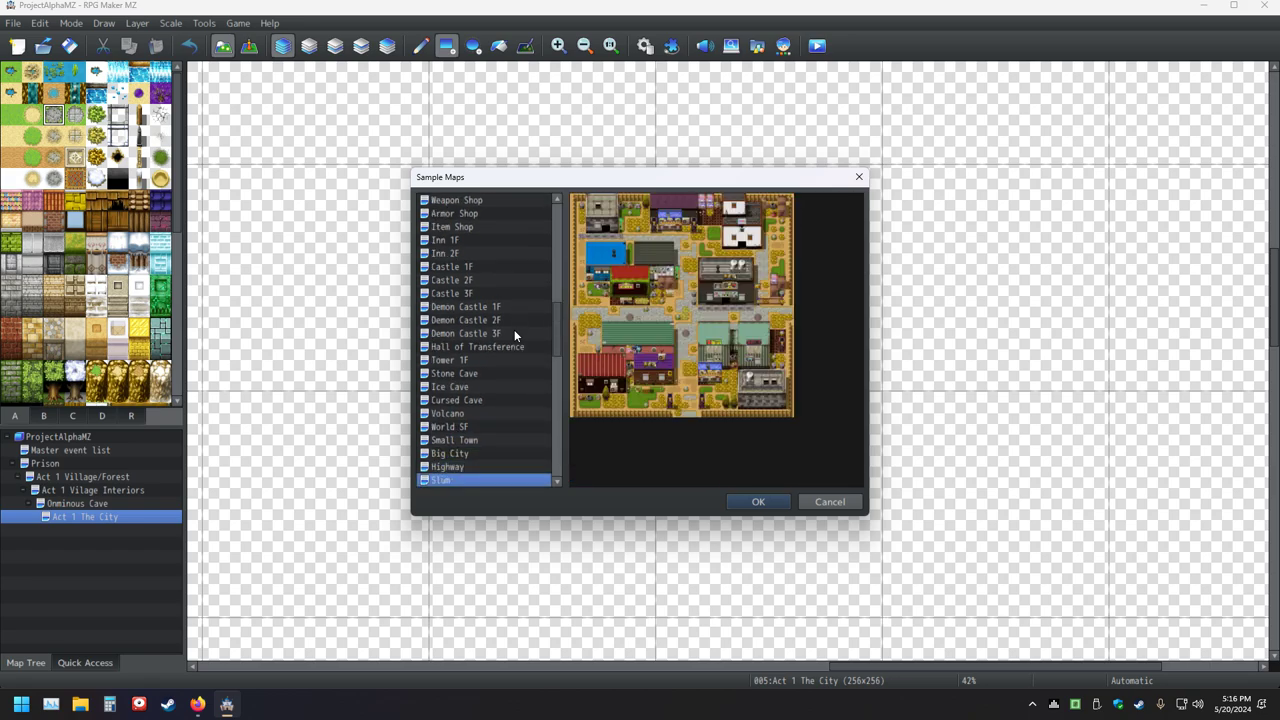
{"action": "key", "text": "Down"}
{"action": "key", "text": "Down"}
{"action": "key", "text": "Up"}
{"action": "key", "text": "Up"}
{"action": "key", "text": "Up"}
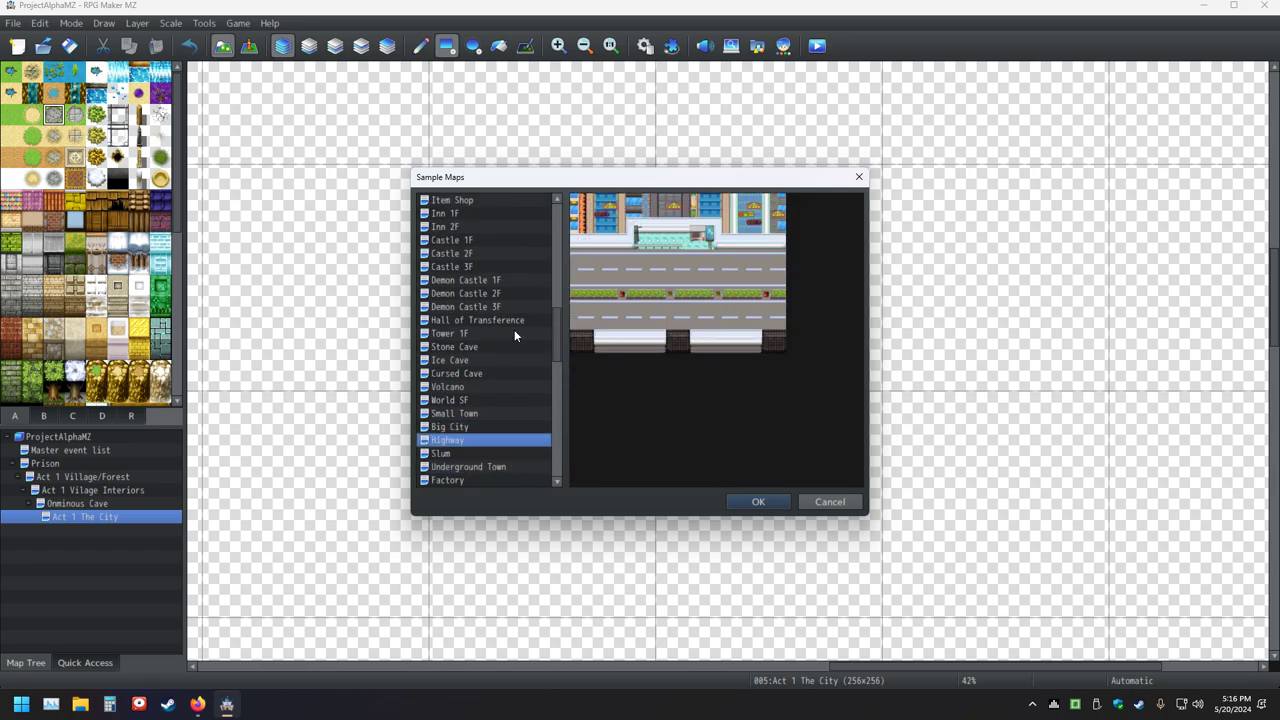
- Preview the modern sample maps from Slum to Corporate Headquarters
{"action": "key", "text": "Down"}
{"action": "key", "text": "Down"}
{"action": "key", "text": "Down"}
{"action": "key", "text": "Down"}
{"action": "key", "text": "Down"}
{"action": "key", "text": "Down"}
{"action": "key", "text": "Down"}
{"action": "key", "text": "Down"}
{"action": "key", "text": "Down"}
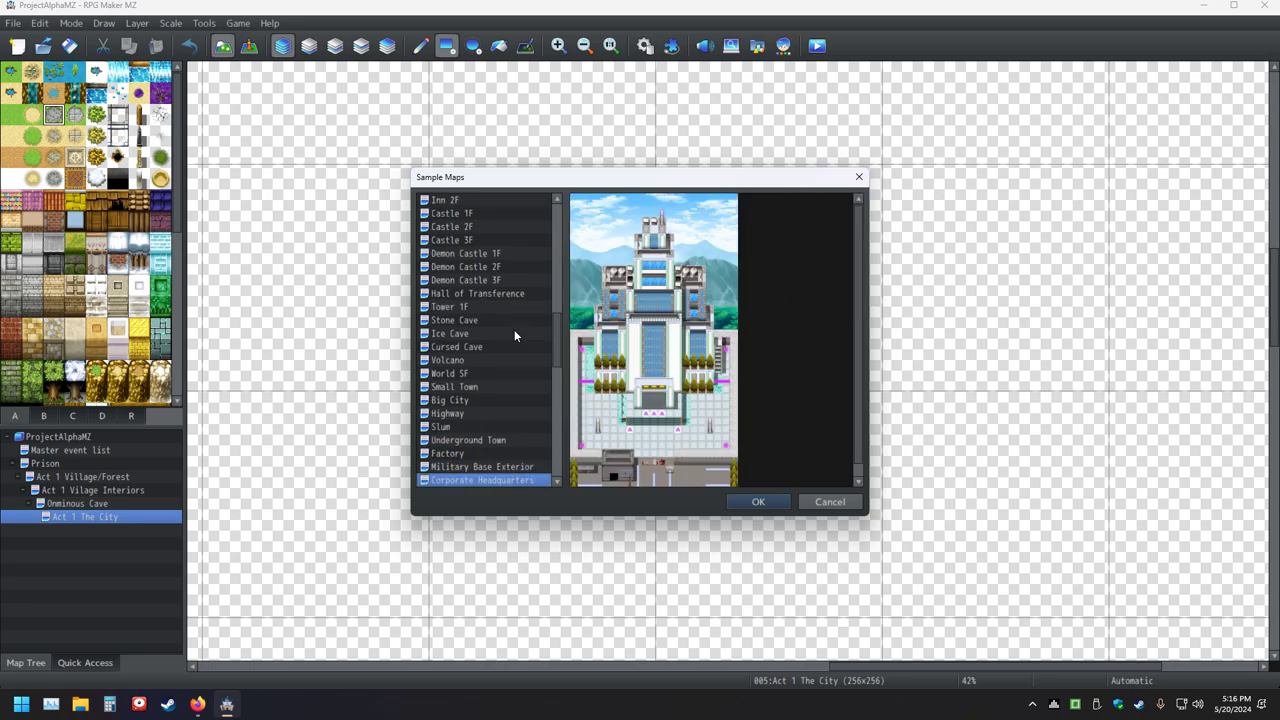
- Preview the remaining modern sample maps as far as Airport and close the sample maps without loading one
{"action": "key", "text": "Down"}
{"action": "key", "text": "Down"}
{"action": "key", "text": "Down"}
{"action": "key", "text": "Down"}
{"action": "key", "text": "Down"}
{"action": "key", "text": "Down"}
{"action": "key", "text": "Down"}
{"action": "key", "text": "Down"}
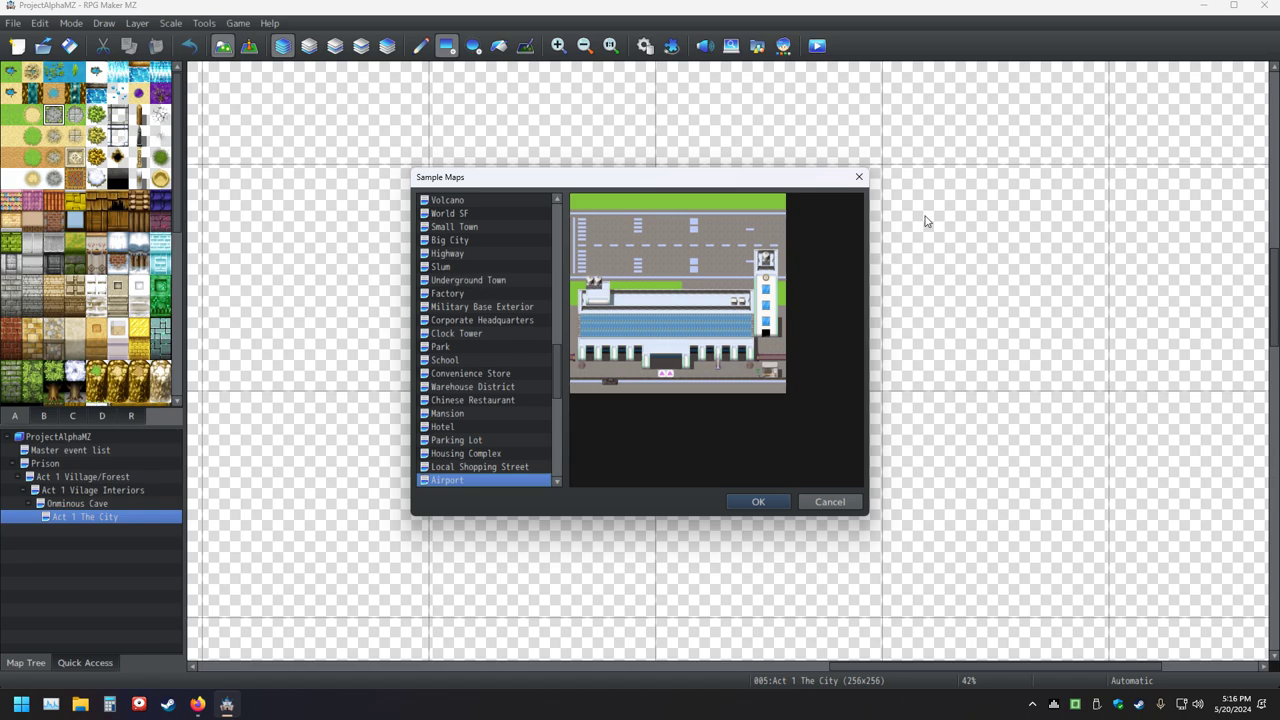
{"action": "left_click", "coordinate": [859, 176]}
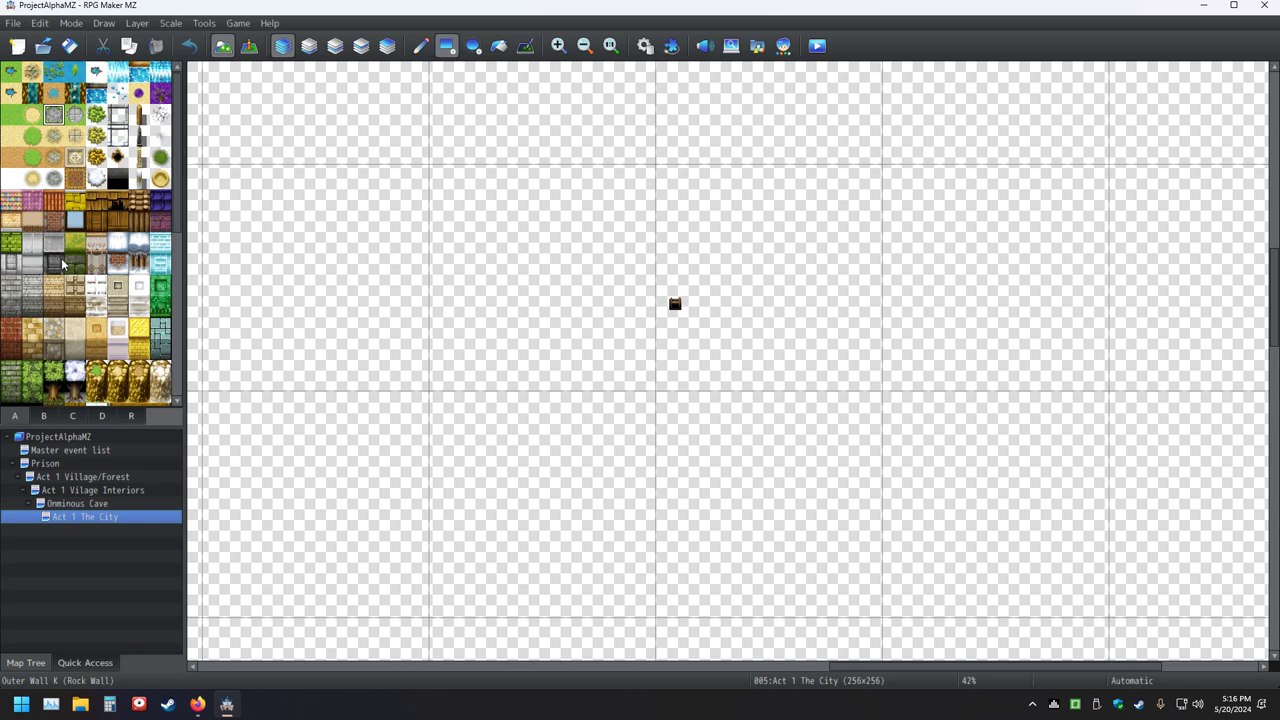
- Look through the A tileset for ground, floor and wall tiles suitable for the city map
{"action": "scroll", "coordinate": [92, 222], "scroll_direction": "down", "scroll_amount": 10}
{"action": "scroll", "coordinate": [92, 222], "scroll_direction": "down", "scroll_amount": 1}
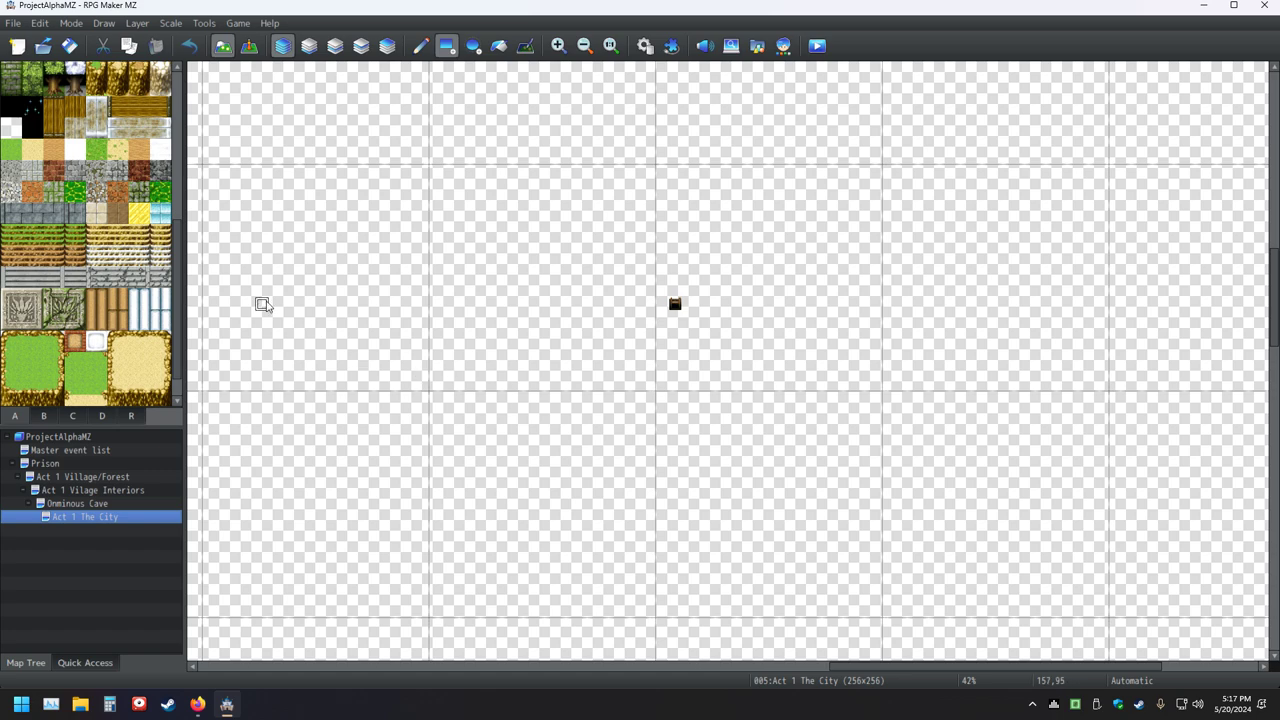
{"action": "scroll", "coordinate": [100, 268], "scroll_direction": "up", "scroll_amount": 5}
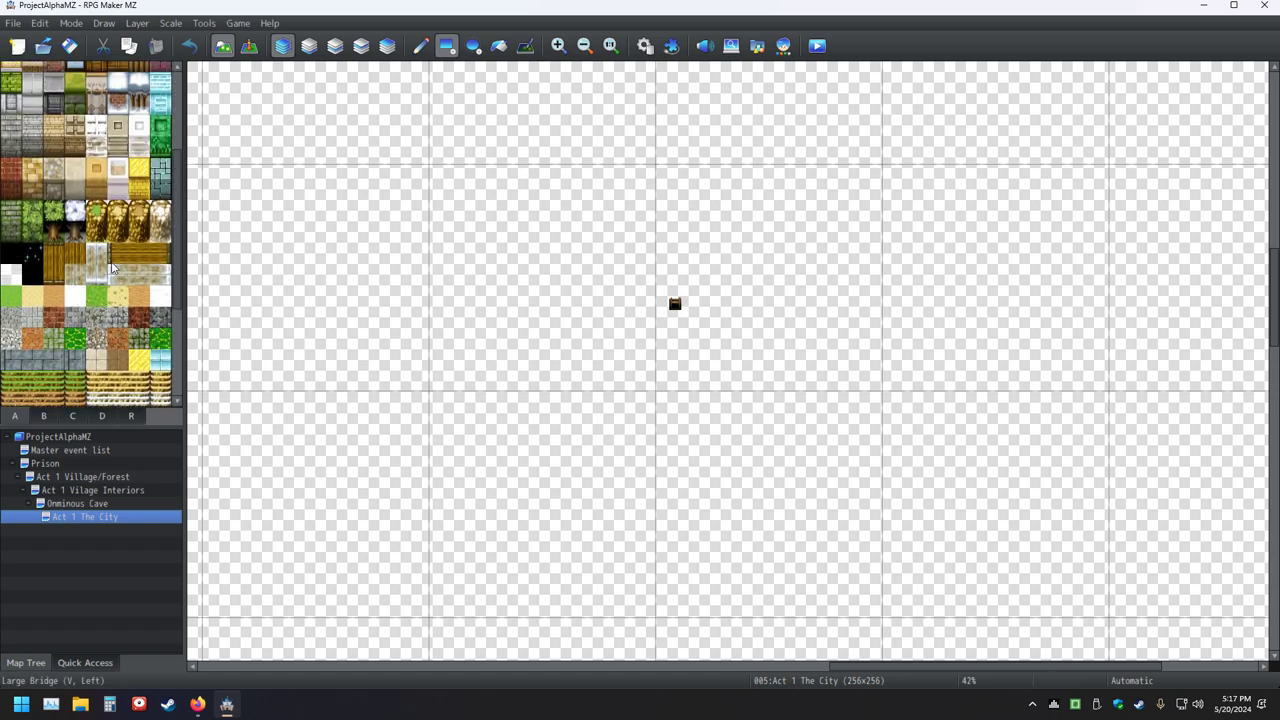
{"action": "scroll", "coordinate": [113, 268], "scroll_direction": "down", "scroll_amount": 5}
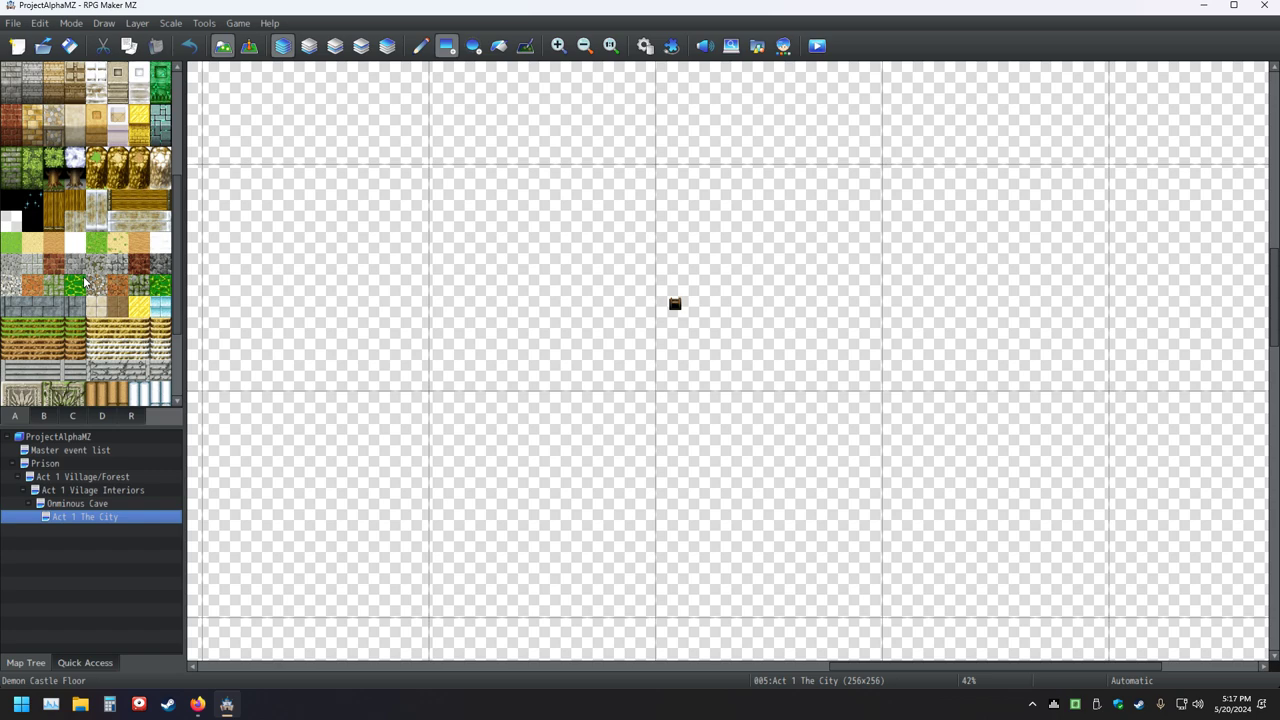
{"action": "scroll", "coordinate": [85, 283], "scroll_direction": "down", "scroll_amount": 5}
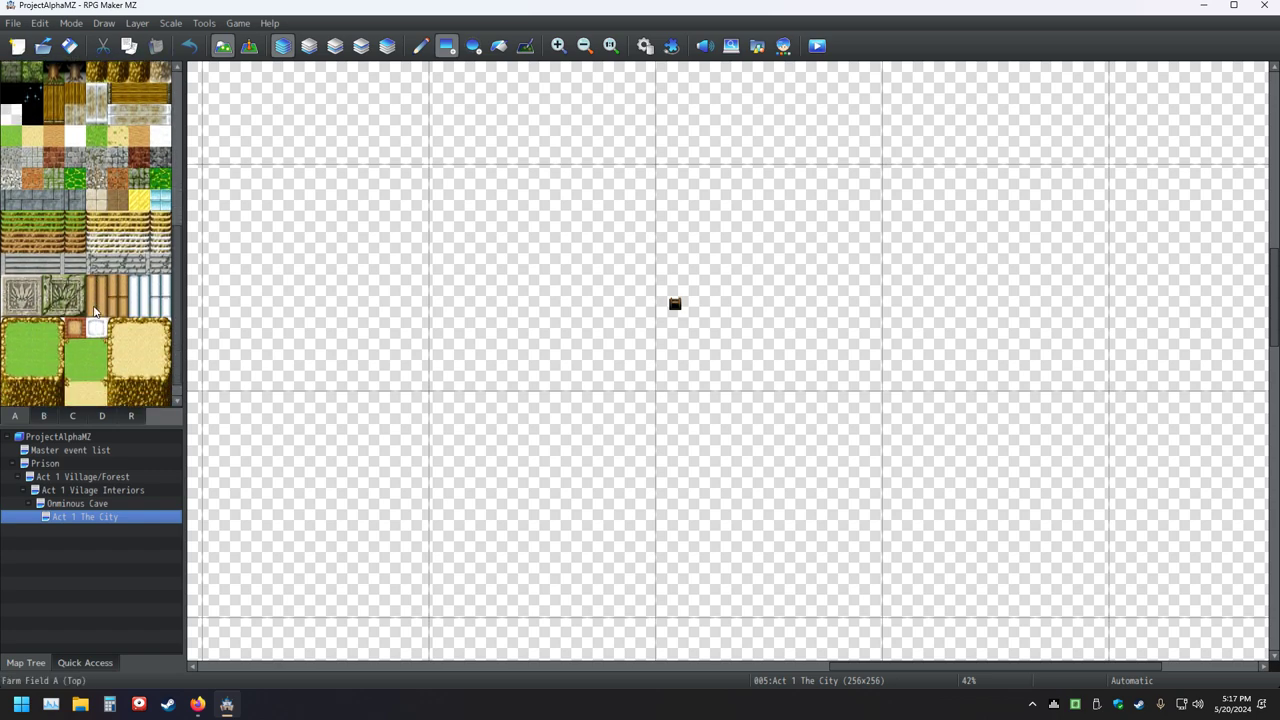
{"action": "scroll", "coordinate": [94, 313], "scroll_direction": "up", "scroll_amount": 5}
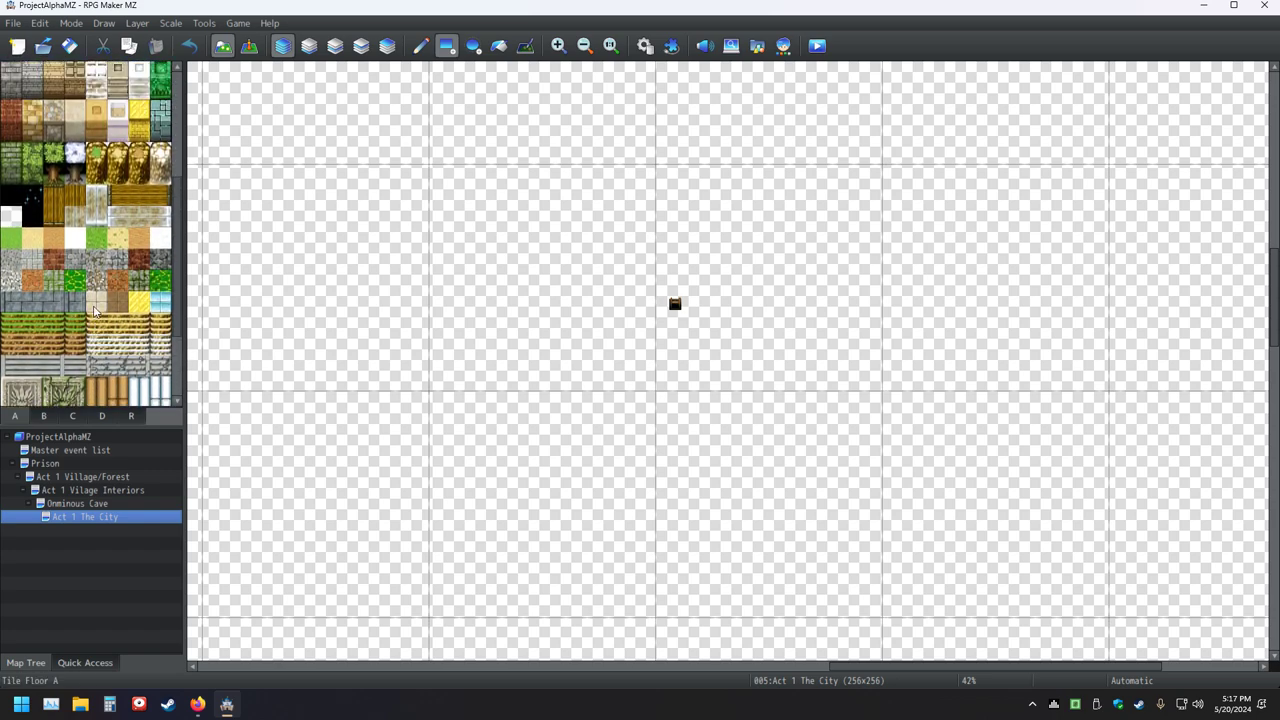
{"action": "scroll", "coordinate": [94, 313], "scroll_direction": "down", "scroll_amount": 1}
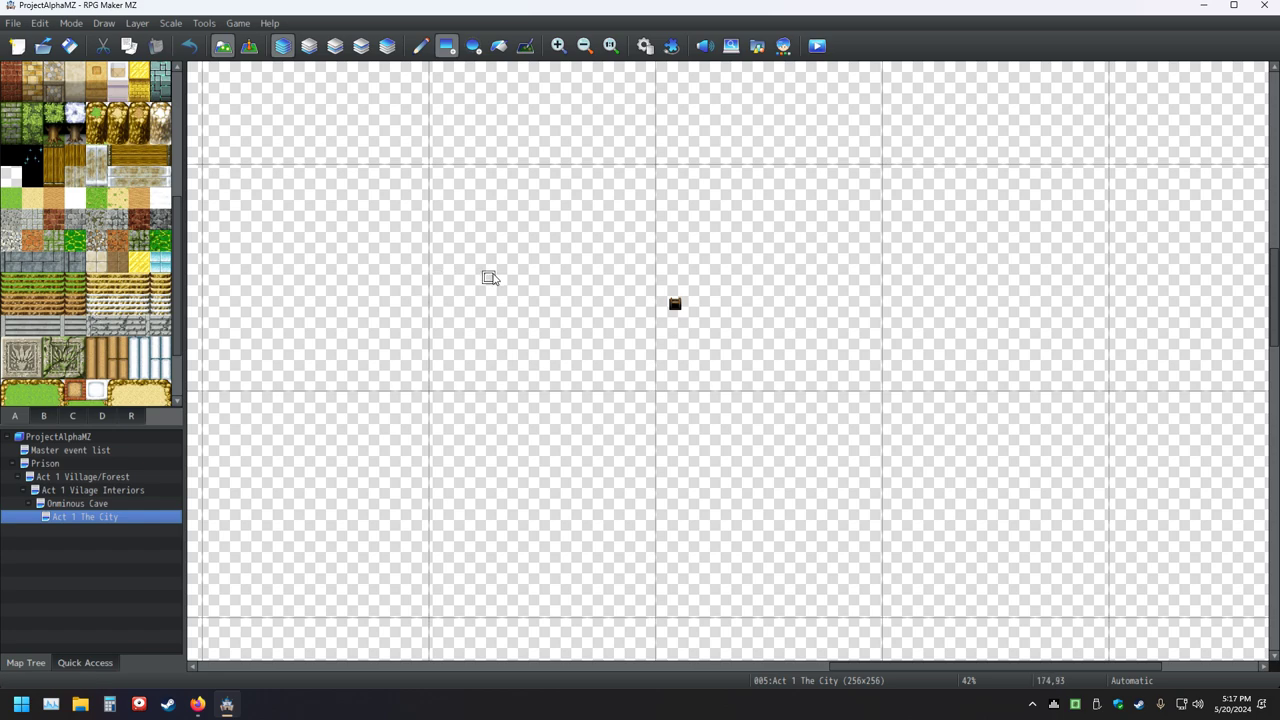
{"action": "scroll", "coordinate": [72, 203], "scroll_direction": "up", "scroll_amount": 5}
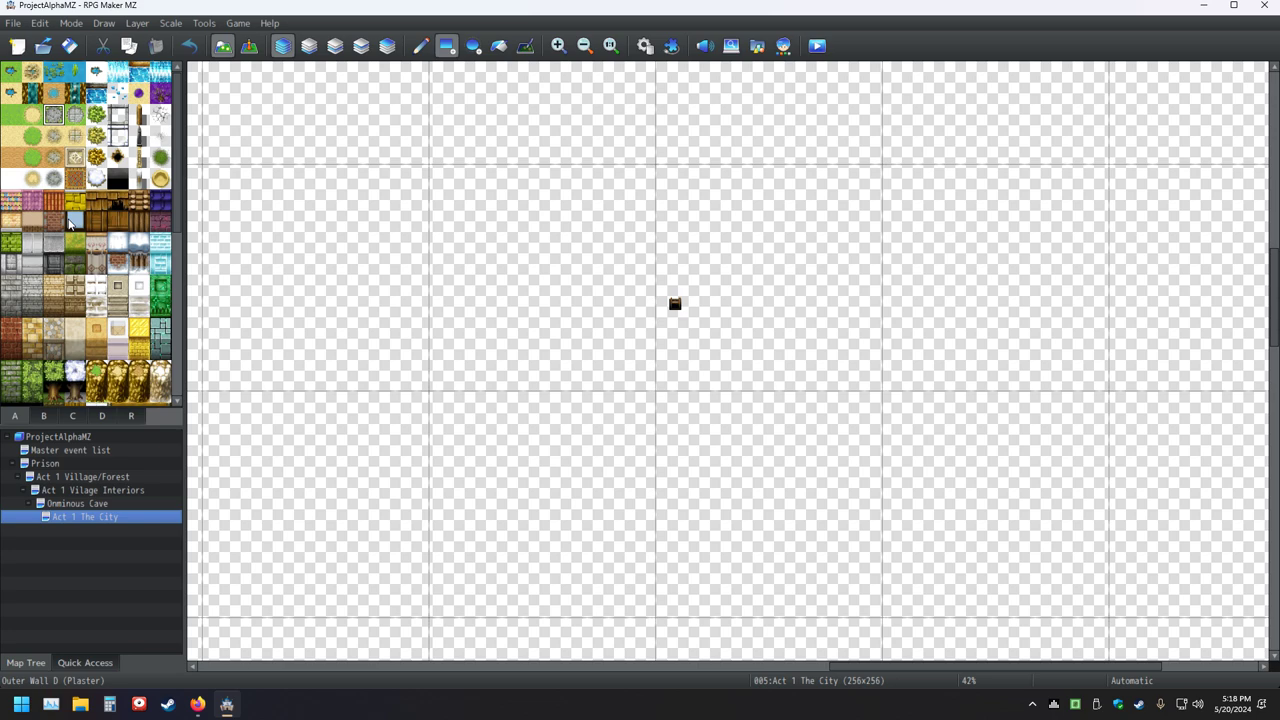
- Flood-fill the empty ground of the Act 1 The City map with the plain green grass tile
{"action": "left_click", "coordinate": [11, 115]}
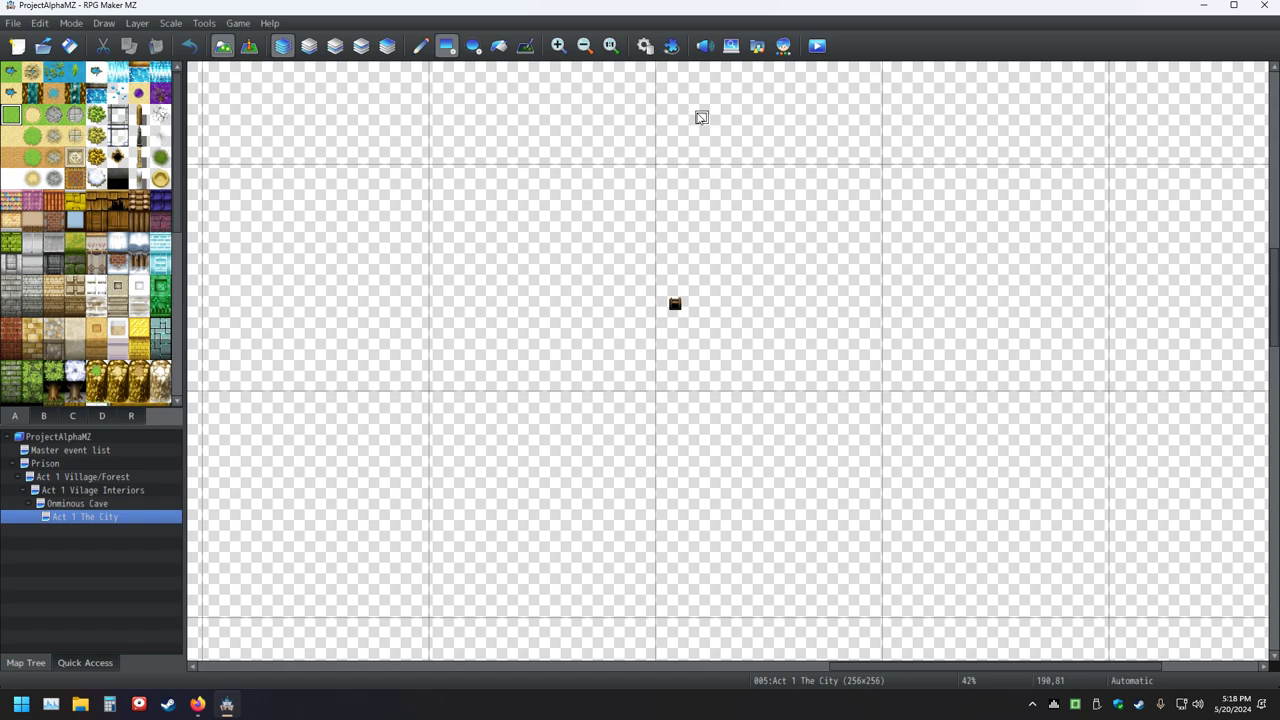
{"action": "left_click", "coordinate": [498, 45]}
{"action": "left_click", "coordinate": [519, 229]}
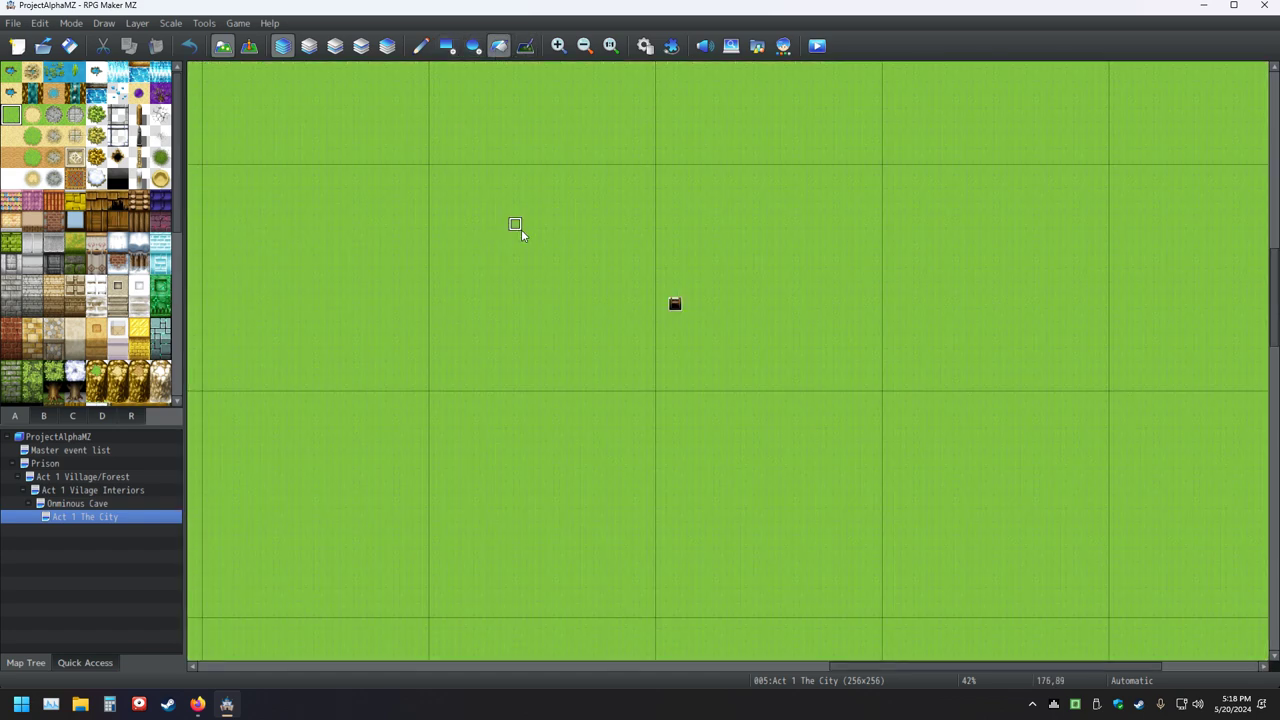
- Try flood-filling the dark entrance tile with grass, undoing it along with the ground fill and one repeat of that fill
{"action": "left_click", "coordinate": [69, 45]}
{"action": "scroll", "coordinate": [760, 360], "scroll_direction": "up", "scroll_amount": 3, "text": "ctrl"}
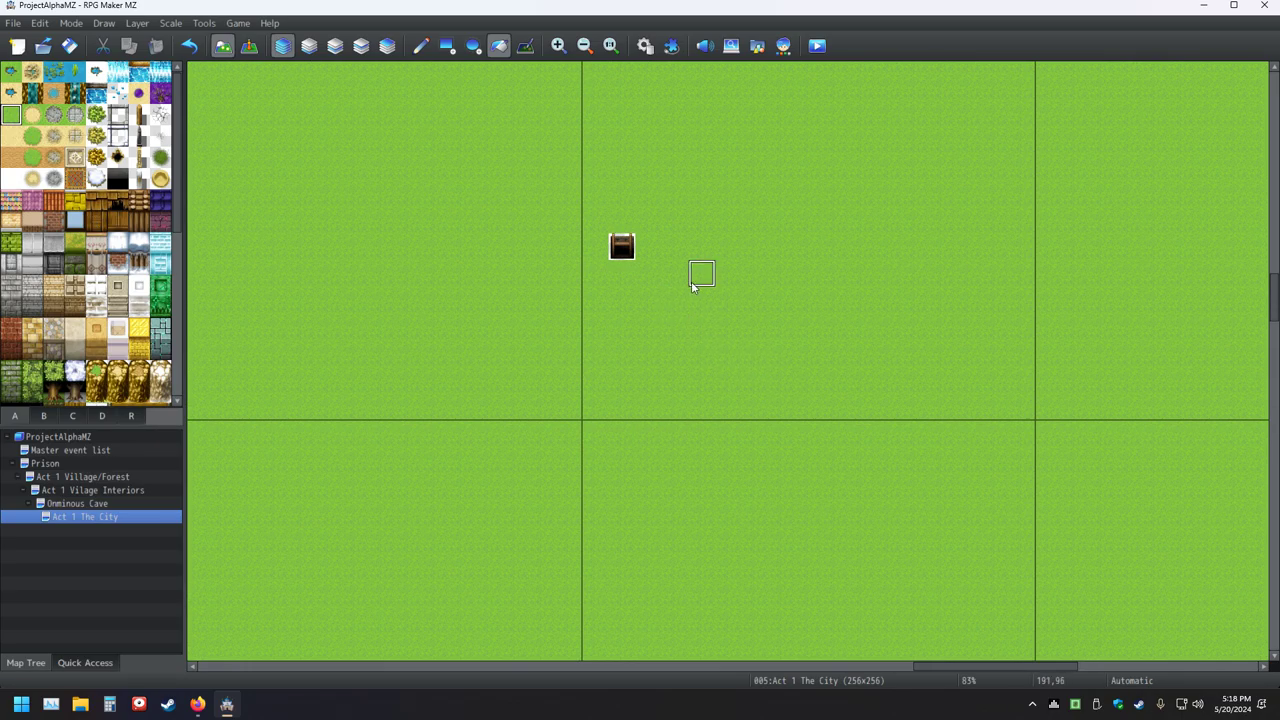
{"action": "left_click", "coordinate": [621, 248]}
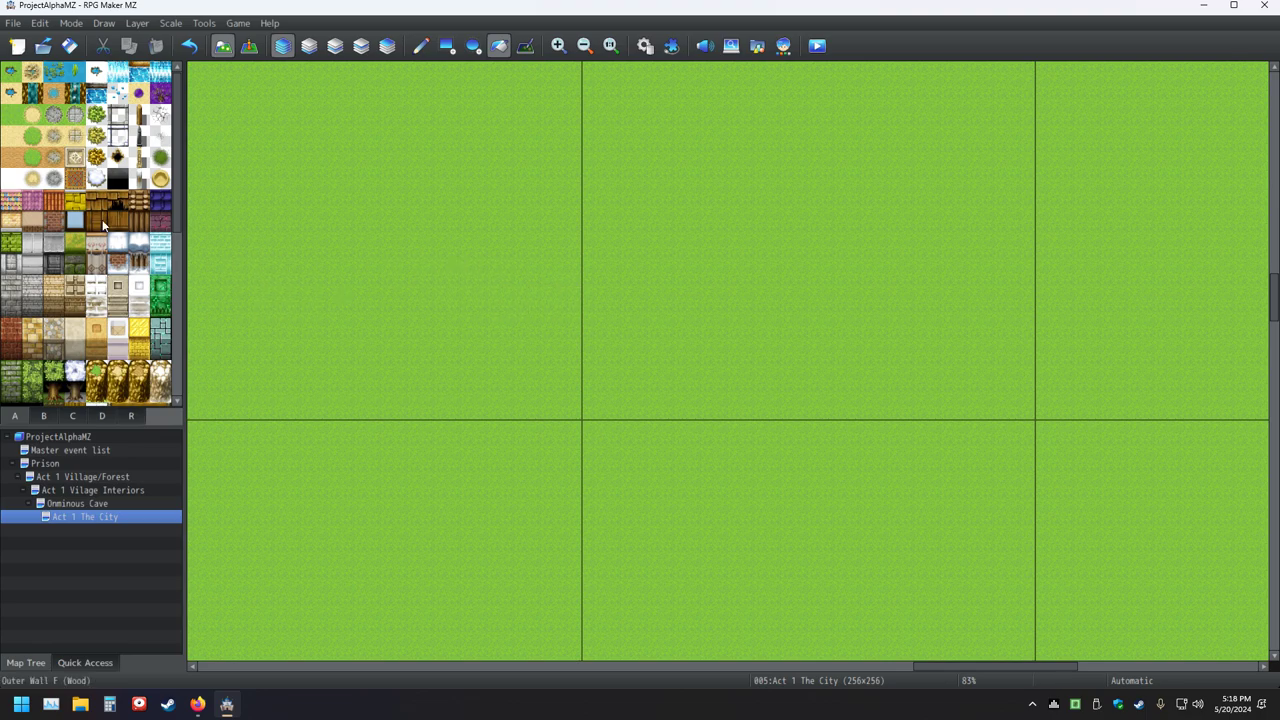
{"action": "scroll", "coordinate": [124, 335], "scroll_direction": "down", "scroll_amount": 1}
{"action": "scroll", "coordinate": [124, 338], "scroll_direction": "down", "scroll_amount": 1}
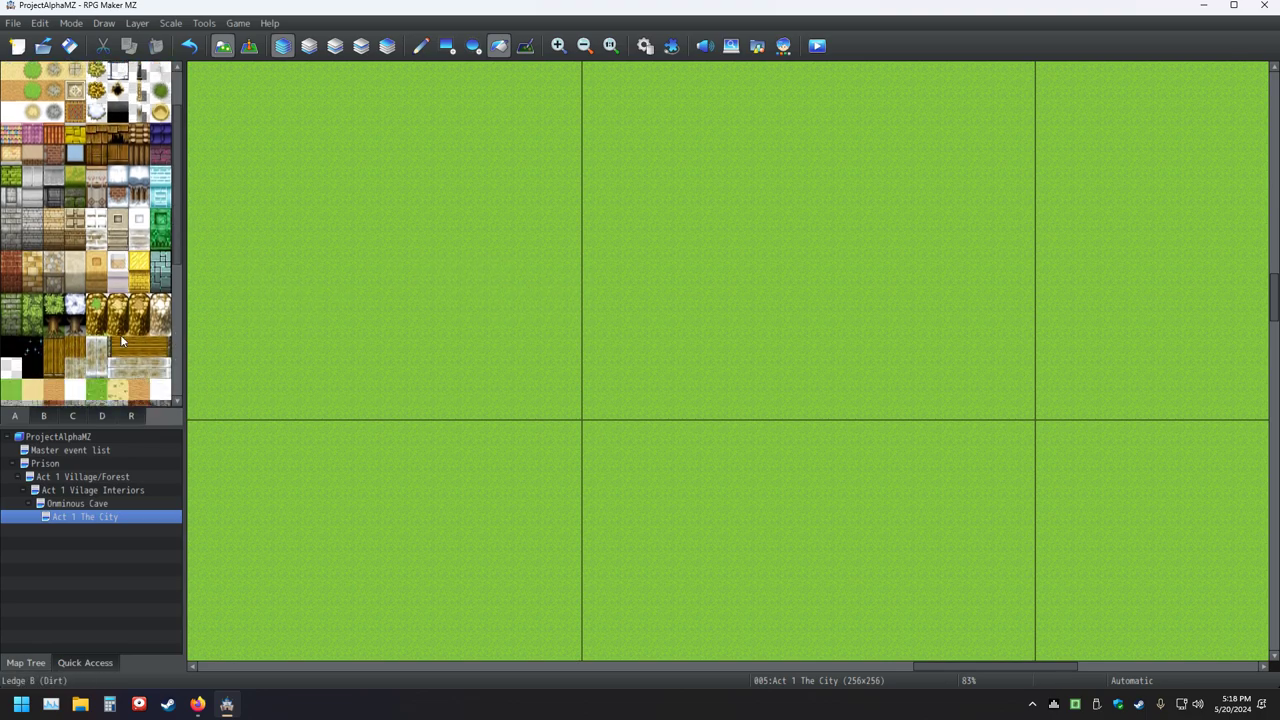
{"action": "key", "text": "ctrl+z"}
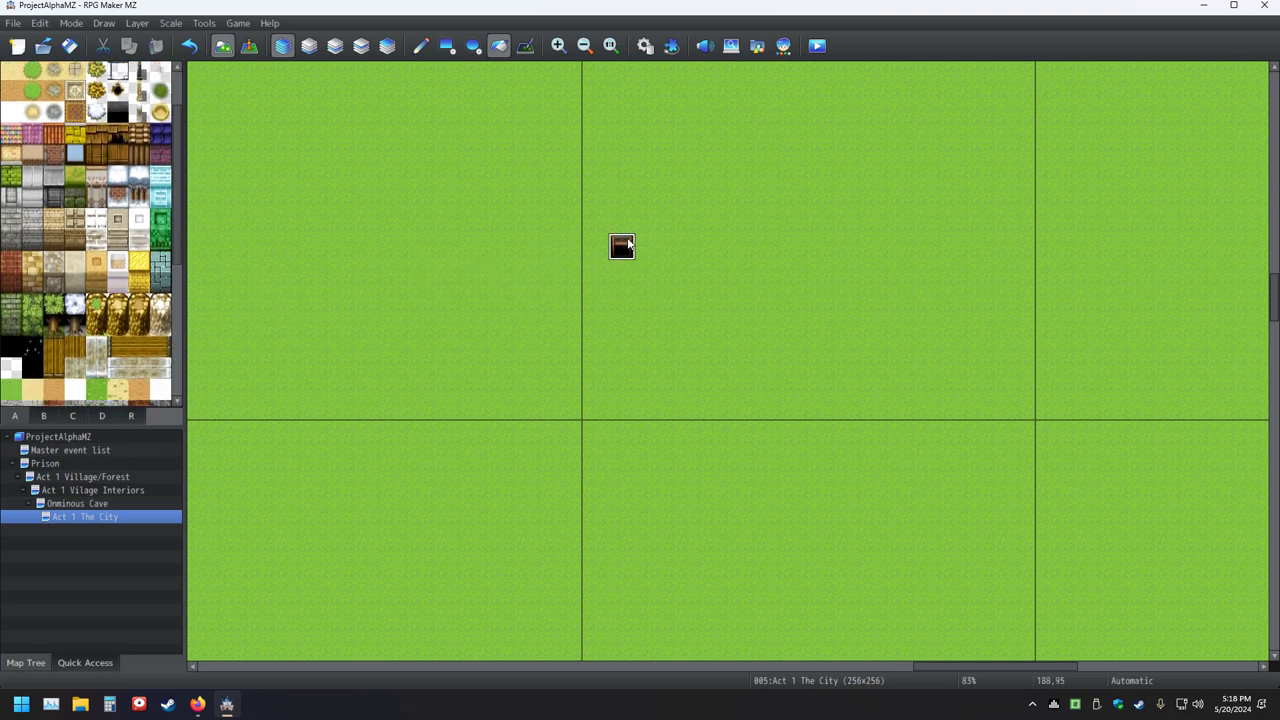
{"action": "key", "text": "ctrl+z"}
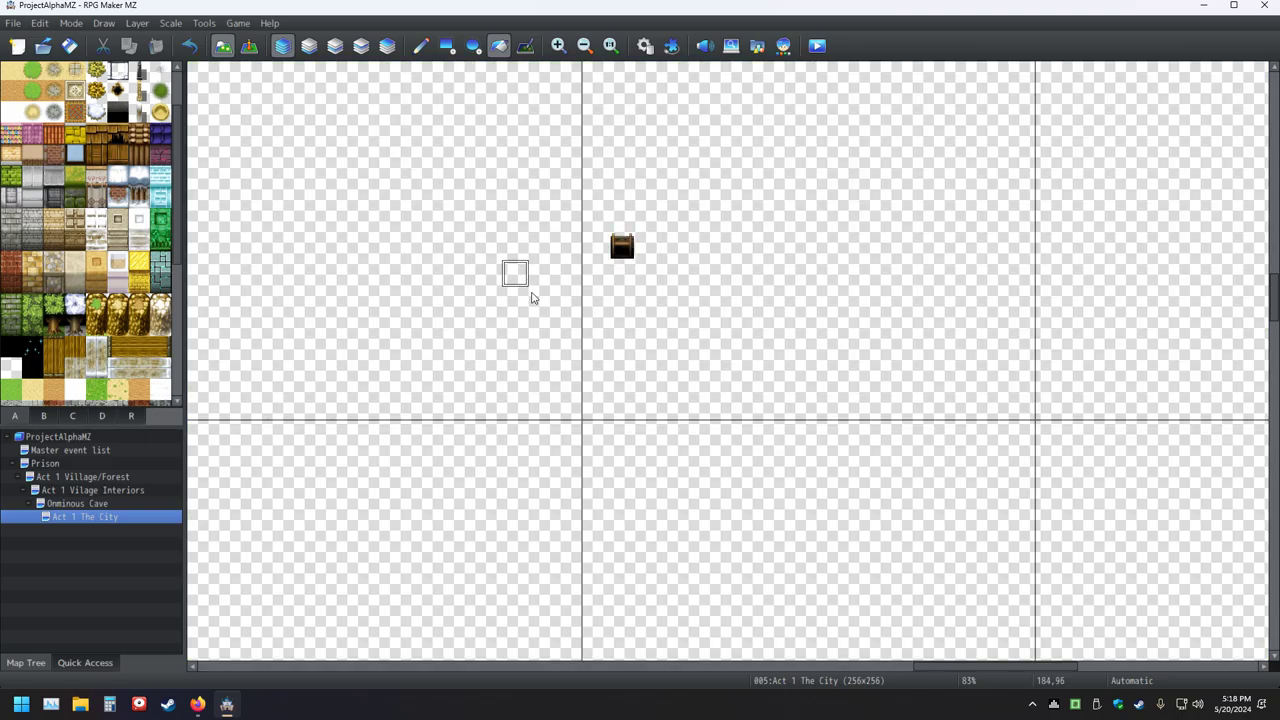
{"action": "left_click", "coordinate": [312, 166]}
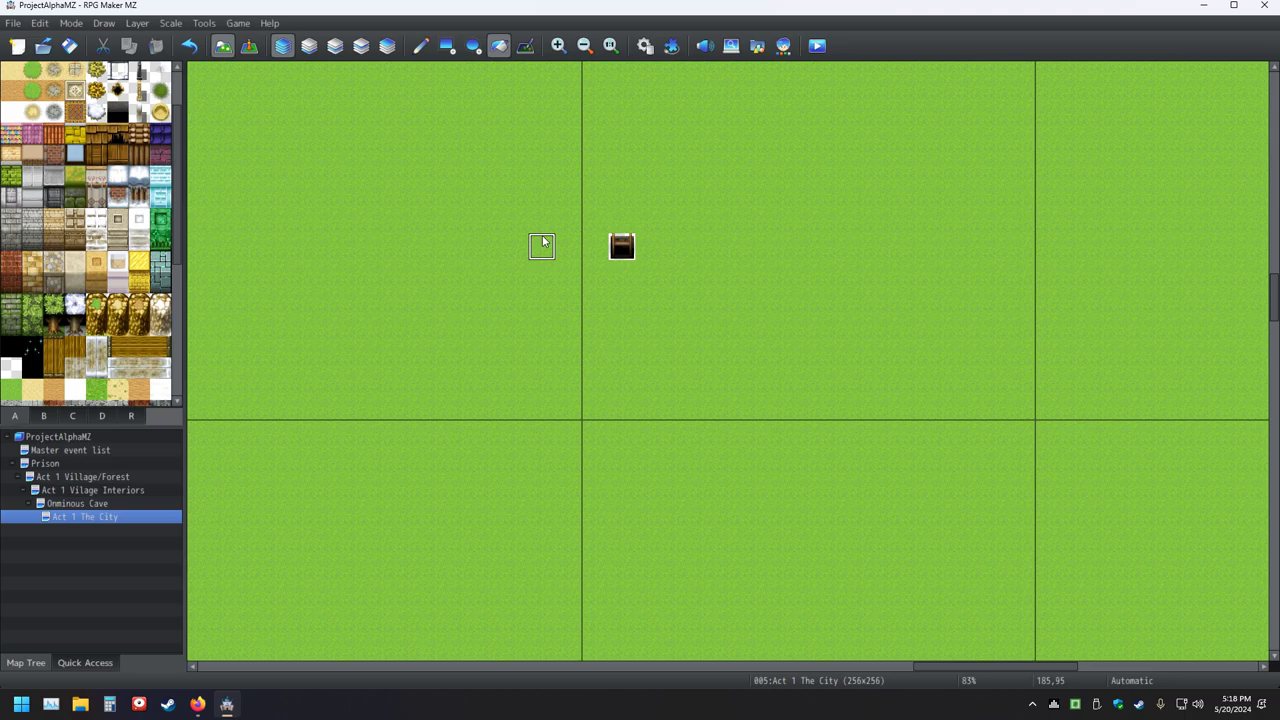
{"action": "key", "text": "ctrl+z"}
- Flood-fill the empty ground with plain green grass again and replace the dark entrance tile with grass
{"action": "left_click", "coordinate": [676, 249]}
{"action": "left_click", "coordinate": [69, 45]}
{"action": "left_click", "coordinate": [620, 248]}
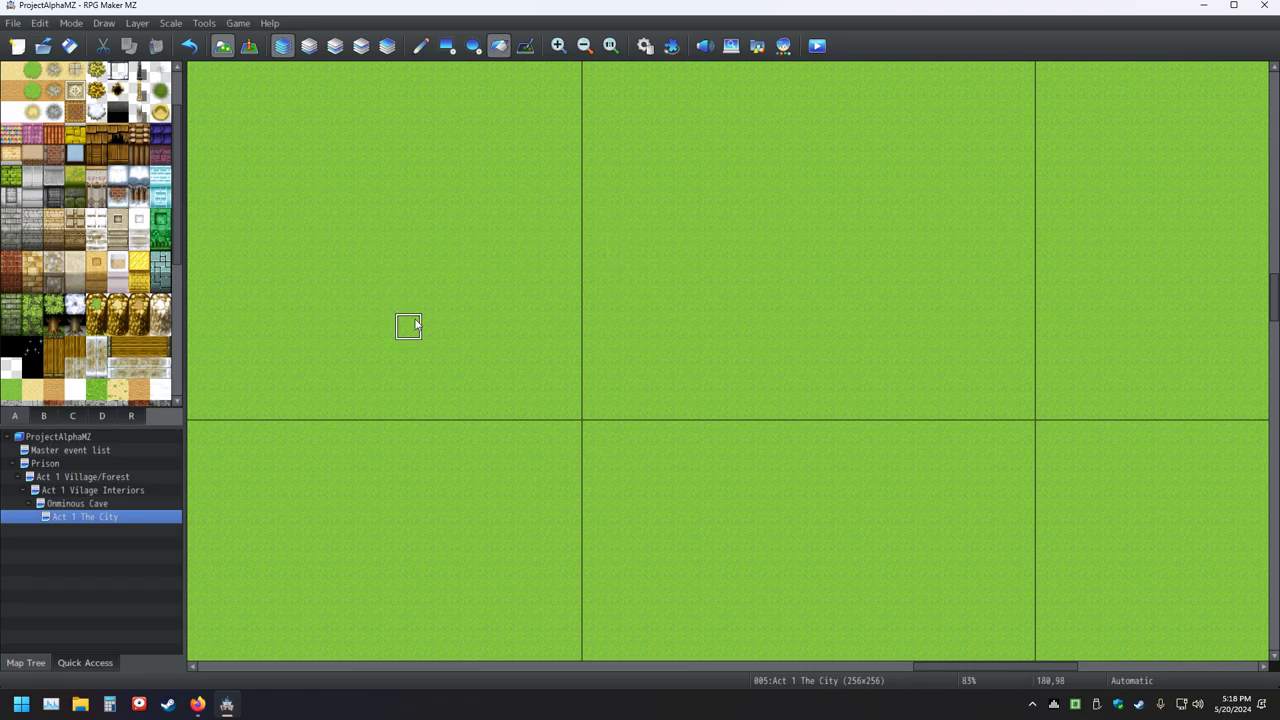
- Place a single dark entrance tile from tileset B on the grass at map position 188,95 and save the project
{"action": "left_click", "coordinate": [72, 415]}
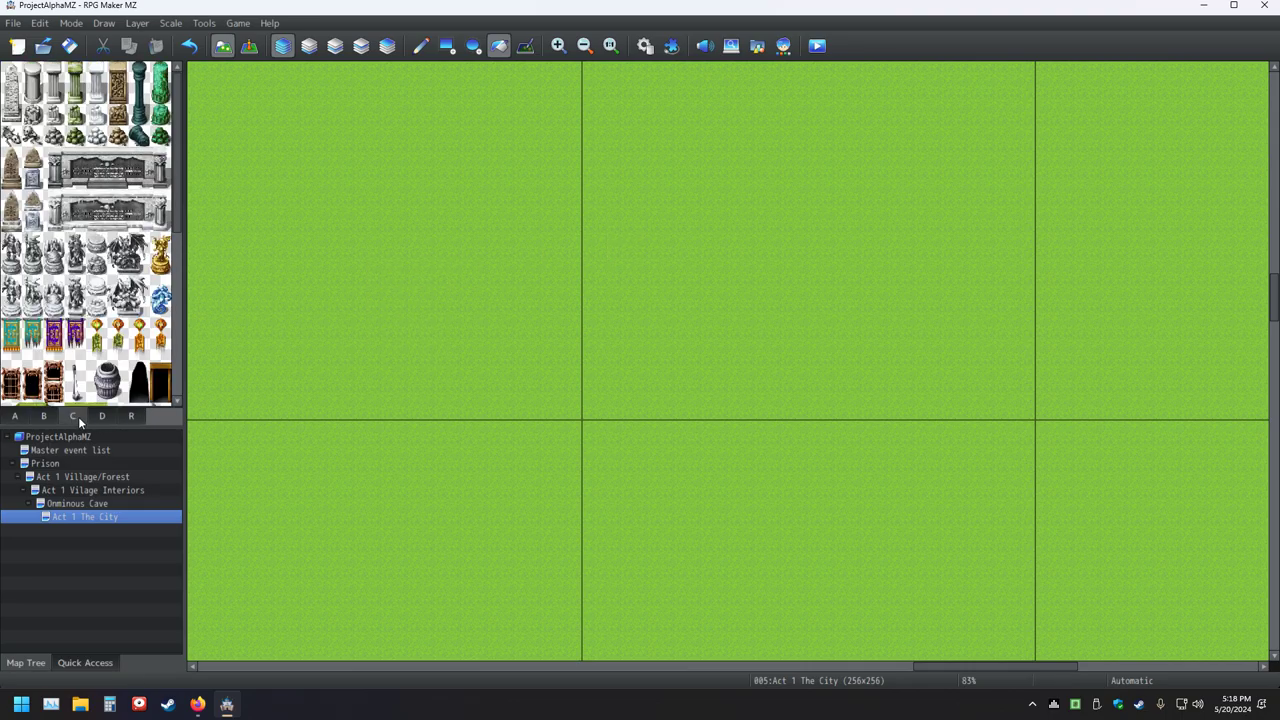
{"action": "scroll", "coordinate": [100, 327], "scroll_direction": "down", "scroll_amount": 5}
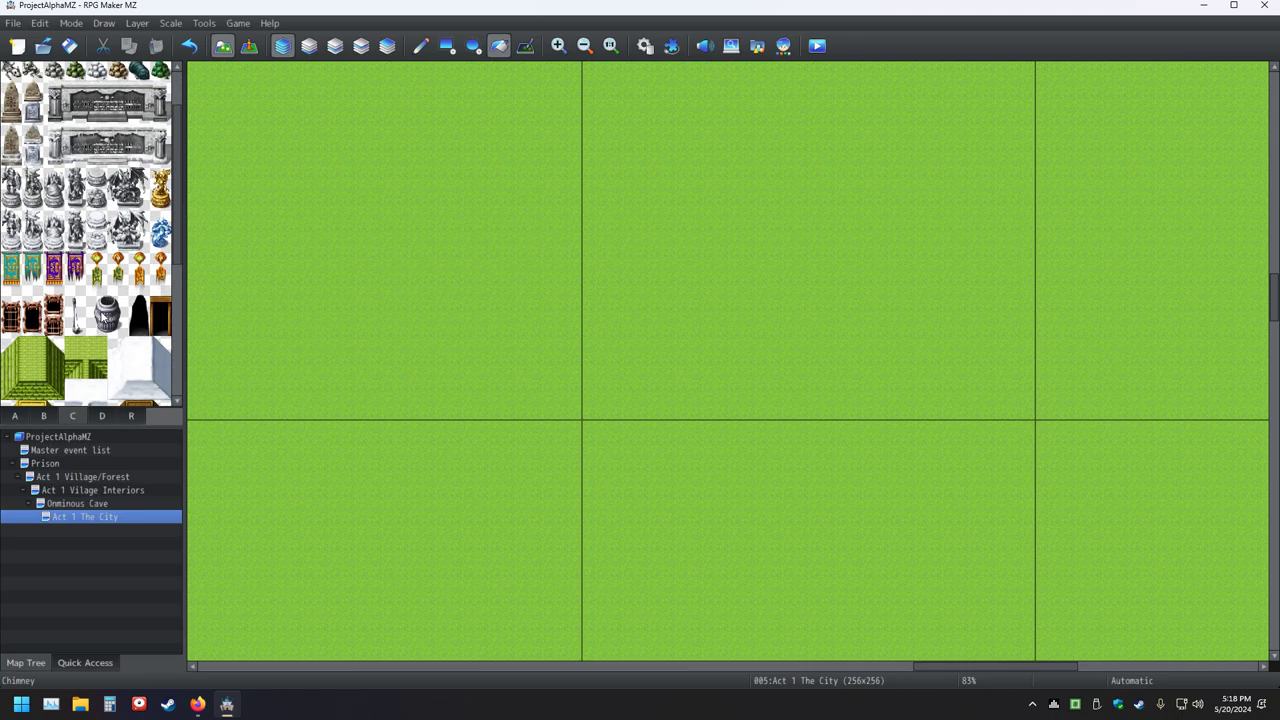
{"action": "left_click", "coordinate": [43, 415]}
{"action": "left_click", "coordinate": [53, 178]}
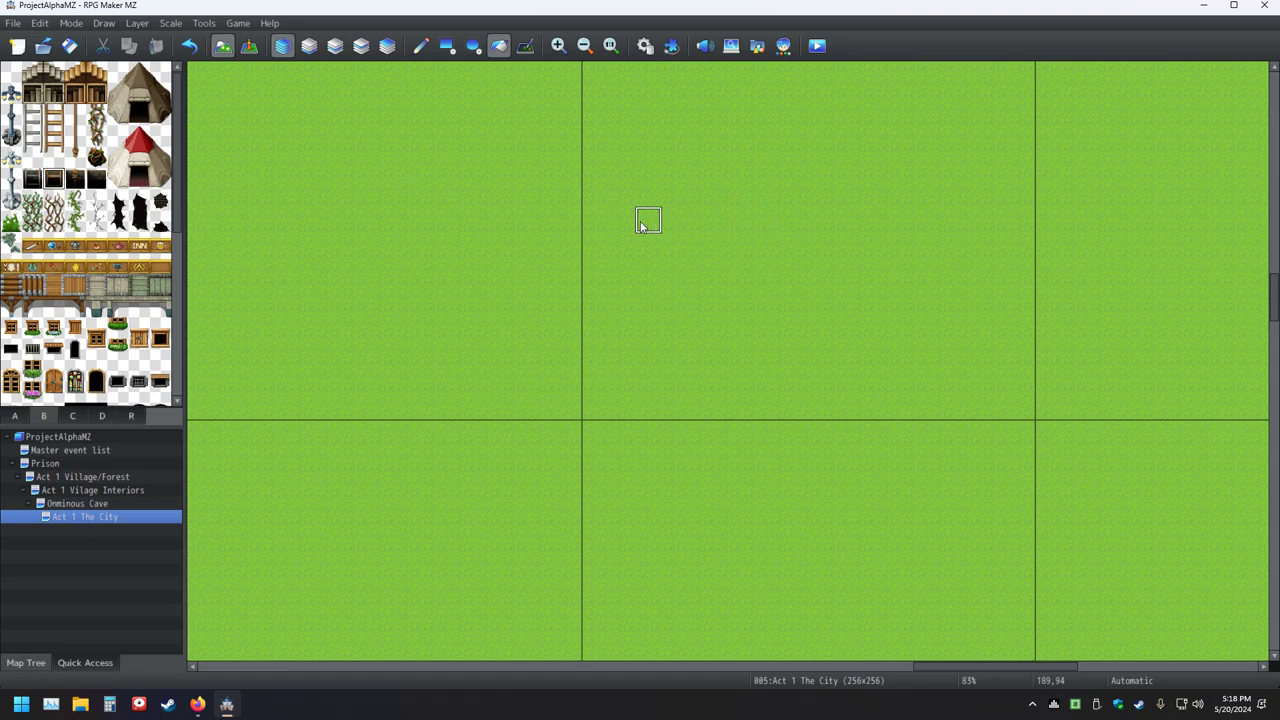
{"action": "left_click", "coordinate": [614, 240]}
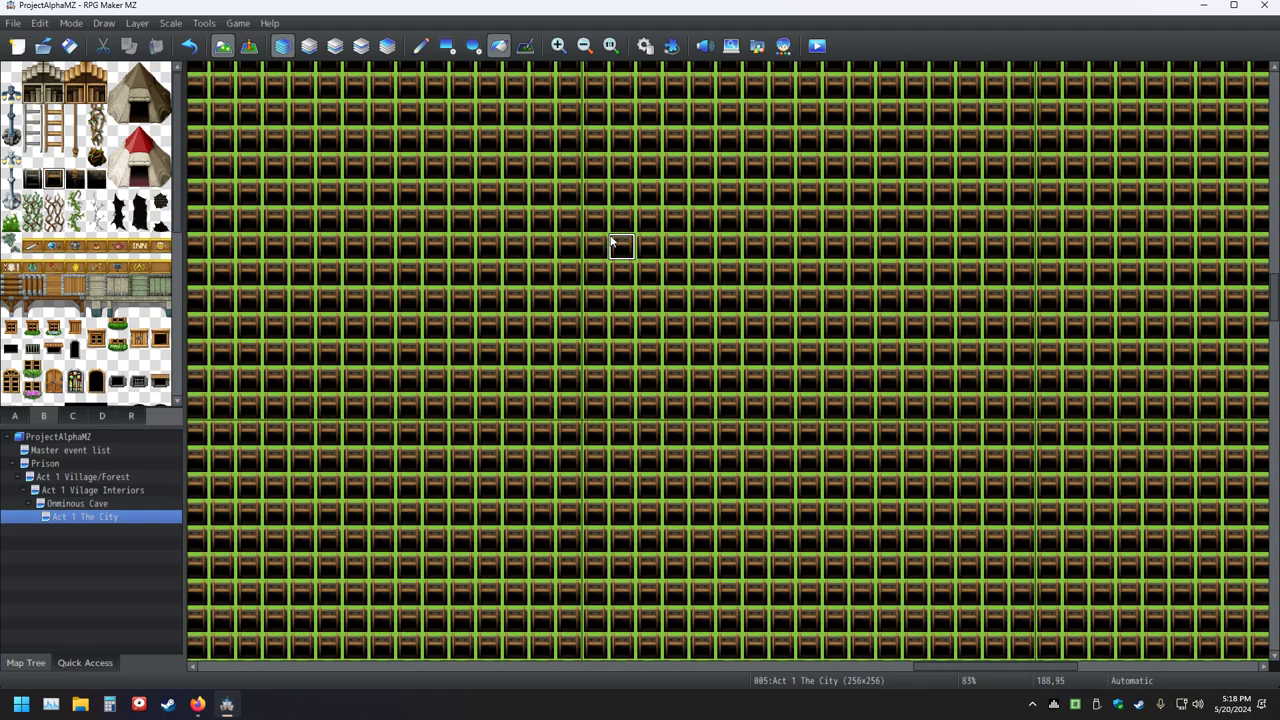
{"action": "left_click", "coordinate": [189, 46]}
{"action": "left_click", "coordinate": [421, 46]}
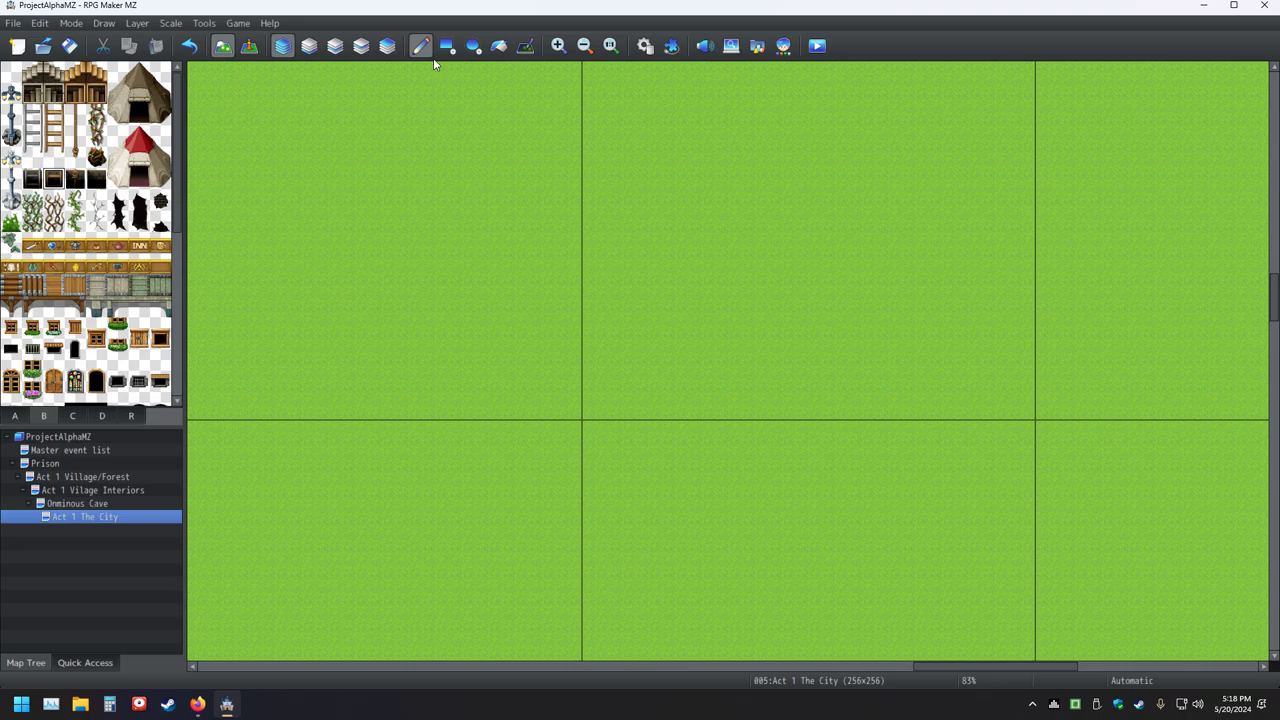
{"action": "left_click", "coordinate": [614, 250]}
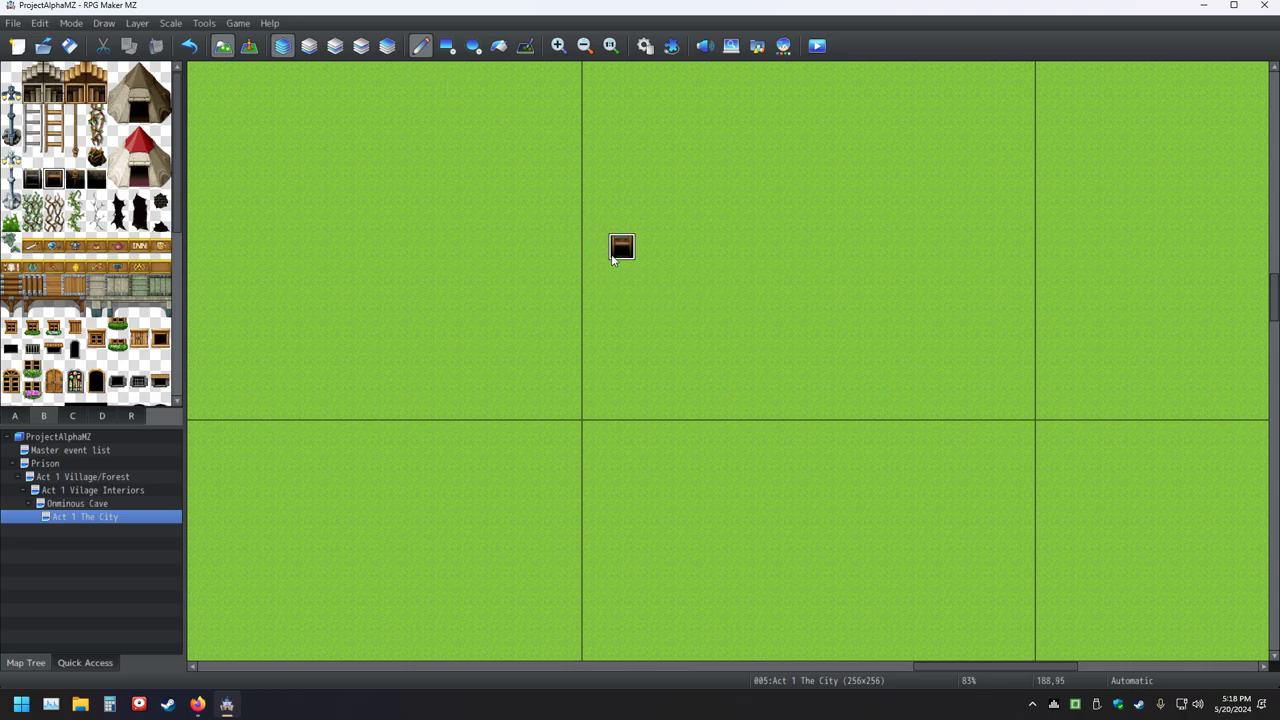
{"action": "key", "text": "ctrl+s"}
- Look through the B tileset for doors, windows, plants, trees and crates suitable for the city map
{"action": "scroll", "coordinate": [601, 327], "scroll_direction": "down", "scroll_amount": 2, "text": "ctrl"}
{"action": "scroll", "coordinate": [601, 327], "scroll_direction": "down", "scroll_amount": 2, "text": "ctrl"}
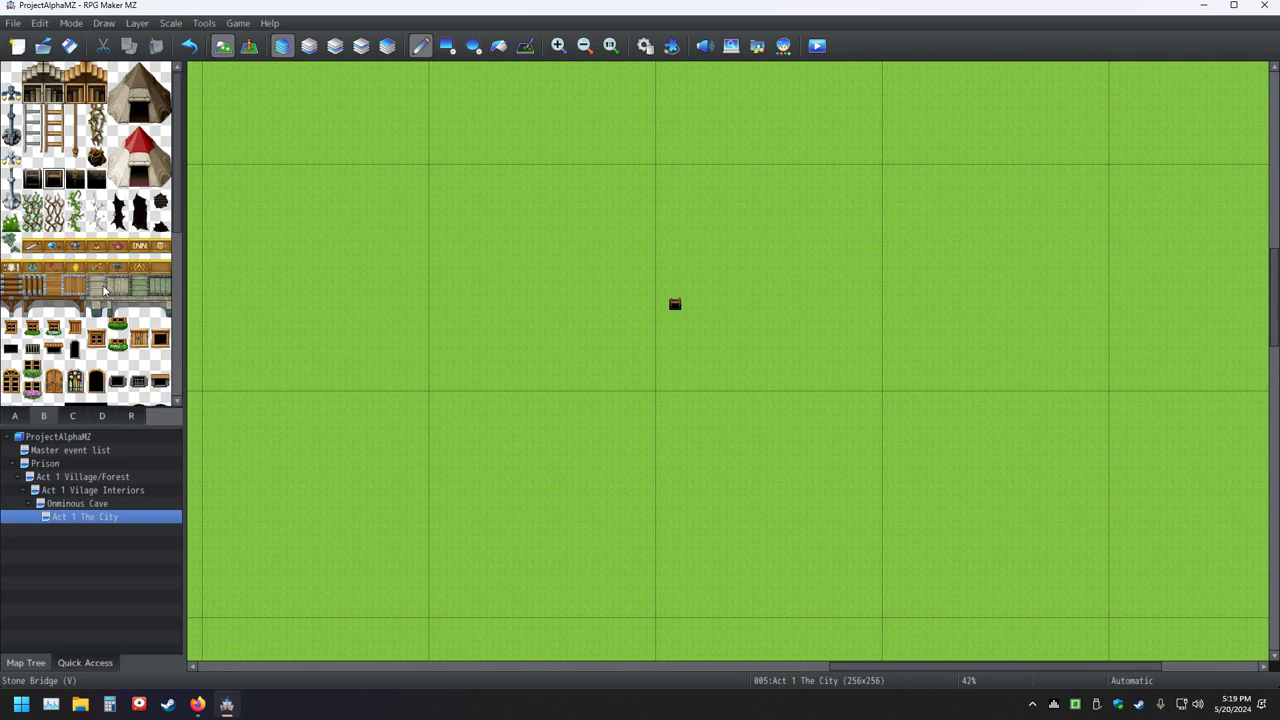
{"action": "scroll", "coordinate": [103, 286], "scroll_direction": "down", "scroll_amount": 2}
{"action": "scroll", "coordinate": [102, 286], "scroll_direction": "down", "scroll_amount": 2}
{"action": "scroll", "coordinate": [101, 288], "scroll_direction": "down", "scroll_amount": 3}
{"action": "scroll", "coordinate": [99, 289], "scroll_direction": "down", "scroll_amount": 3}
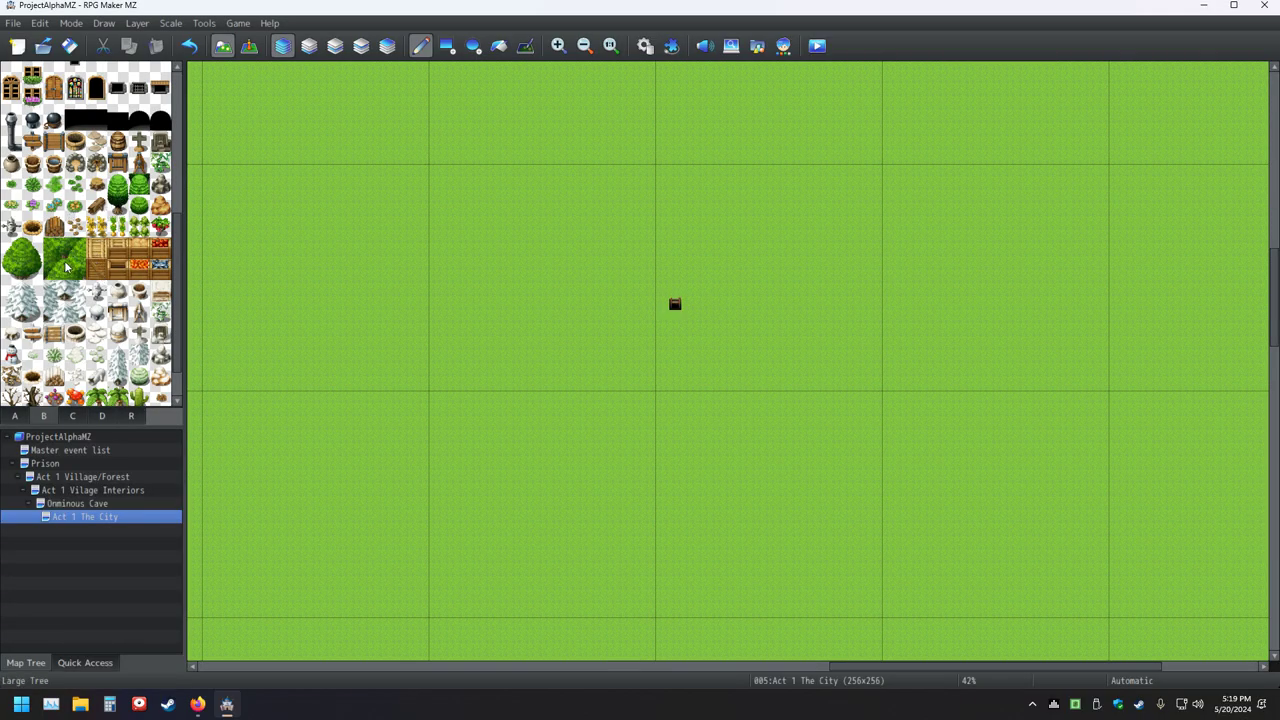
{"action": "scroll", "coordinate": [75, 262], "scroll_direction": "down", "scroll_amount": 2}
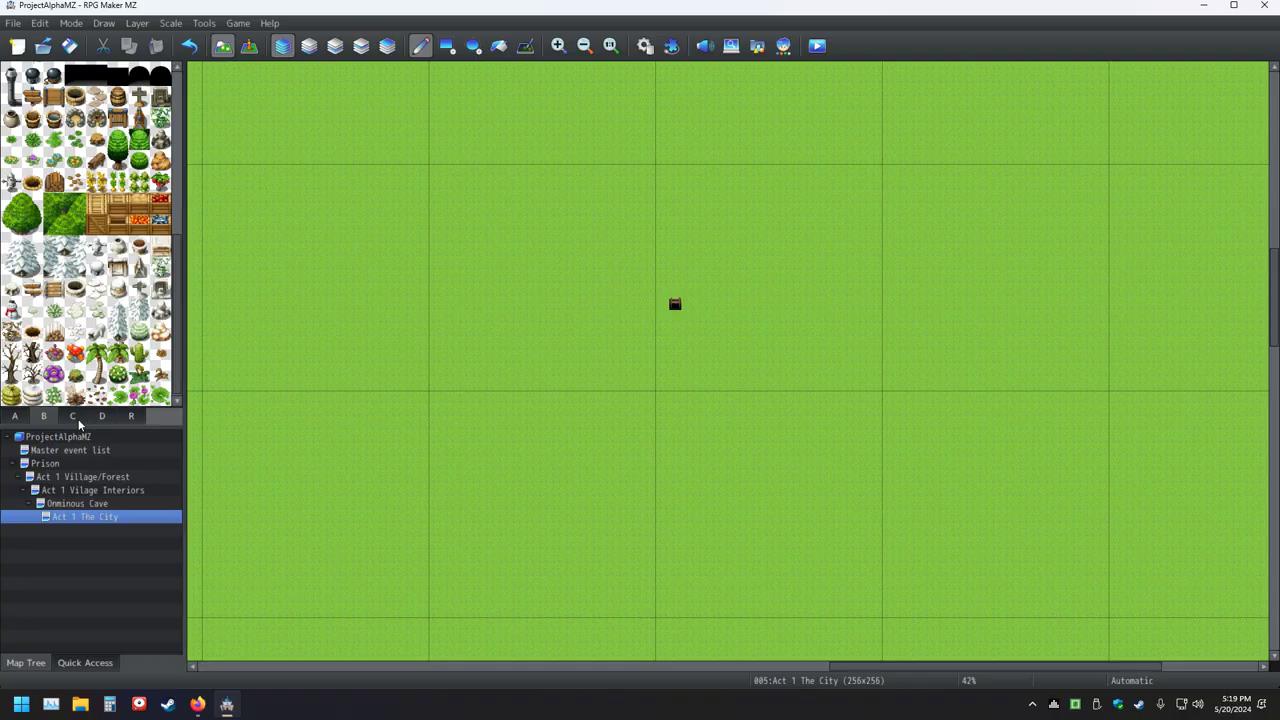
{"action": "scroll", "coordinate": [112, 345], "scroll_direction": "up", "scroll_amount": 2}
{"action": "scroll", "coordinate": [112, 345], "scroll_direction": "up", "scroll_amount": 6}
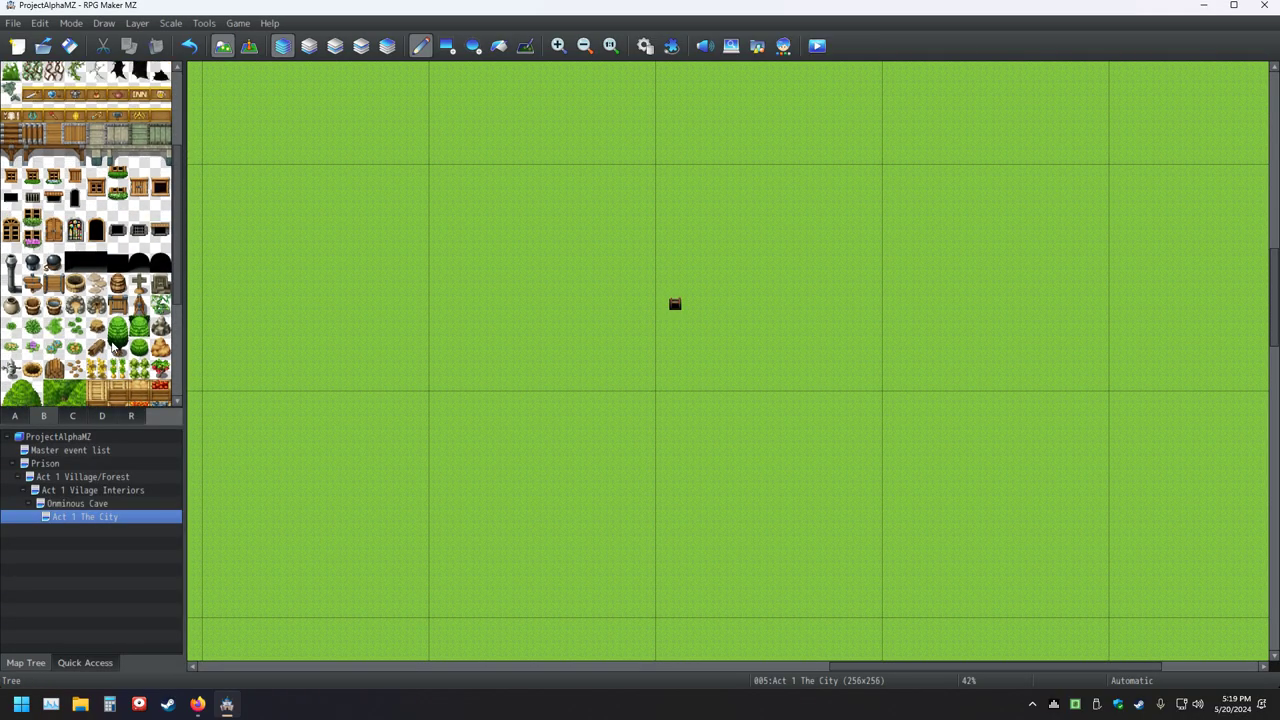
- Examine the lake, cliffs, waterfall and ruined house on the Act 1 Village/Forest map for reference
{"action": "left_click", "coordinate": [87, 478]}
{"action": "middle_click", "coordinate": [665, 384]}
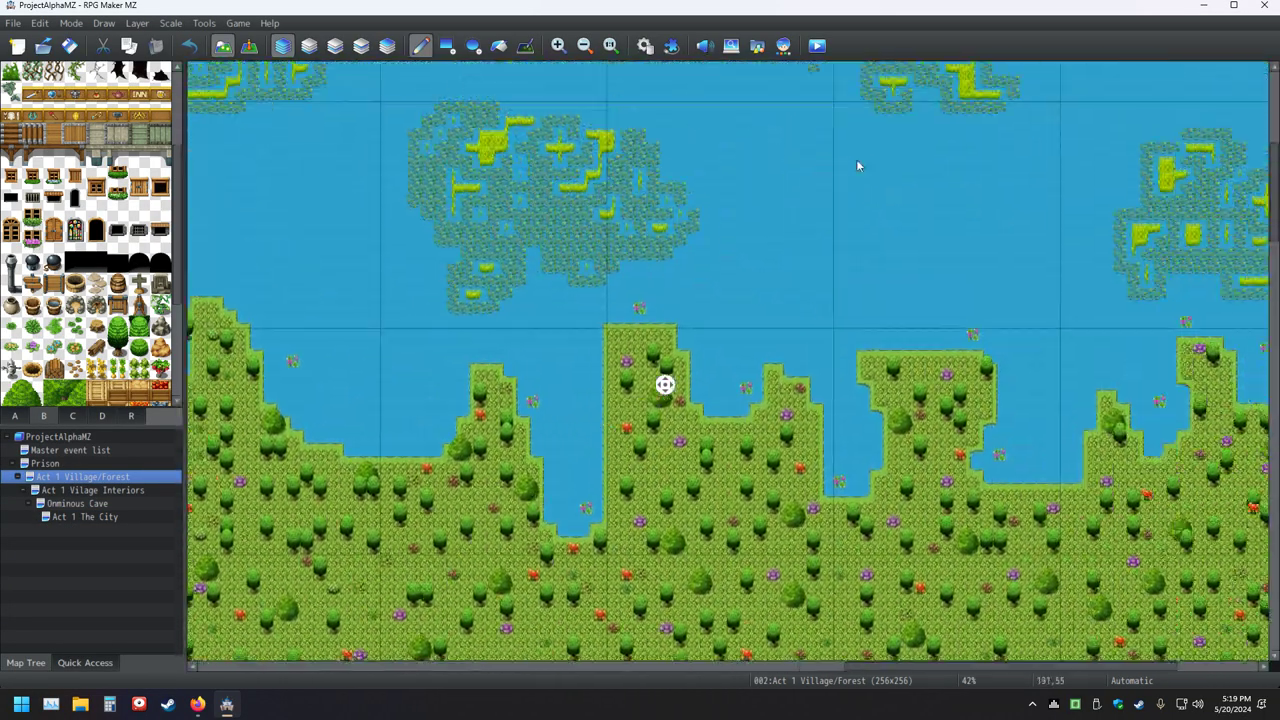
{"action": "middle_click", "coordinate": [629, 451]}
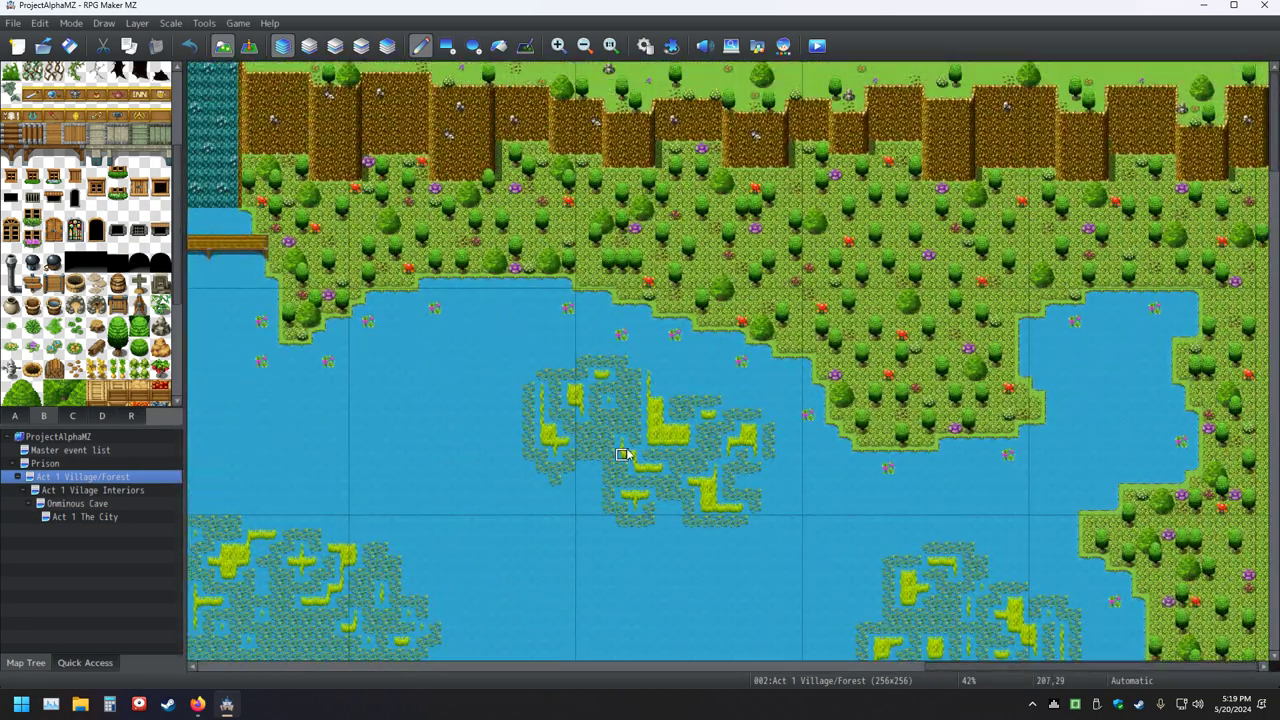
{"action": "middle_click", "coordinate": [574, 466]}
{"action": "middle_click", "coordinate": [441, 478]}
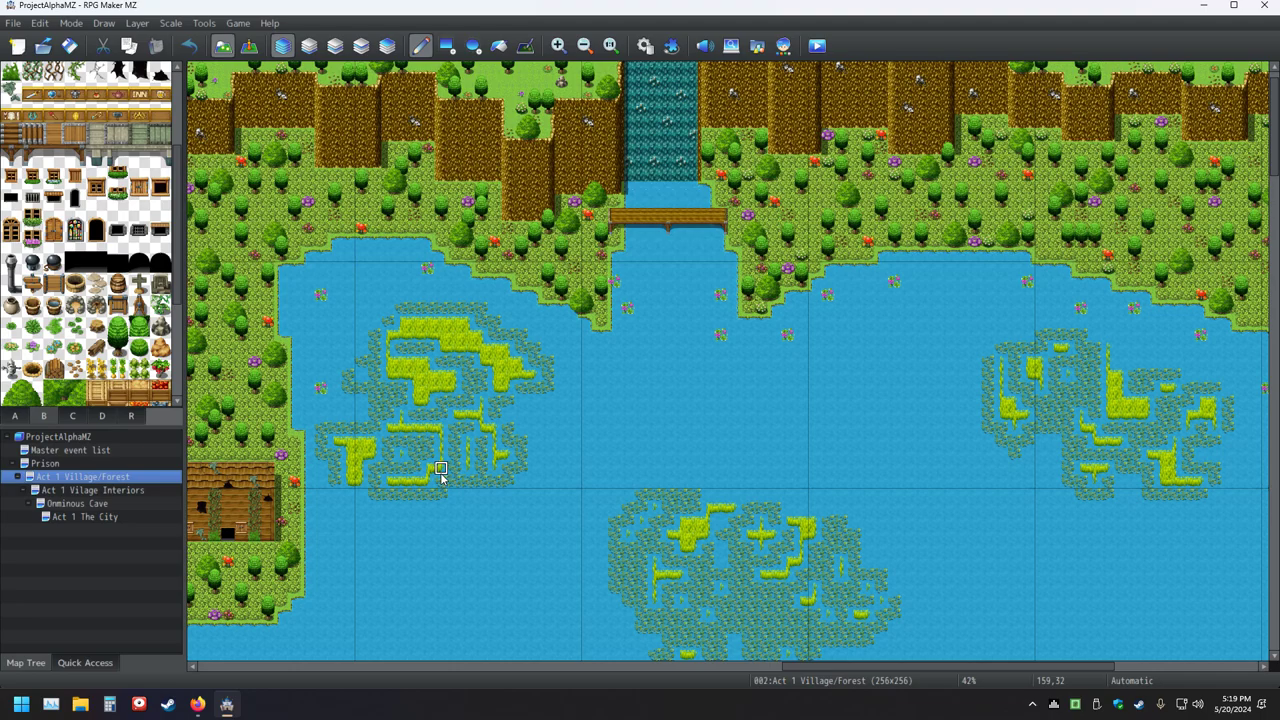
{"action": "middle_click", "coordinate": [642, 363]}
{"action": "middle_click", "coordinate": [529, 366]}
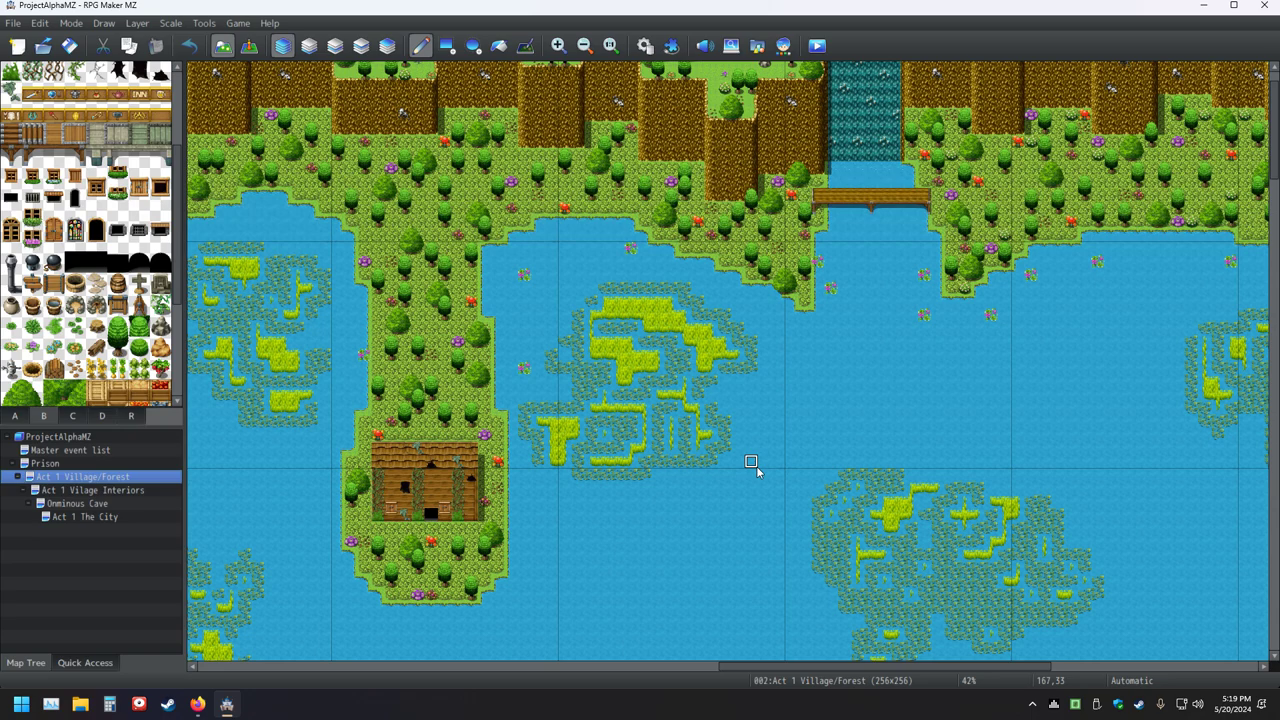
{"action": "left_click", "coordinate": [69, 45]}
- Add the comment "Make a water map after the city map" to the Ideas/Possible Changes event on the Master event list map
{"action": "left_click", "coordinate": [55, 451]}
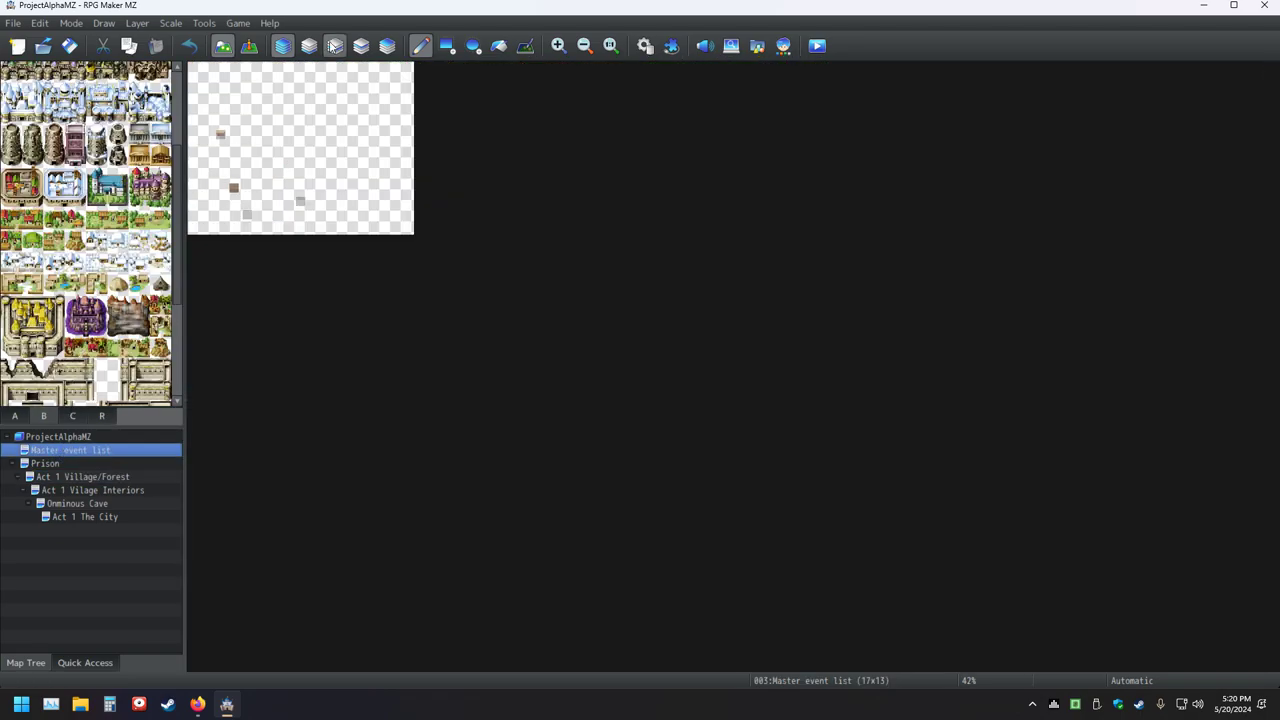
{"action": "left_click", "coordinate": [245, 52]}
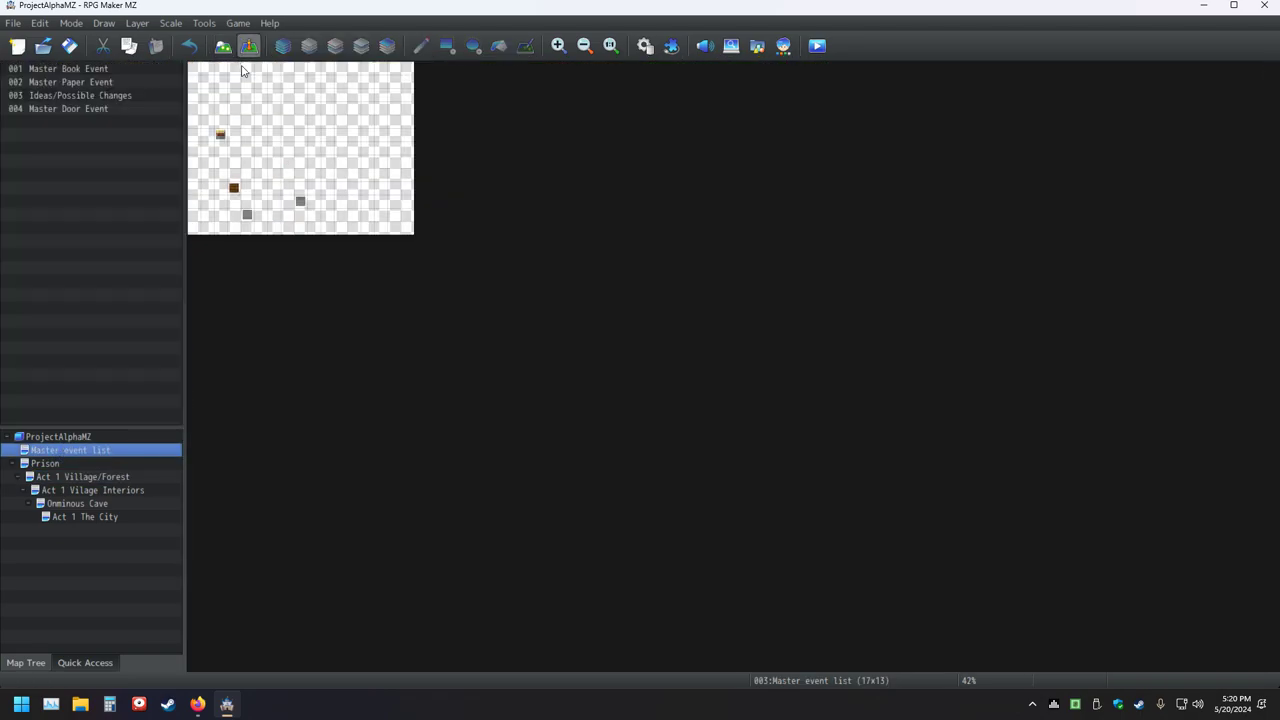
{"action": "double_click", "coordinate": [94, 93]}
{"action": "scroll", "coordinate": [702, 316], "scroll_direction": "down", "scroll_amount": 5}
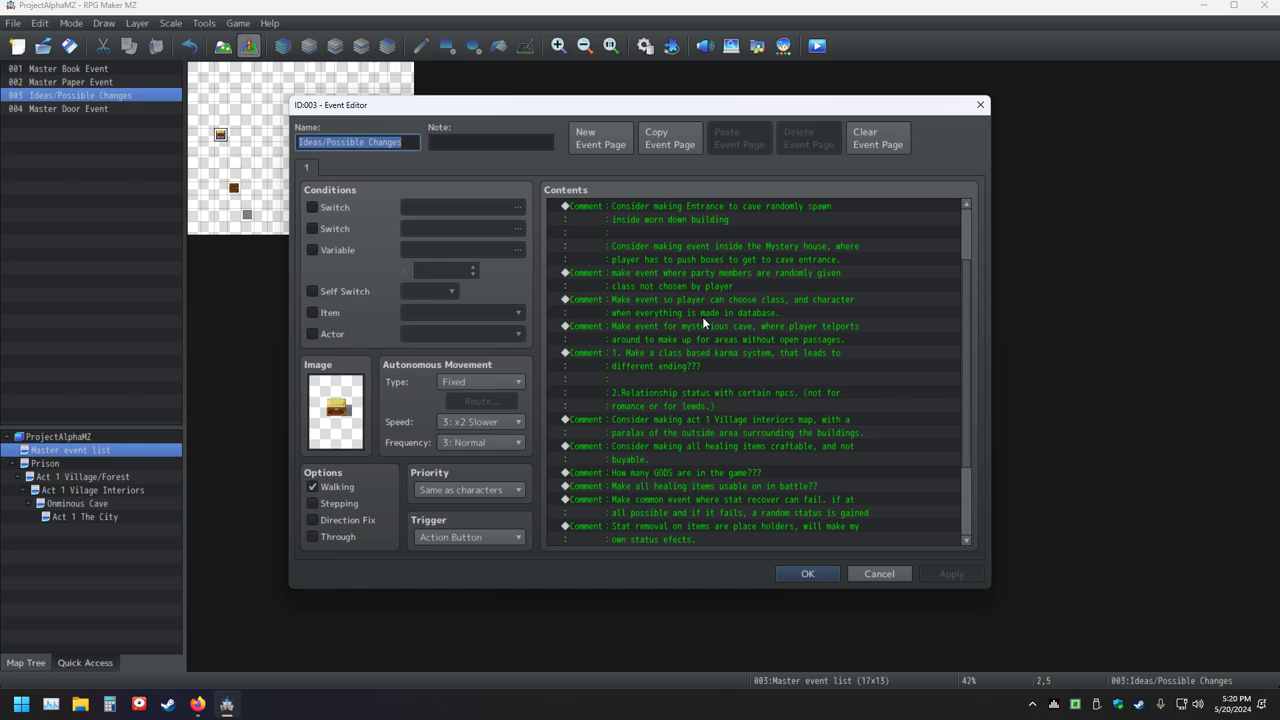
{"action": "double_click", "coordinate": [612, 536]}
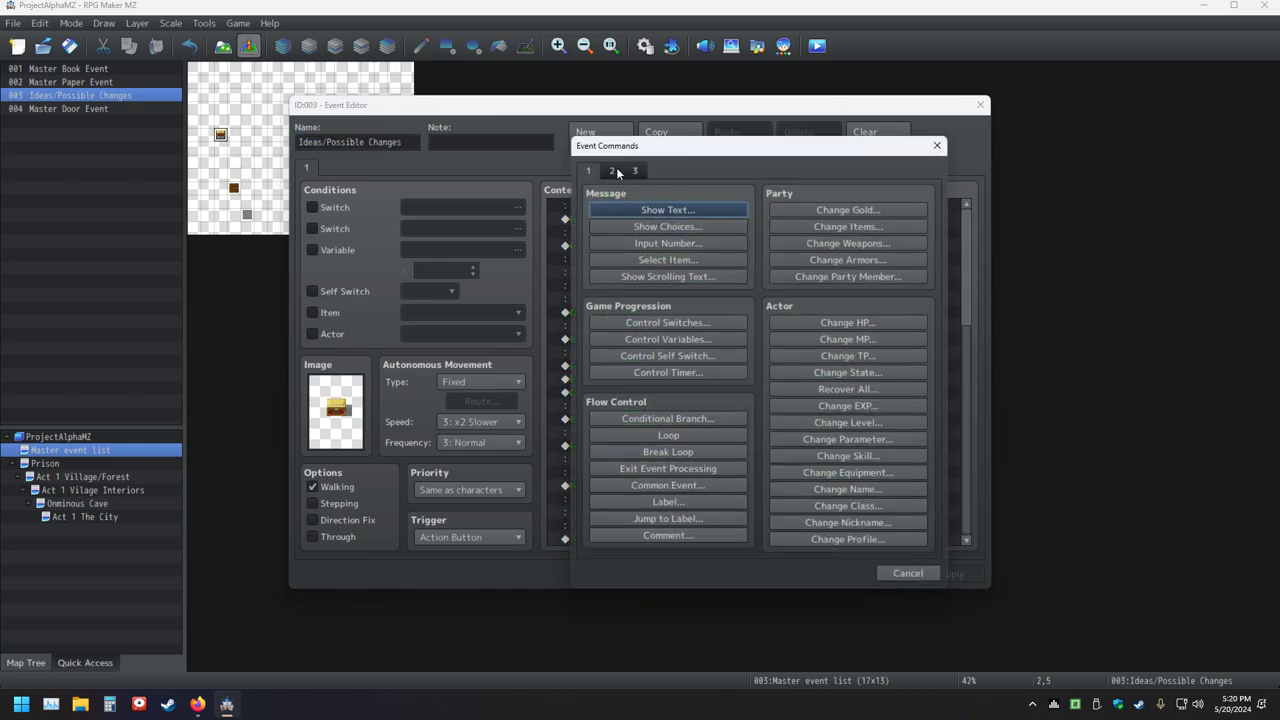
{"action": "left_click", "coordinate": [717, 534]}
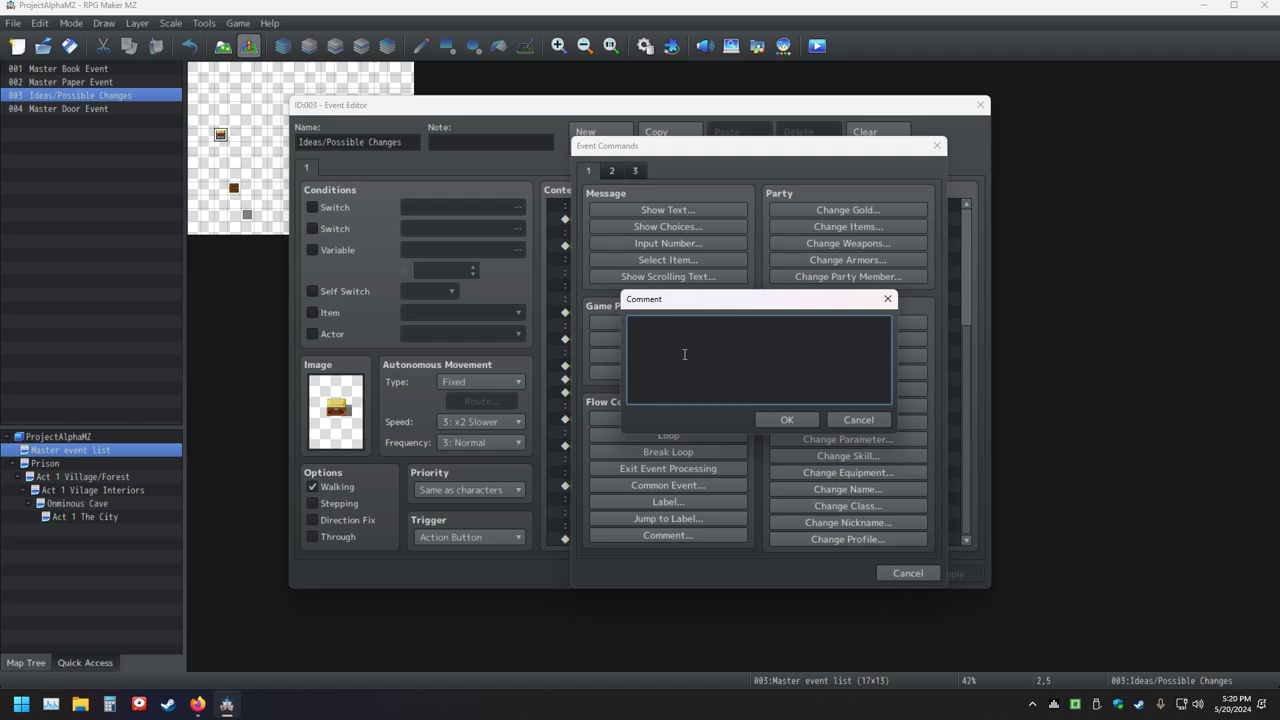
{"action": "type", "text": "Make a water map after th"}
{"action": "type", "text": "ty map"}
{"action": "key", "text": "ctrl+Return"}
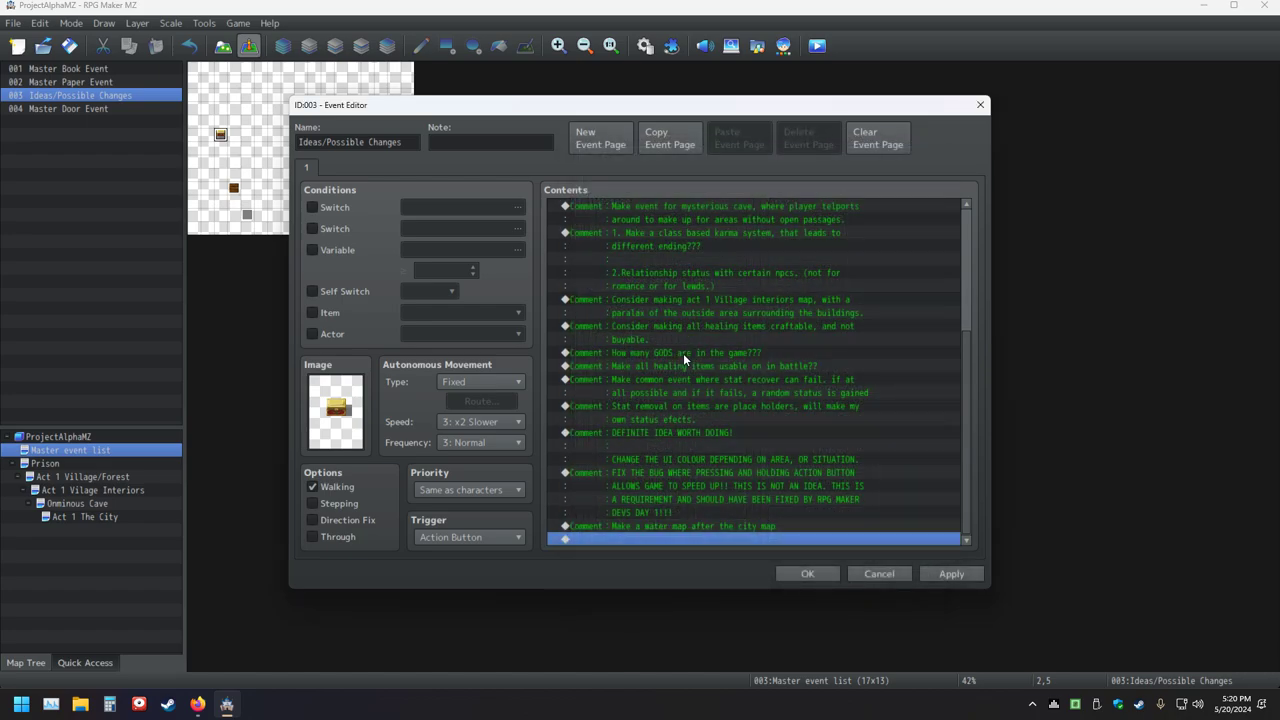
{"action": "left_click", "coordinate": [812, 578]}
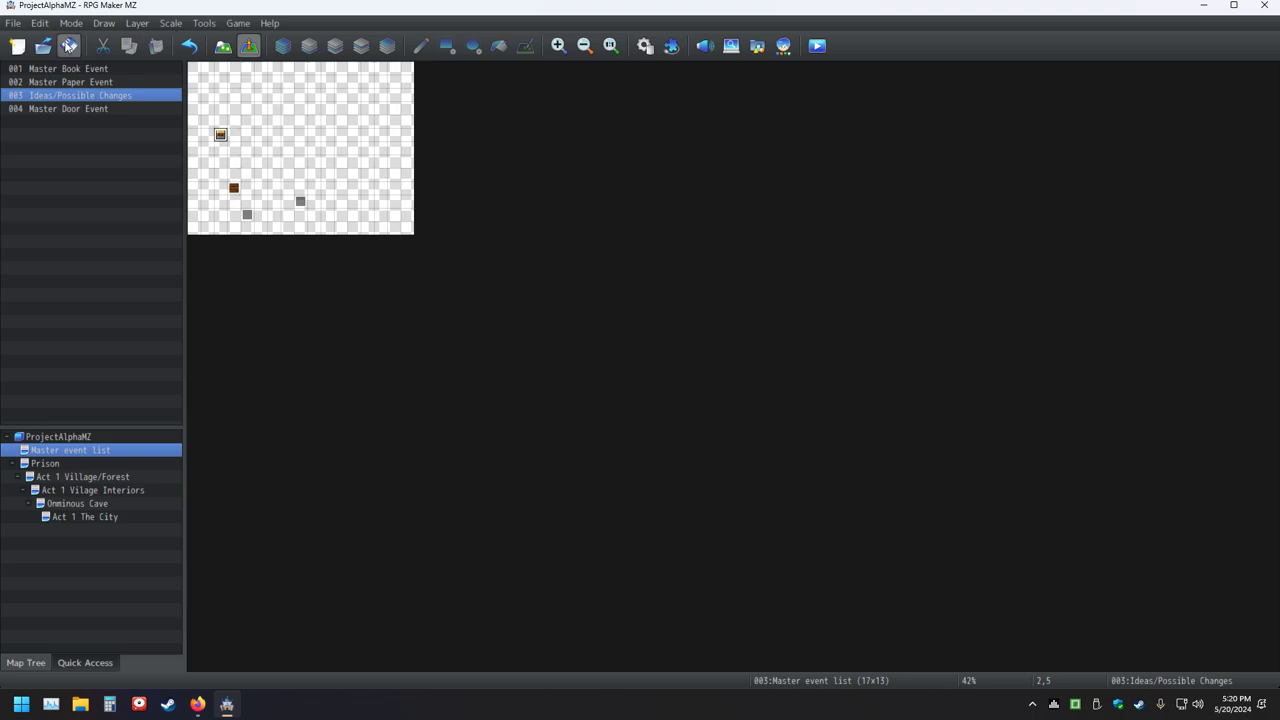
- Create a new map named Act 1 Water Map under Act 1 The City
{"action": "left_click", "coordinate": [100, 516]}
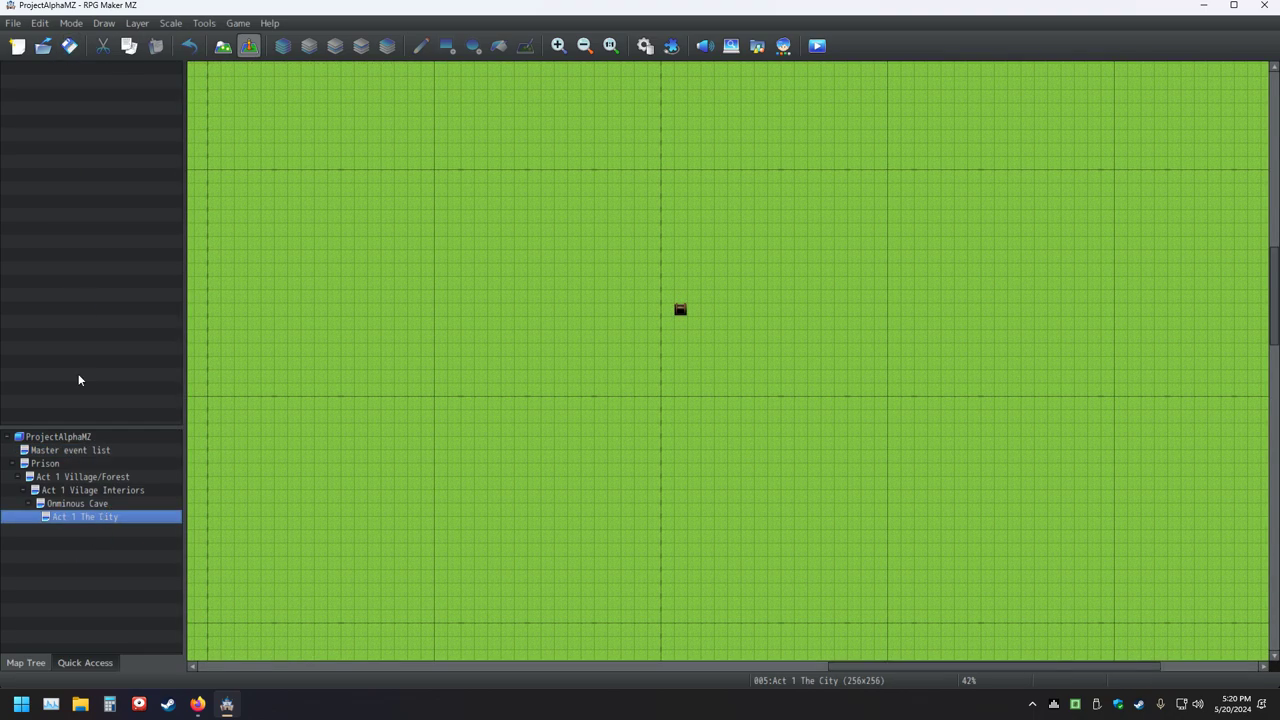
{"action": "right_click", "coordinate": [115, 537]}
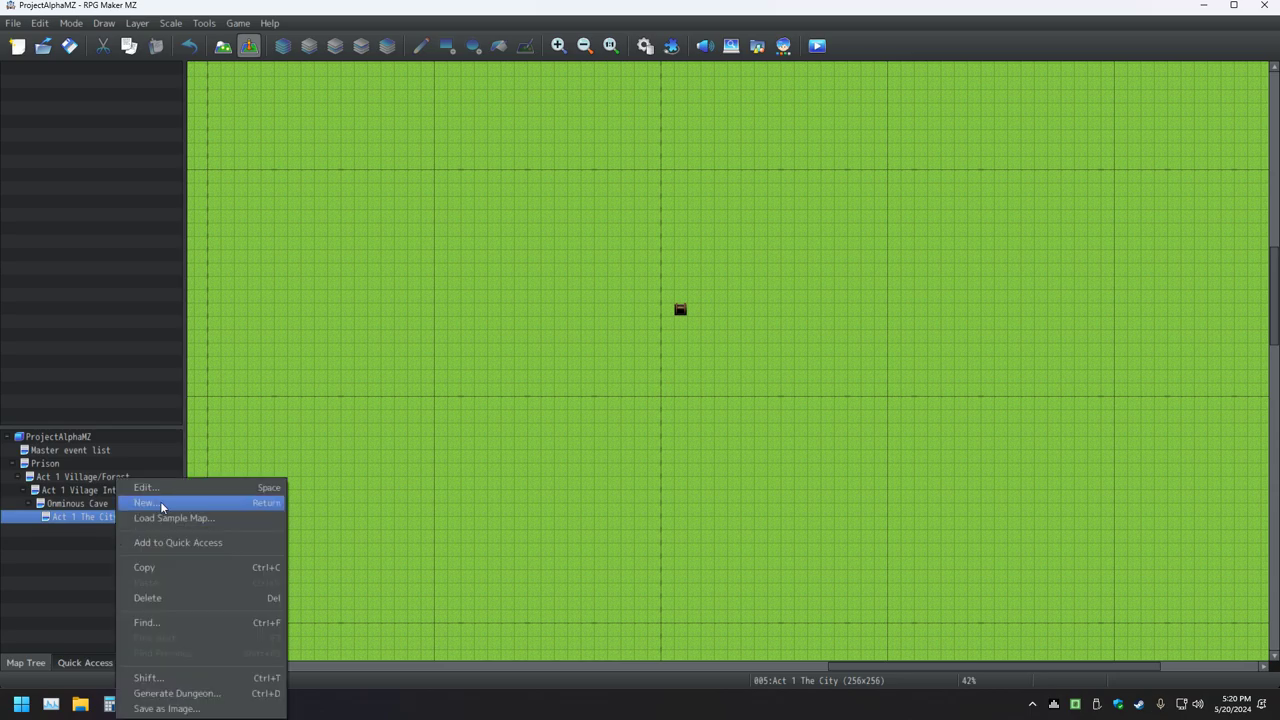
{"action": "left_click", "coordinate": [160, 501]}
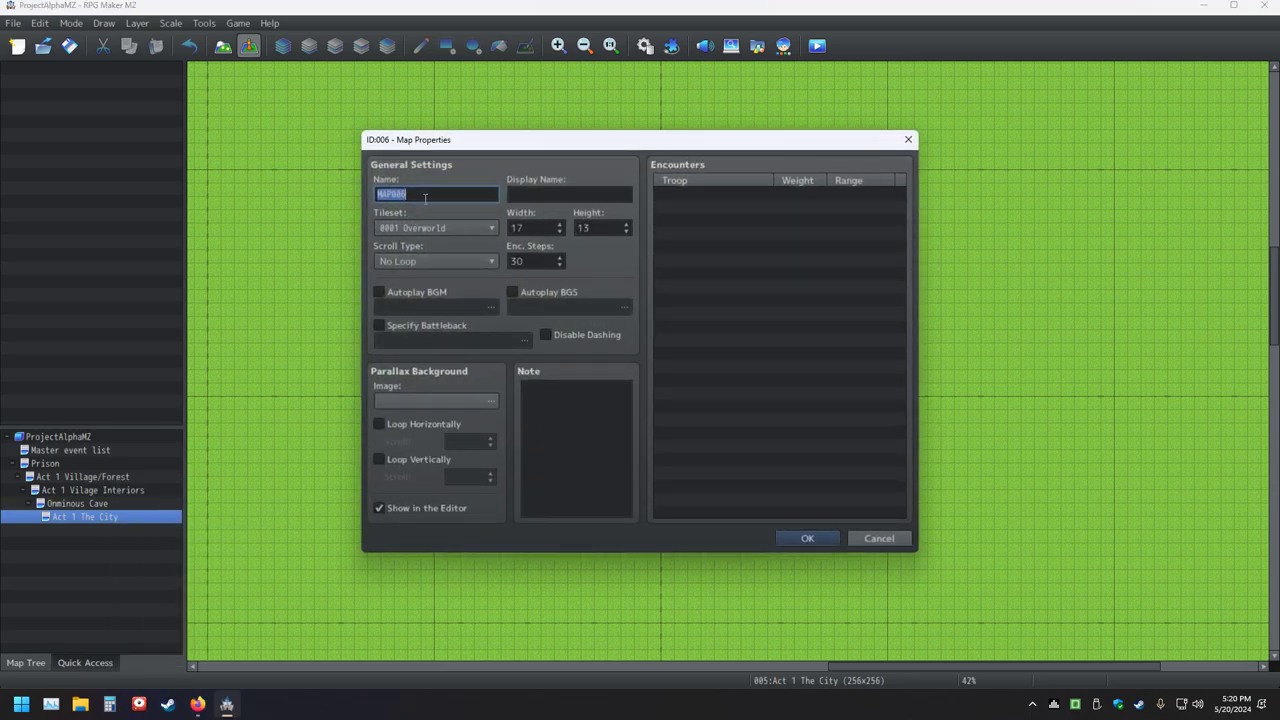
{"action": "type", "text": "Act 1 Water Map"}
{"action": "key", "text": "Return"}
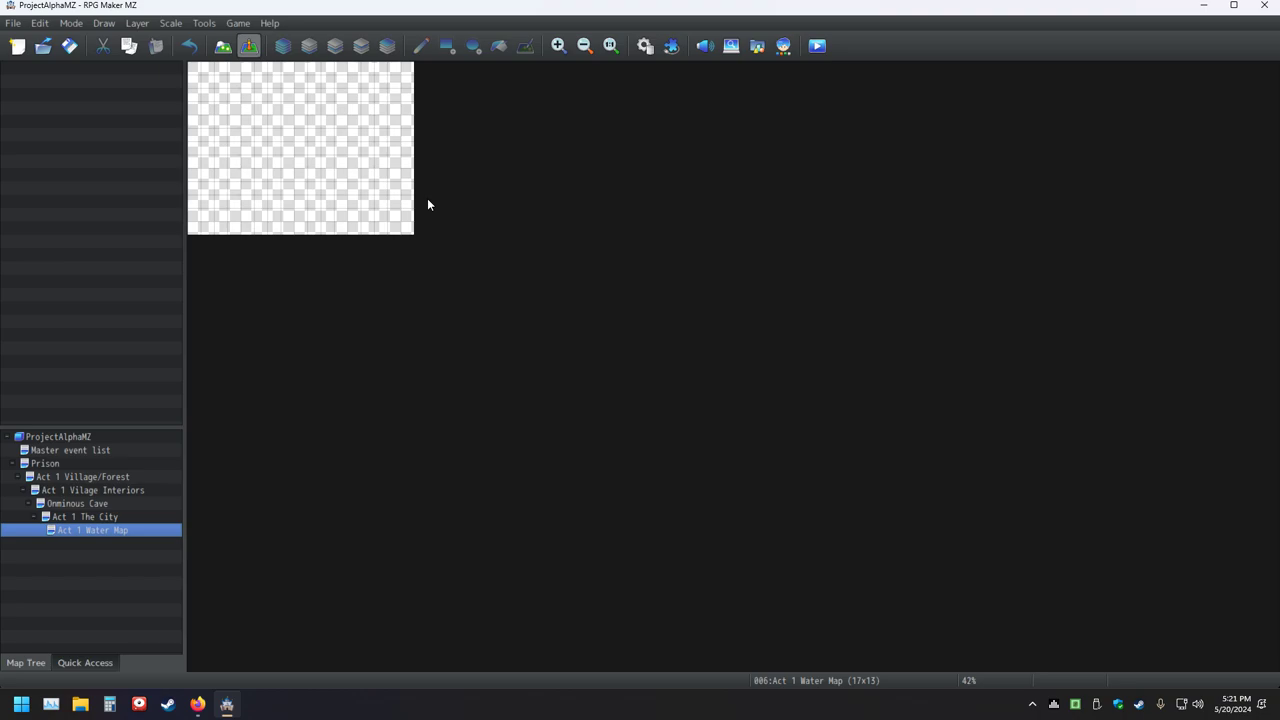
- Delete the comment "Make a water map after the city map" from the Ideas/Possible Changes event on the Master event list map and save the project
{"action": "left_click", "coordinate": [77, 451]}
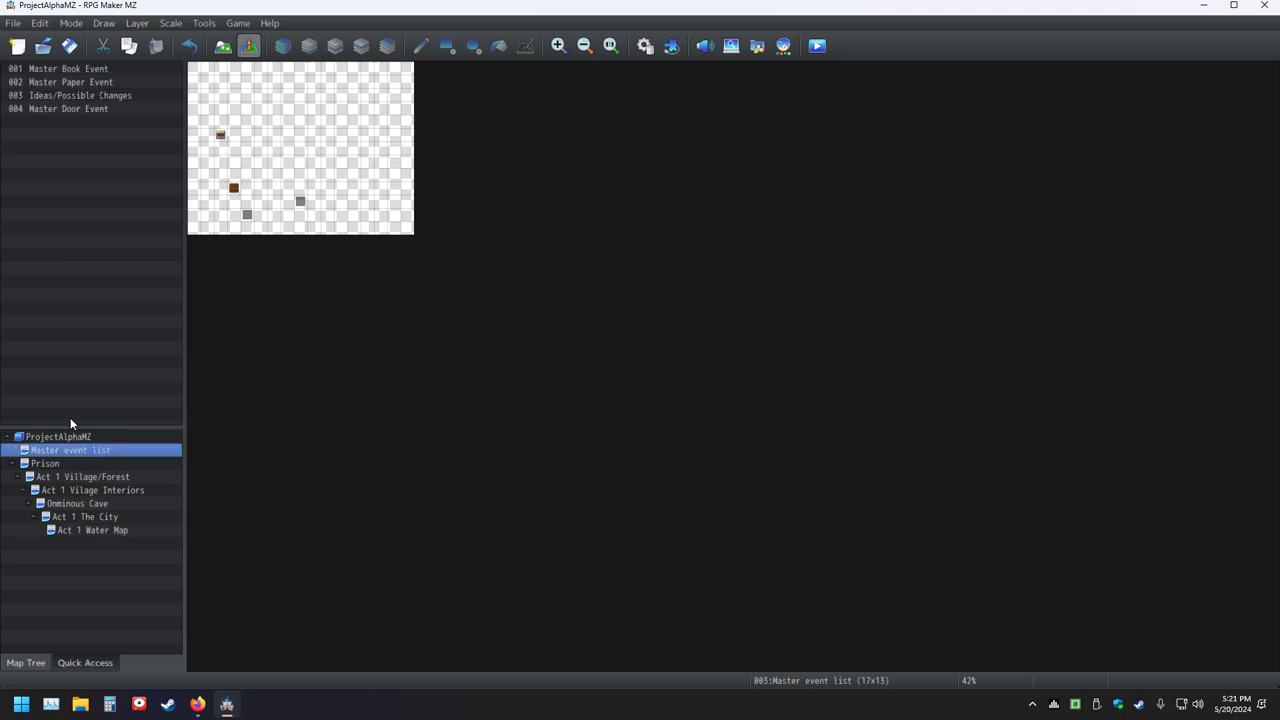
{"action": "double_click", "coordinate": [85, 98]}
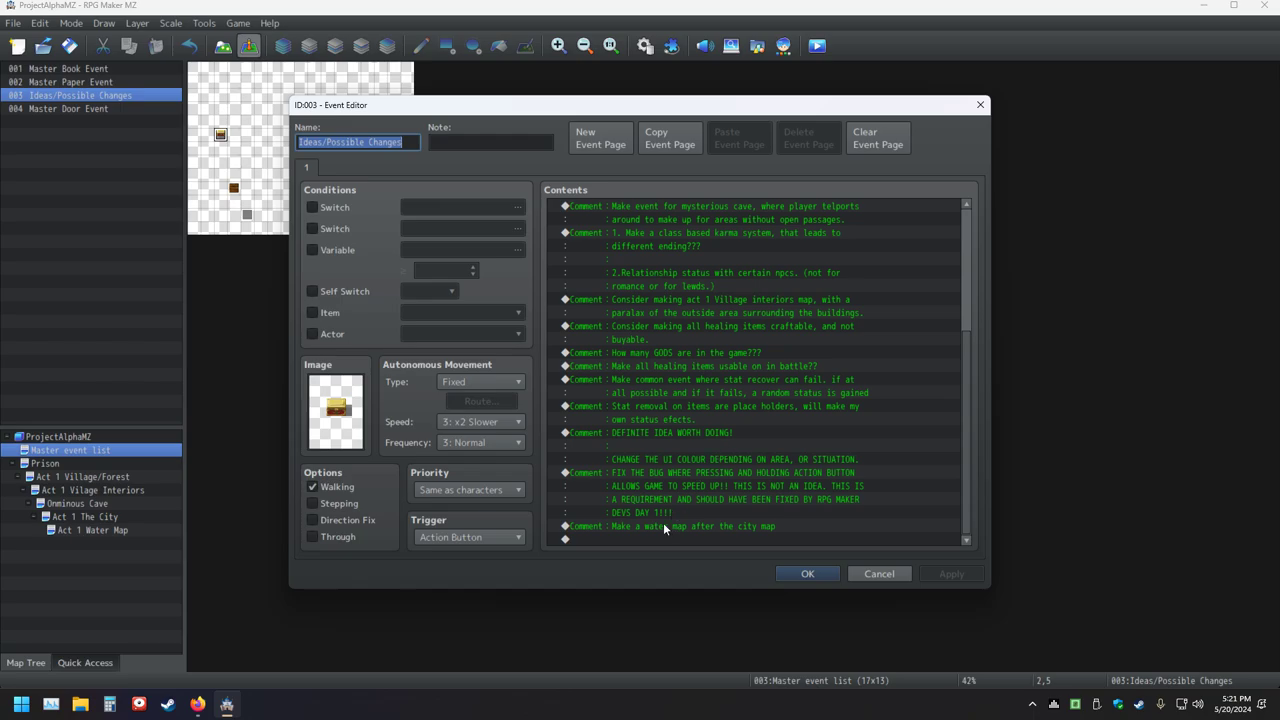
{"action": "left_click", "coordinate": [654, 525]}
{"action": "key", "text": "Delete"}
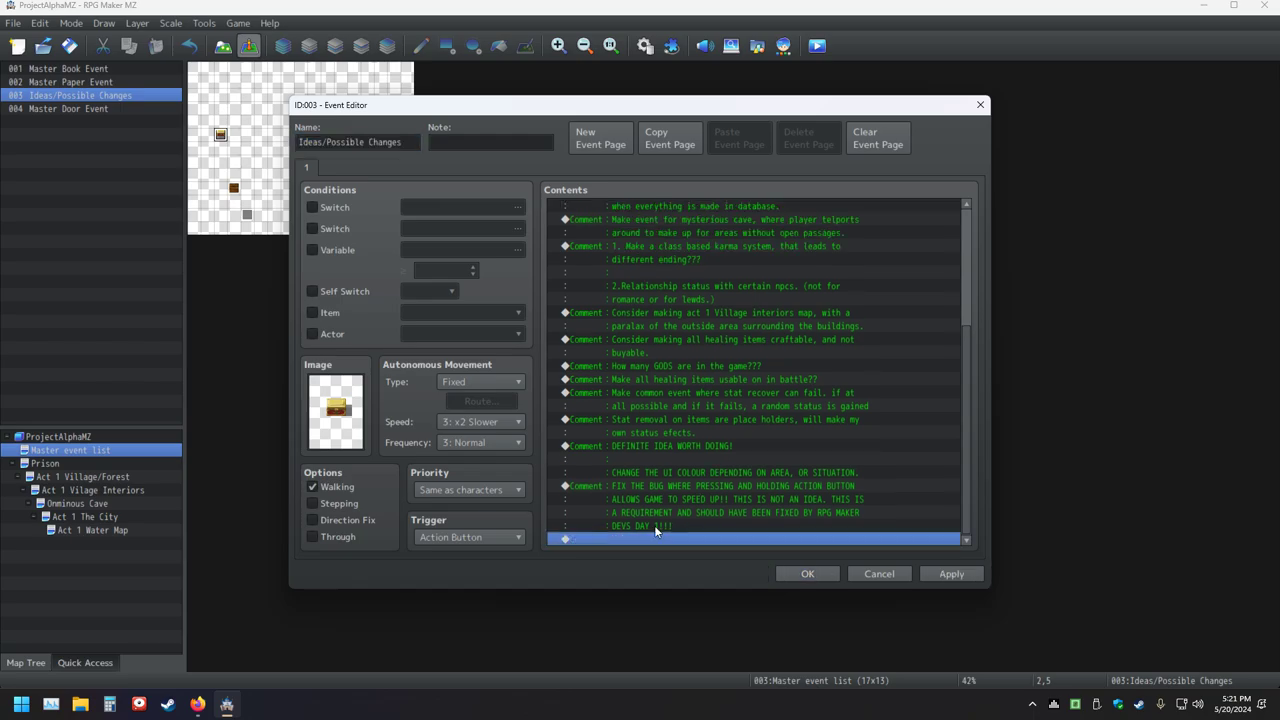
{"action": "left_click", "coordinate": [809, 572]}
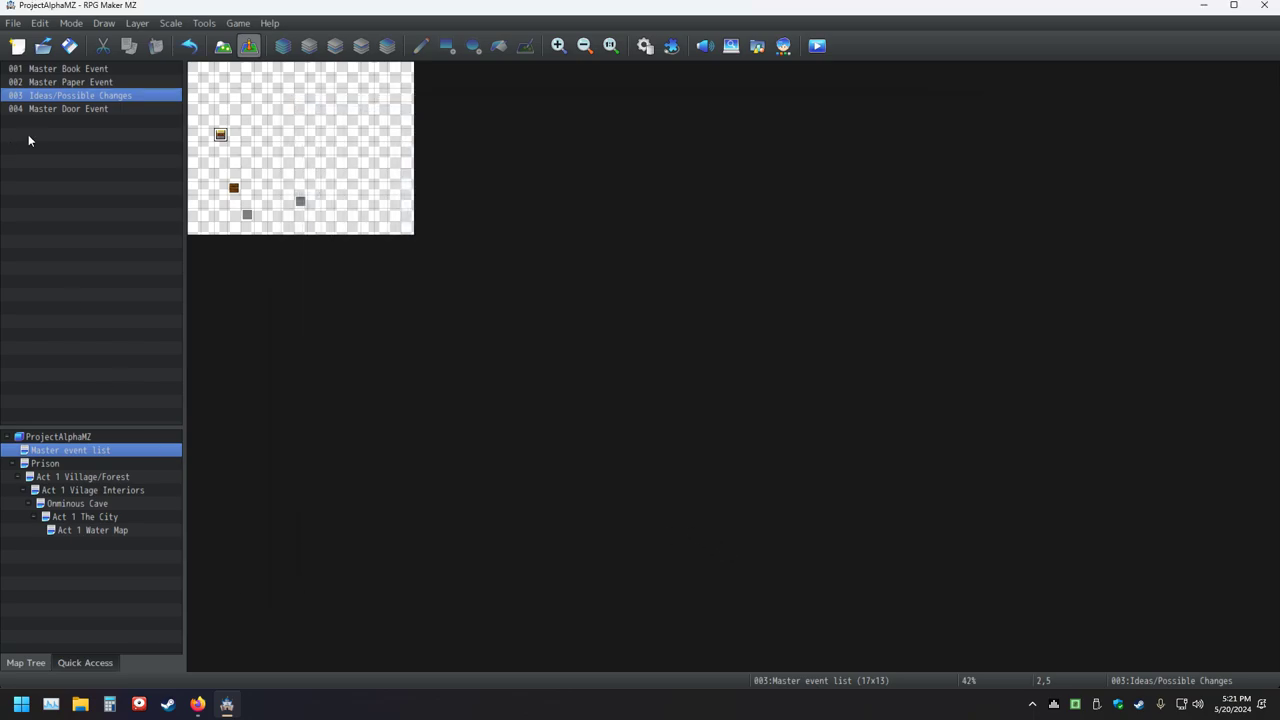
{"action": "left_click", "coordinate": [69, 532]}
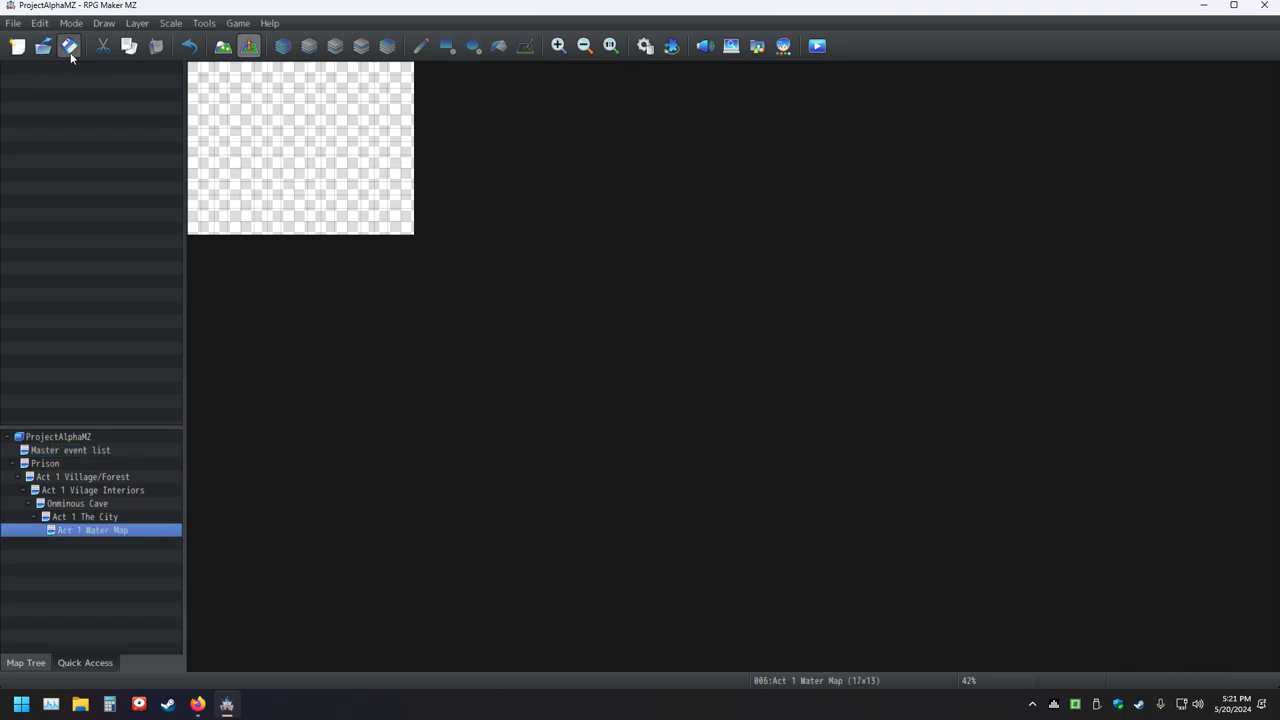
{"action": "left_click", "coordinate": [69, 46]}
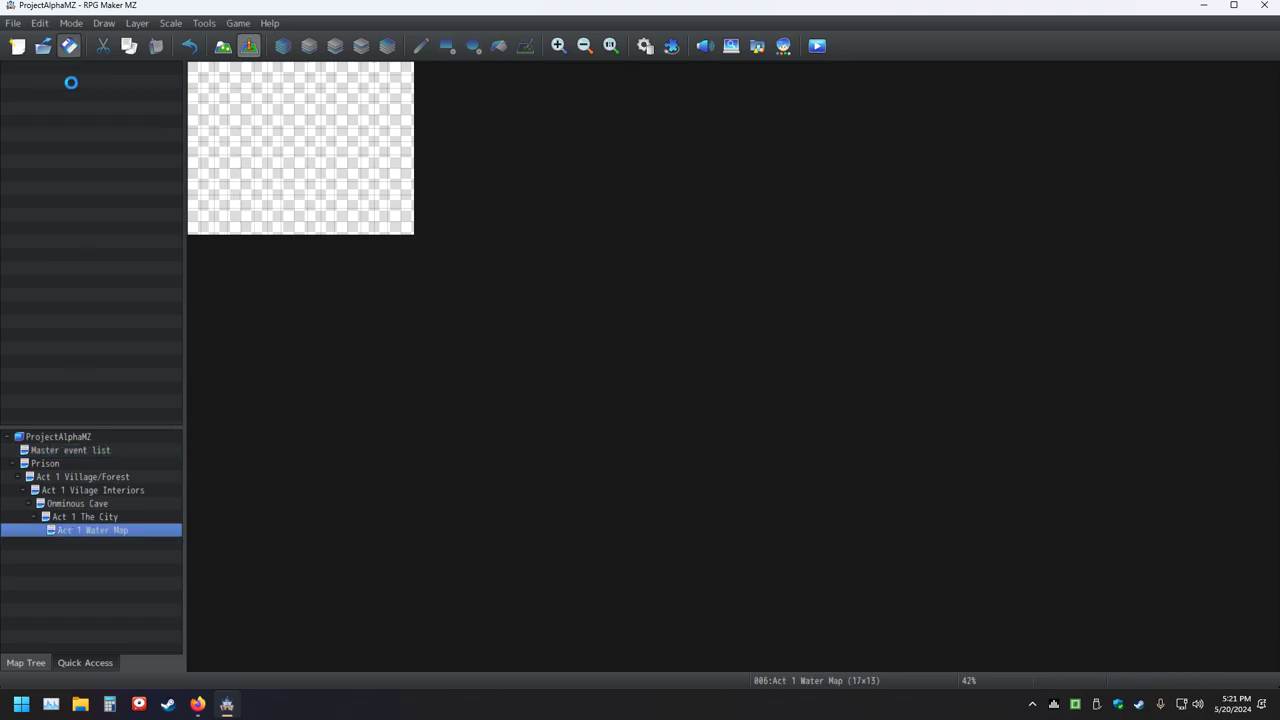
- Set the Act 1 Water Map size to 256 wide and 256 high in its map properties
{"action": "left_click", "coordinate": [60, 518]}
{"action": "left_click", "coordinate": [104, 531]}
{"action": "right_click", "coordinate": [97, 538]}
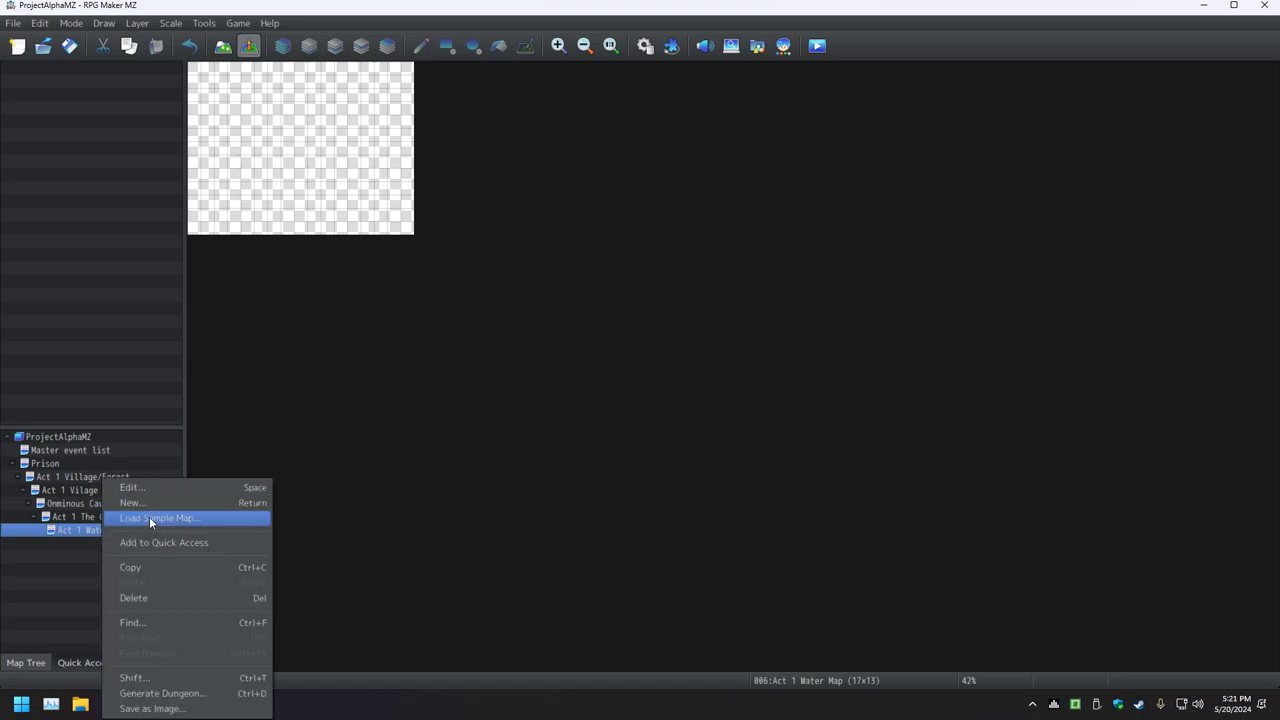
{"action": "left_click", "coordinate": [150, 490]}
{"action": "left_click_drag", "start_coordinate": [513, 230], "coordinate": [531, 227]}
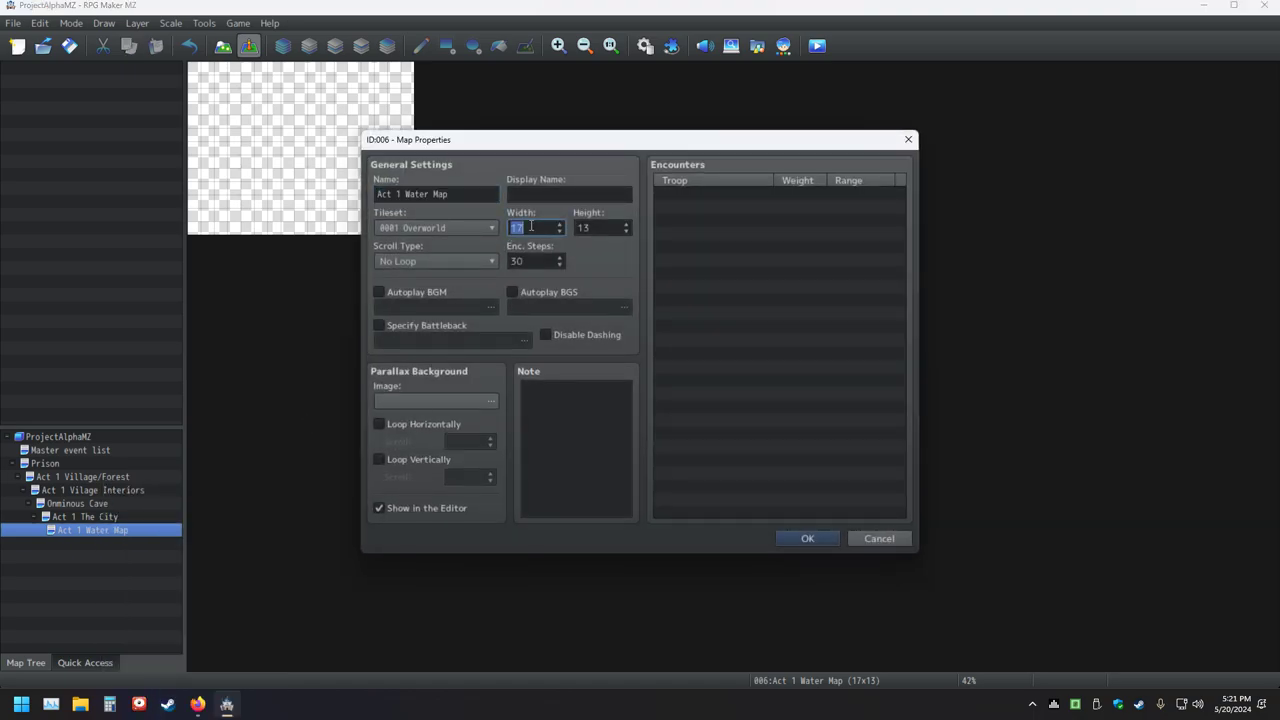
{"action": "type", "text": "256"}
{"action": "key", "text": "Tab"}
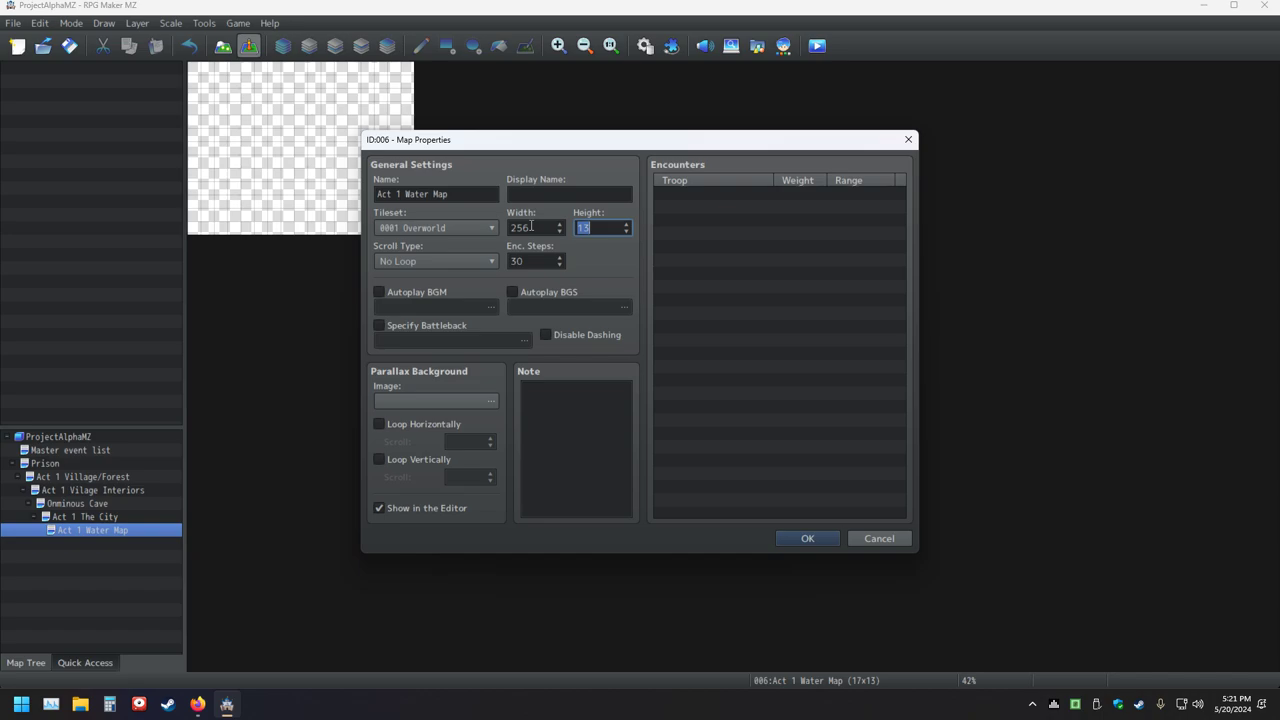
{"action": "type", "text": "256"}
- Disable dashing on the Act 1 Water Map, set its display name to "???", and save the project
{"action": "left_click", "coordinate": [546, 335]}
{"action": "left_click", "coordinate": [557, 197]}
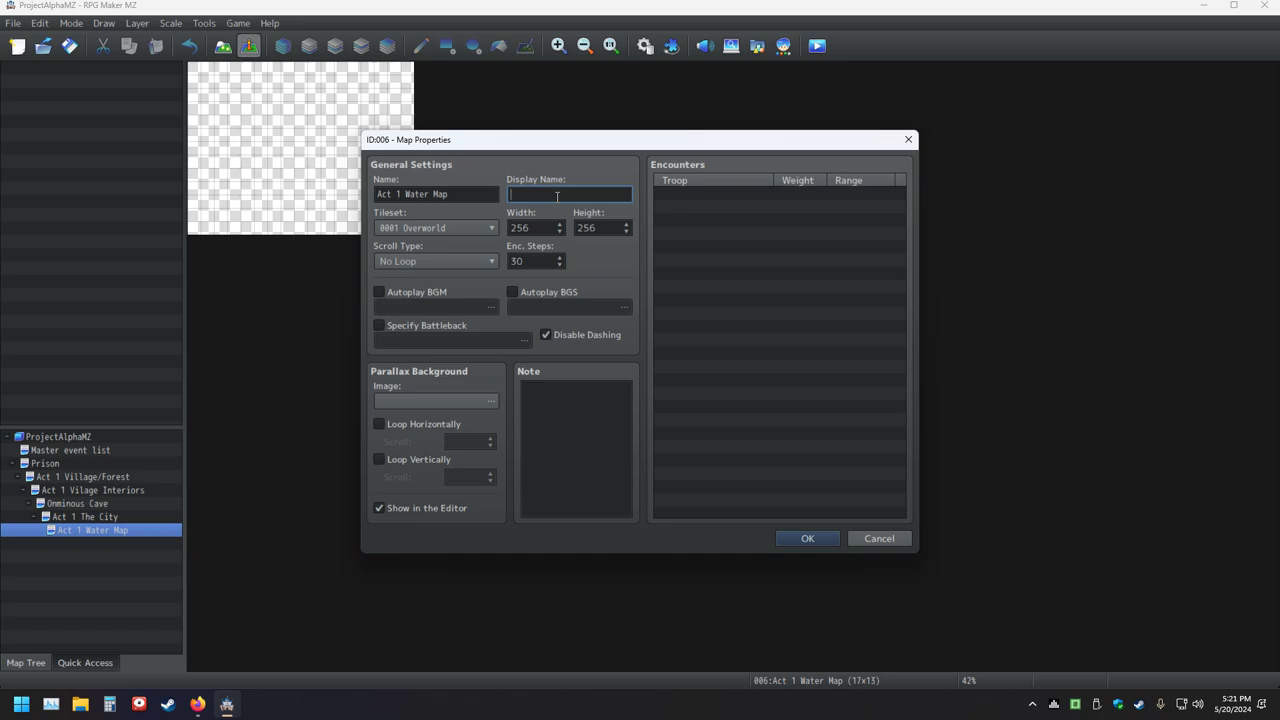
{"action": "type", "text": "???"}
{"action": "key", "text": "Return"}
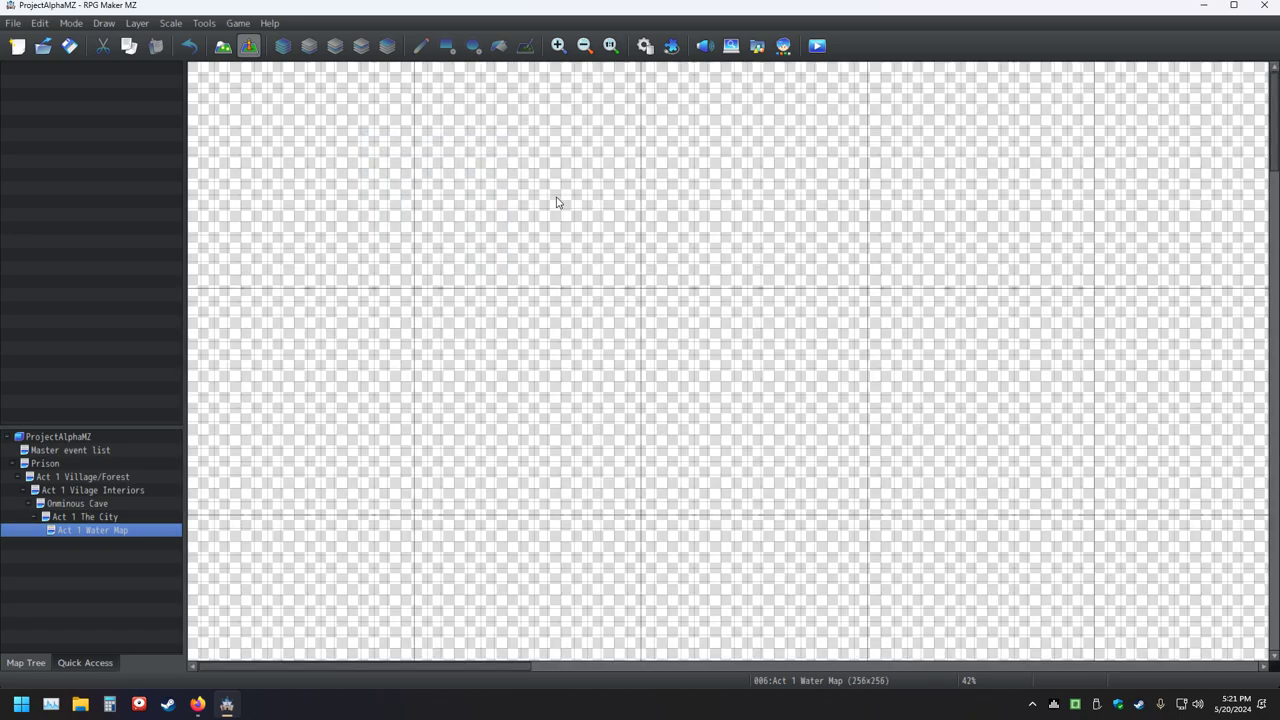
{"action": "scroll", "coordinate": [611, 360], "scroll_direction": "down", "scroll_amount": 3, "text": "ctrl"}
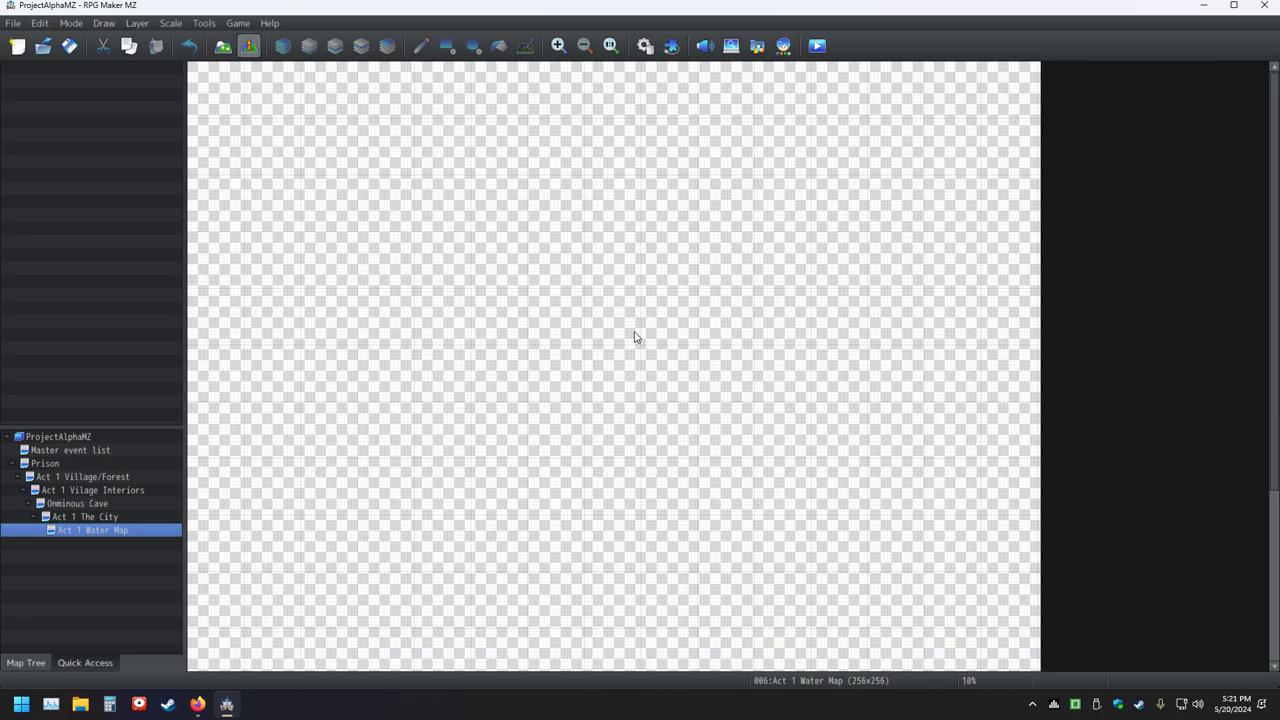
{"action": "left_click", "coordinate": [68, 45]}
- Review the Act 1 Village/Forest, Onminous Cave and Act 1 Water Map maps, and examine the entrance on Act 1 The City
{"action": "left_click", "coordinate": [70, 478]}
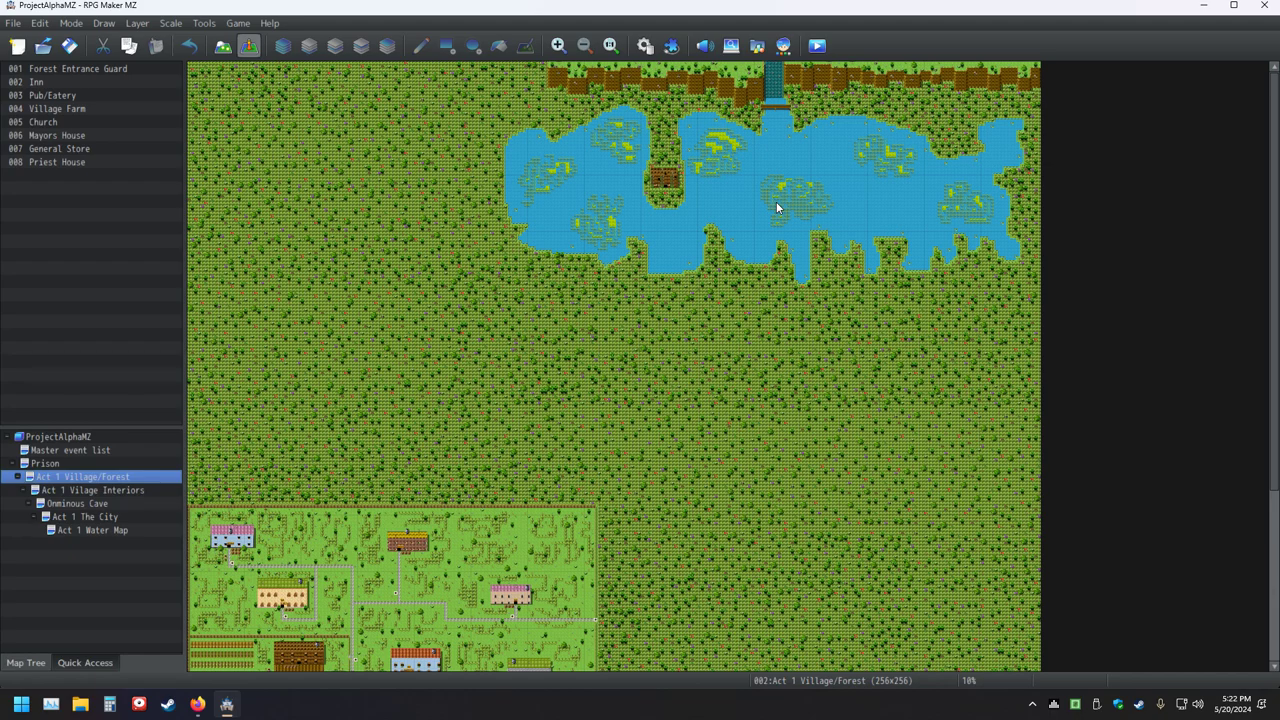
{"action": "left_click", "coordinate": [106, 503]}
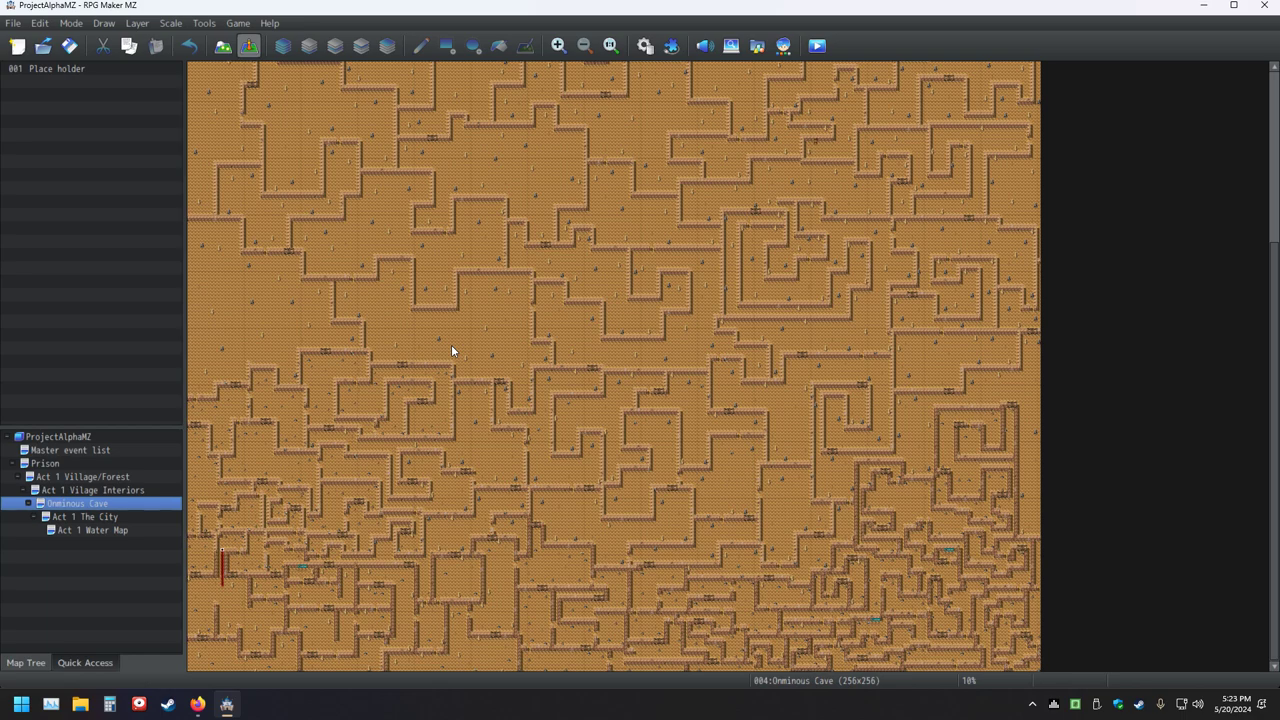
{"action": "left_click", "coordinate": [87, 529]}
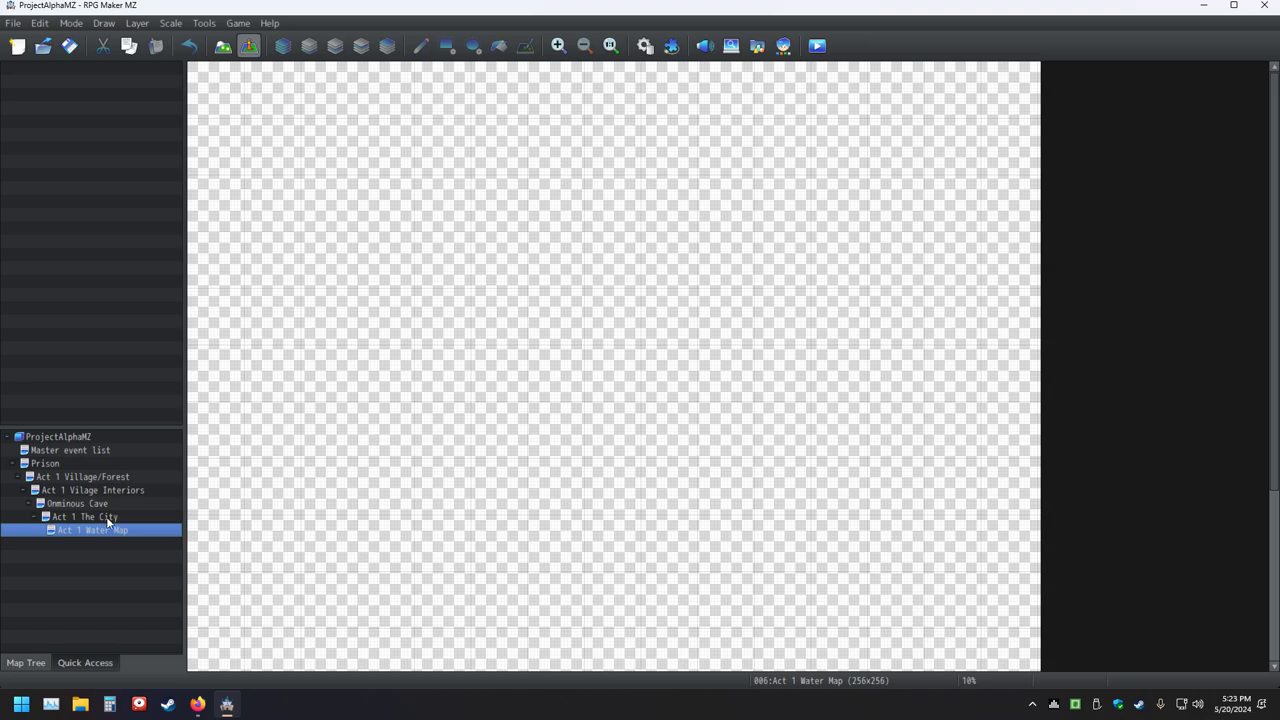
{"action": "left_click", "coordinate": [104, 517]}
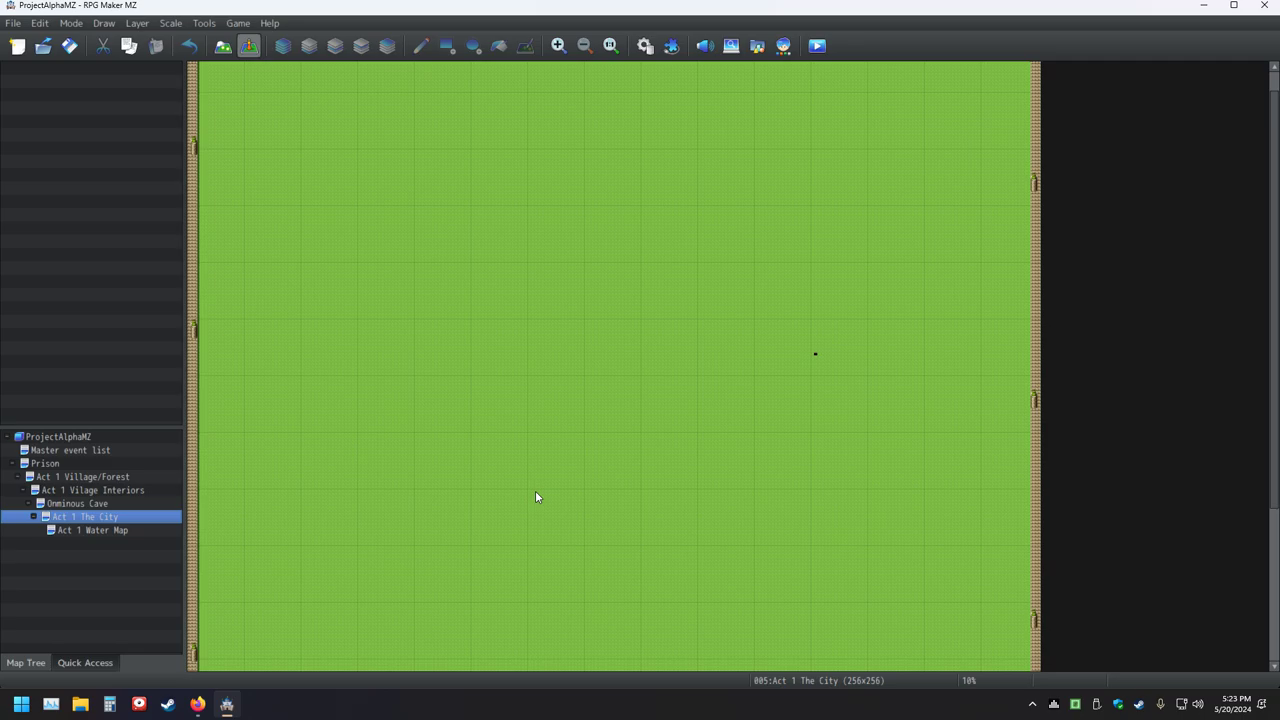
{"action": "scroll", "coordinate": [882, 426], "scroll_direction": "up", "scroll_amount": 2, "text": "ctrl"}
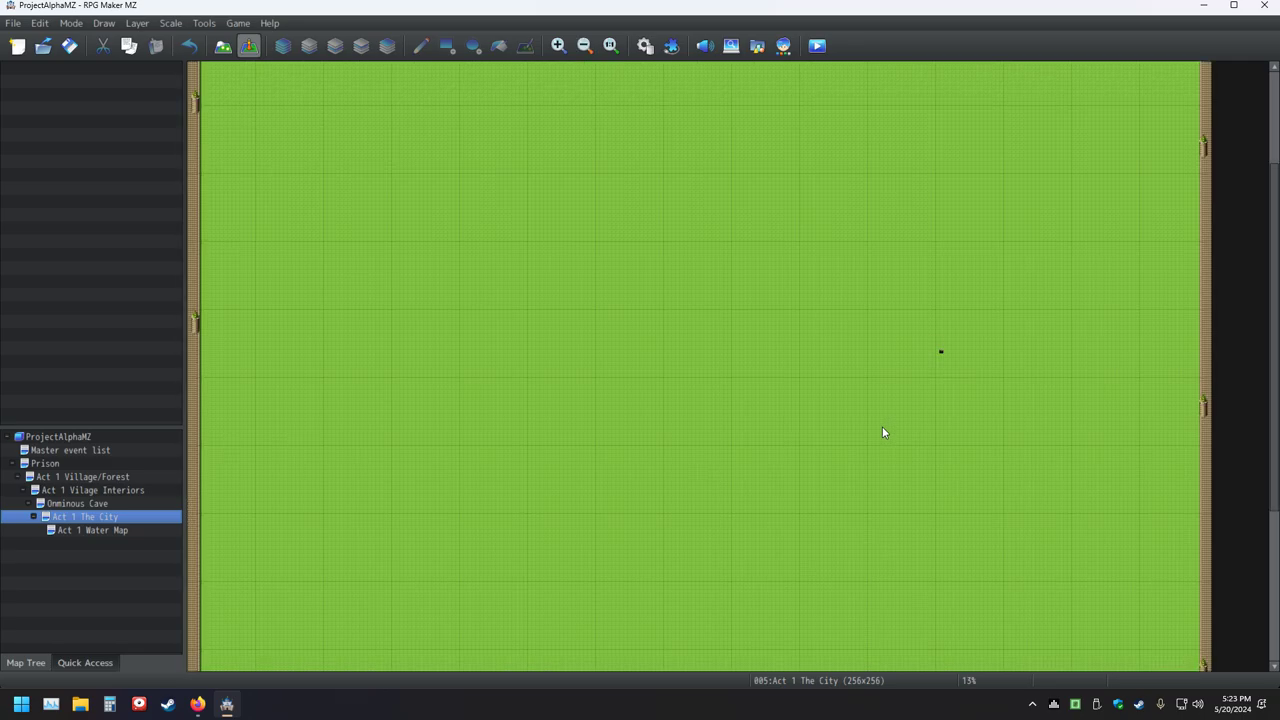
{"action": "scroll", "coordinate": [886, 423], "scroll_direction": "up", "scroll_amount": 2, "text": "ctrl"}
{"action": "middle_click", "coordinate": [920, 389]}
{"action": "middle_click", "coordinate": [937, 353]}
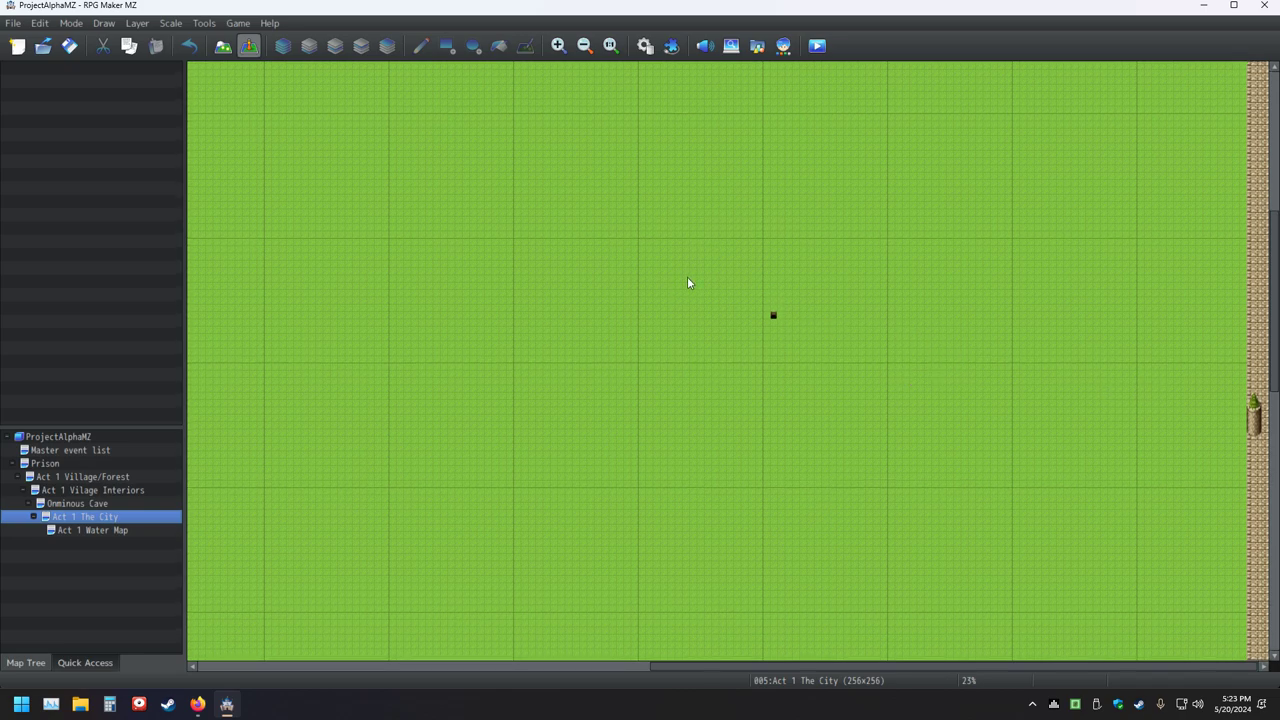
- Save the project and look through the A tileset's ground, wall and roof tiles for the Act 1 The City map
{"action": "left_click", "coordinate": [69, 45]}
{"action": "left_click", "coordinate": [222, 45]}
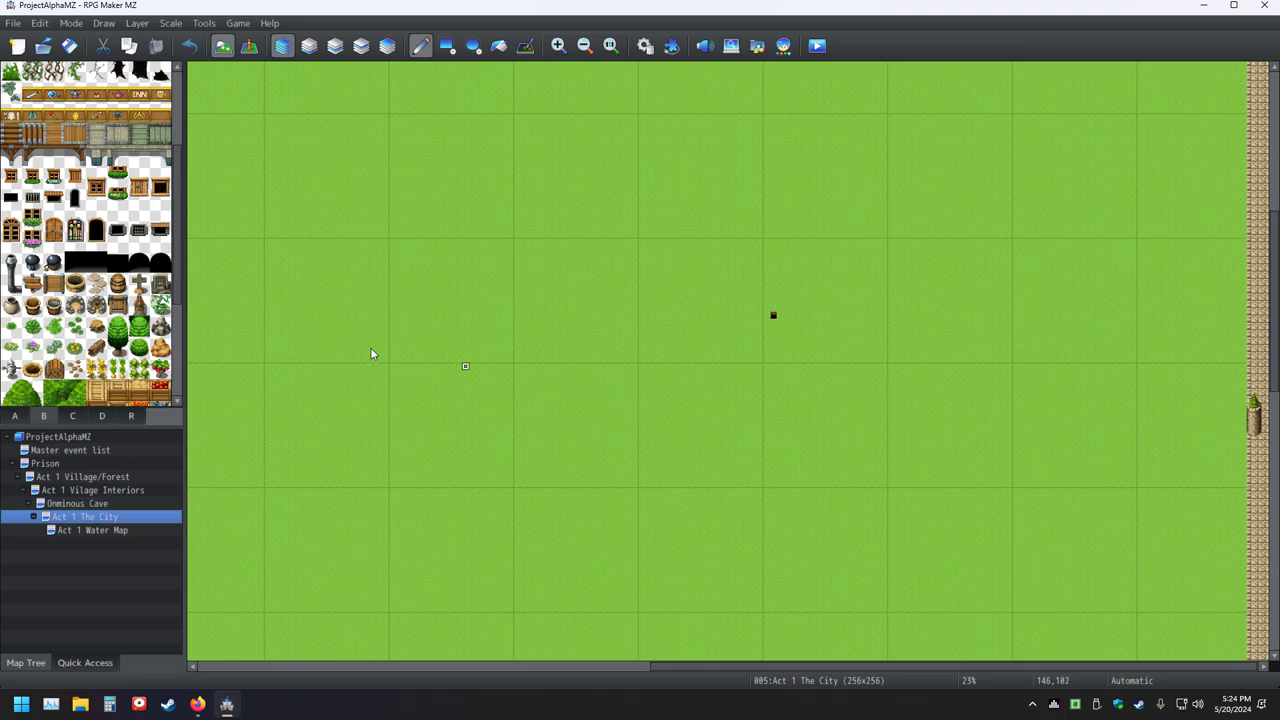
{"action": "left_click", "coordinate": [14, 416]}
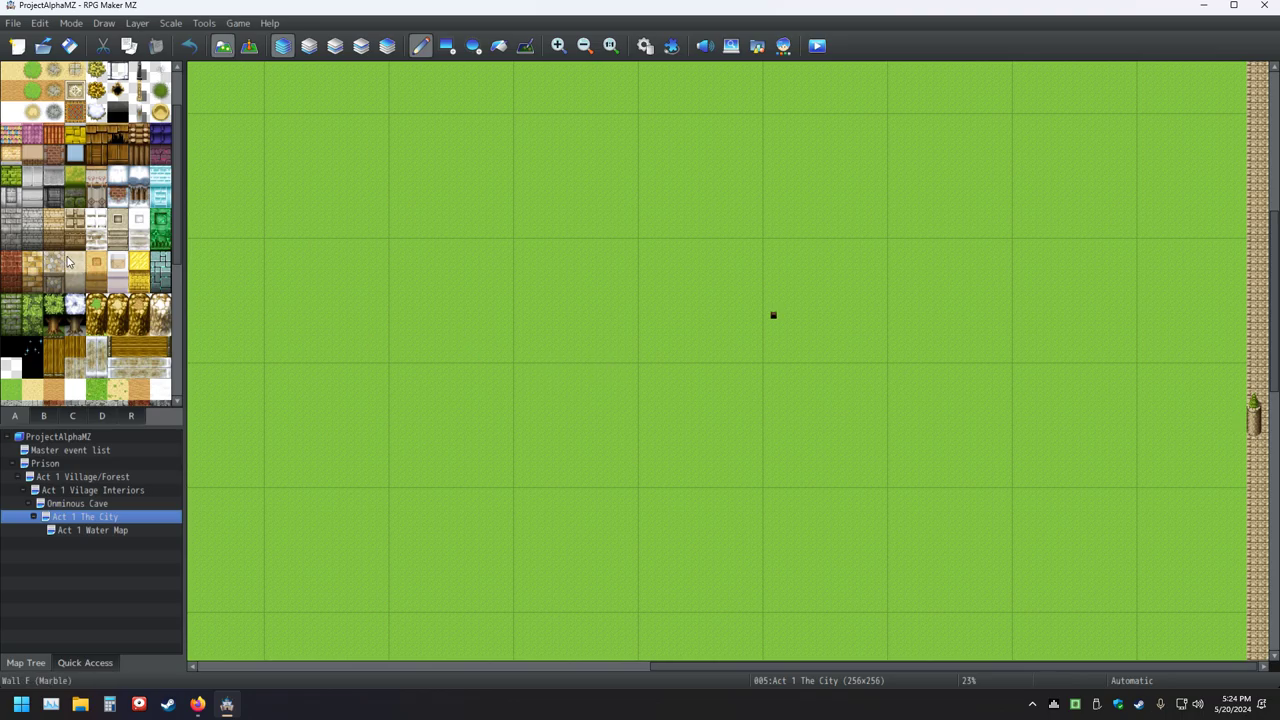
{"action": "scroll", "coordinate": [80, 262], "scroll_direction": "down", "scroll_amount": 5}
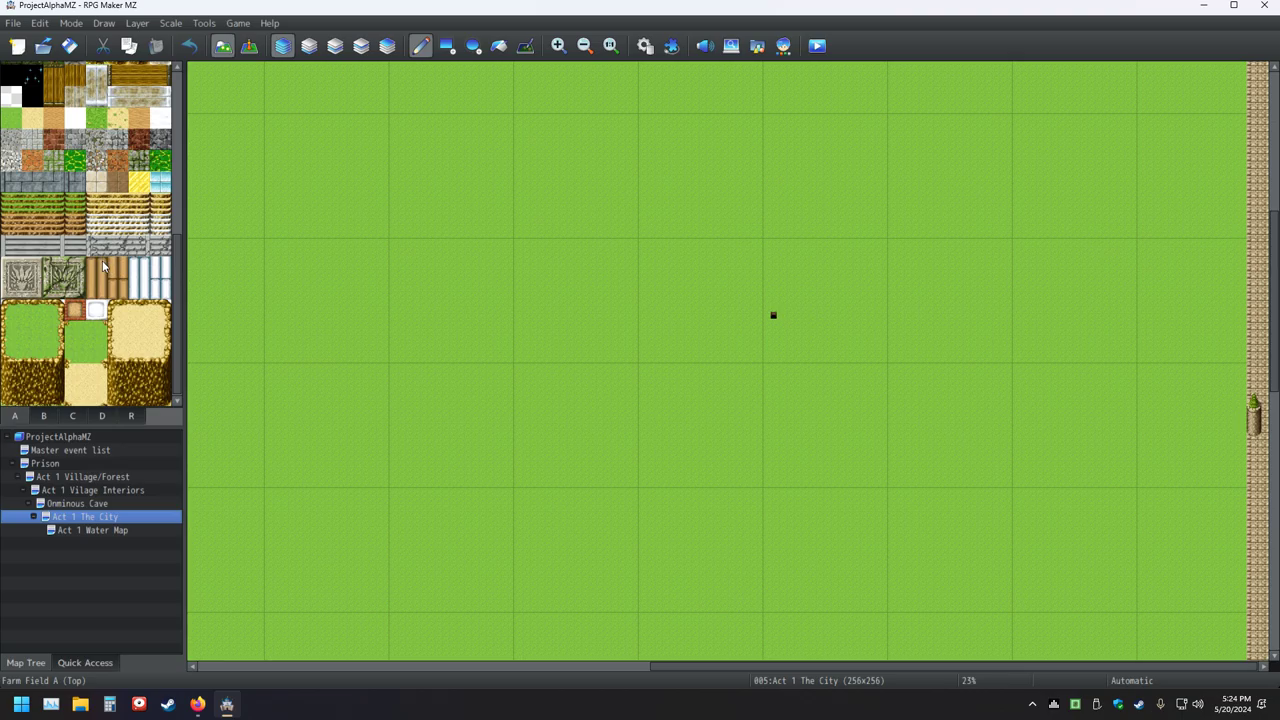
{"action": "left_click", "coordinate": [11, 139]}
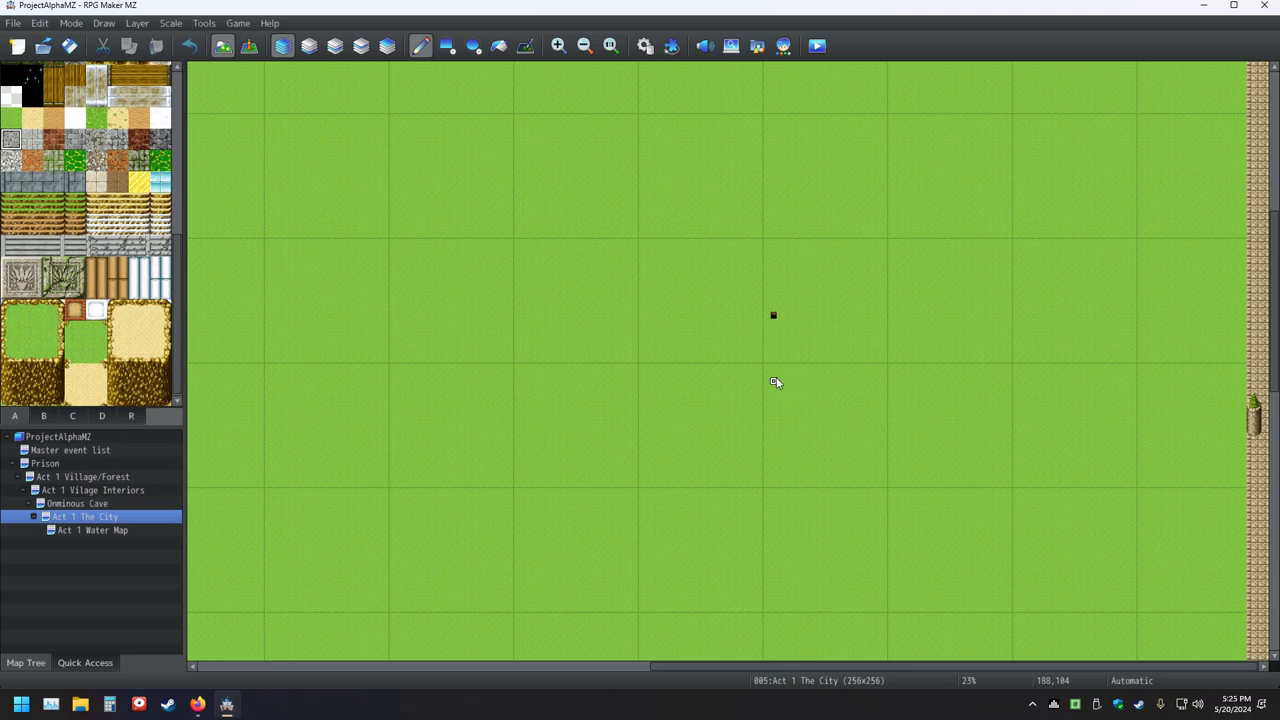
{"action": "scroll", "coordinate": [779, 370], "scroll_direction": "up", "scroll_amount": 2, "text": "ctrl"}
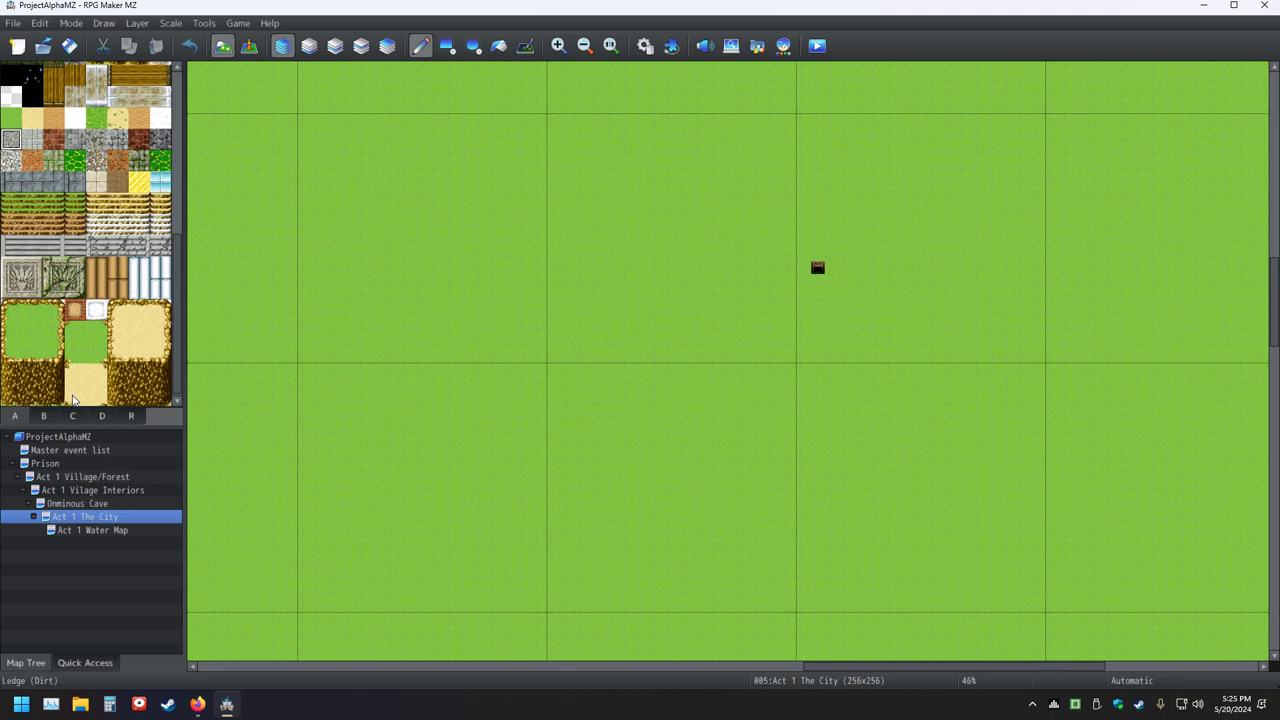
{"action": "scroll", "coordinate": [87, 347], "scroll_direction": "up", "scroll_amount": 1}
{"action": "scroll", "coordinate": [87, 347], "scroll_direction": "up", "scroll_amount": 7}
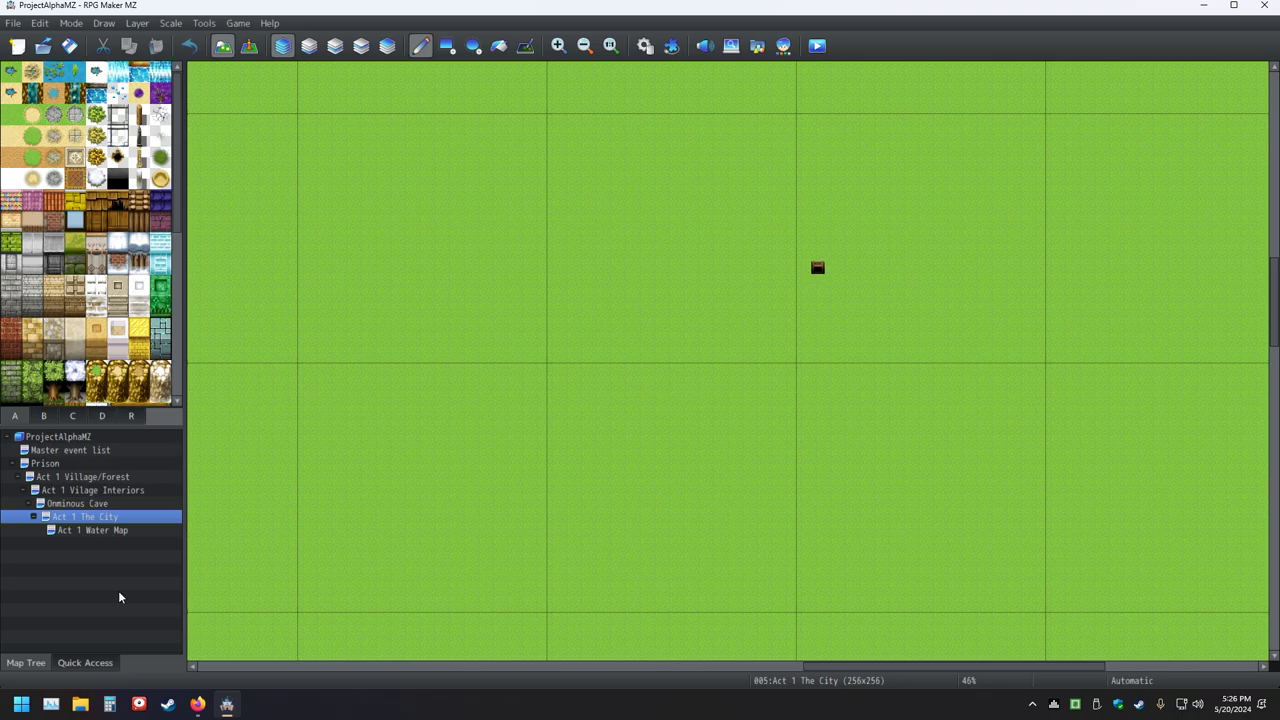
{"action": "left_click", "coordinate": [818, 267]}
{"action": "left_click", "coordinate": [69, 45]}
{"action": "left_click", "coordinate": [817, 253]}
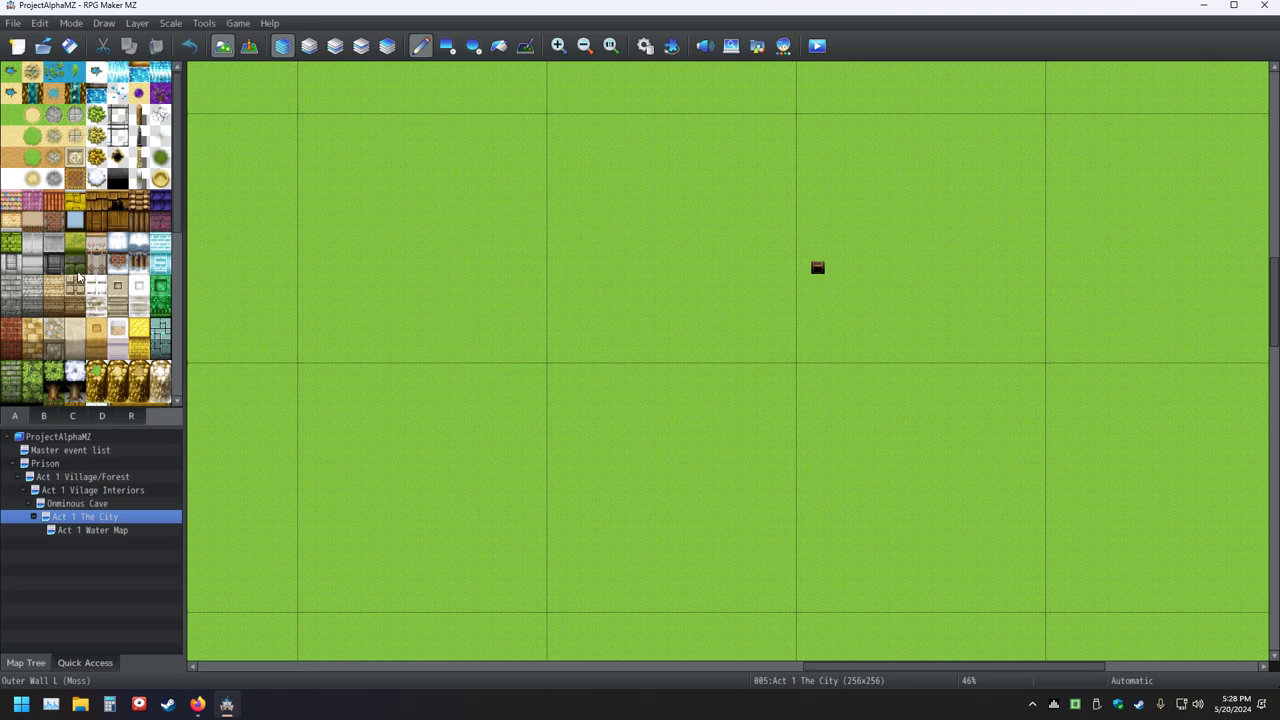
- Draw a filled rectangle of dark grey brick wall, about 9 by 5 tiles, over the entrance on the city map
{"action": "left_click", "coordinate": [11, 306]}
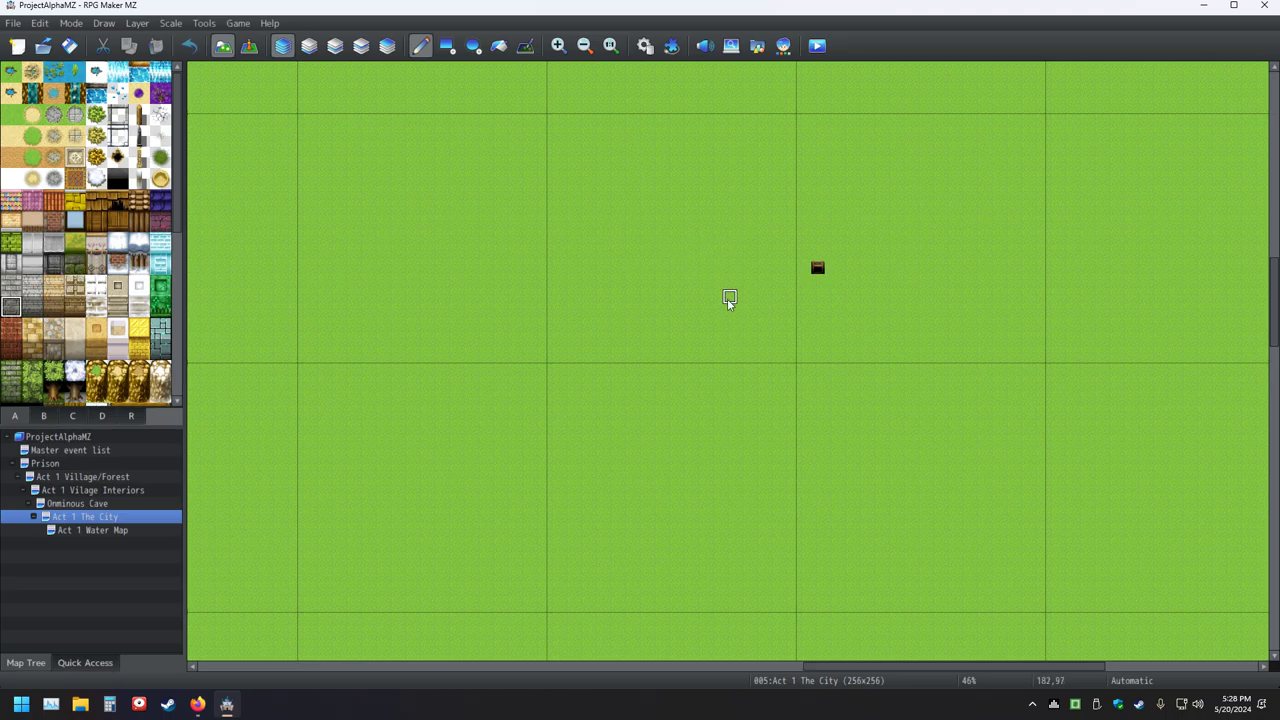
{"action": "left_click", "coordinate": [447, 46]}
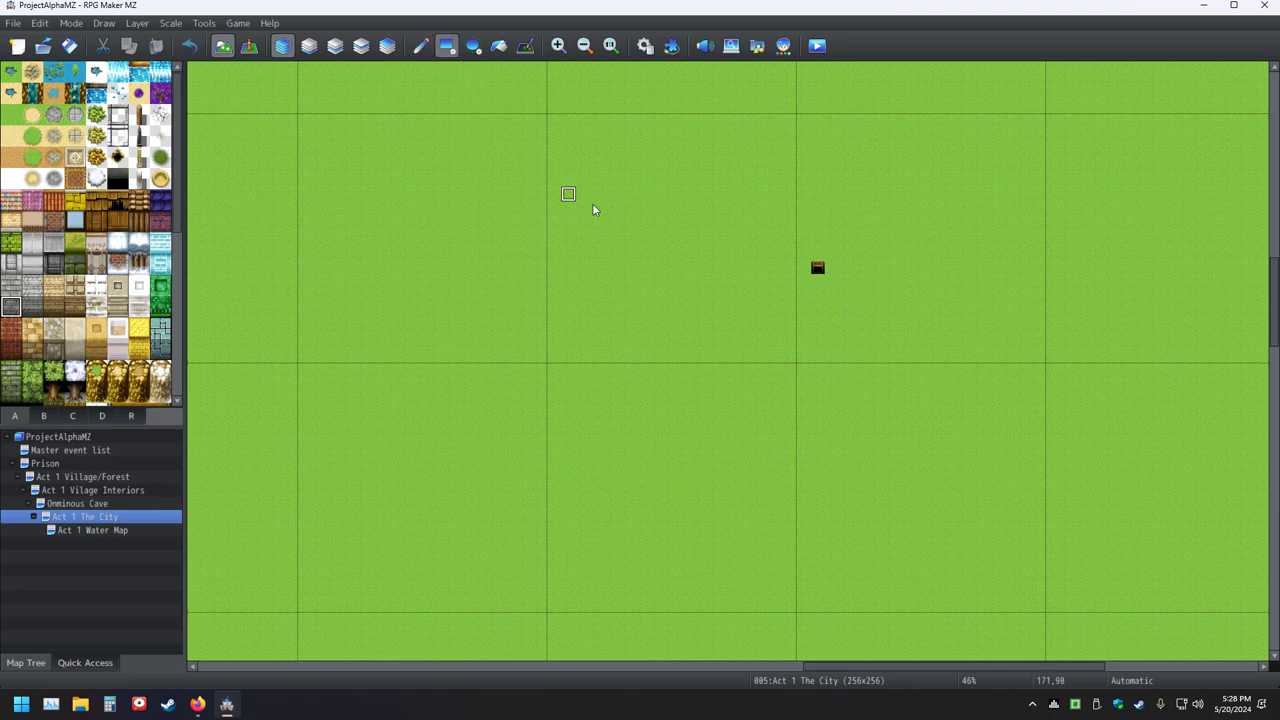
{"action": "left_click", "coordinate": [801, 239]}
{"action": "left_click_drag", "start_coordinate": [849, 266], "coordinate": [918, 300]}
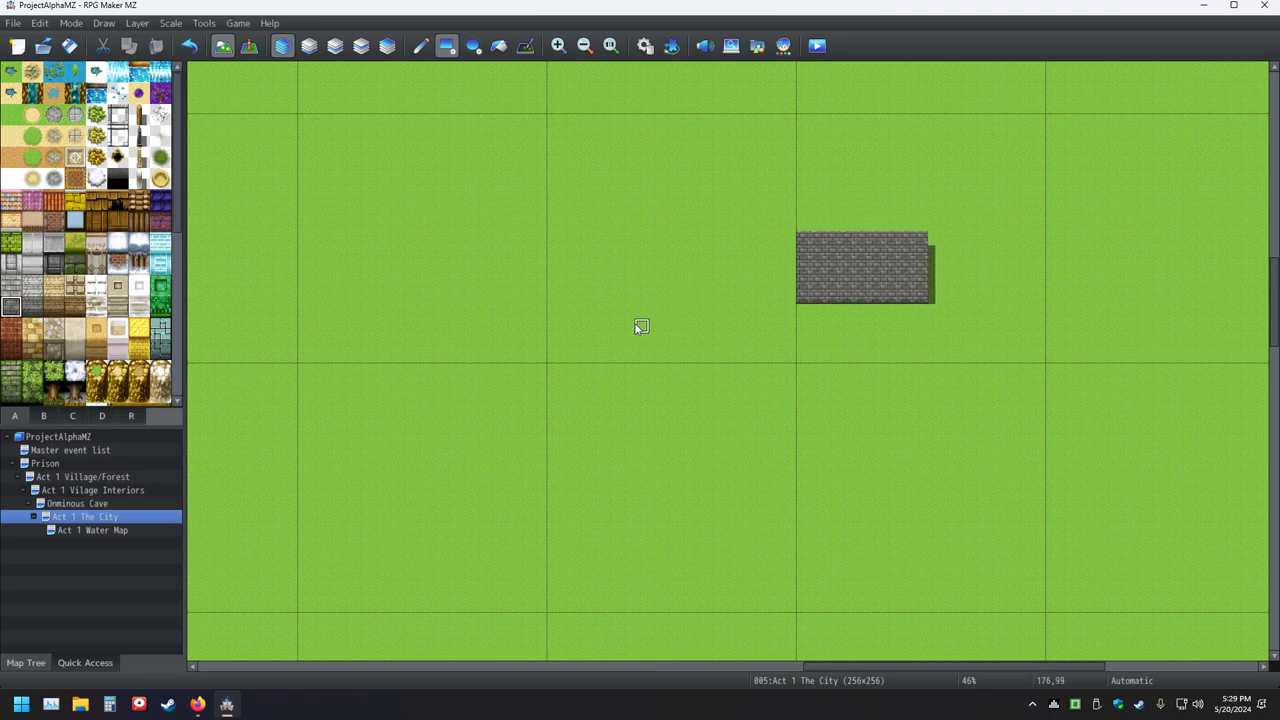
- Extend the brick wall block to about 17 tiles wide and 6 tiles high with the same wall tile
{"action": "left_click", "coordinate": [12, 265]}
{"action": "right_click", "coordinate": [910, 281]}
{"action": "mouse_move", "coordinate": [931, 295]}
{"action": "left_mouse_down"}
{"action": "mouse_move", "coordinate": [939, 238]}
{"action": "mouse_move", "coordinate": [1034, 232]}
{"action": "left_mouse_up"}
{"action": "key", "text": "ctrl+z"}
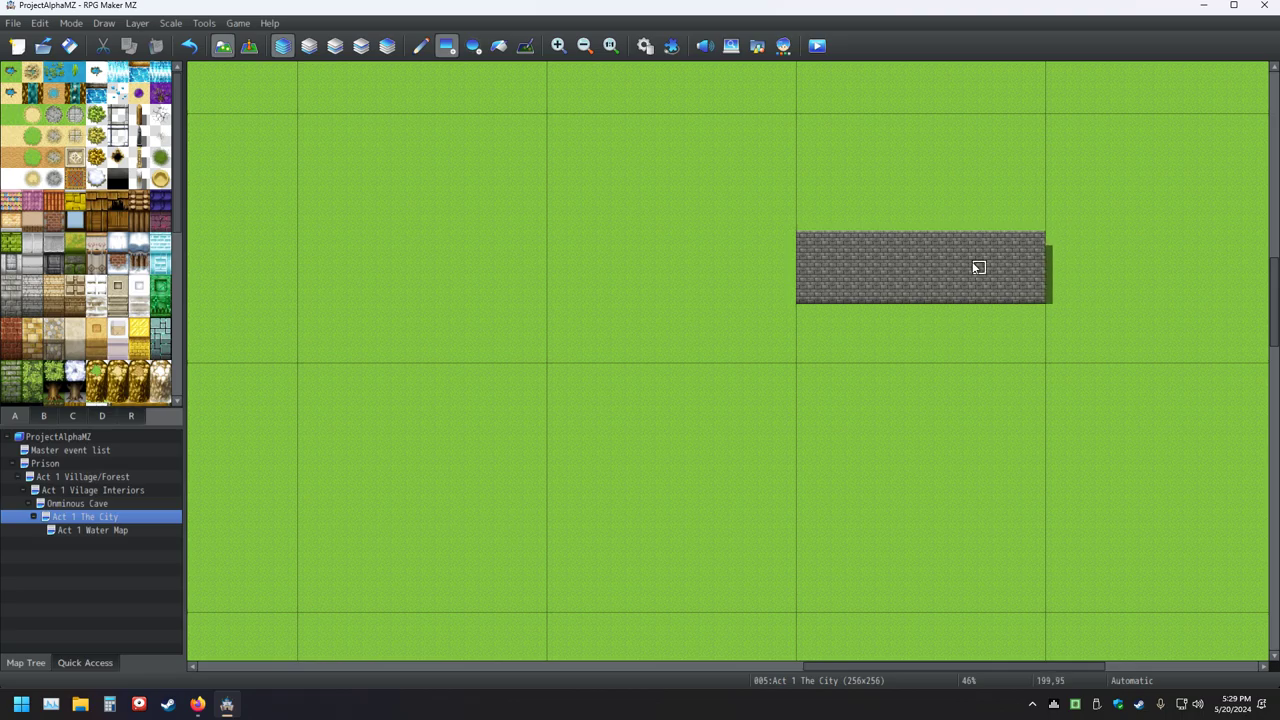
{"action": "left_click_drag", "start_coordinate": [1039, 226], "coordinate": [963, 228]}
{"action": "left_click_drag", "start_coordinate": [835, 226], "coordinate": [804, 224]}
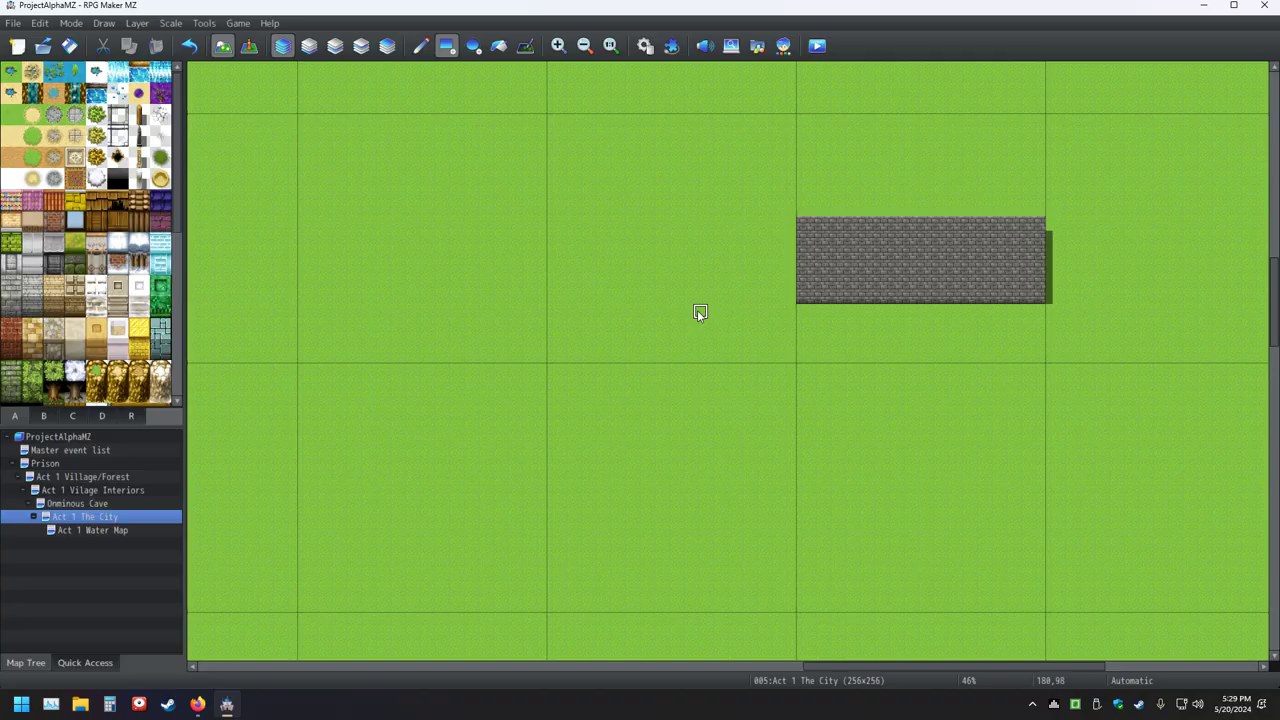
- Flood-fill the whole wall block with the dark-framed grey building wall tile
{"action": "left_click", "coordinate": [53, 263]}
{"action": "left_click", "coordinate": [499, 46]}
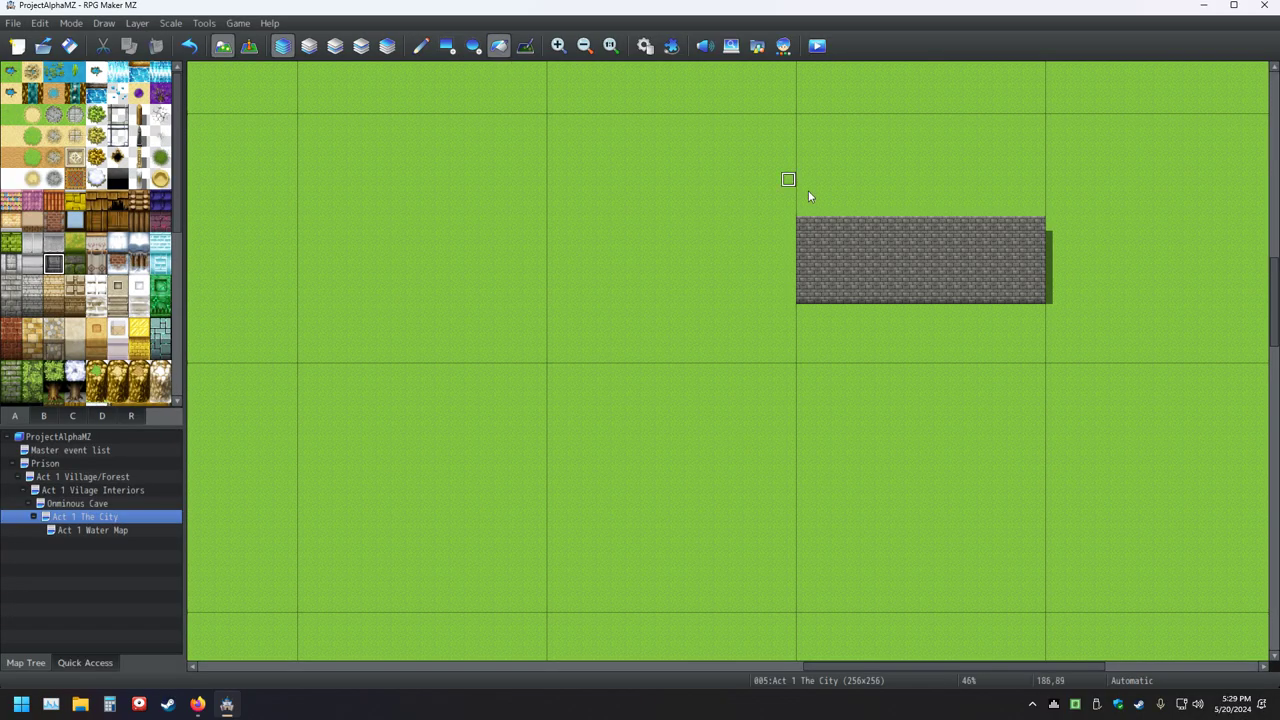
{"action": "left_click", "coordinate": [829, 265]}
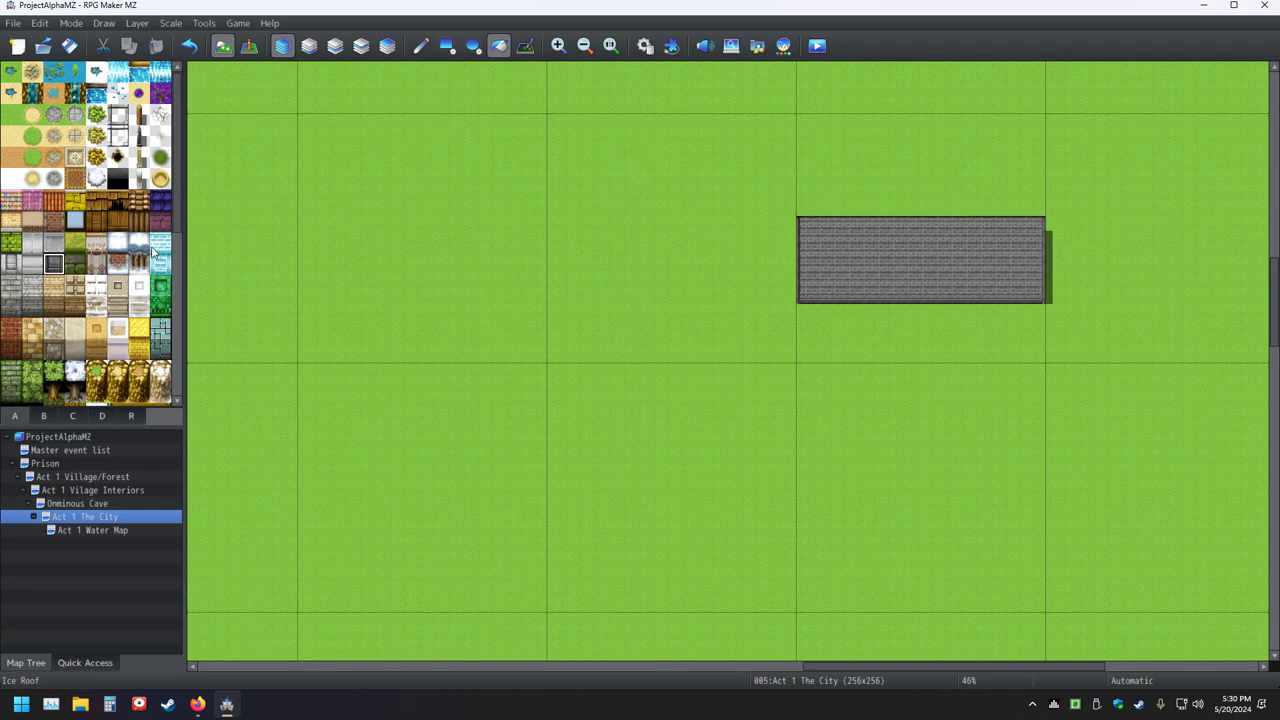
- Try flood-filling from above the wall block with the matching grey roof tile, and undo the fill
{"action": "left_click", "coordinate": [52, 248]}
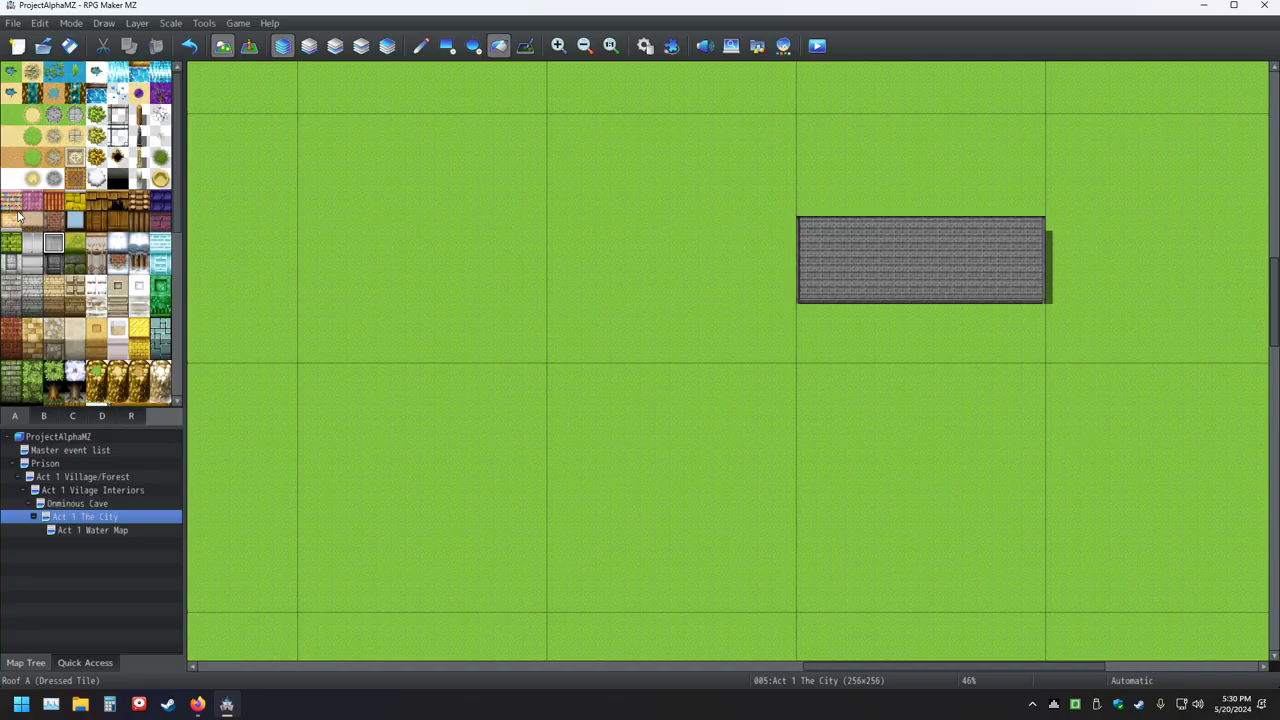
{"action": "left_click", "coordinate": [848, 190]}
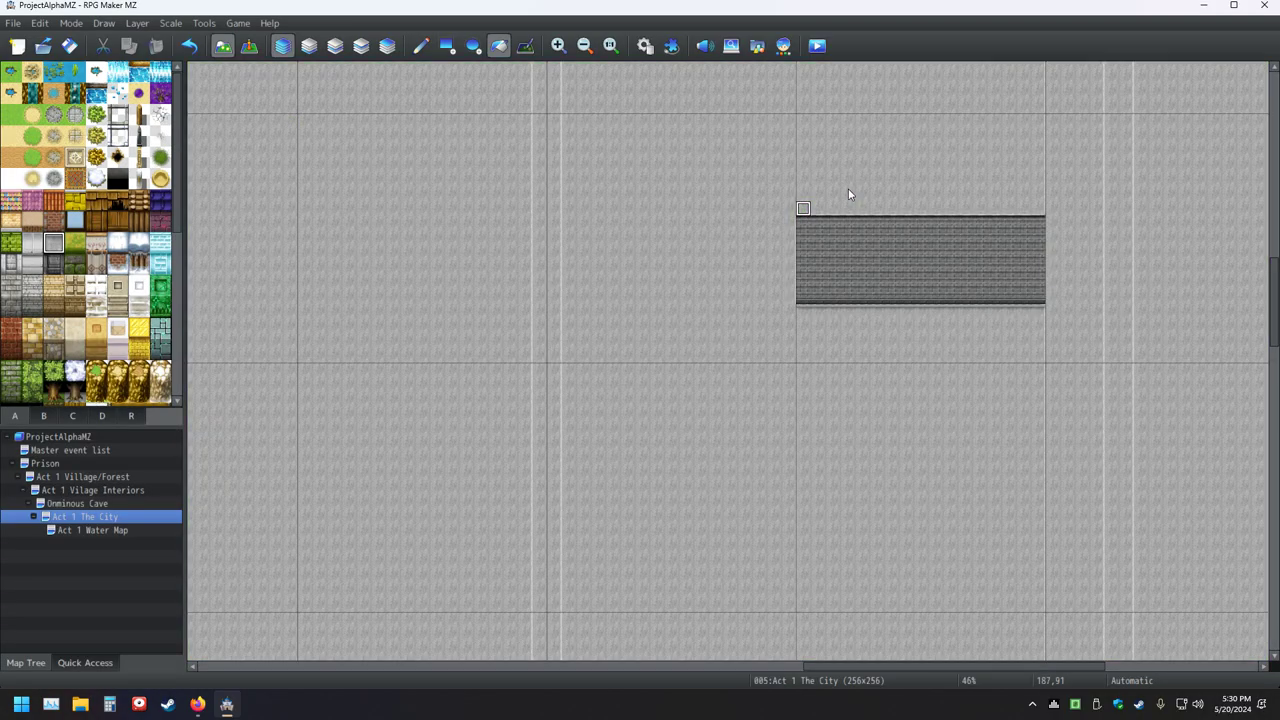
{"action": "left_click", "coordinate": [189, 46]}
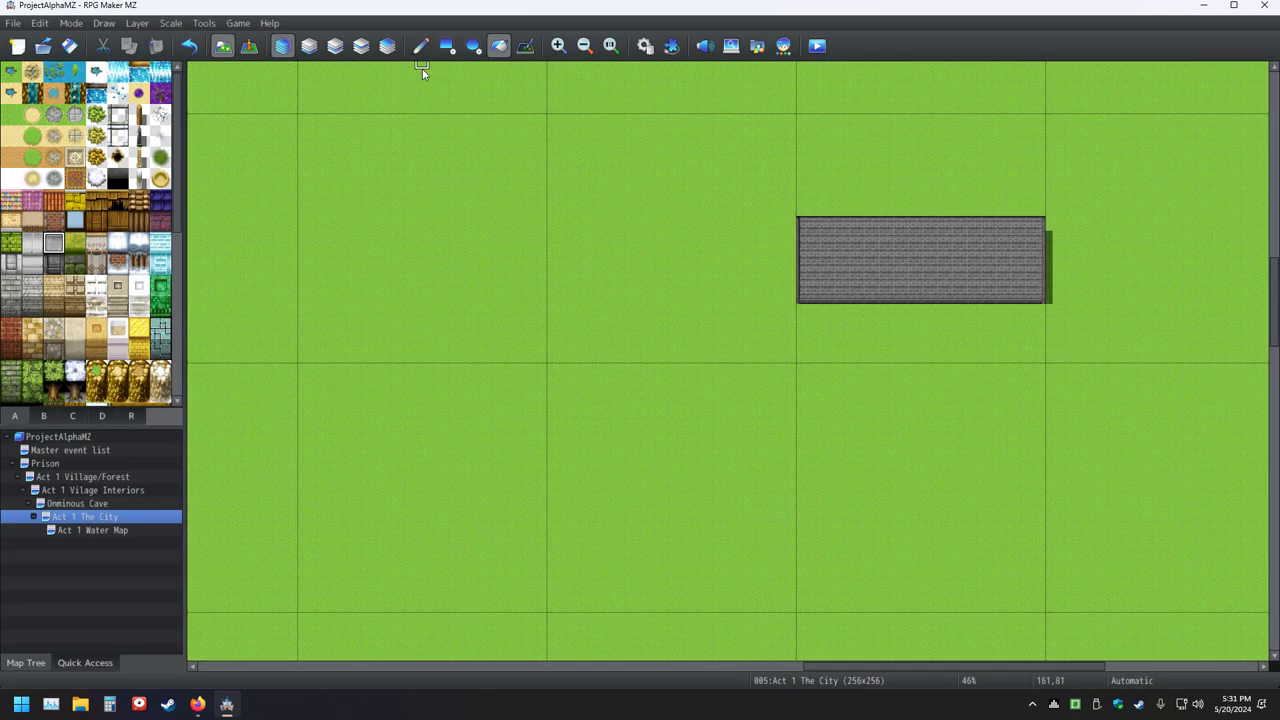
- Draw a filled rectangle of grey roof tile, about 17 by 4 tiles, directly above the brick wall block and save the project
{"action": "left_click", "coordinate": [459, 292]}
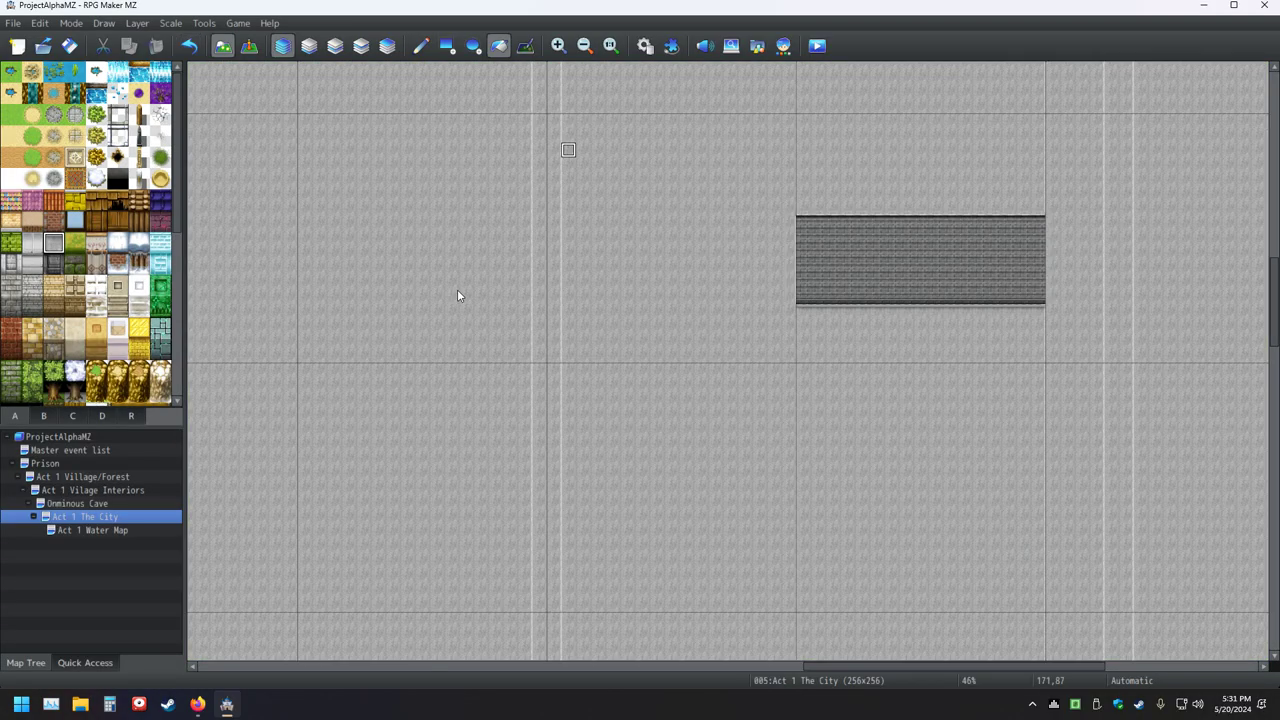
{"action": "left_click", "coordinate": [189, 46]}
{"action": "left_click", "coordinate": [447, 46]}
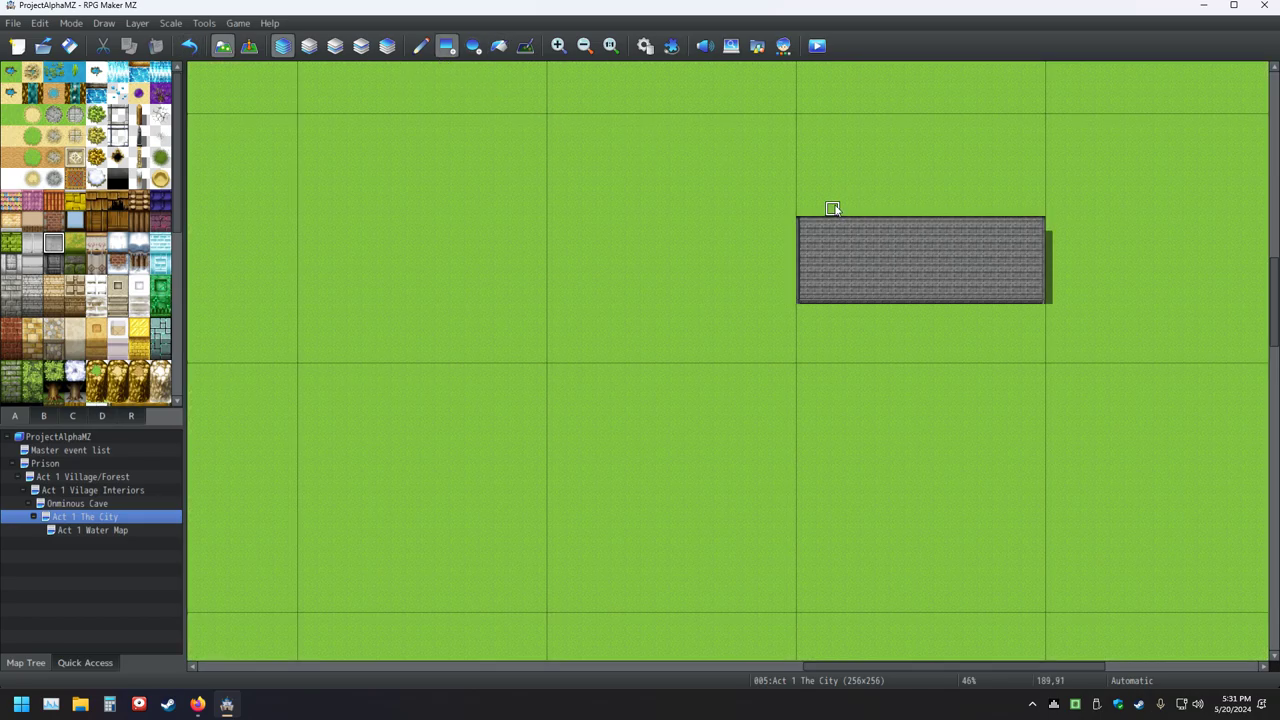
{"action": "left_click_drag", "start_coordinate": [809, 208], "coordinate": [1032, 170]}
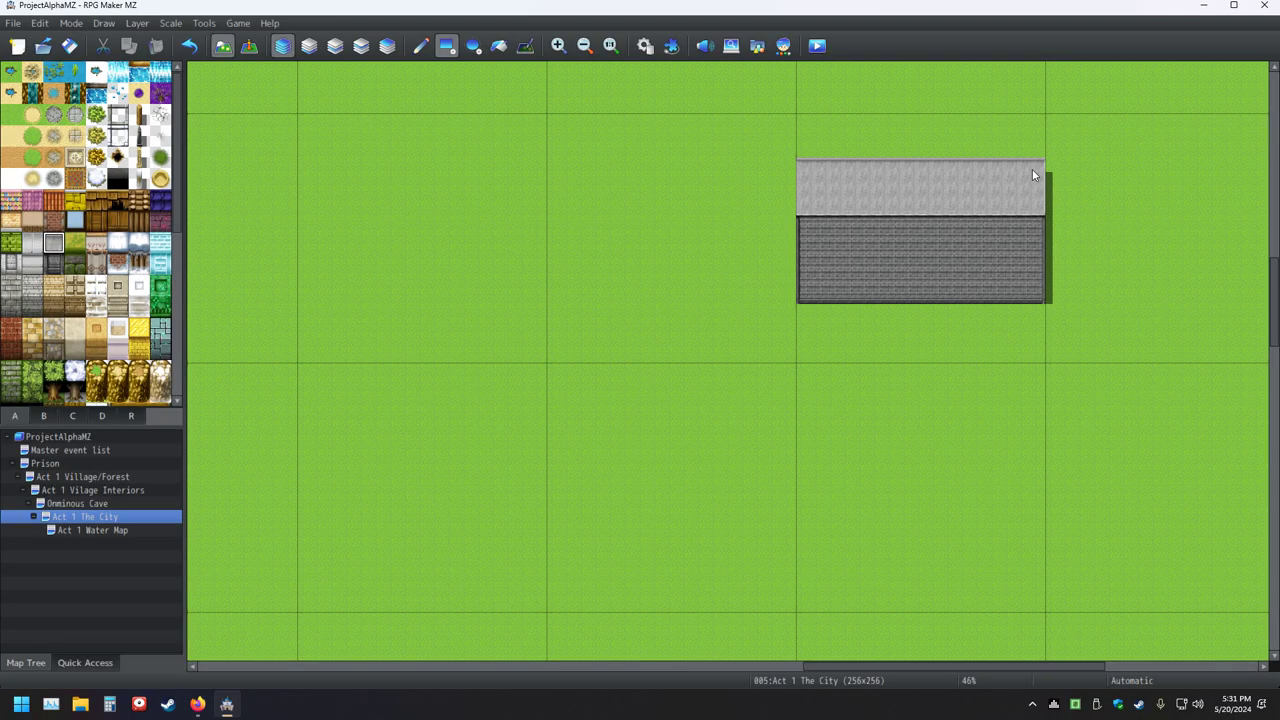
{"action": "left_click", "coordinate": [69, 46]}
- Look over the existing building interiors on the Act 1 Vilage Interiors map
{"action": "left_click", "coordinate": [139, 489]}
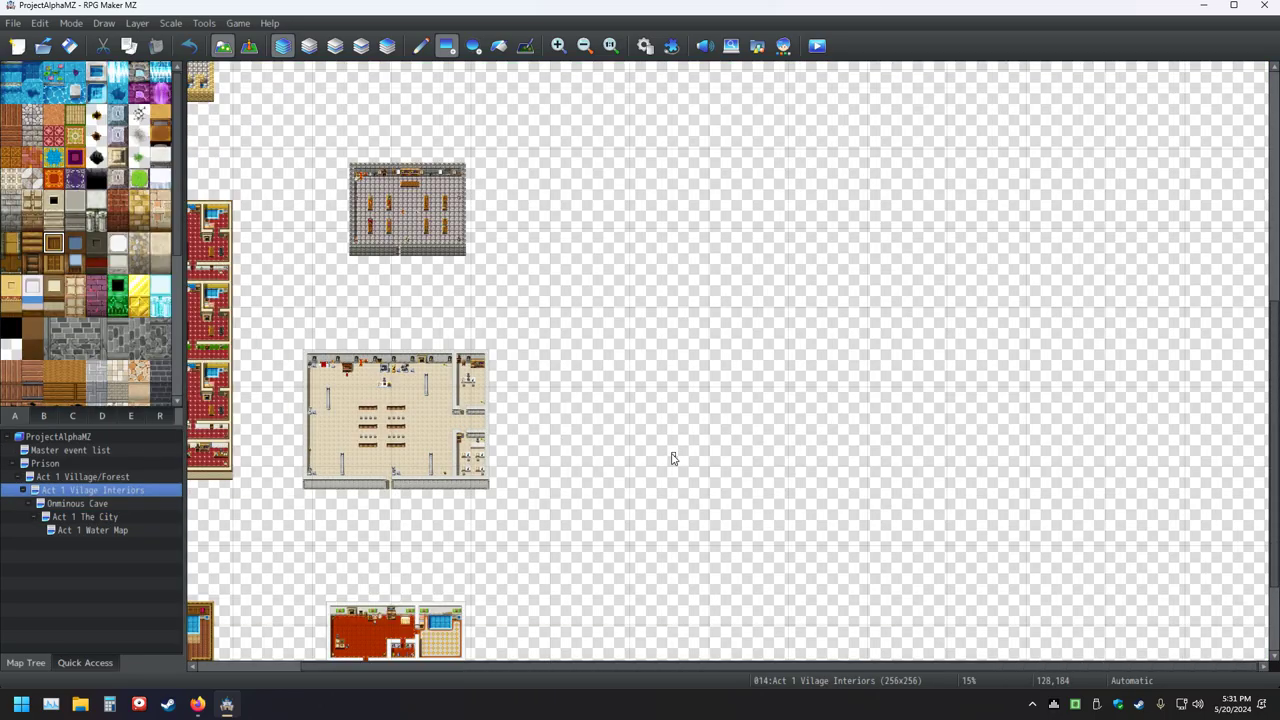
{"action": "scroll", "coordinate": [761, 440], "scroll_direction": "up", "scroll_amount": 3}
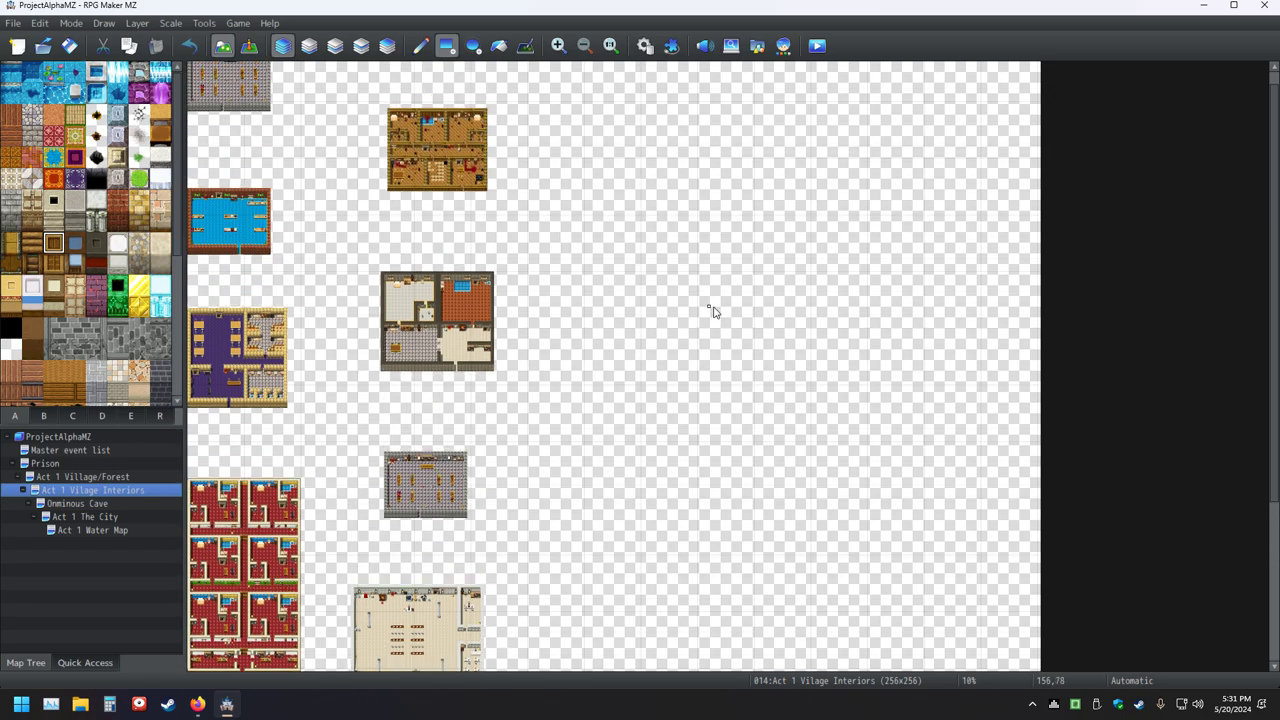
{"action": "scroll", "coordinate": [781, 277], "scroll_direction": "down", "scroll_amount": 3}
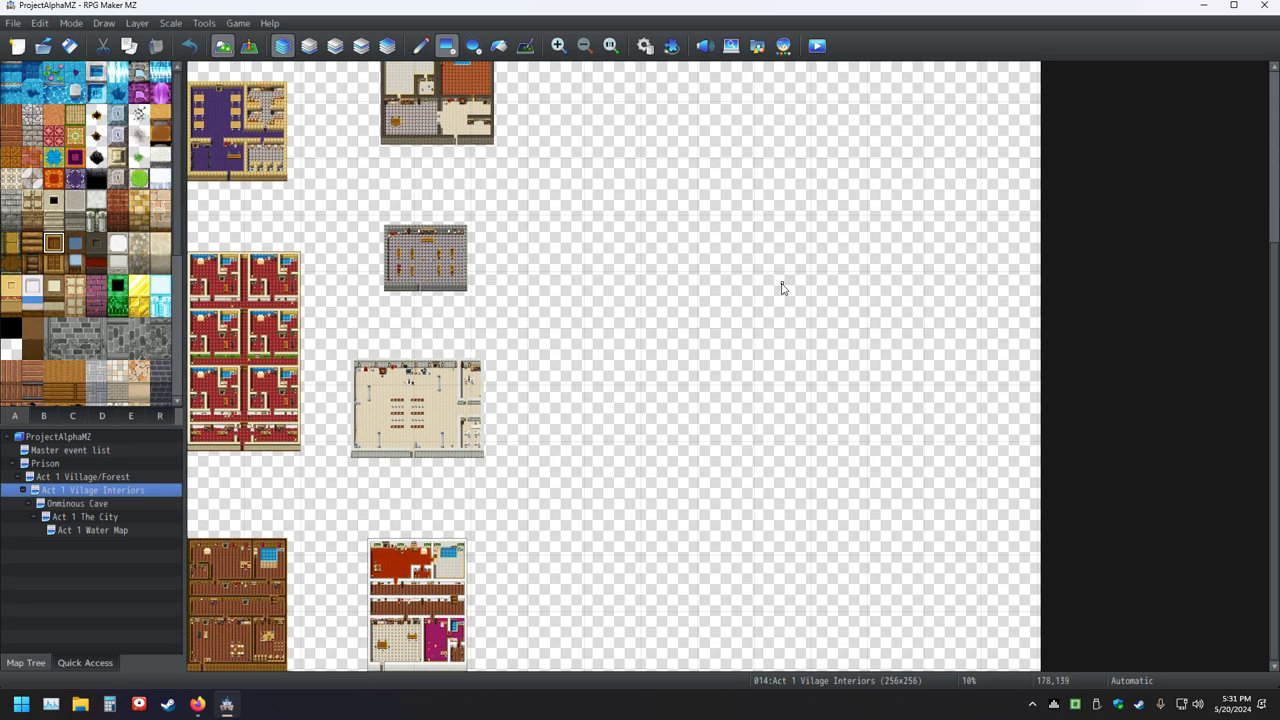
{"action": "scroll", "coordinate": [781, 288], "scroll_direction": "up", "scroll_amount": 5}
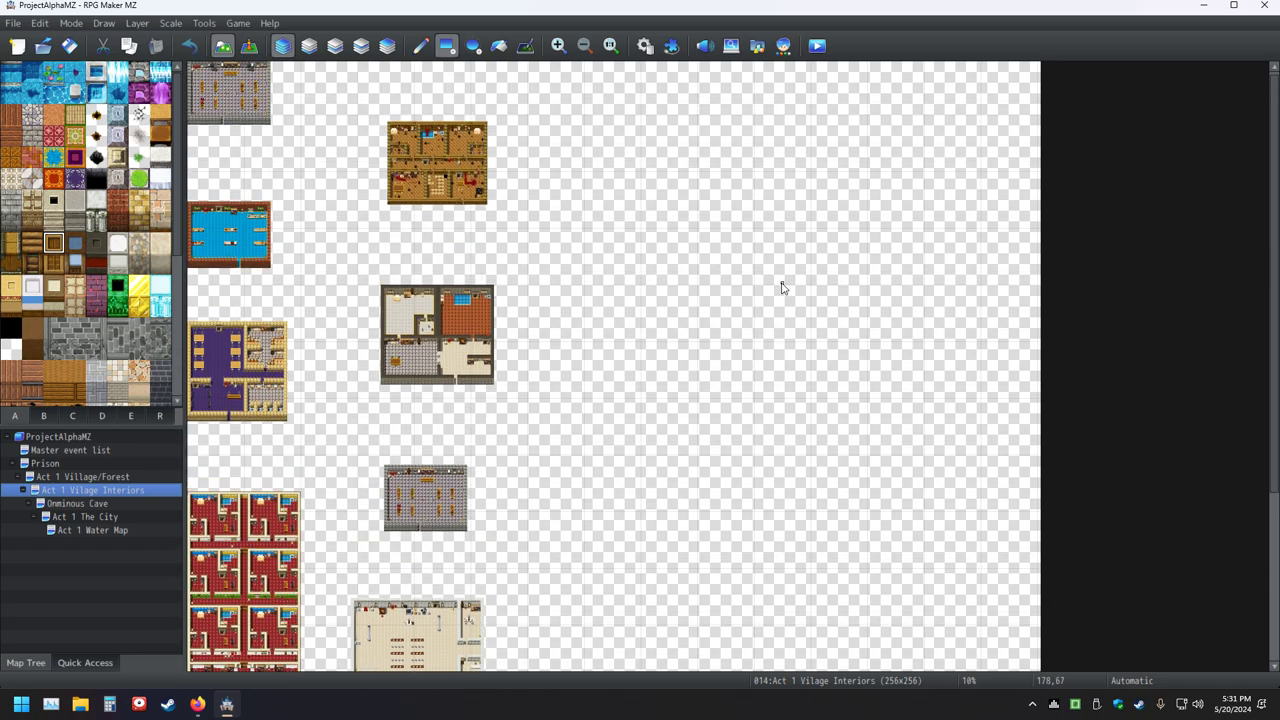
- Return to the Act 1 The City map, collapse its branch in the map tree, and inspect the new roofed building up close
{"action": "left_click", "coordinate": [110, 517]}
{"action": "left_click", "coordinate": [33, 518]}
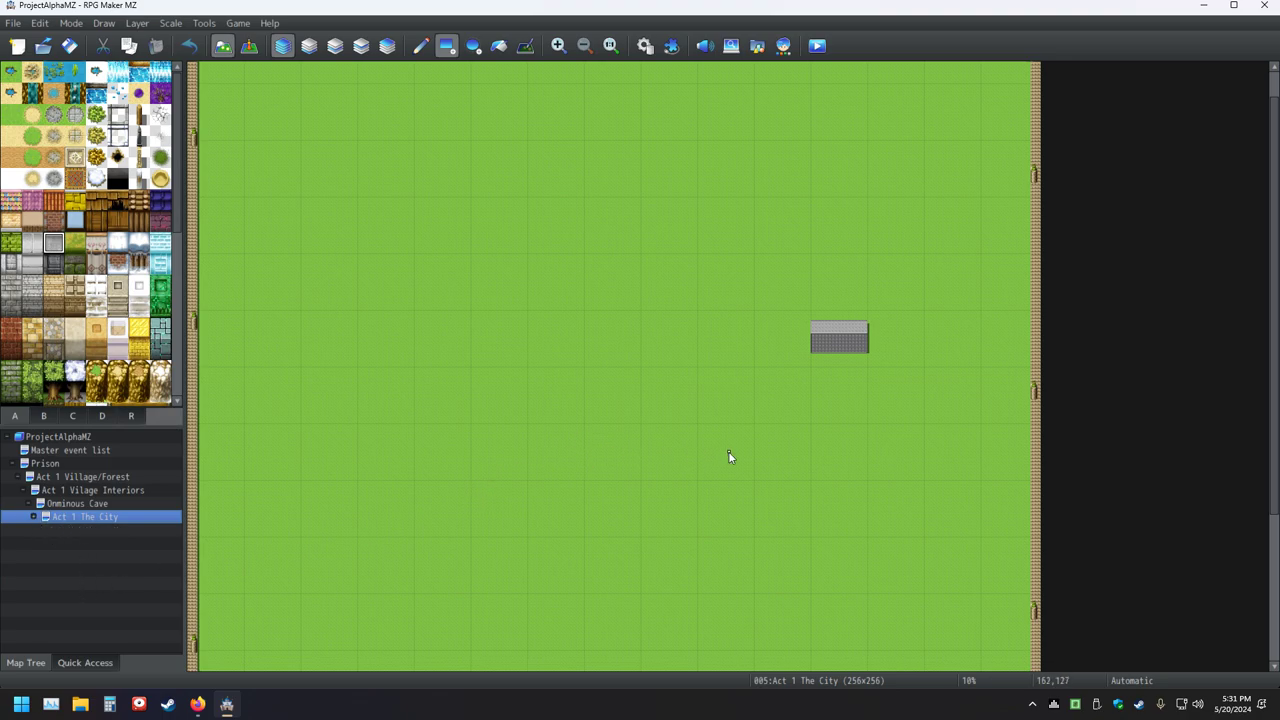
{"action": "scroll", "coordinate": [823, 442], "scroll_direction": "up", "scroll_amount": 3, "text": "ctrl"}
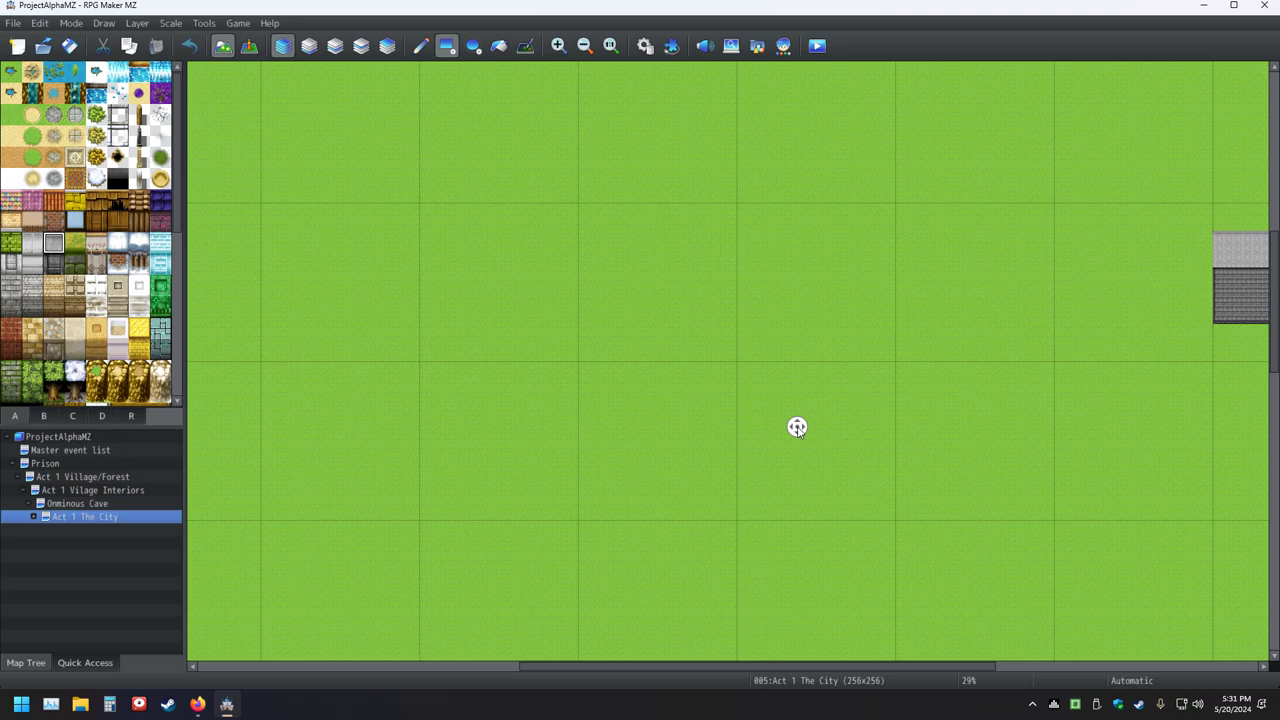
{"action": "scroll", "coordinate": [1006, 379], "scroll_direction": "right", "scroll_amount": 5, "text": "shift"}
{"action": "scroll", "coordinate": [733, 446], "scroll_direction": "up", "scroll_amount": 2, "text": "ctrl"}
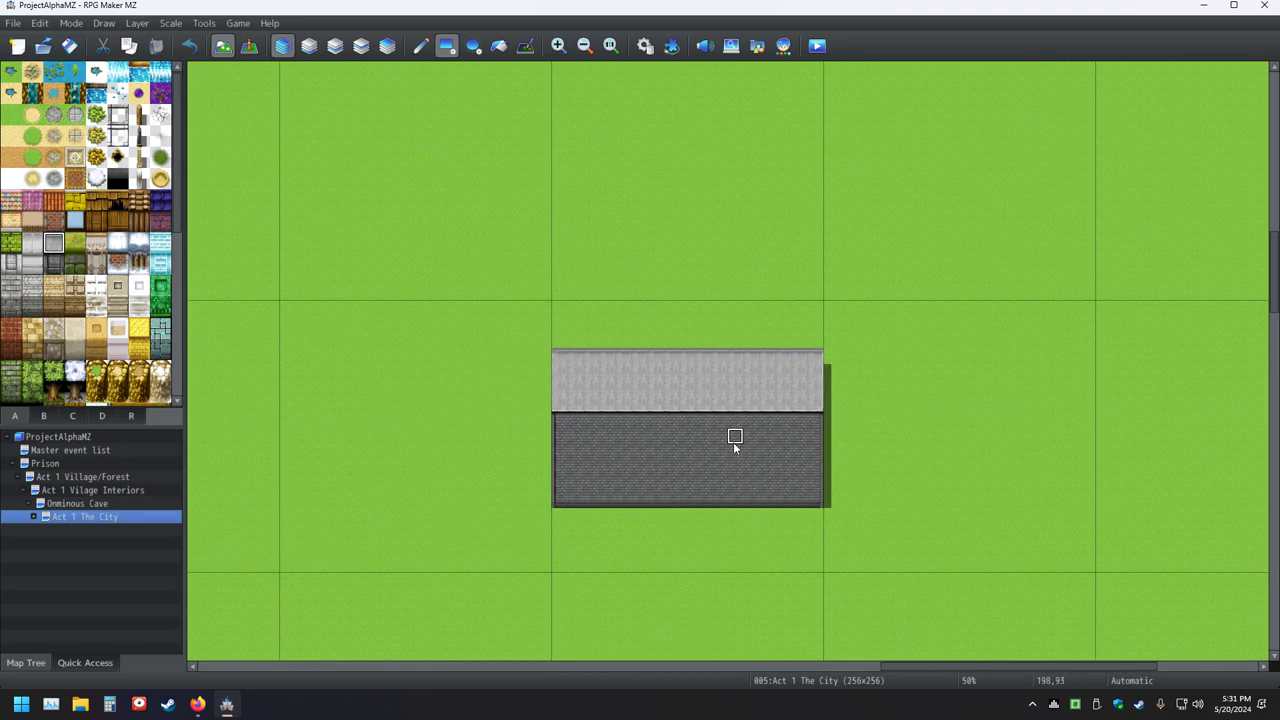
{"action": "scroll", "coordinate": [734, 446], "scroll_direction": "down", "scroll_amount": 1}
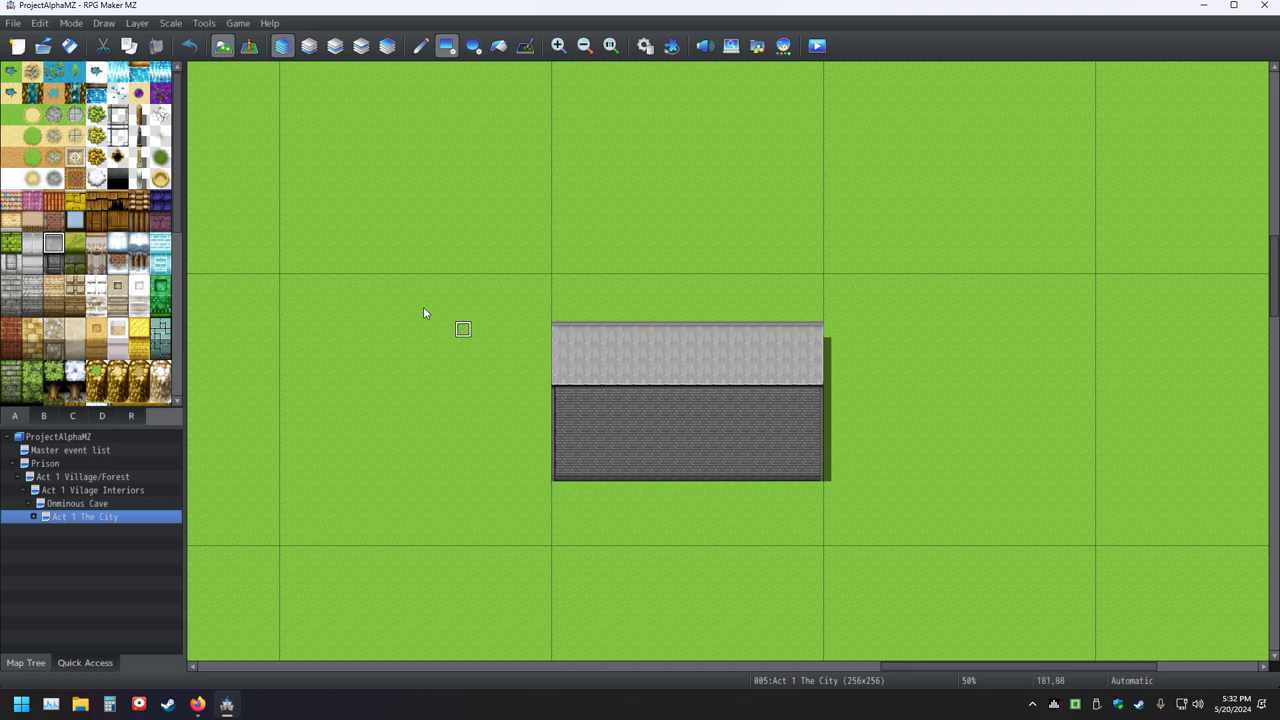
- Try a new event on the grass just below the building's lower-left corner, using the wooden signpost image from Tileset B
{"action": "left_click", "coordinate": [250, 52]}
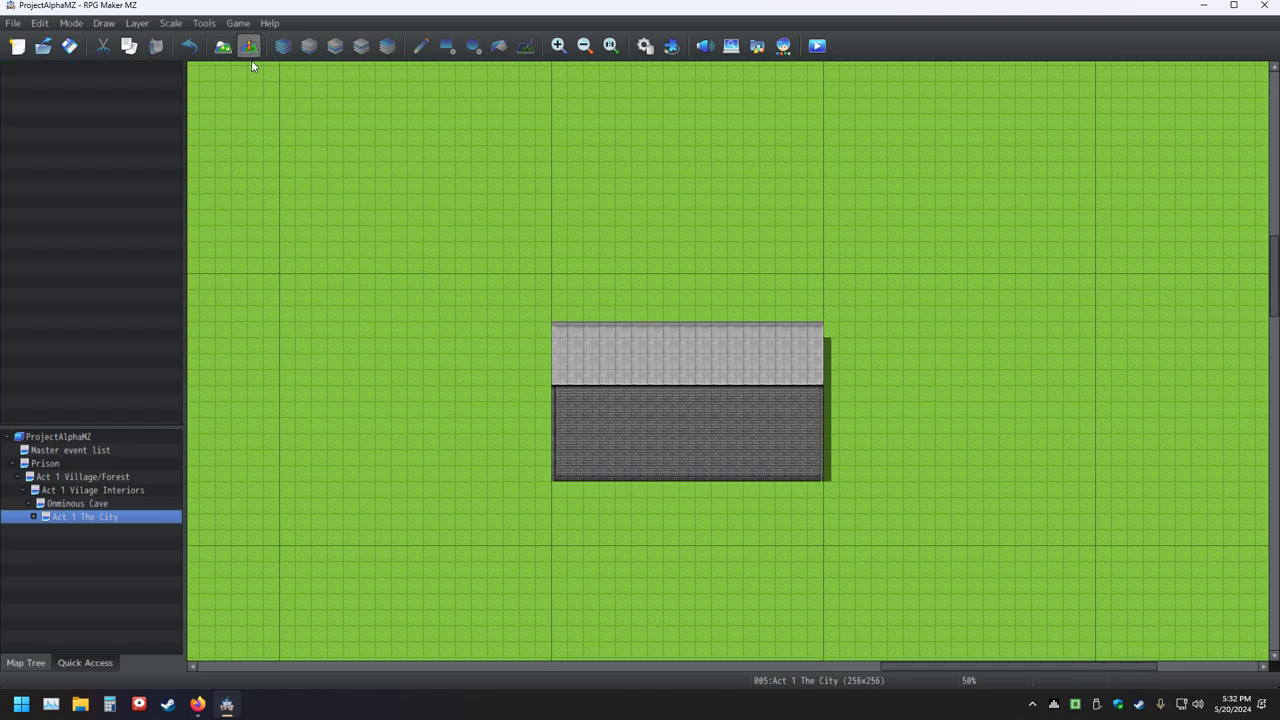
{"action": "double_click", "coordinate": [564, 488]}
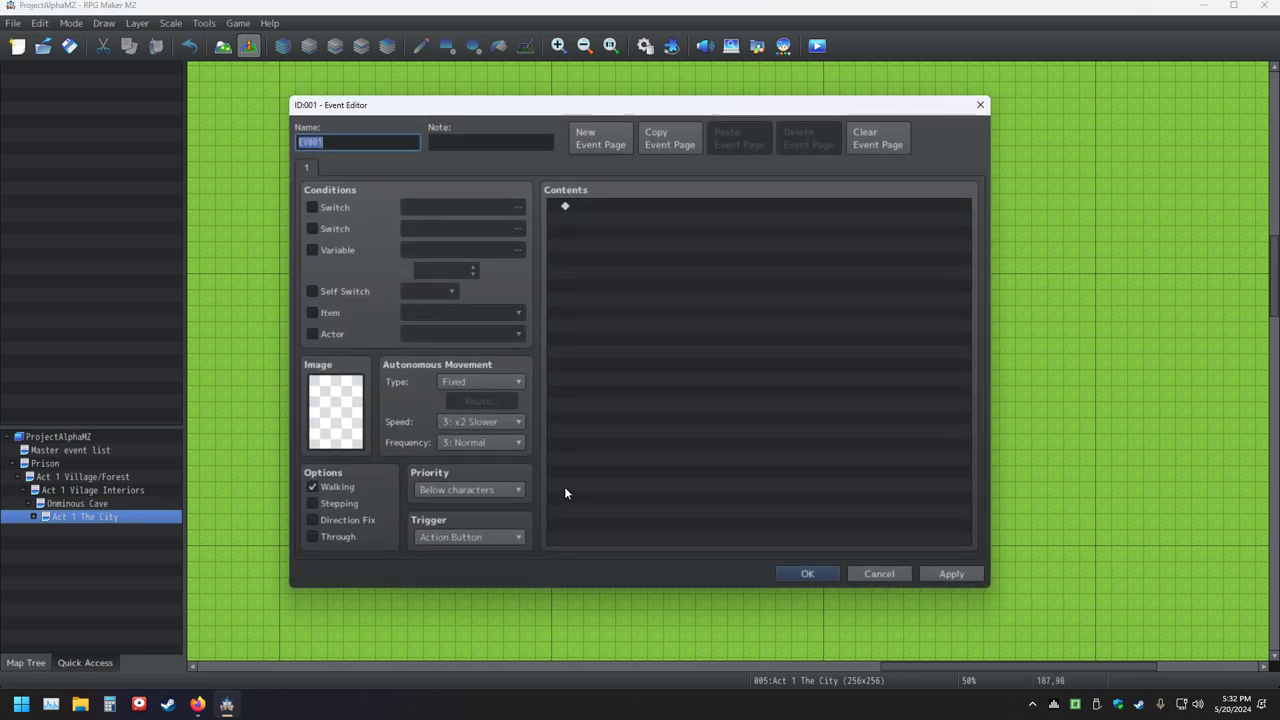
{"action": "double_click", "coordinate": [357, 403]}
{"action": "scroll", "coordinate": [468, 373], "scroll_direction": "down", "scroll_amount": 6}
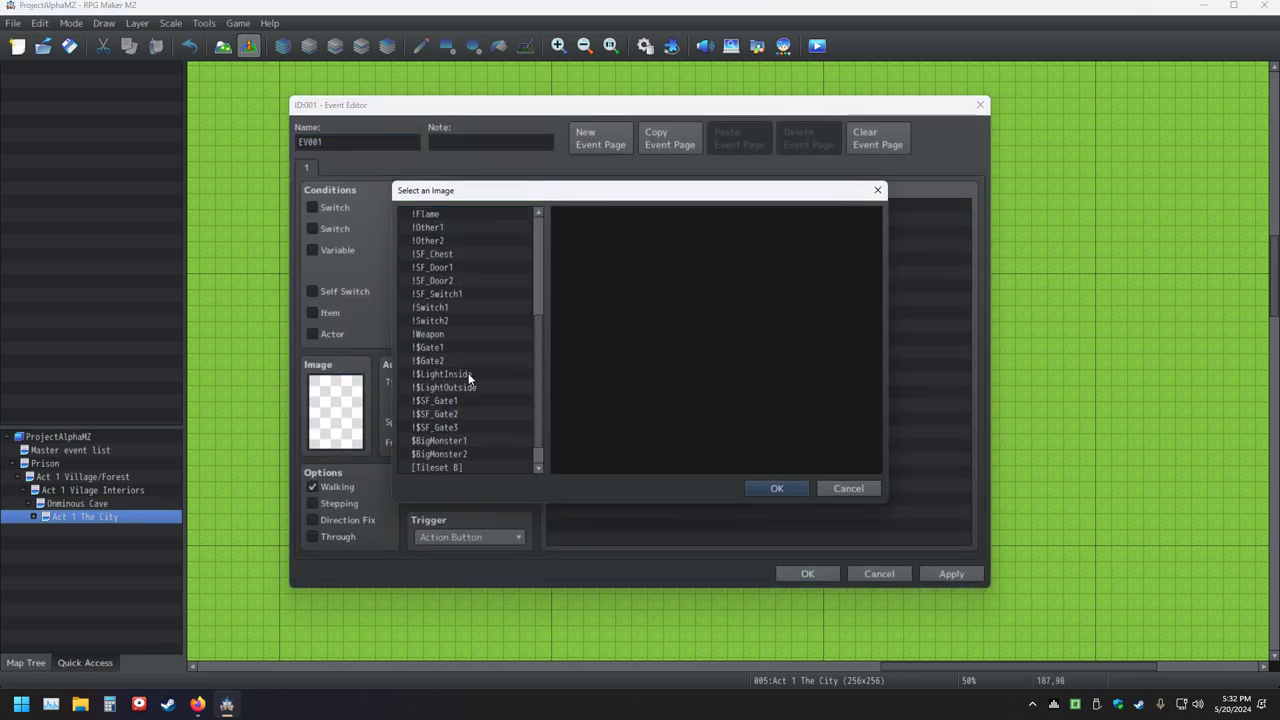
{"action": "scroll", "coordinate": [468, 375], "scroll_direction": "up", "scroll_amount": 5}
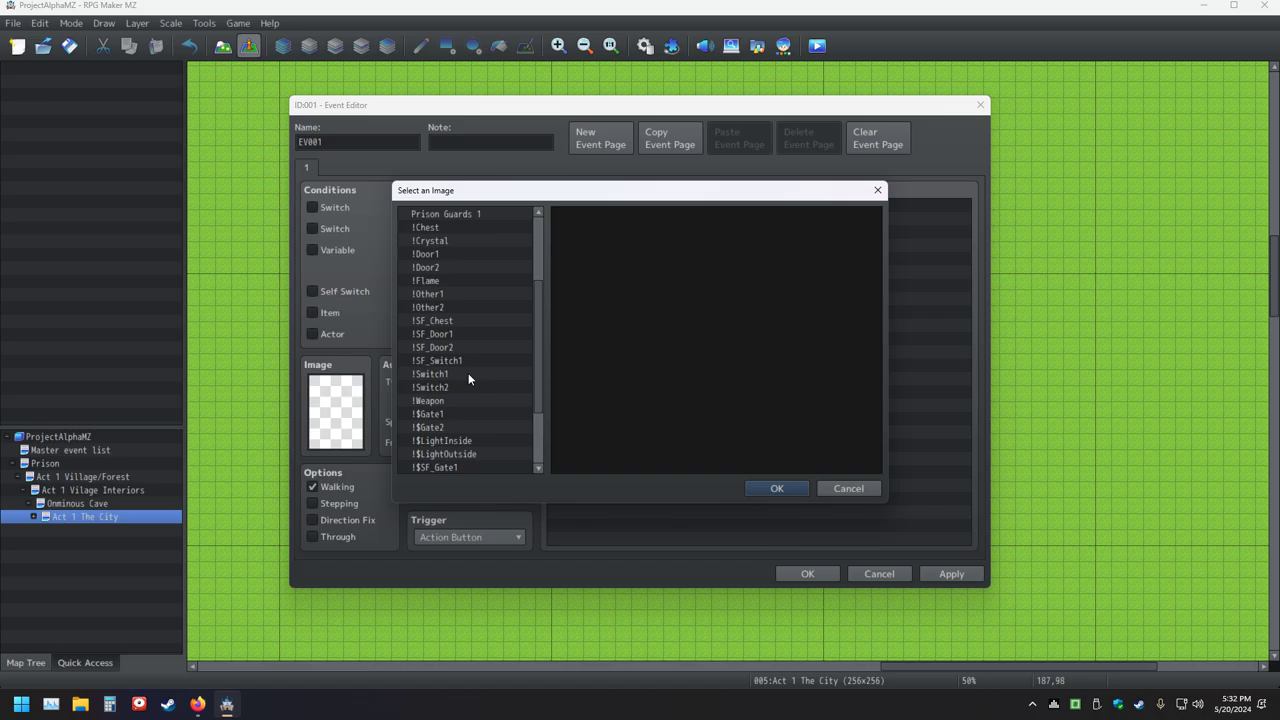
{"action": "scroll", "coordinate": [468, 373], "scroll_direction": "up", "scroll_amount": 3}
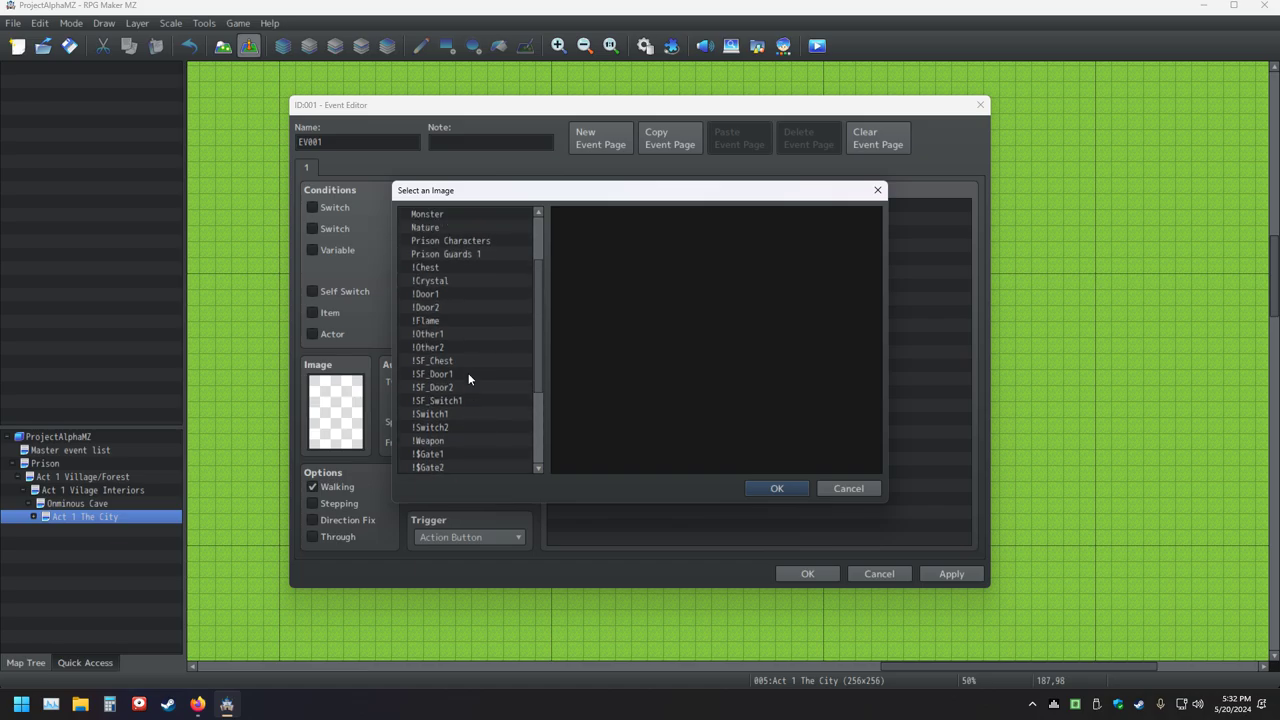
{"action": "left_click", "coordinate": [438, 334]}
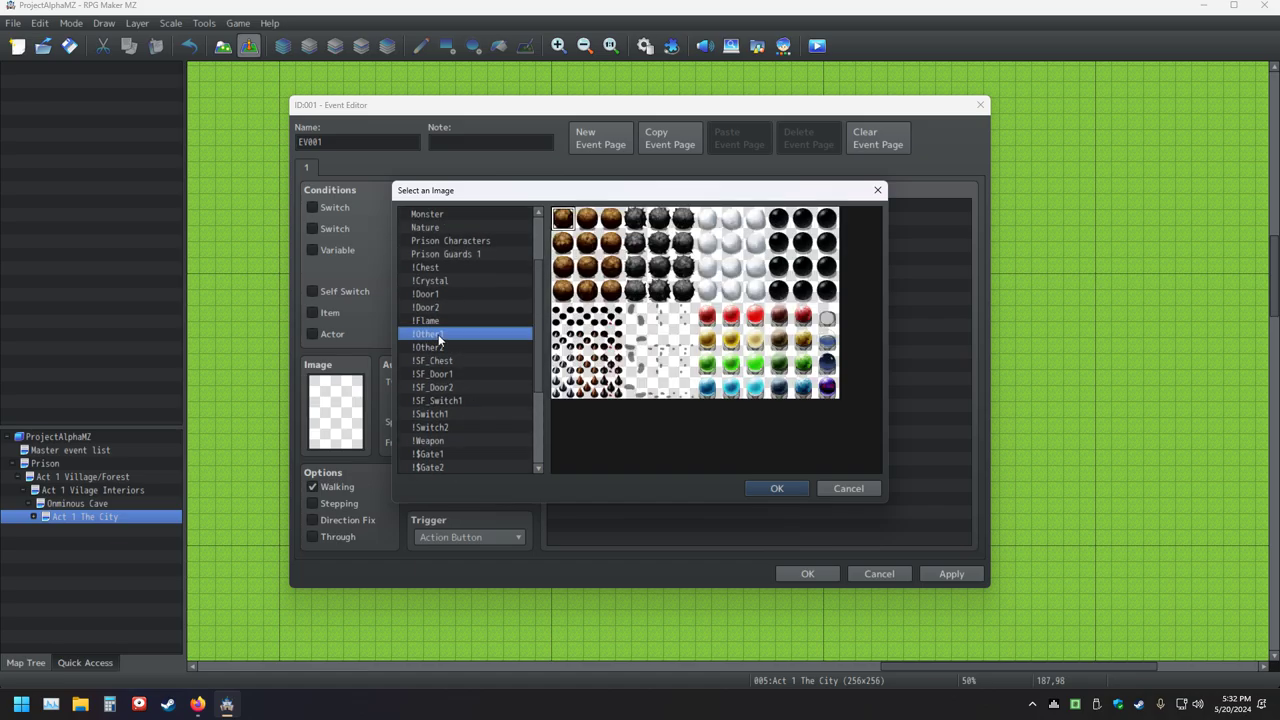
{"action": "key", "text": "Up"}
{"action": "key", "text": "Up"}
{"action": "key", "text": "Up"}
{"action": "key", "text": "Up"}
{"action": "key", "text": "Up"}
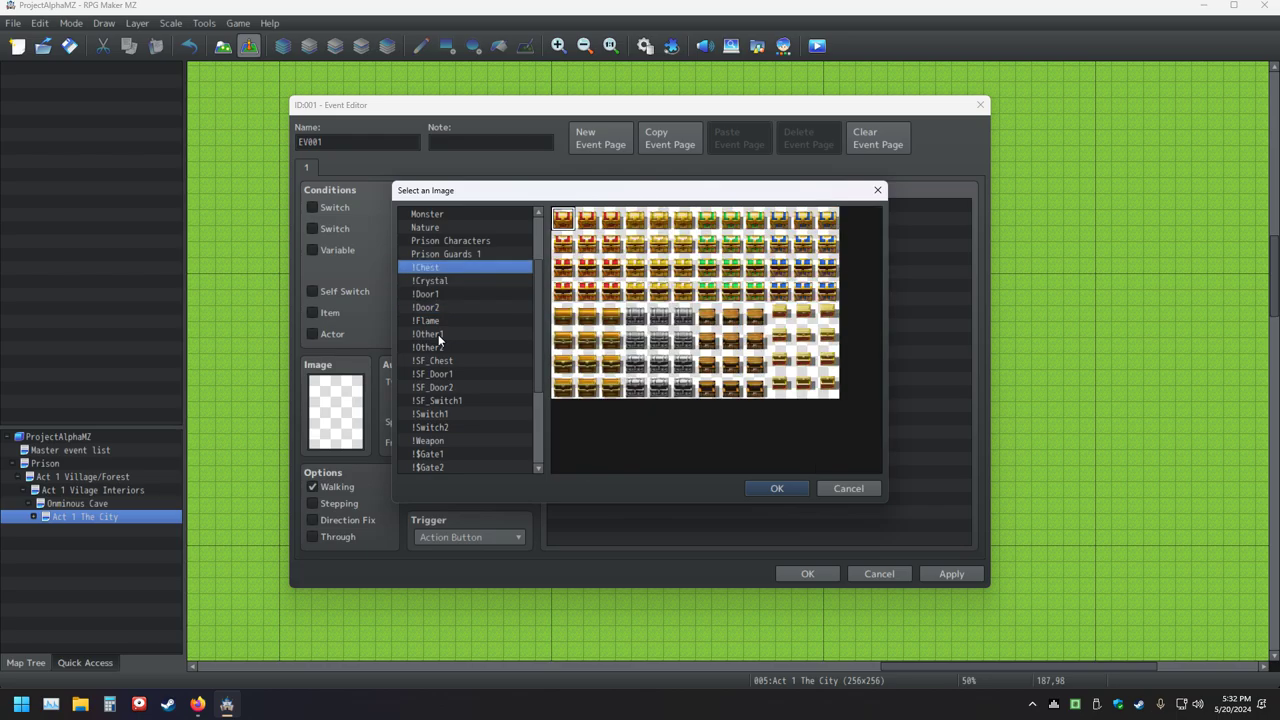
{"action": "key", "text": "Down"}
{"action": "key", "text": "Up"}
{"action": "key", "text": "Up"}
{"action": "key", "text": "Up"}
{"action": "key", "text": "Up"}
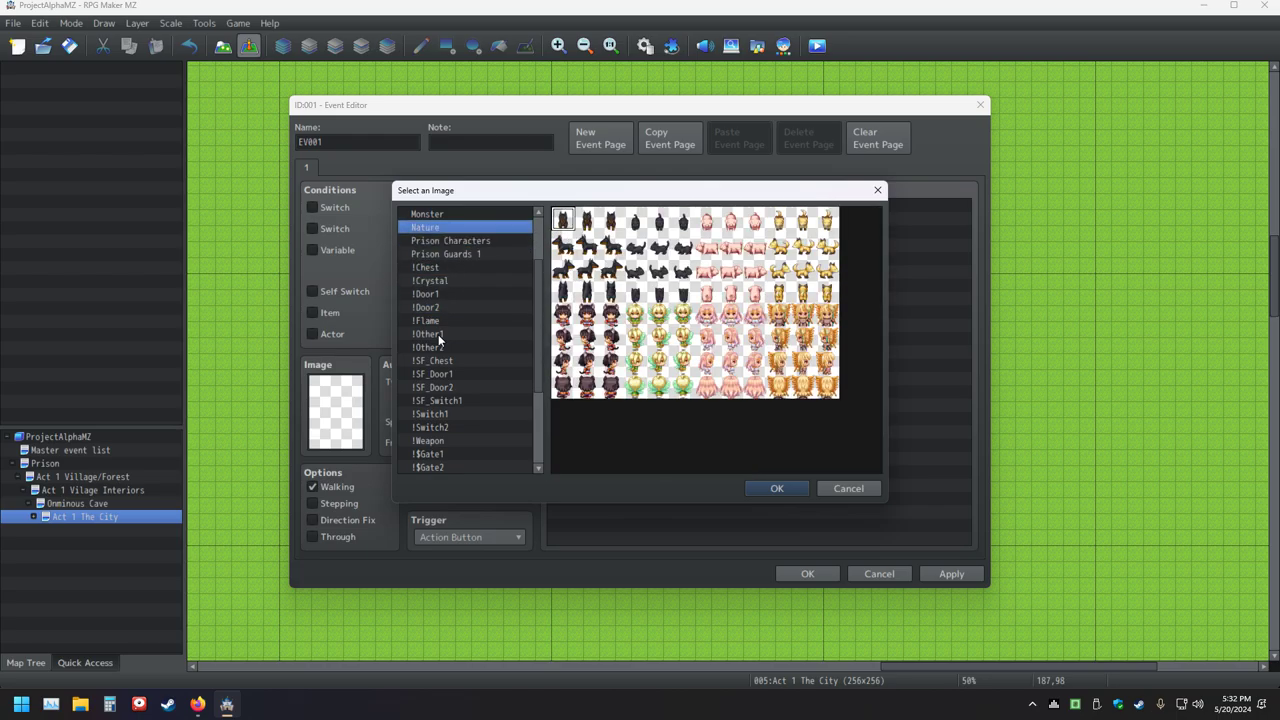
{"action": "key", "text": "Down"}
{"action": "key", "text": "Down"}
{"action": "key", "text": "Down"}
{"action": "key", "text": "Down"}
{"action": "key", "text": "Down"}
{"action": "key", "text": "Down"}
{"action": "key", "text": "Down"}
{"action": "key", "text": "Down"}
{"action": "key", "text": "Down"}
{"action": "key", "text": "Down"}
{"action": "key", "text": "Down"}
{"action": "key", "text": "Down"}
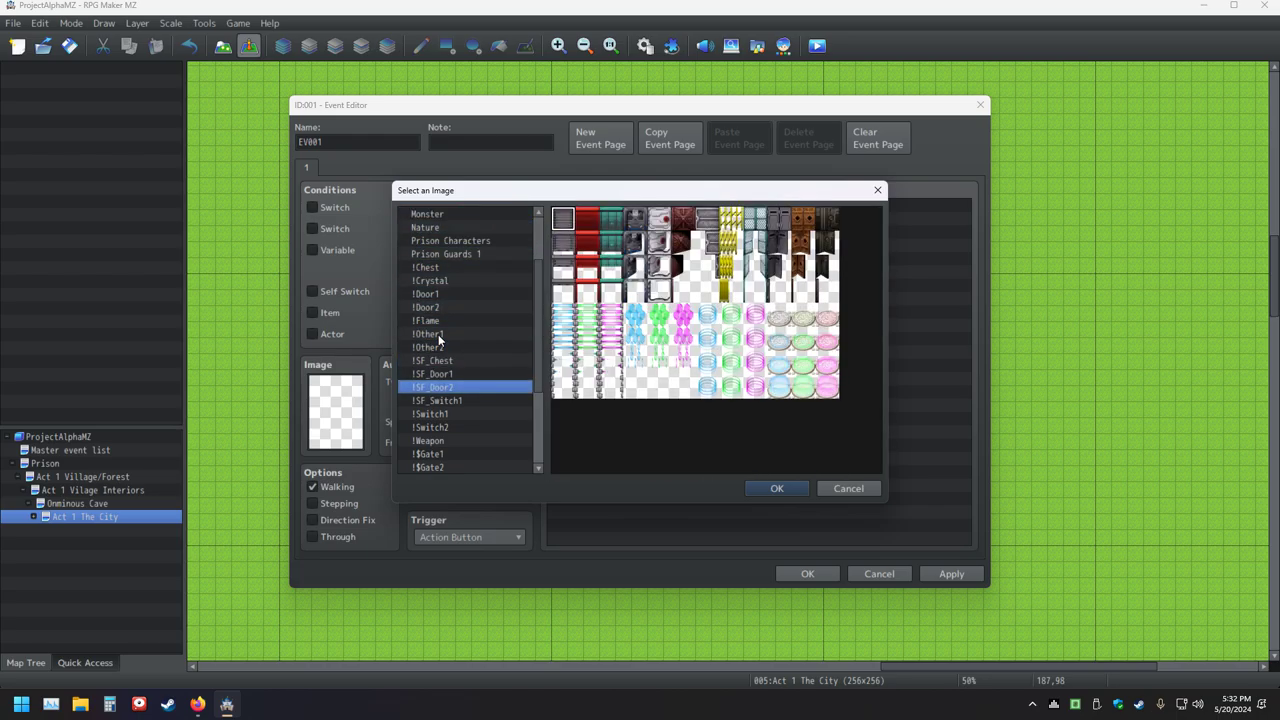
{"action": "key", "text": "Down"}
{"action": "key", "text": "Down"}
{"action": "key", "text": "Down"}
{"action": "key", "text": "Down"}
{"action": "key", "text": "Down"}
{"action": "key", "text": "Down"}
{"action": "key", "text": "Down"}
{"action": "key", "text": "Down"}
{"action": "key", "text": "Down"}
{"action": "key", "text": "Down"}
{"action": "key", "text": "Down"}
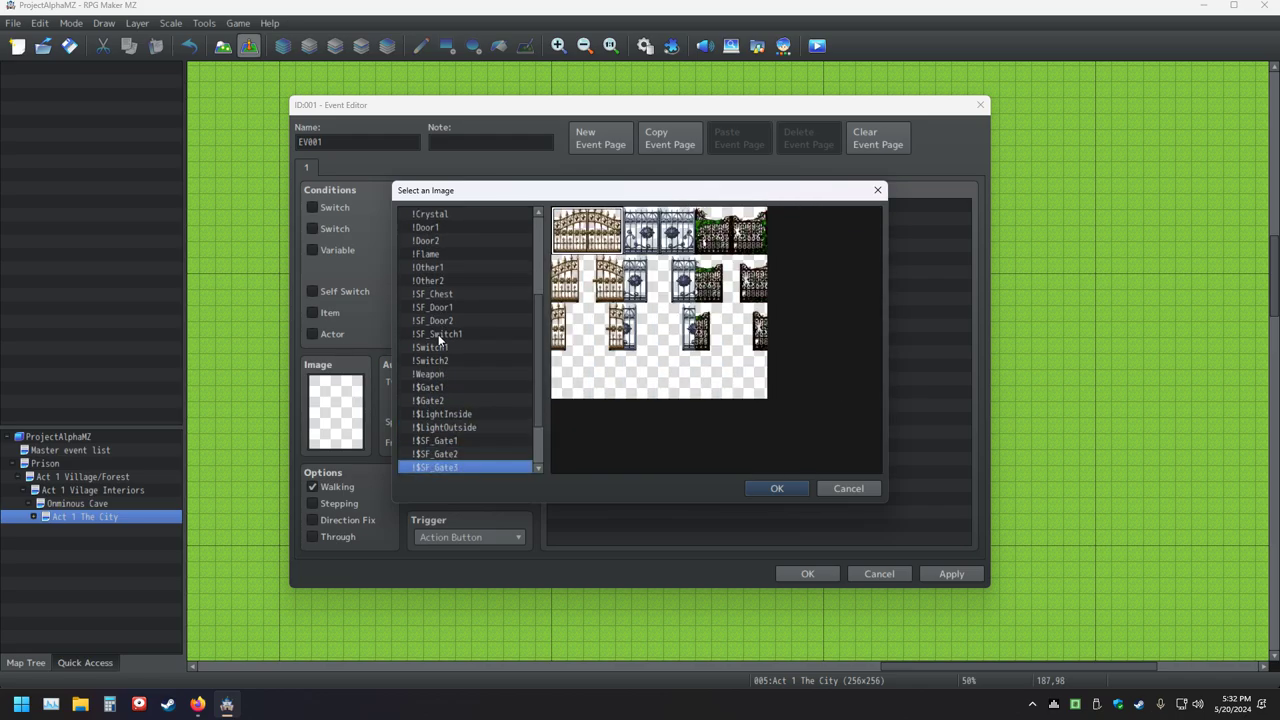
{"action": "key", "text": "Down"}
{"action": "key", "text": "Down"}
{"action": "key", "text": "Down"}
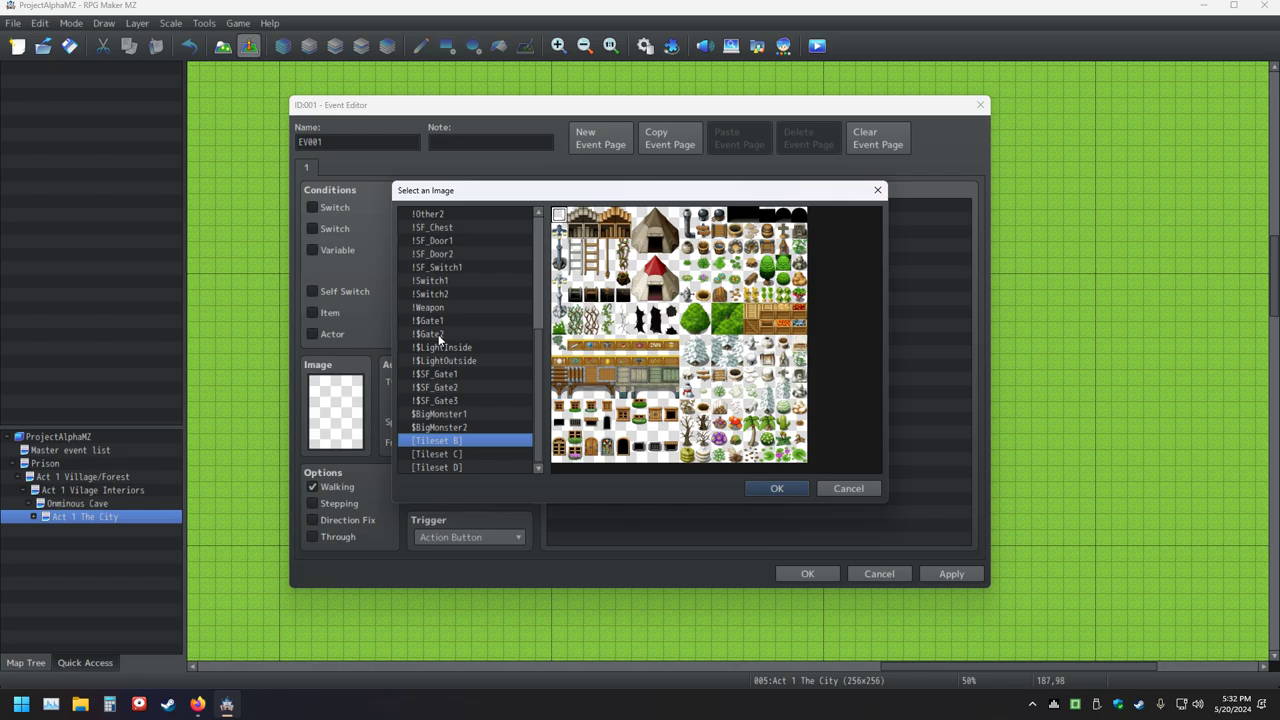
{"action": "double_click", "coordinate": [702, 229]}
- Discard the new signpost event and its changes
{"action": "left_click", "coordinate": [358, 143]}
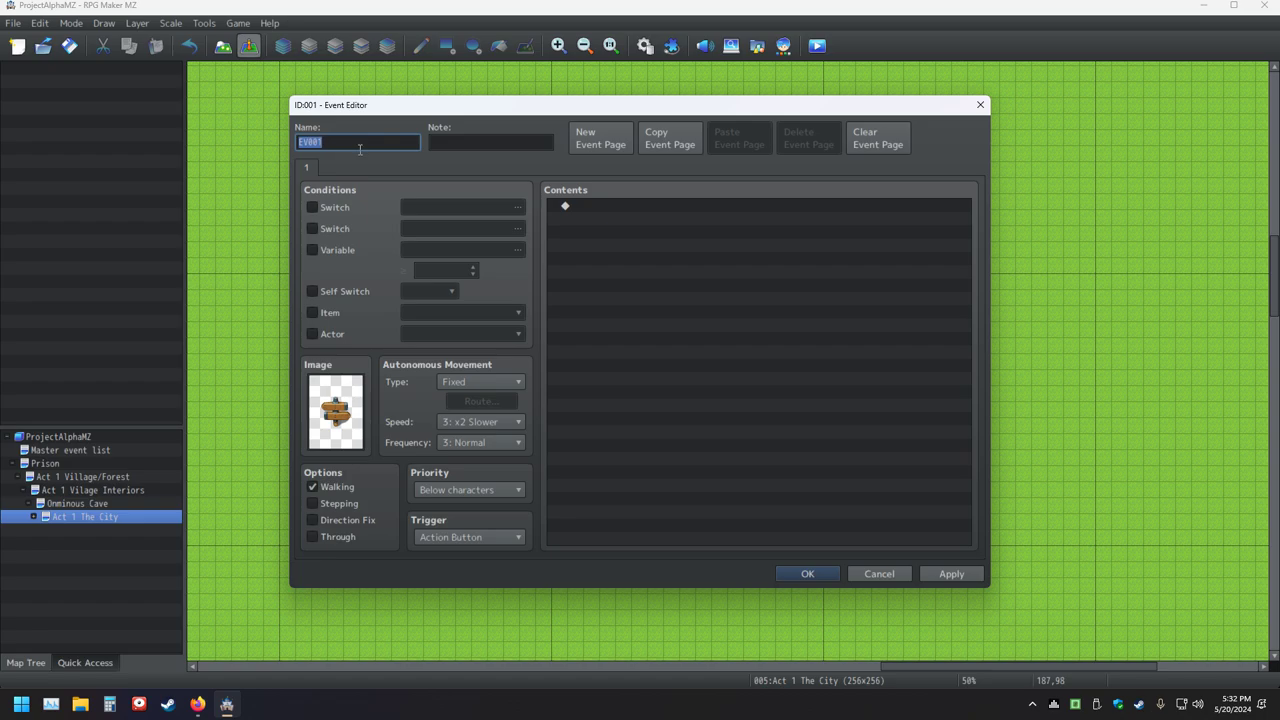
{"action": "left_click", "coordinate": [360, 144]}
{"action": "double_click", "coordinate": [360, 144]}
{"action": "key", "text": "Escape"}
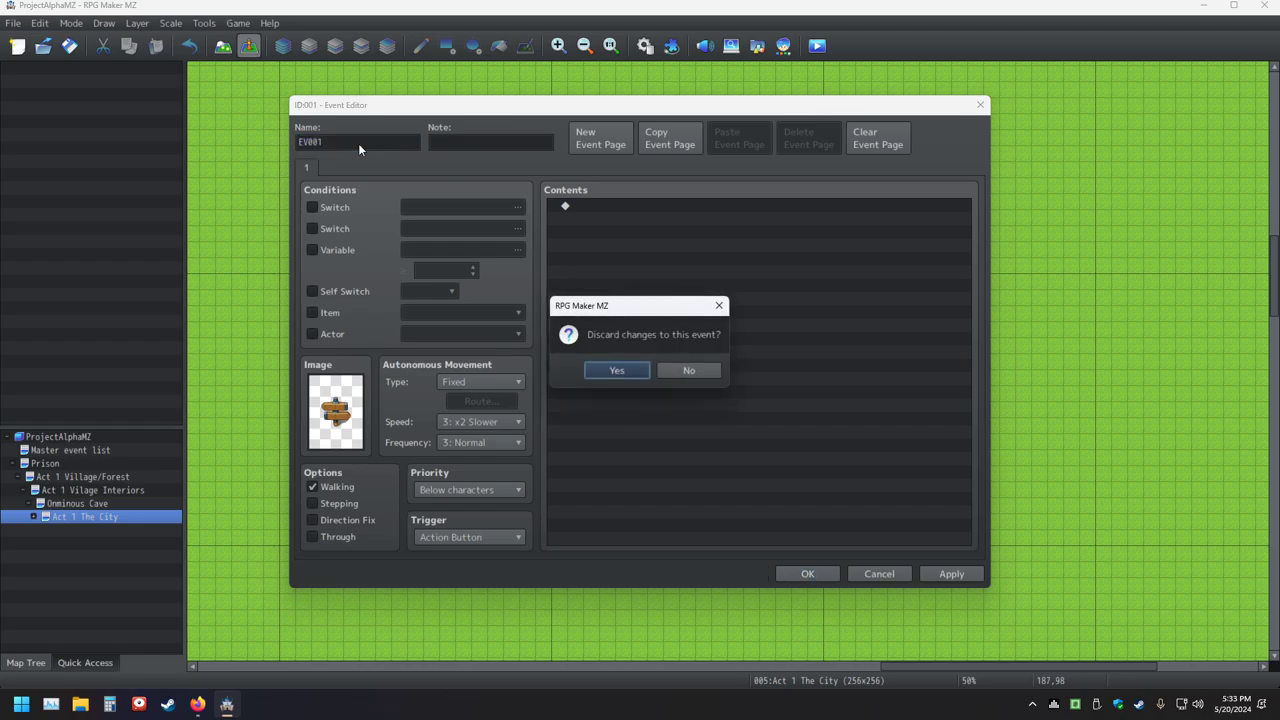
{"action": "left_click", "coordinate": [617, 370]}
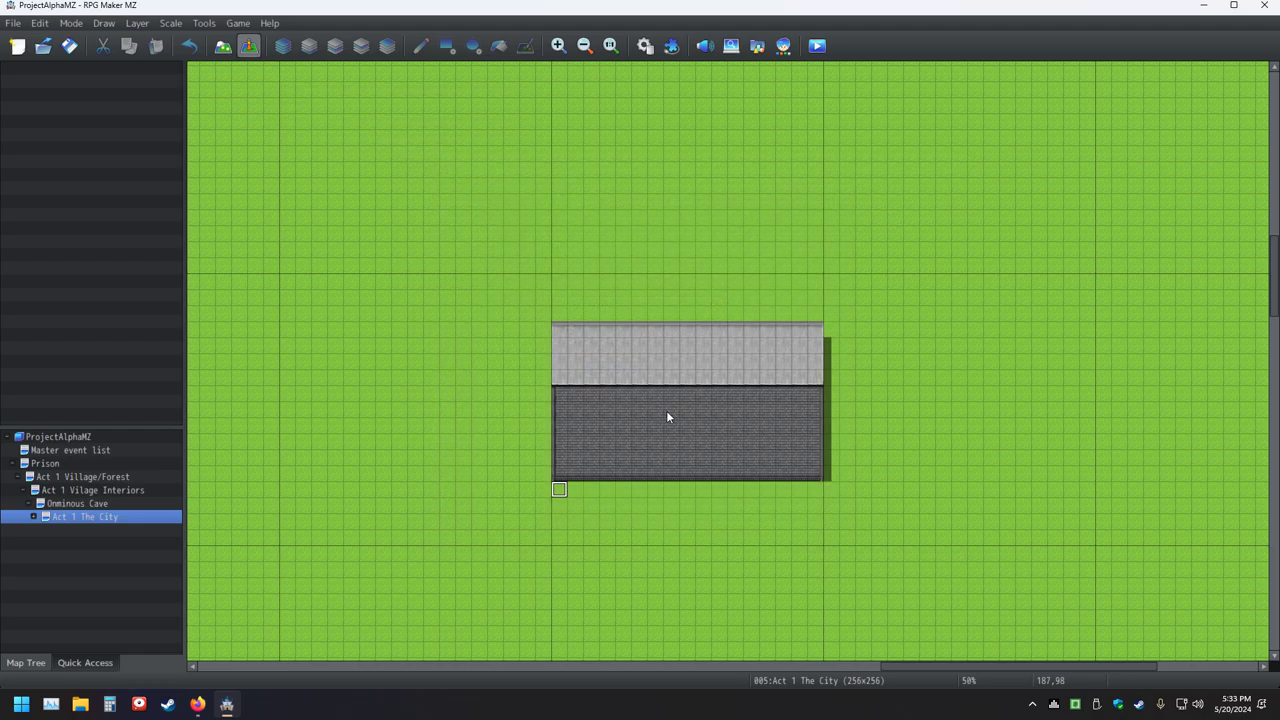
- Examine the full extent of the city map, from the upper fence to the lower one, and the building's place in it
{"action": "scroll", "coordinate": [668, 418], "scroll_direction": "down", "scroll_amount": 3, "text": "ctrl"}
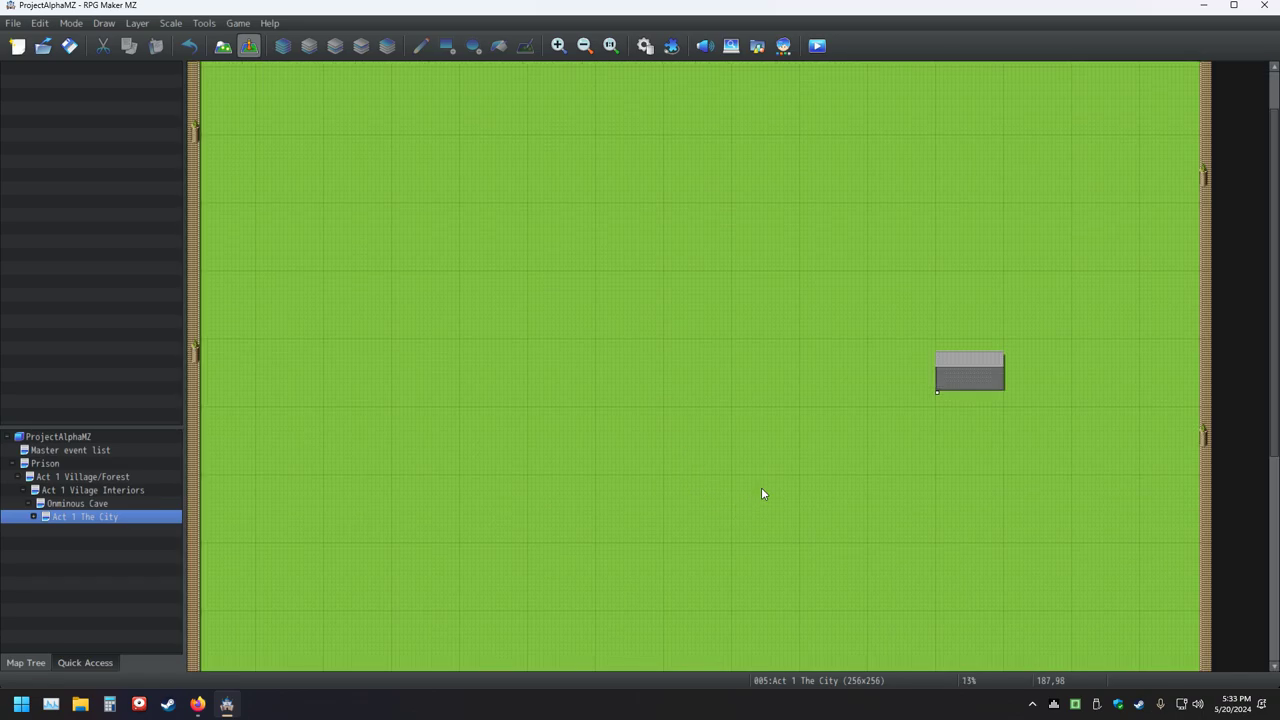
{"action": "scroll", "coordinate": [761, 492], "scroll_direction": "down", "scroll_amount": 1, "text": "ctrl"}
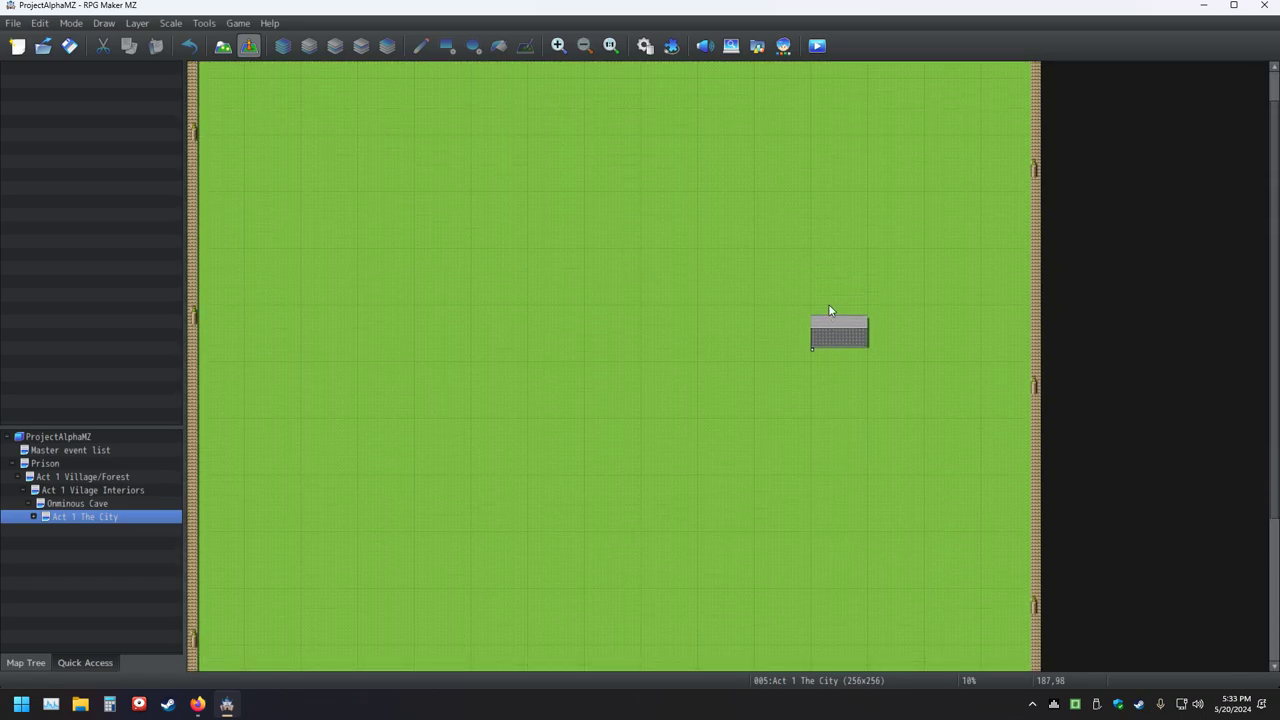
{"action": "scroll", "coordinate": [829, 296], "scroll_direction": "up", "scroll_amount": 1}
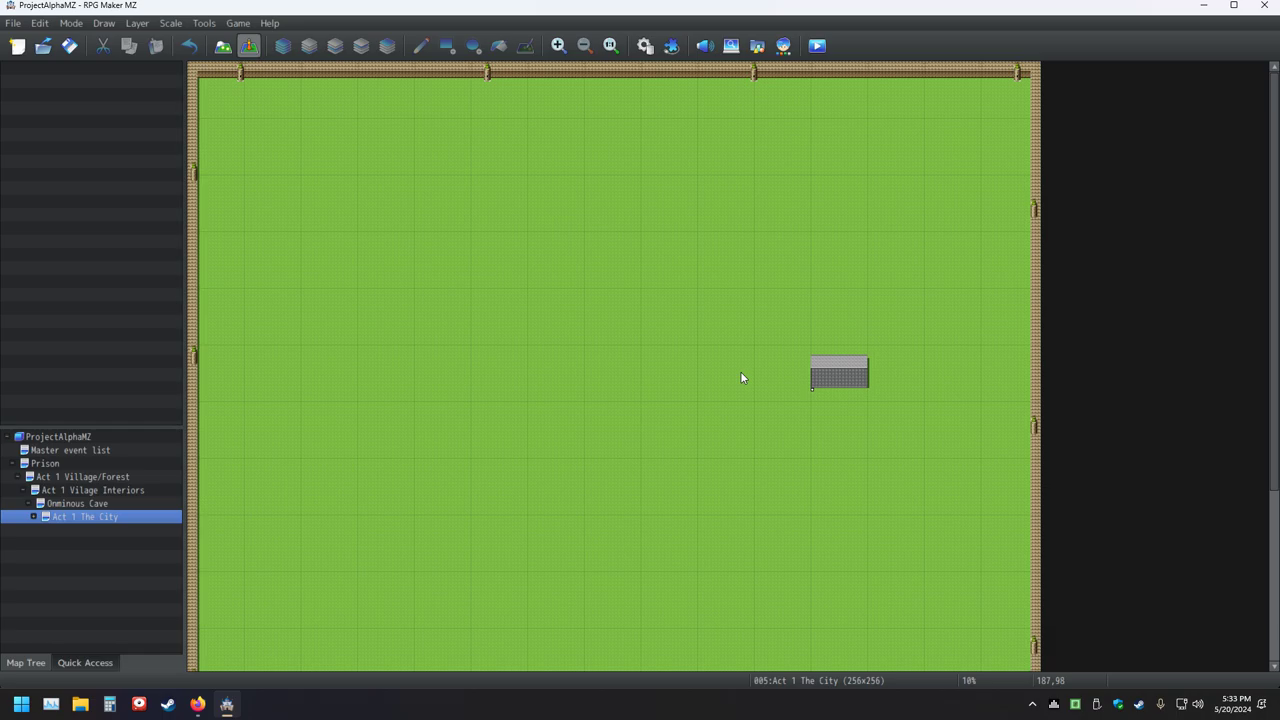
{"action": "scroll", "coordinate": [740, 371], "scroll_direction": "down", "scroll_amount": 5}
{"action": "scroll", "coordinate": [740, 373], "scroll_direction": "up", "scroll_amount": 5}
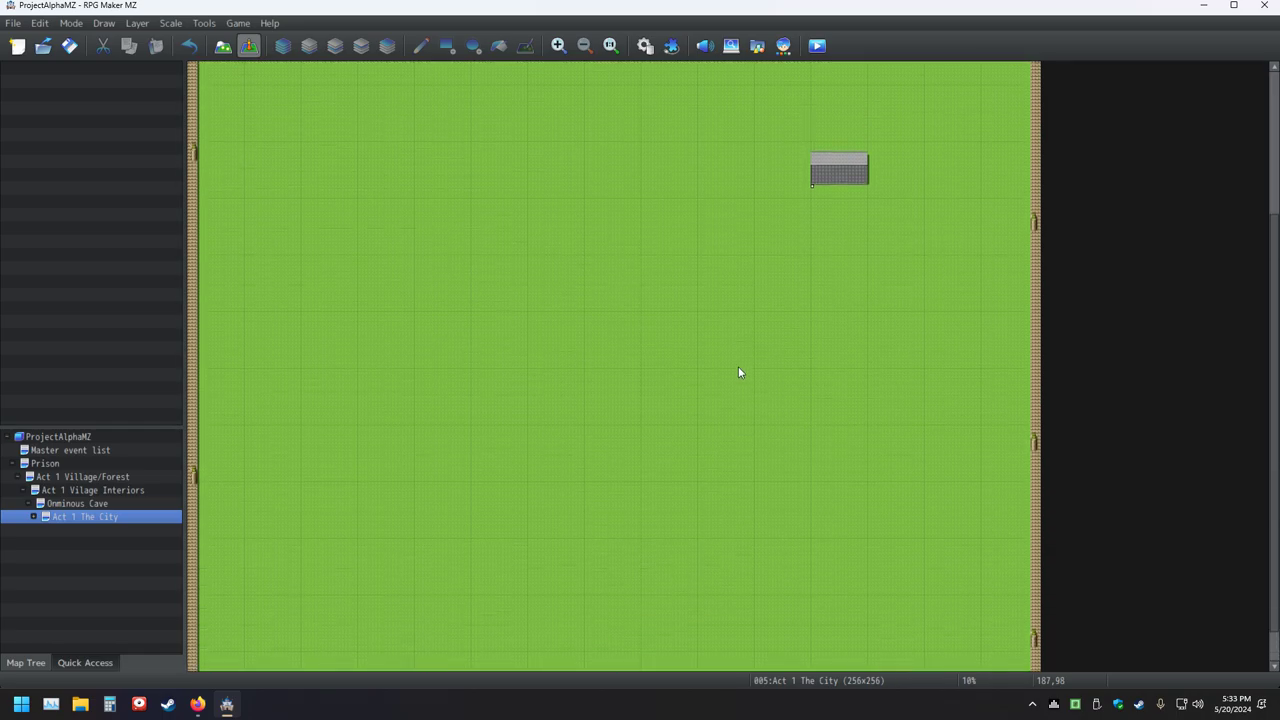
{"action": "scroll", "coordinate": [738, 375], "scroll_direction": "down", "scroll_amount": 5}
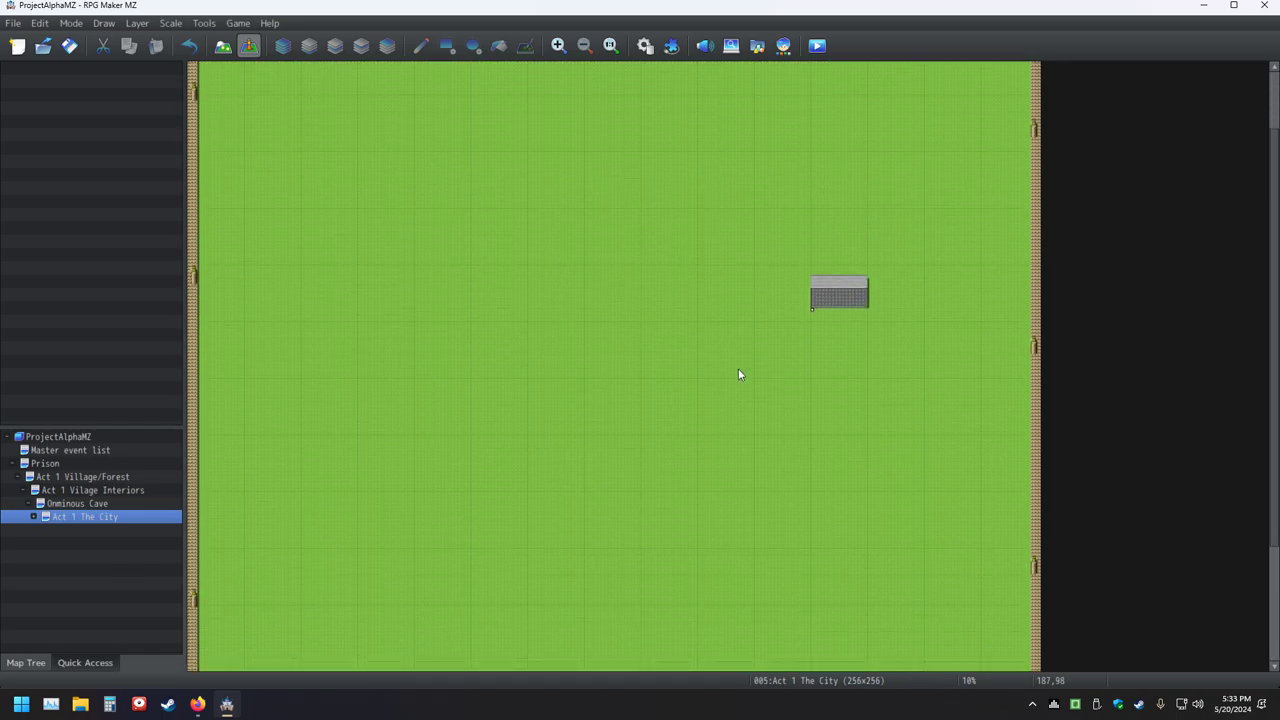
{"action": "scroll", "coordinate": [738, 375], "scroll_direction": "up", "scroll_amount": 2}
{"action": "scroll", "coordinate": [738, 375], "scroll_direction": "up", "scroll_amount": 3}
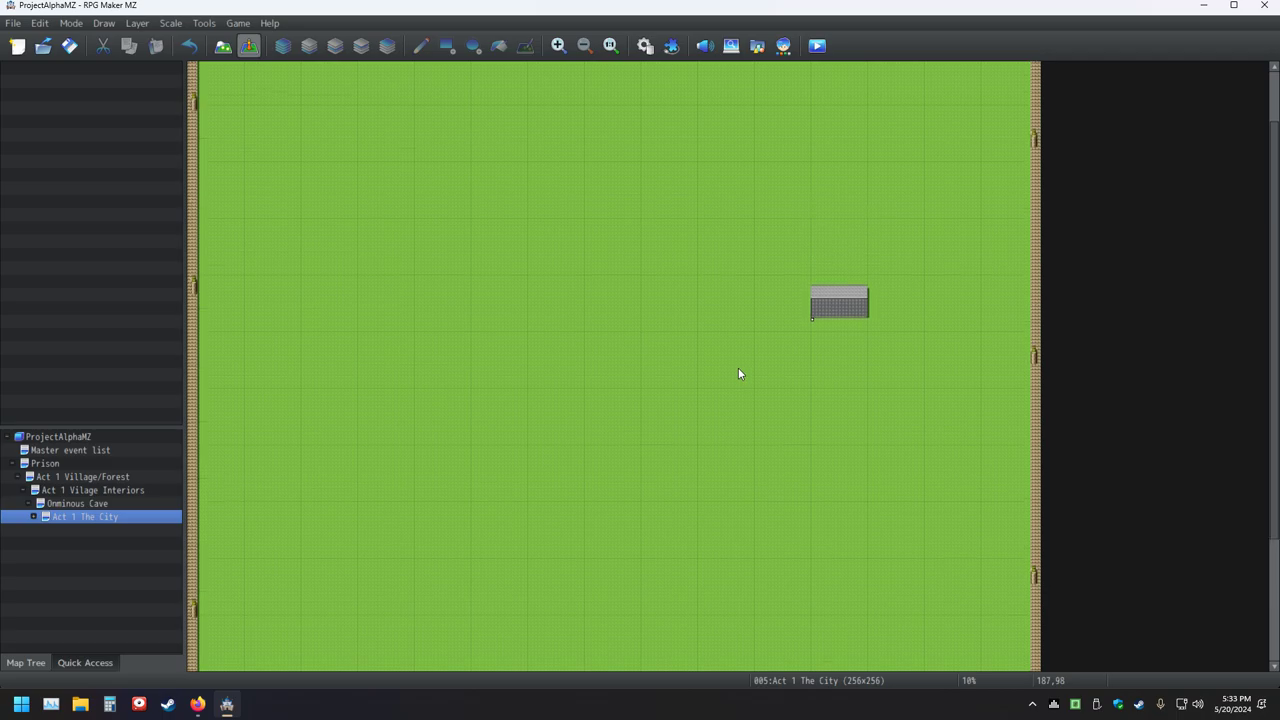
{"action": "scroll", "coordinate": [738, 373], "scroll_direction": "down", "scroll_amount": 5}
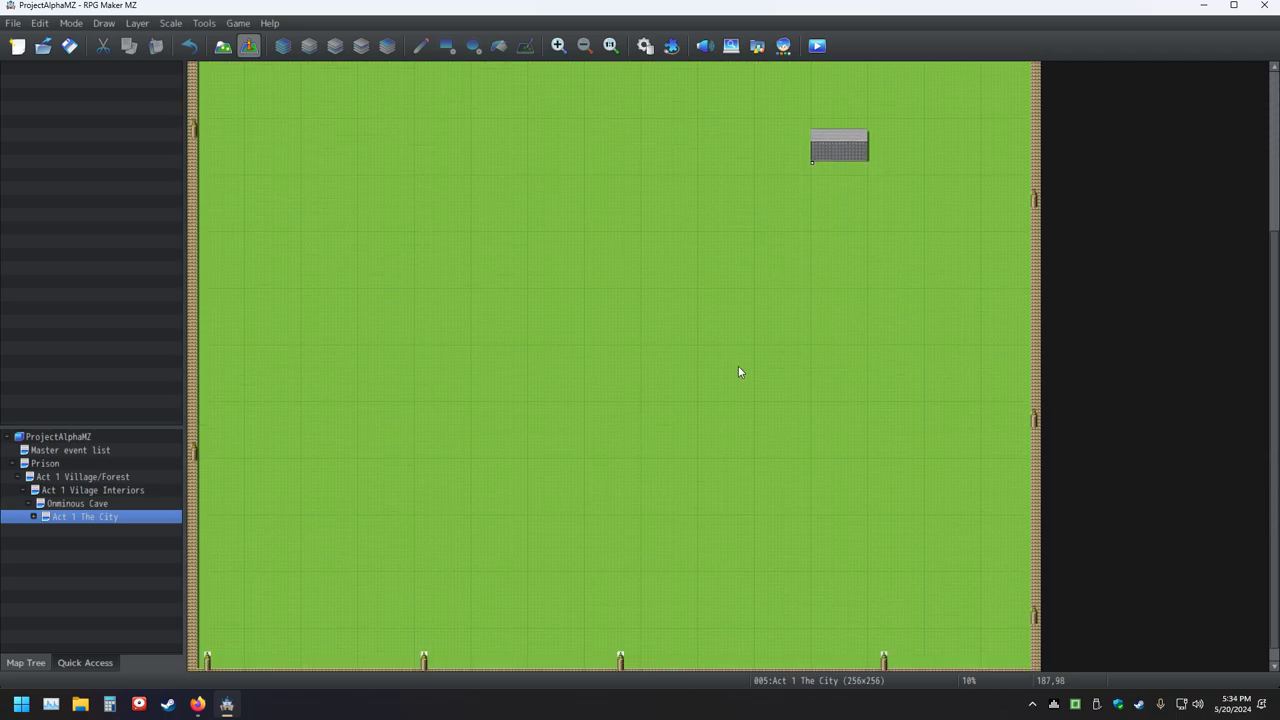
{"action": "scroll", "coordinate": [738, 372], "scroll_direction": "up", "scroll_amount": 5}
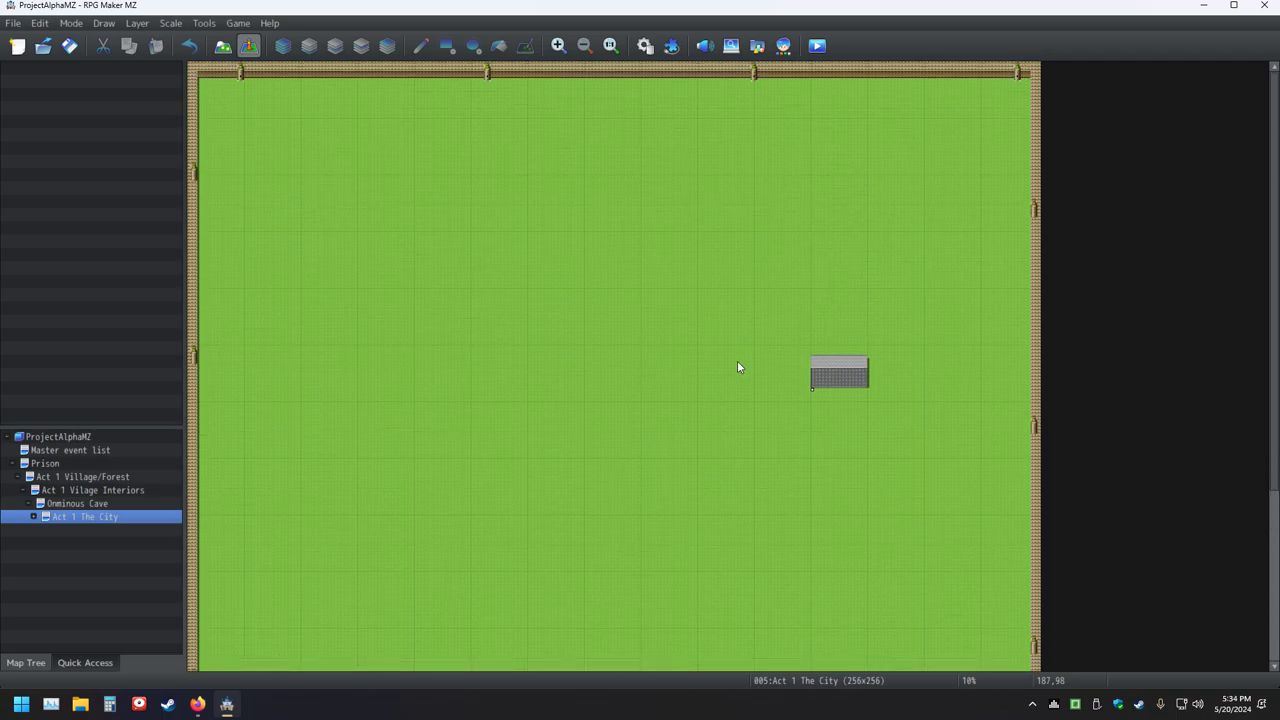
{"action": "scroll", "coordinate": [736, 369], "scroll_direction": "down", "scroll_amount": 5}
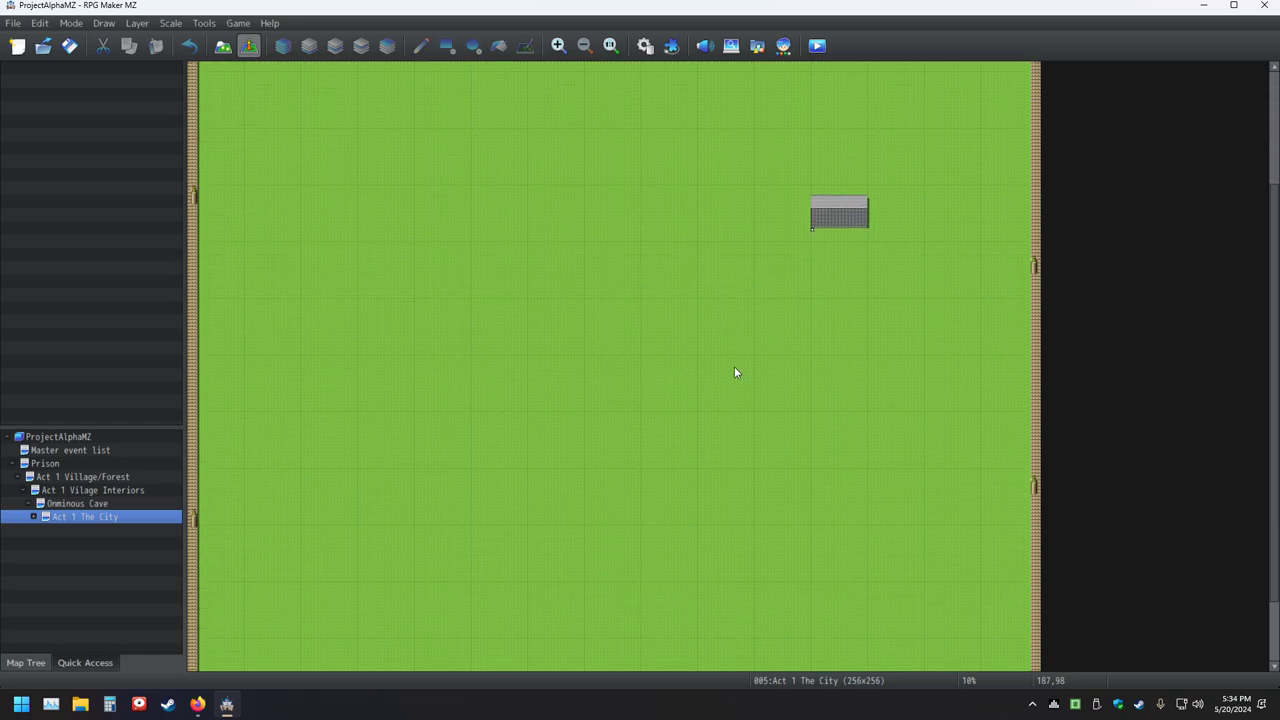
{"action": "scroll", "coordinate": [734, 372], "scroll_direction": "up", "scroll_amount": 3}
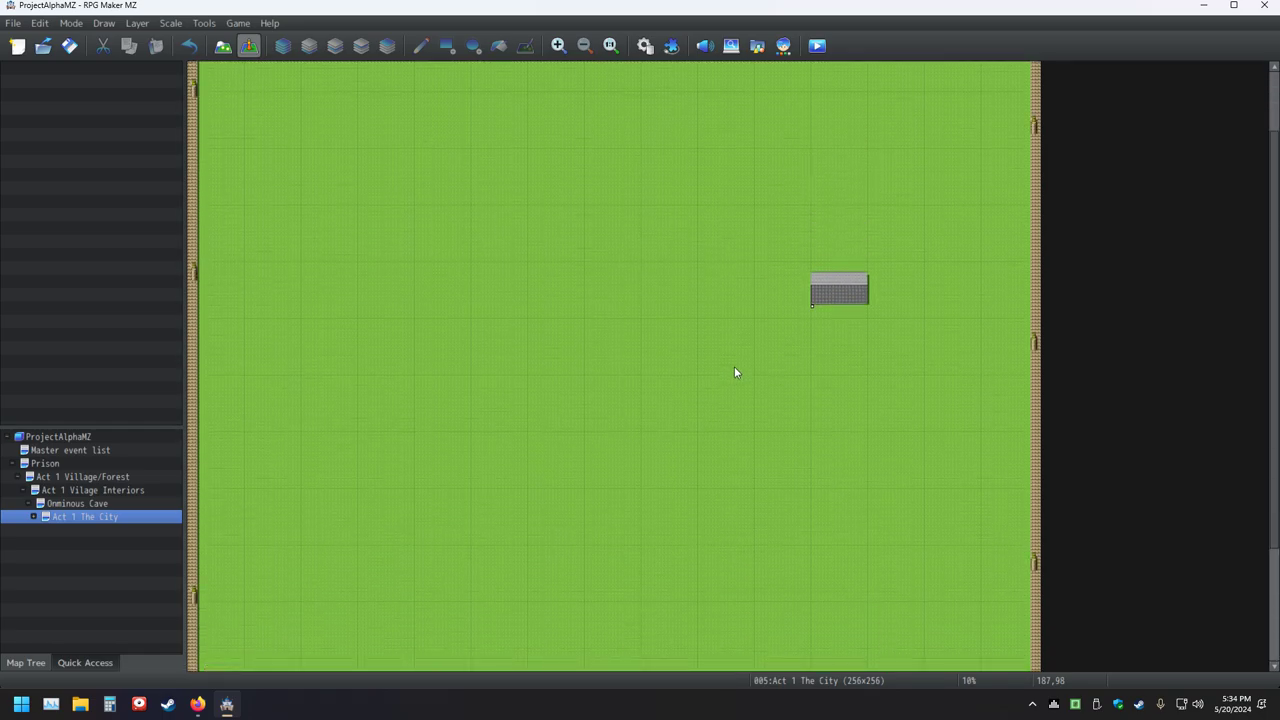
- Survey the open grass around the building between the city map's upper and lower fences
{"action": "scroll", "coordinate": [734, 372], "scroll_direction": "down", "scroll_amount": 4}
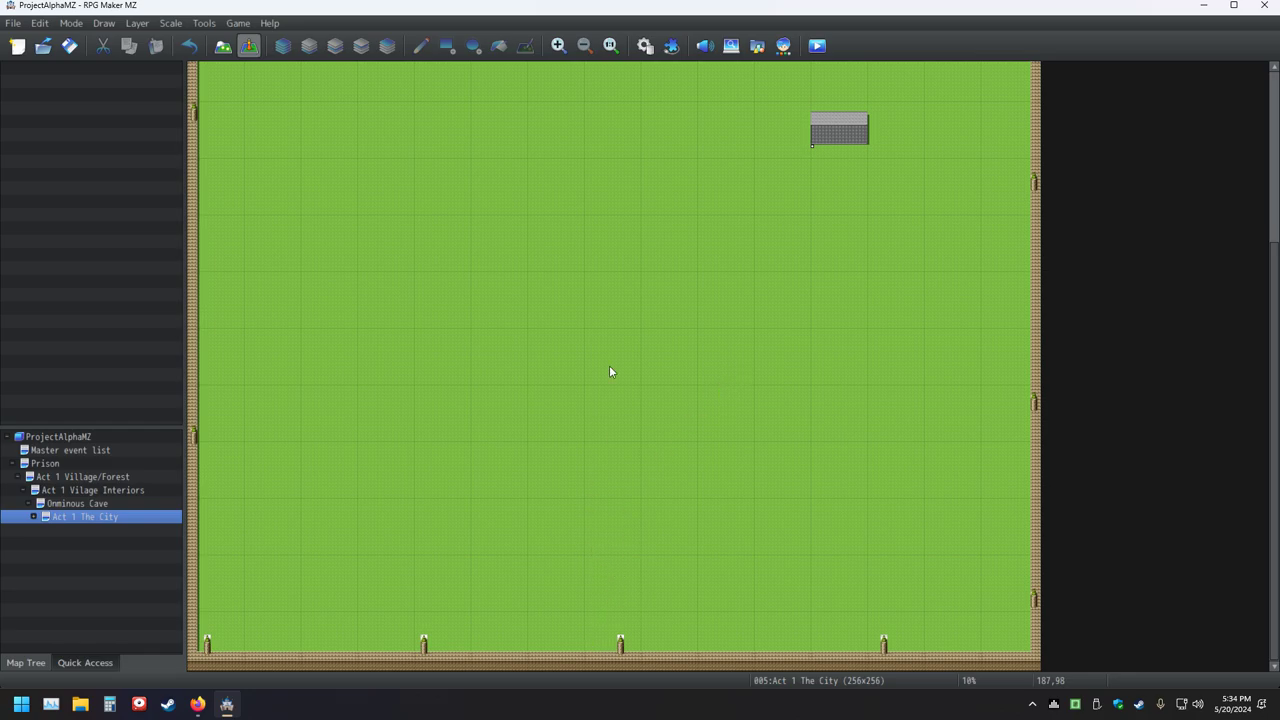
{"action": "scroll", "coordinate": [651, 291], "scroll_direction": "up", "scroll_amount": 4}
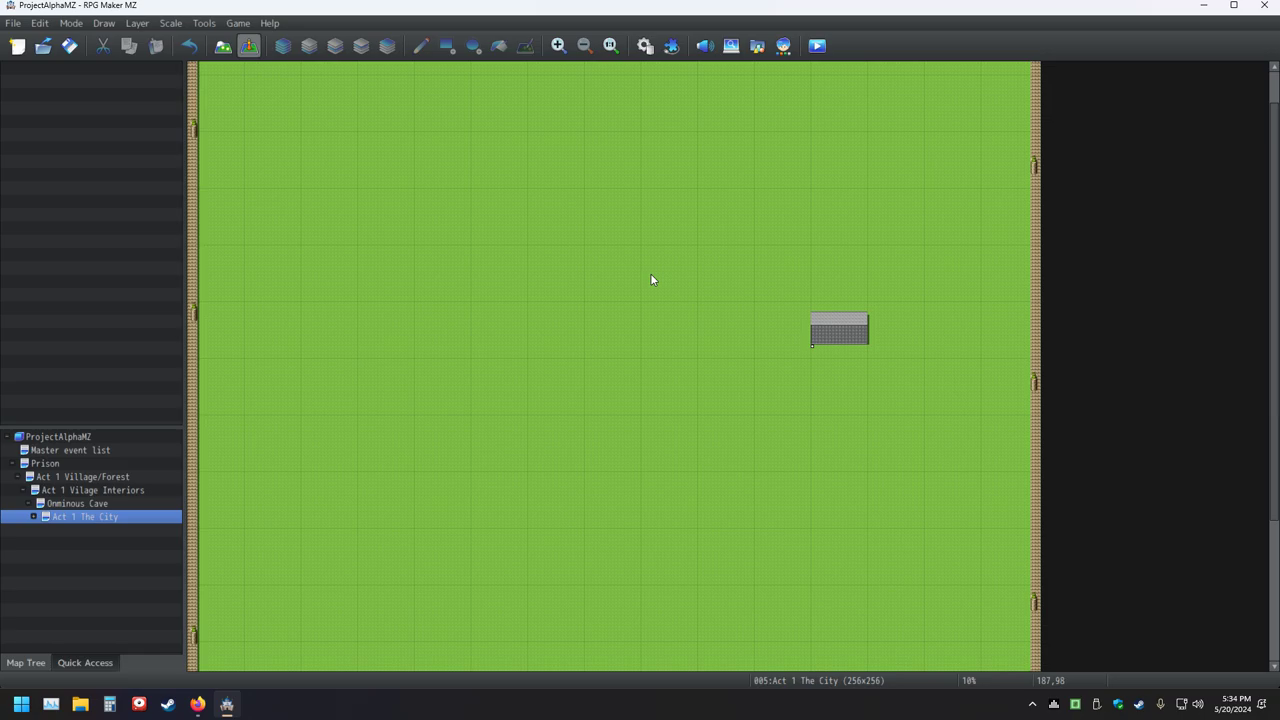
{"action": "scroll", "coordinate": [677, 272], "scroll_direction": "down", "scroll_amount": 3}
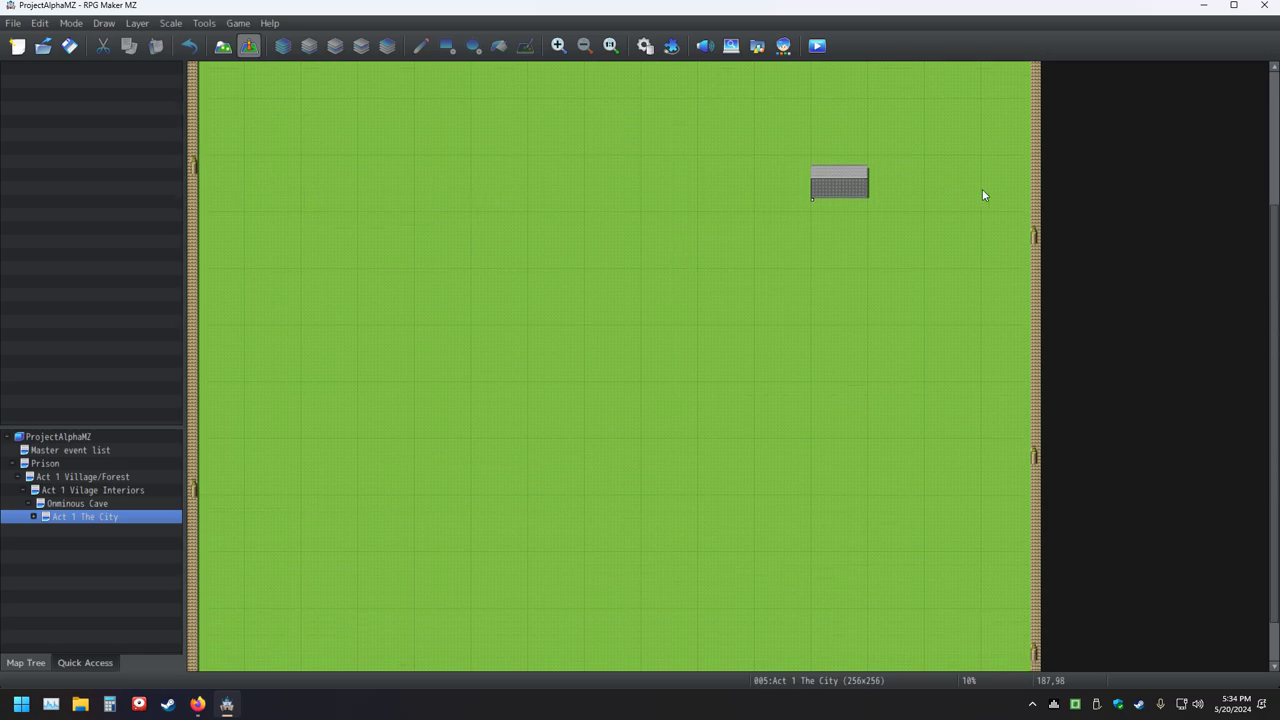
{"action": "scroll", "coordinate": [509, 183], "scroll_direction": "up", "scroll_amount": 3}
{"action": "scroll", "coordinate": [535, 86], "scroll_direction": "up", "scroll_amount": 1}
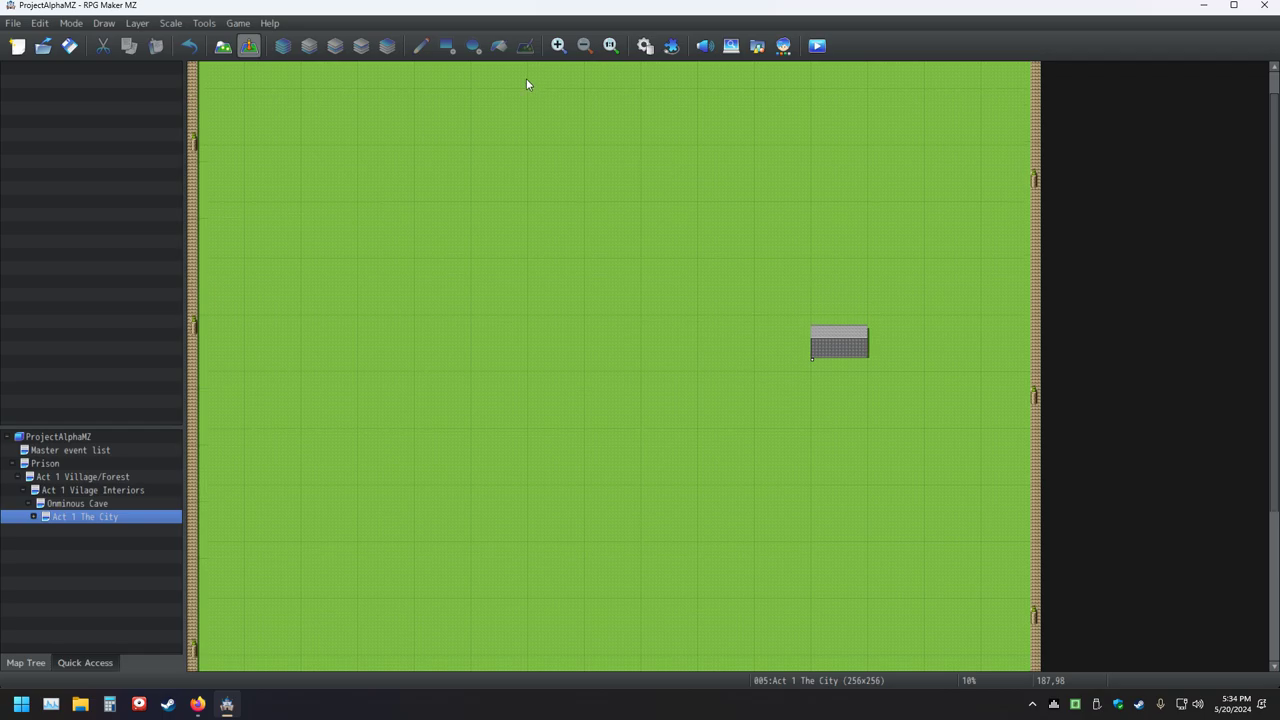
{"action": "scroll", "coordinate": [657, 374], "scroll_direction": "down", "scroll_amount": 5}
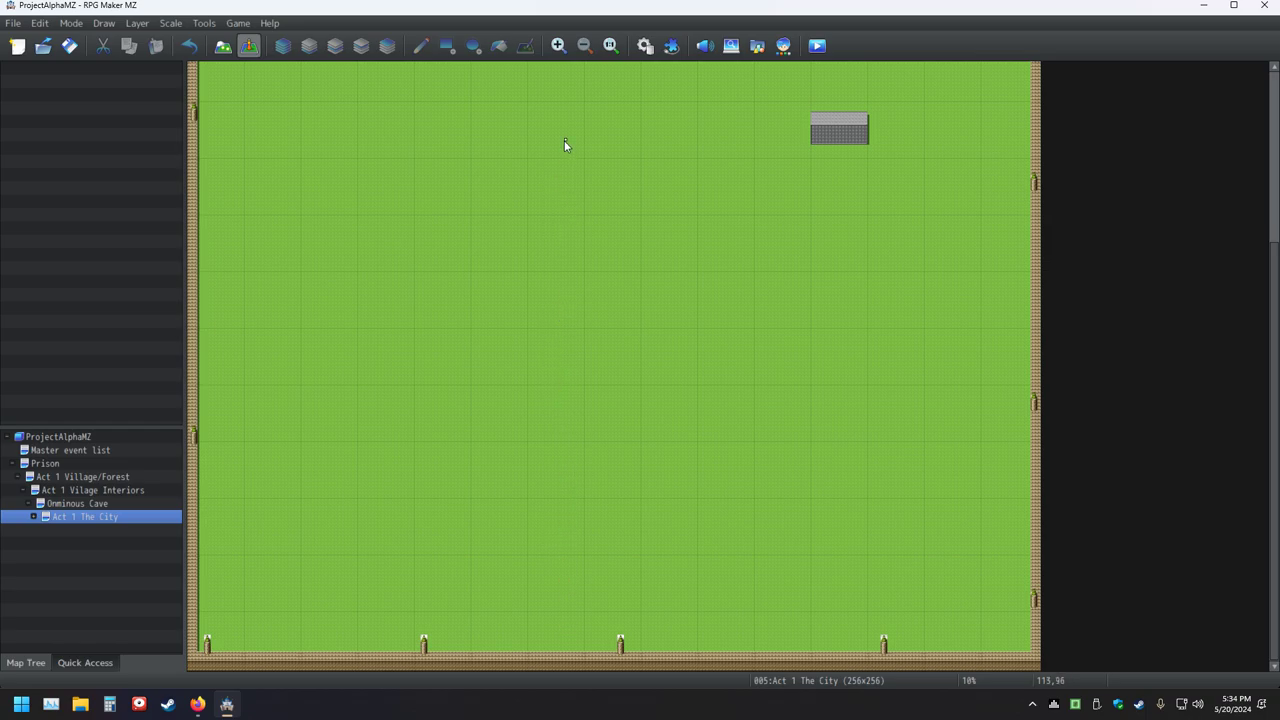
{"action": "scroll", "coordinate": [565, 145], "scroll_direction": "up", "scroll_amount": 5}
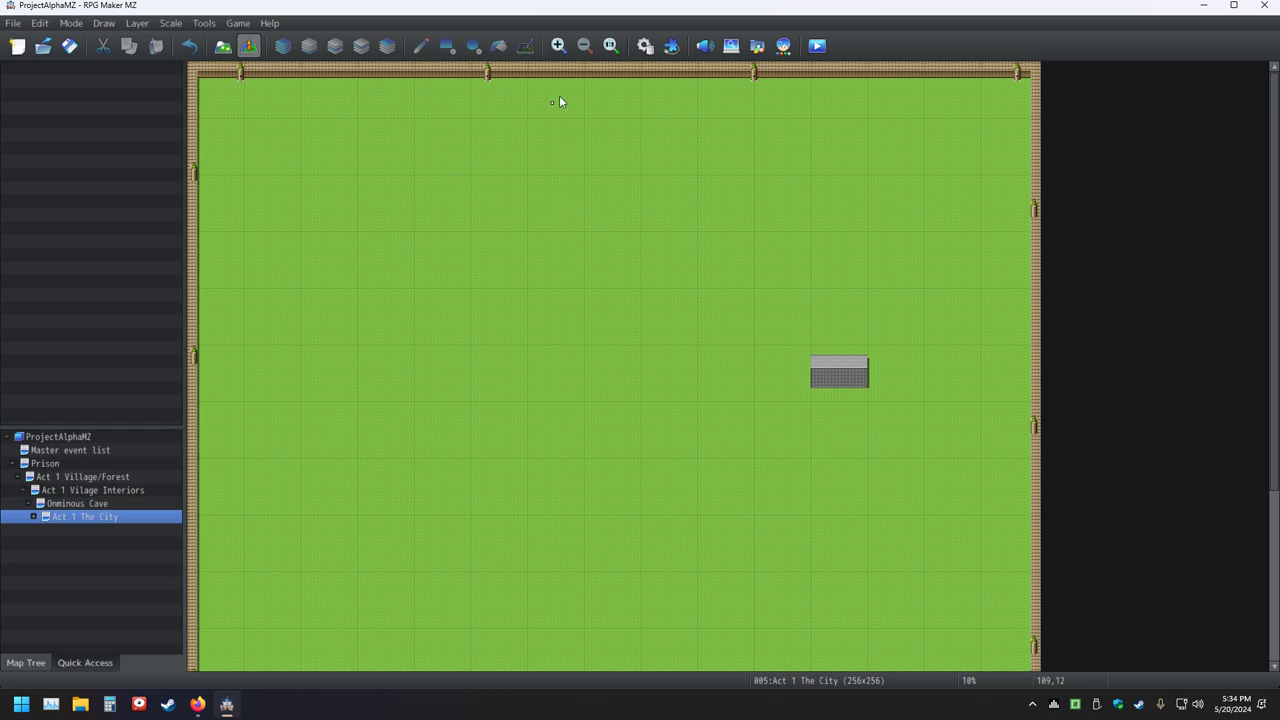
{"action": "scroll", "coordinate": [610, 410], "scroll_direction": "down", "scroll_amount": 5}
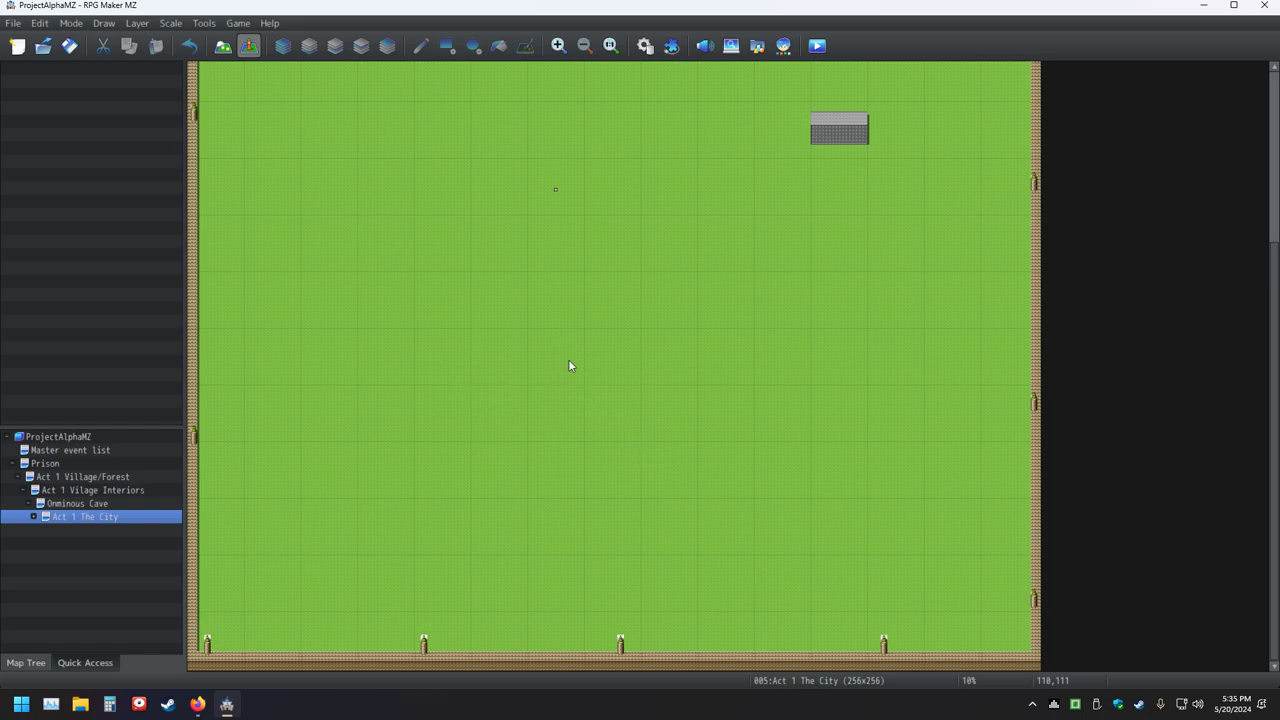
{"action": "scroll", "coordinate": [568, 366], "scroll_direction": "up", "scroll_amount": 5}
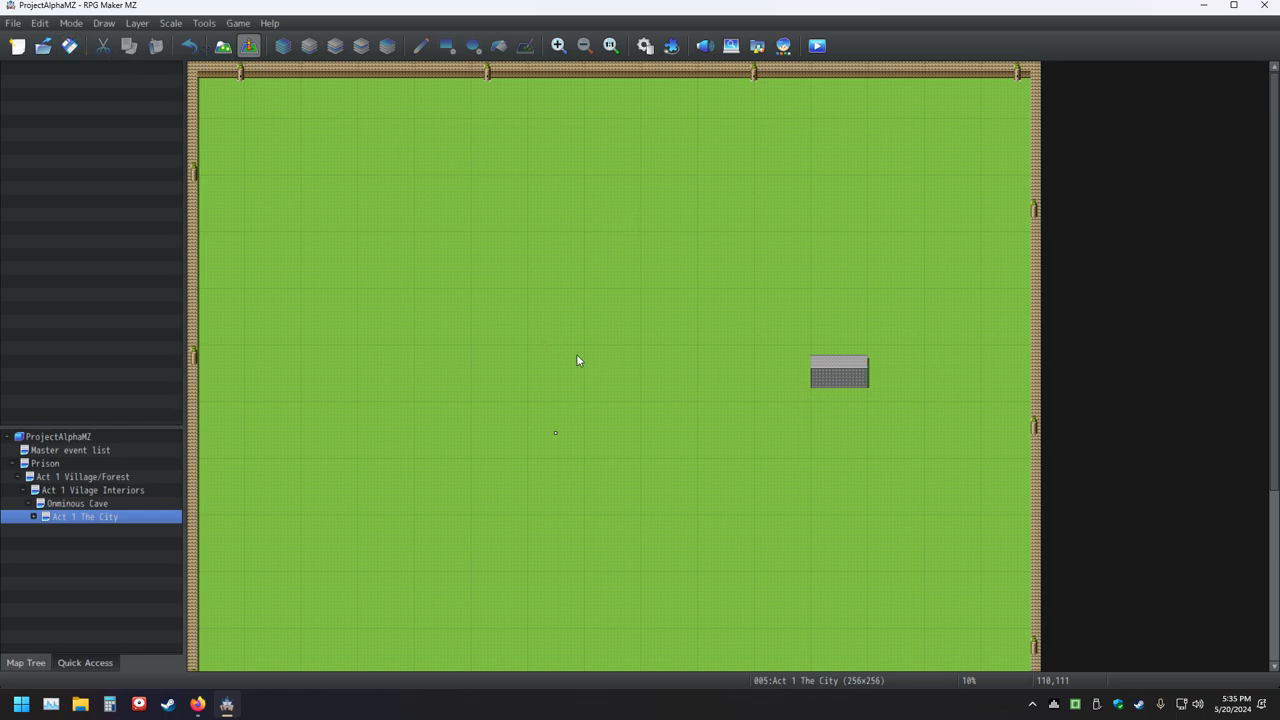
- Create an event on the grass tile just below the building's lower-left corner and name it "Noblemans House"
{"action": "scroll", "coordinate": [731, 378], "scroll_direction": "up", "scroll_amount": 5, "text": "ctrl"}
{"action": "middle_click", "coordinate": [731, 376]}
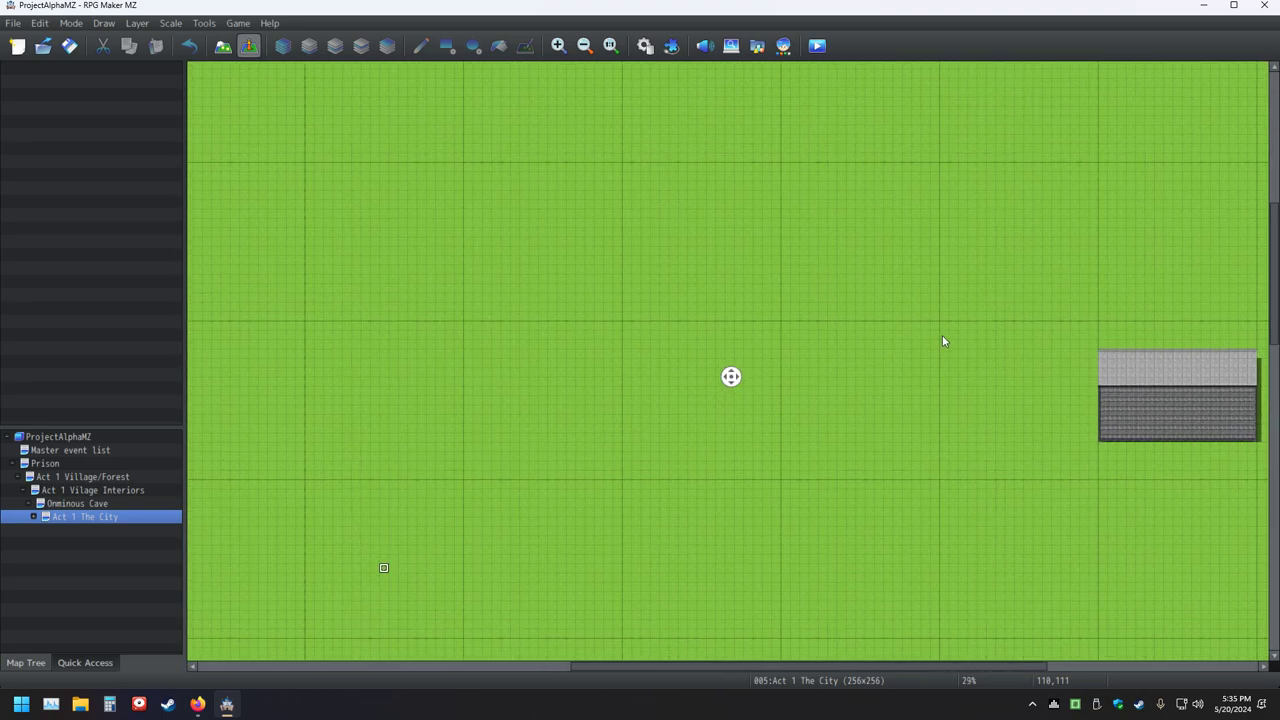
{"action": "middle_click", "coordinate": [943, 417]}
{"action": "scroll", "coordinate": [818, 326], "scroll_direction": "up", "scroll_amount": 3, "text": "ctrl"}
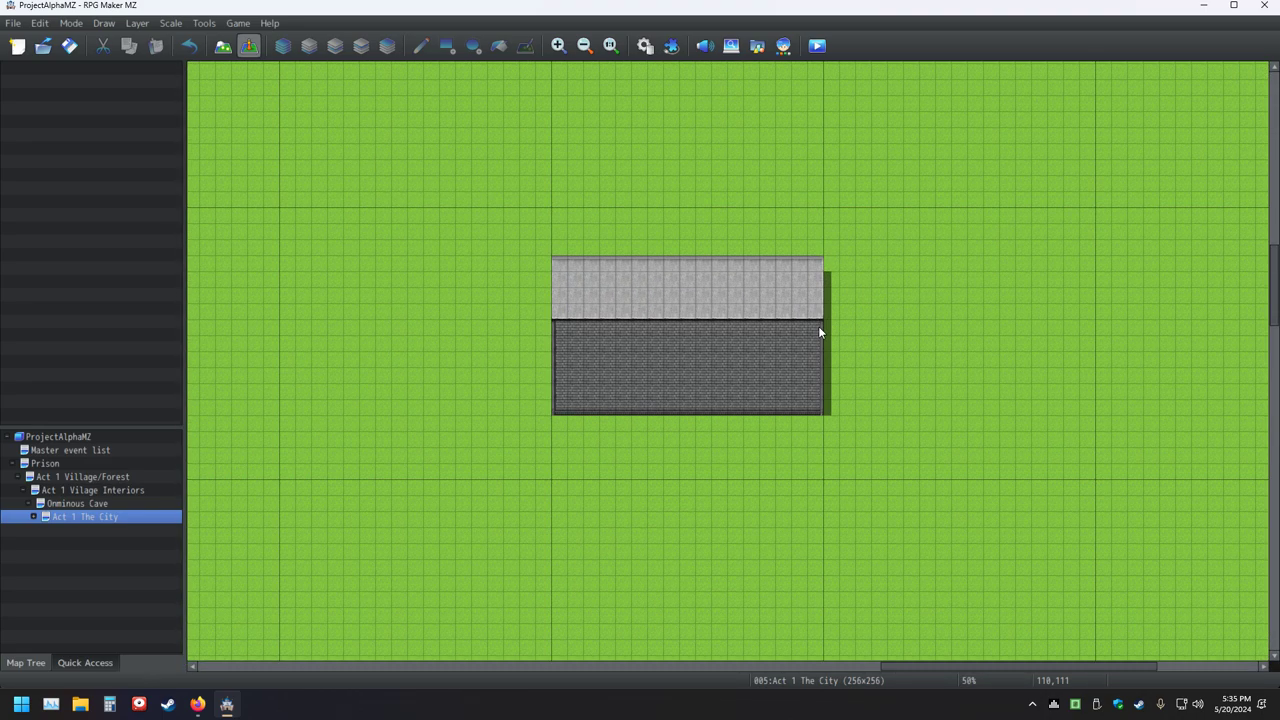
{"action": "double_click", "coordinate": [554, 429]}
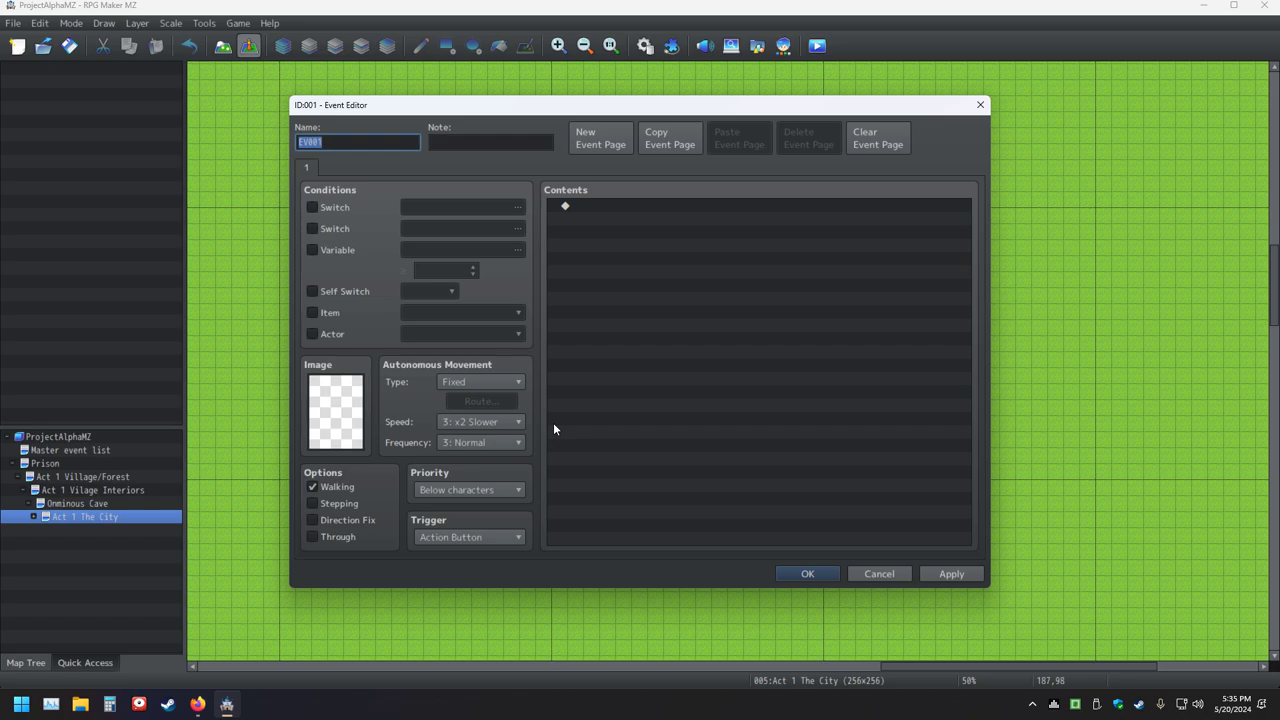
{"action": "type", "text": "Noblemans house"}
{"action": "key", "text": "BackSpace"}
{"action": "key", "text": "BackSpace"}
{"action": "key", "text": "BackSpace"}
{"action": "key", "text": "BackSpace"}
{"action": "key", "text": "BackSpace"}
{"action": "type", "text": "House"}
{"action": "key", "text": "ctrl+a"}
{"action": "left_click", "coordinate": [663, 397]}
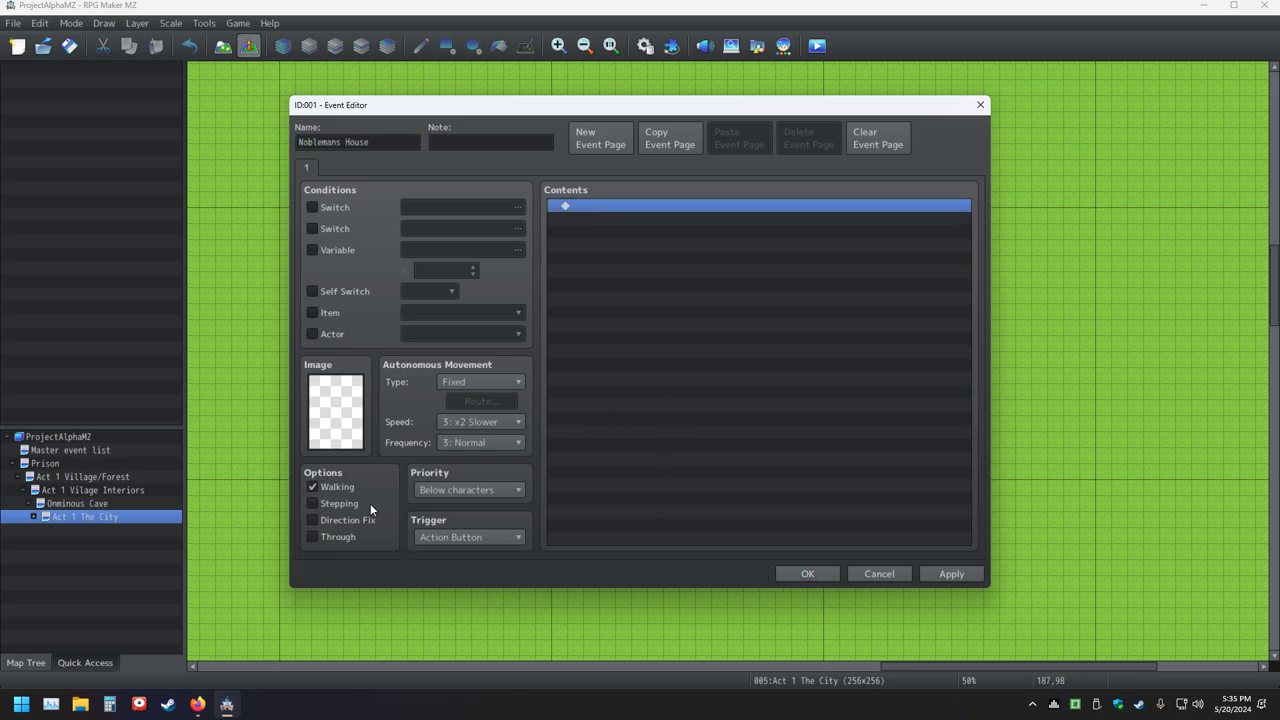
- Give the Noblemans House event the wooden signpost image from Tileset B and confirm the event
{"action": "double_click", "coordinate": [333, 402]}
{"action": "scroll", "coordinate": [496, 298], "scroll_direction": "down", "scroll_amount": 5}
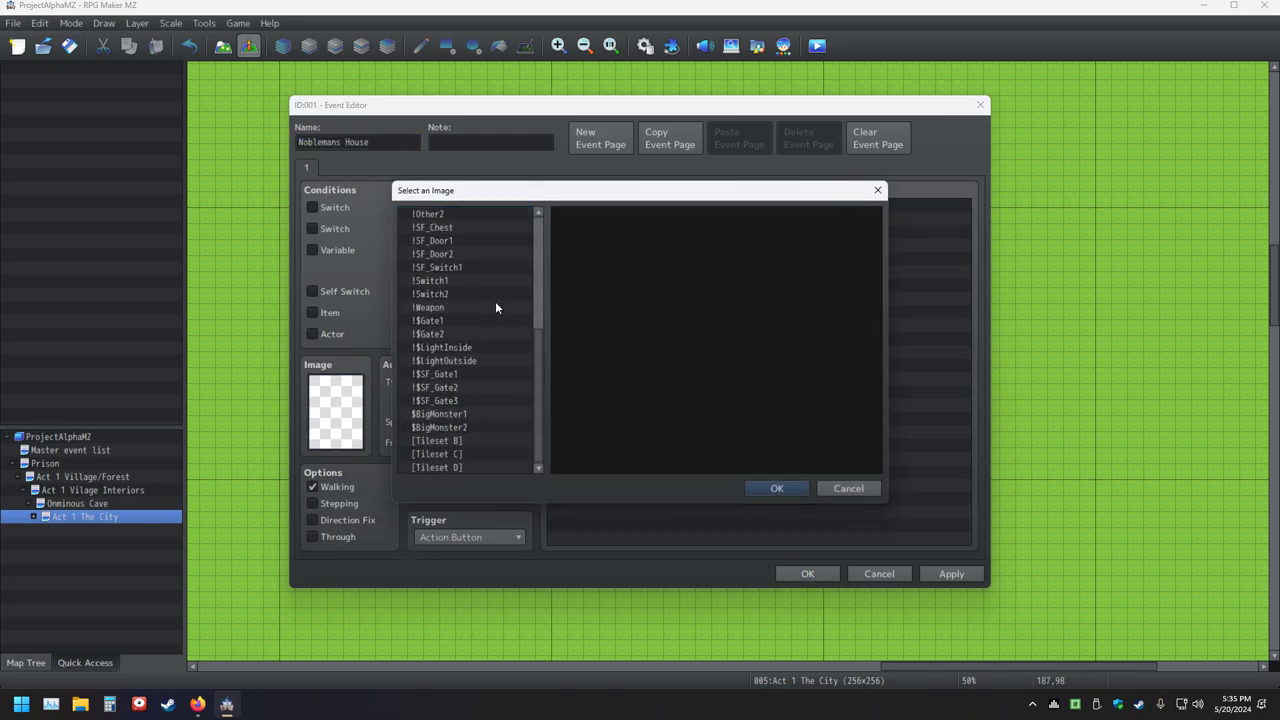
{"action": "left_click", "coordinate": [440, 321]}
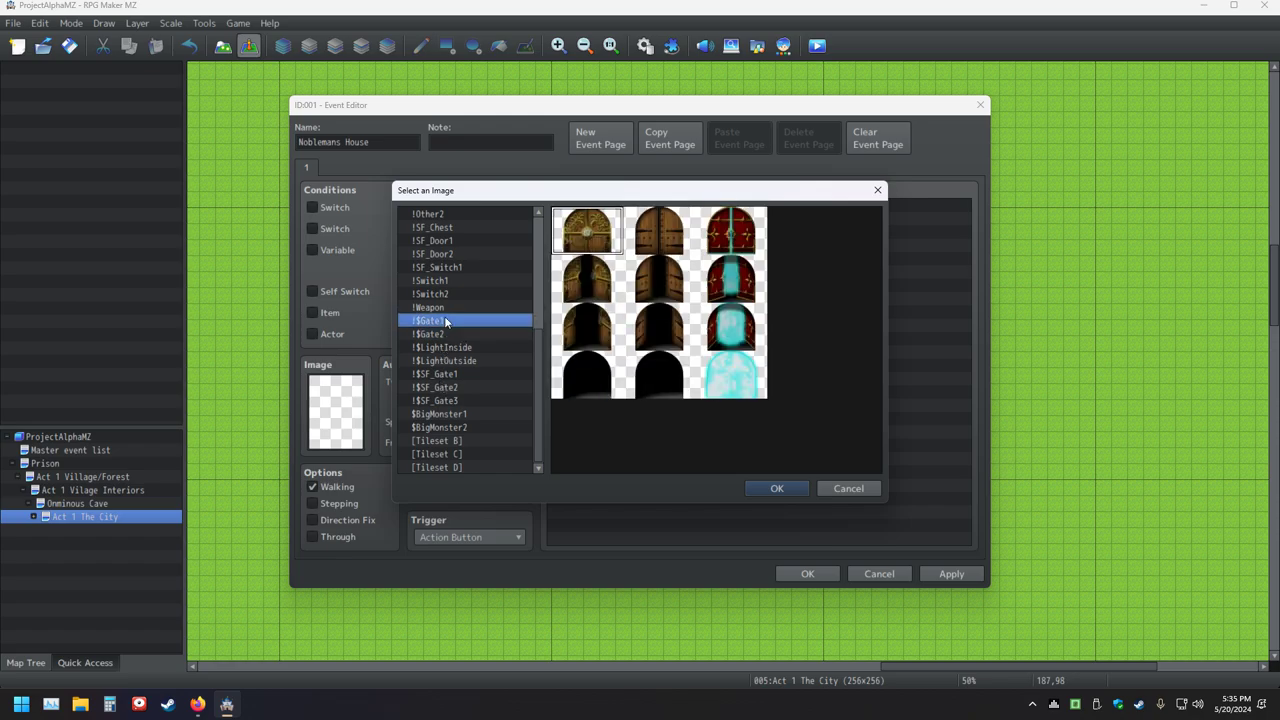
{"action": "left_click", "coordinate": [456, 375]}
{"action": "left_click", "coordinate": [445, 402]}
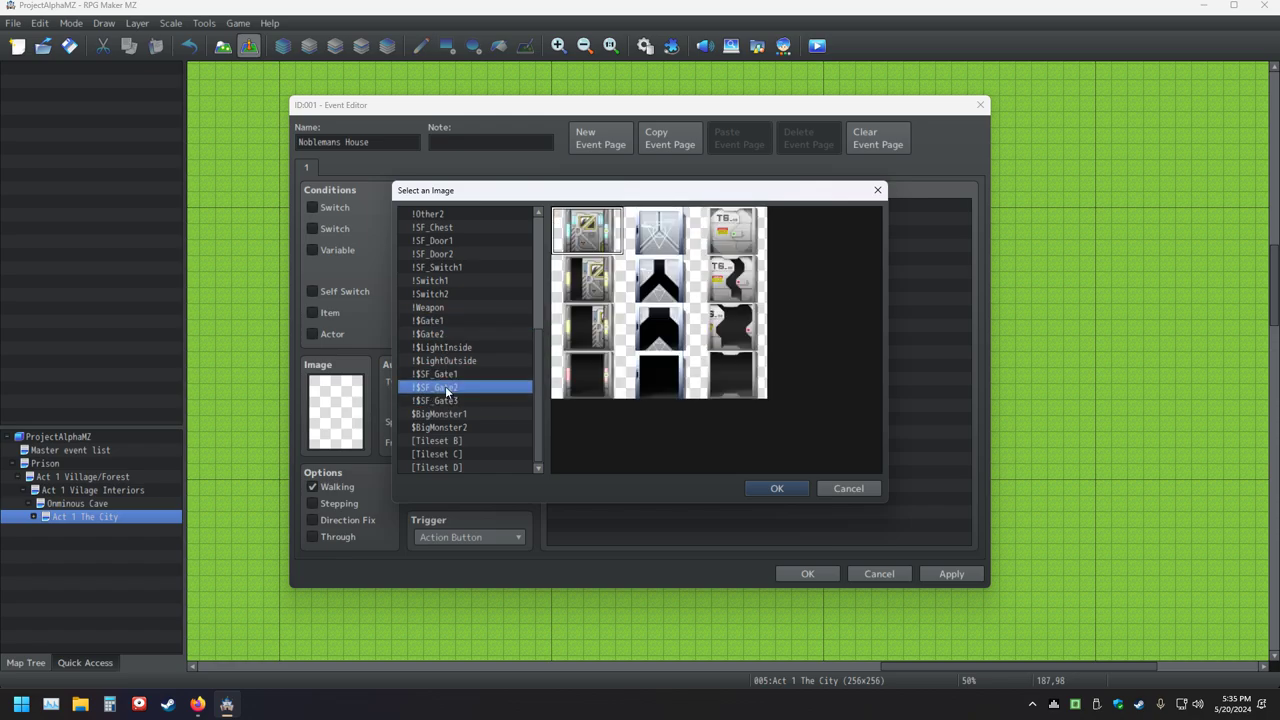
{"action": "left_click", "coordinate": [449, 442]}
{"action": "double_click", "coordinate": [703, 243]}
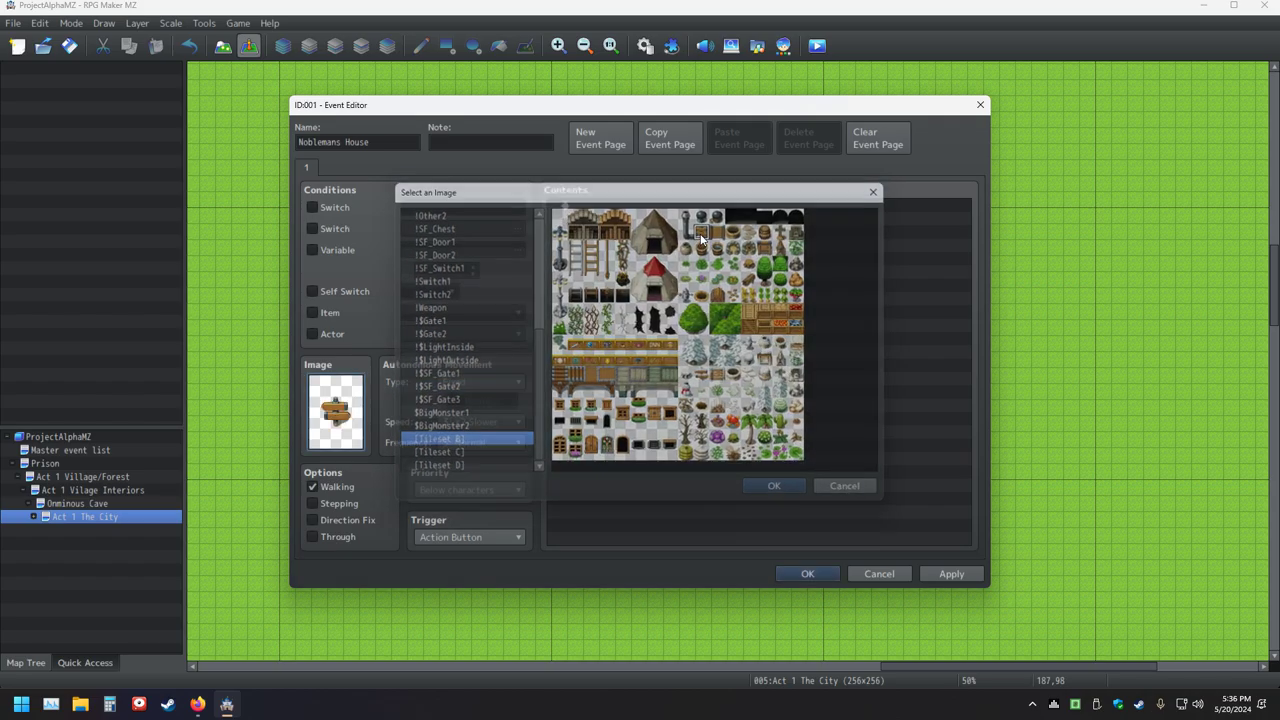
{"action": "left_click", "coordinate": [807, 574]}
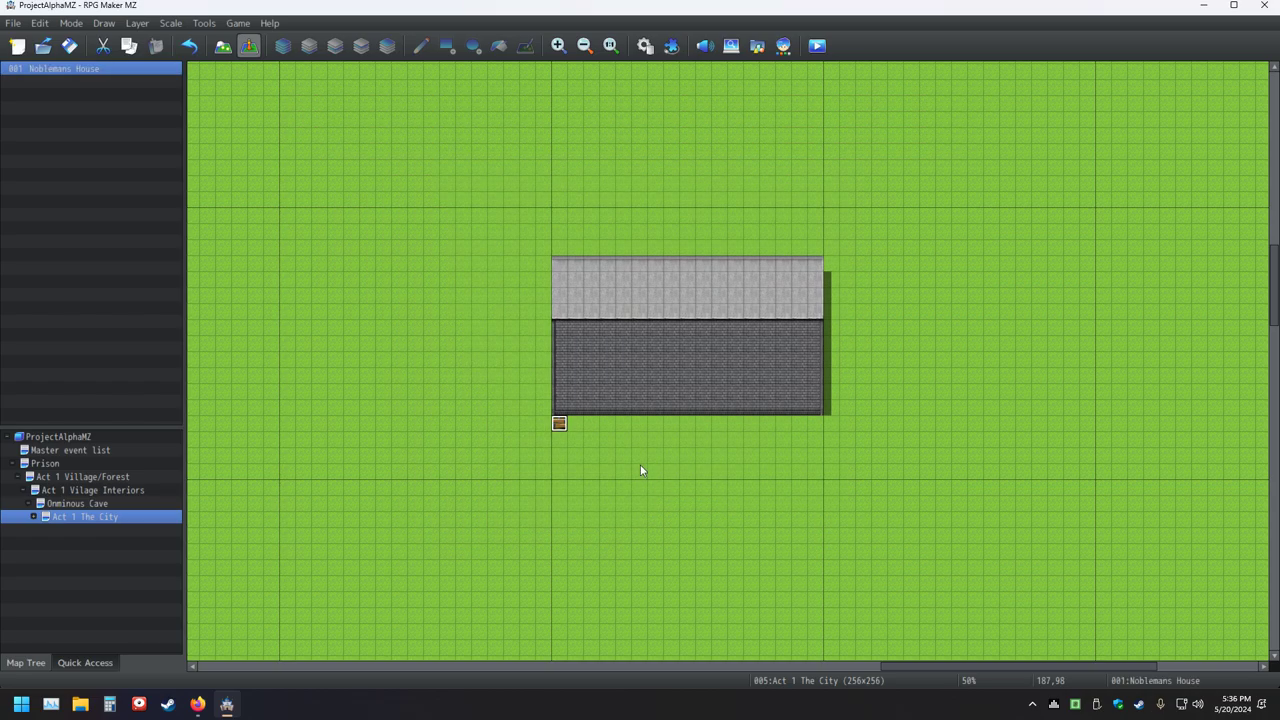
- Review the signpost event's settings and check how it shows on the map in tile-editing mode
{"action": "double_click", "coordinate": [560, 422]}
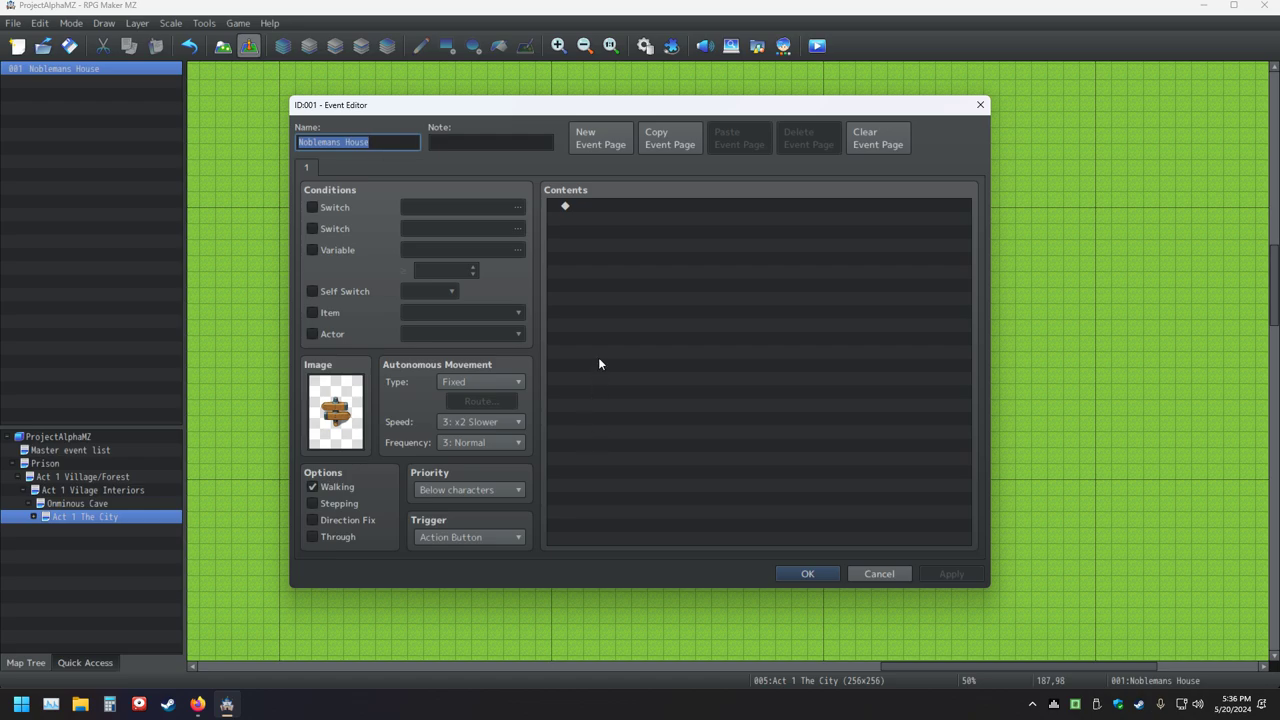
{"action": "left_click", "coordinate": [812, 577]}
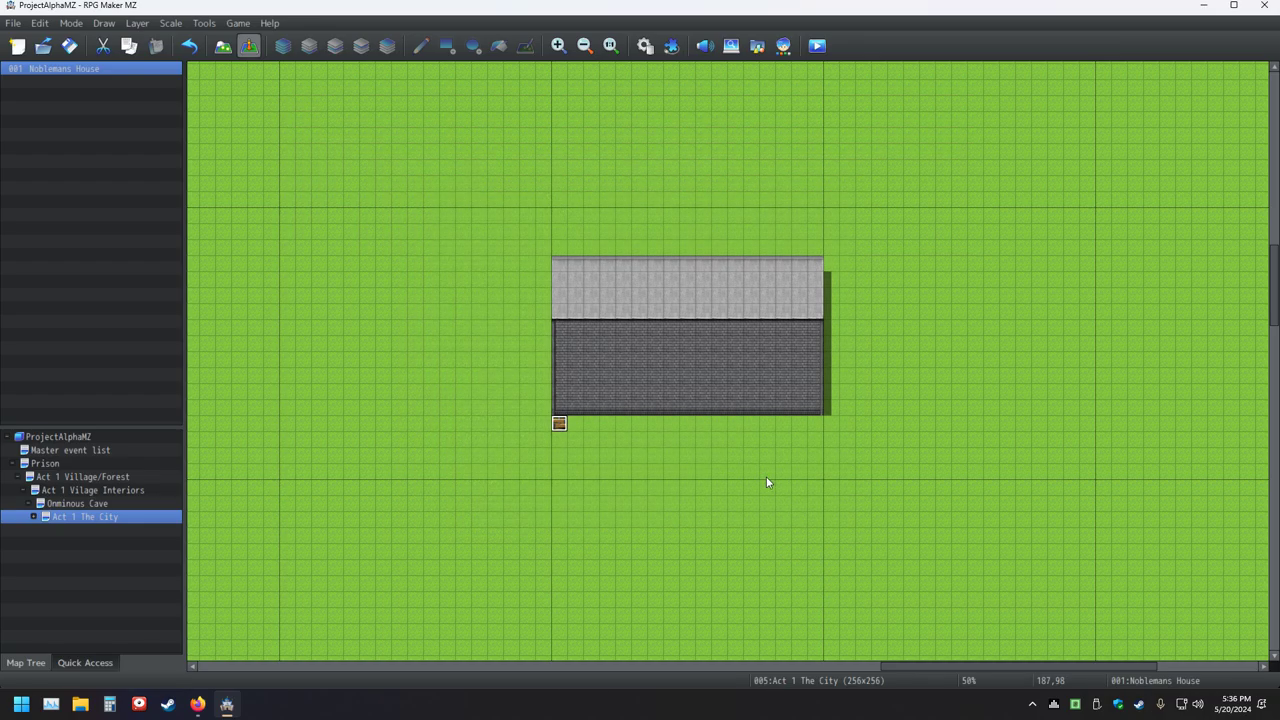
{"action": "left_click", "coordinate": [222, 45]}
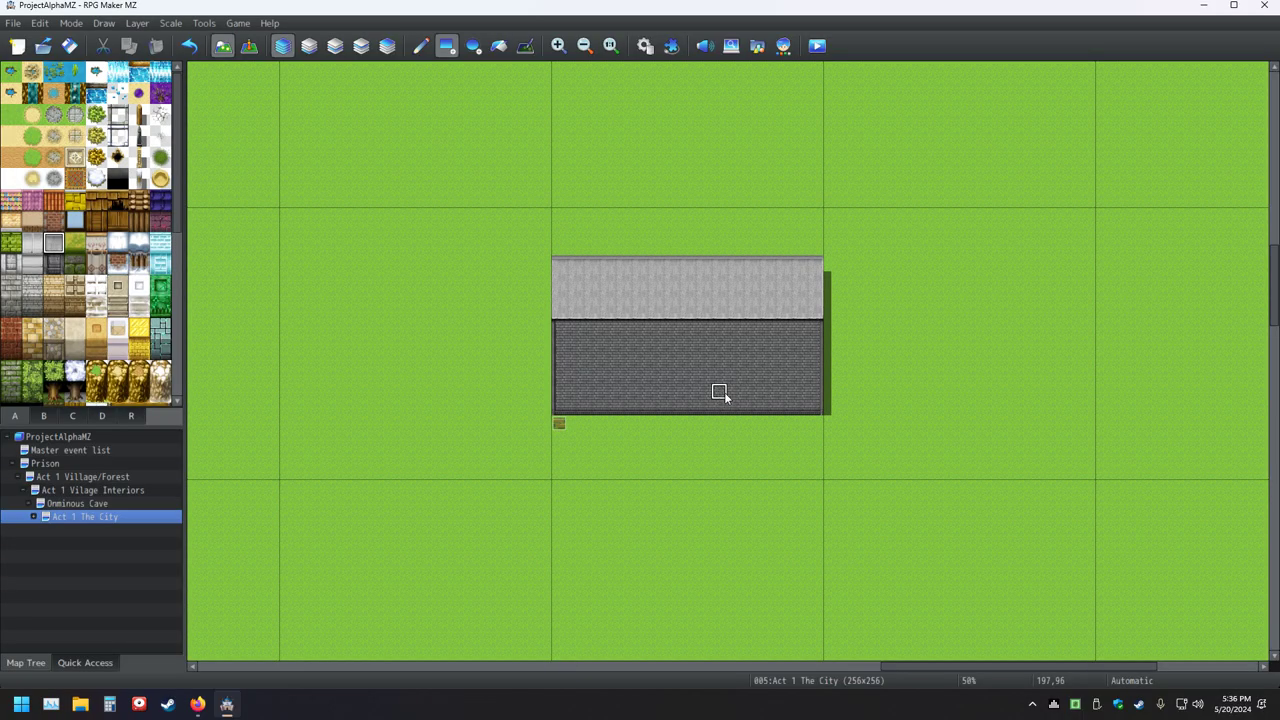
{"action": "left_click", "coordinate": [249, 45]}
- Add the comment "Cave exits here" to the contents of the Noblemans House event
{"action": "double_click", "coordinate": [558, 426]}
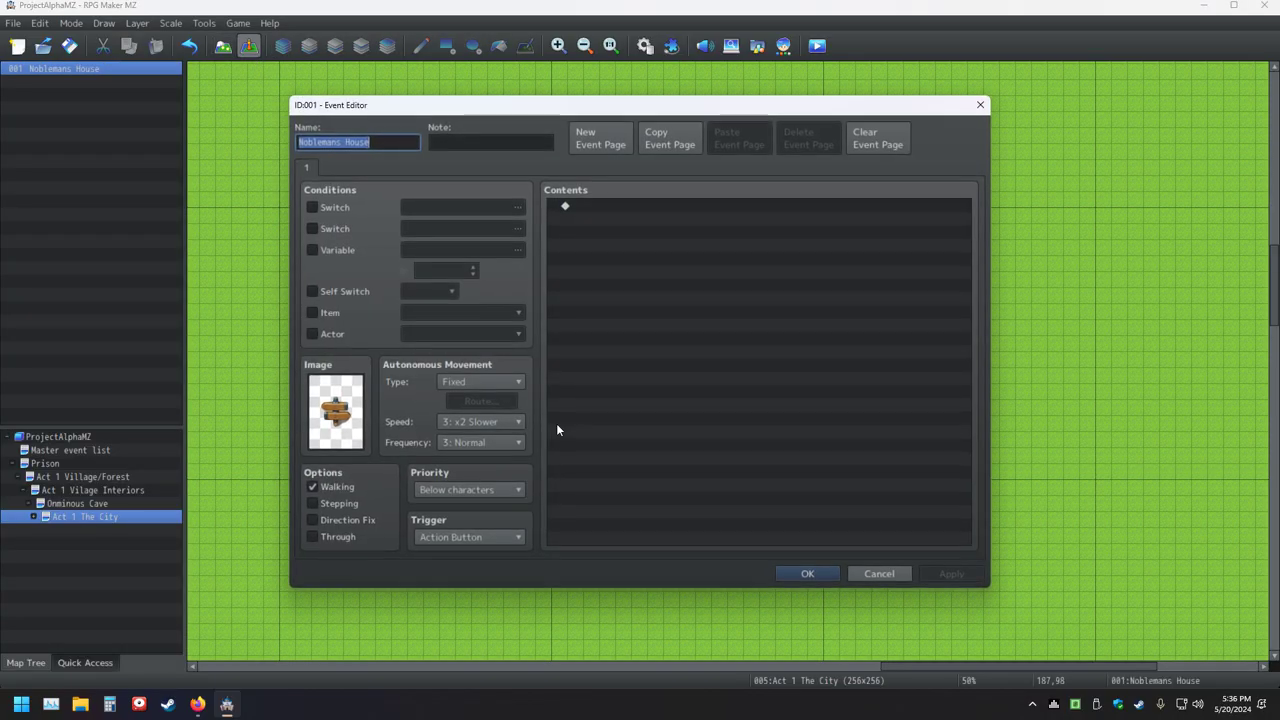
{"action": "left_click", "coordinate": [410, 141]}
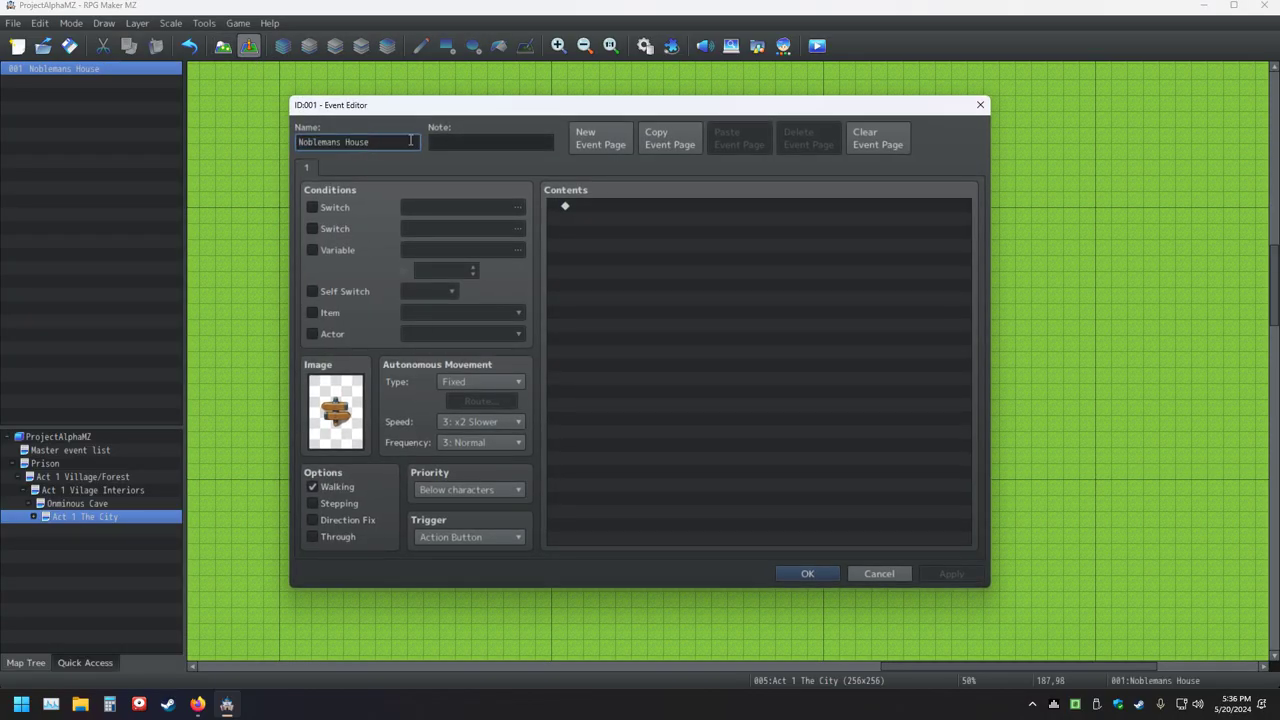
{"action": "double_click", "coordinate": [632, 207]}
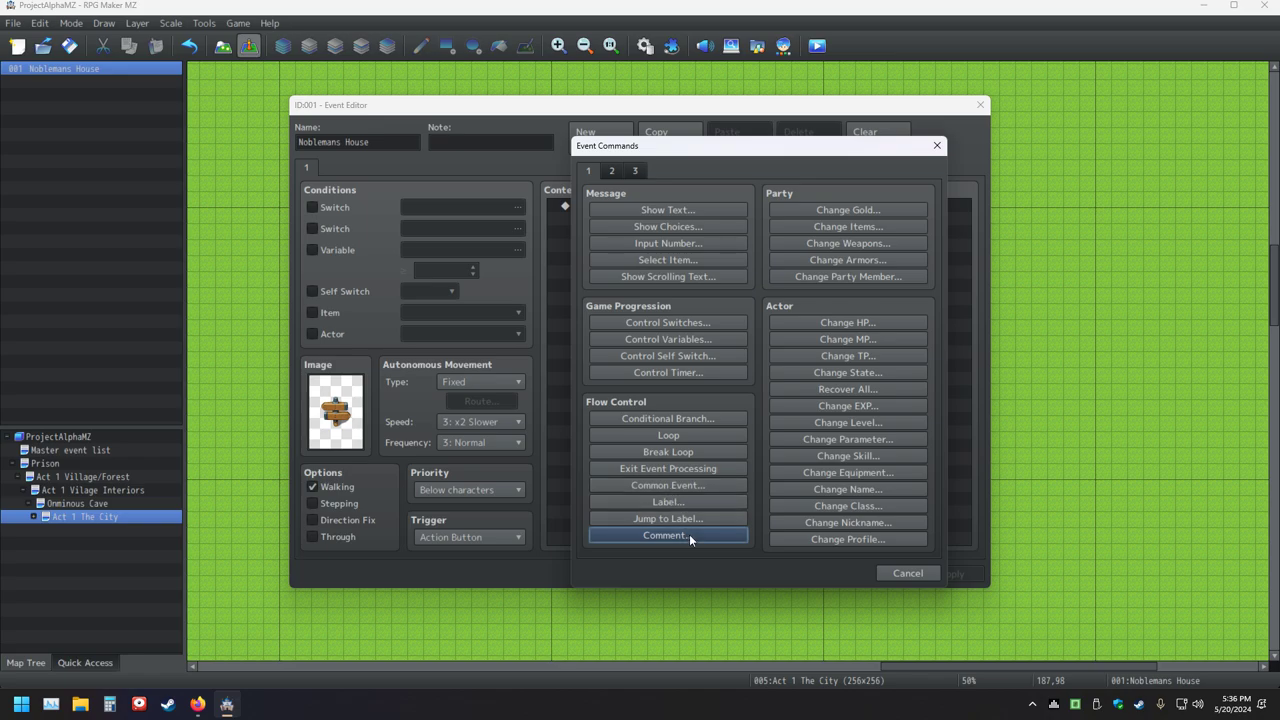
{"action": "left_click", "coordinate": [689, 535]}
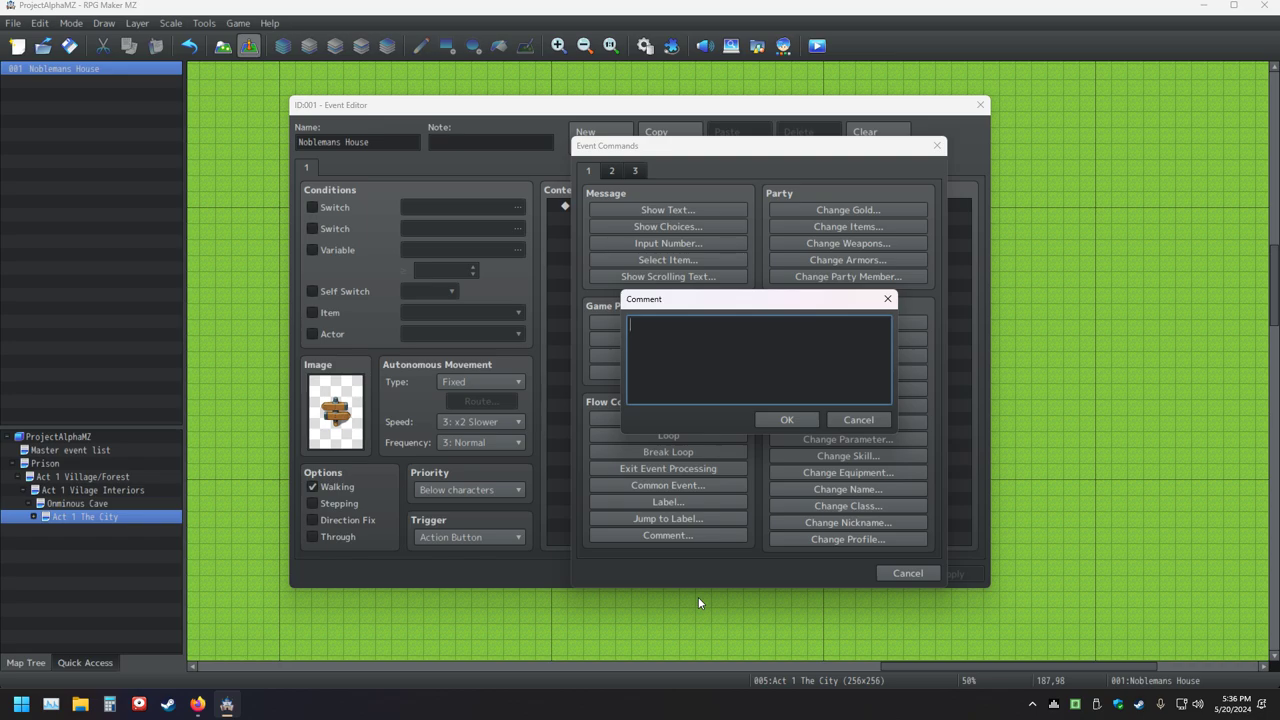
{"action": "type", "text": "Cave exits here"}
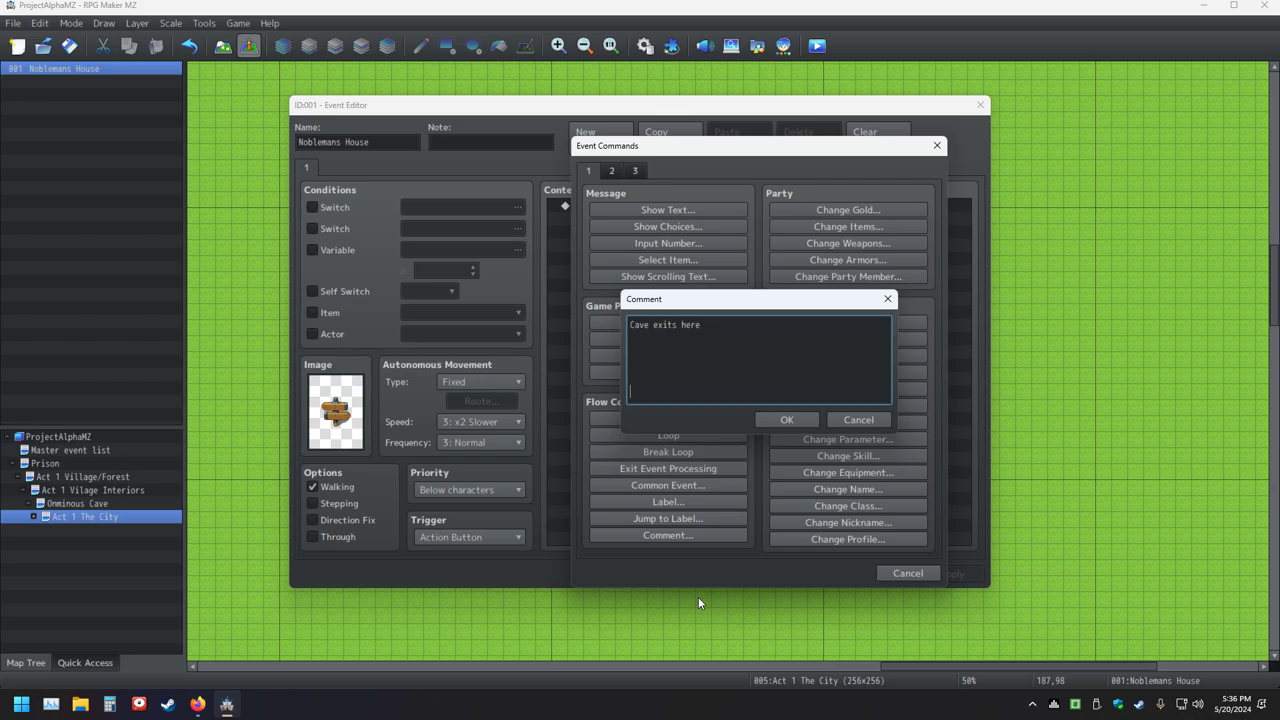
{"action": "key", "text": "ctrl+Return"}
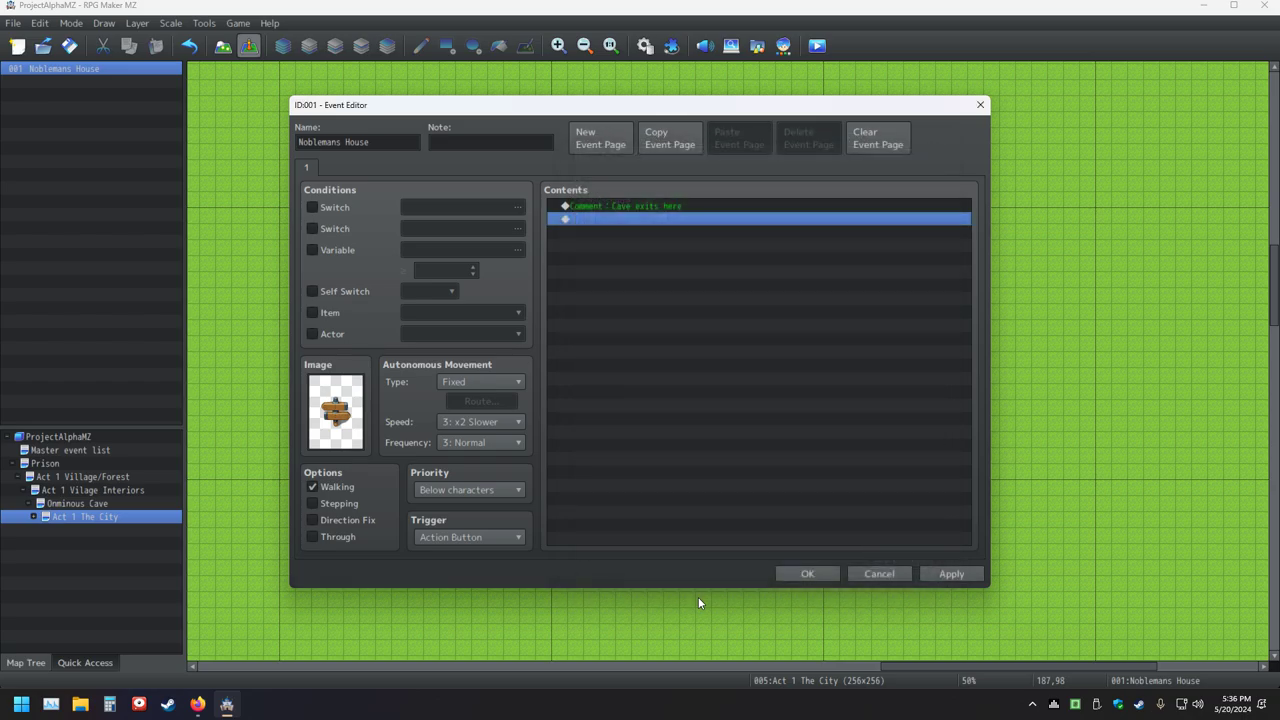
{"action": "left_click", "coordinate": [787, 576]}
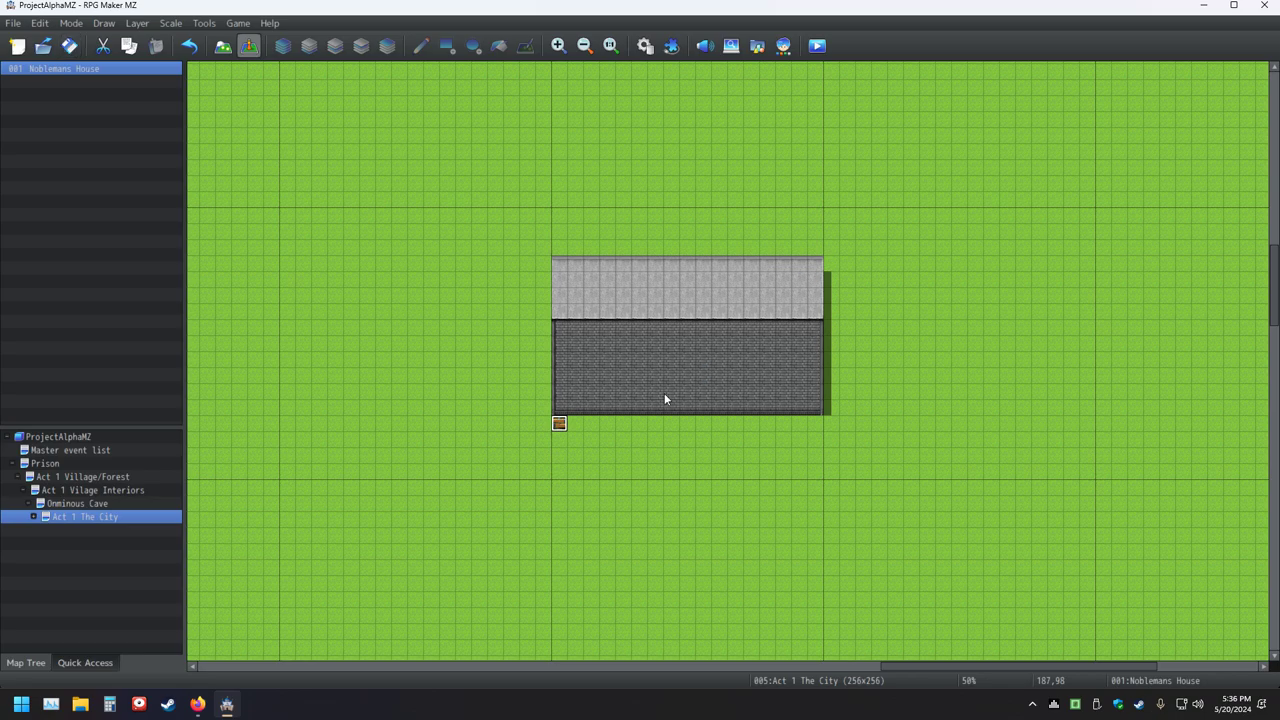
- Change the signpost event's comment to "Cave exits inside here" and save the project
{"action": "double_click", "coordinate": [560, 424]}
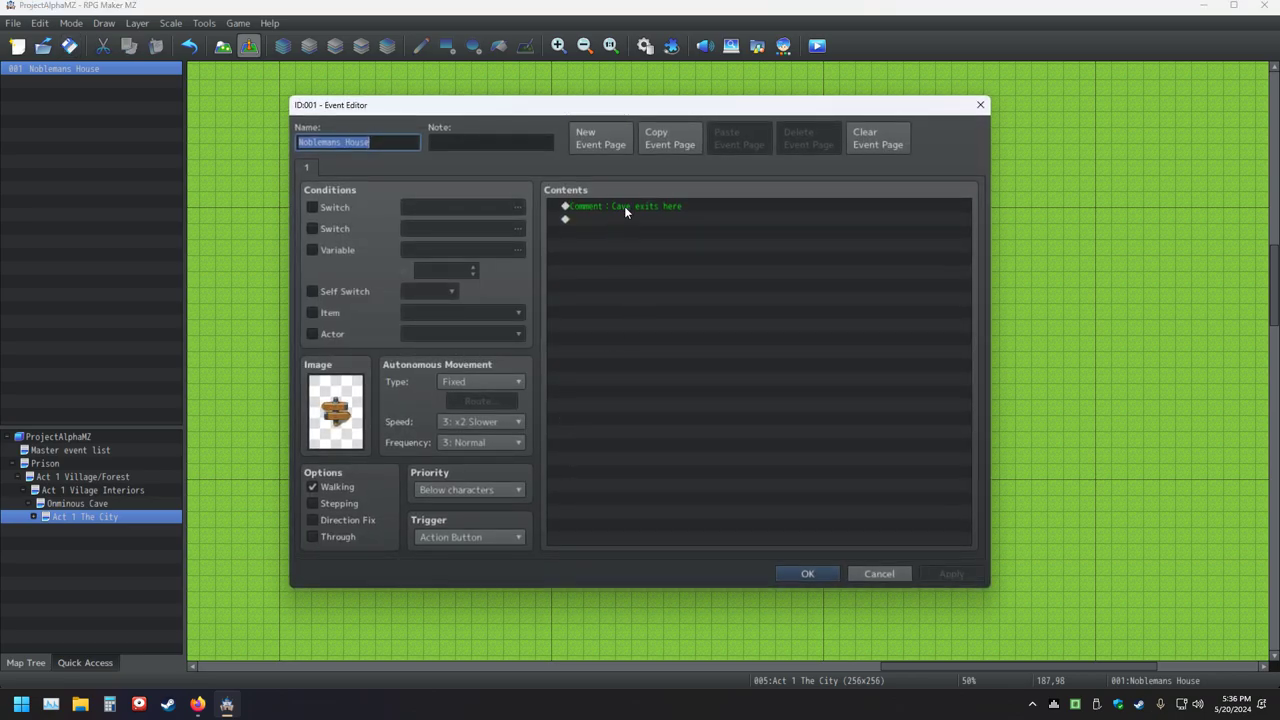
{"action": "left_click", "coordinate": [624, 206]}
{"action": "right_click", "coordinate": [624, 206]}
{"action": "left_click", "coordinate": [650, 234]}
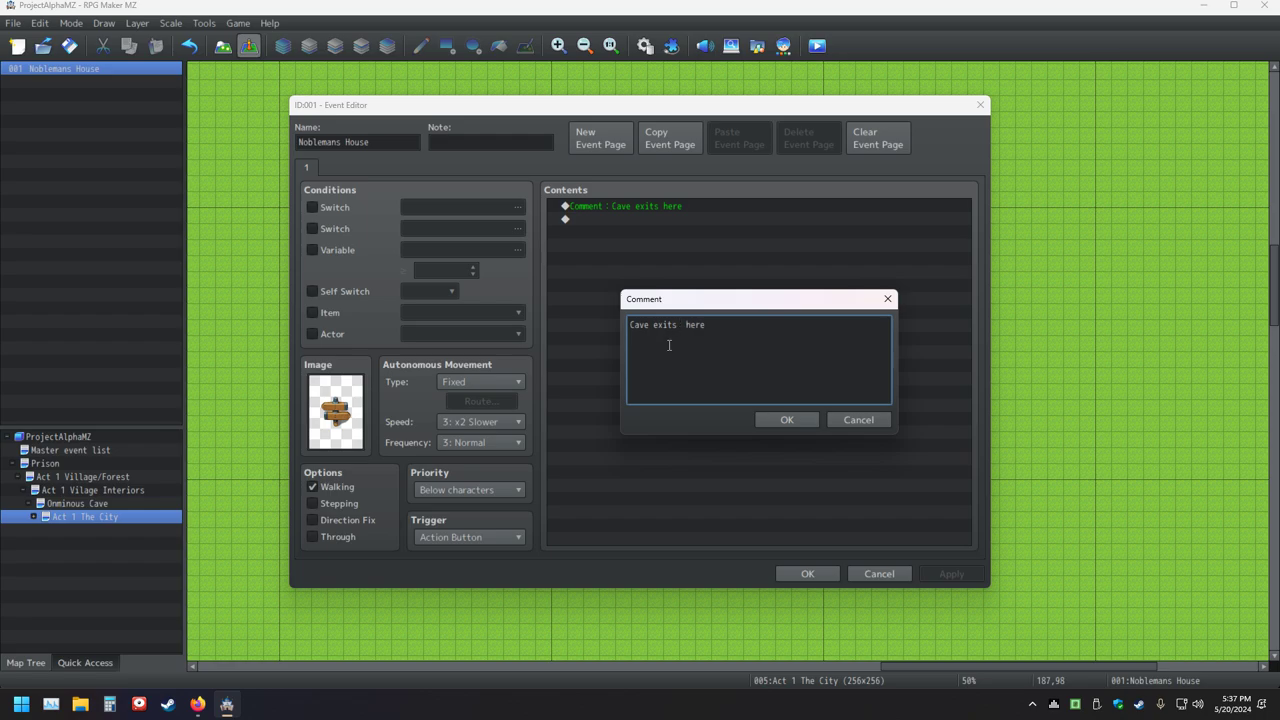
{"action": "type", "text": "inside"}
{"action": "key", "text": "Return"}
{"action": "key", "text": "BackSpace"}
{"action": "left_click", "coordinate": [776, 421]}
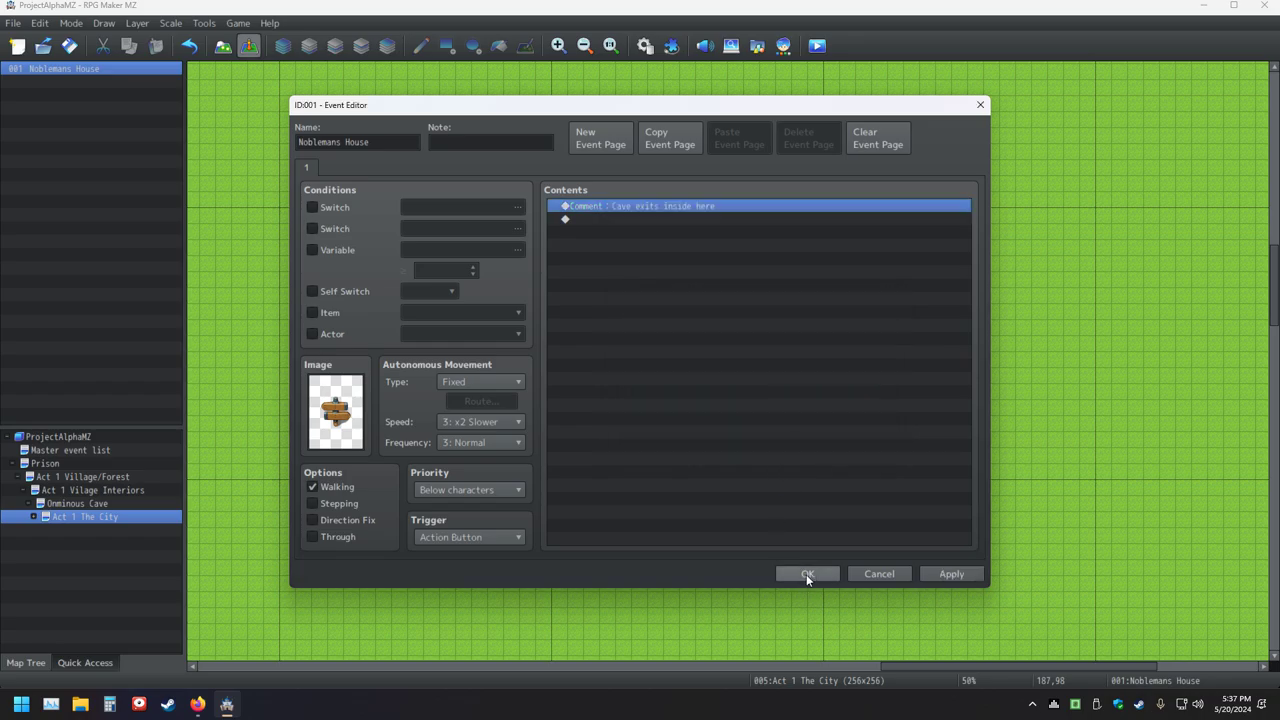
{"action": "left_click", "coordinate": [807, 573]}
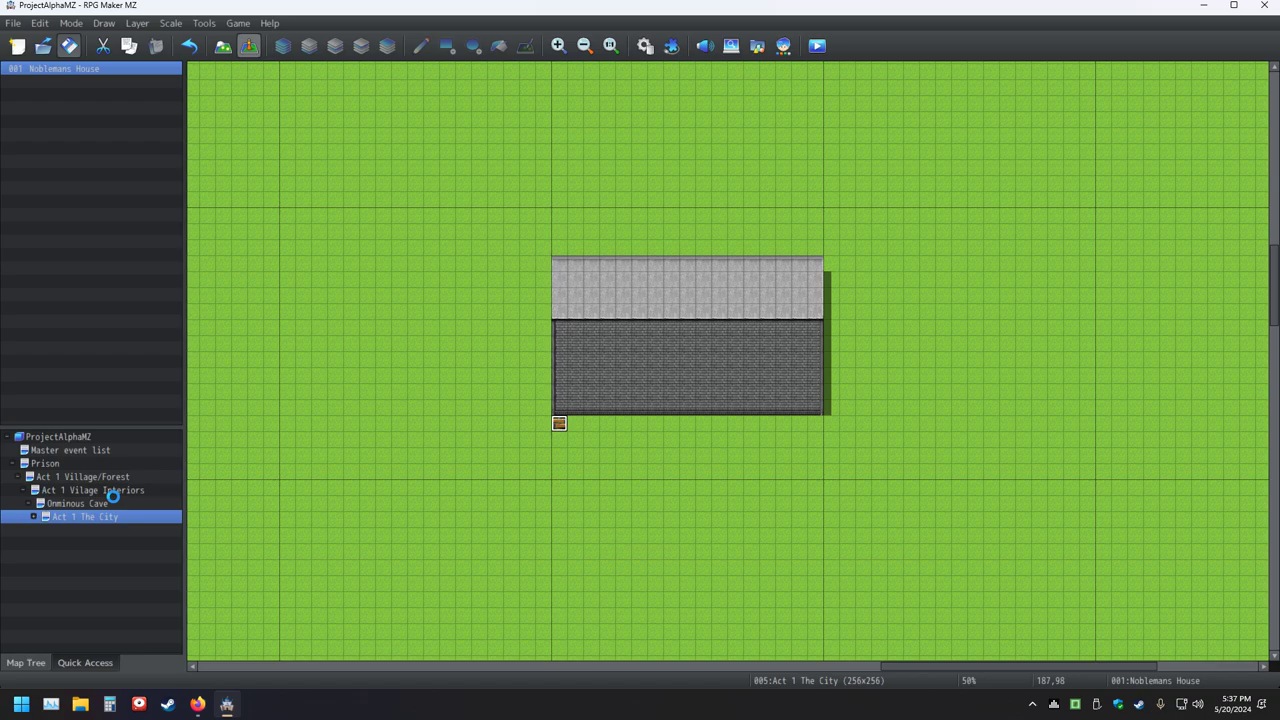
- Recheck the Noblemans House event, view the Onminous Cave map, and return to Act 1 The City
{"action": "left_click", "coordinate": [68, 464]}
{"action": "left_click", "coordinate": [64, 517]}
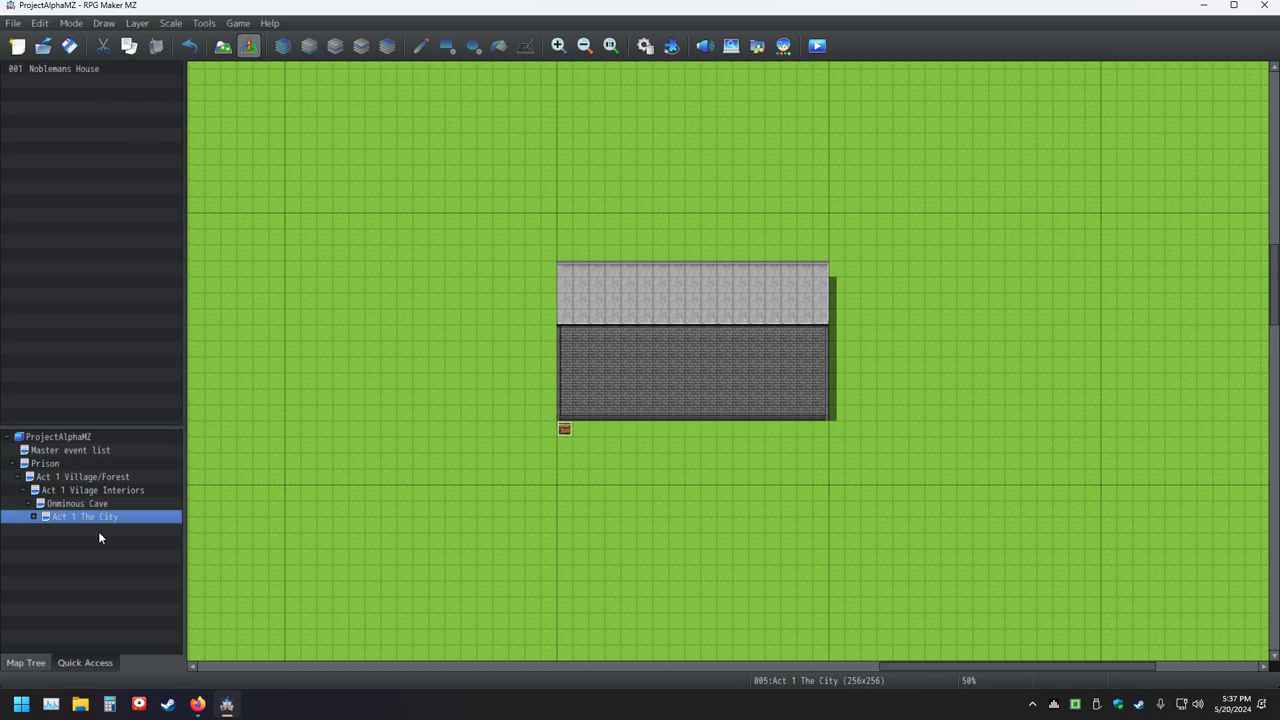
{"action": "double_click", "coordinate": [565, 430]}
{"action": "left_click", "coordinate": [807, 573]}
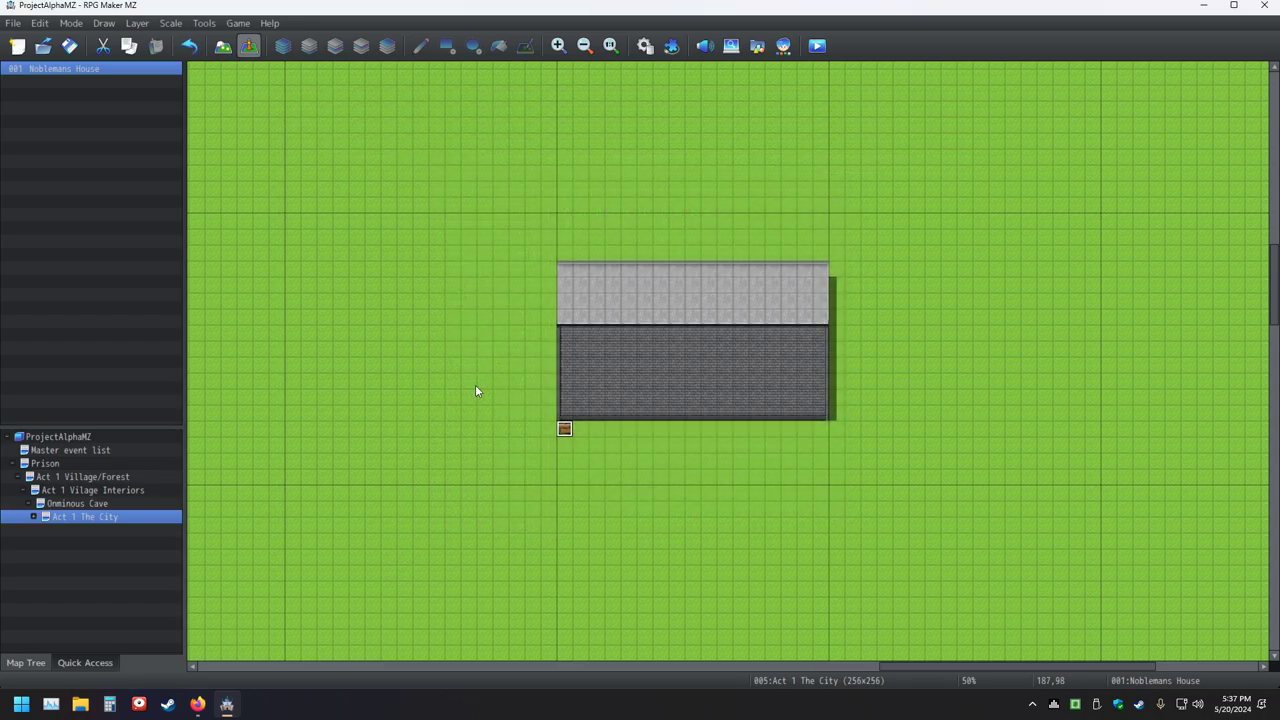
{"action": "key", "text": "Up"}
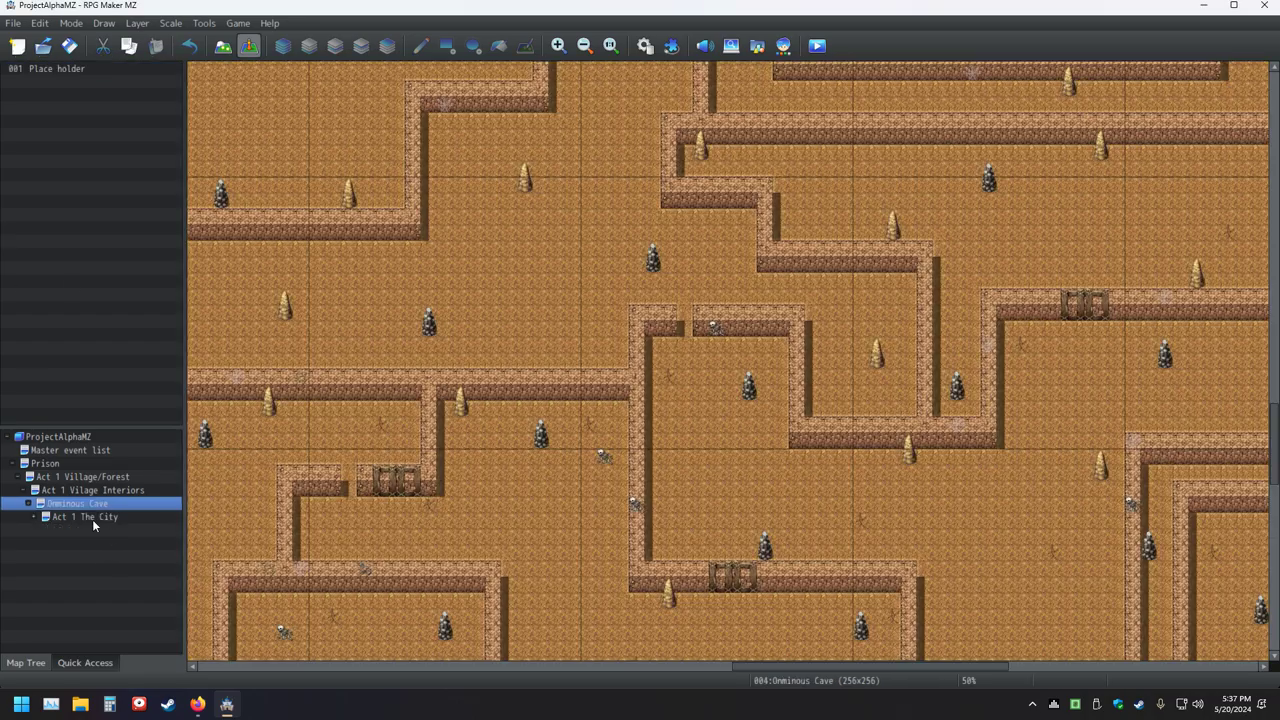
{"action": "left_click", "coordinate": [96, 517]}
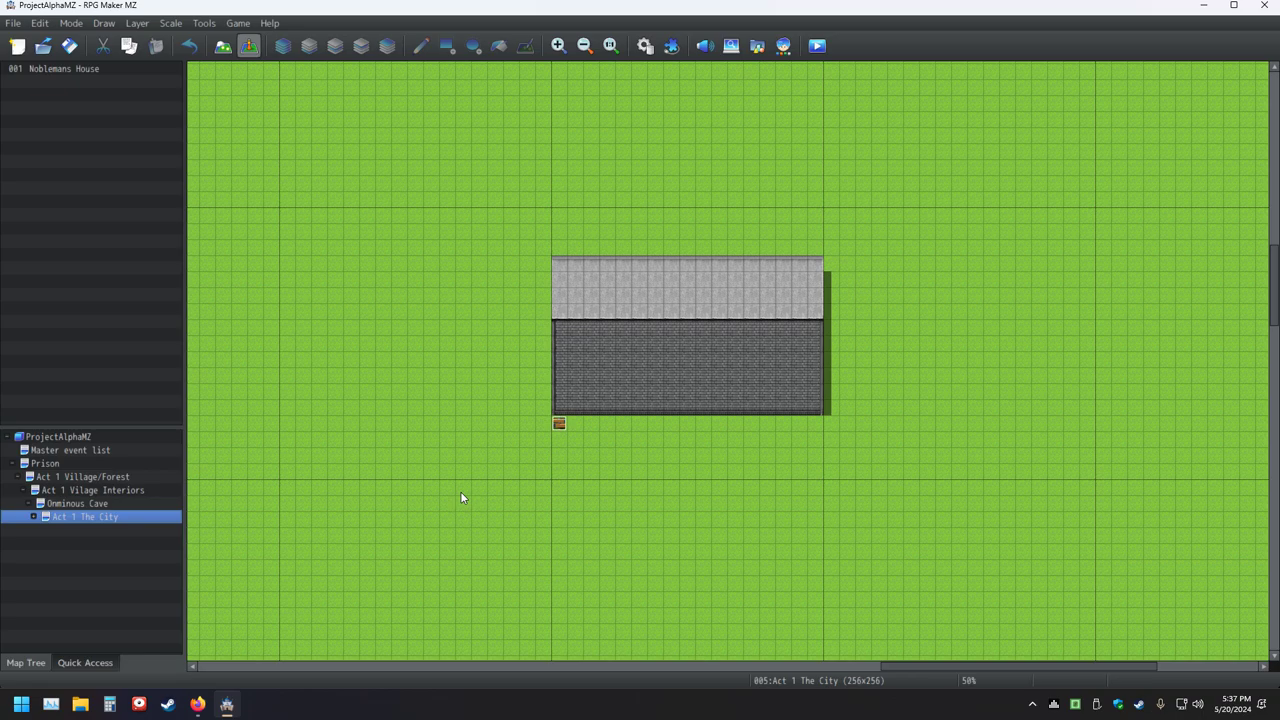
- Switch Act 1 The City to tile-editing mode and show the B tileset
{"action": "left_click", "coordinate": [223, 45]}
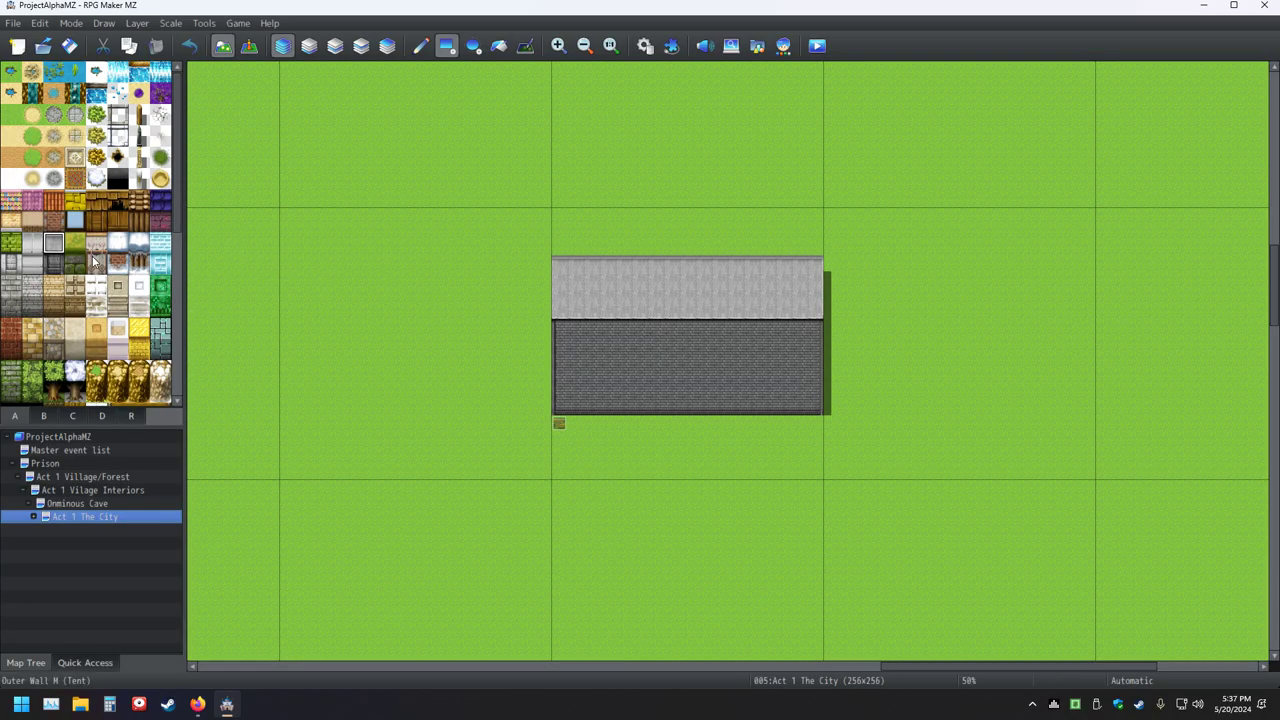
{"action": "scroll", "coordinate": [79, 234], "scroll_direction": "down", "scroll_amount": 3}
{"action": "scroll", "coordinate": [79, 234], "scroll_direction": "down", "scroll_amount": 5}
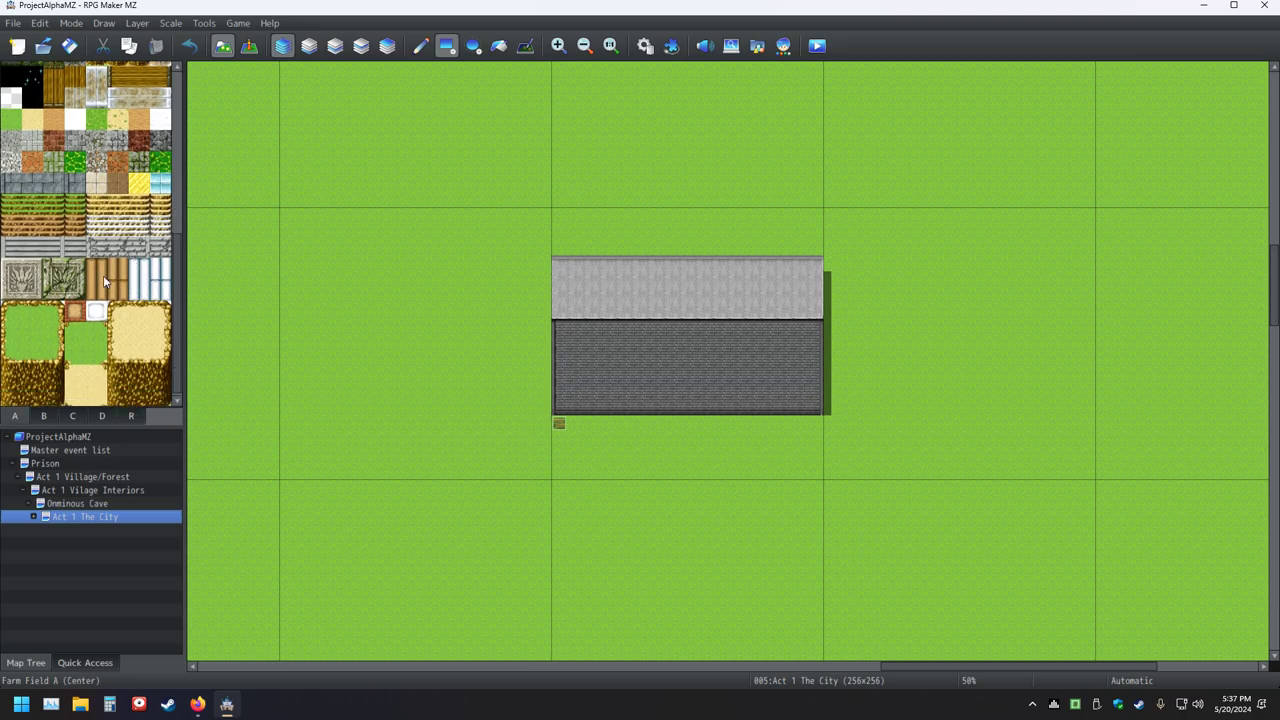
{"action": "left_click", "coordinate": [43, 416]}
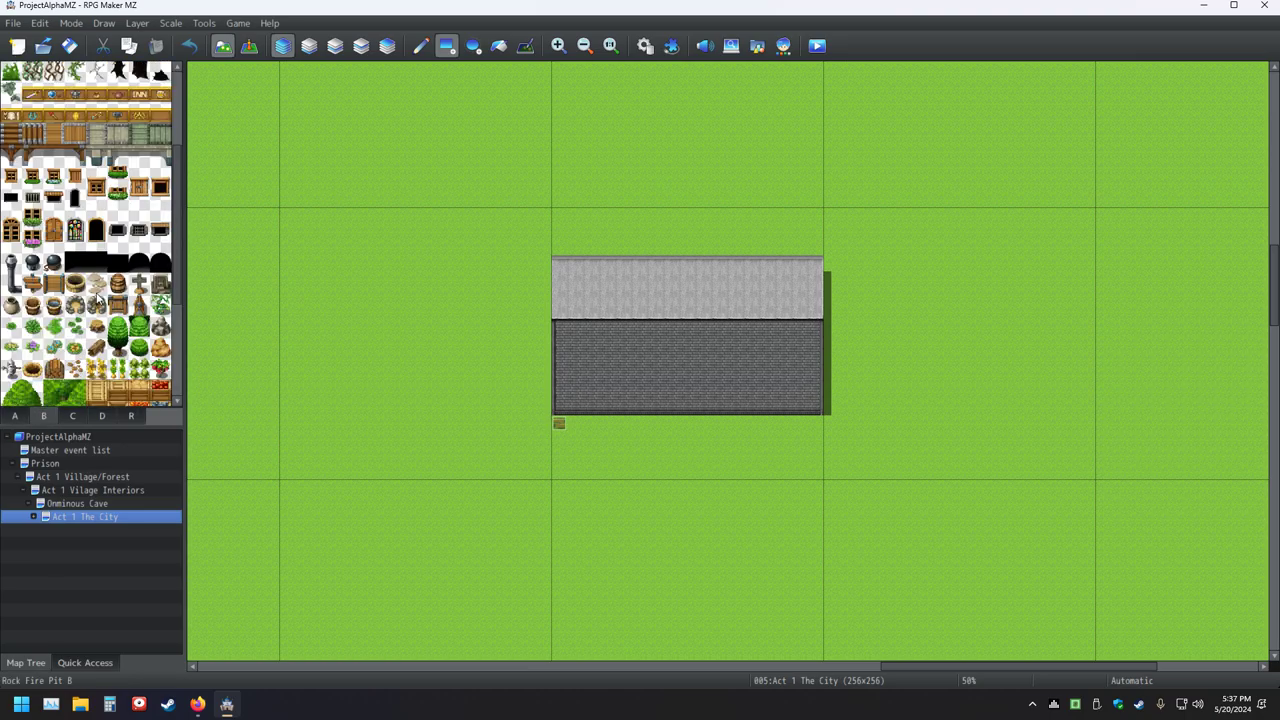
- Try an arched black entrance tile at the base of the house's front wall, and undo it
{"action": "left_click", "coordinate": [139, 262]}
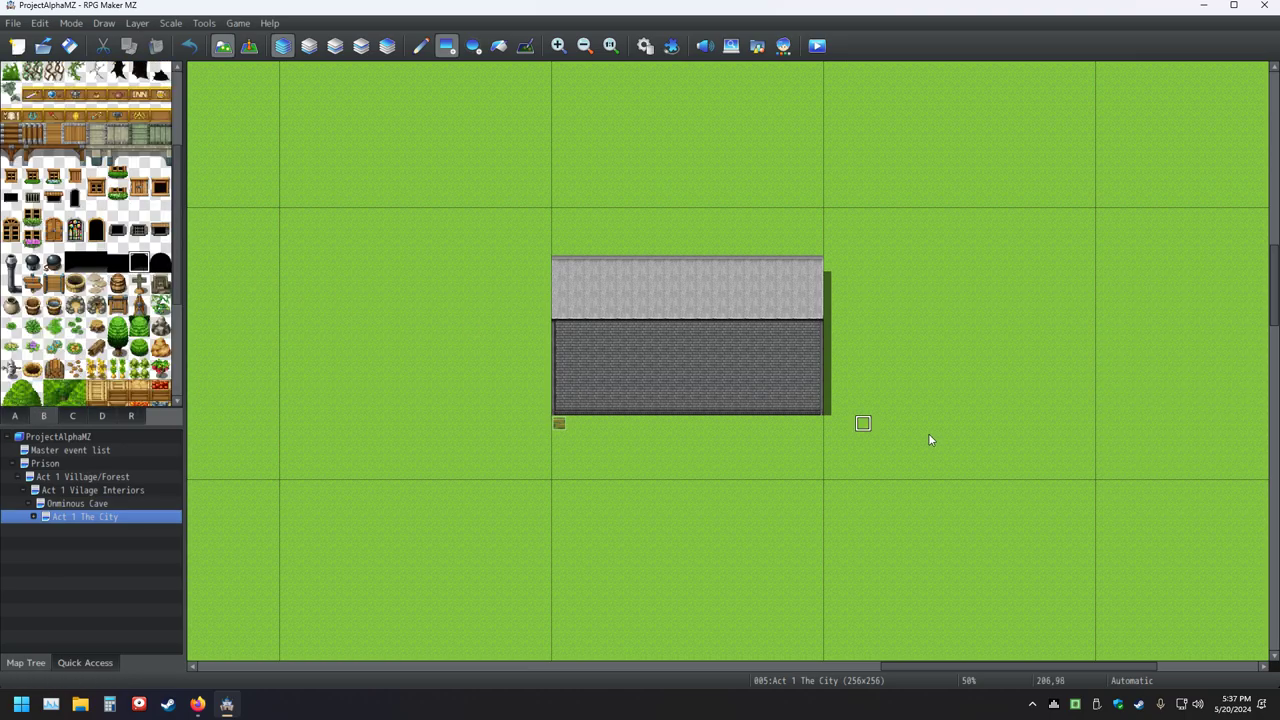
{"action": "left_click", "coordinate": [686, 408]}
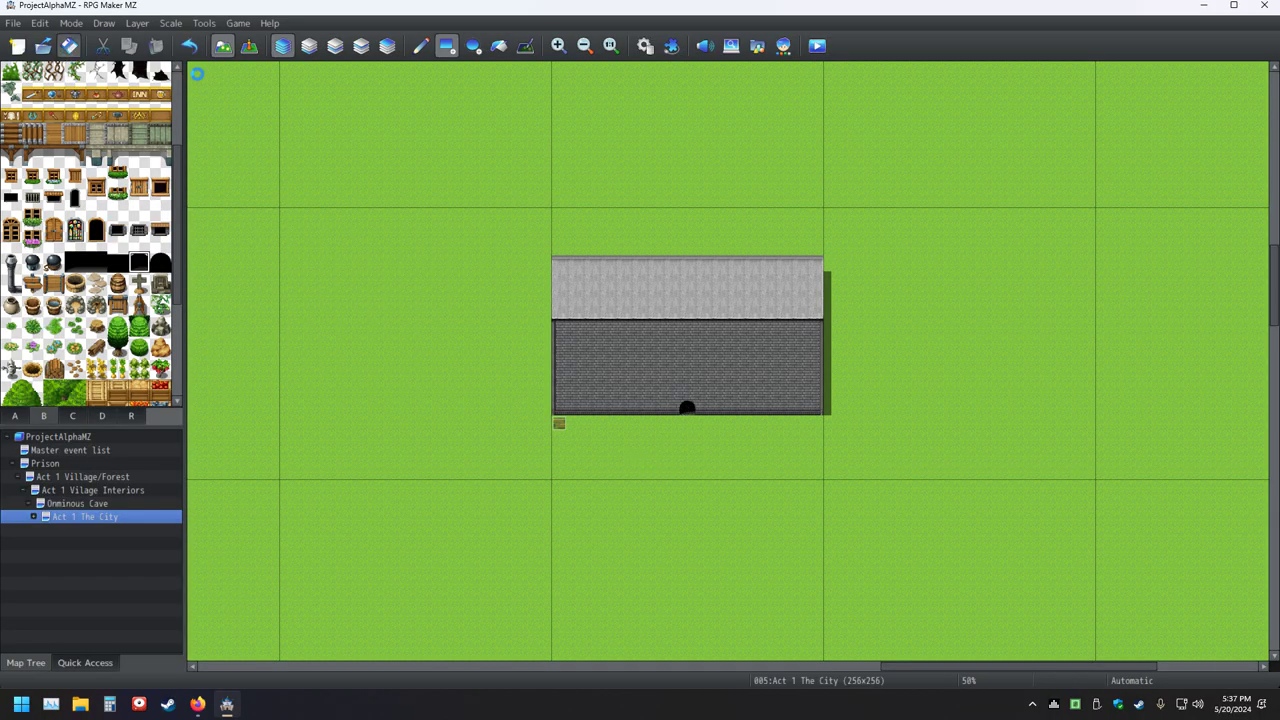
{"action": "left_click", "coordinate": [189, 45]}
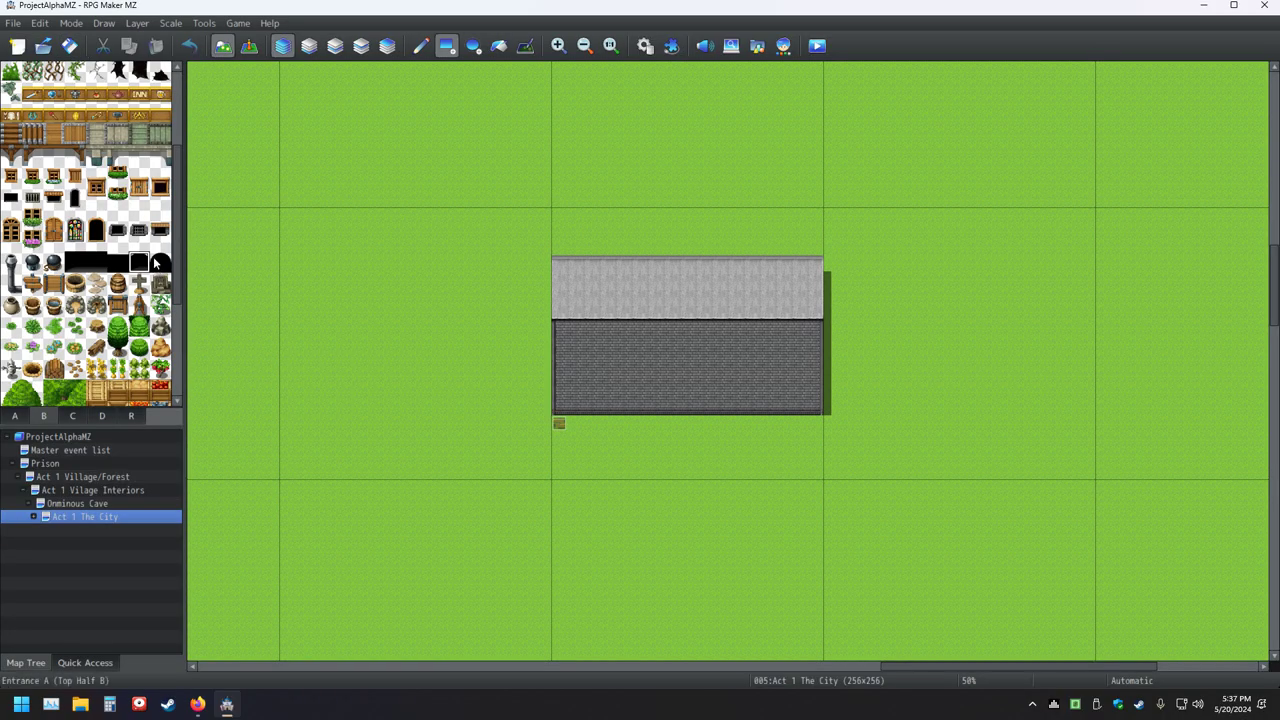
- Place the square black Entrance A tile at the base of the house's front wall, just right of centre
{"action": "left_click", "coordinate": [75, 262]}
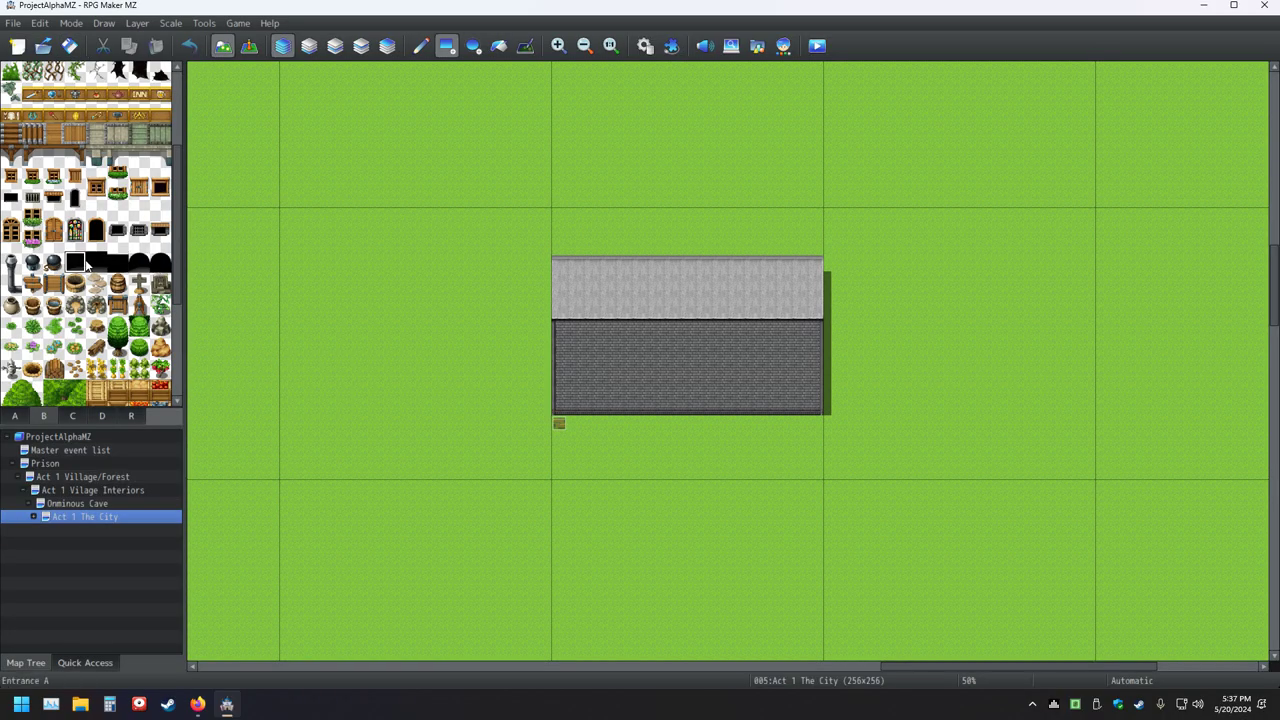
{"action": "left_click", "coordinate": [703, 407]}
- Look through the B and C tilesets for decorations suitable for the Noblemans House
{"action": "scroll", "coordinate": [88, 258], "scroll_direction": "up", "scroll_amount": 2}
{"action": "scroll", "coordinate": [88, 258], "scroll_direction": "up", "scroll_amount": 2}
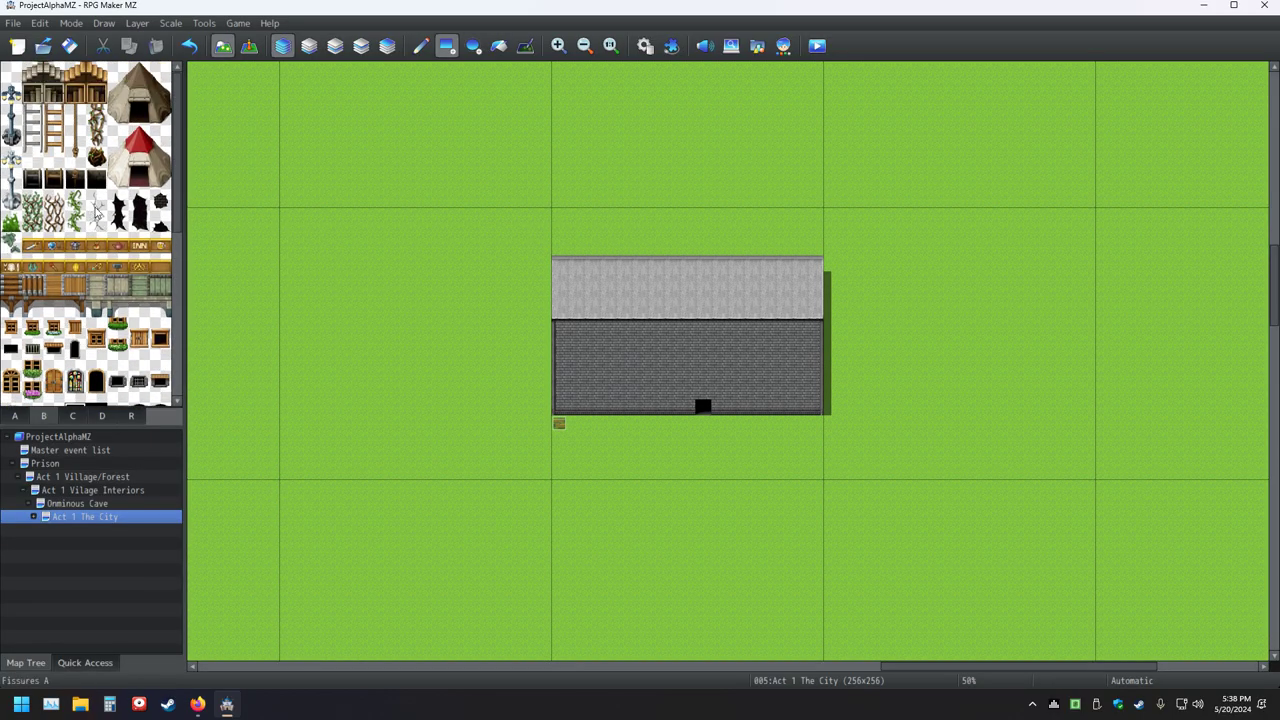
{"action": "left_click", "coordinate": [72, 415]}
{"action": "scroll", "coordinate": [119, 307], "scroll_direction": "up", "scroll_amount": 2}
{"action": "scroll", "coordinate": [119, 307], "scroll_direction": "up", "scroll_amount": 2}
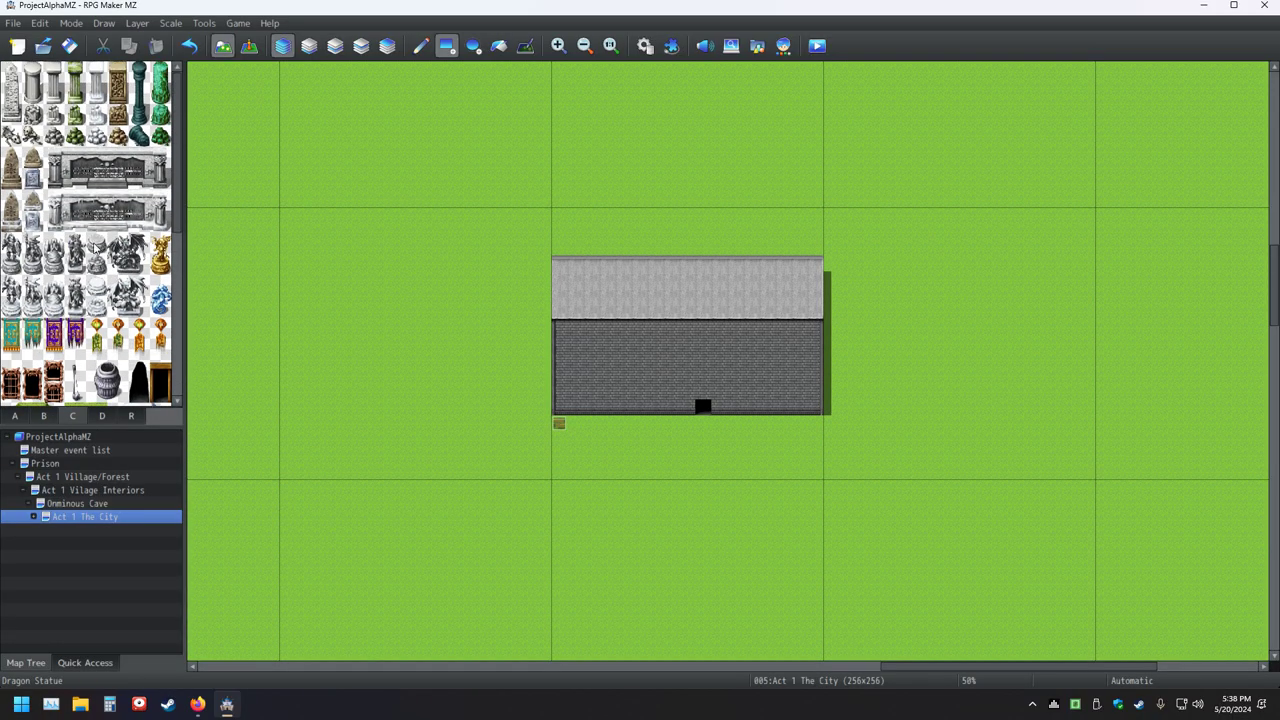
{"action": "left_click", "coordinate": [44, 415]}
{"action": "scroll", "coordinate": [110, 346], "scroll_direction": "down", "scroll_amount": 3}
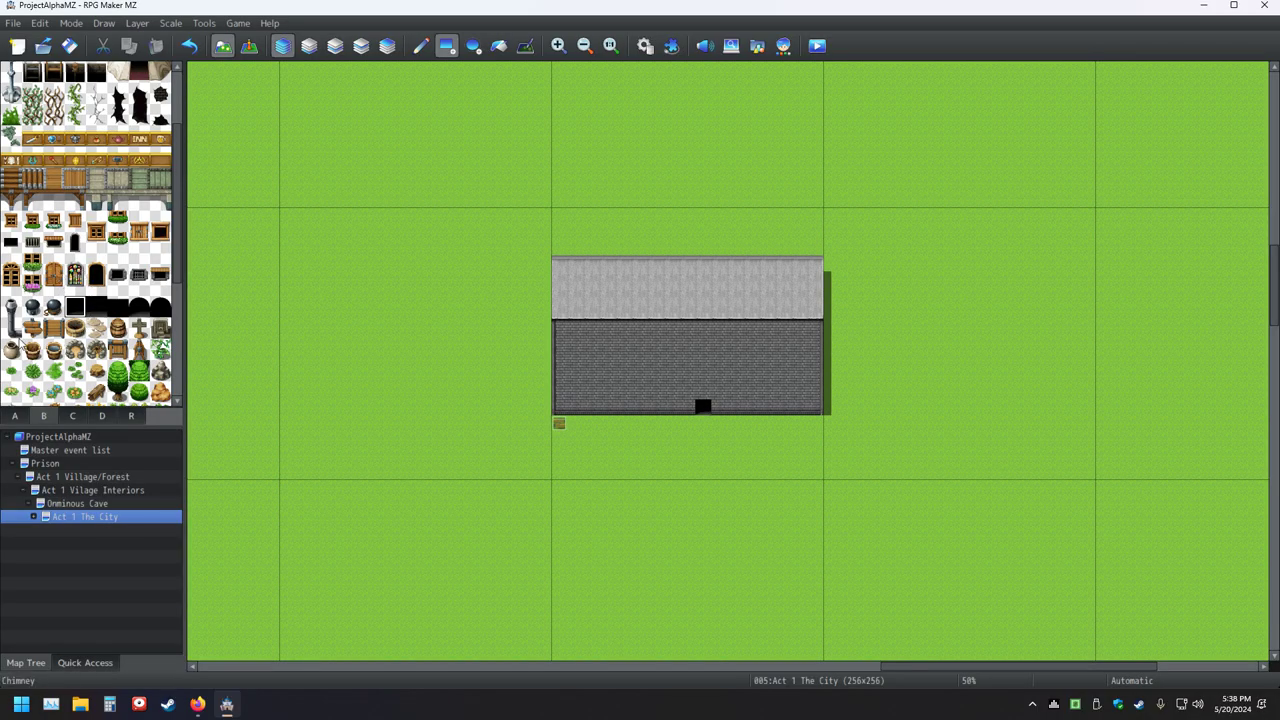
{"action": "scroll", "coordinate": [20, 338], "scroll_direction": "down", "scroll_amount": 2}
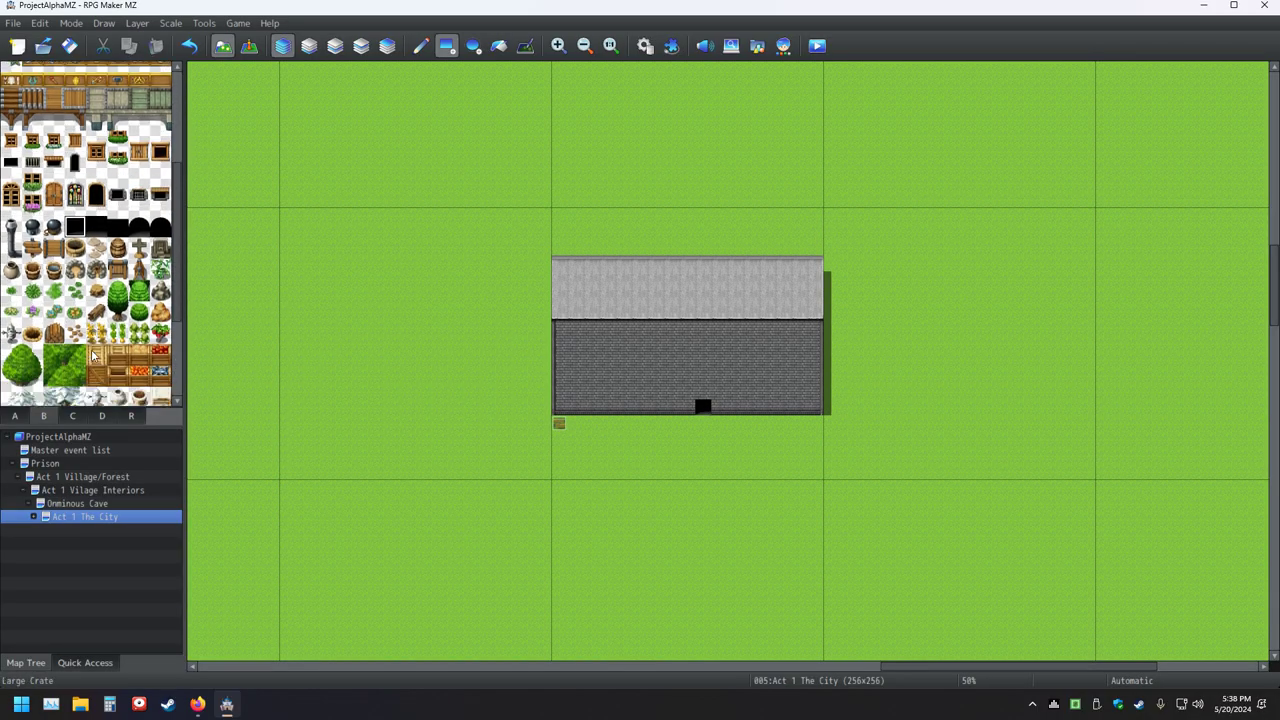
- Using the pencil, place the large stone Chimney from tileset C near both ends of the house's roof
{"action": "left_click", "coordinate": [73, 416]}
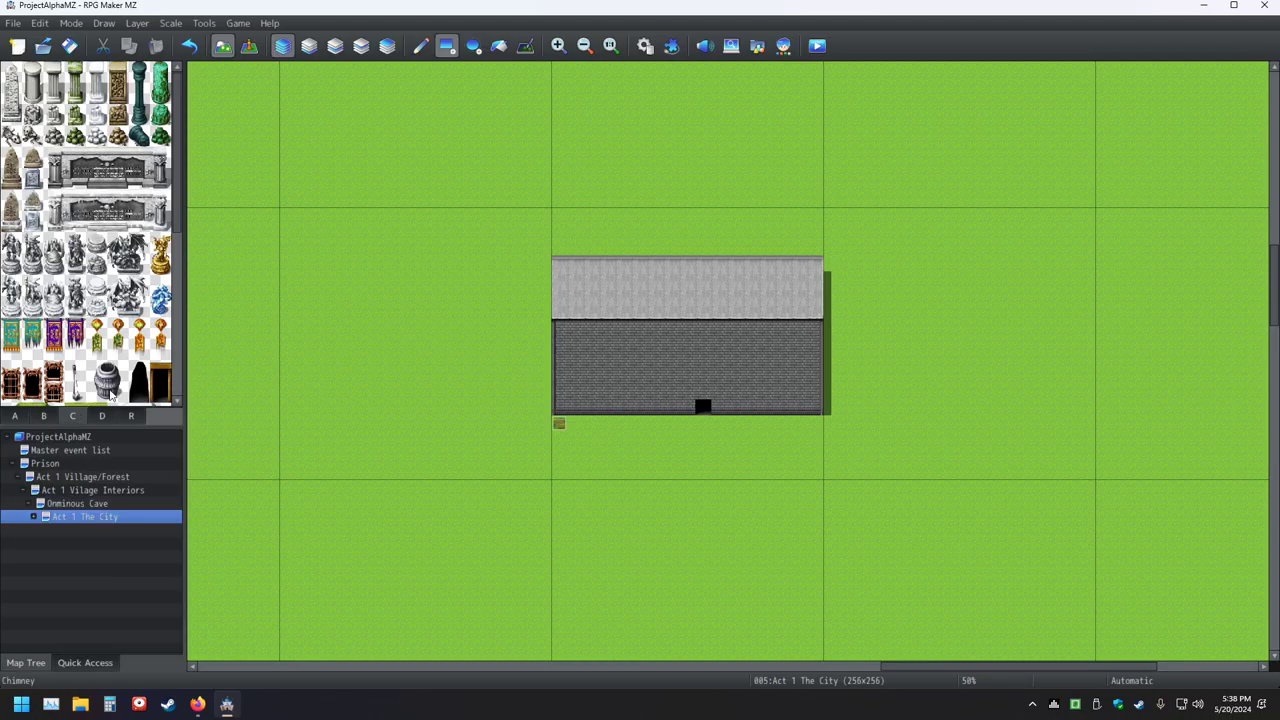
{"action": "left_click", "coordinate": [592, 282]}
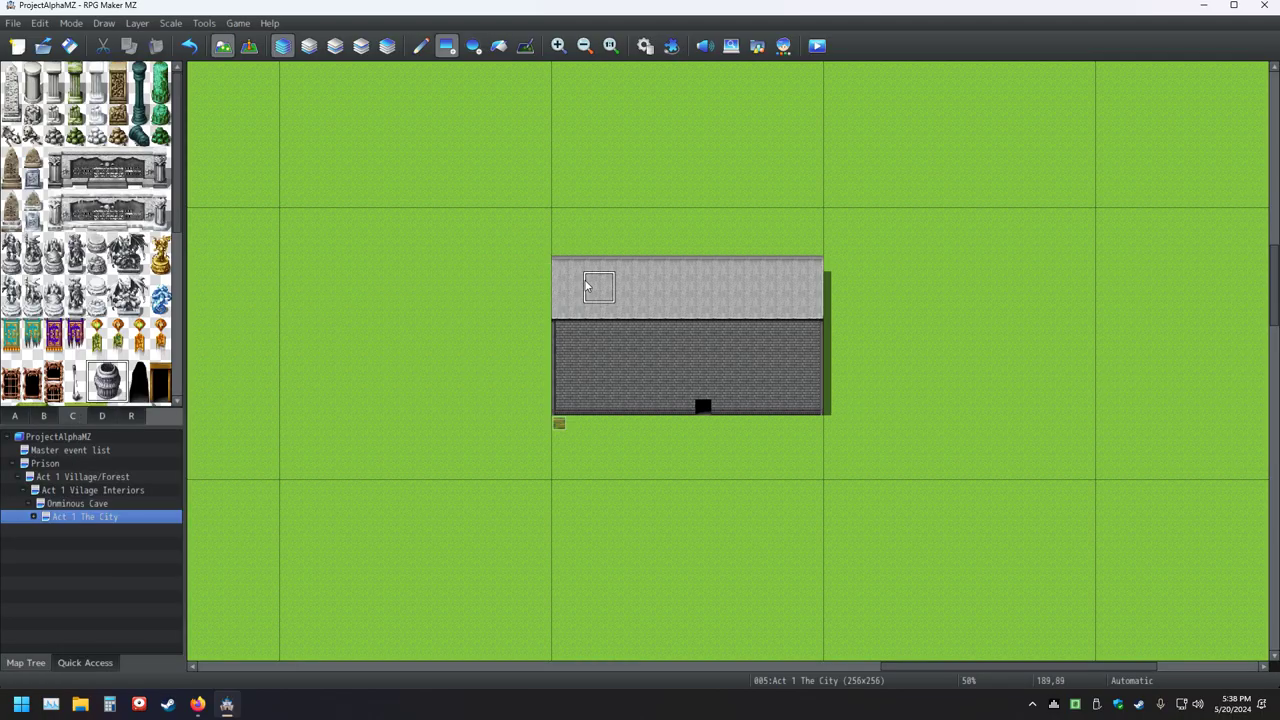
{"action": "left_click", "coordinate": [421, 46]}
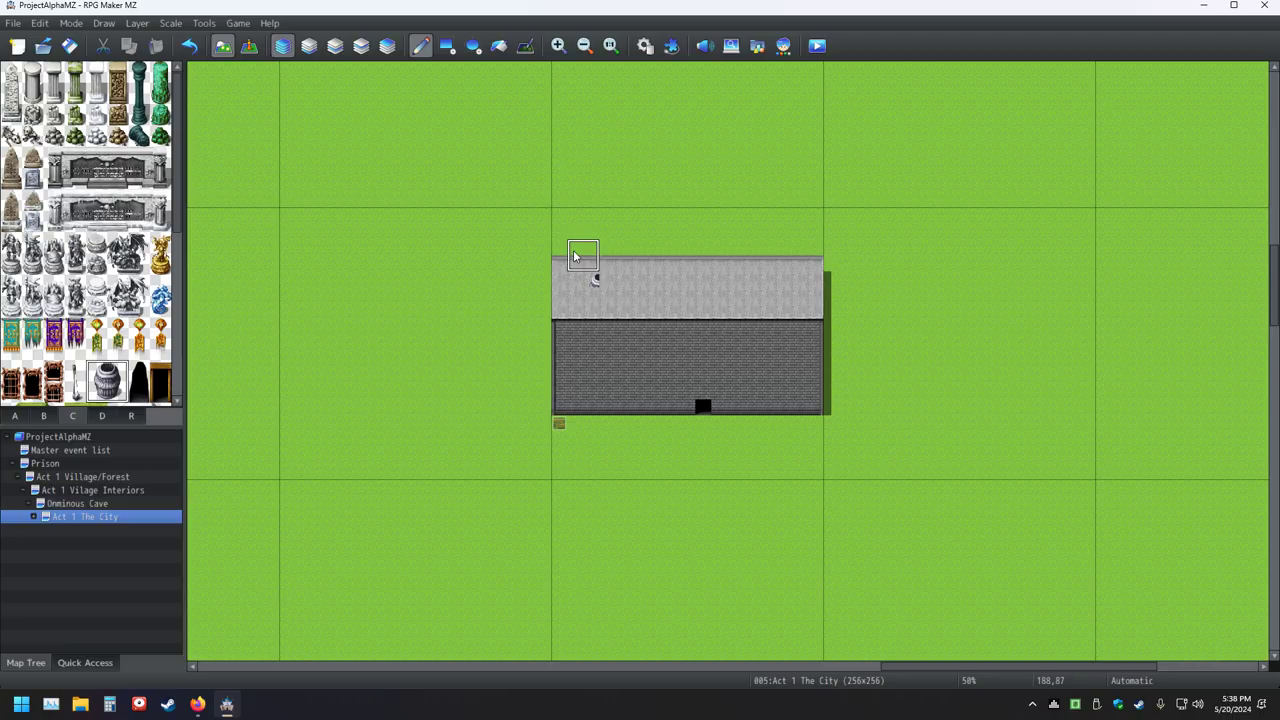
{"action": "left_click", "coordinate": [598, 287]}
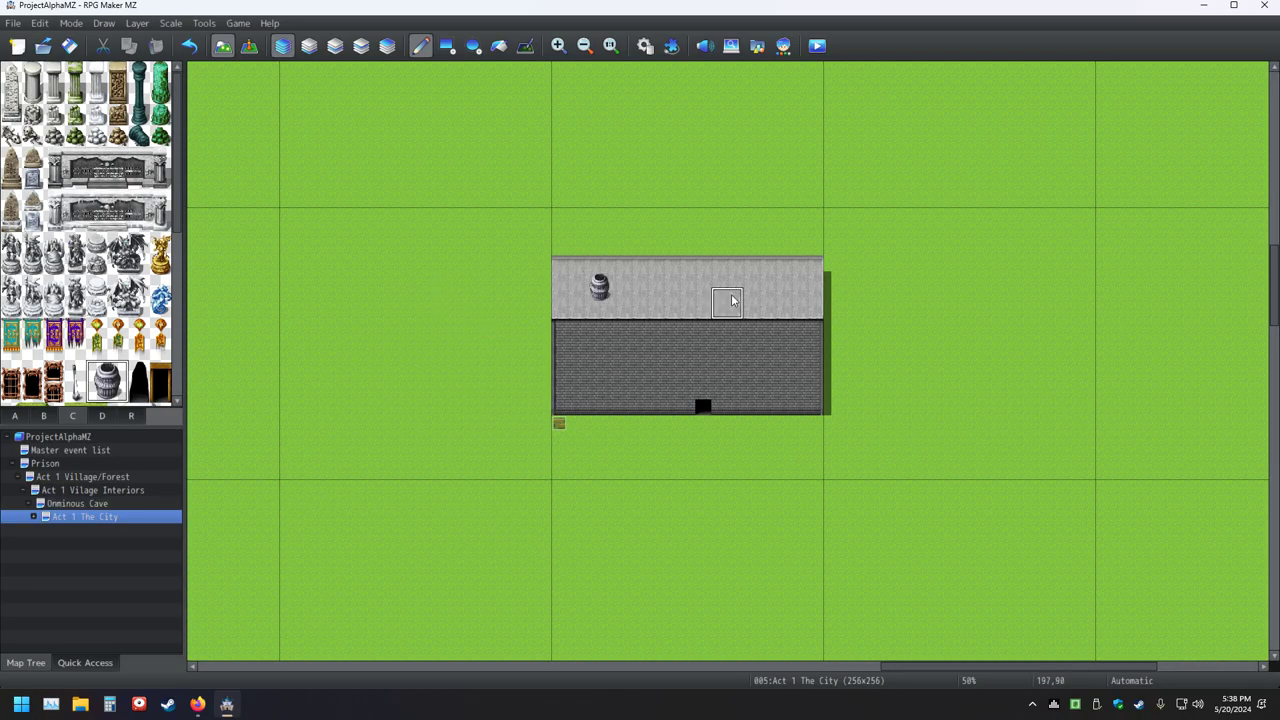
{"action": "left_click", "coordinate": [775, 287]}
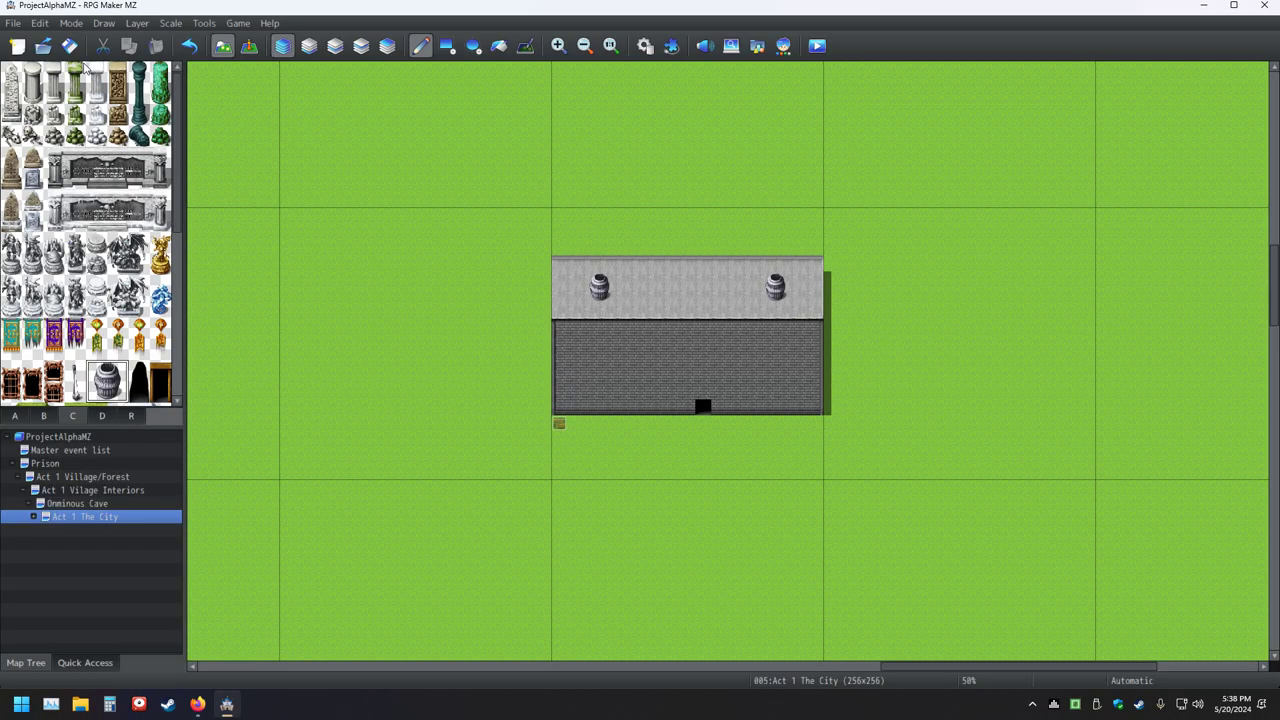
- Try the Antenna tile at different spots on the roof between the two chimneys, undoing each placement
{"action": "left_click", "coordinate": [76, 385]}
{"action": "left_click", "coordinate": [705, 290]}
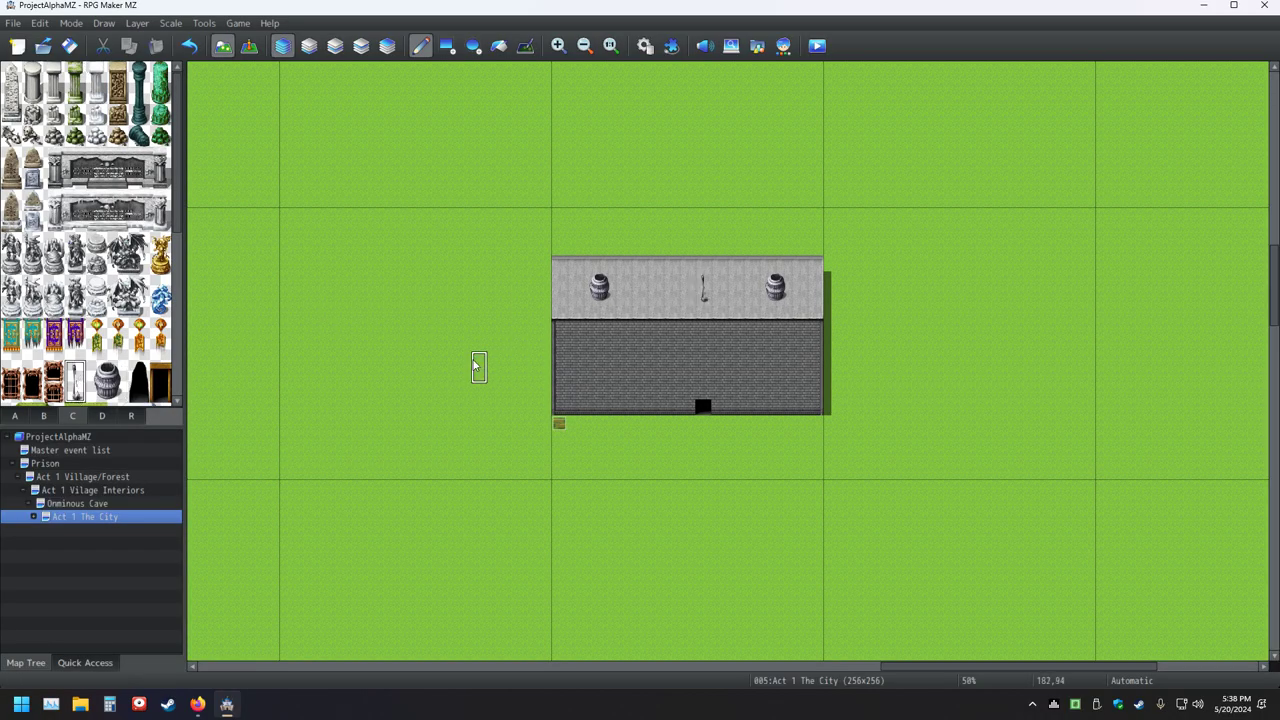
{"action": "left_click", "coordinate": [188, 46]}
{"action": "scroll", "coordinate": [76, 392], "scroll_direction": "down", "scroll_amount": 3}
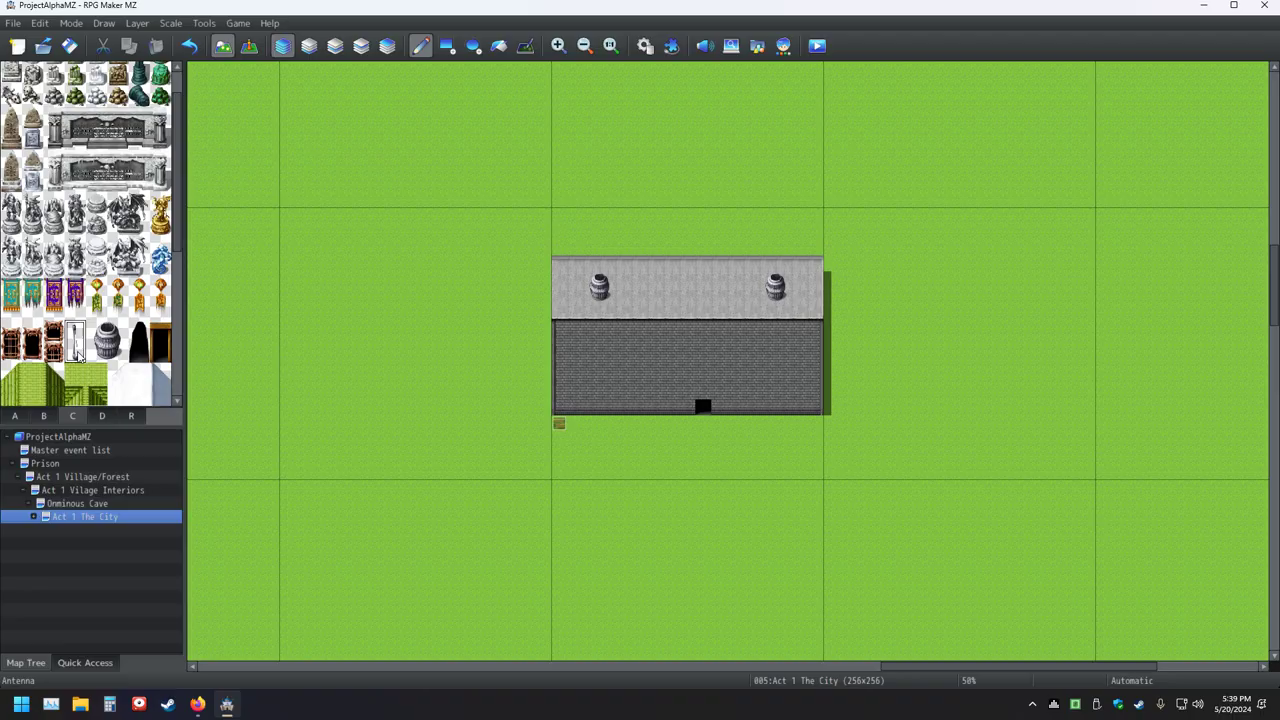
{"action": "left_click", "coordinate": [78, 350]}
{"action": "left_click", "coordinate": [674, 286]}
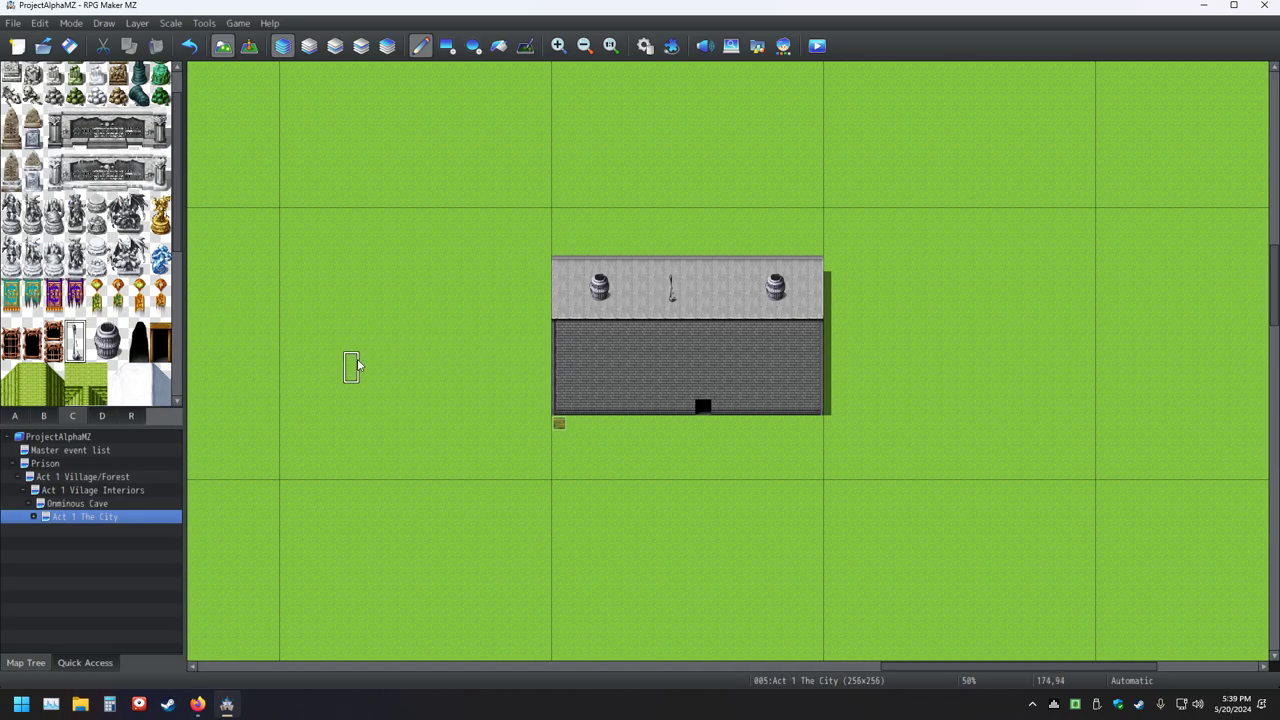
{"action": "left_click", "coordinate": [188, 45]}
{"action": "left_click", "coordinate": [703, 290]}
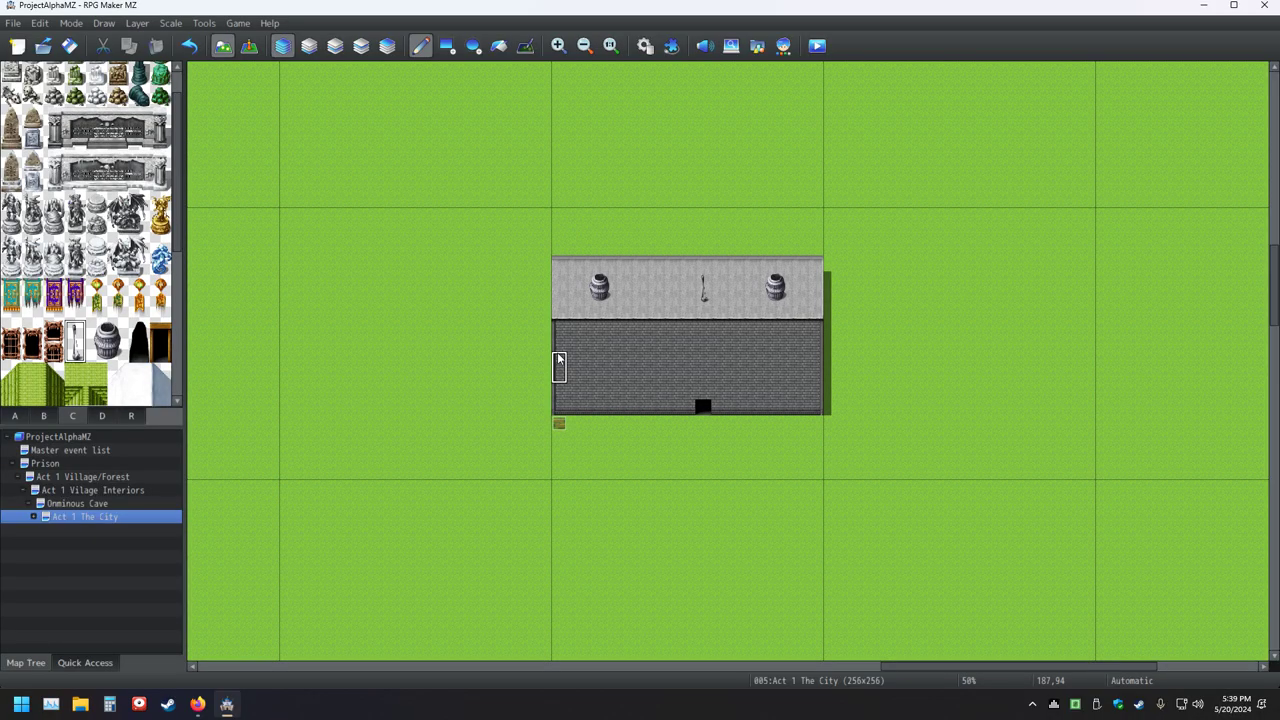
{"action": "left_click", "coordinate": [196, 50]}
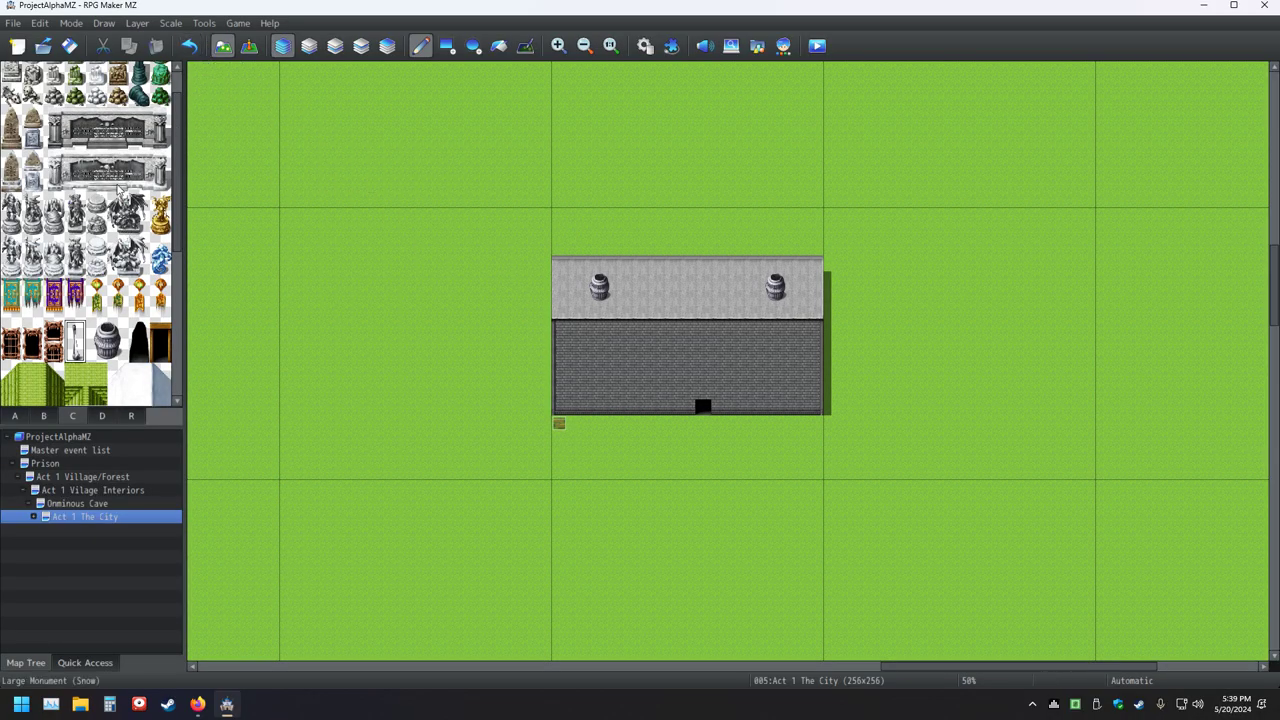
- Try an Antenna and a teal banner beside the left chimney, and undo both placements
{"action": "left_click", "coordinate": [640, 290]}
{"action": "left_click", "coordinate": [12, 292]}
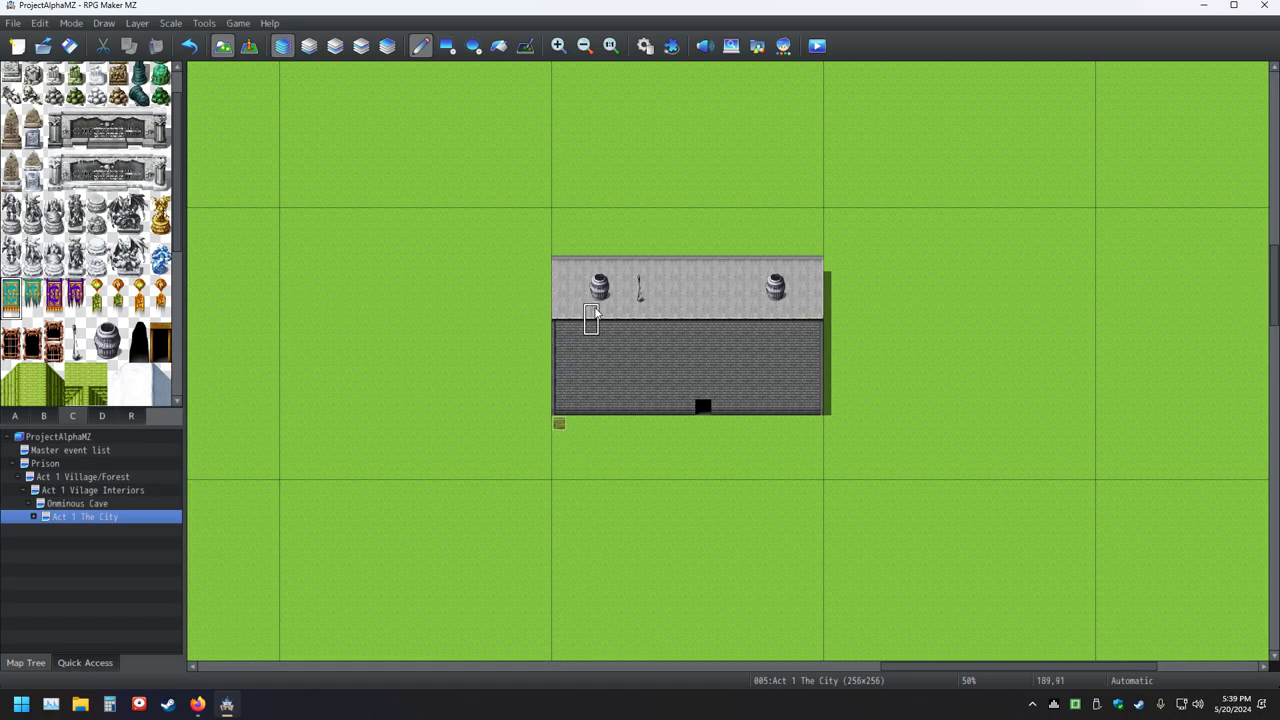
{"action": "left_click", "coordinate": [639, 286]}
{"action": "left_click", "coordinate": [189, 45]}
{"action": "left_click", "coordinate": [189, 45]}
- Try the Large Monument (Snow) on the grass to the left of the house, and undo it
{"action": "scroll", "coordinate": [84, 282], "scroll_direction": "down", "scroll_amount": 5}
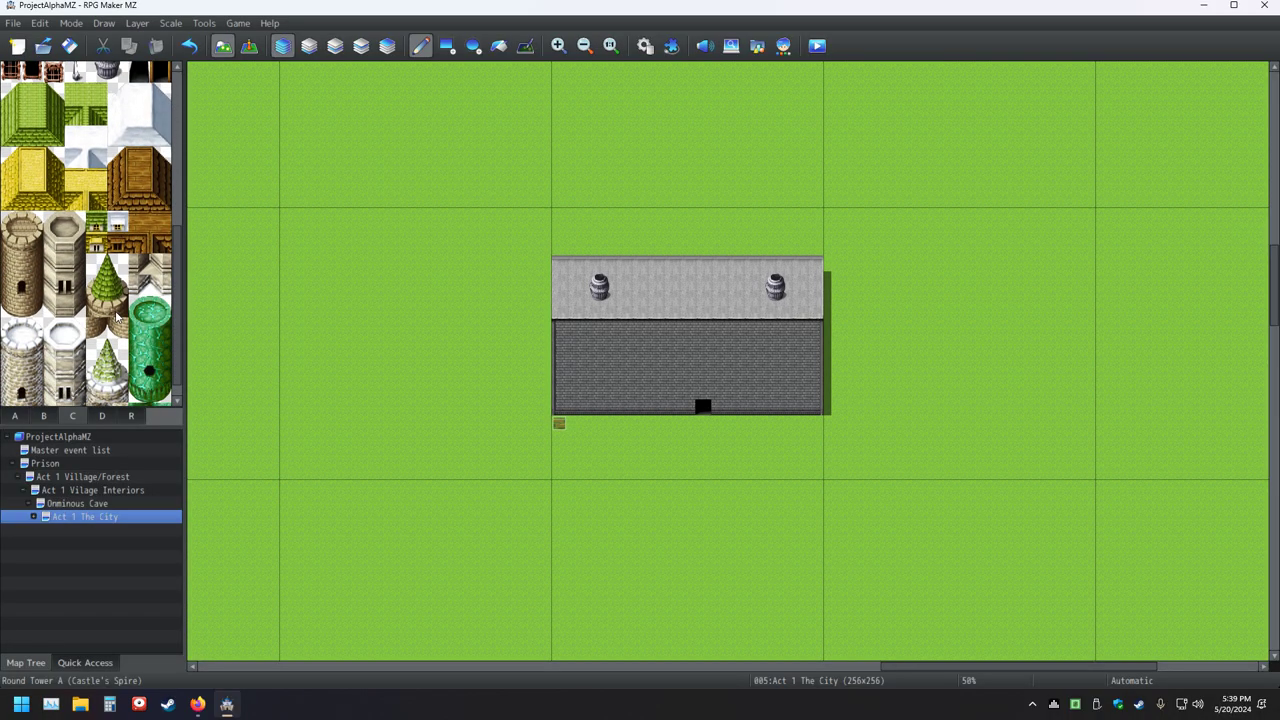
{"action": "scroll", "coordinate": [118, 308], "scroll_direction": "up", "scroll_amount": 5}
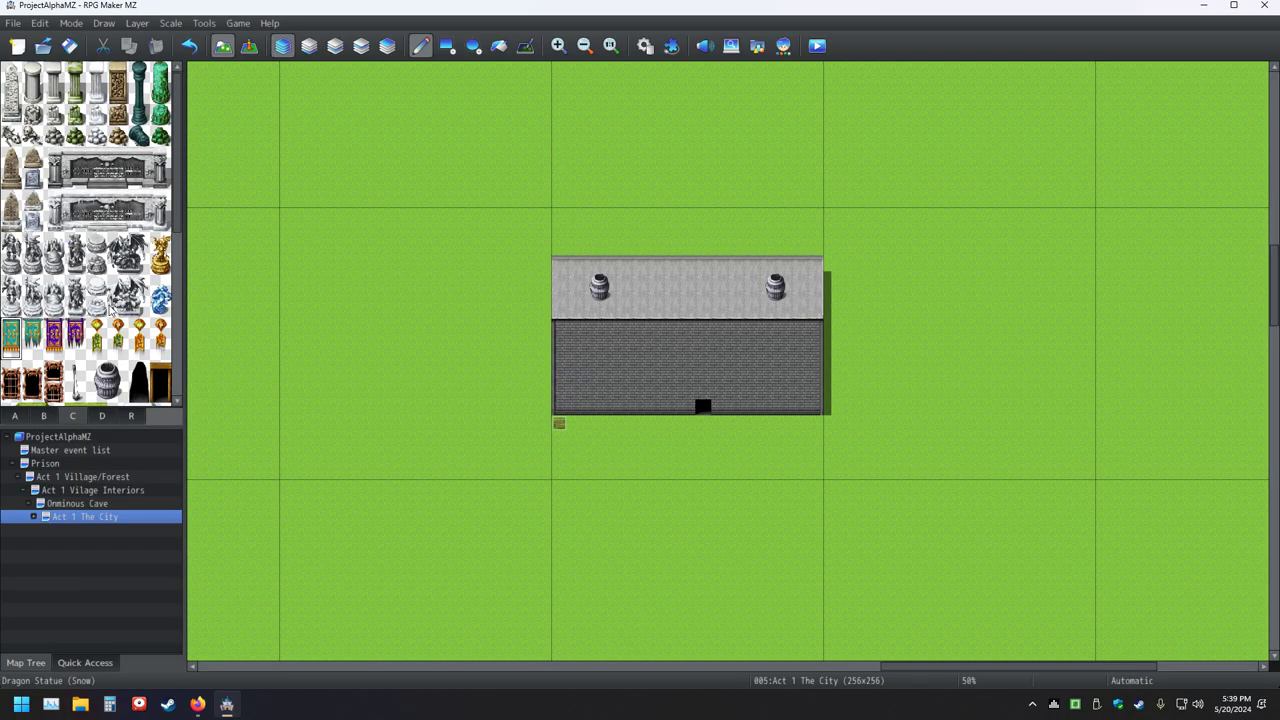
{"action": "left_click_drag", "start_coordinate": [58, 222], "coordinate": [165, 205]}
{"action": "left_click", "coordinate": [436, 312]}
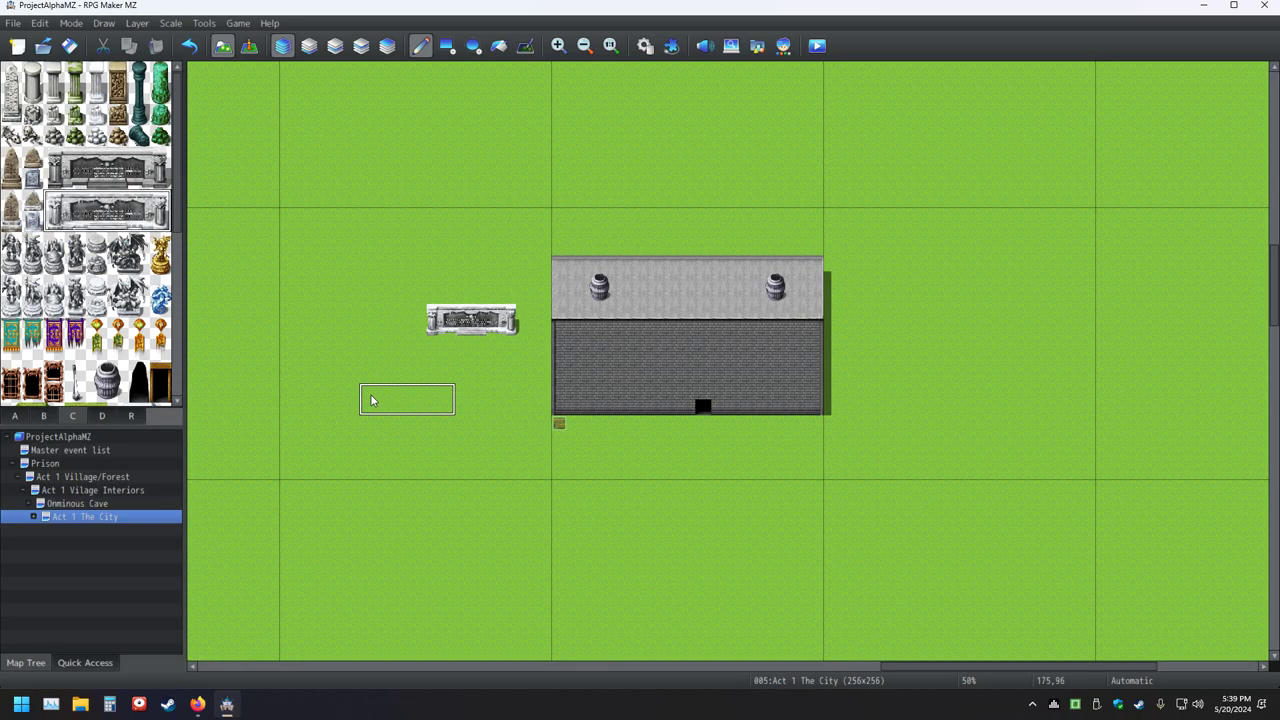
{"action": "left_click", "coordinate": [188, 45]}
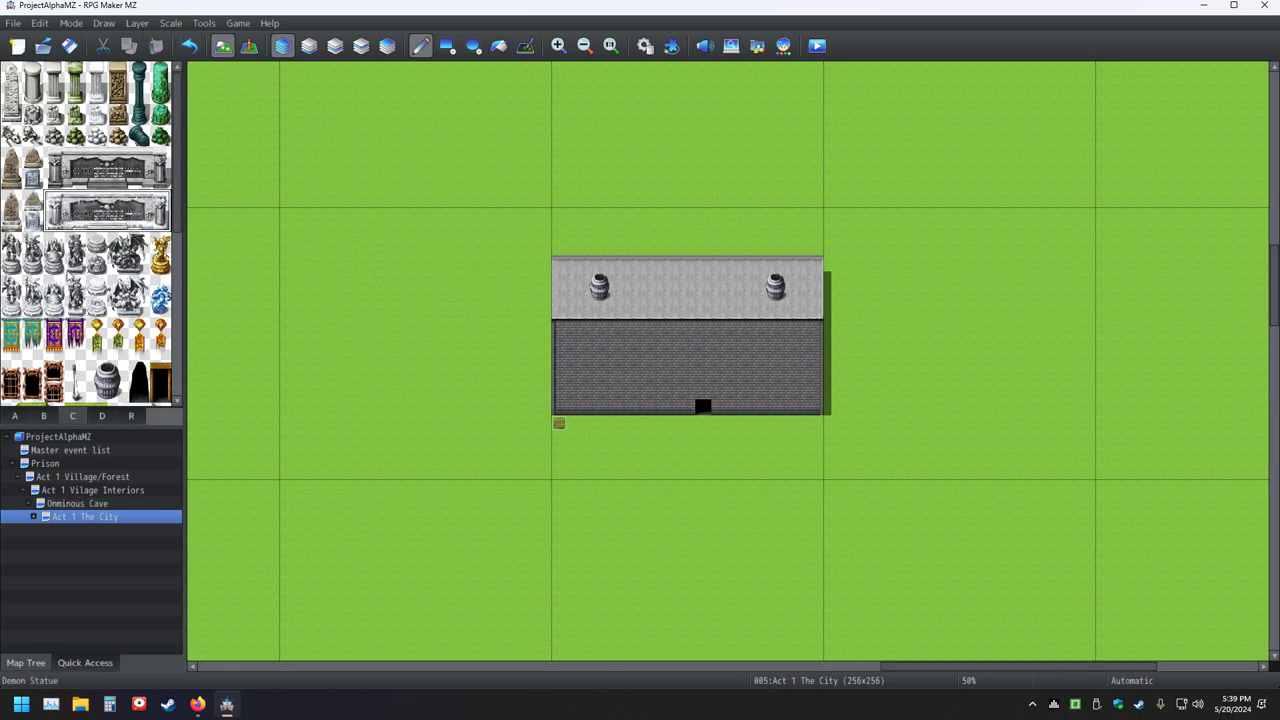
- Return to the B tileset and save the project
{"action": "scroll", "coordinate": [99, 302], "scroll_direction": "down", "scroll_amount": 3}
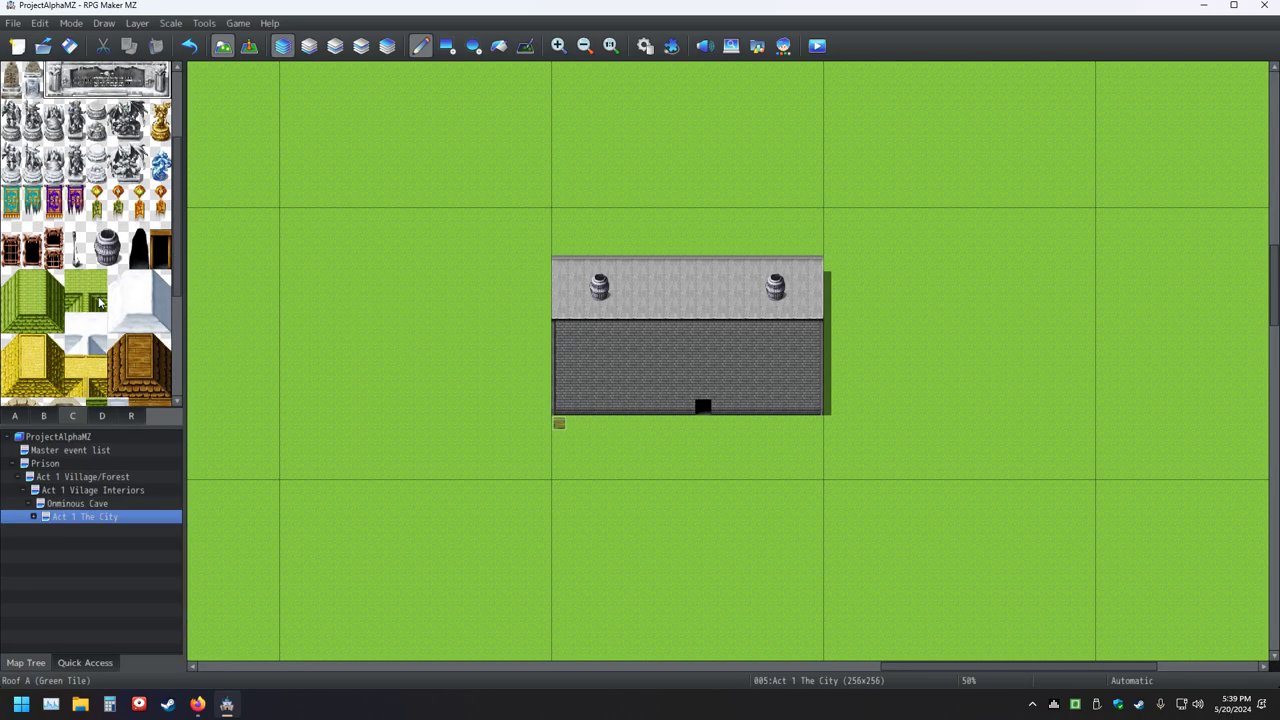
{"action": "left_click", "coordinate": [44, 422]}
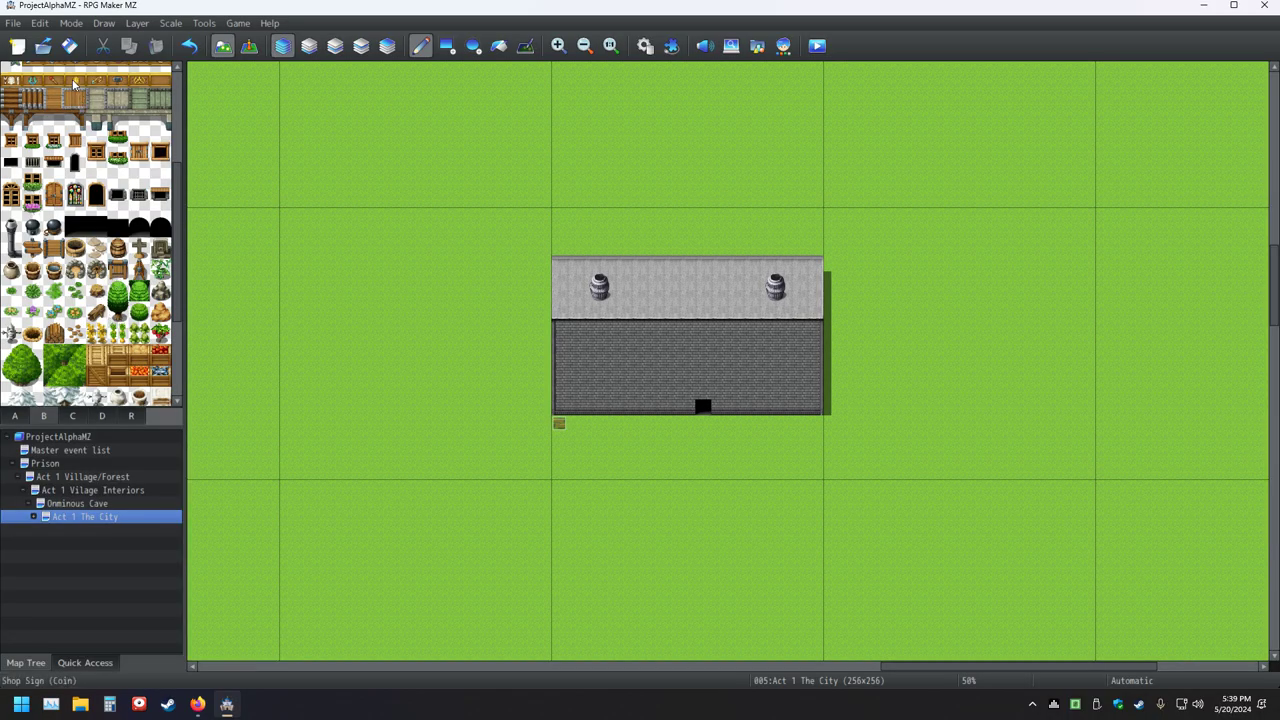
{"action": "left_click", "coordinate": [69, 45]}
- Pick the two-tile wooden Large Window C as the tile for the house's front wall
{"action": "scroll", "coordinate": [97, 300], "scroll_direction": "up", "scroll_amount": 3}
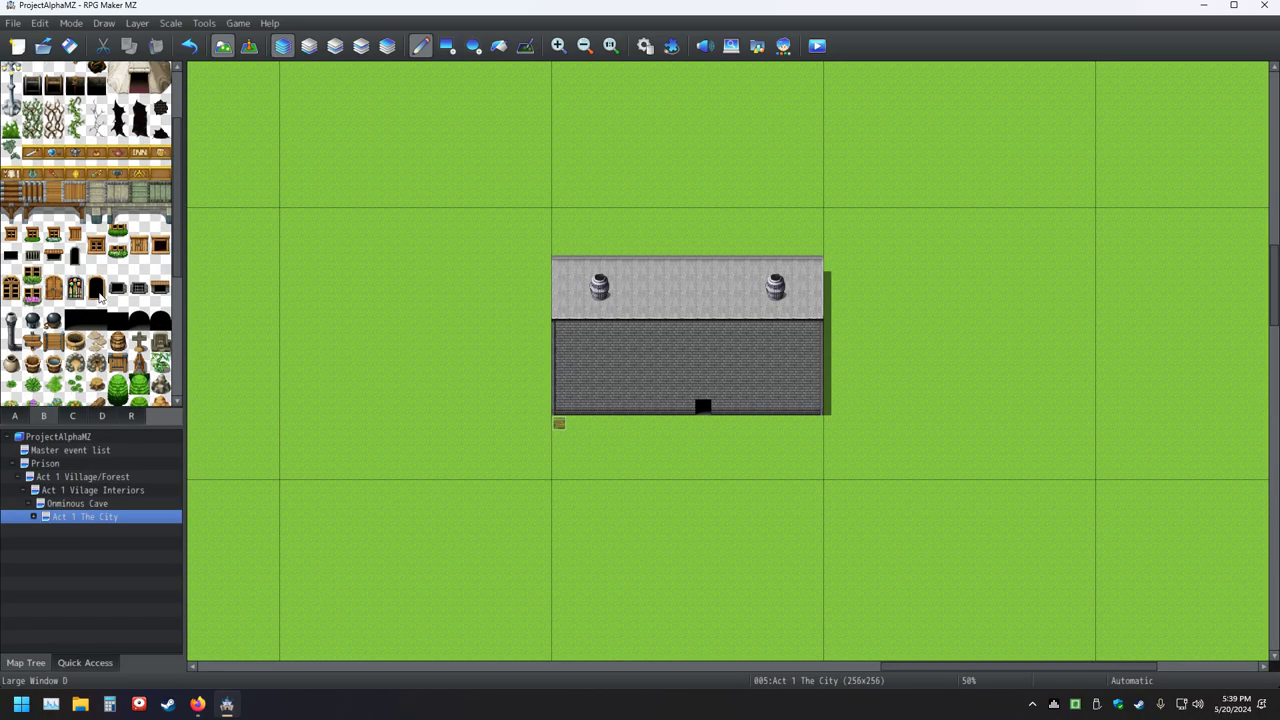
{"action": "scroll", "coordinate": [100, 296], "scroll_direction": "down", "scroll_amount": 3}
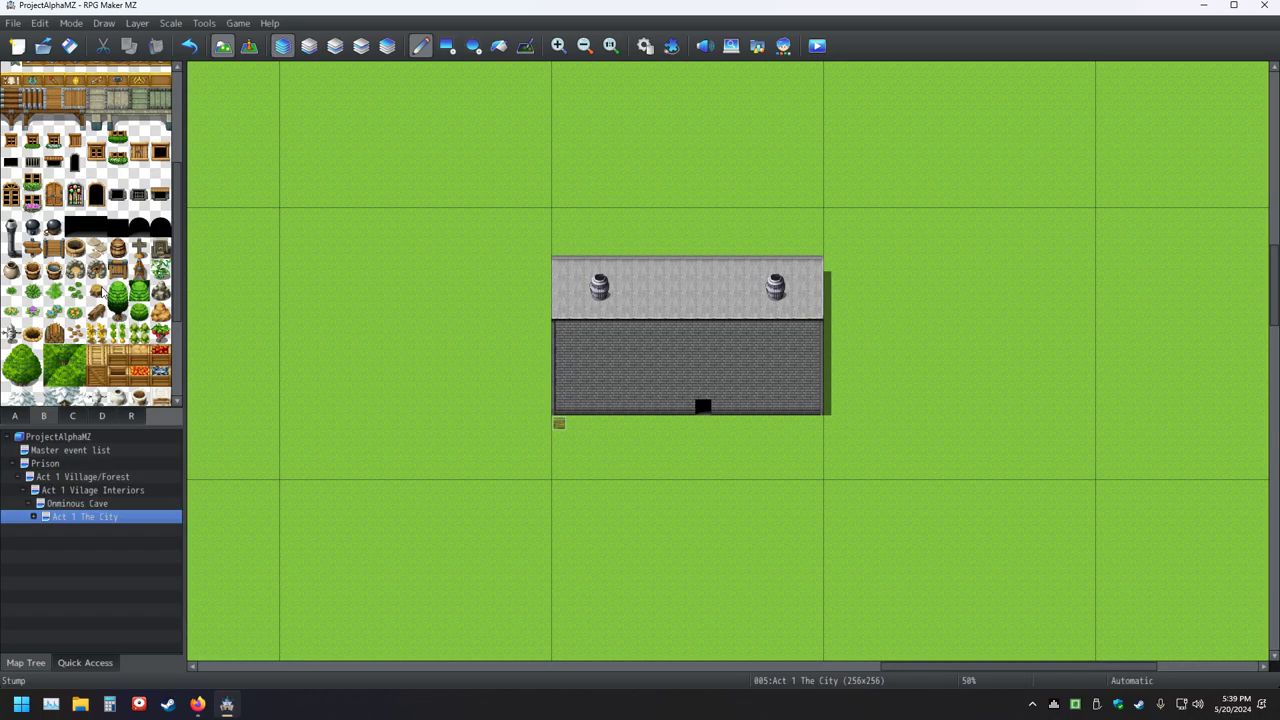
{"action": "scroll", "coordinate": [103, 290], "scroll_direction": "up", "scroll_amount": 1}
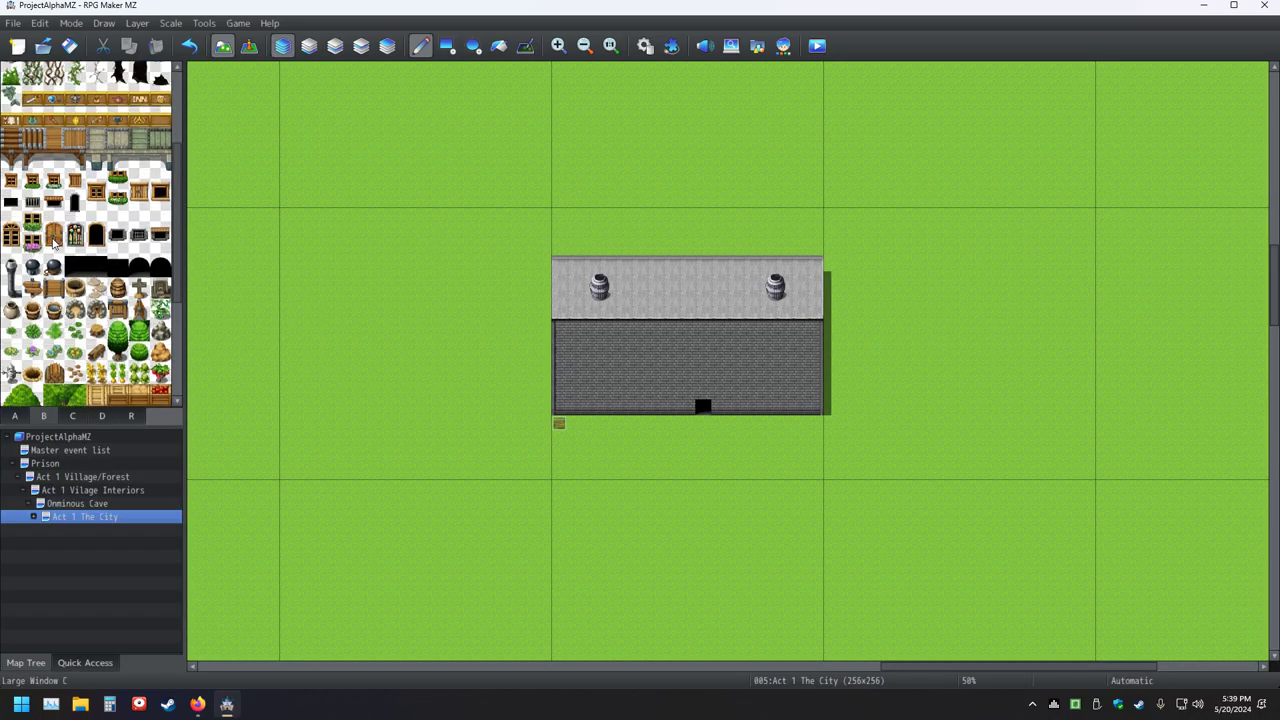
{"action": "left_click_drag", "start_coordinate": [55, 243], "coordinate": [54, 222]}
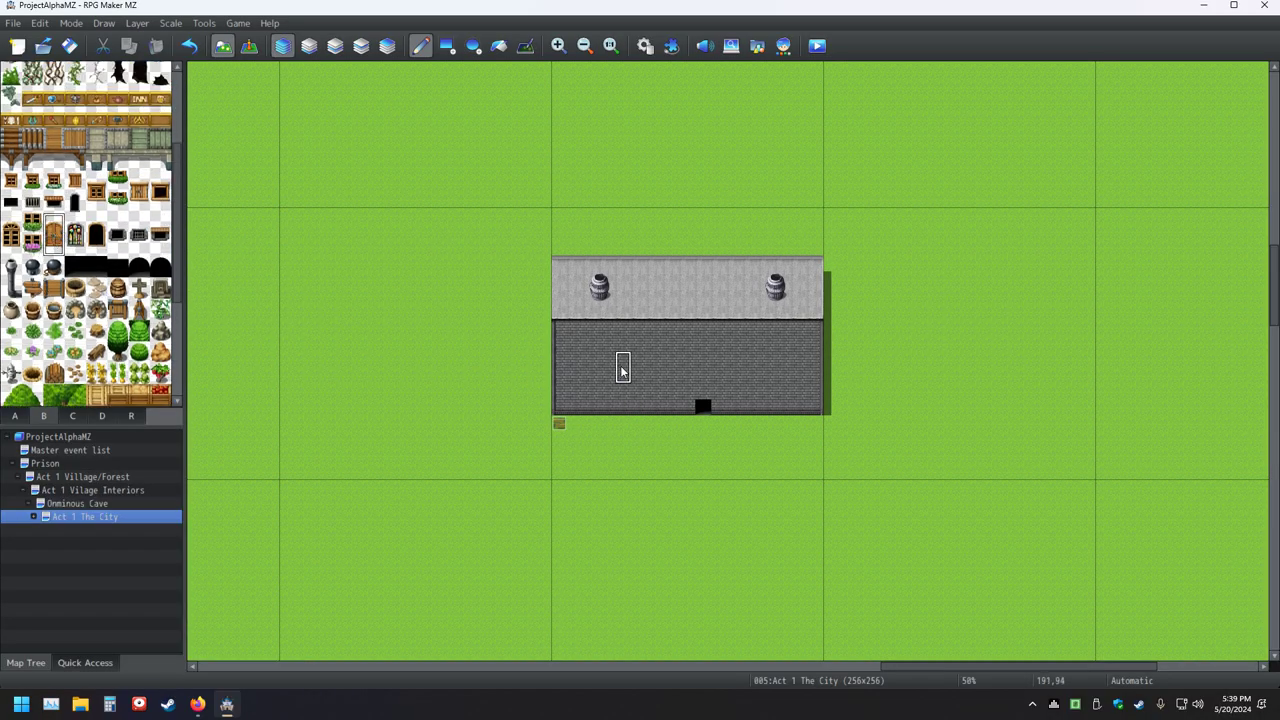
- Place six tall wooden shutter tiles in a row along the base of the stone building's front wall, two of them flanking the doorway
{"action": "left_click", "coordinate": [686, 393]}
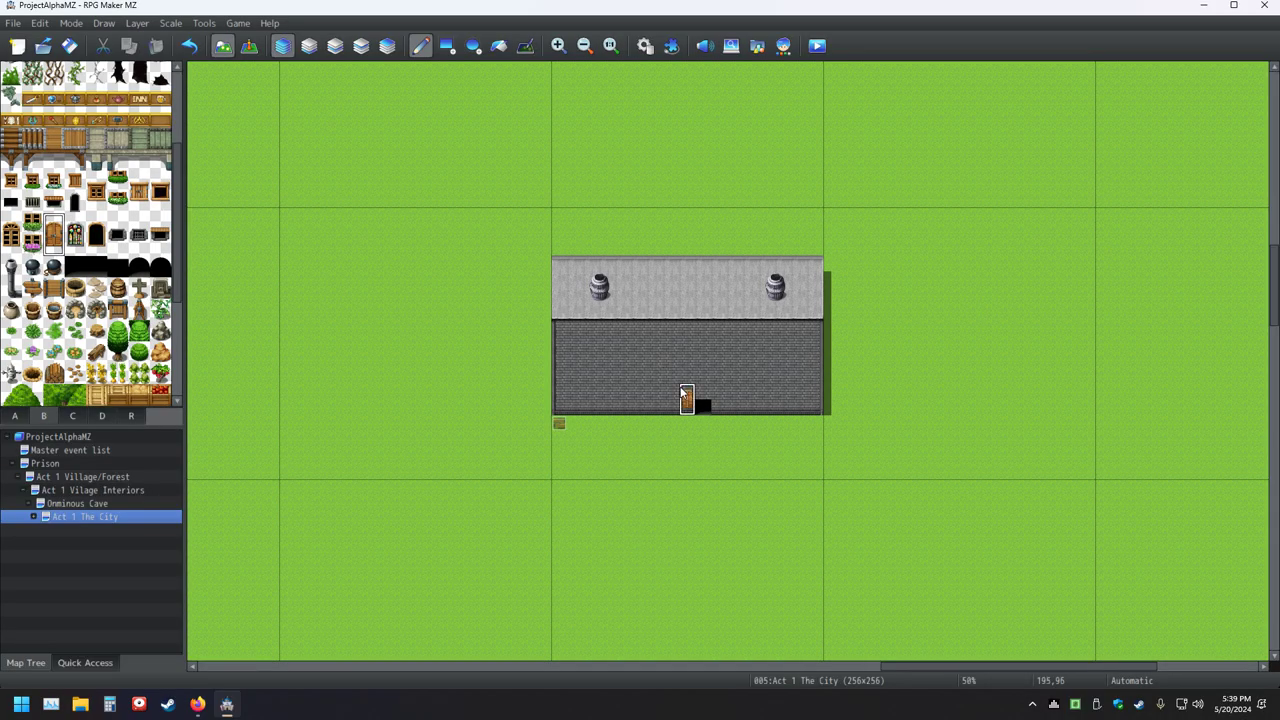
{"action": "left_click", "coordinate": [624, 393]}
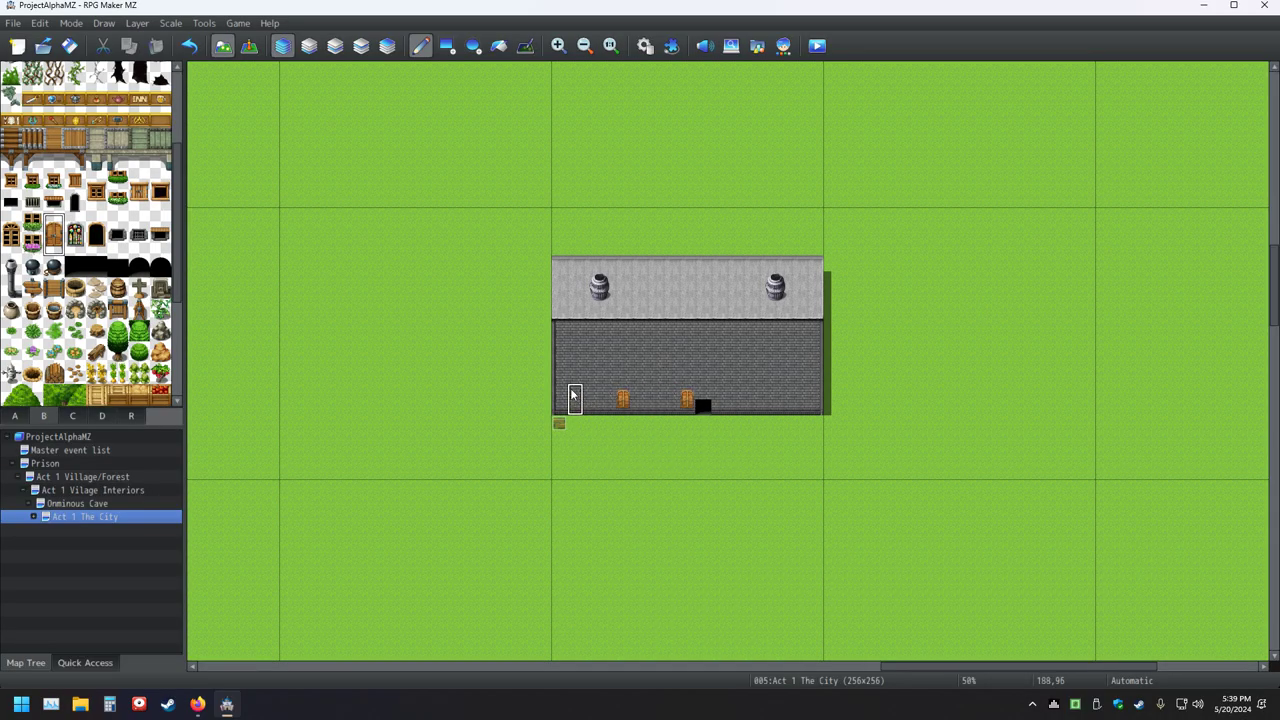
{"action": "left_click", "coordinate": [719, 396]}
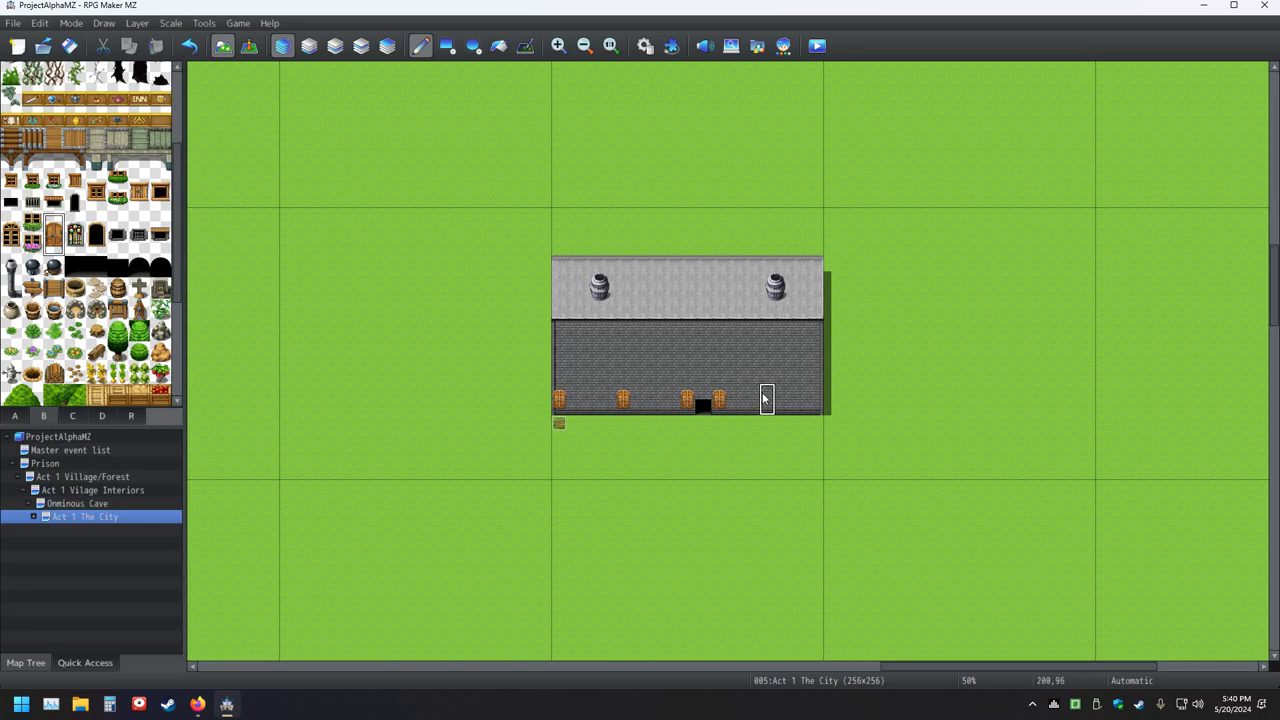
{"action": "left_click", "coordinate": [815, 398]}
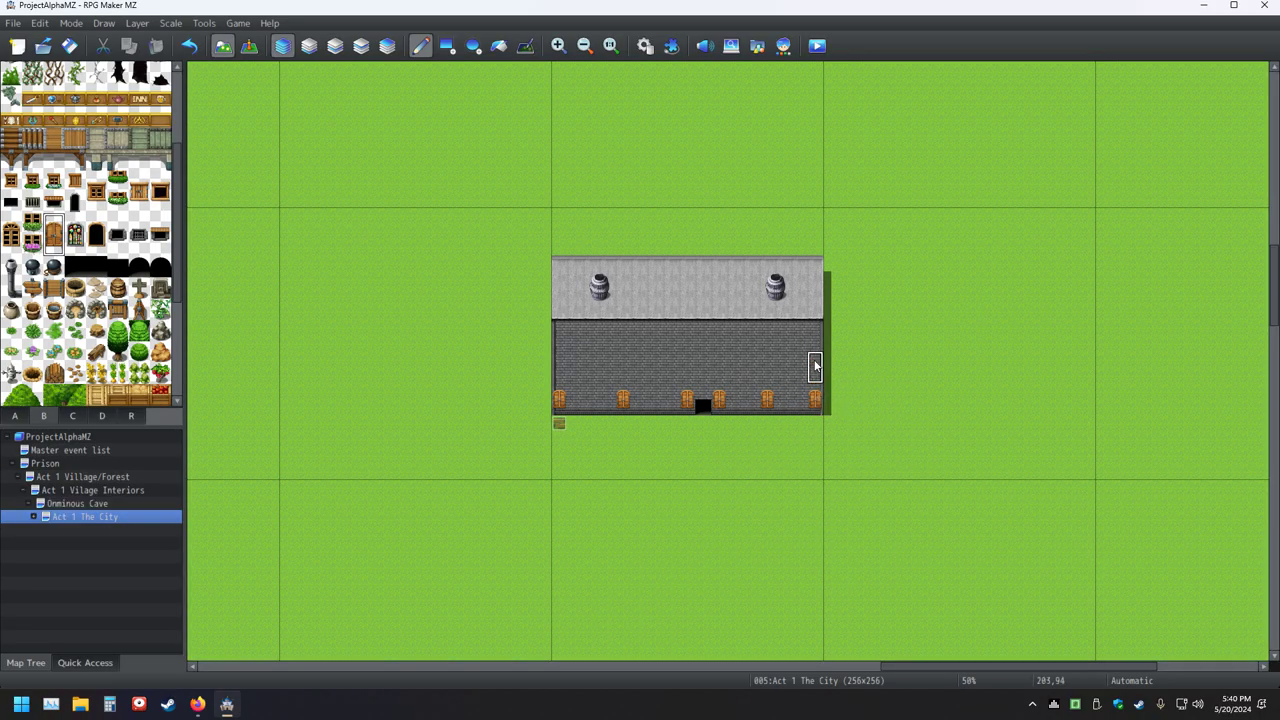
- Add a matching upper row of six wooden shutters aligned above the lower ones, and save the project
{"action": "left_click", "coordinate": [815, 357]}
{"action": "left_click", "coordinate": [767, 356]}
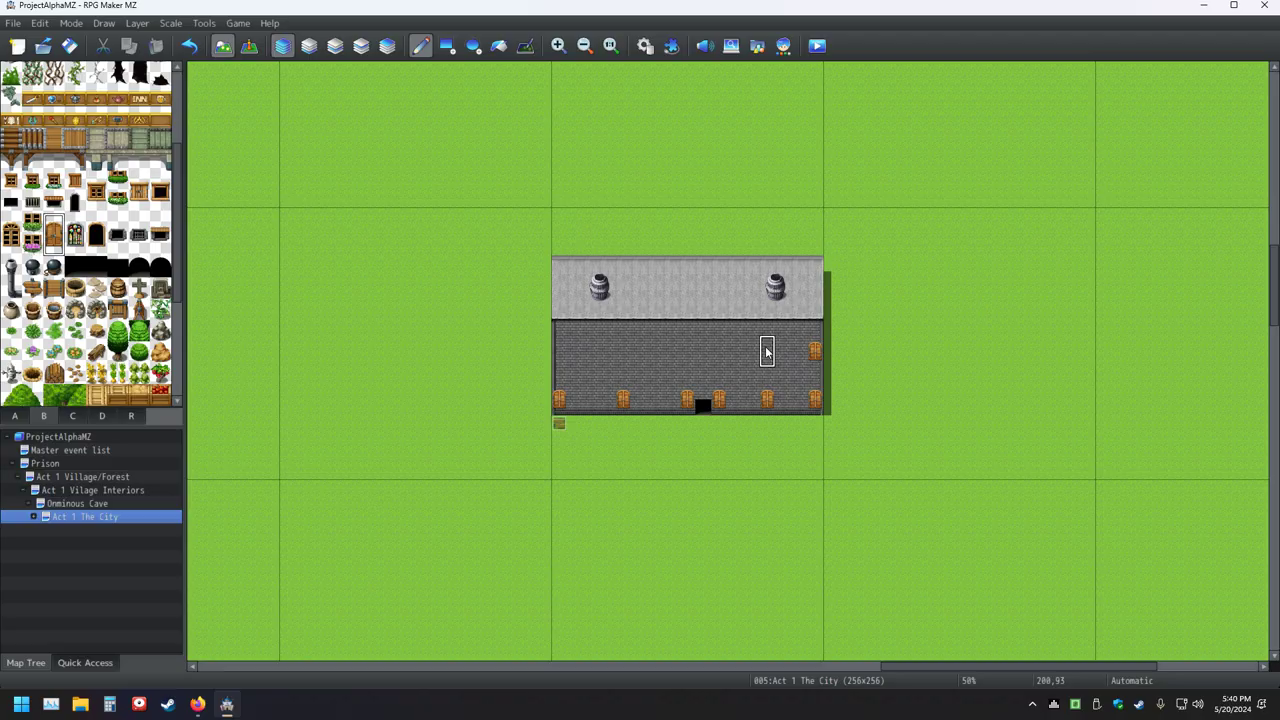
{"action": "left_click", "coordinate": [722, 356]}
{"action": "left_click", "coordinate": [689, 354]}
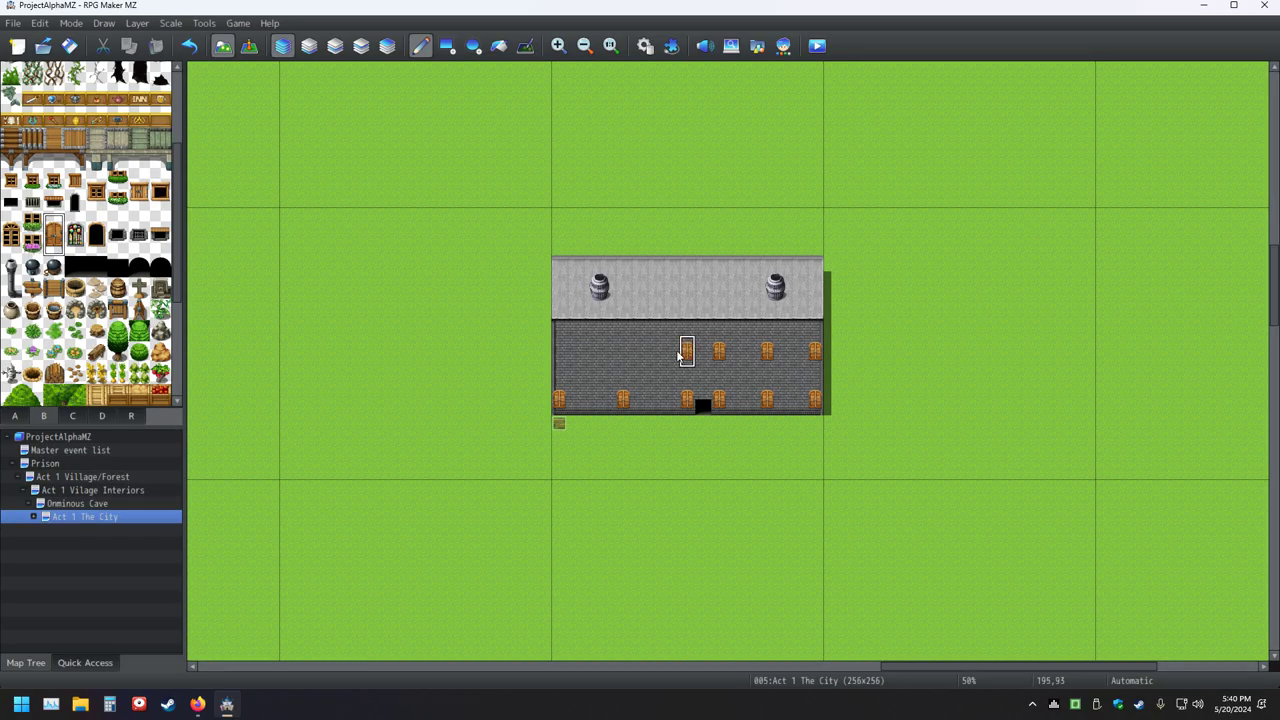
{"action": "left_click", "coordinate": [624, 354]}
{"action": "left_click", "coordinate": [560, 354]}
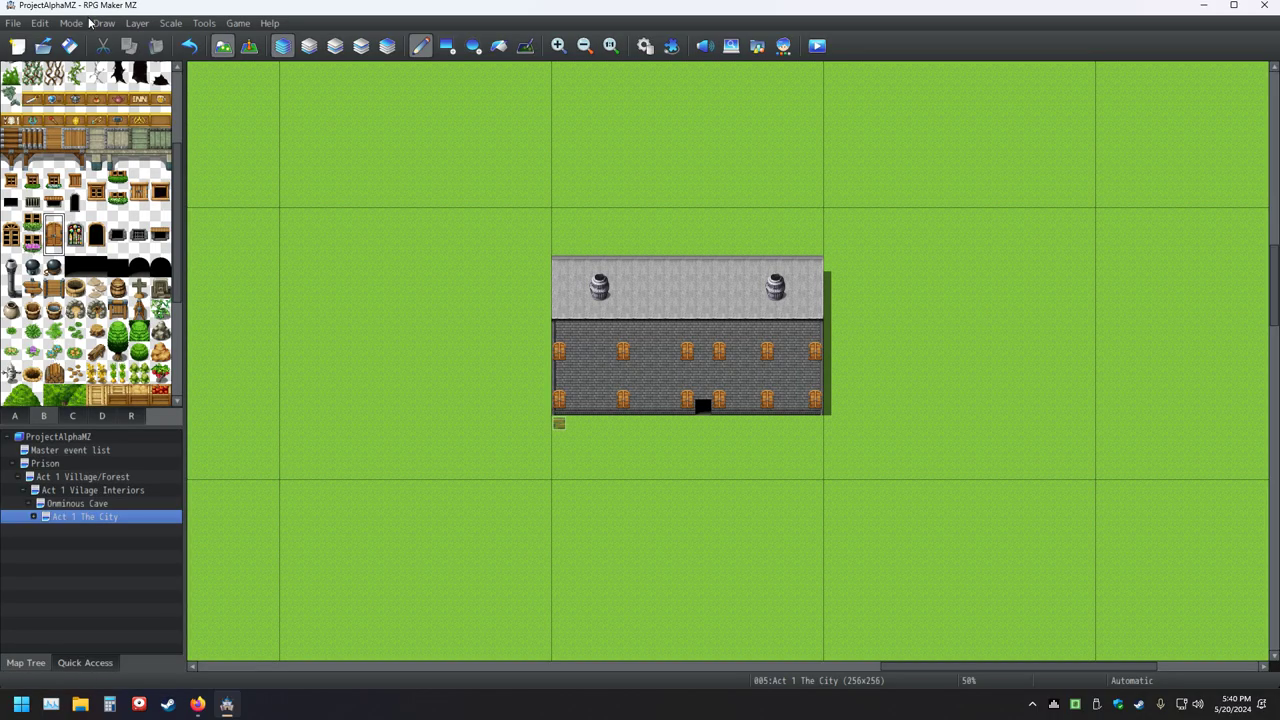
{"action": "left_click", "coordinate": [69, 45]}
- Examine the Act 1 The City map, checking the stone building and the empty ground out to the surrounding walls
{"action": "scroll", "coordinate": [630, 474], "scroll_direction": "down", "scroll_amount": 1, "text": "ctrl"}
{"action": "scroll", "coordinate": [640, 474], "scroll_direction": "down", "scroll_amount": 2, "text": "ctrl"}
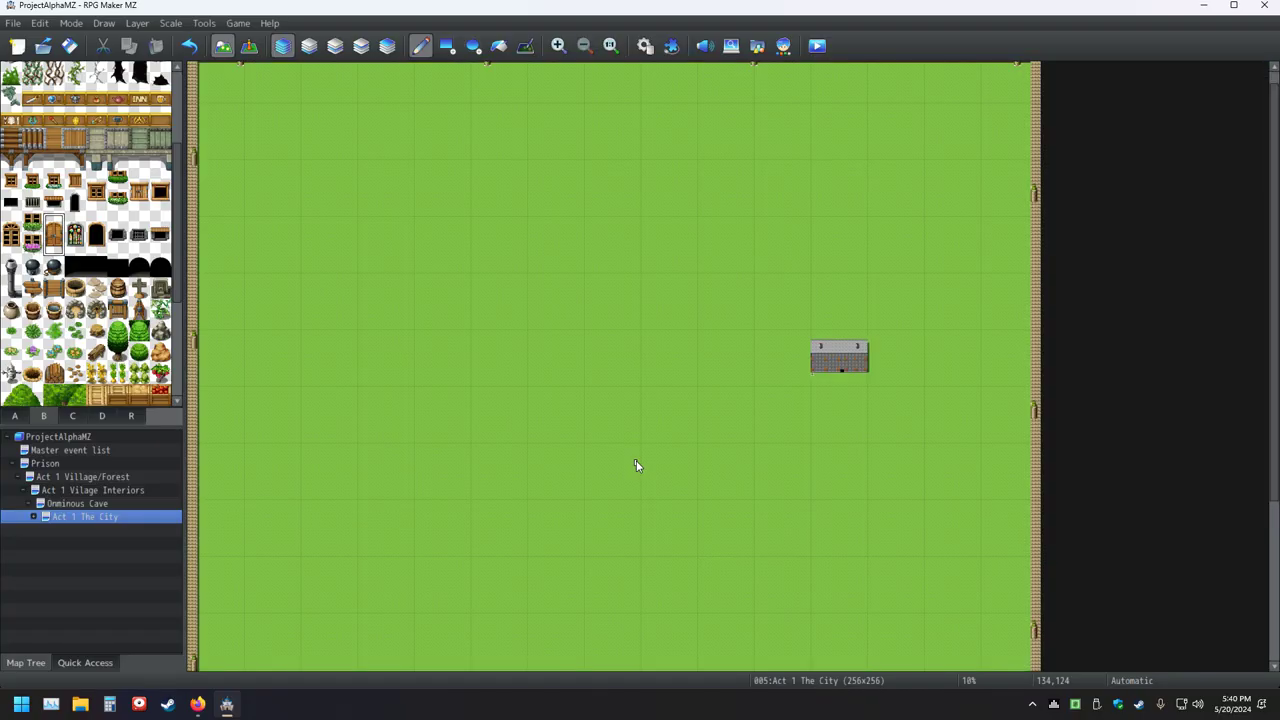
{"action": "scroll", "coordinate": [699, 438], "scroll_direction": "down", "scroll_amount": 3}
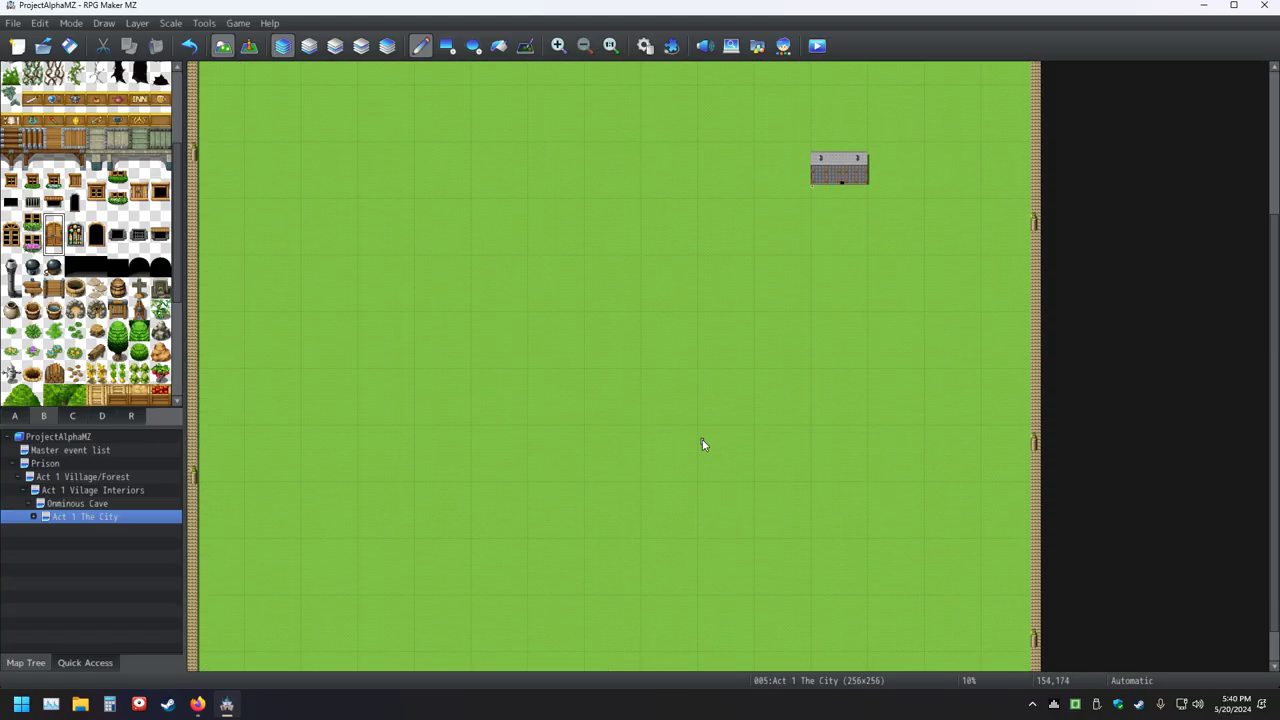
{"action": "scroll", "coordinate": [625, 364], "scroll_direction": "up", "scroll_amount": 3, "text": "ctrl"}
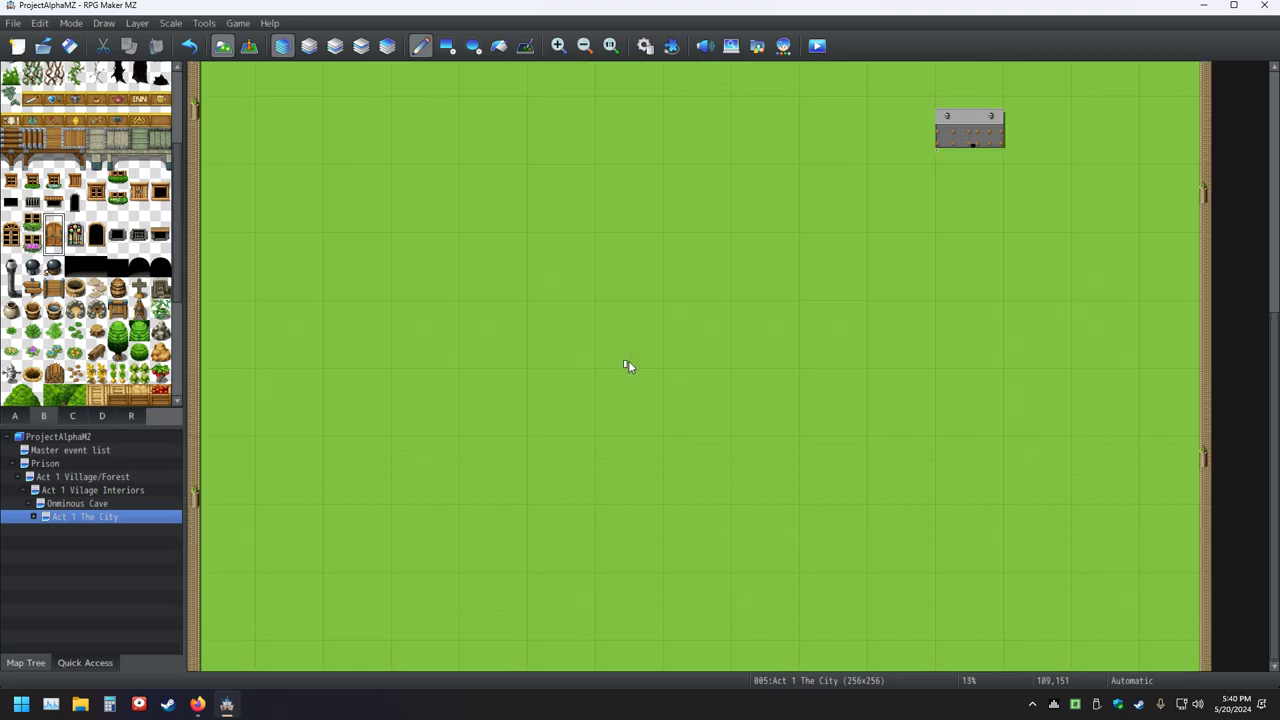
{"action": "middle_click", "coordinate": [628, 361]}
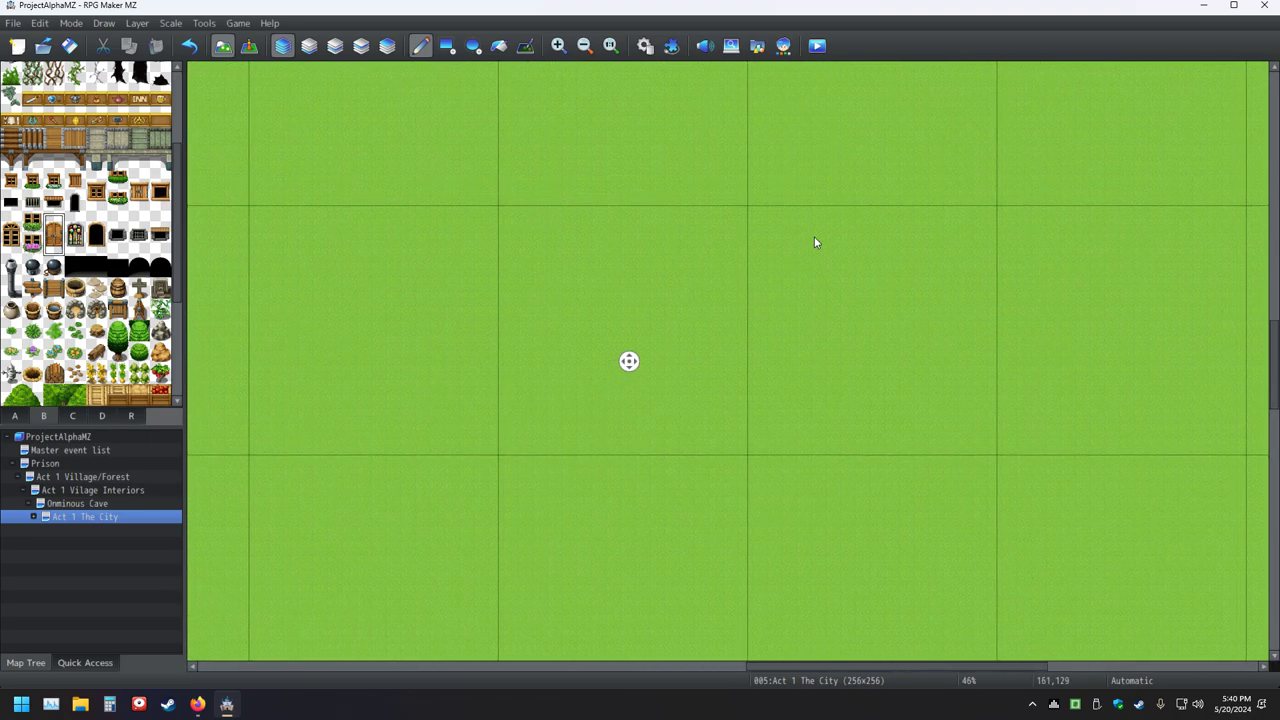
{"action": "middle_click", "coordinate": [790, 245]}
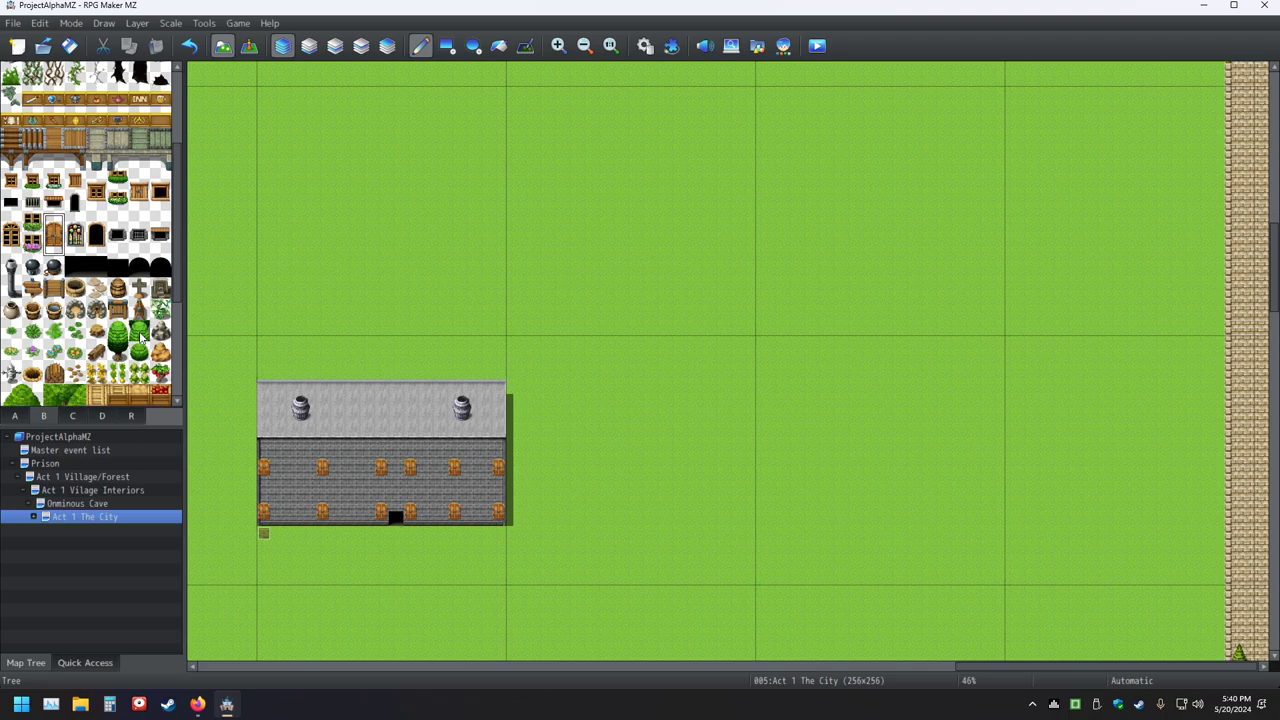
{"action": "middle_click", "coordinate": [458, 367]}
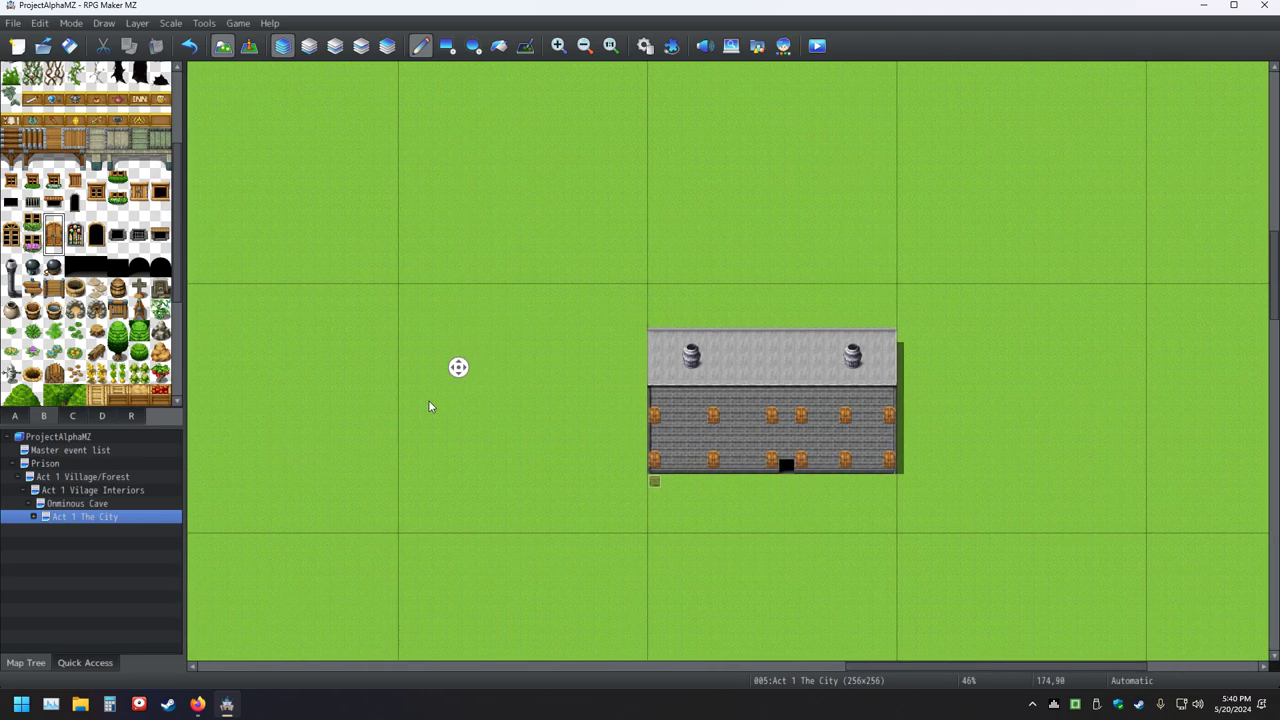
{"action": "middle_click", "coordinate": [490, 400]}
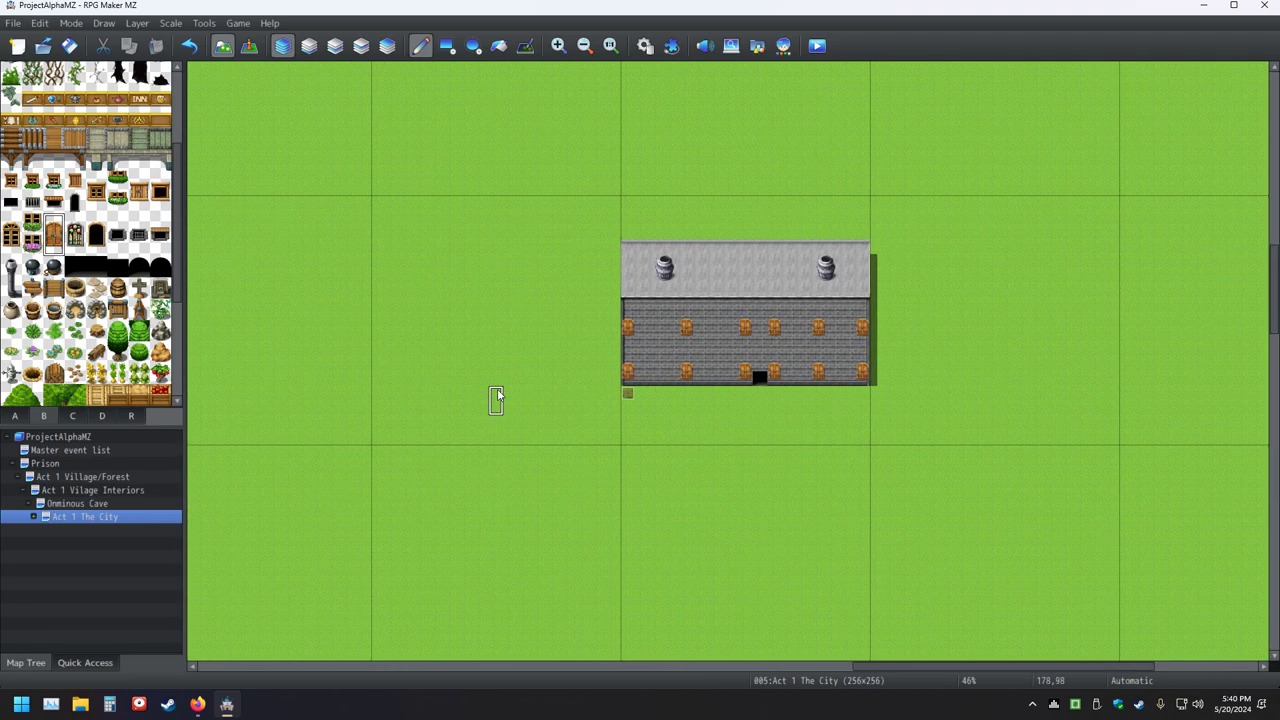
{"action": "scroll", "coordinate": [505, 366], "scroll_direction": "down", "scroll_amount": 2, "text": "ctrl"}
{"action": "scroll", "coordinate": [505, 366], "scroll_direction": "down", "scroll_amount": 1, "text": "ctrl"}
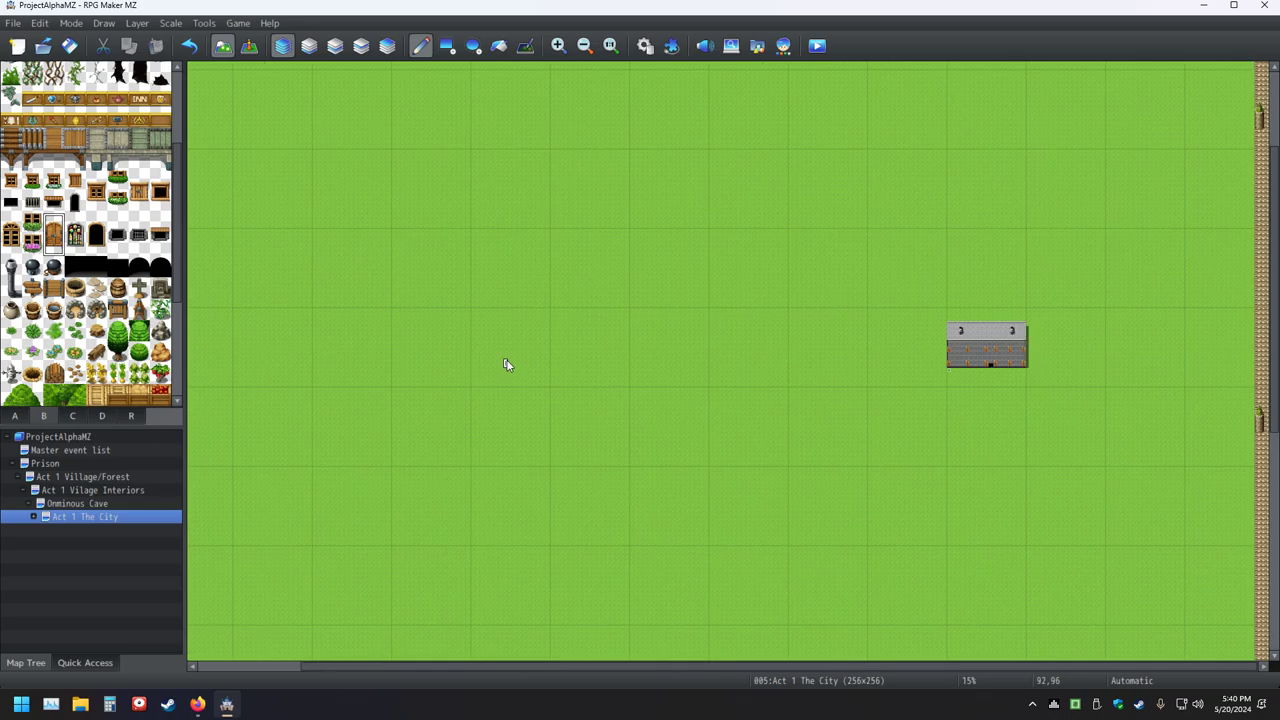
{"action": "scroll", "coordinate": [506, 364], "scroll_direction": "up", "scroll_amount": 2}
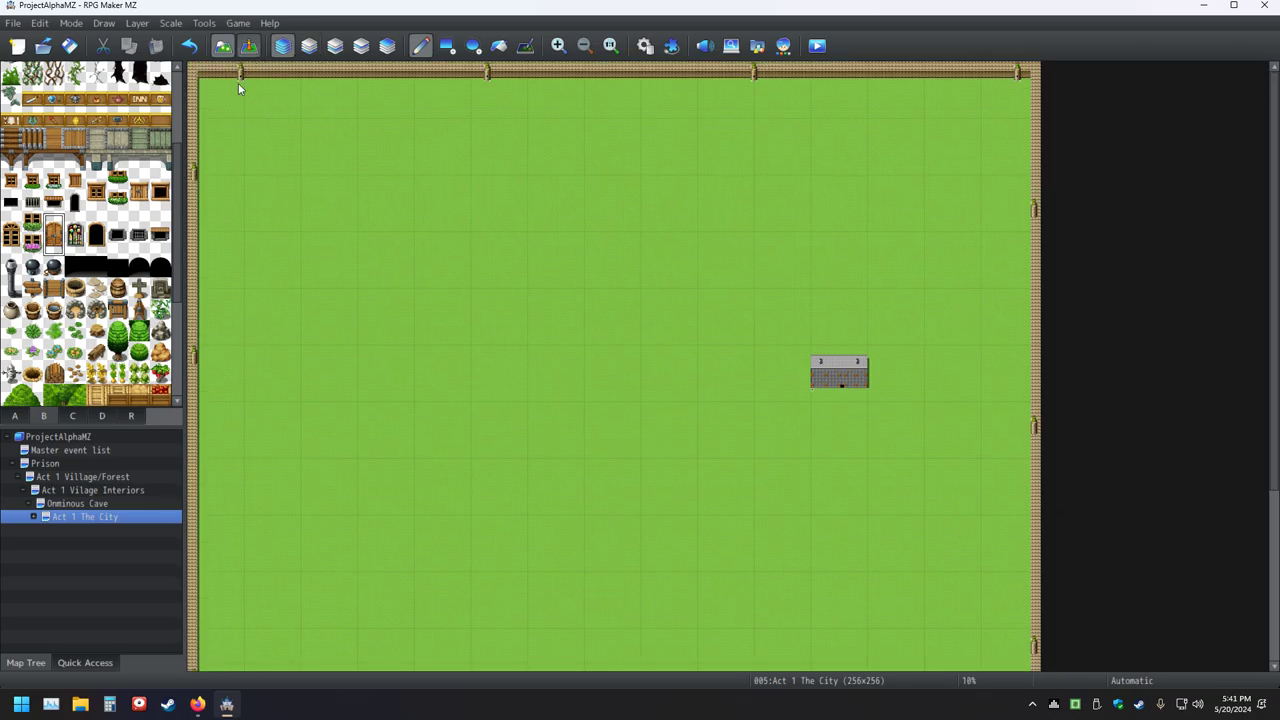
- Switch to event mode and survey the city map's grid from the north wall to the south wall
{"action": "left_click", "coordinate": [249, 46]}
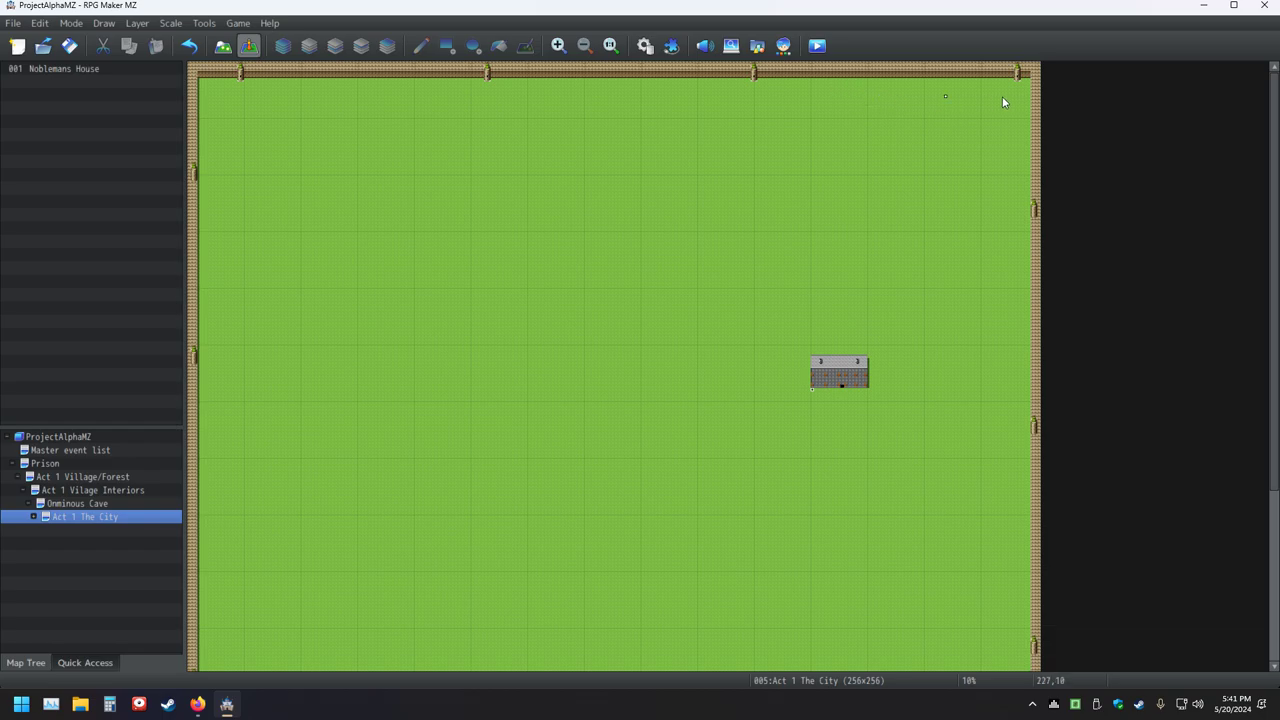
{"action": "scroll", "coordinate": [1020, 235], "scroll_direction": "down", "scroll_amount": 5}
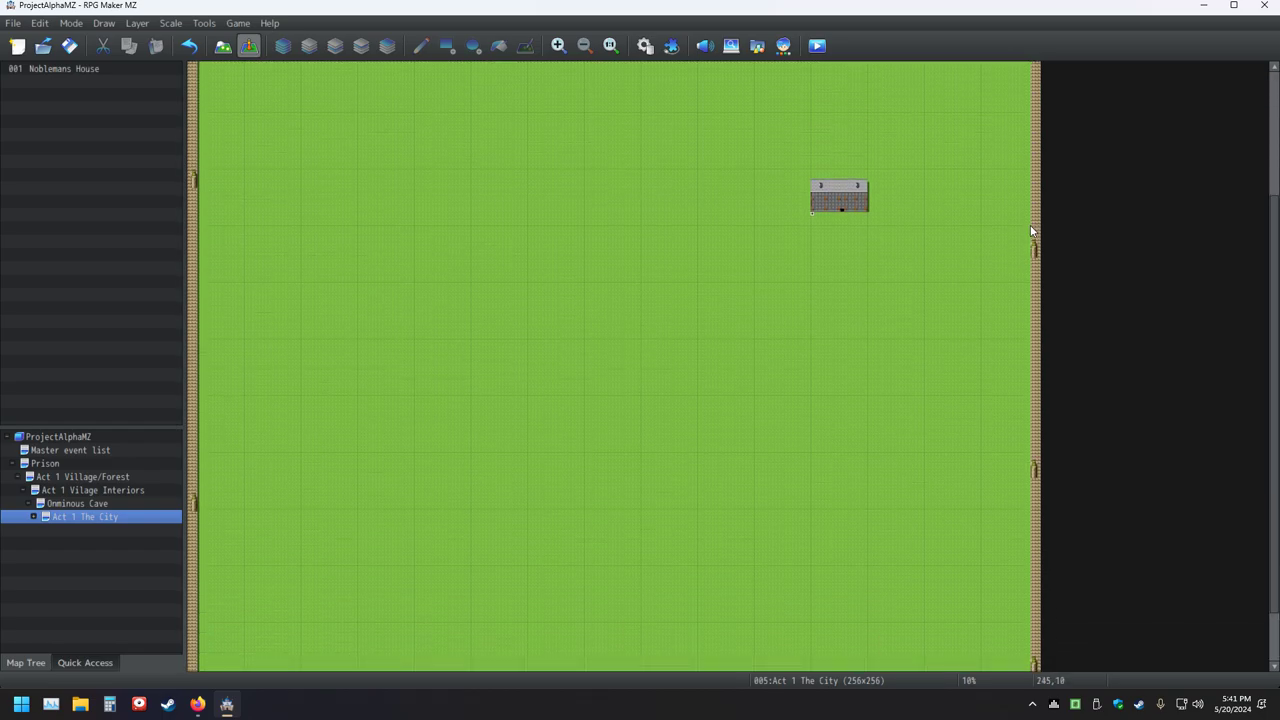
{"action": "scroll", "coordinate": [1028, 225], "scroll_direction": "up", "scroll_amount": 5}
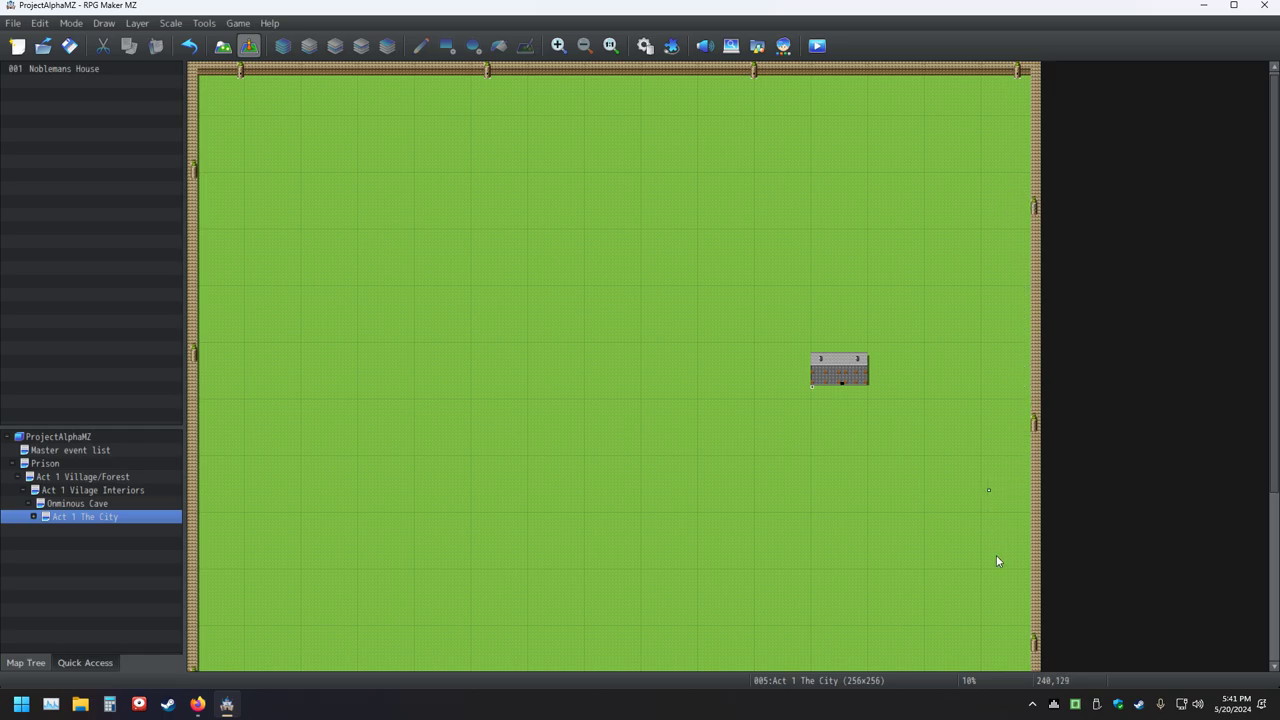
{"action": "scroll", "coordinate": [1013, 606], "scroll_direction": "down", "scroll_amount": 5}
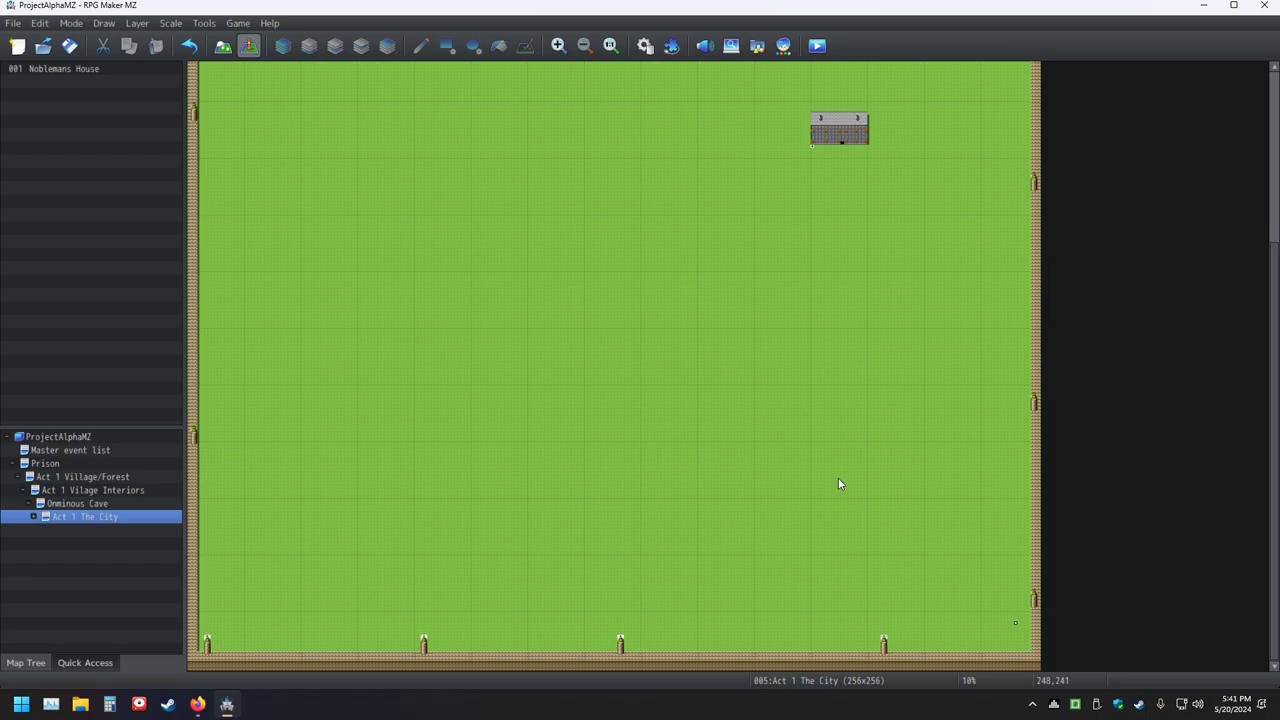
- Switch to Calculator, multiply 15 by 15, and divide the result by 3
{"action": "left_click", "coordinate": [109, 704]}
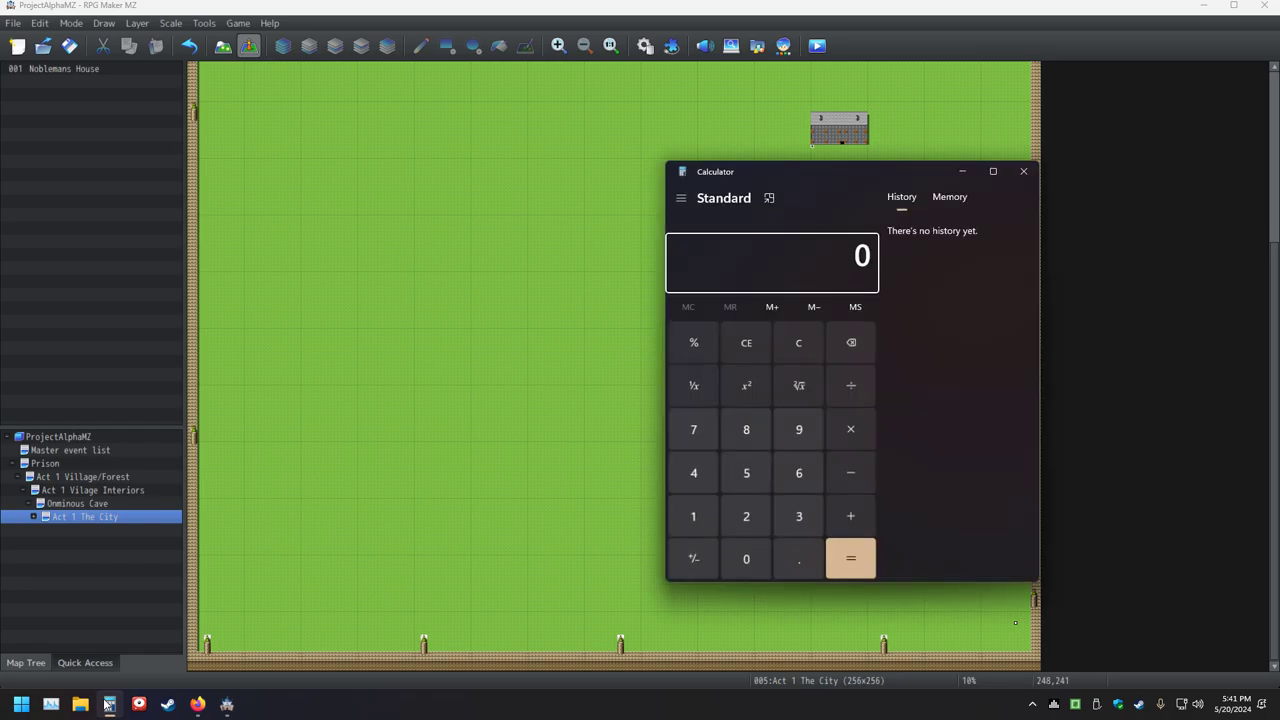
{"action": "type", "text": "15"}
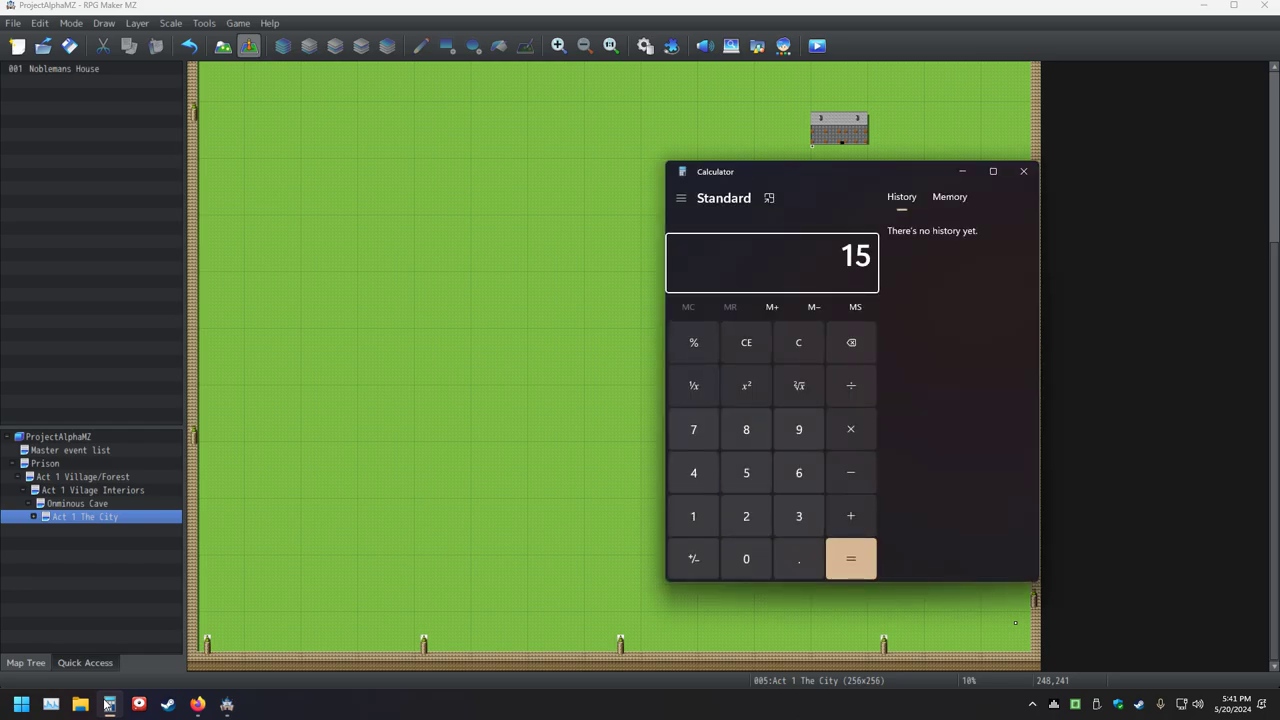
{"action": "key", "text": "asterisk"}
{"action": "type", "text": "15"}
{"action": "key", "text": "Return"}
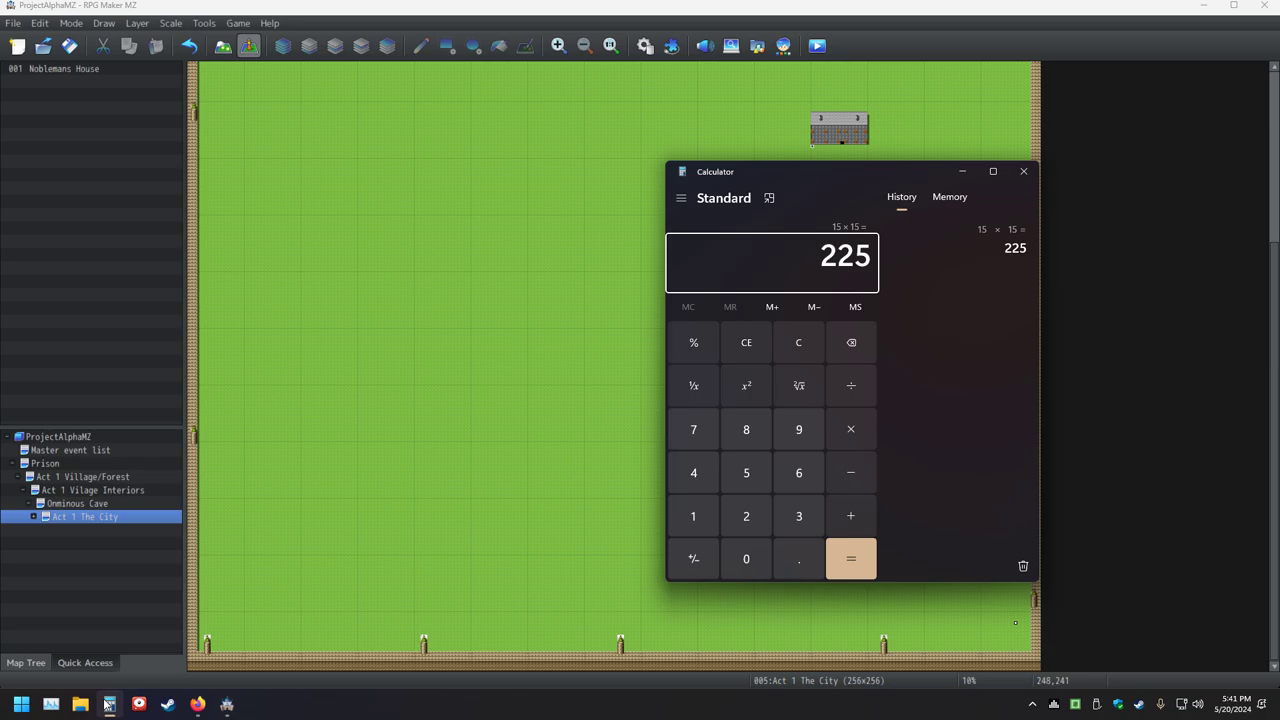
{"action": "key", "text": "slash"}
{"action": "type", "text": "3"}
{"action": "key", "text": "Return"}
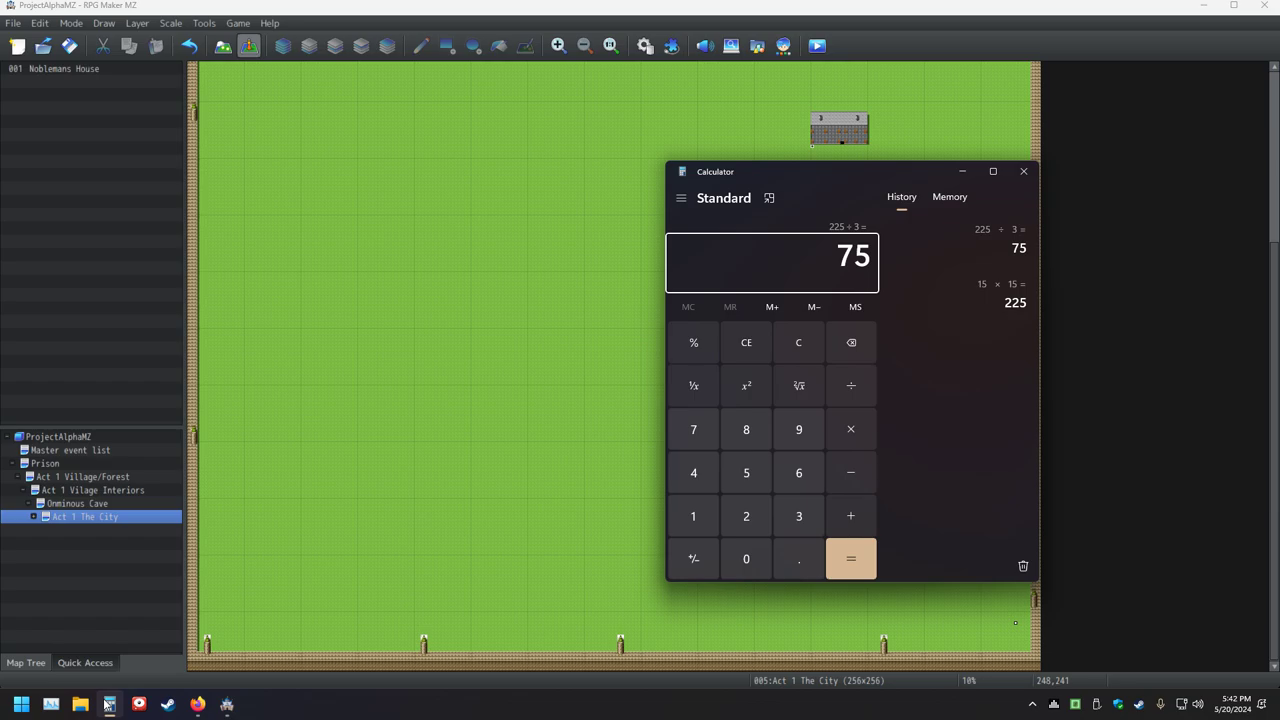
- Calculate 225 divided by 4 and 225 divided by 5, and return to the city map in RPG Maker MZ
{"action": "type", "text": "224"}
{"action": "key", "text": "BackSpace"}
{"action": "type", "text": "5/4"}
{"action": "key", "text": "Return"}
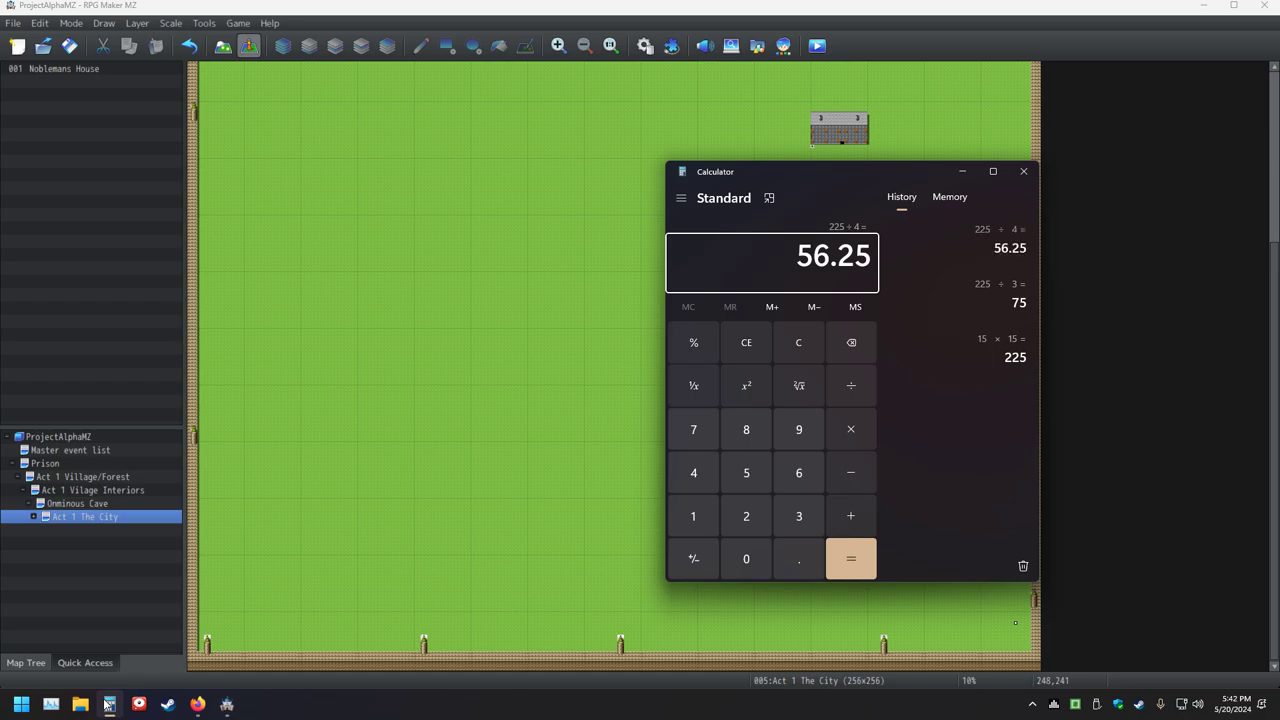
{"action": "type", "text": "225/"}
{"action": "type", "text": "5"}
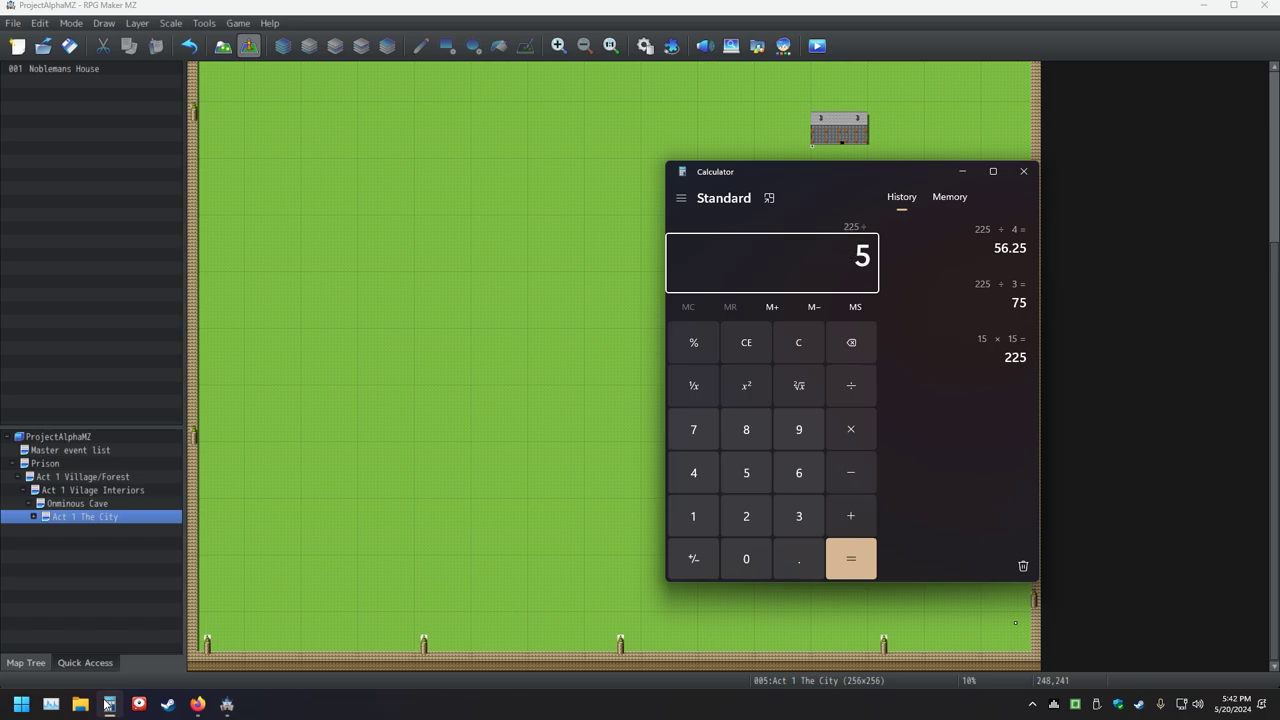
{"action": "key", "text": "Return"}
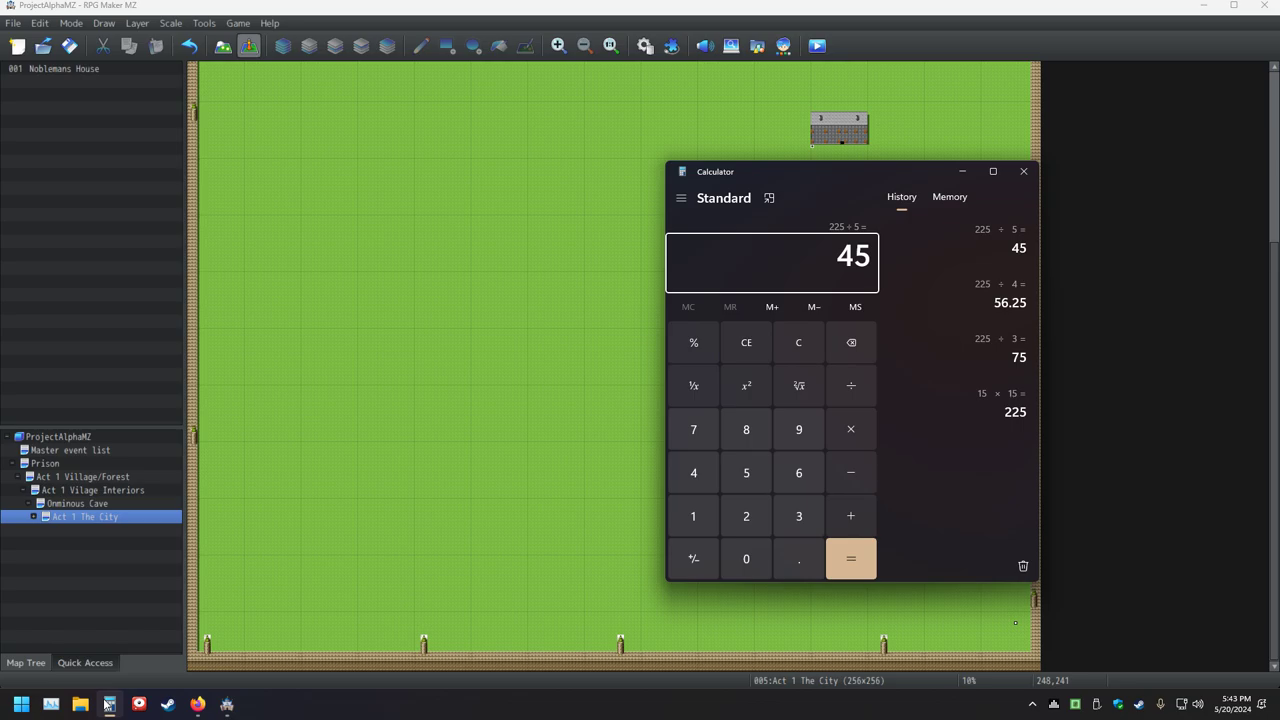
{"action": "left_click", "coordinate": [1064, 381]}
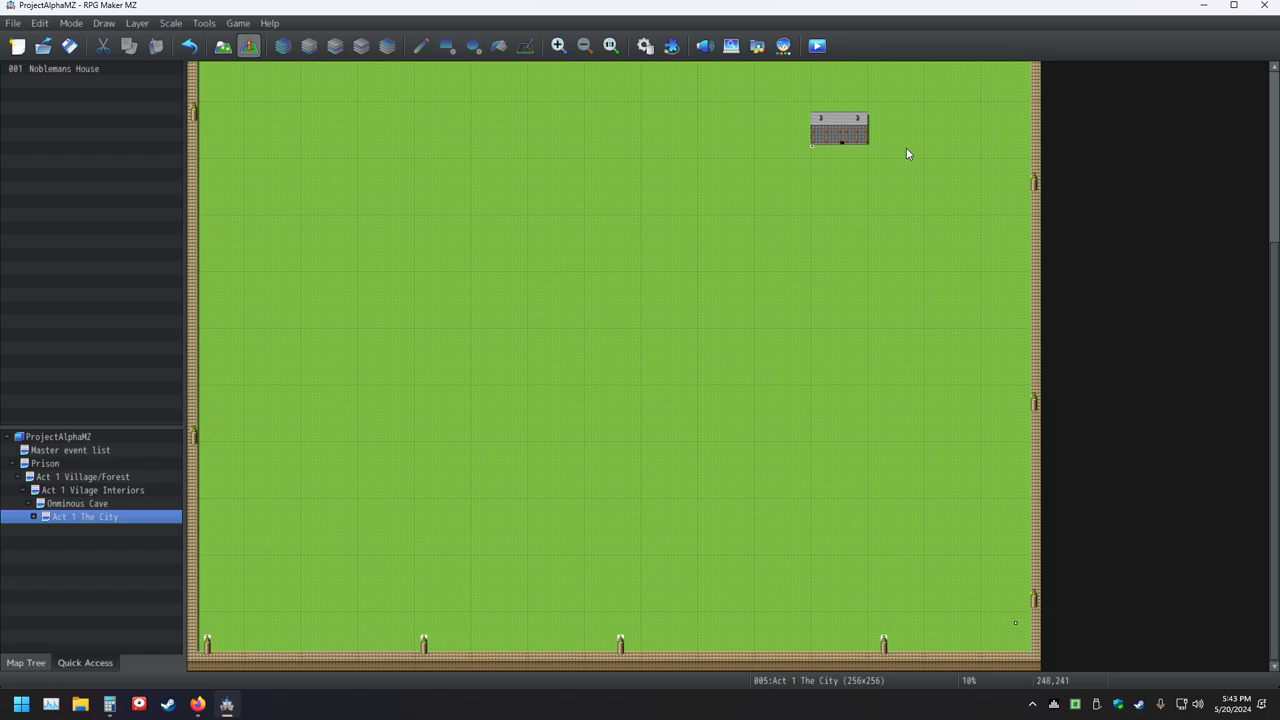
- Switch back to Calculator and divide 225 by 9
{"action": "scroll", "coordinate": [907, 153], "scroll_direction": "up", "scroll_amount": 3}
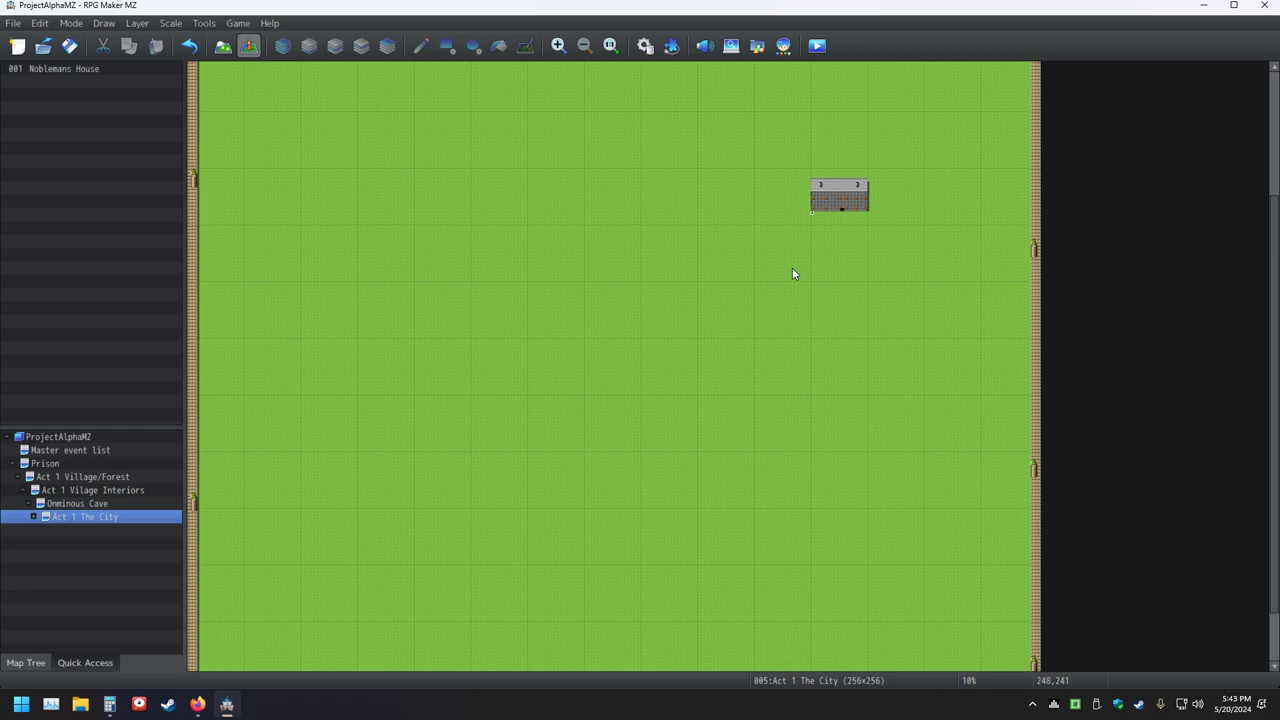
{"action": "key", "text": "alt+Tab"}
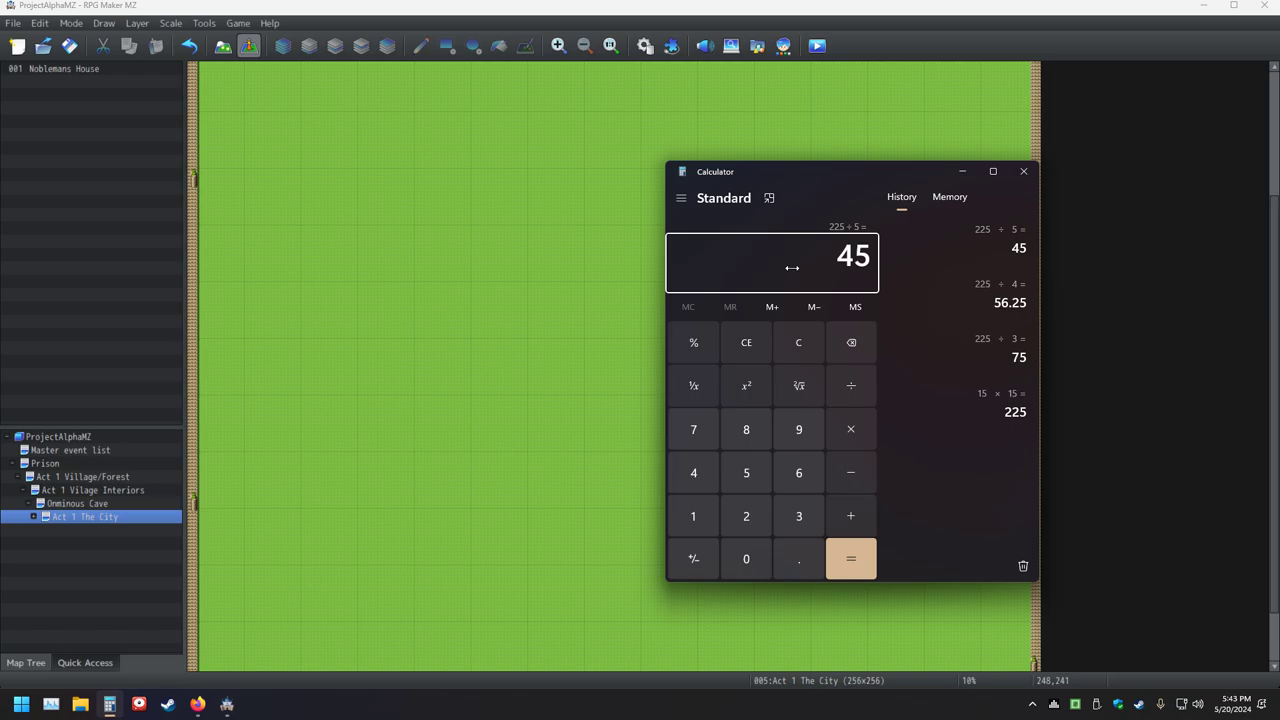
{"action": "type", "text": "225/9"}
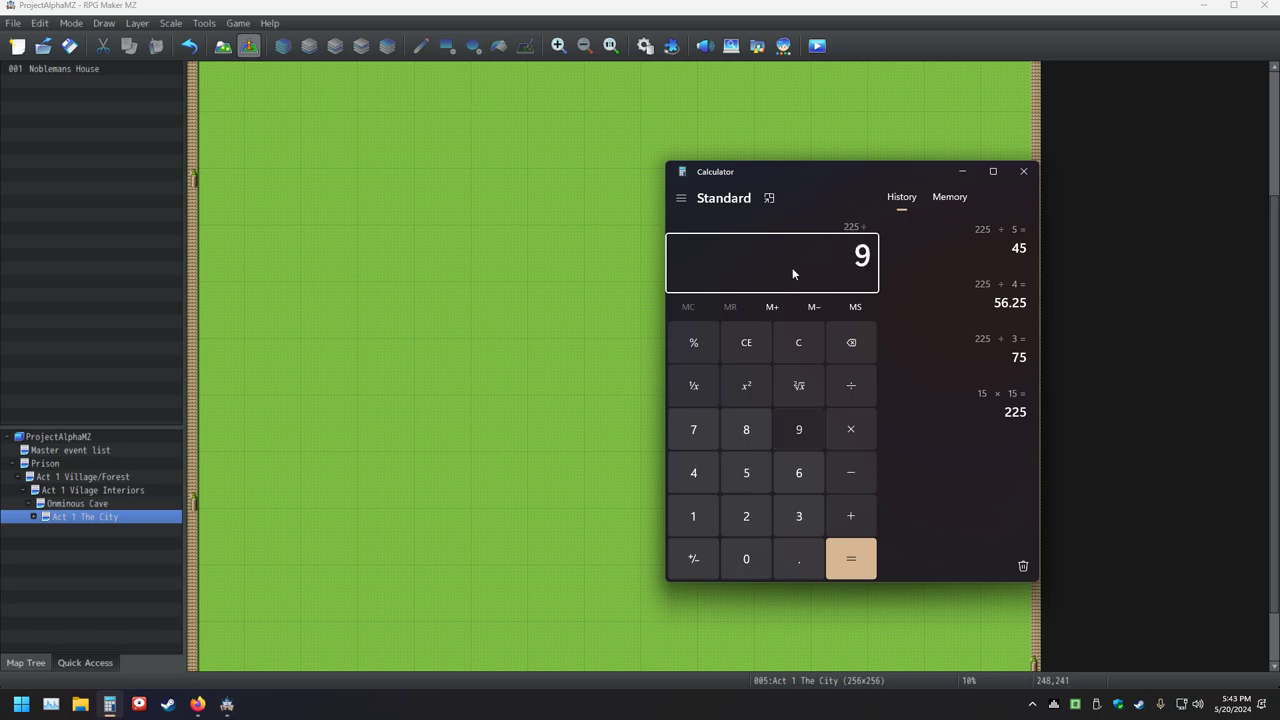
{"action": "key", "text": "Return"}
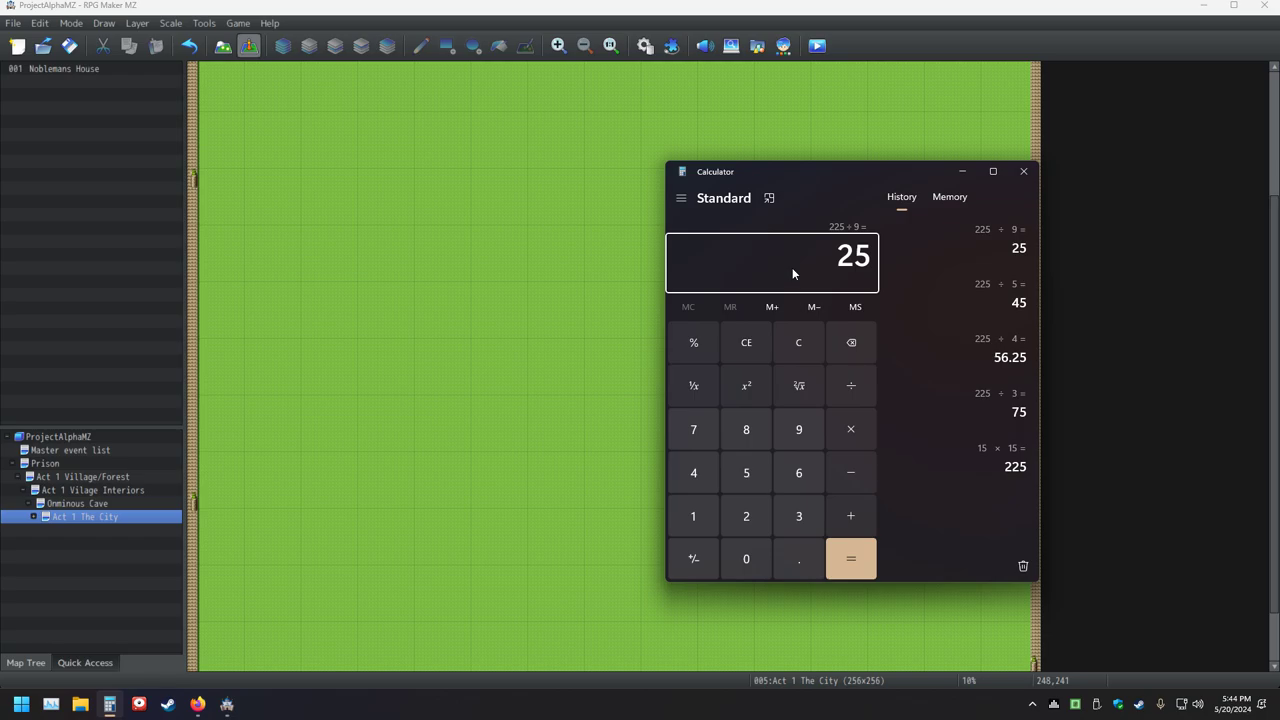
- Return to RPG Maker MZ and switch the city map from event mode to map drawing mode
{"action": "key", "text": "alt+Tab"}
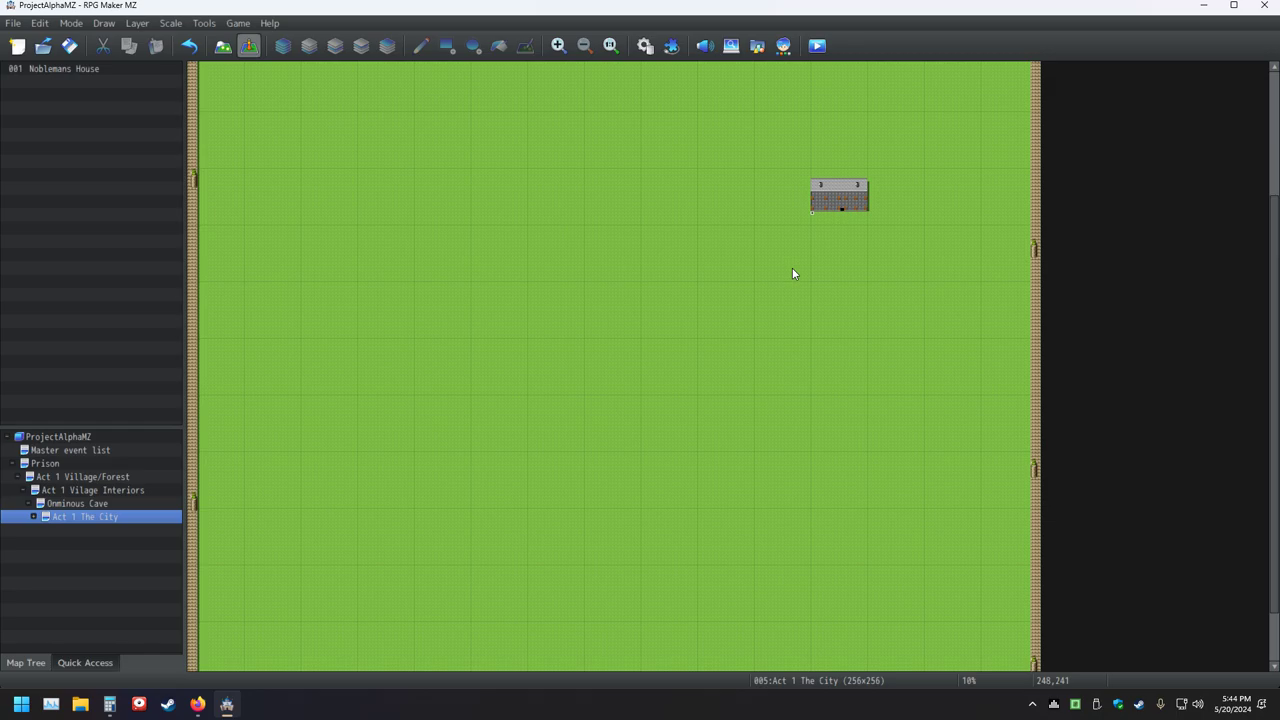
{"action": "scroll", "coordinate": [463, 190], "scroll_direction": "up", "scroll_amount": 5}
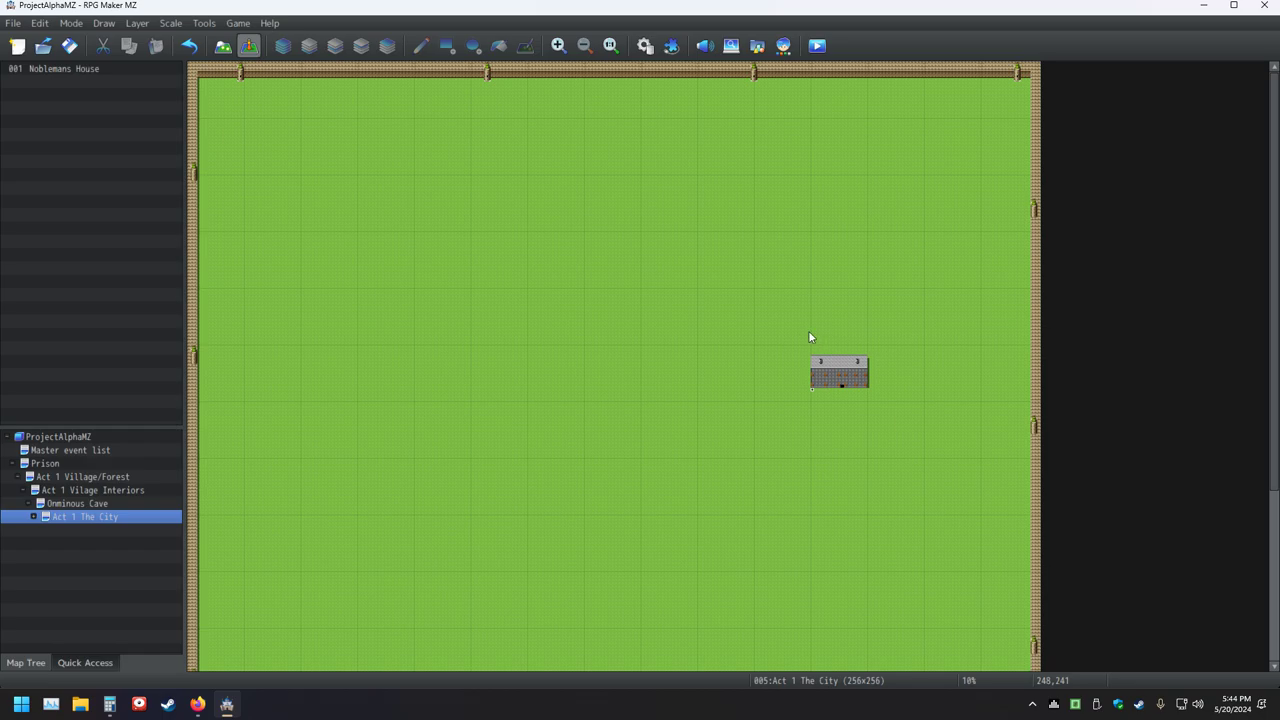
{"action": "left_click", "coordinate": [223, 45]}
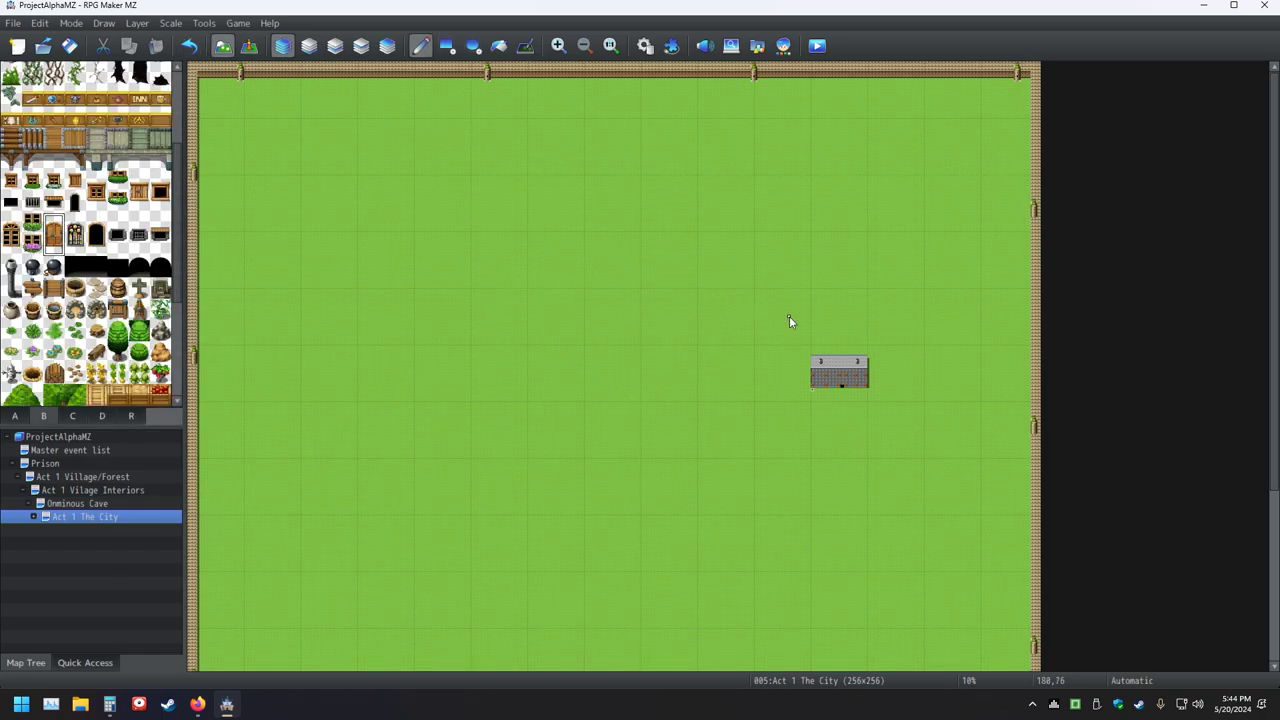
- Copy the whole decorated stone building including its right-side shadow and place a duplicate near the map's northwest corner
{"action": "right_click_drag", "start_coordinate": [789, 316], "coordinate": [918, 432]}
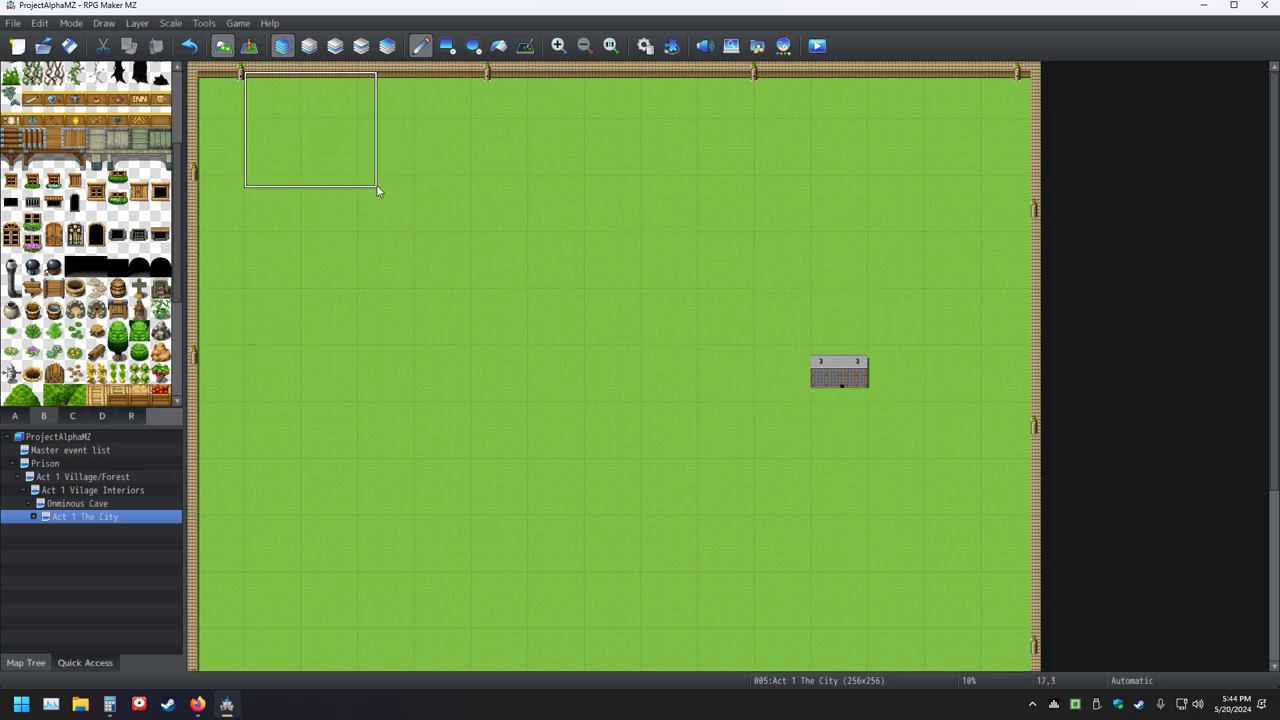
{"action": "right_click", "coordinate": [723, 326]}
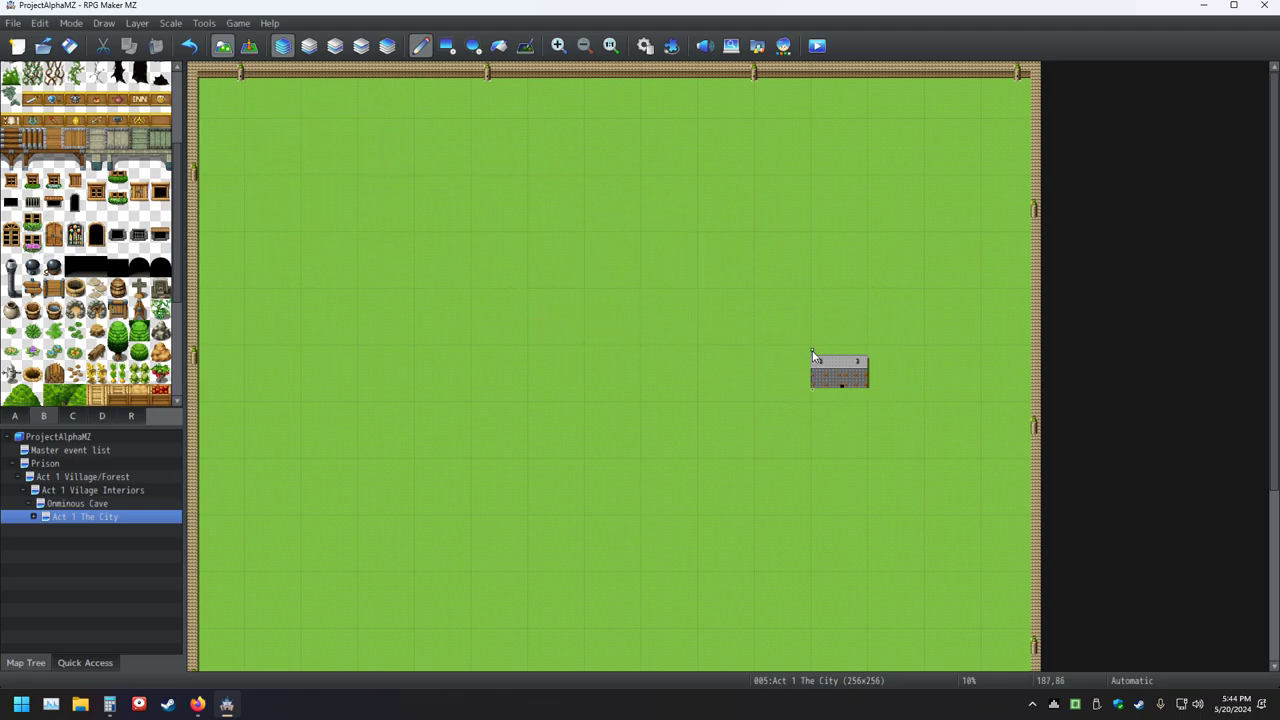
{"action": "right_click_drag", "start_coordinate": [812, 356], "coordinate": [868, 397]}
{"action": "scroll", "coordinate": [869, 398], "scroll_direction": "up", "scroll_amount": 1, "text": "ctrl"}
{"action": "scroll", "coordinate": [871, 396], "scroll_direction": "up", "scroll_amount": 3, "text": "ctrl"}
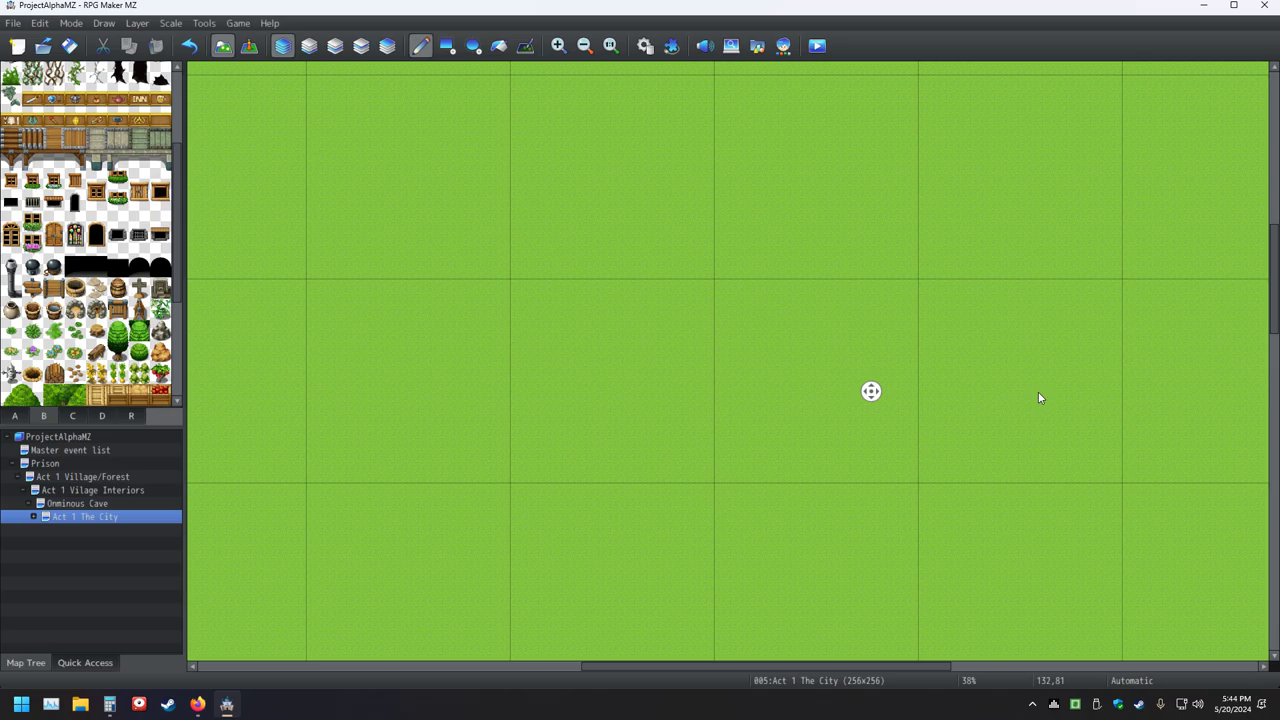
{"action": "scroll", "coordinate": [1137, 398], "scroll_direction": "right", "scroll_amount": 3}
{"action": "right_click", "coordinate": [568, 304]}
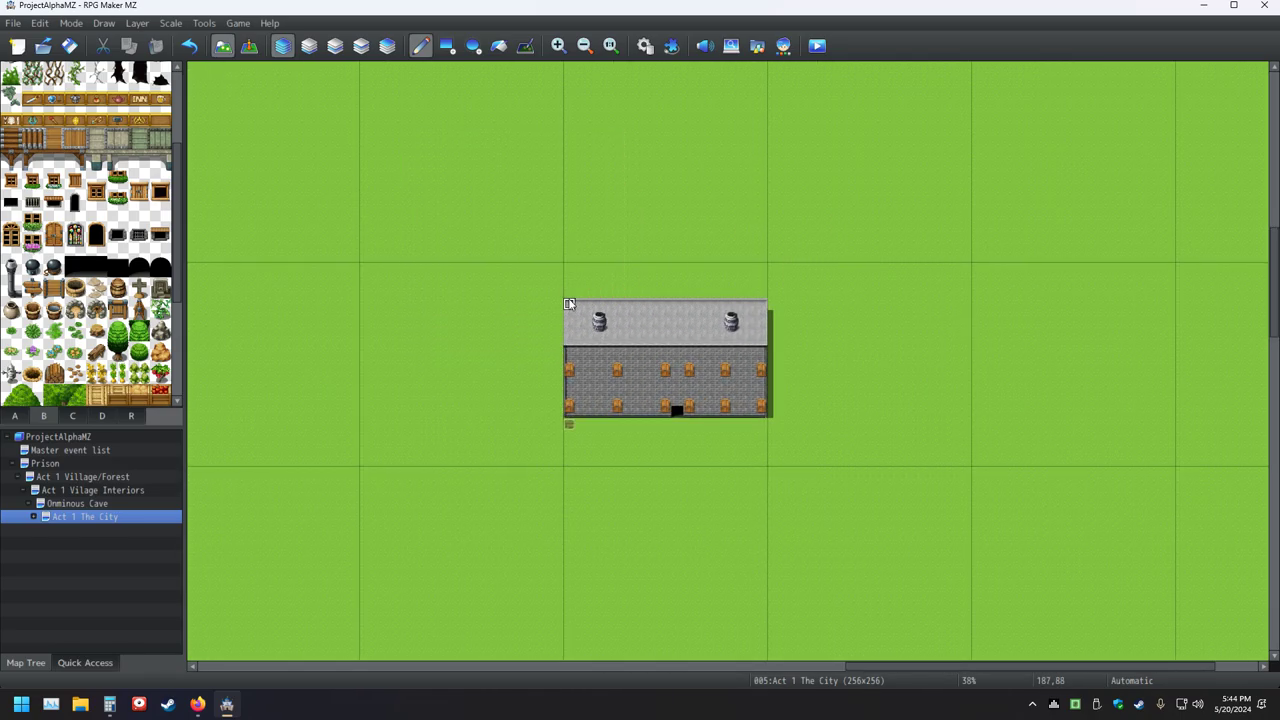
{"action": "right_click_drag", "start_coordinate": [569, 302], "coordinate": [766, 420]}
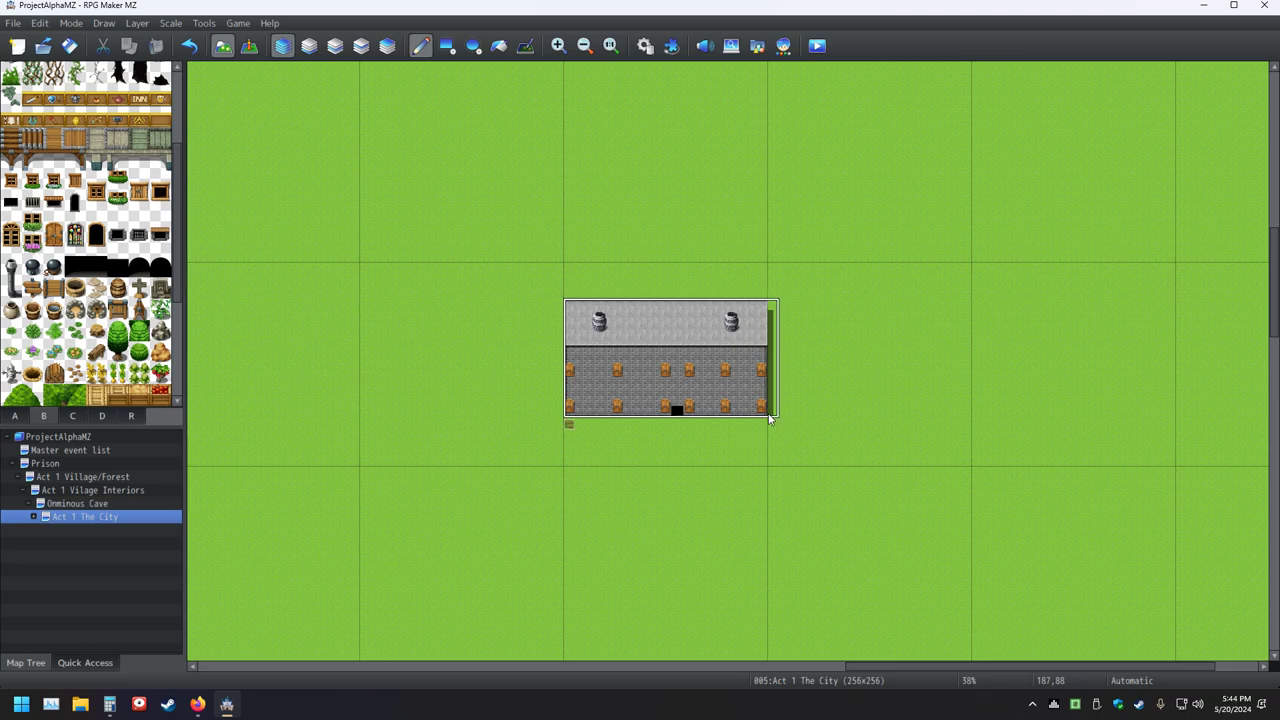
{"action": "scroll", "coordinate": [692, 369], "scroll_direction": "down", "scroll_amount": 3, "text": "ctrl"}
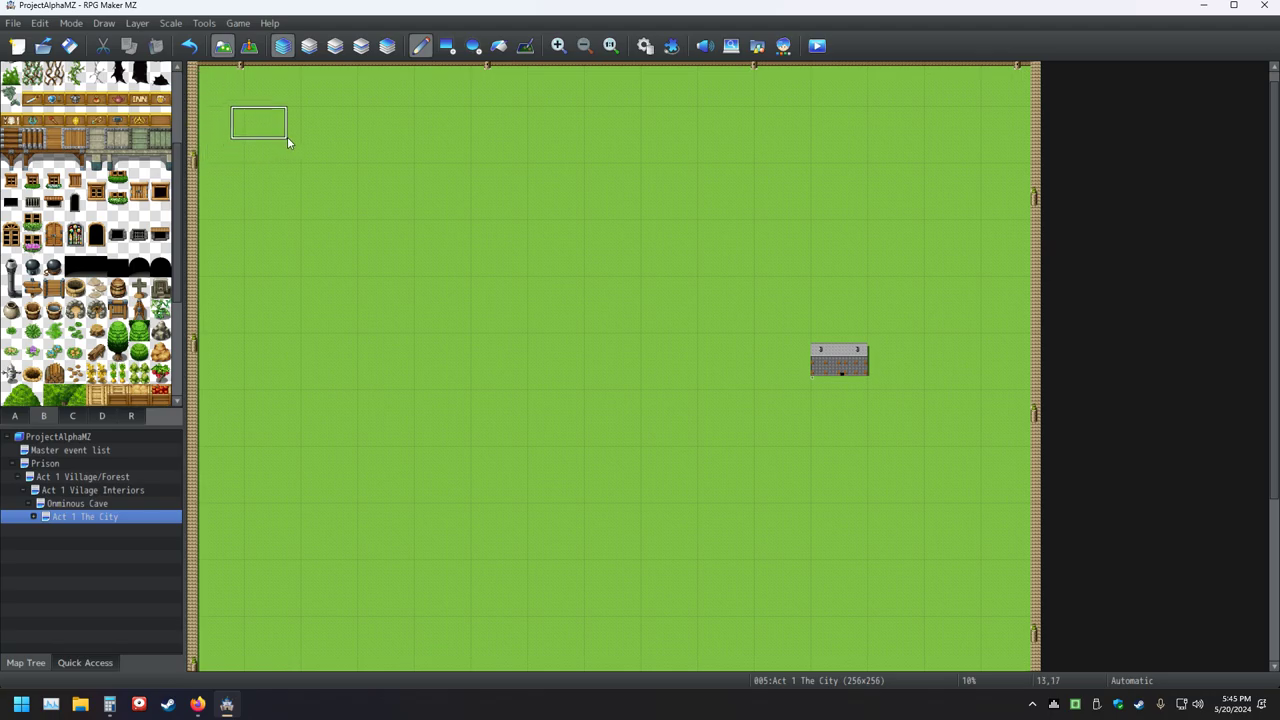
{"action": "left_click", "coordinate": [301, 157]}
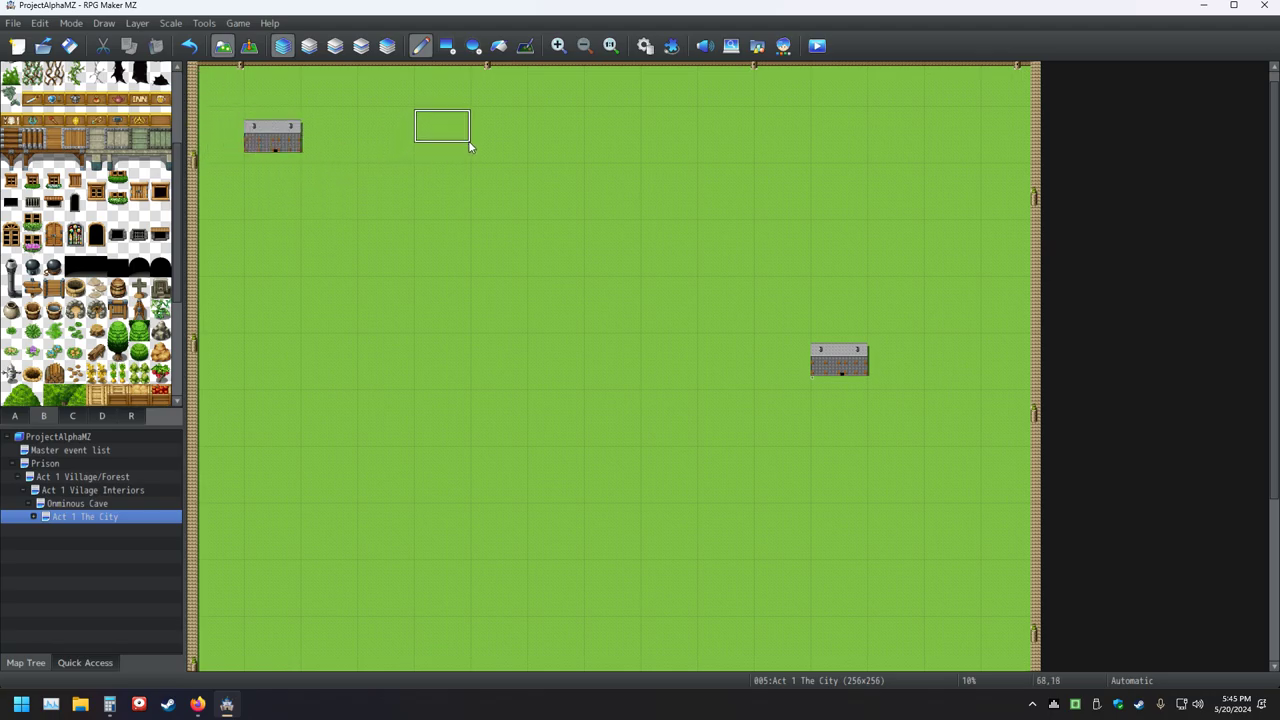
- Try different spacings for the second and third building copies along the north wall, undoing each placement
{"action": "left_click", "coordinate": [415, 155]}
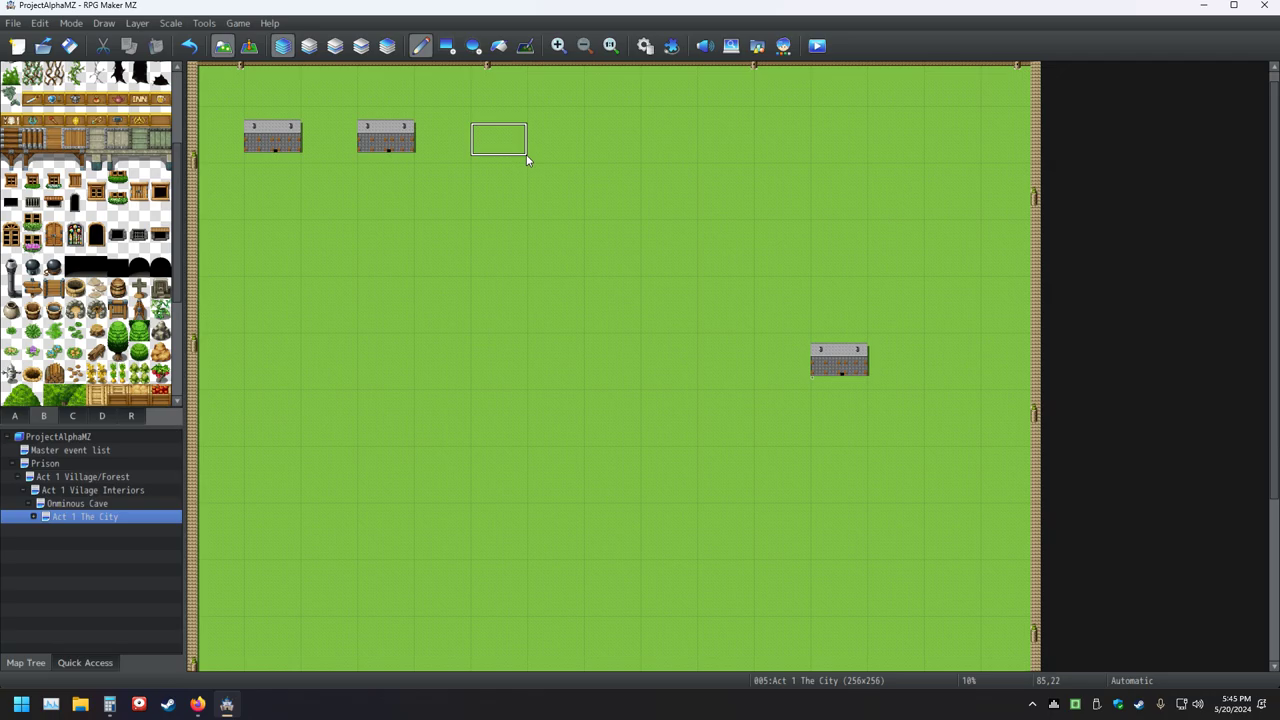
{"action": "left_click", "coordinate": [584, 155]}
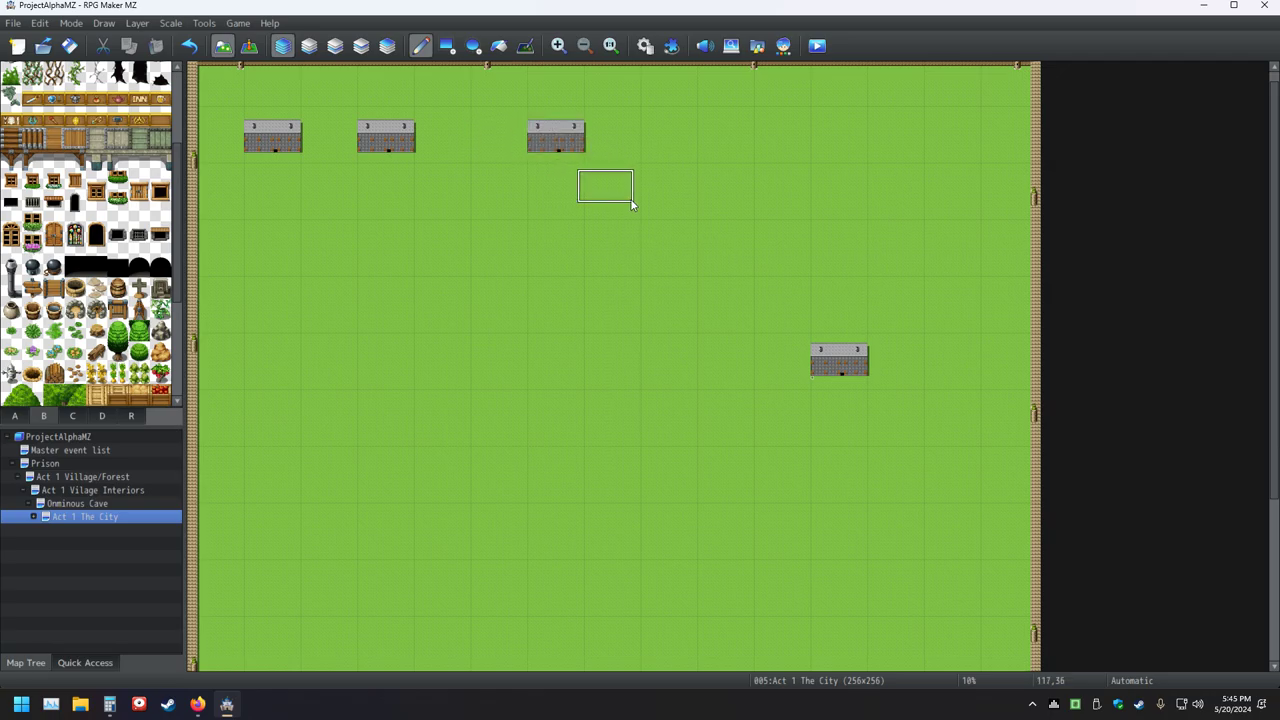
{"action": "left_click", "coordinate": [188, 45]}
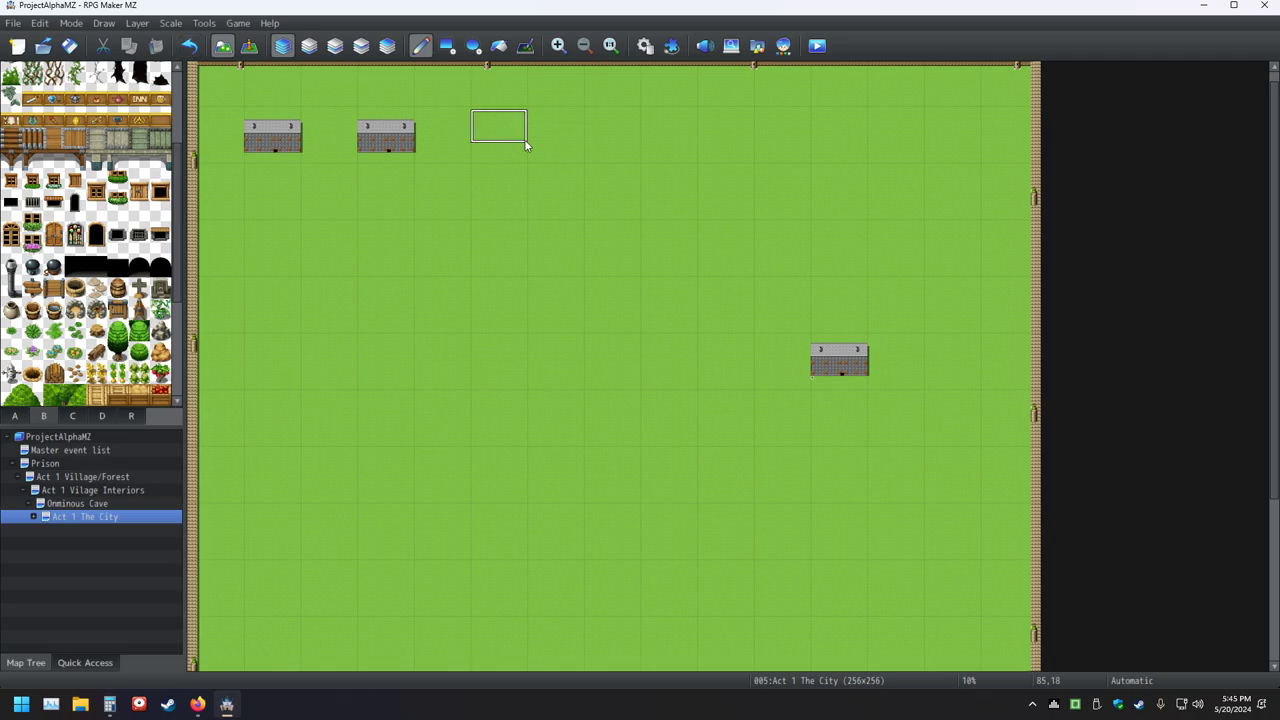
{"action": "left_click", "coordinate": [526, 157]}
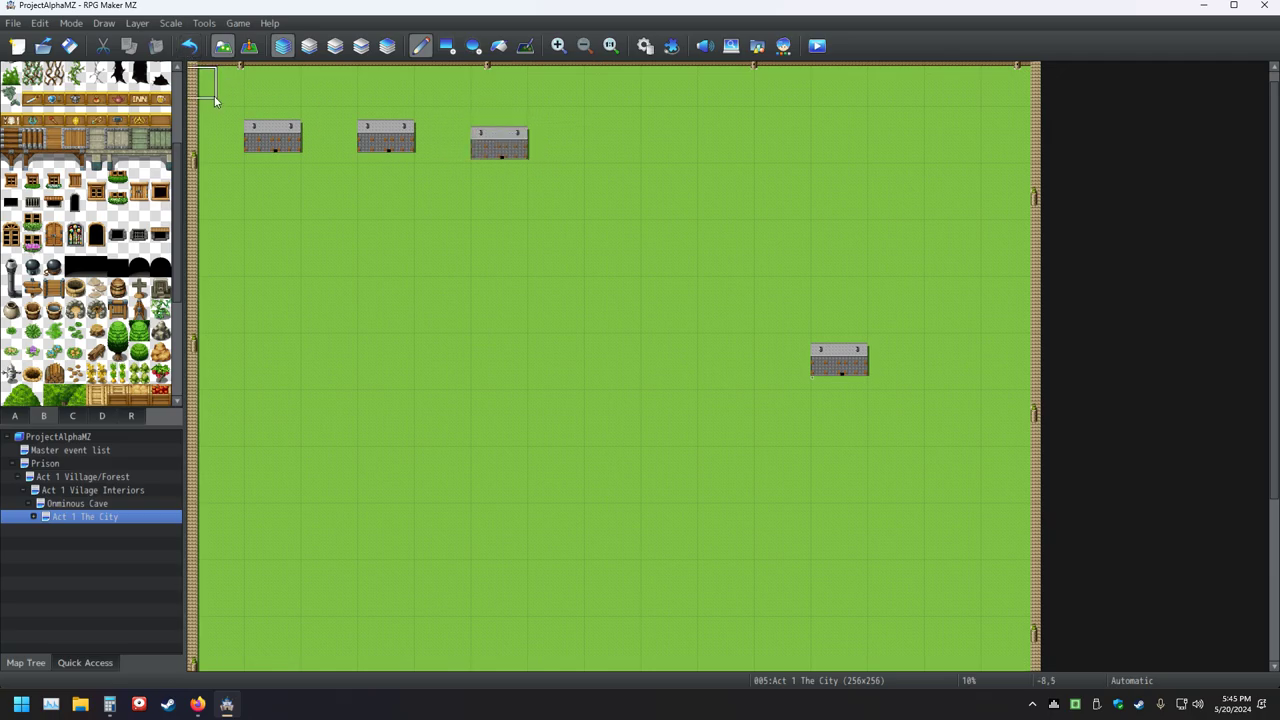
{"action": "left_click", "coordinate": [189, 46]}
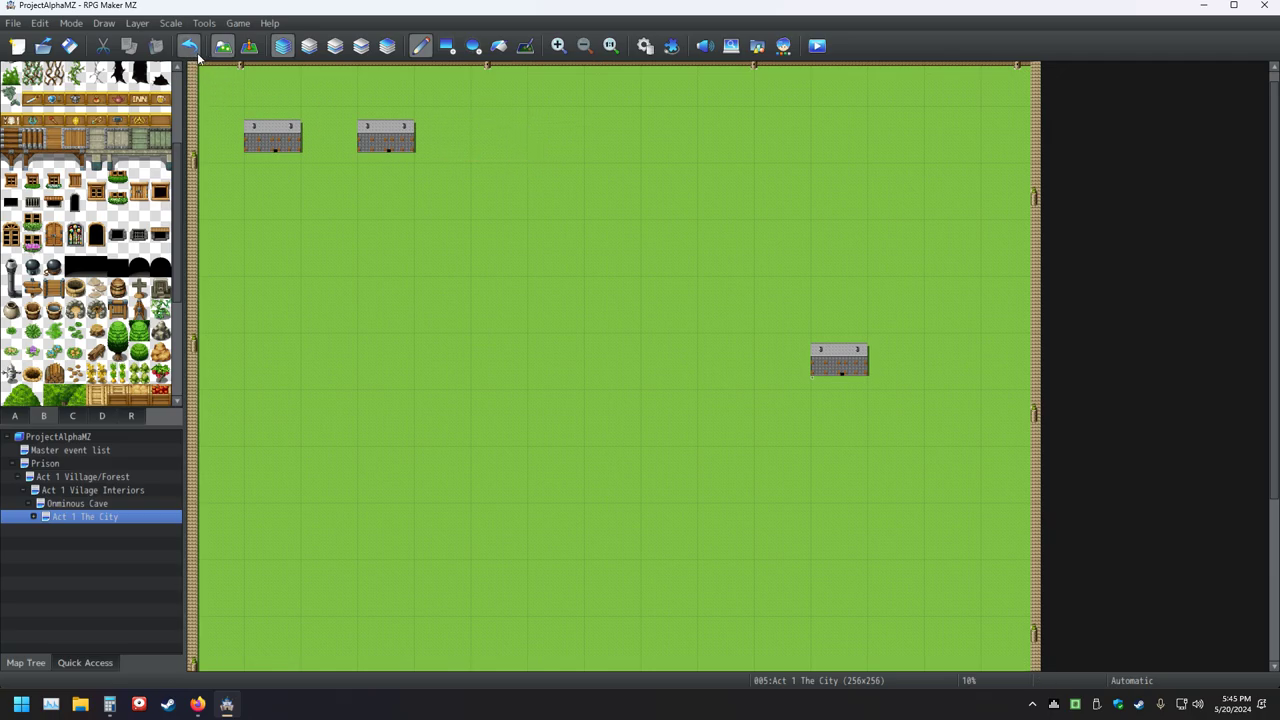
{"action": "left_click", "coordinate": [525, 155]}
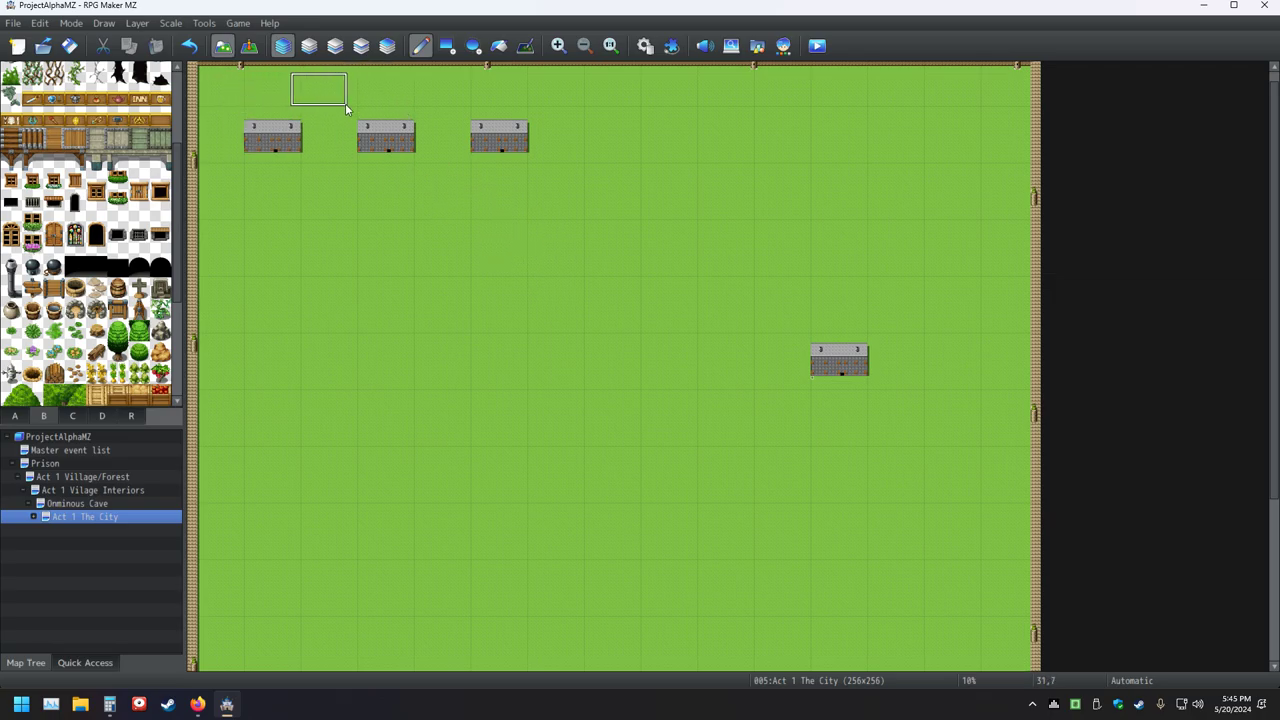
{"action": "left_click", "coordinate": [195, 47]}
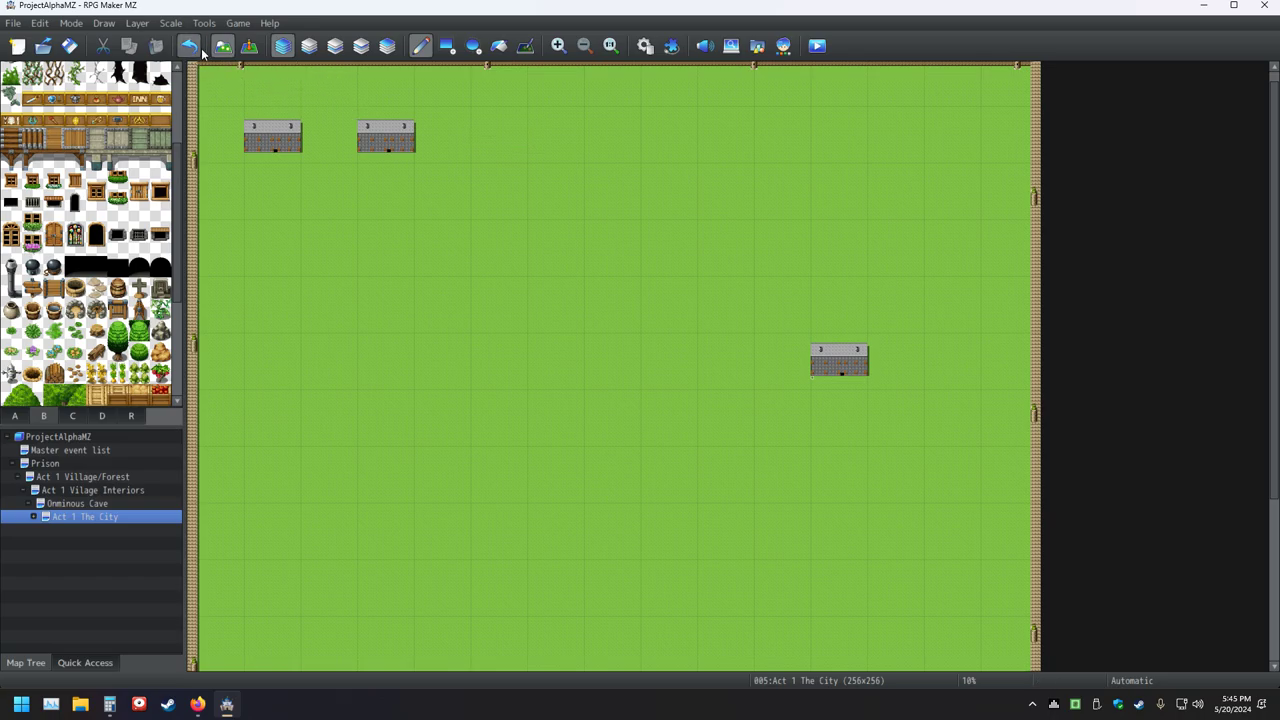
{"action": "left_click", "coordinate": [200, 50]}
- Place four more building copies eastward along the north wall, leaving gaps of about two building widths between them
{"action": "left_click", "coordinate": [469, 152]}
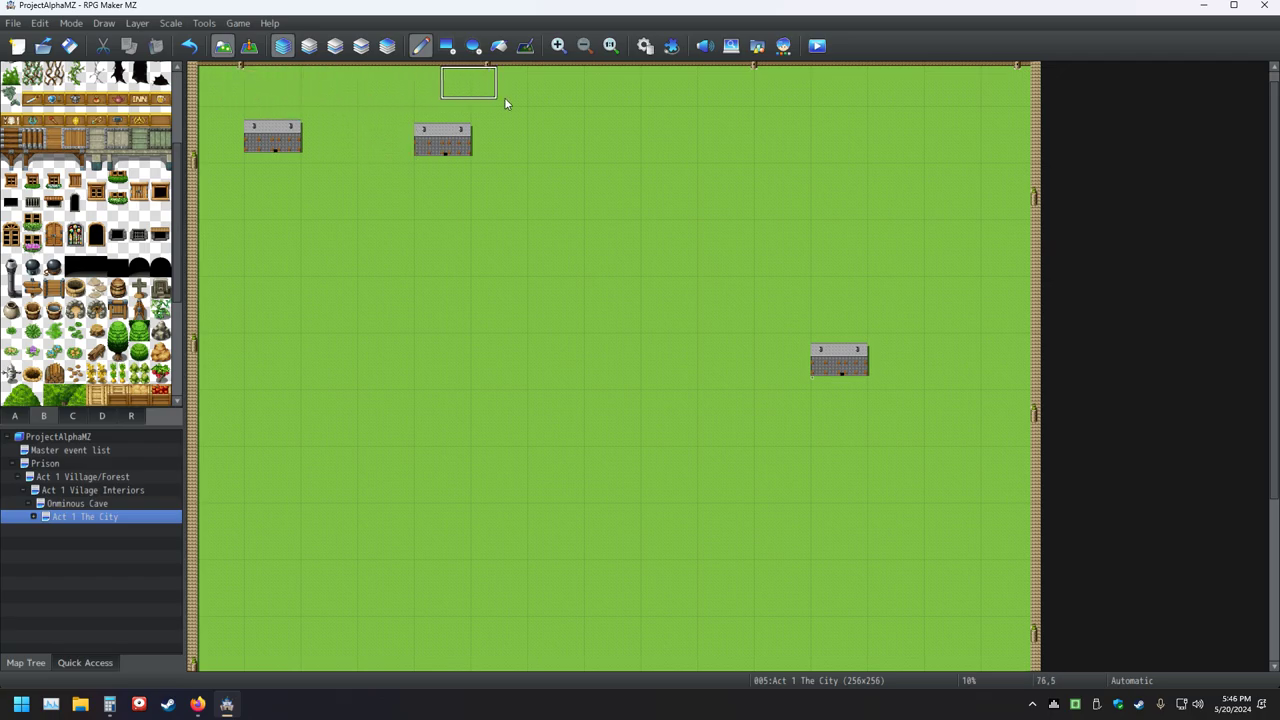
{"action": "left_click", "coordinate": [640, 155]}
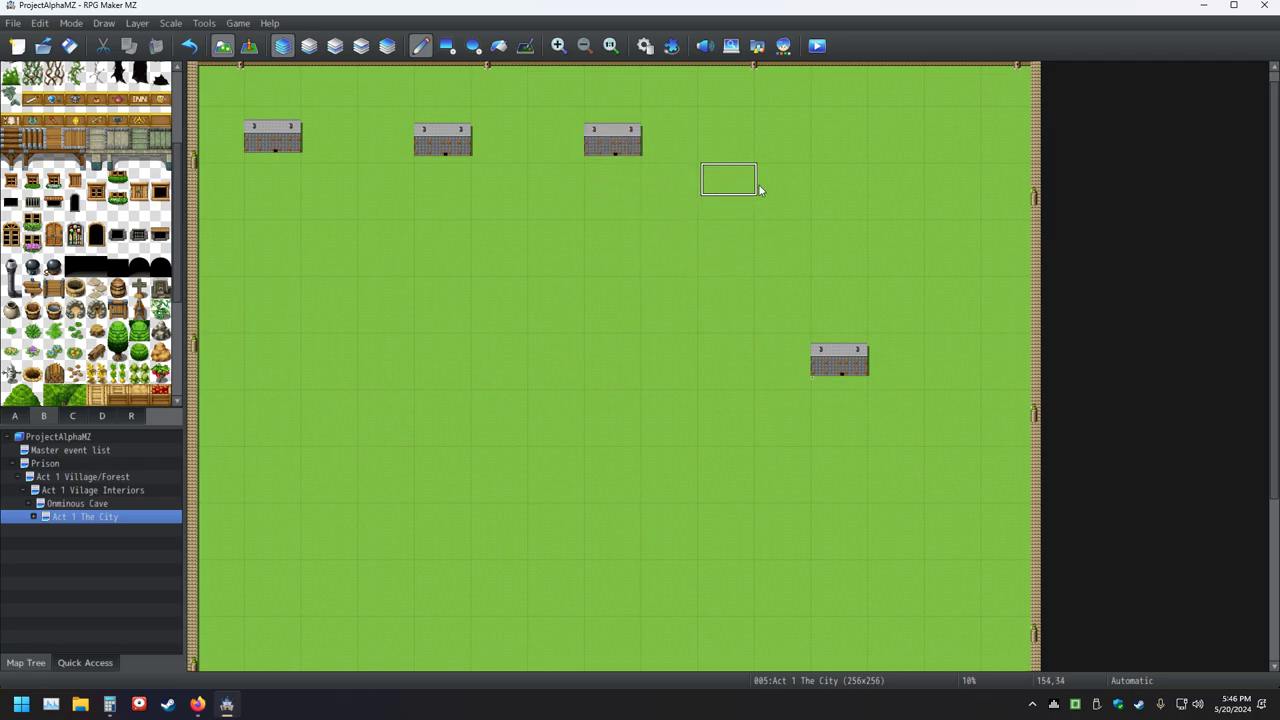
{"action": "left_click", "coordinate": [810, 153]}
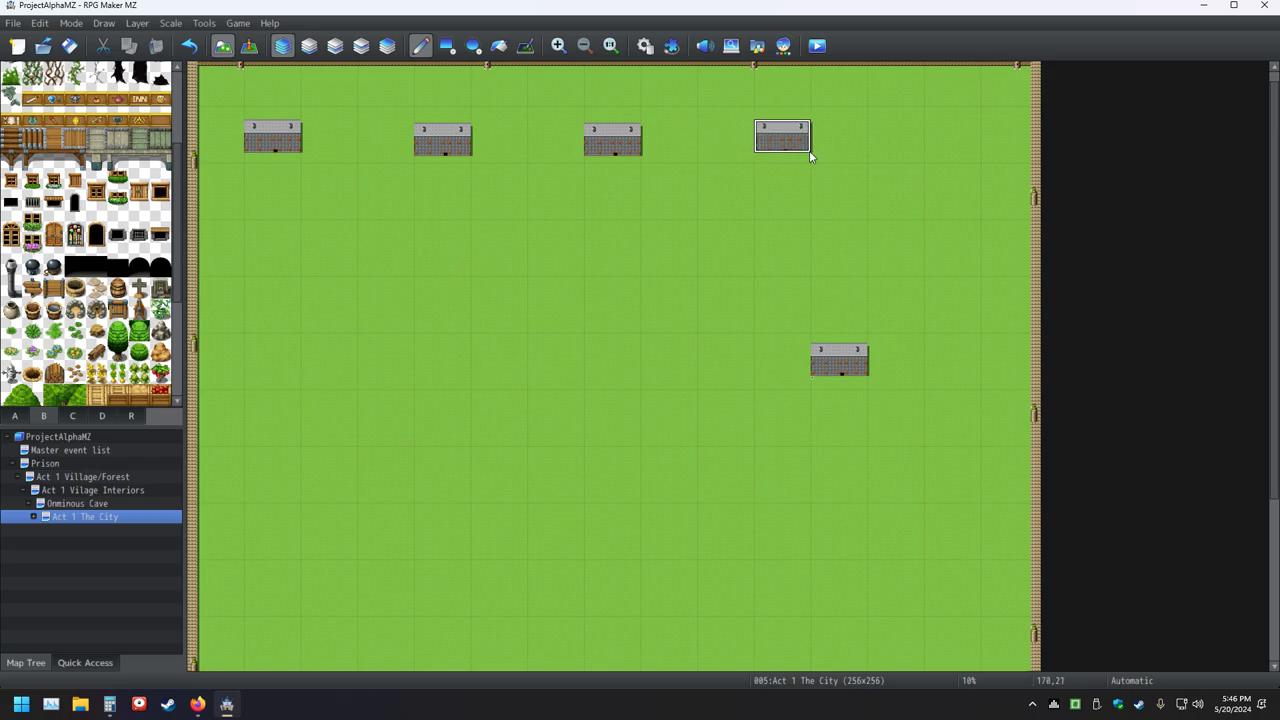
{"action": "left_click", "coordinate": [979, 152]}
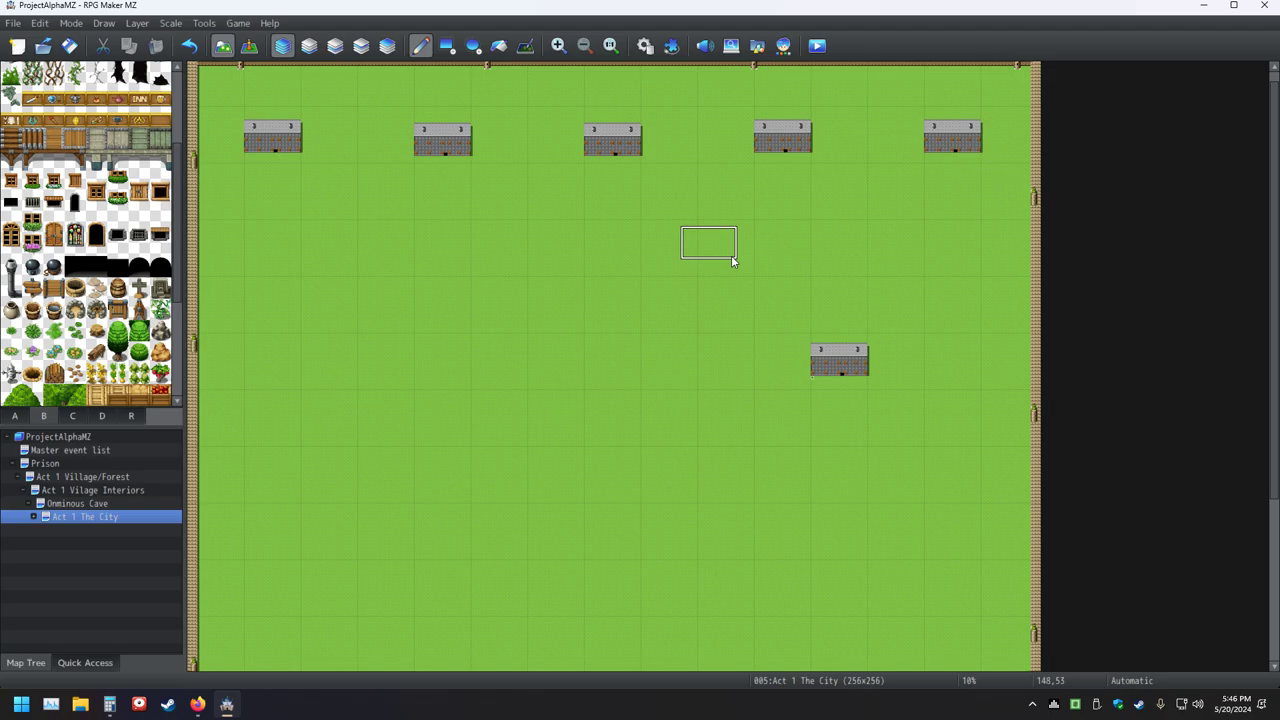
- Try two building copies below the northeast building and erase the original stone building with a rectangle of grass
{"action": "left_click", "coordinate": [979, 270]}
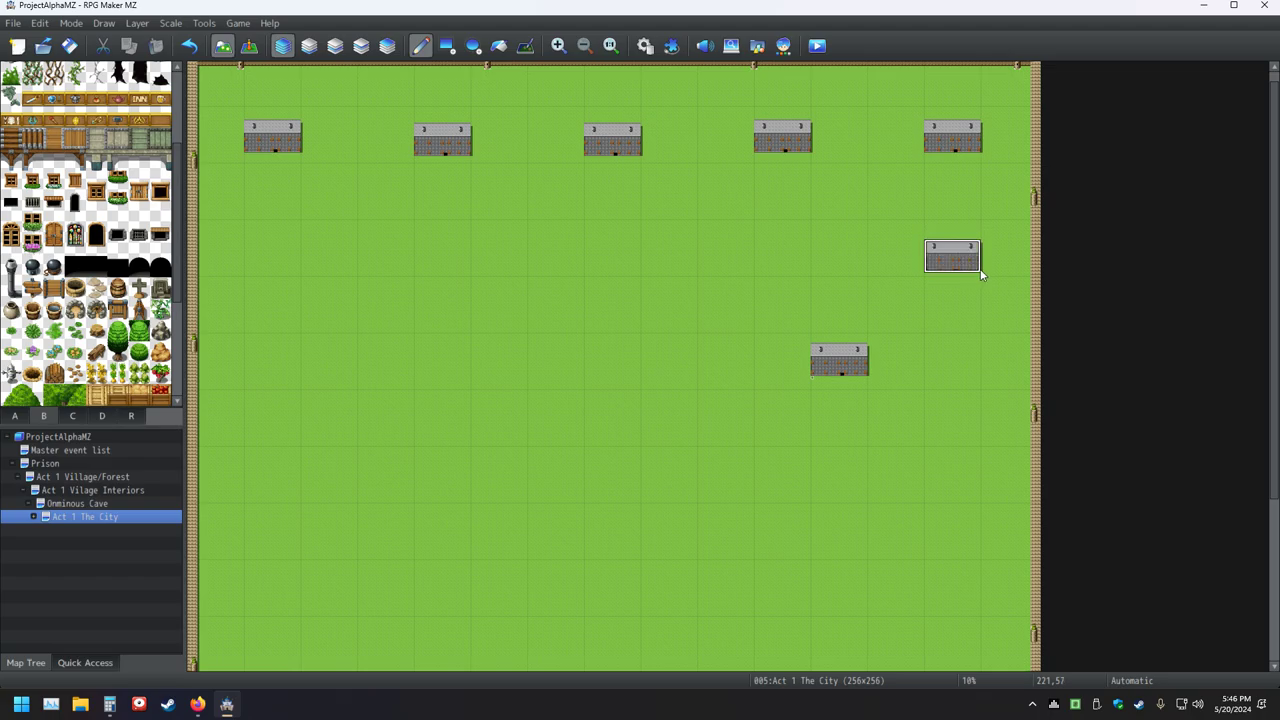
{"action": "left_click", "coordinate": [977, 379]}
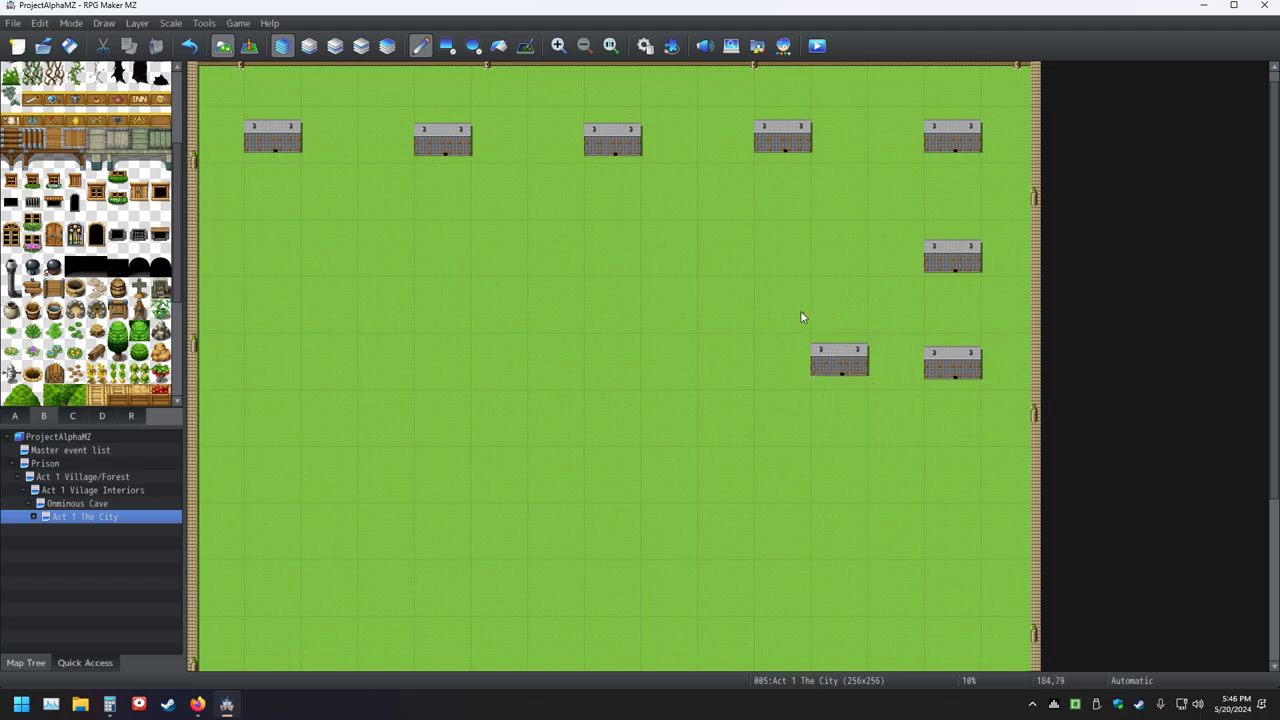
{"action": "left_click_drag", "start_coordinate": [830, 349], "coordinate": [864, 390]}
{"action": "left_click", "coordinate": [447, 45]}
{"action": "mouse_move", "coordinate": [812, 344]}
{"action": "left_mouse_down"}
{"action": "mouse_move", "coordinate": [850, 352]}
{"action": "mouse_move", "coordinate": [866, 374]}
{"action": "left_mouse_up"}
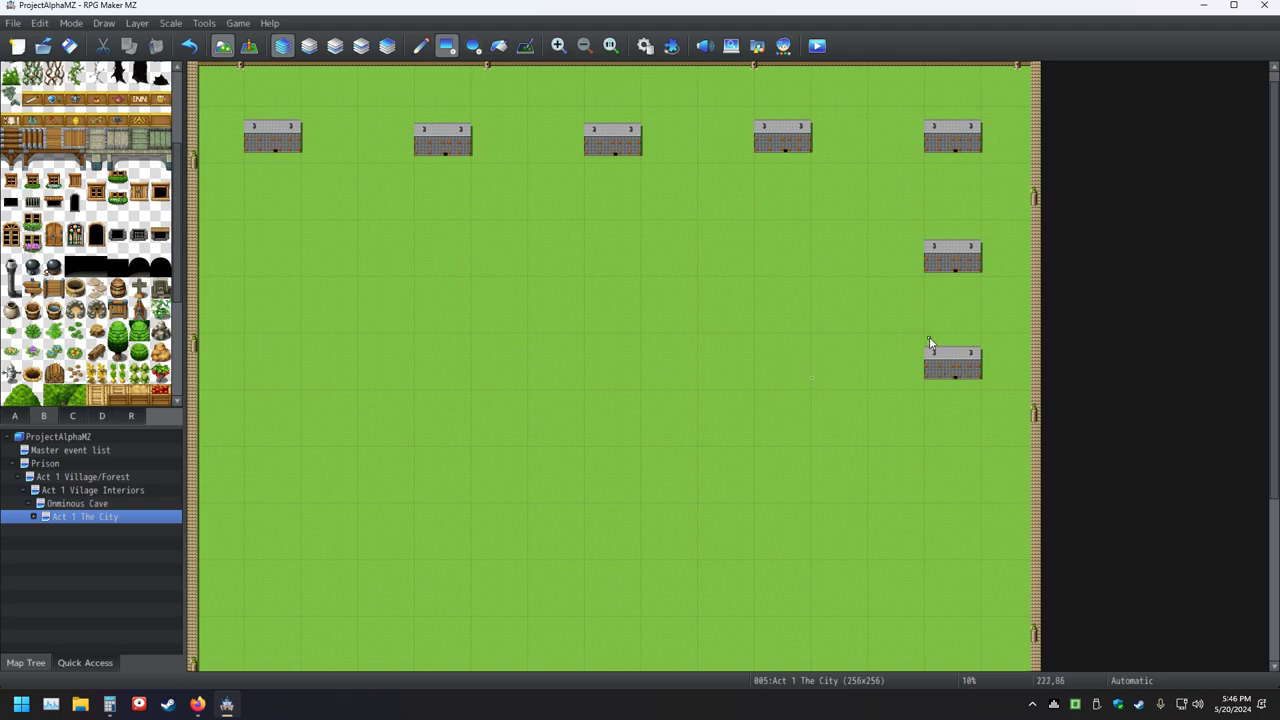
- Copy the lower building on the east side and place a duplicate between the two lower east buildings
{"action": "left_click", "coordinate": [420, 46]}
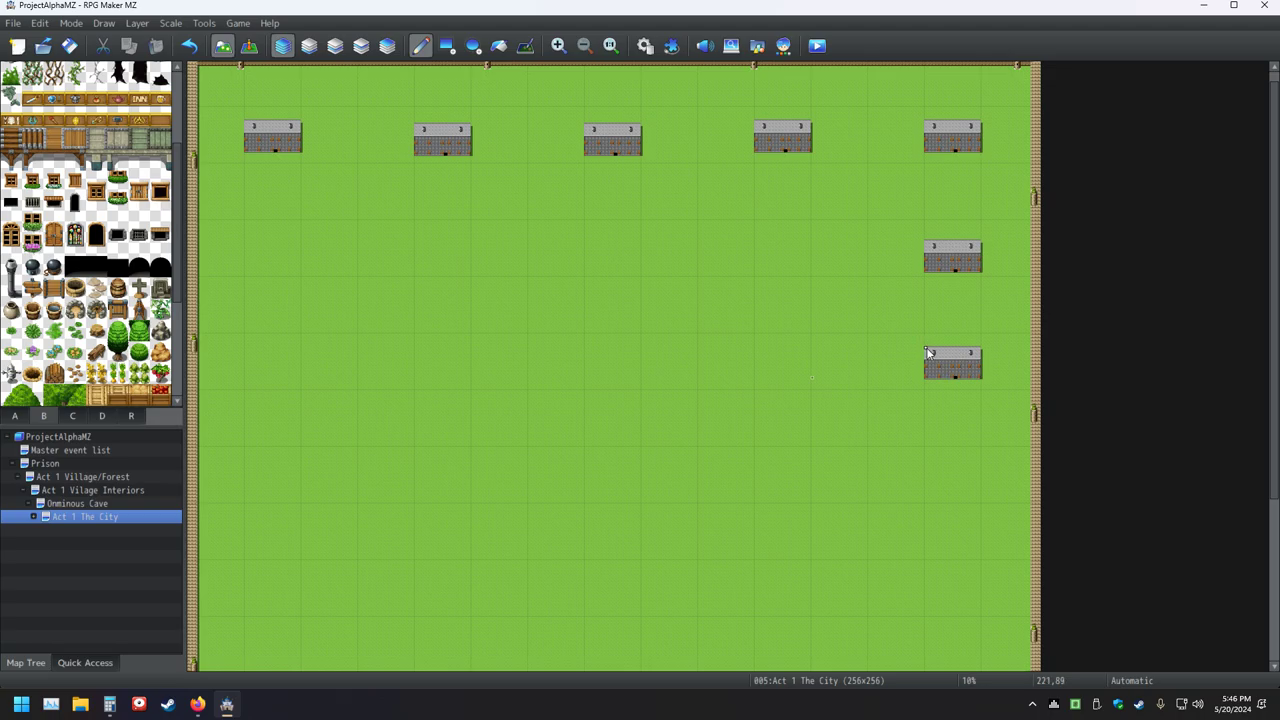
{"action": "right_click_drag", "start_coordinate": [928, 352], "coordinate": [985, 385]}
{"action": "left_click", "coordinate": [981, 321]}
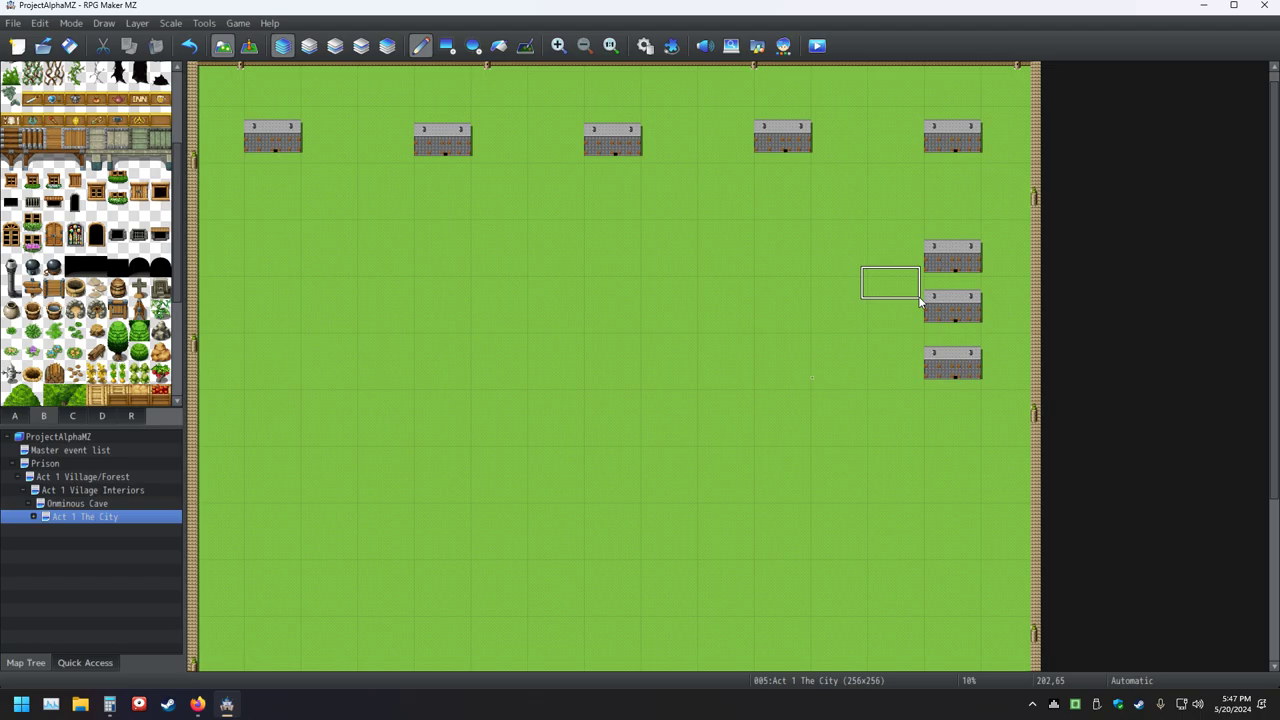
- Undo the three east-side building placements below the northeast building and the erasure of the original building
{"action": "key", "text": "ctrl+z"}
{"action": "key", "text": "ctrl+z"}
{"action": "key", "text": "ctrl+z"}
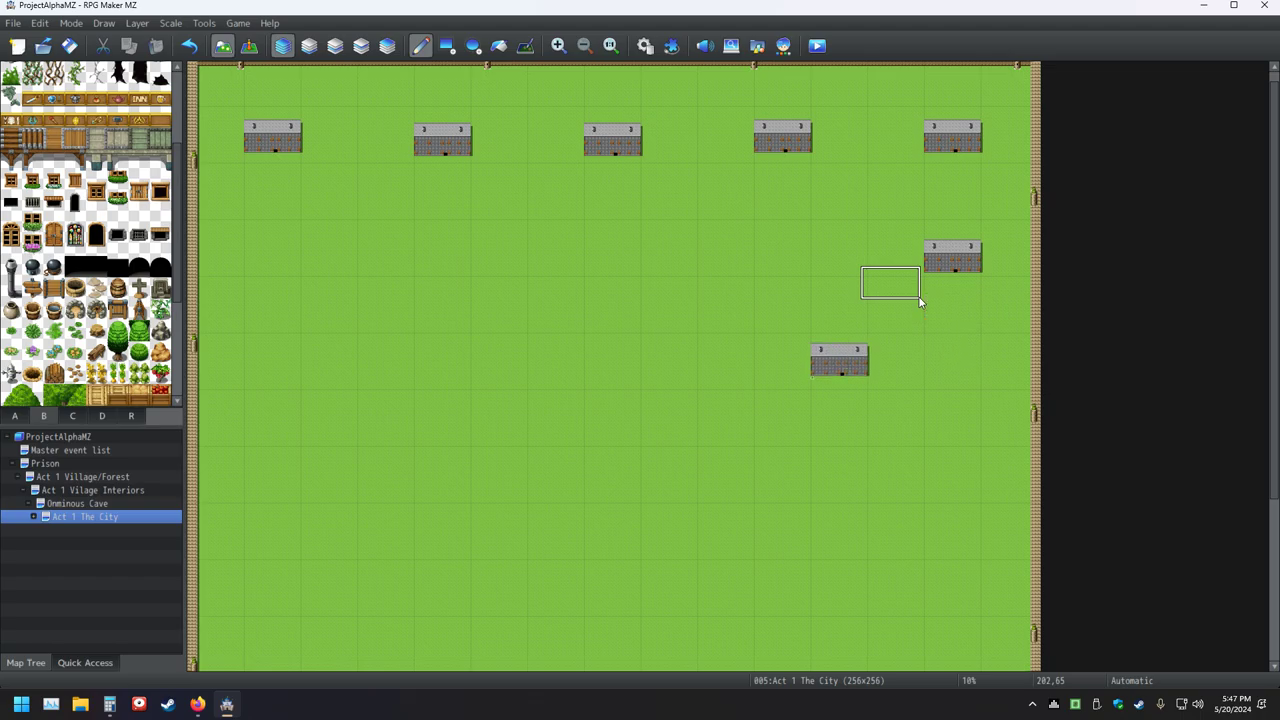
{"action": "key", "text": "ctrl+z"}
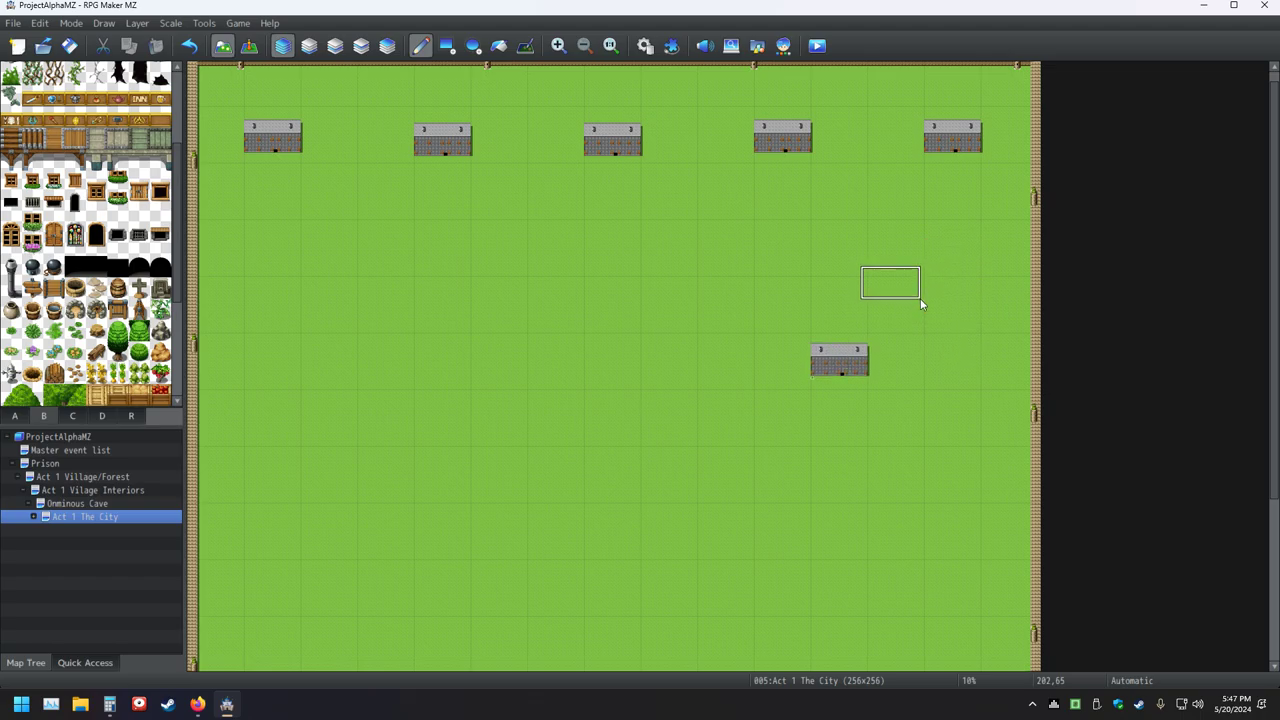
- Place four building copies down the east wall from below the northeast building to the southeast corner, about 50 tiles apart
{"action": "left_click", "coordinate": [983, 330]}
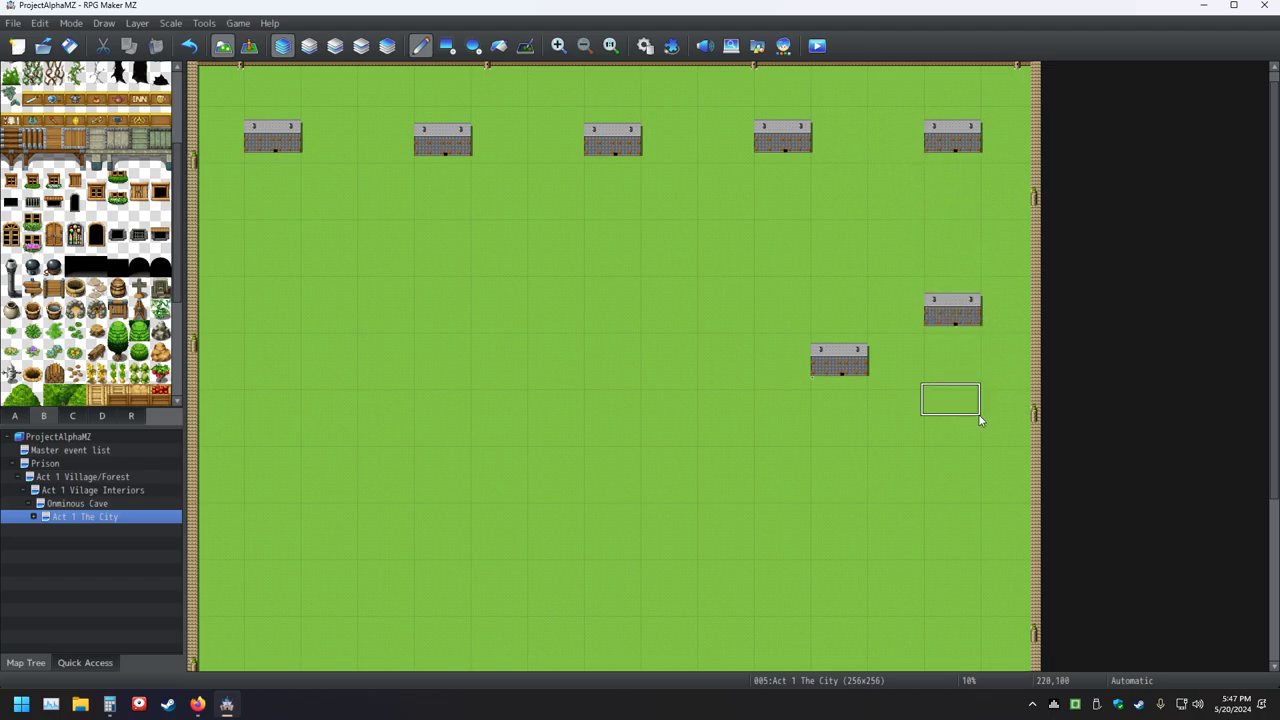
{"action": "left_click", "coordinate": [983, 493]}
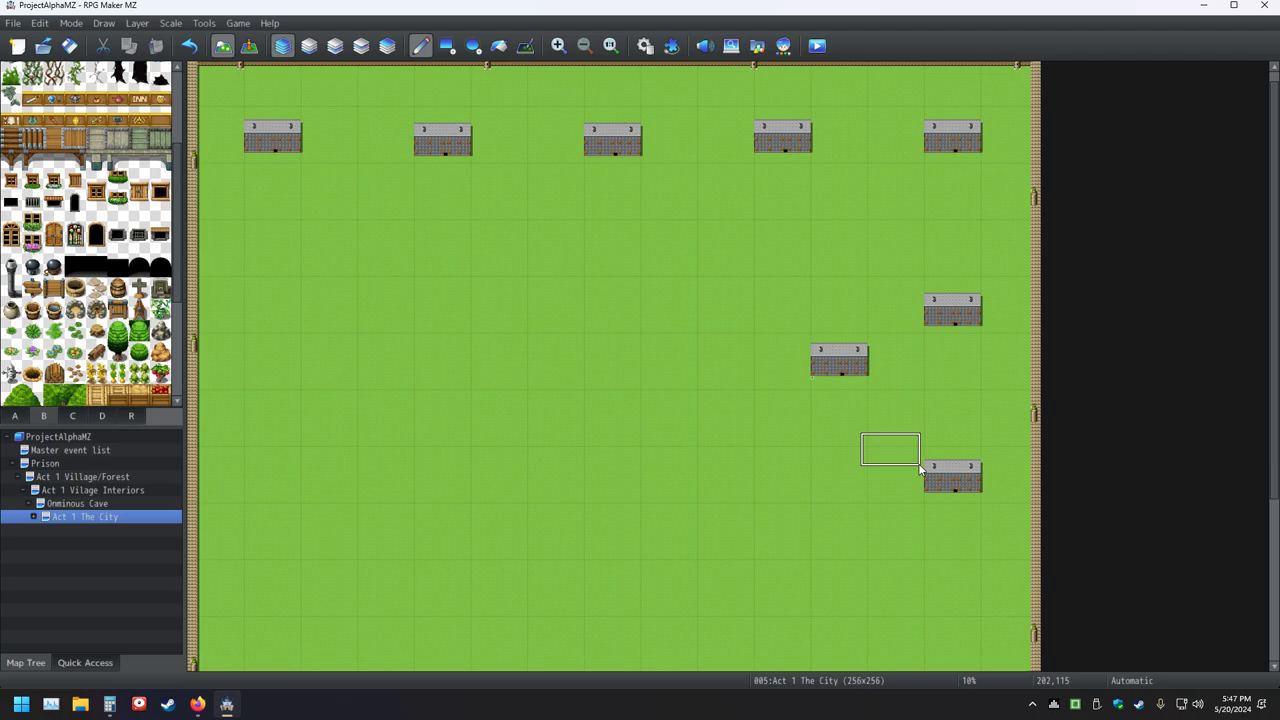
{"action": "scroll", "coordinate": [867, 417], "scroll_direction": "down", "scroll_amount": 3}
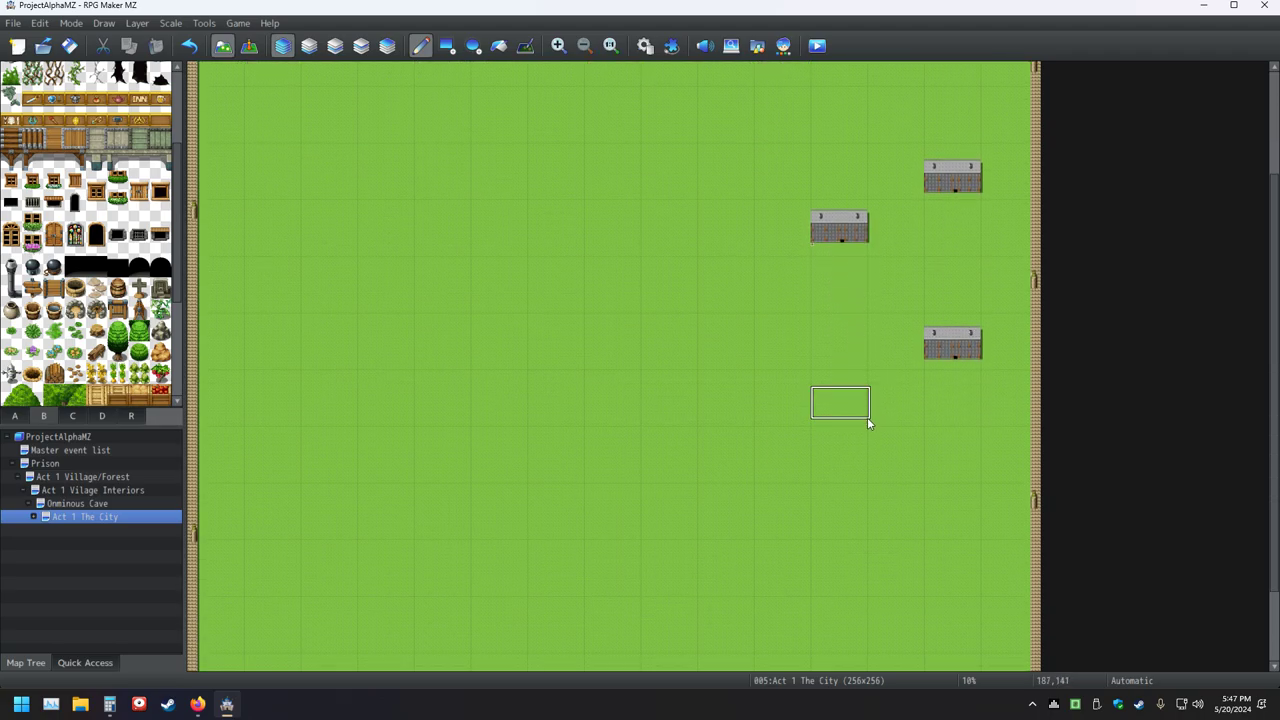
{"action": "scroll", "coordinate": [868, 418], "scroll_direction": "down", "scroll_amount": 1}
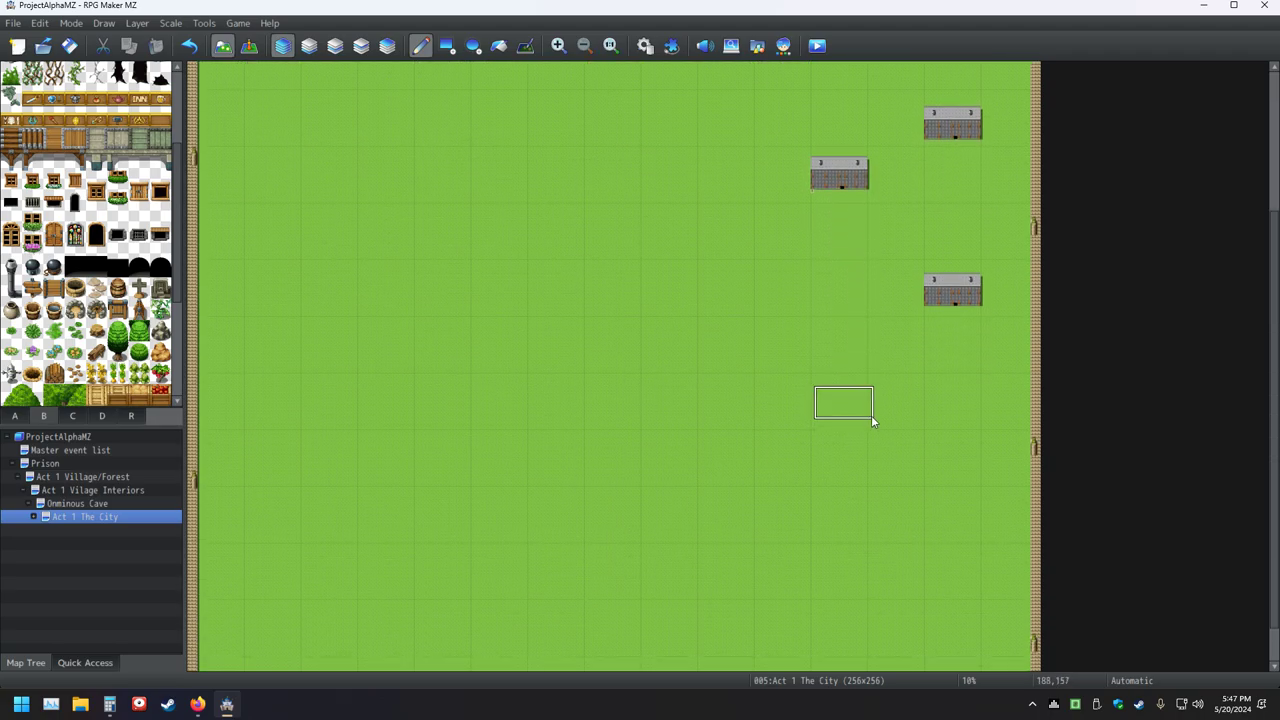
{"action": "left_click", "coordinate": [984, 476]}
{"action": "scroll", "coordinate": [984, 500], "scroll_direction": "down", "scroll_amount": 1}
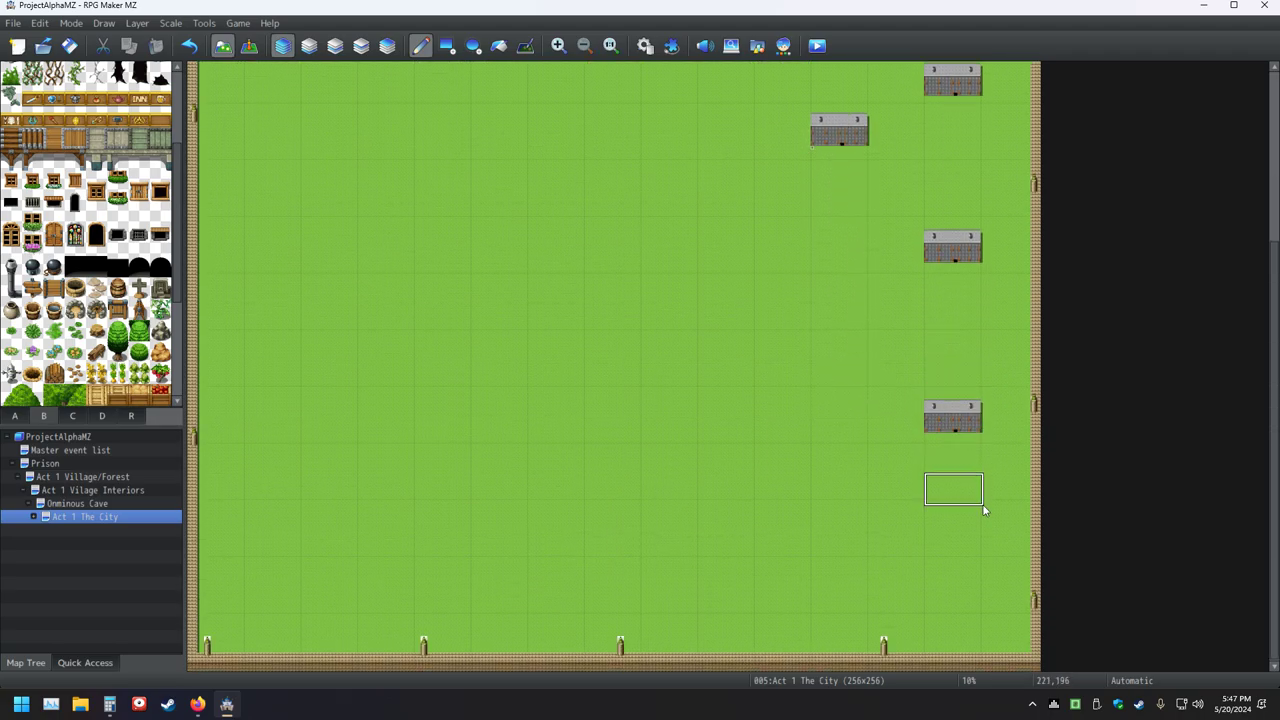
{"action": "left_click", "coordinate": [983, 598]}
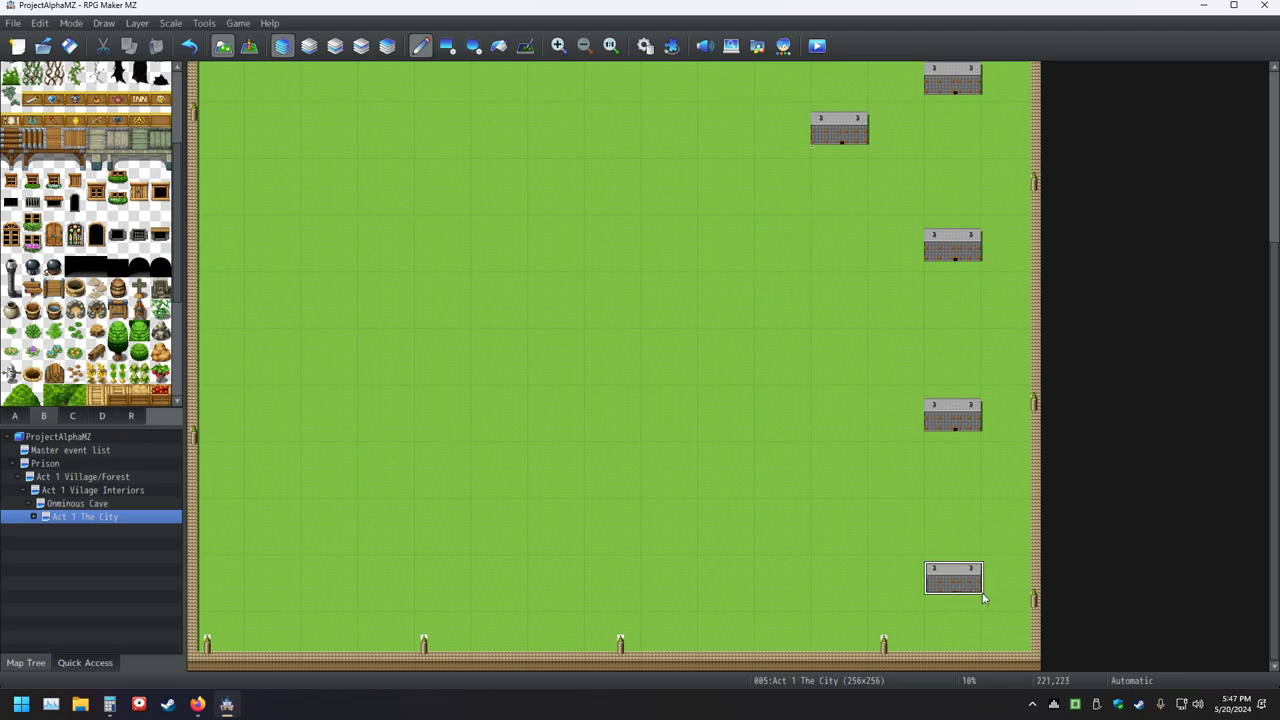
- Place four building copies westward along the south wall to the southwest corner, each aligned with a building in the north row
{"action": "left_click", "coordinate": [812, 594]}
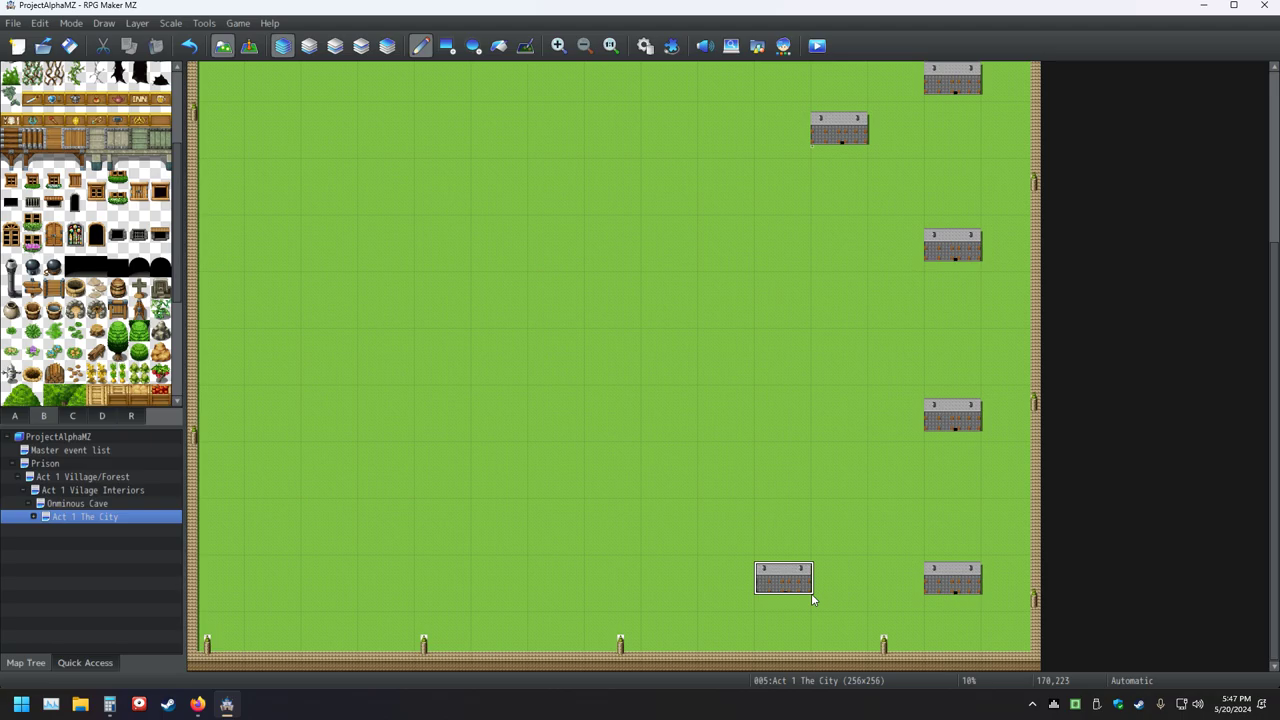
{"action": "left_click", "coordinate": [642, 596]}
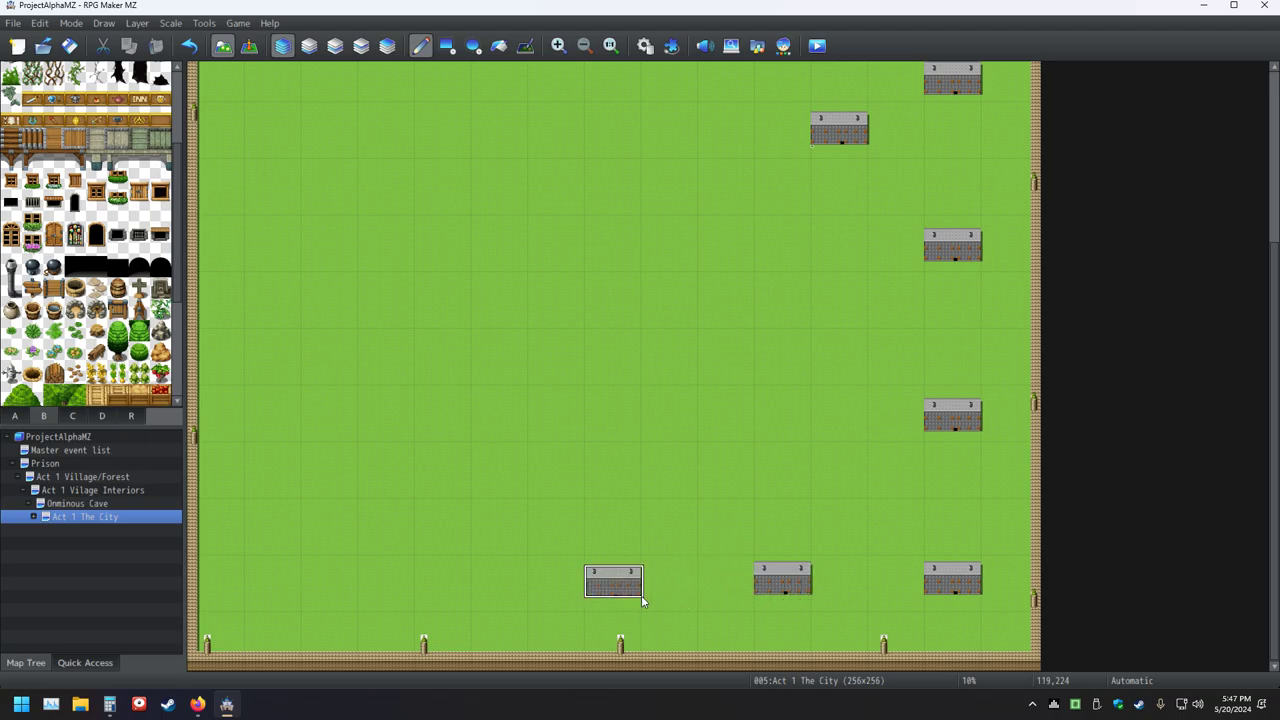
{"action": "left_click", "coordinate": [471, 598]}
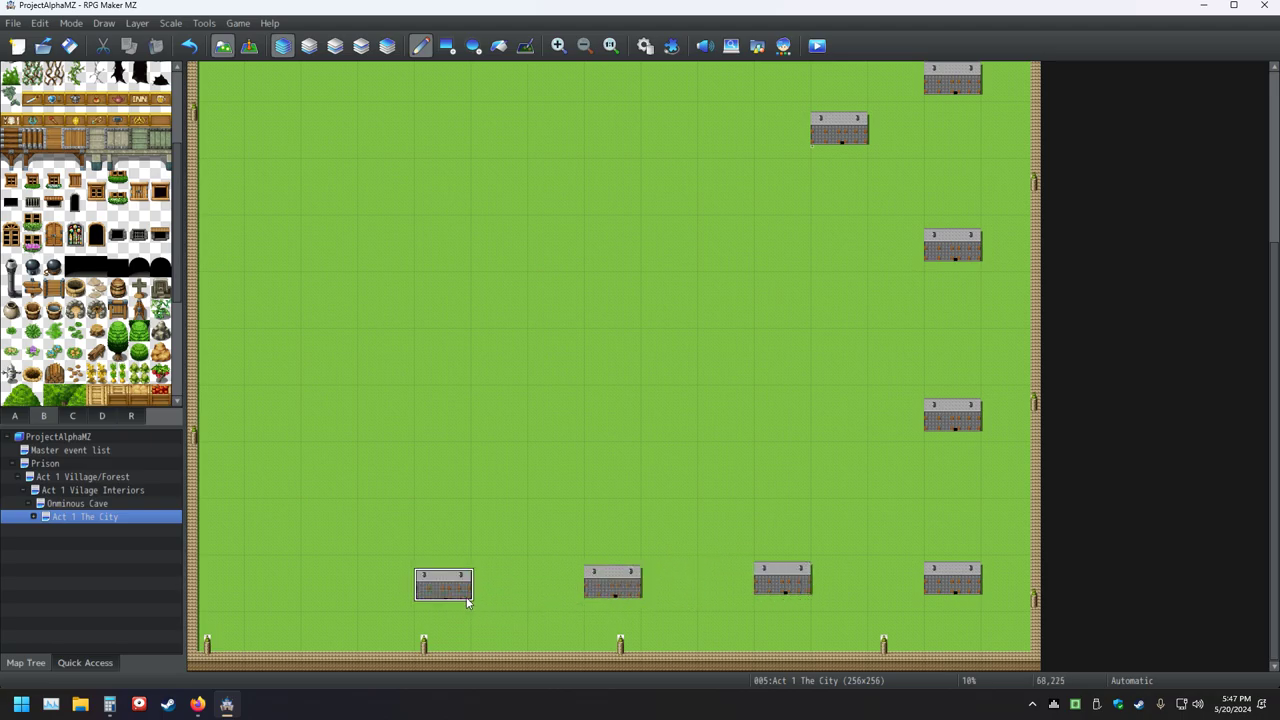
{"action": "left_click", "coordinate": [303, 599]}
{"action": "scroll", "coordinate": [520, 455], "scroll_direction": "up", "scroll_amount": 5}
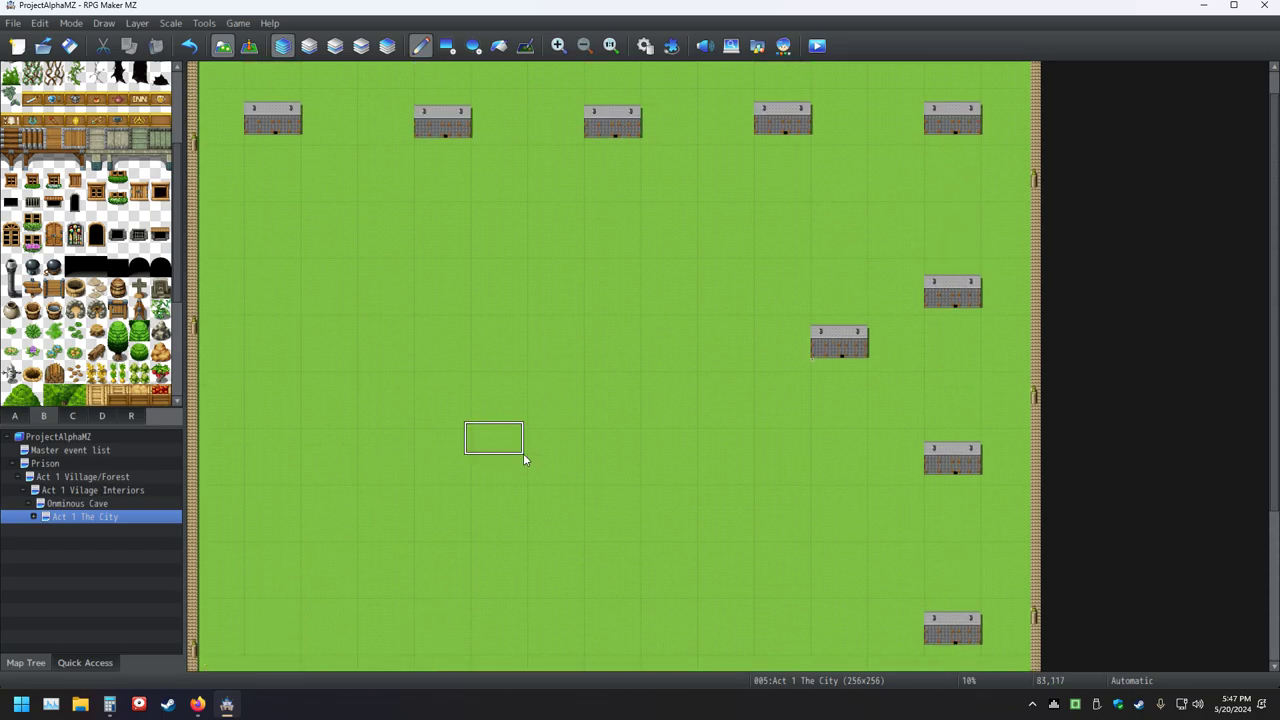
- Erase the original building that stands alone west of the east wall's column of buildings
{"action": "scroll", "coordinate": [725, 352], "scroll_direction": "down", "scroll_amount": 1}
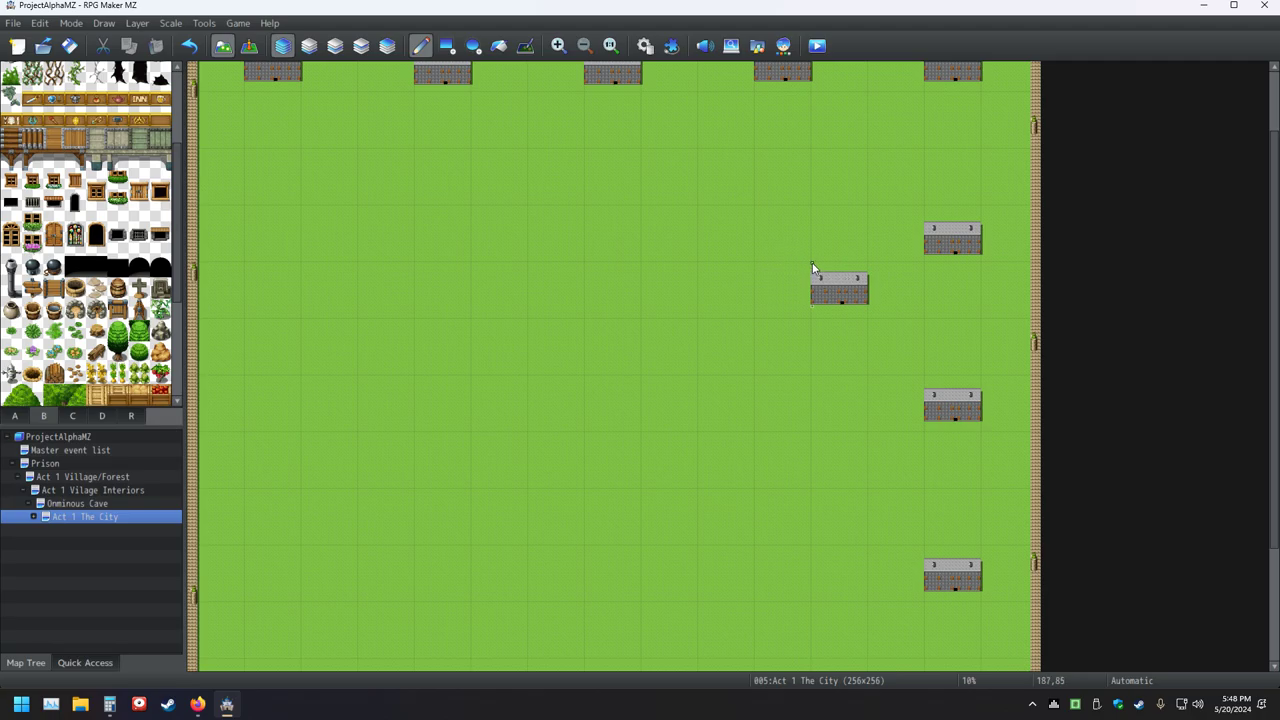
{"action": "mouse_move", "coordinate": [851, 286]}
{"action": "left_mouse_down"}
{"action": "mouse_move", "coordinate": [831, 313]}
{"action": "mouse_move", "coordinate": [877, 296]}
{"action": "left_mouse_up"}
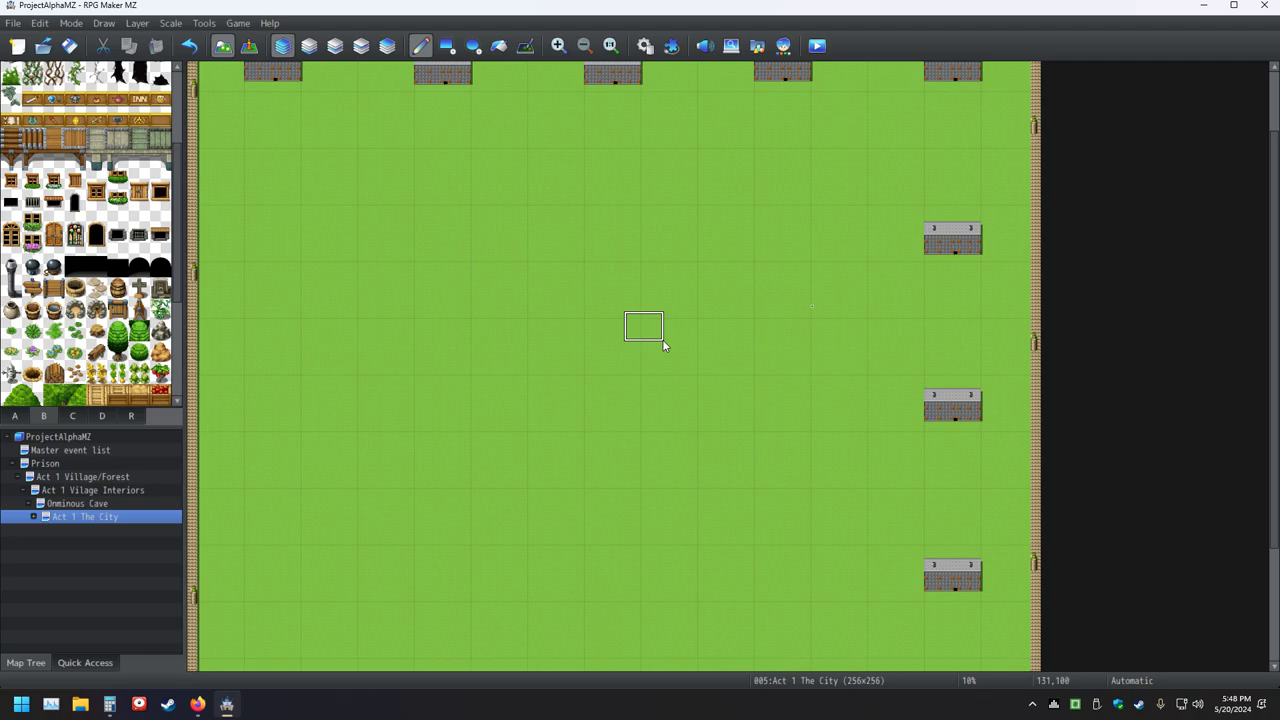
- Place three copies of a north-row building up the west wall, evenly spaced between the southwest and northwest corner buildings
{"action": "scroll", "coordinate": [660, 343], "scroll_direction": "up", "scroll_amount": 2}
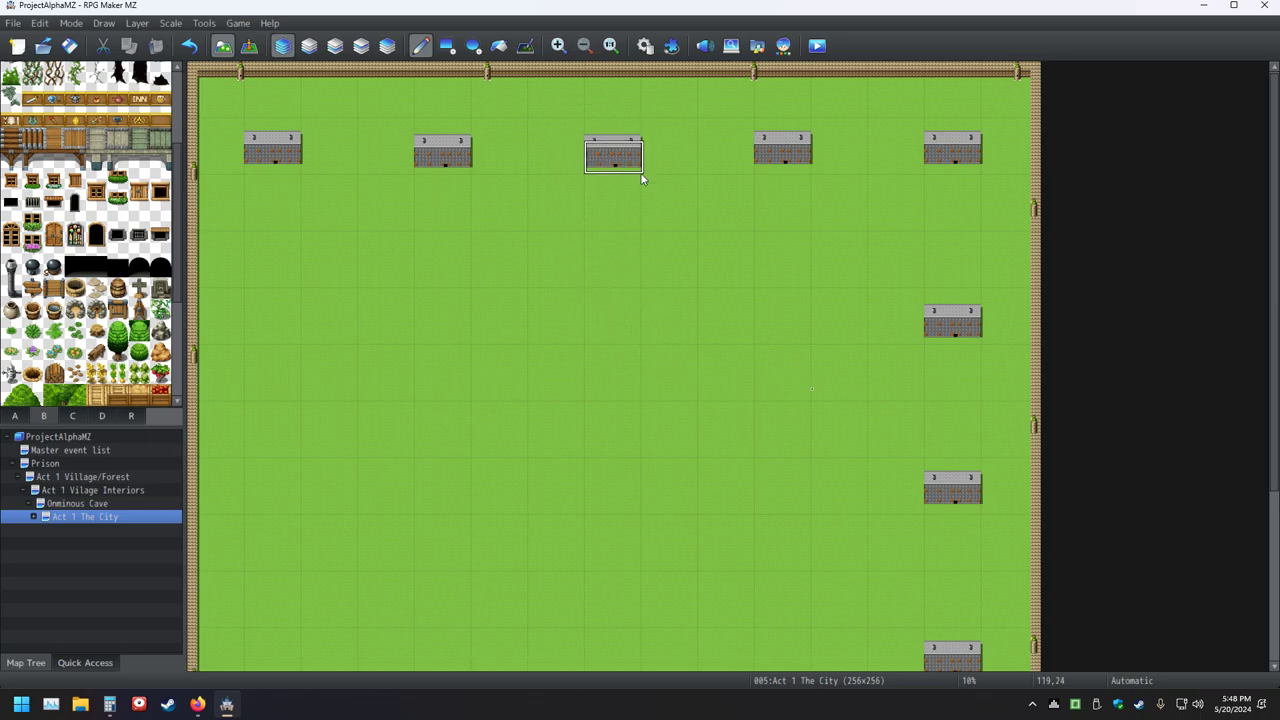
{"action": "scroll", "coordinate": [680, 260], "scroll_direction": "down", "scroll_amount": 1}
{"action": "scroll", "coordinate": [685, 275], "scroll_direction": "down", "scroll_amount": 5}
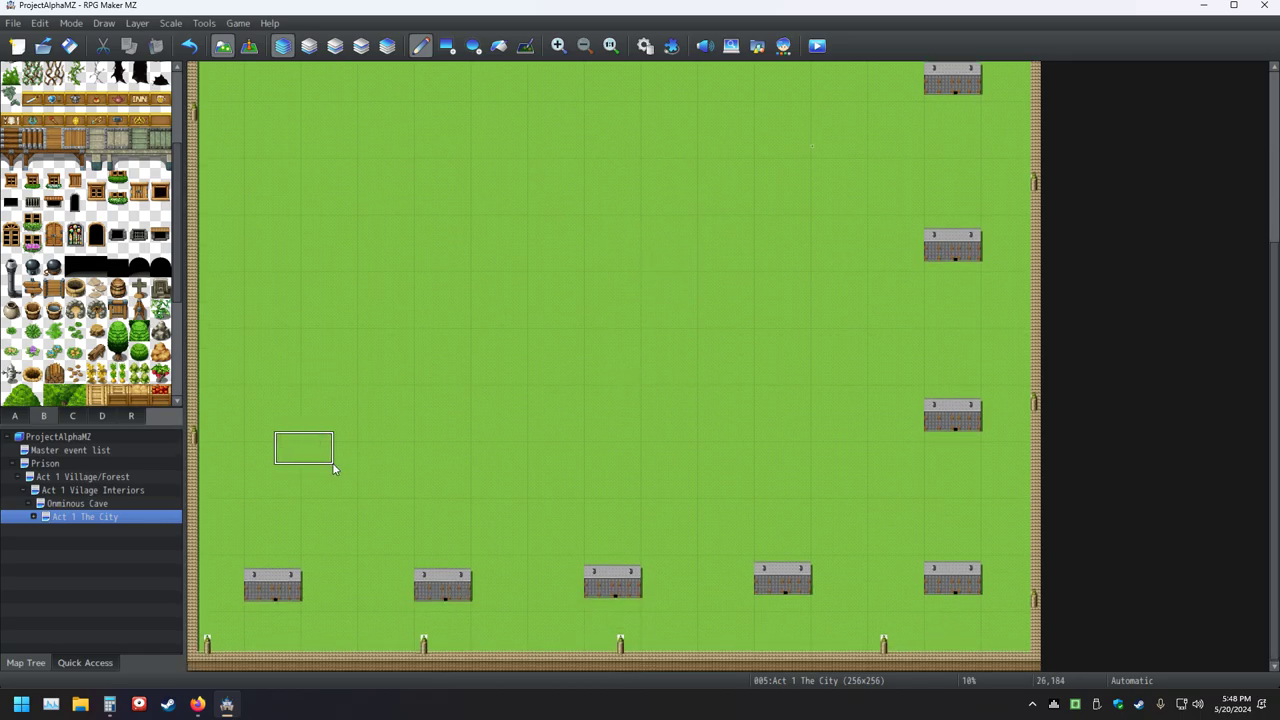
{"action": "left_click", "coordinate": [301, 425]}
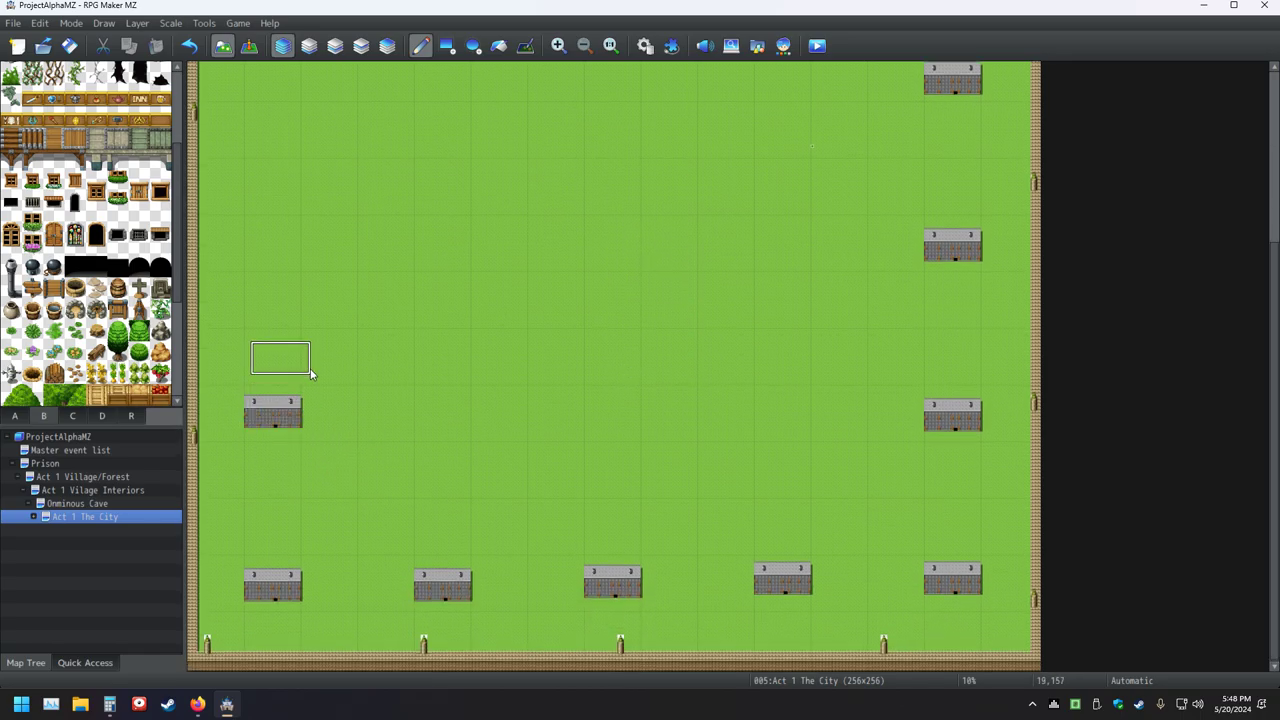
{"action": "left_click", "coordinate": [303, 256]}
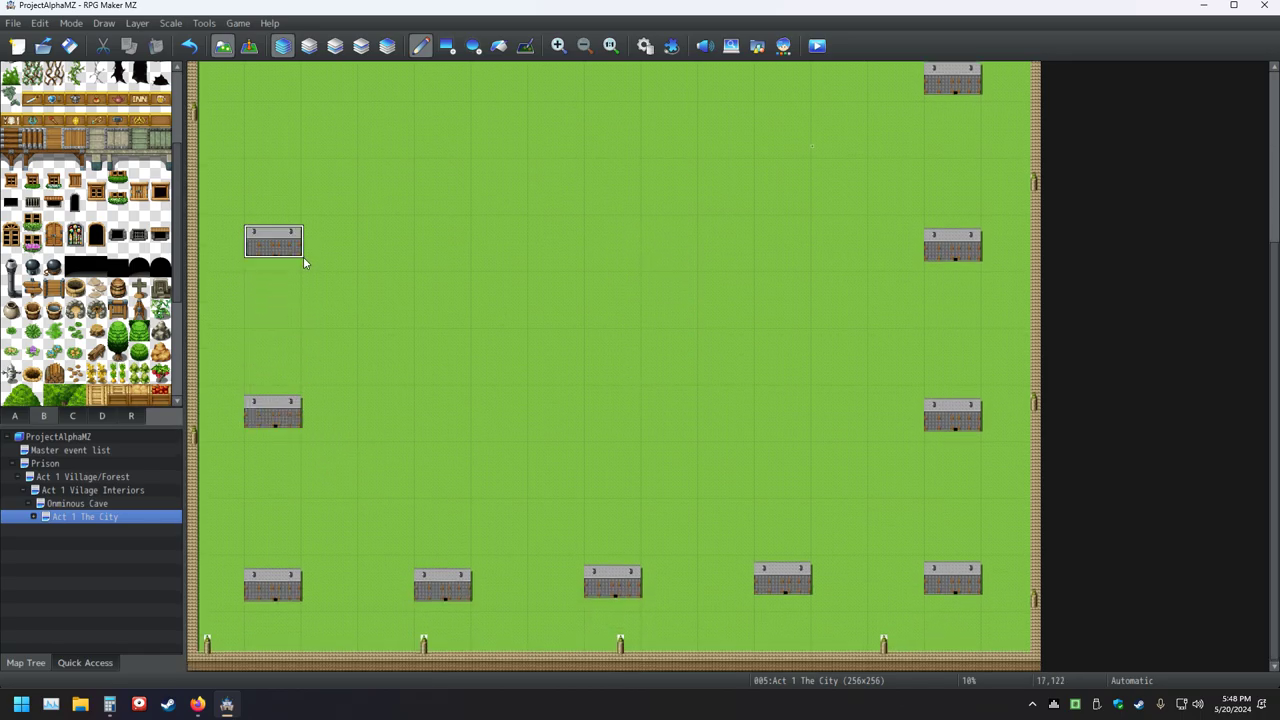
{"action": "scroll", "coordinate": [301, 258], "scroll_direction": "up", "scroll_amount": 1}
{"action": "scroll", "coordinate": [300, 254], "scroll_direction": "up", "scroll_amount": 4}
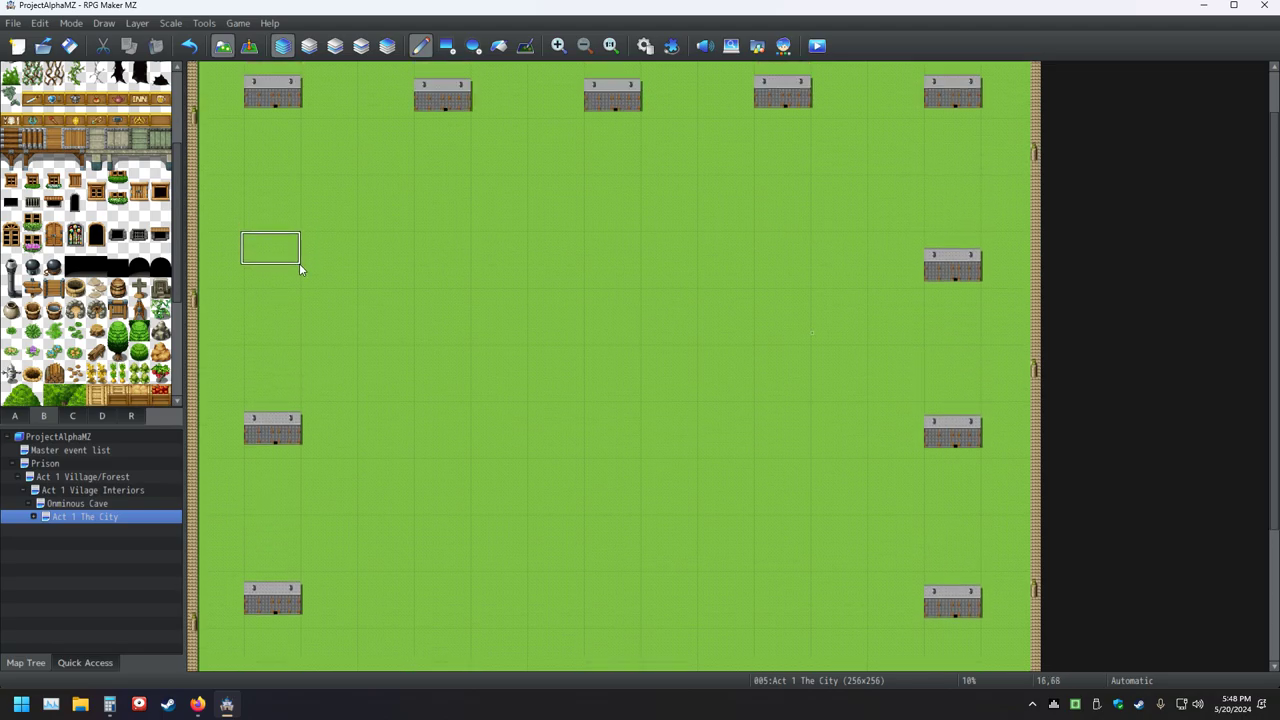
{"action": "left_click", "coordinate": [301, 271]}
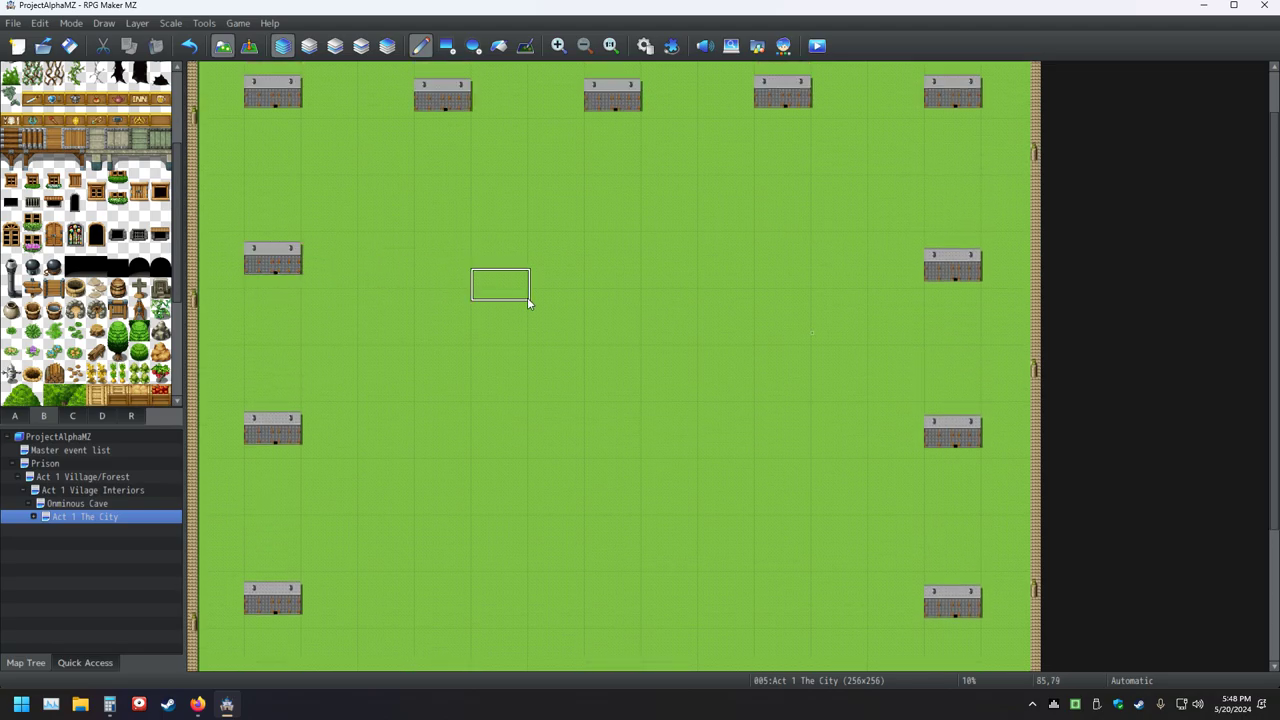
- Review the spacing of the building ring along all four city walls and the empty area in the middle
{"action": "scroll", "coordinate": [529, 297], "scroll_direction": "down", "scroll_amount": 1}
{"action": "scroll", "coordinate": [531, 293], "scroll_direction": "up", "scroll_amount": 1}
{"action": "scroll", "coordinate": [540, 298], "scroll_direction": "down", "scroll_amount": 2}
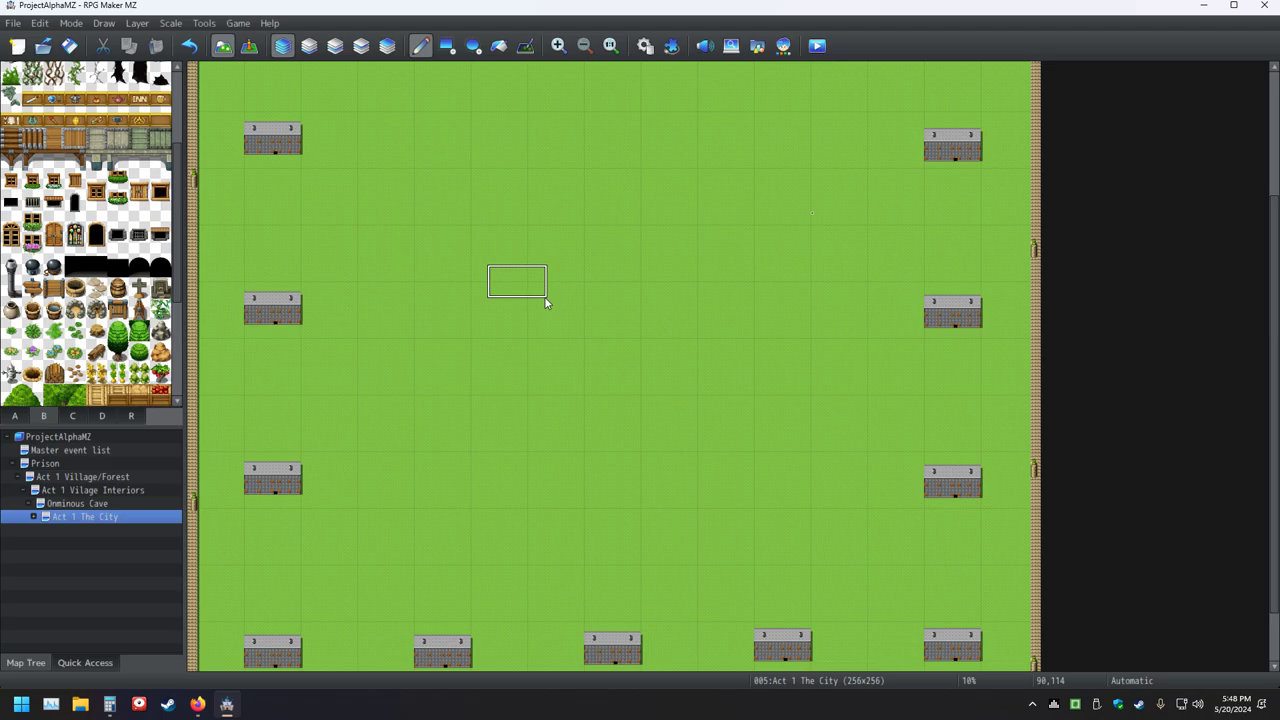
{"action": "scroll", "coordinate": [700, 445], "scroll_direction": "up", "scroll_amount": 4}
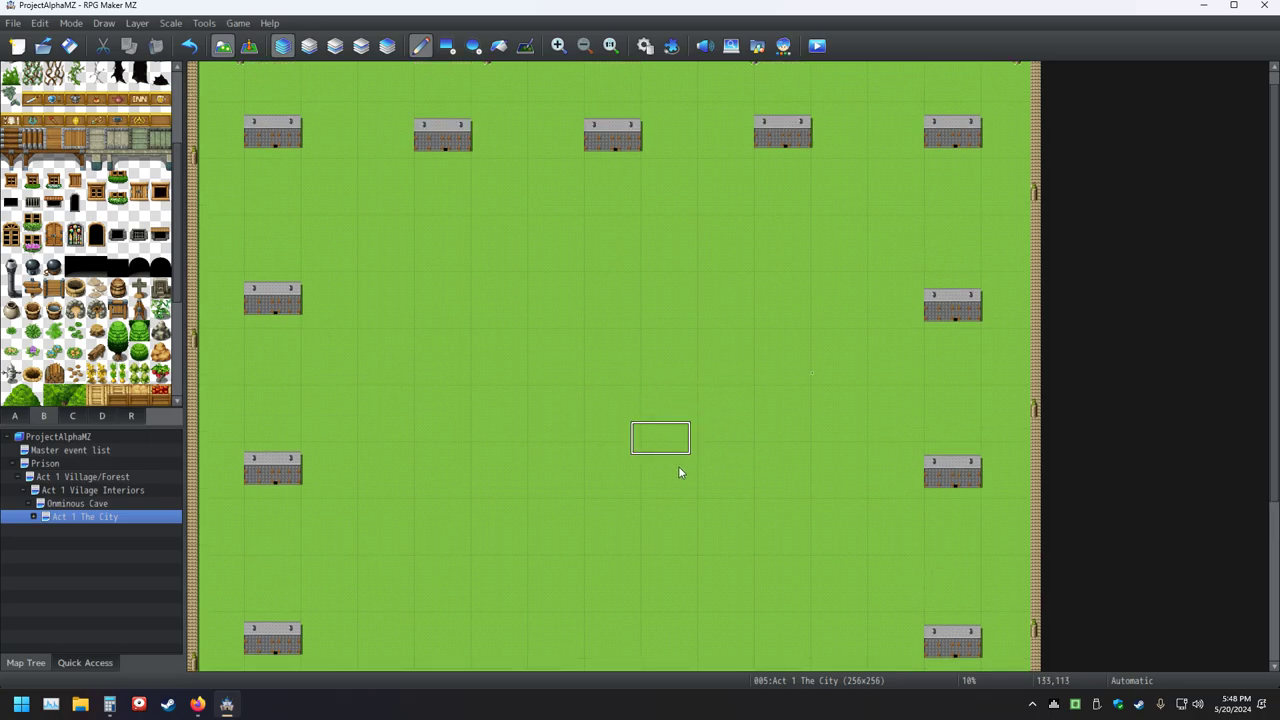
{"action": "scroll", "coordinate": [650, 445], "scroll_direction": "up", "scroll_amount": 1}
{"action": "scroll", "coordinate": [634, 420], "scroll_direction": "down", "scroll_amount": 8}
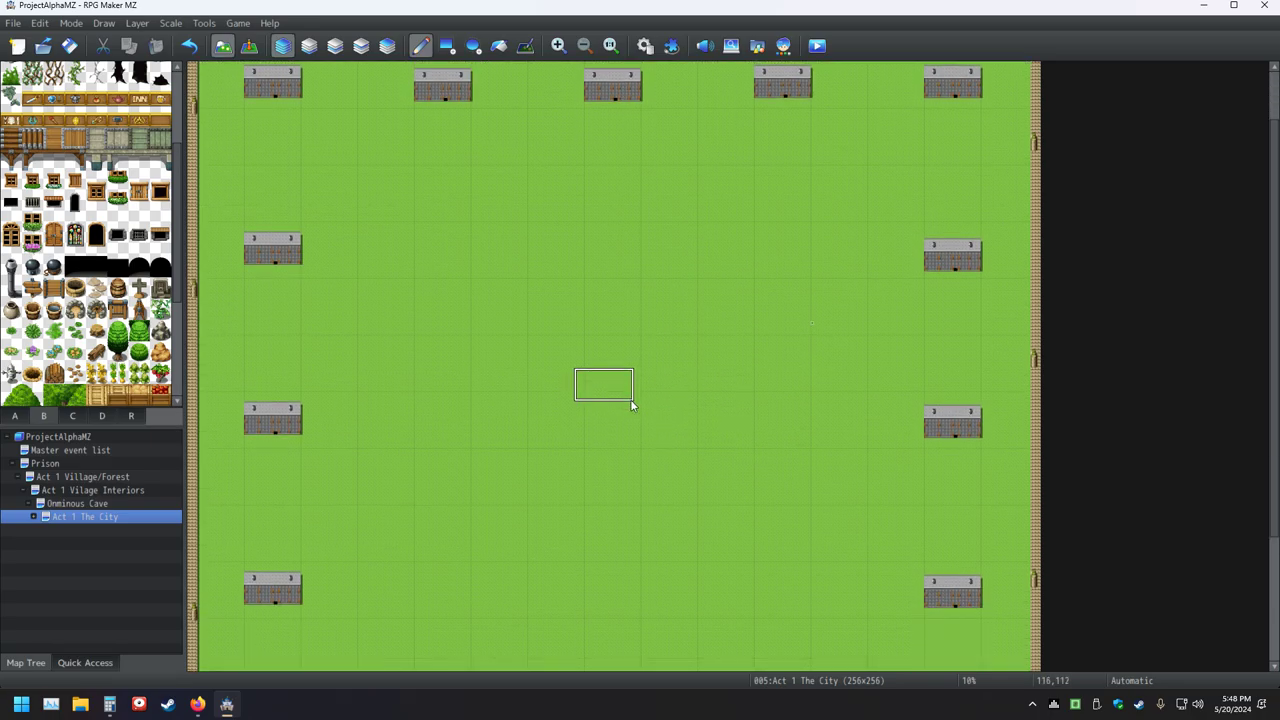
{"action": "scroll", "coordinate": [660, 394], "scroll_direction": "up", "scroll_amount": 2}
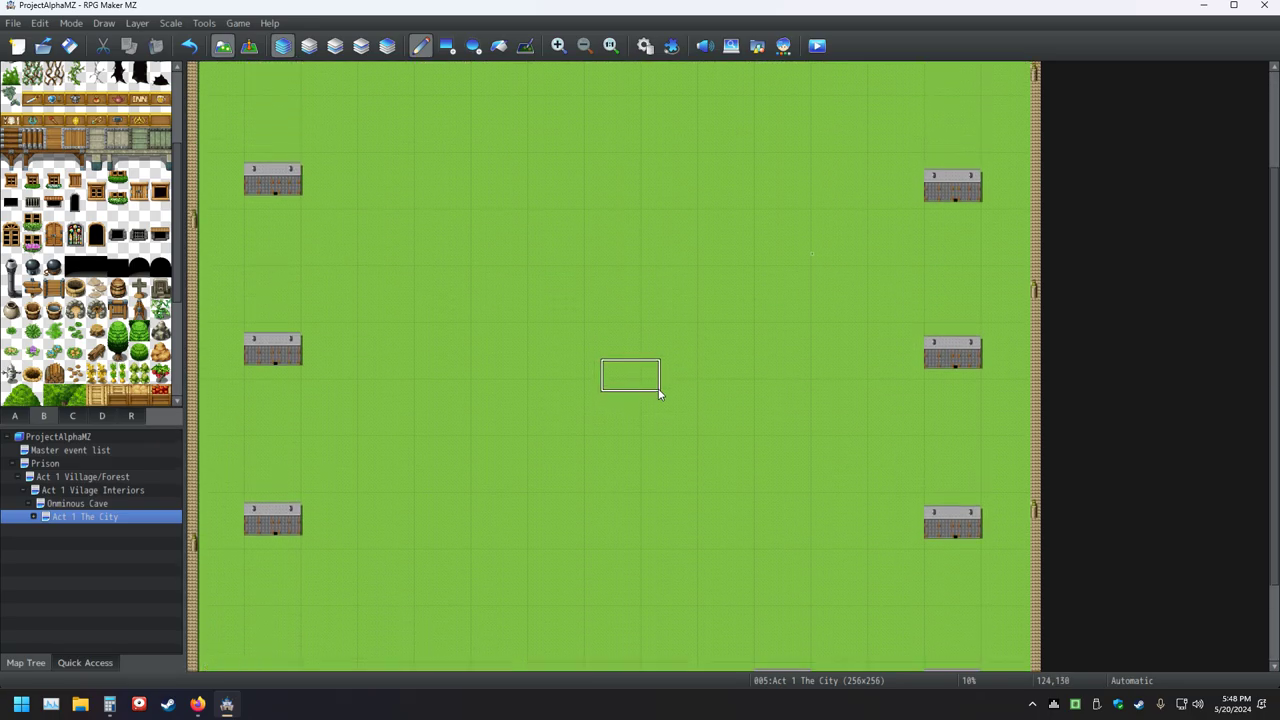
{"action": "scroll", "coordinate": [651, 394], "scroll_direction": "down", "scroll_amount": 3}
{"action": "scroll", "coordinate": [641, 397], "scroll_direction": "up", "scroll_amount": 1}
{"action": "scroll", "coordinate": [640, 393], "scroll_direction": "up", "scroll_amount": 4}
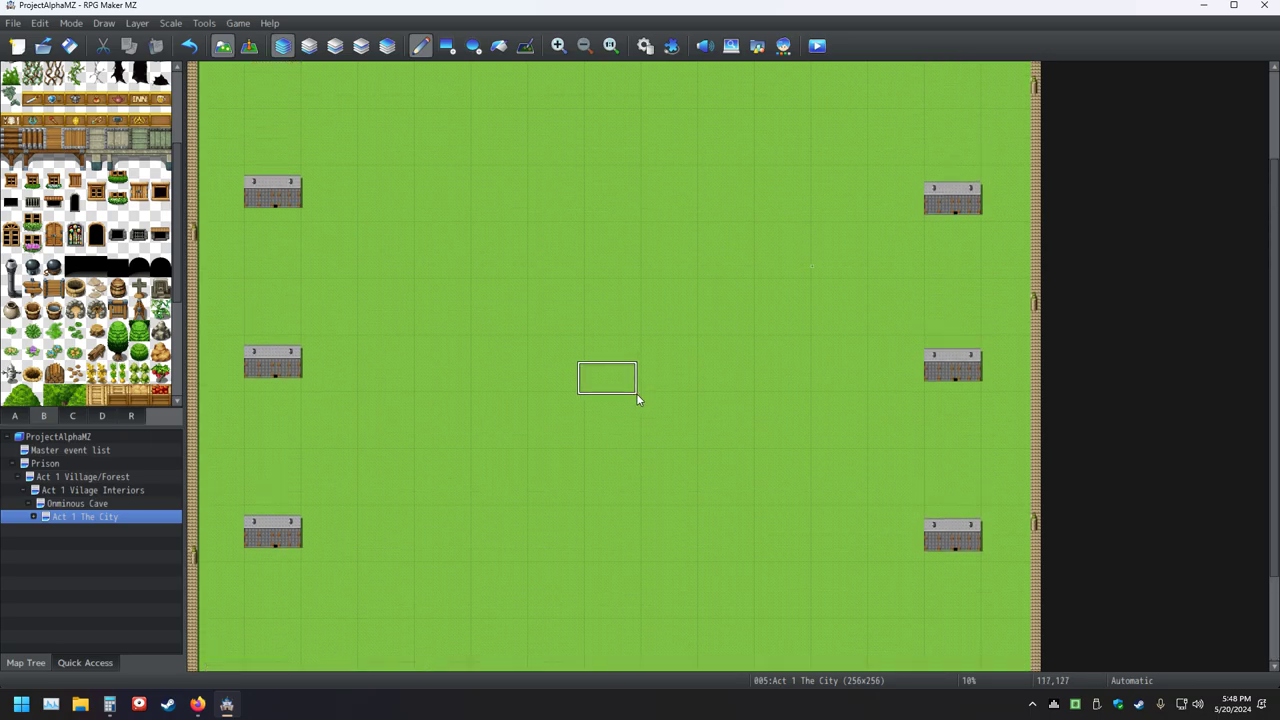
{"action": "scroll", "coordinate": [636, 395], "scroll_direction": "down", "scroll_amount": 3}
{"action": "scroll", "coordinate": [636, 395], "scroll_direction": "down", "scroll_amount": 2}
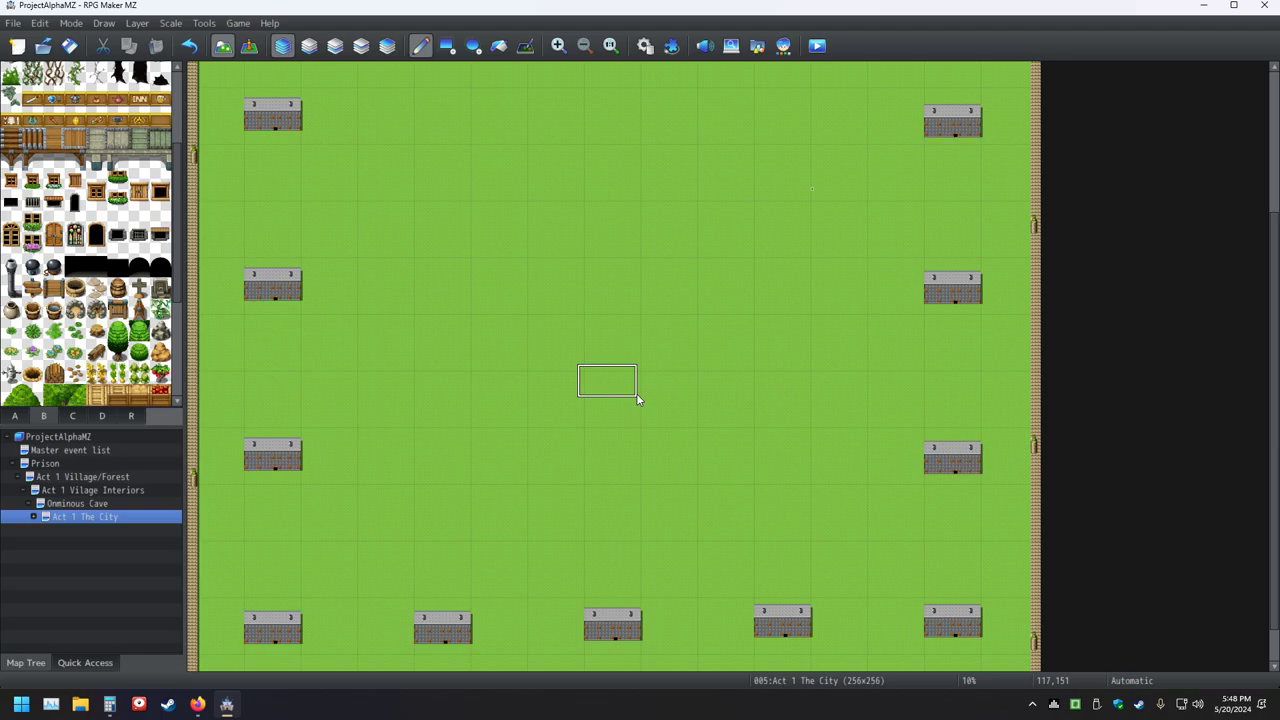
{"action": "scroll", "coordinate": [636, 393], "scroll_direction": "up", "scroll_amount": 6}
{"action": "scroll", "coordinate": [636, 393], "scroll_direction": "down", "scroll_amount": 2}
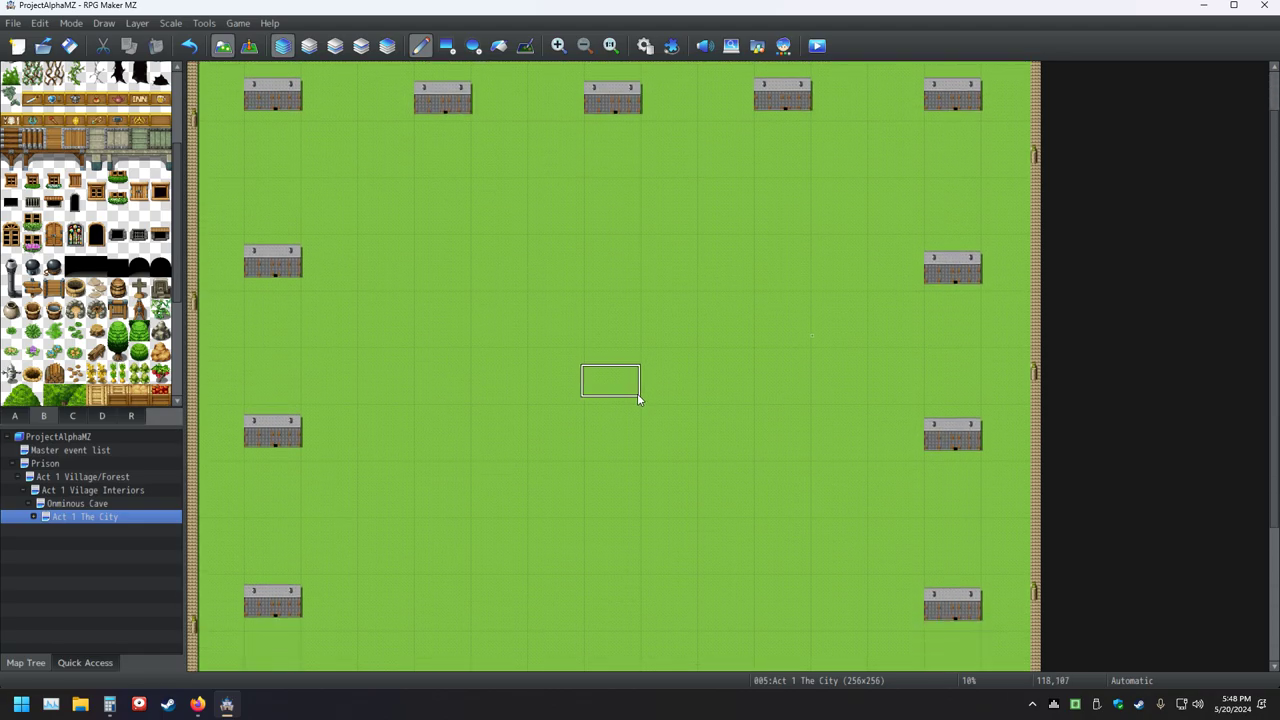
{"action": "scroll", "coordinate": [637, 395], "scroll_direction": "down", "scroll_amount": 1}
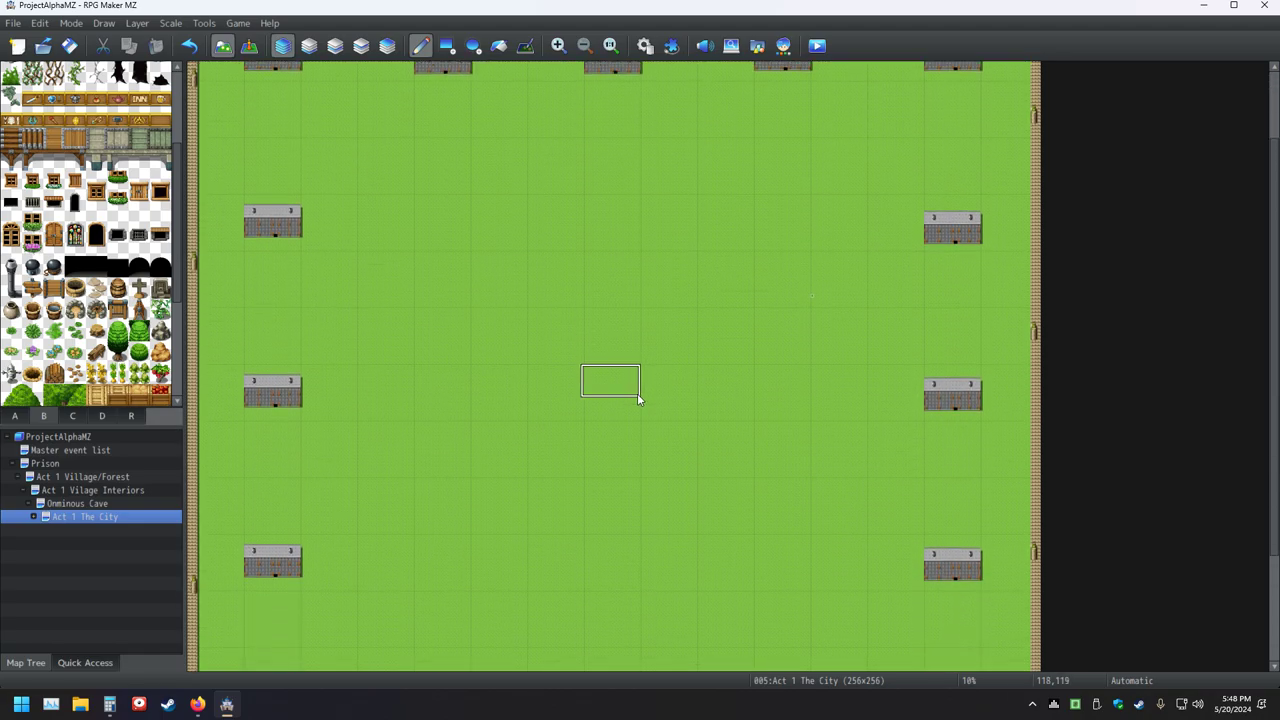
- Examine the building layout of the Act 1 Village/Forest map and compare it with the Act 1 The City map
{"action": "left_click", "coordinate": [87, 477]}
{"action": "scroll", "coordinate": [547, 390], "scroll_direction": "down", "scroll_amount": 7}
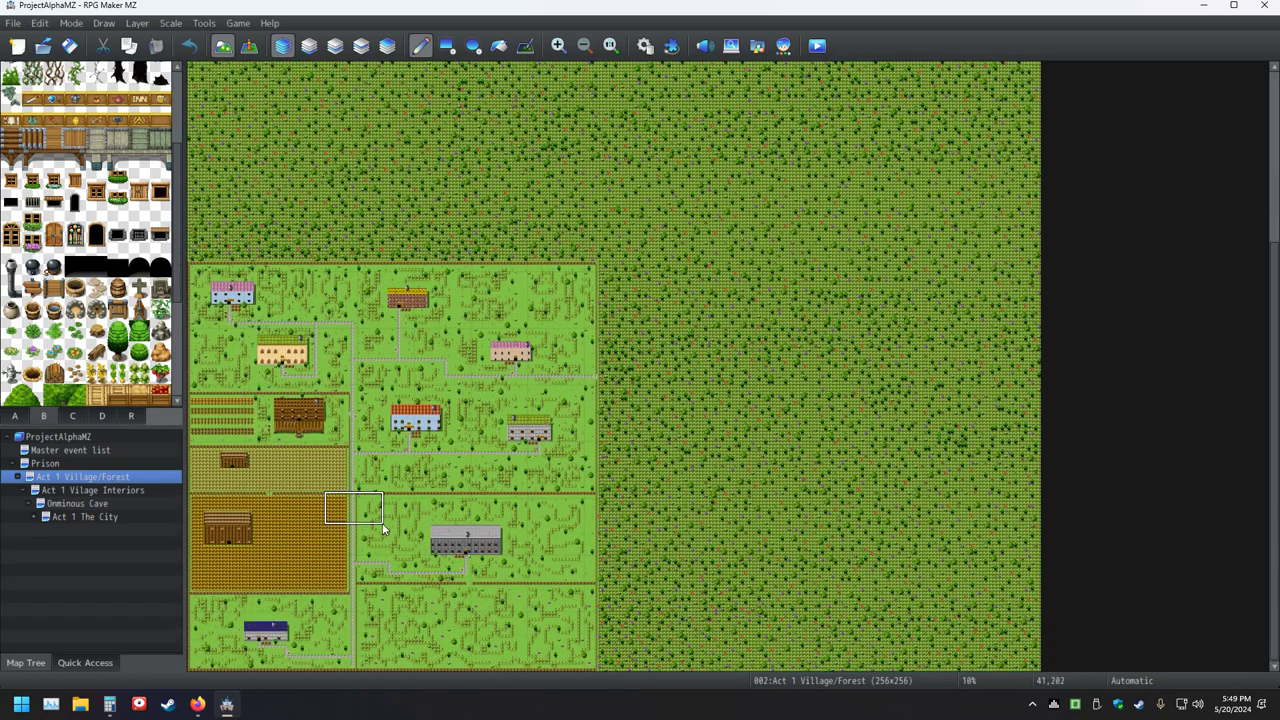
{"action": "left_click", "coordinate": [98, 519]}
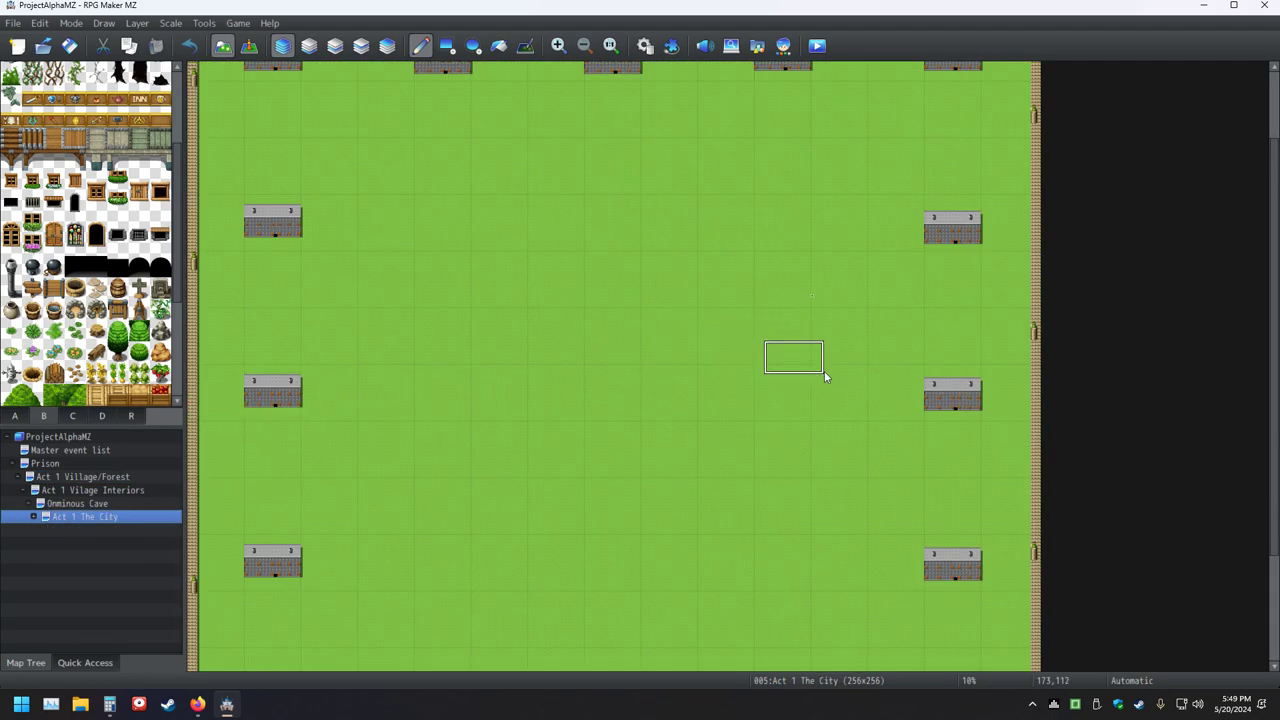
{"action": "scroll", "coordinate": [790, 368], "scroll_direction": "up", "scroll_amount": 1}
{"action": "scroll", "coordinate": [700, 388], "scroll_direction": "down", "scroll_amount": 5}
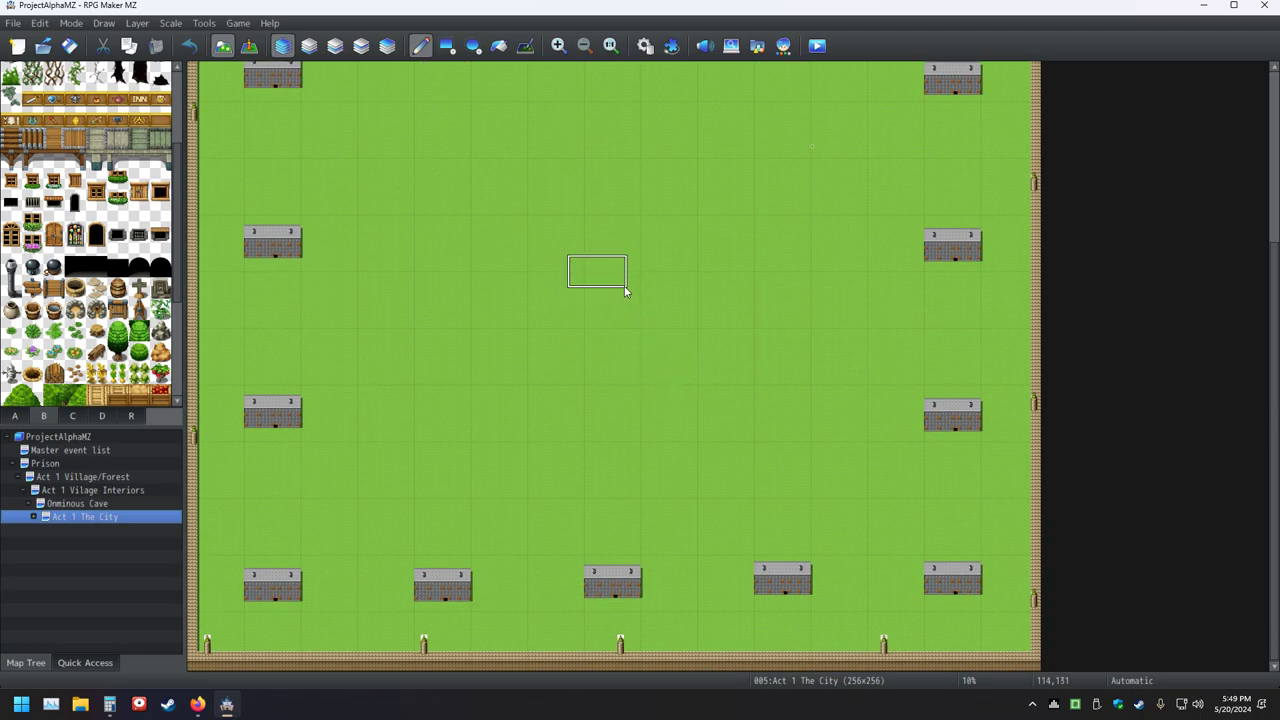
{"action": "scroll", "coordinate": [626, 288], "scroll_direction": "up", "scroll_amount": 5}
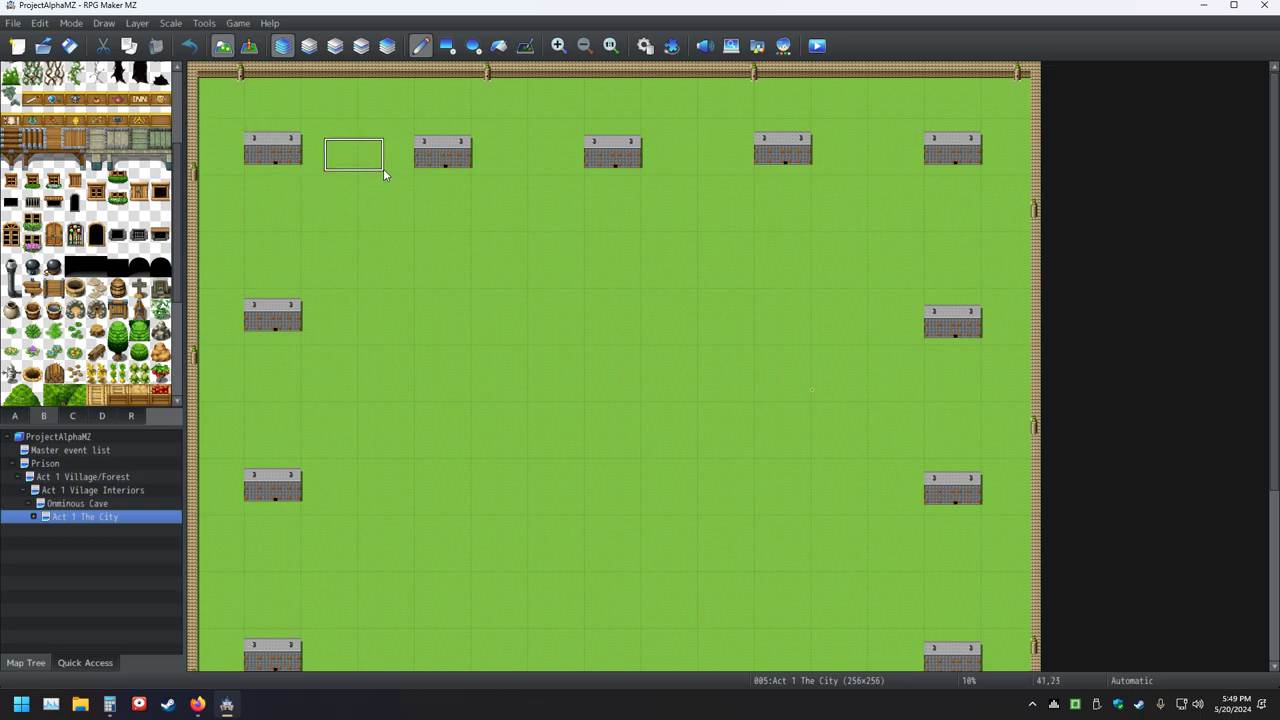
- Clear every building inside the city walls back to plain grass using the Rectangle tool
{"action": "left_click", "coordinate": [447, 45]}
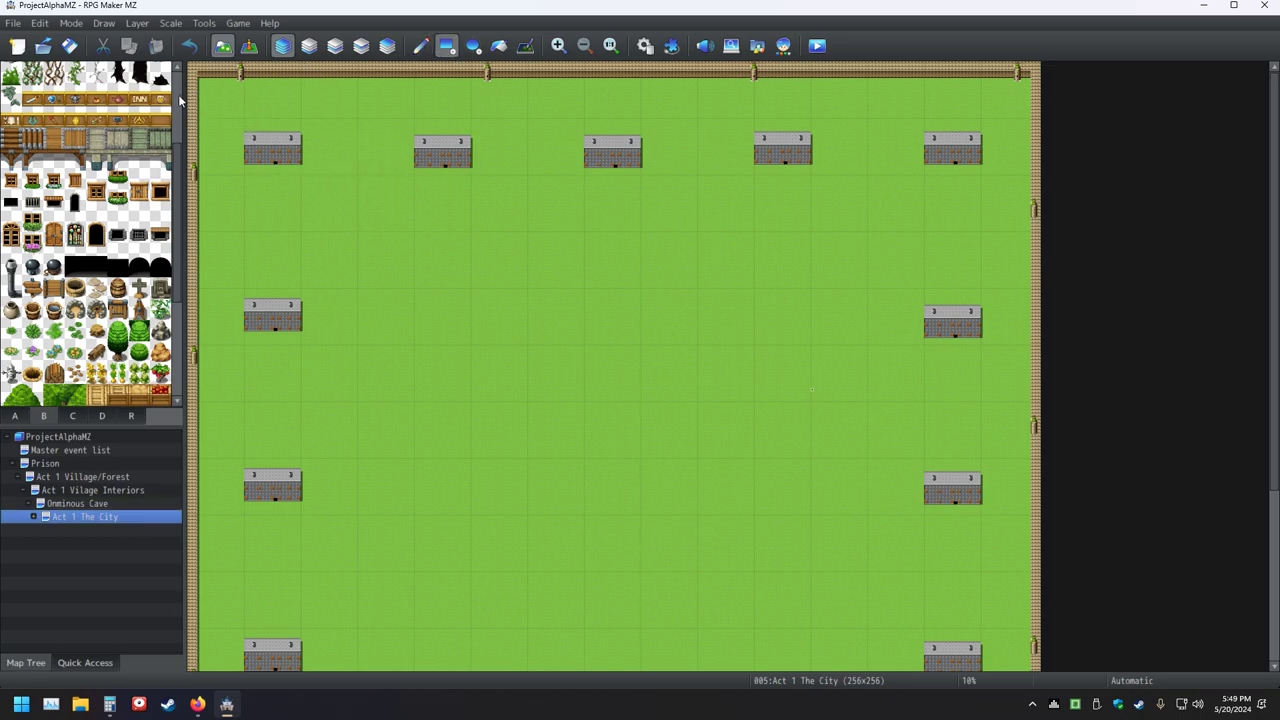
{"action": "mouse_move", "coordinate": [214, 92]}
{"action": "left_mouse_down"}
{"action": "mouse_move", "coordinate": [300, 160]}
{"action": "mouse_move", "coordinate": [570, 258]}
{"action": "mouse_move", "coordinate": [921, 301]}
{"action": "mouse_move", "coordinate": [971, 396]}
{"action": "mouse_move", "coordinate": [1000, 548]}
{"action": "mouse_move", "coordinate": [1006, 678]}
{"action": "mouse_move", "coordinate": [994, 668]}
{"action": "left_mouse_up"}
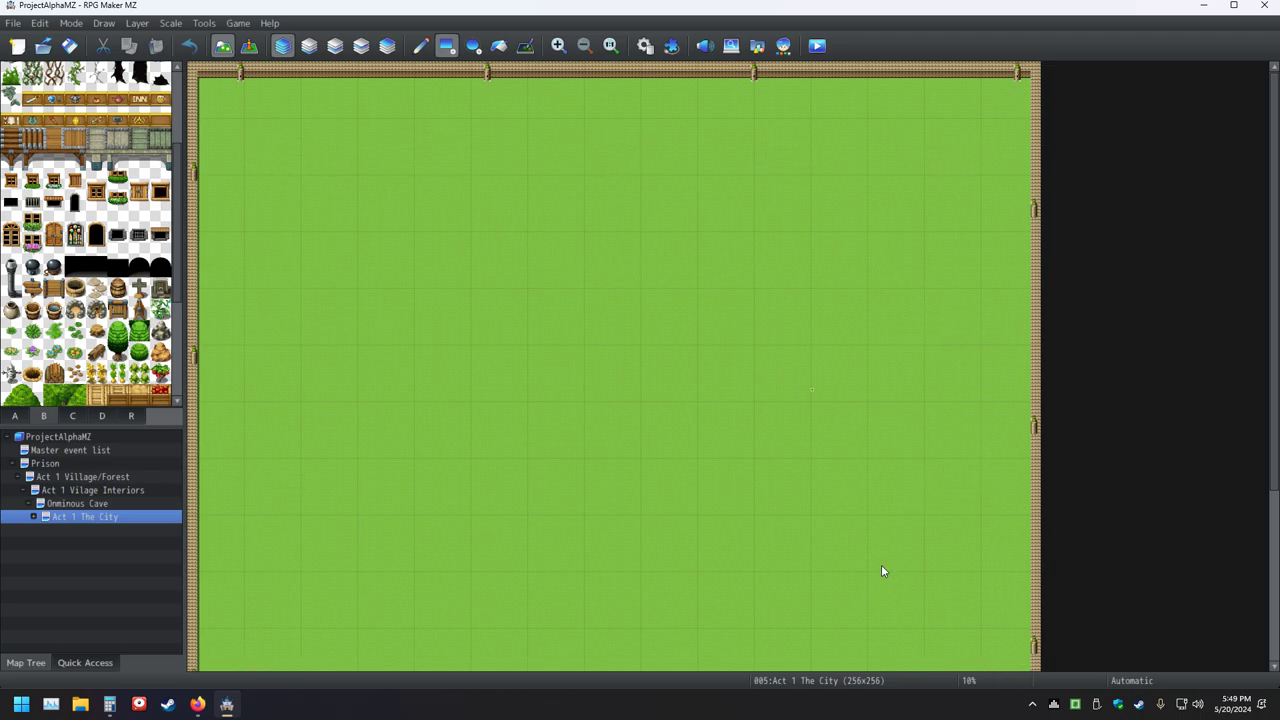
{"action": "scroll", "coordinate": [881, 571], "scroll_direction": "down", "scroll_amount": 3}
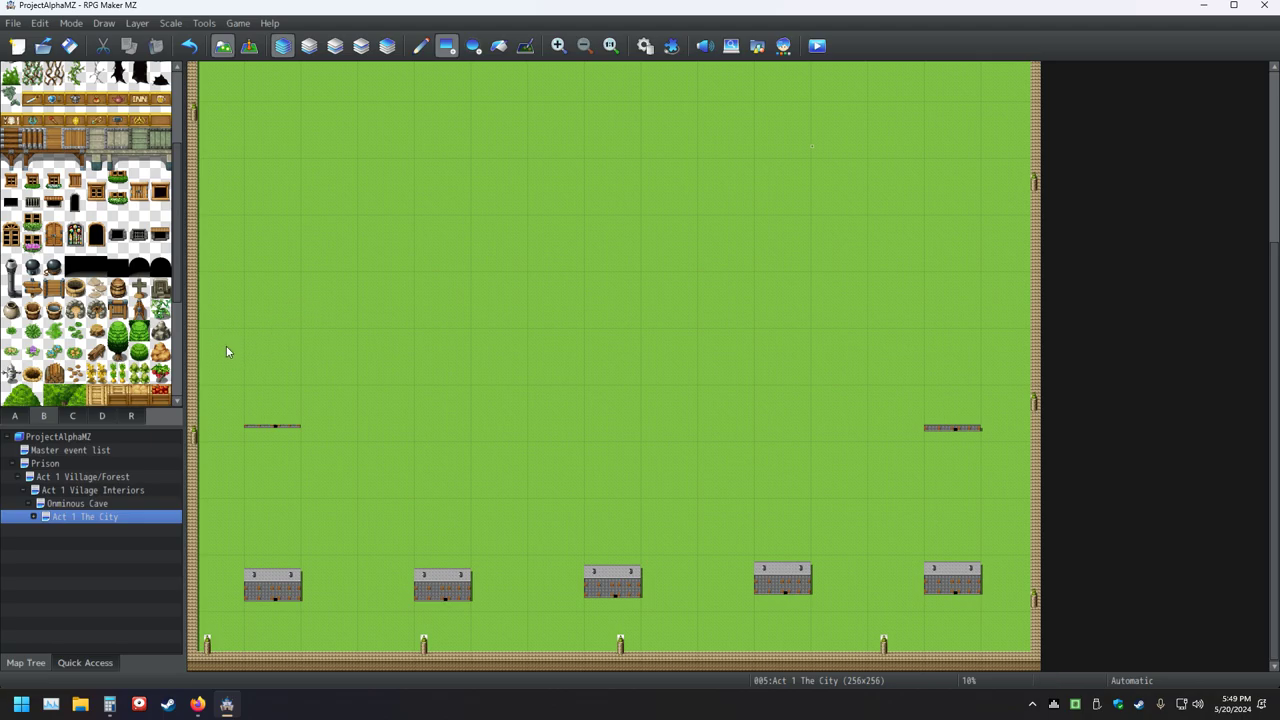
{"action": "left_click_drag", "start_coordinate": [226, 350], "coordinate": [1017, 608]}
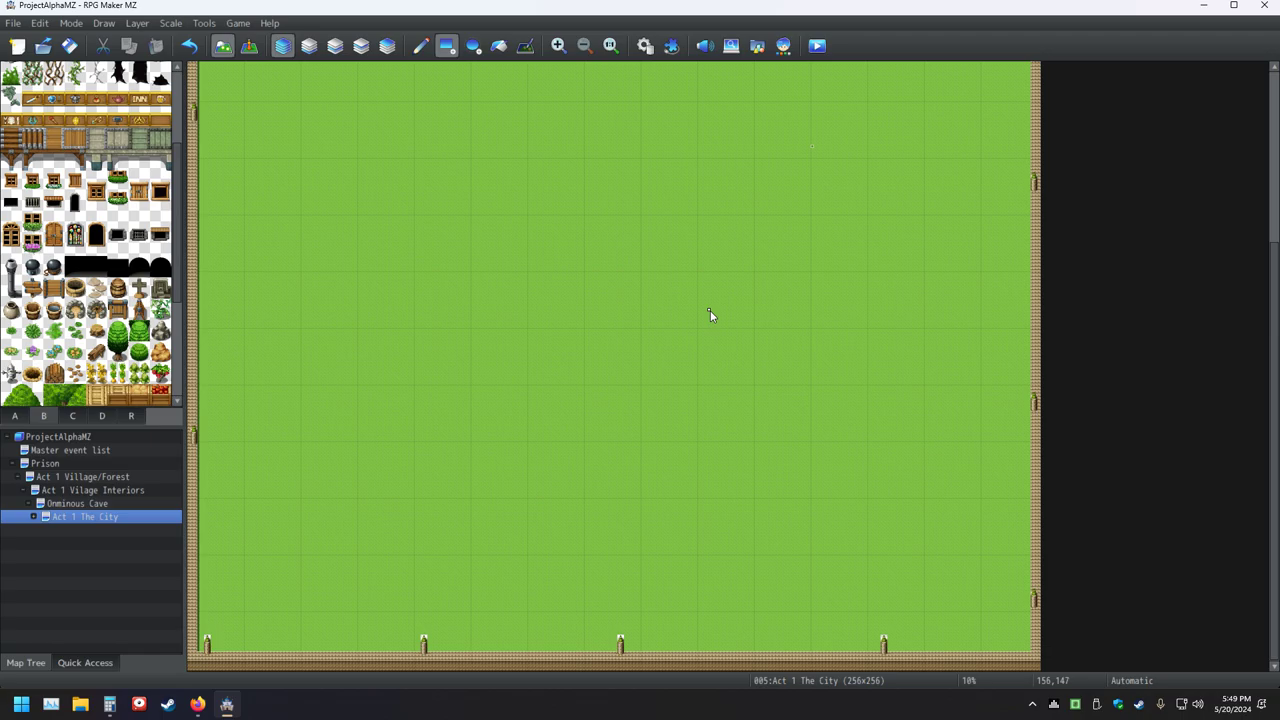
- Draw a dark grey brick wall about 17 tiles wide and 6 tiles high directly above the leftover brown marker tile
{"action": "scroll", "coordinate": [859, 259], "scroll_direction": "up", "scroll_amount": 1, "text": "ctrl"}
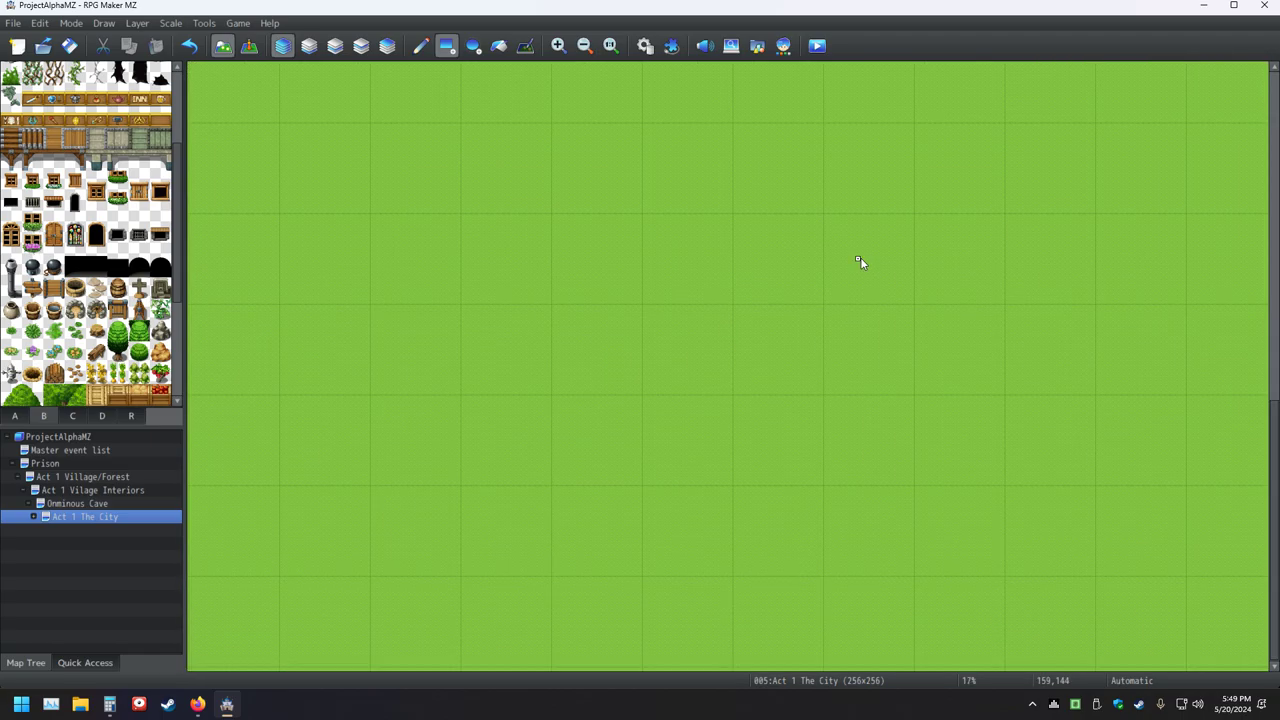
{"action": "scroll", "coordinate": [859, 259], "scroll_direction": "up", "scroll_amount": 1, "text": "ctrl"}
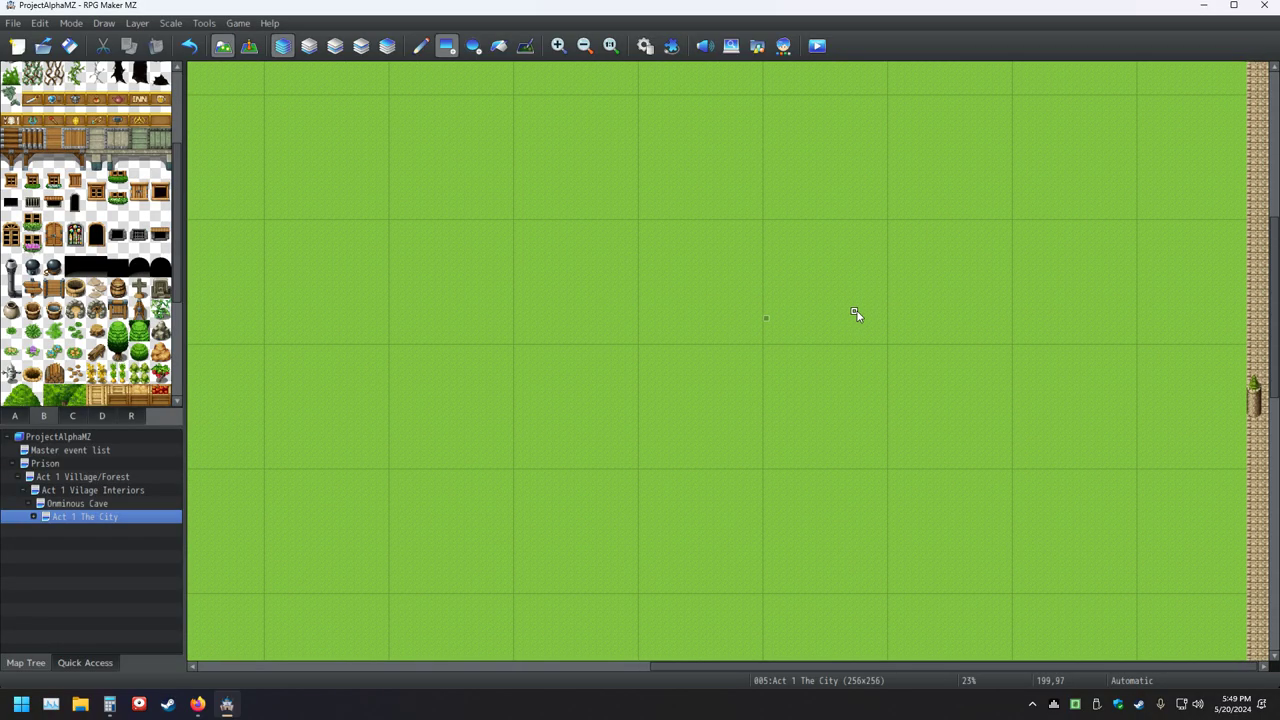
{"action": "scroll", "coordinate": [856, 310], "scroll_direction": "up", "scroll_amount": 1, "text": "ctrl"}
{"action": "middle_click_drag", "start_coordinate": [860, 292], "coordinate": [914, 303]}
{"action": "left_click", "coordinate": [13, 418]}
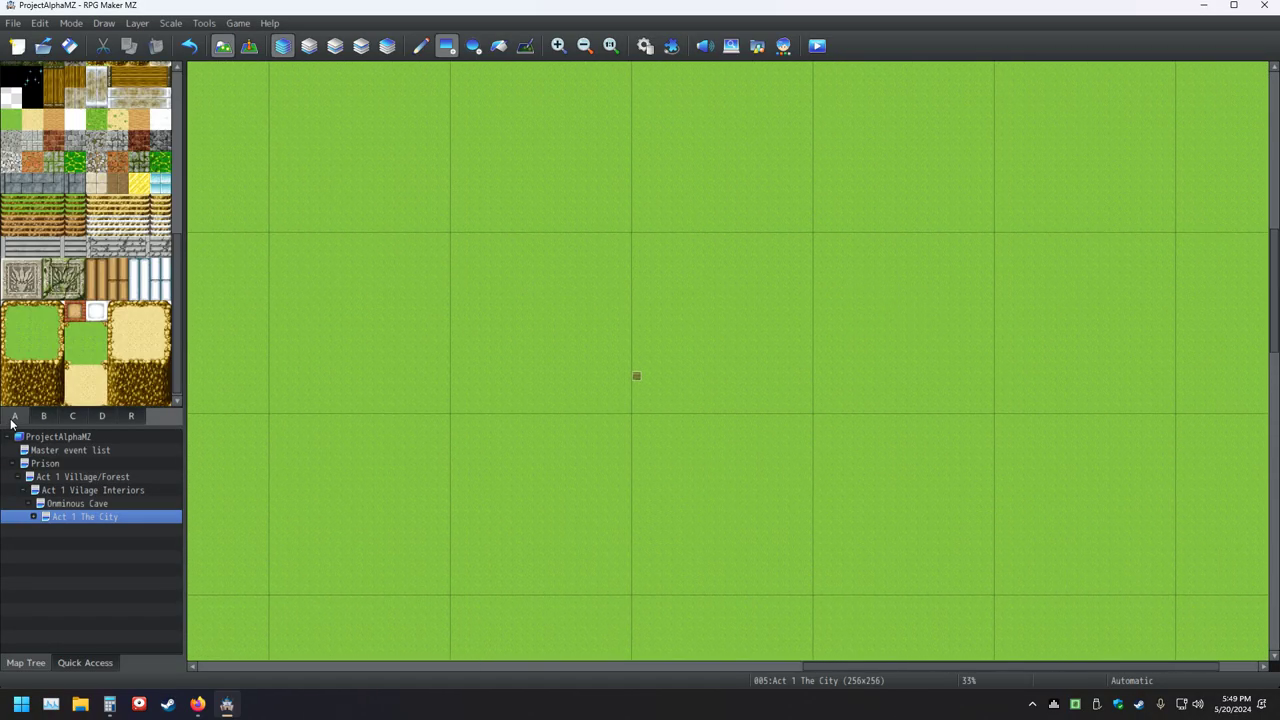
{"action": "scroll", "coordinate": [30, 364], "scroll_direction": "up", "scroll_amount": 6}
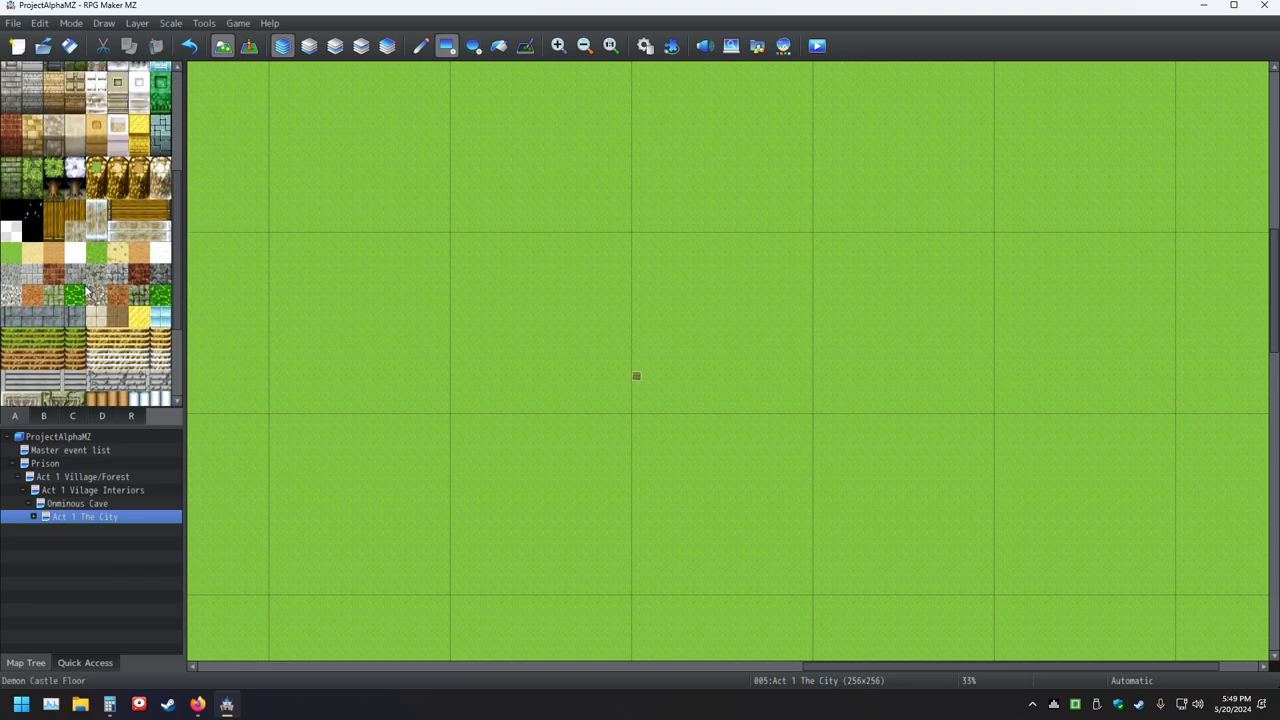
{"action": "left_click", "coordinate": [54, 233]}
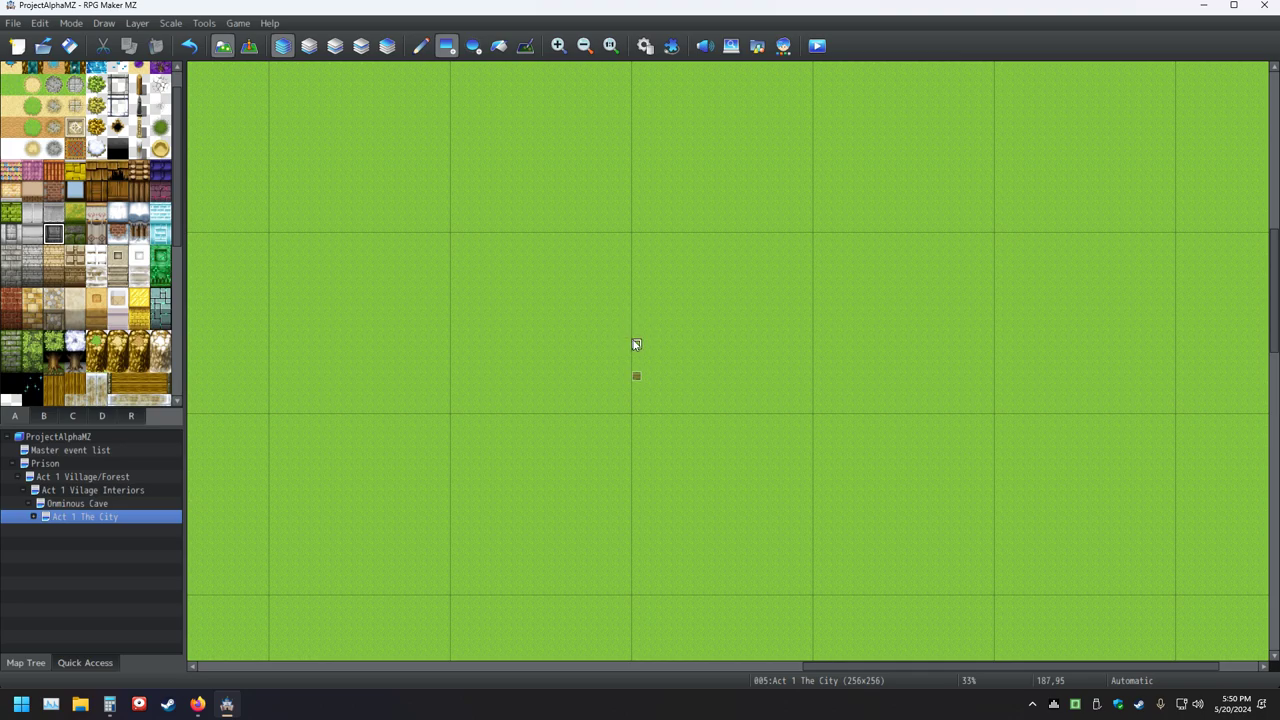
{"action": "mouse_move", "coordinate": [637, 340]}
{"action": "left_mouse_down"}
{"action": "mouse_move", "coordinate": [808, 344]}
{"action": "mouse_move", "coordinate": [808, 310]}
{"action": "mouse_move", "coordinate": [811, 359]}
{"action": "mouse_move", "coordinate": [797, 334]}
{"action": "mouse_move", "coordinate": [674, 316]}
{"action": "left_mouse_up"}
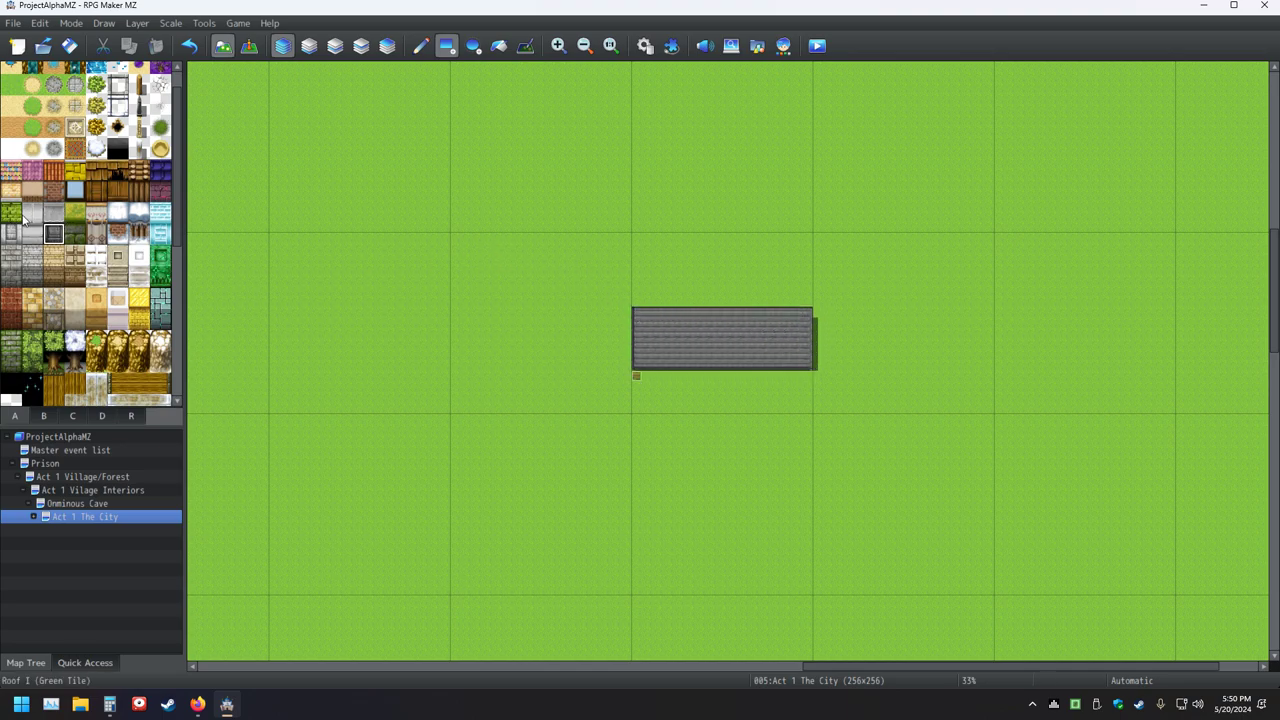
- Add a light grey roof about 4 tiles high across the full width of the new dark grey wall
{"action": "left_click", "coordinate": [74, 214]}
{"action": "left_click", "coordinate": [53, 213]}
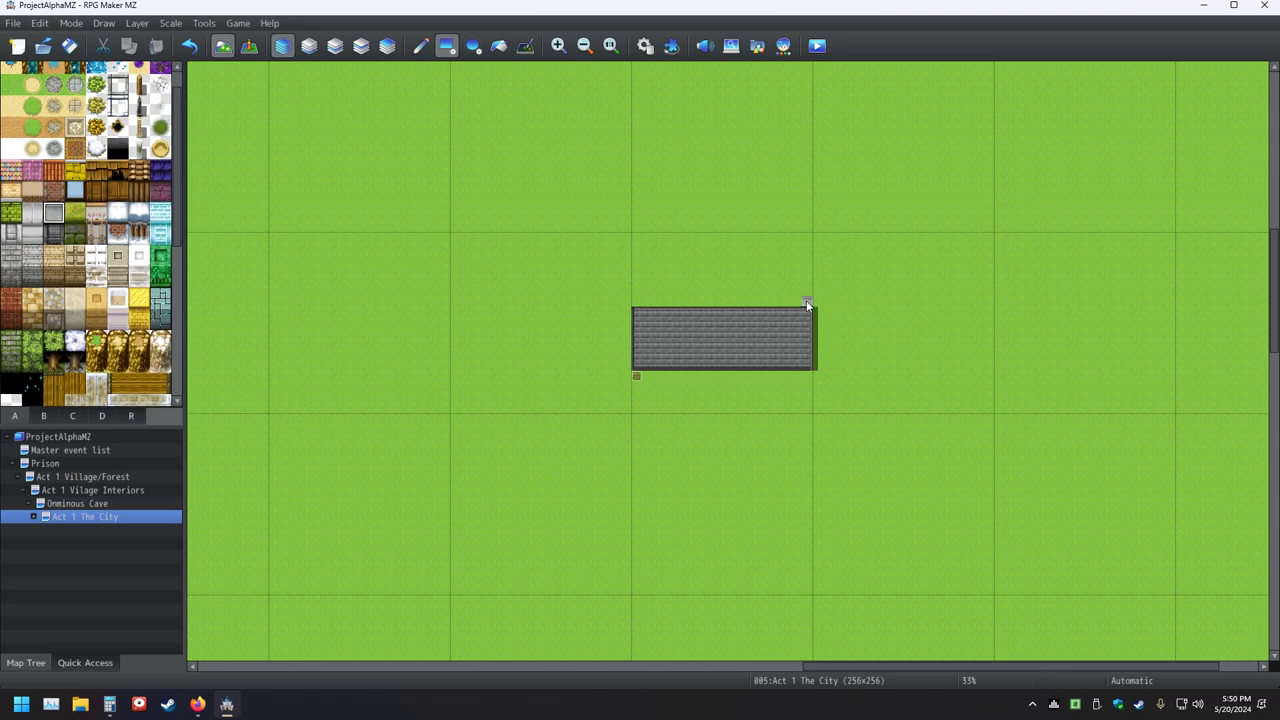
{"action": "left_click_drag", "start_coordinate": [758, 288], "coordinate": [634, 274]}
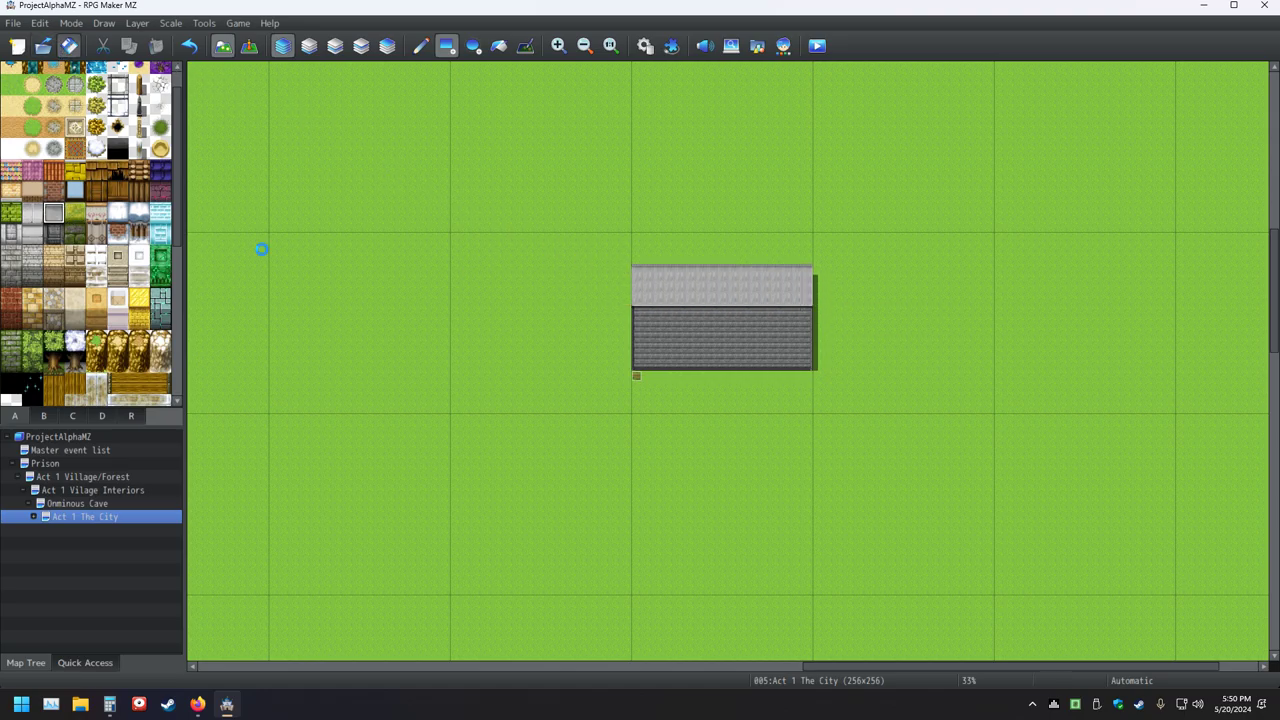
- View the Onminous Cave map and return to the Act 1 The City map
{"action": "left_click", "coordinate": [109, 503]}
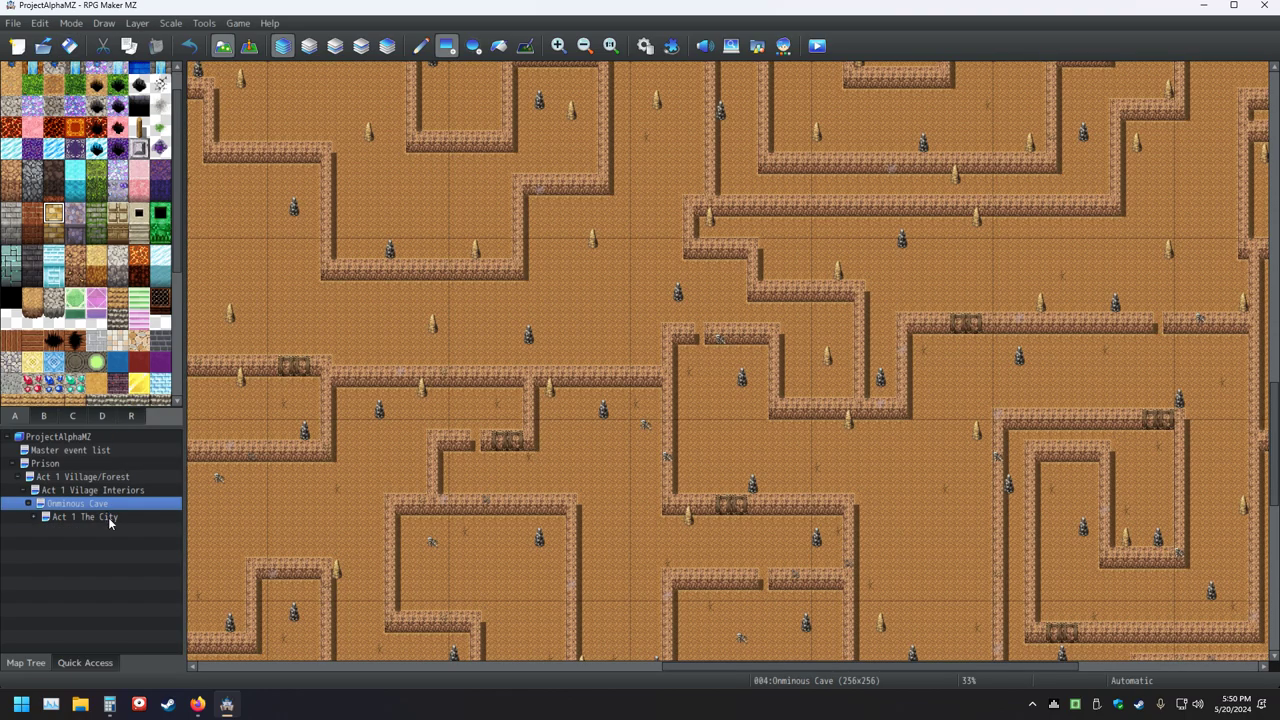
{"action": "left_click", "coordinate": [109, 516]}
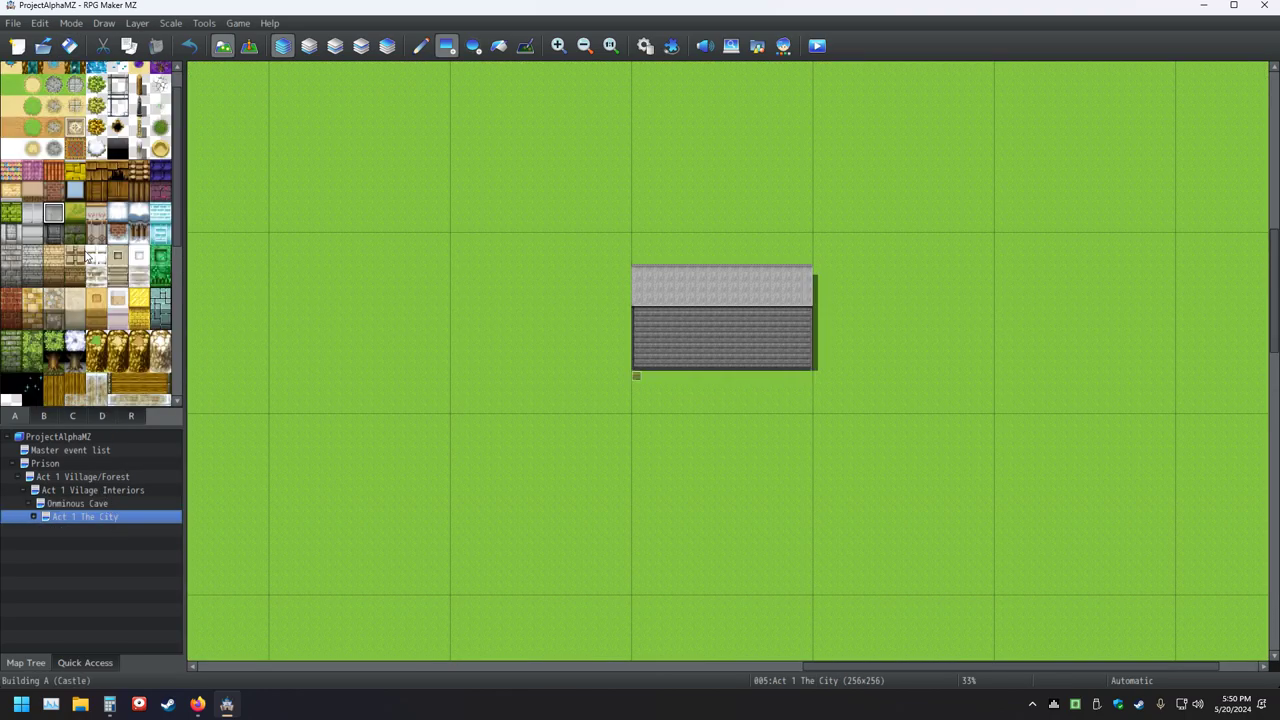
{"action": "scroll", "coordinate": [88, 256], "scroll_direction": "down", "scroll_amount": 3}
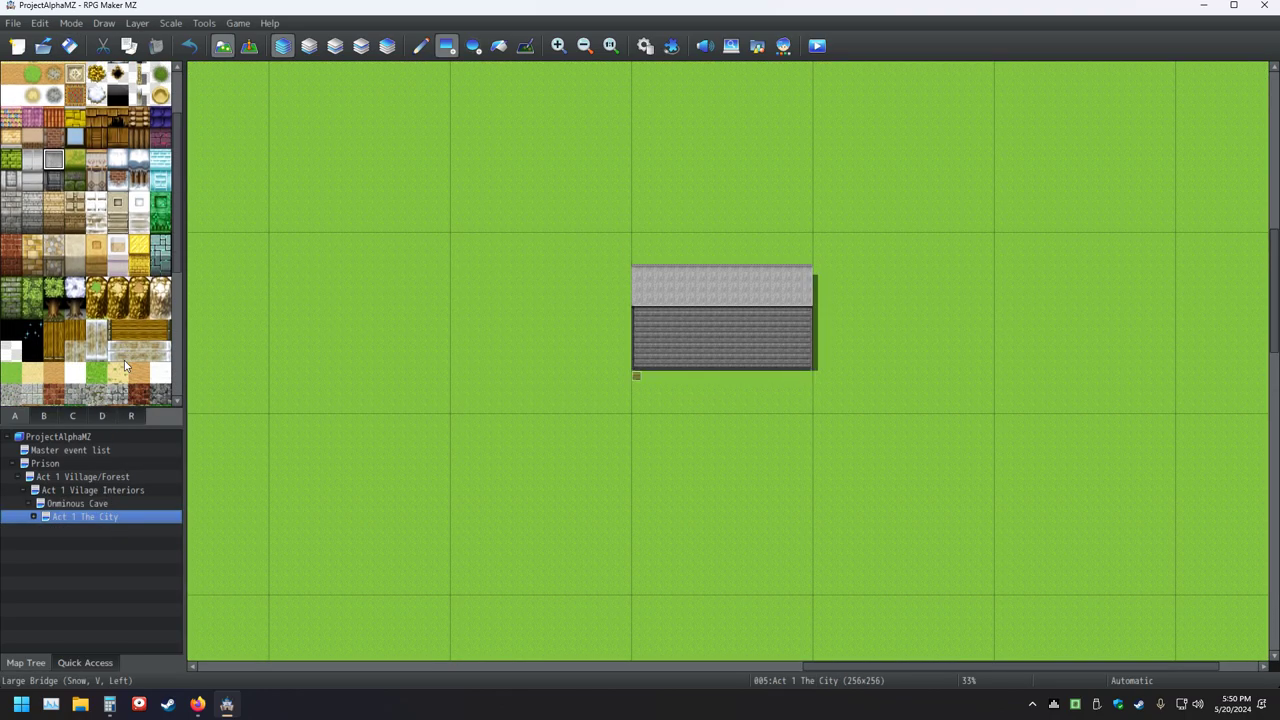
- Place a Chimney near each end of the light grey roof using the Pencil tool
{"action": "left_click", "coordinate": [43, 416]}
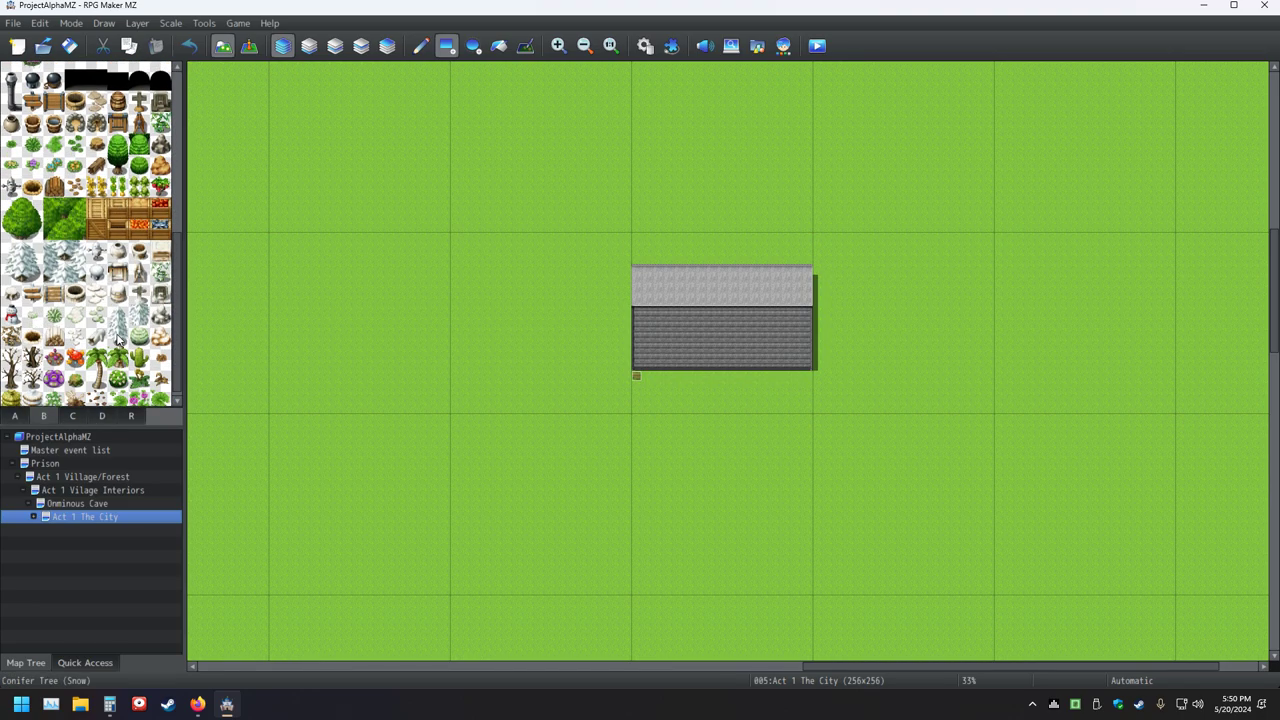
{"action": "left_click", "coordinate": [72, 416]}
{"action": "scroll", "coordinate": [100, 210], "scroll_direction": "down", "scroll_amount": 2}
{"action": "scroll", "coordinate": [100, 210], "scroll_direction": "up", "scroll_amount": 2}
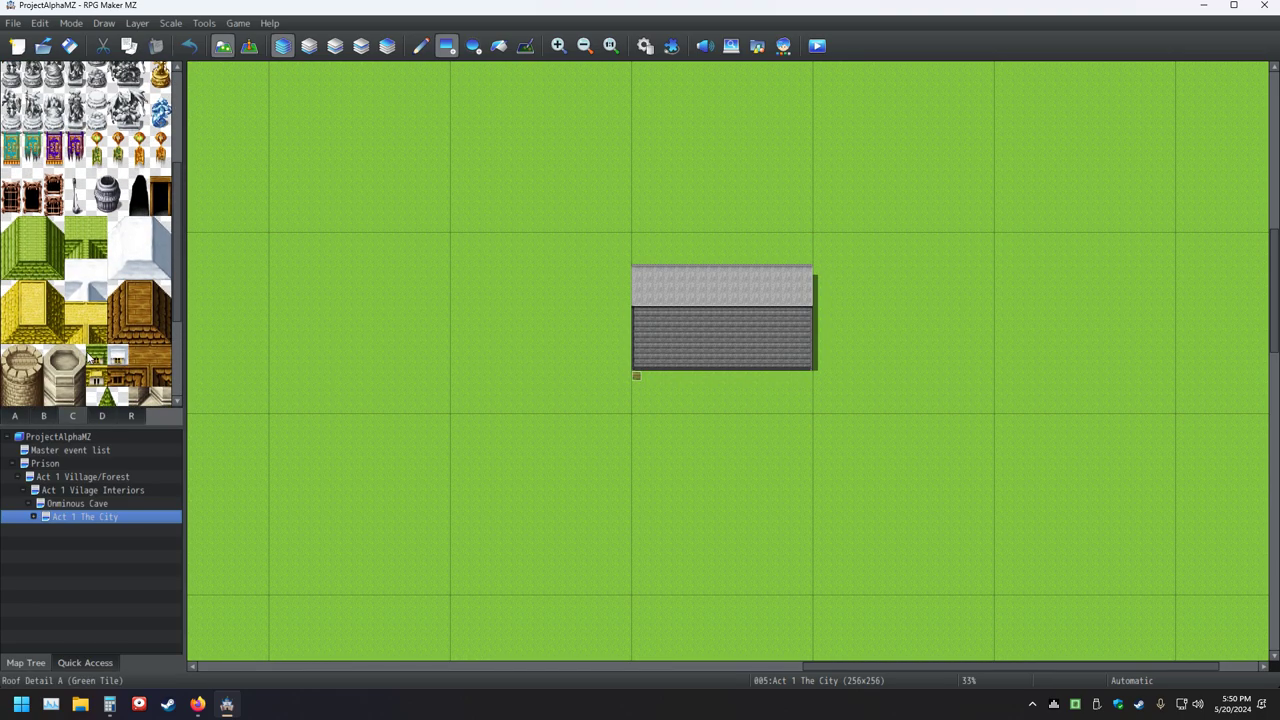
{"action": "left_click", "coordinate": [100, 207]}
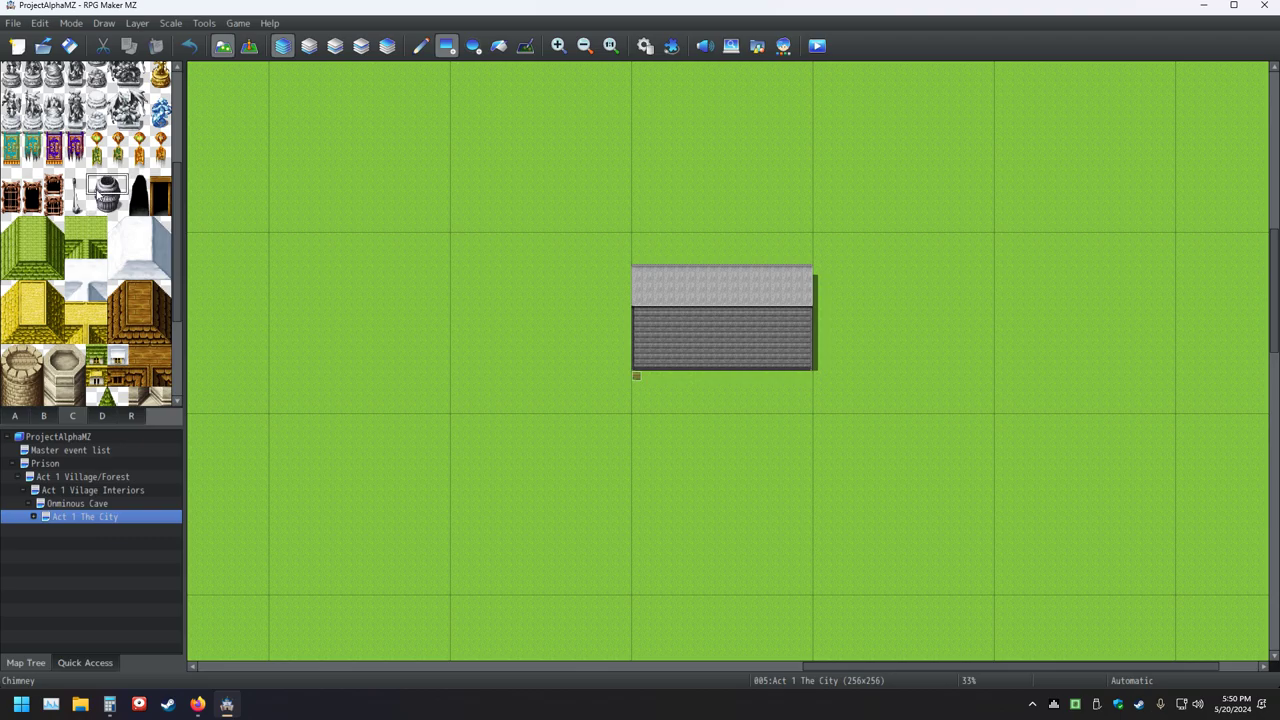
{"action": "left_click", "coordinate": [650, 280]}
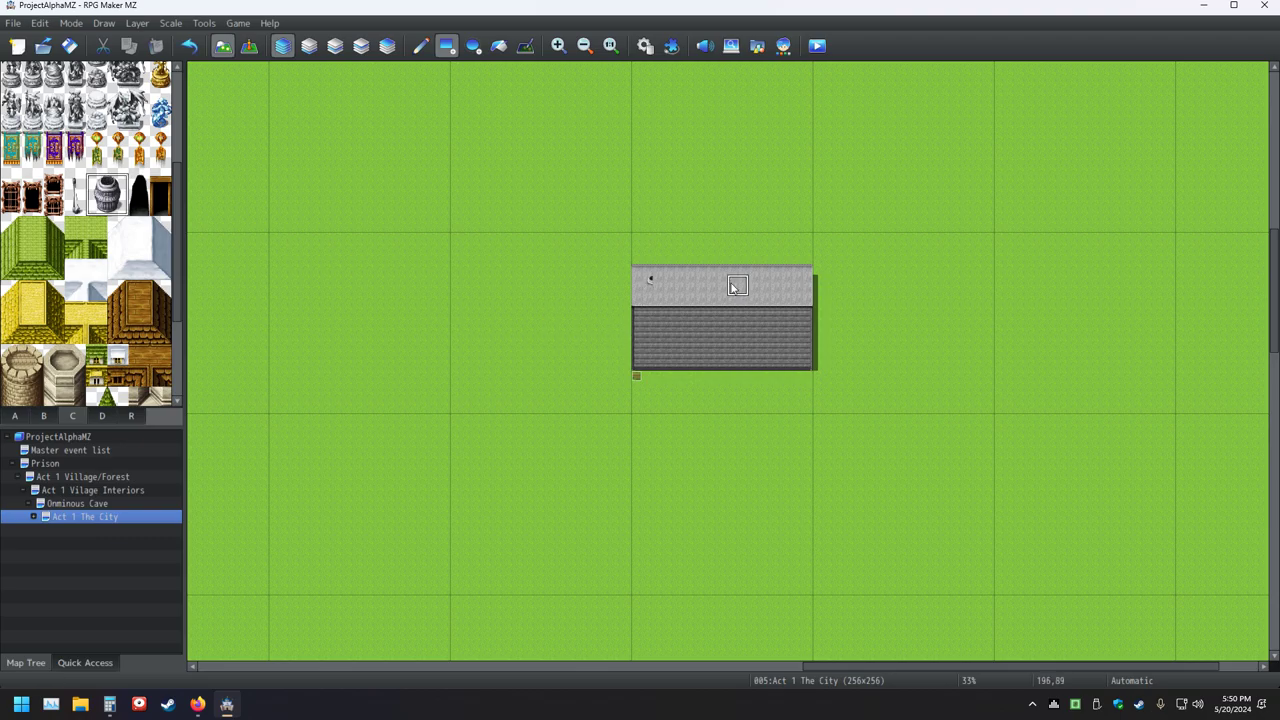
{"action": "left_click", "coordinate": [420, 46]}
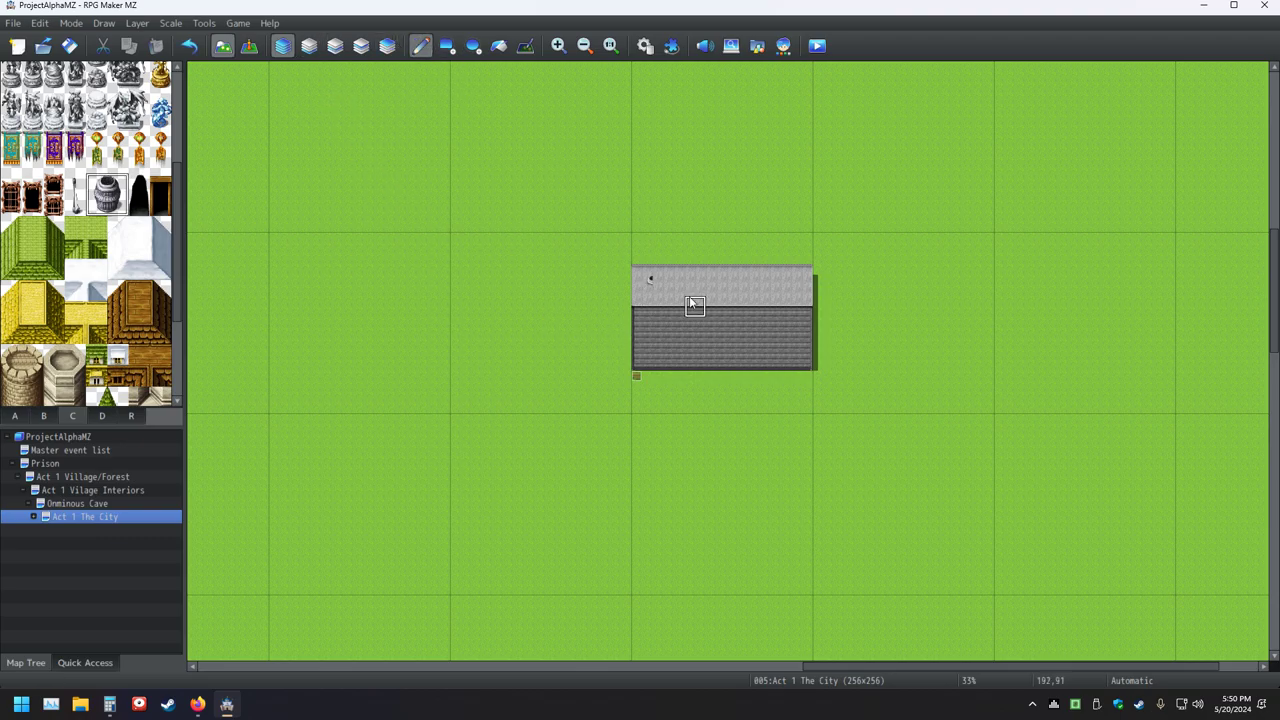
{"action": "left_click", "coordinate": [791, 285]}
{"action": "scroll", "coordinate": [681, 381], "scroll_direction": "up", "scroll_amount": 3, "text": "ctrl"}
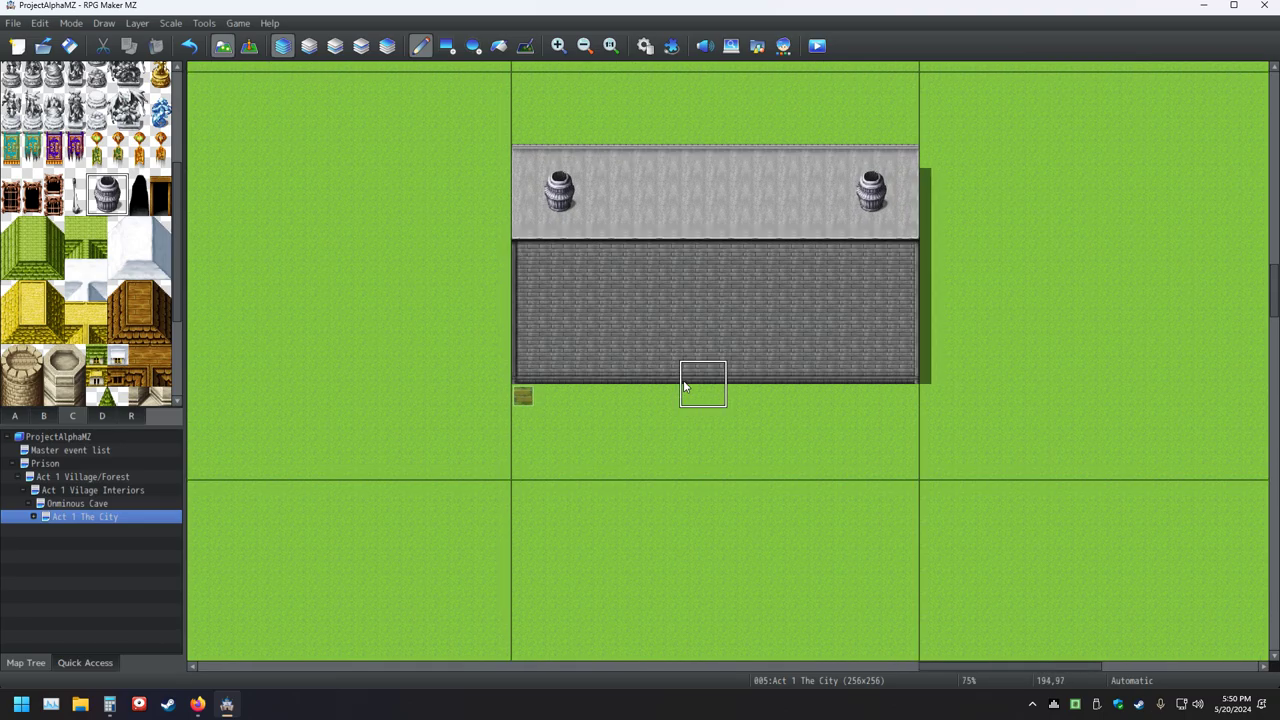
- Save the project and view the Prison map before returning to the Act 1 The City map
{"action": "left_click", "coordinate": [69, 46]}
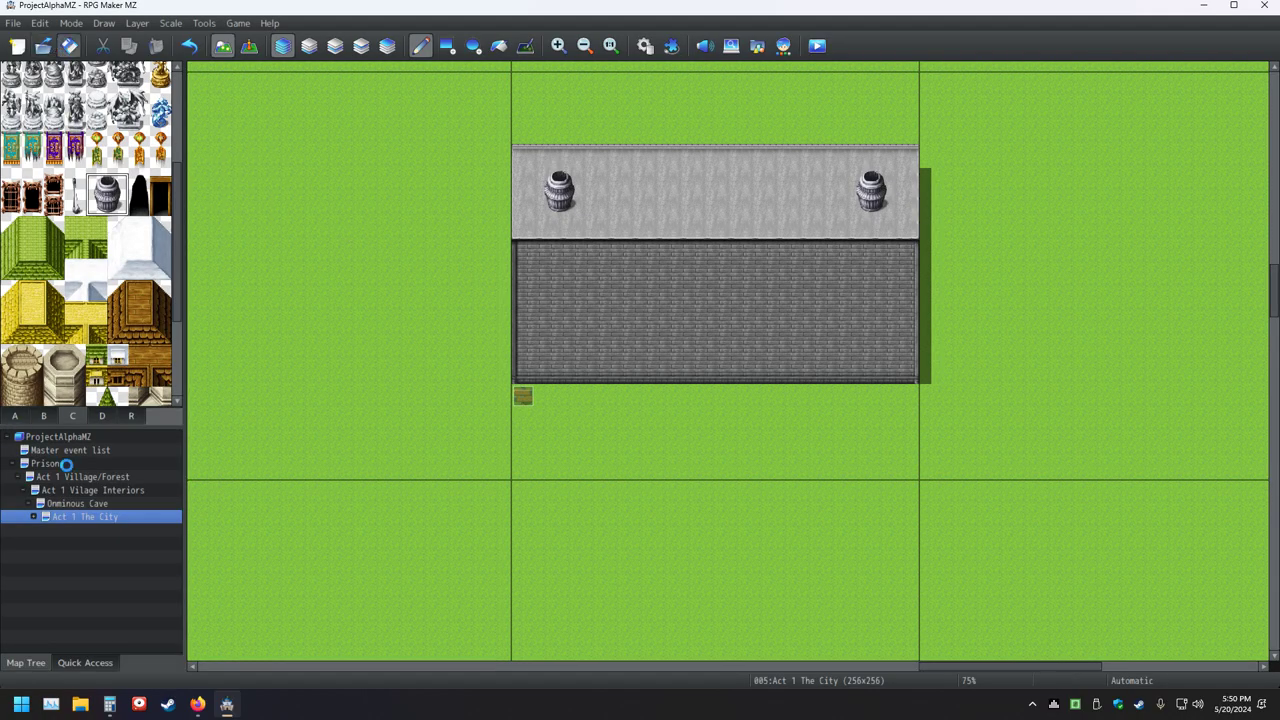
{"action": "left_click", "coordinate": [60, 465]}
{"action": "left_click", "coordinate": [72, 517]}
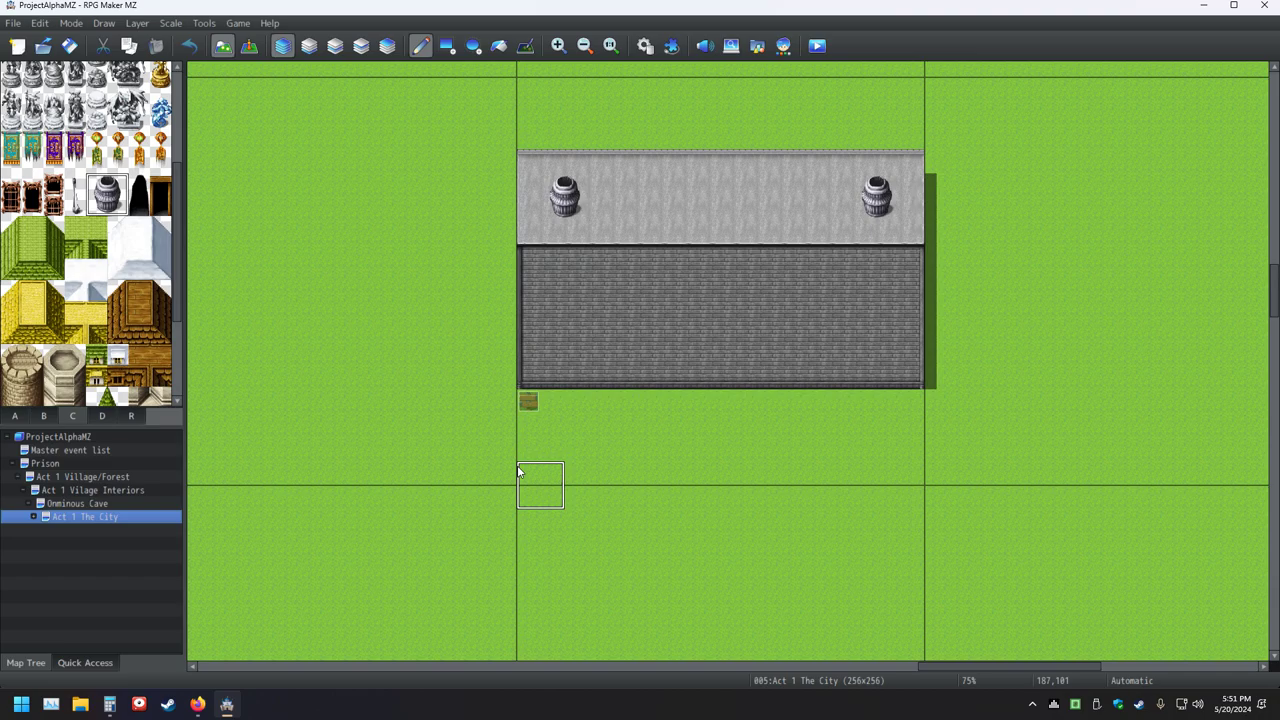
- Place the black Entrance A tile in the dark wall's bottom row, east of centre, and check the Act 1 Village/Forest map
{"action": "scroll", "coordinate": [55, 345], "scroll_direction": "up", "scroll_amount": 4}
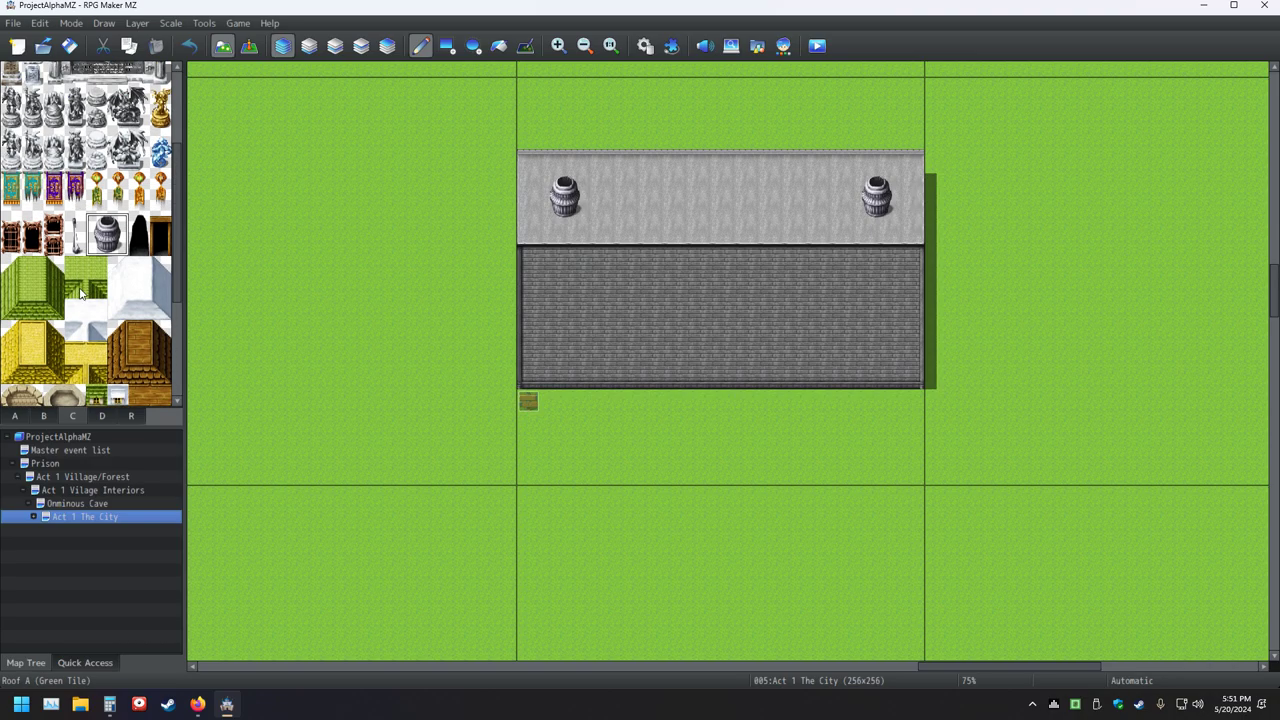
{"action": "left_click", "coordinate": [44, 416]}
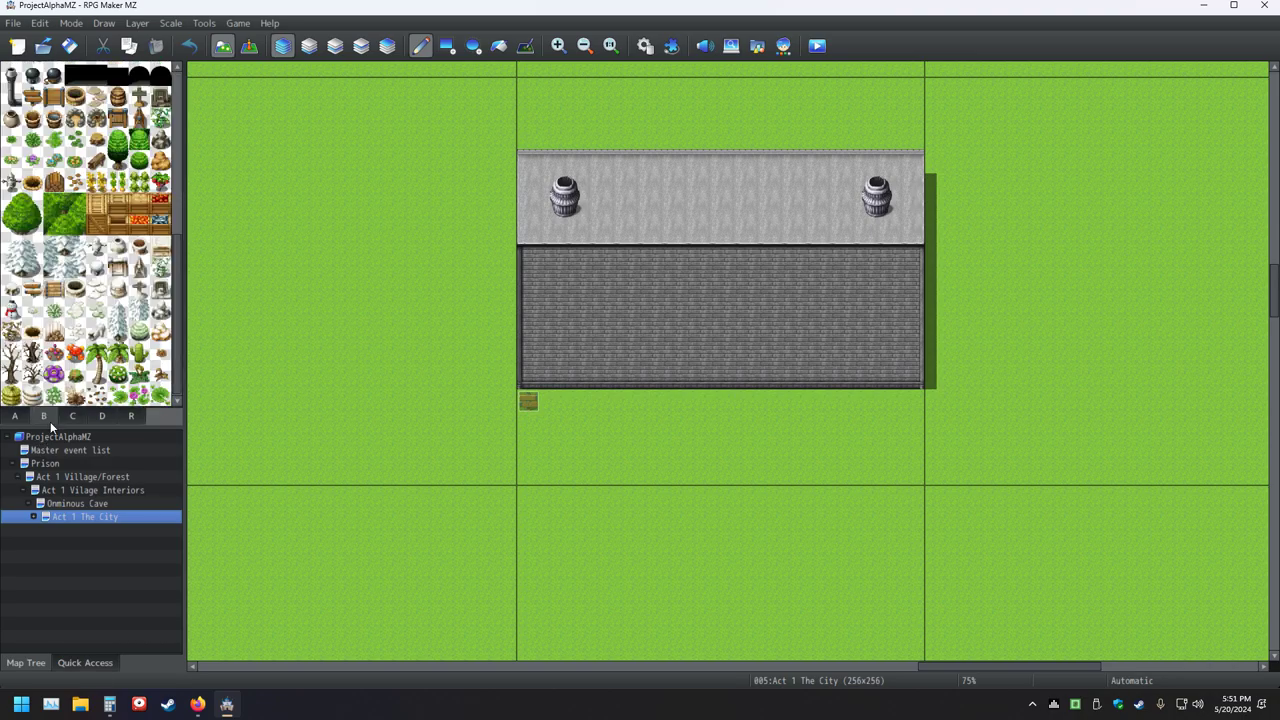
{"action": "scroll", "coordinate": [116, 250], "scroll_direction": "up", "scroll_amount": 2}
{"action": "scroll", "coordinate": [116, 250], "scroll_direction": "up", "scroll_amount": 2}
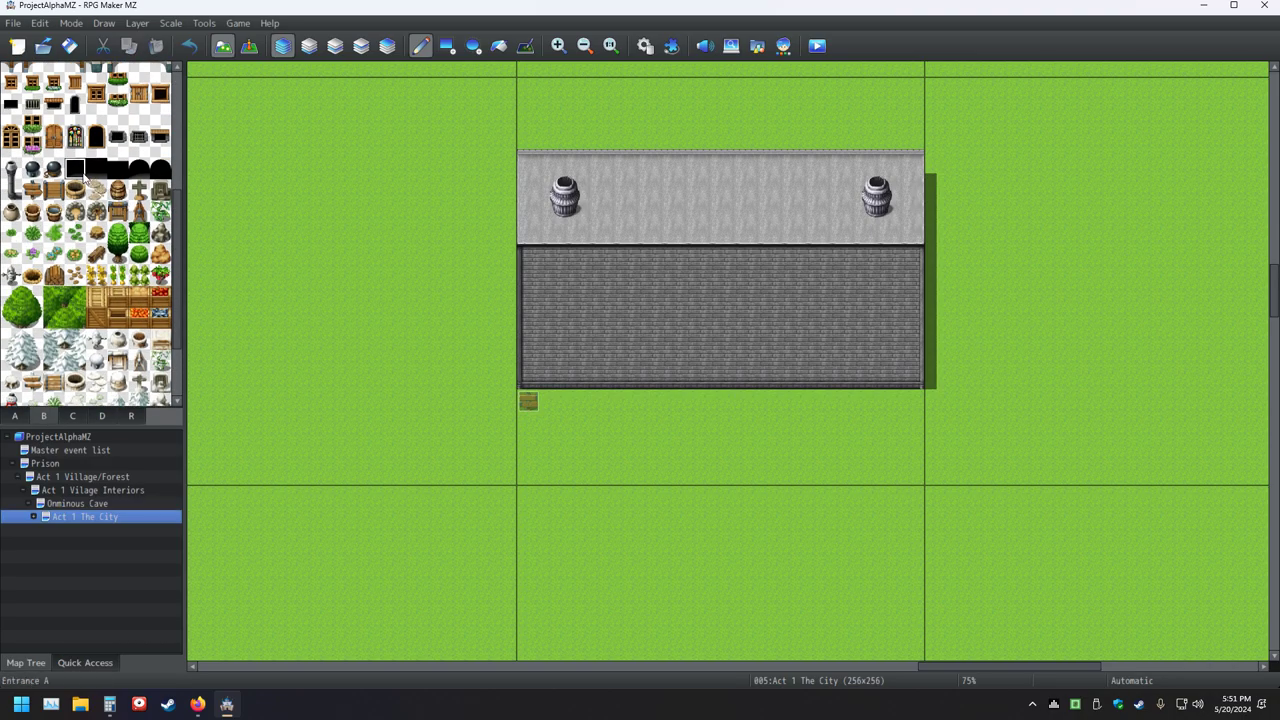
{"action": "left_click", "coordinate": [792, 377]}
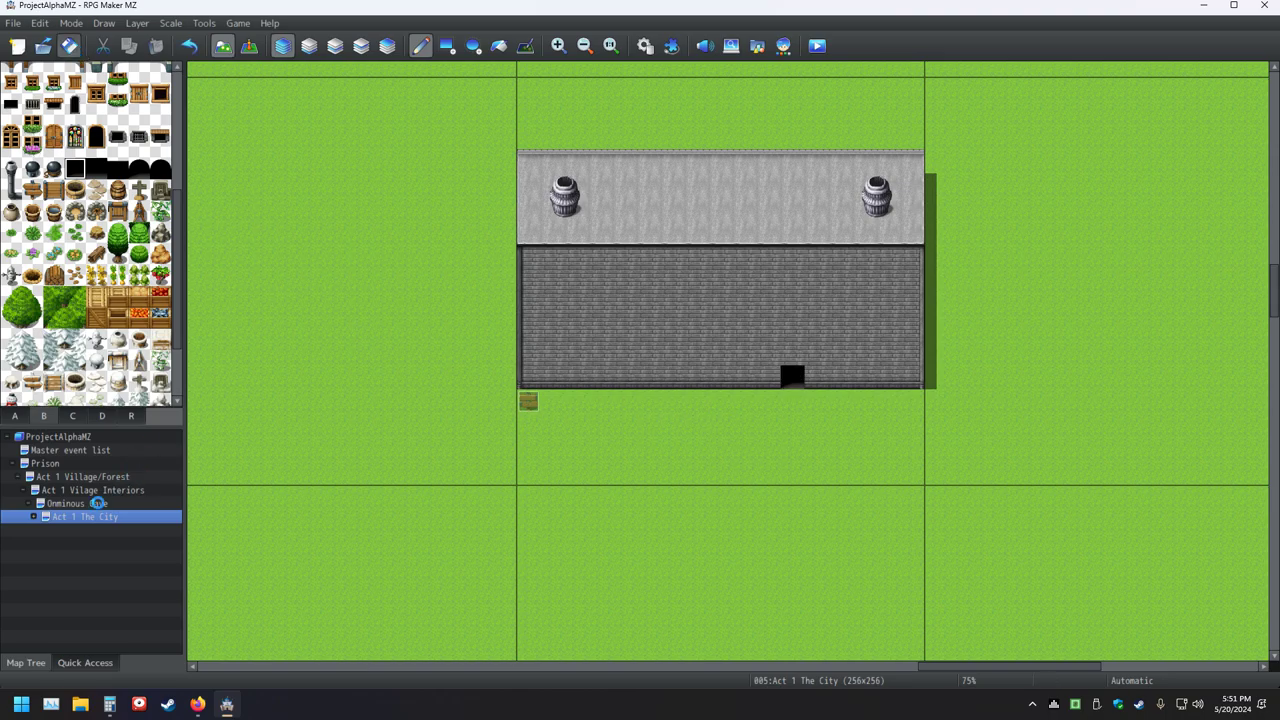
{"action": "left_click", "coordinate": [106, 479]}
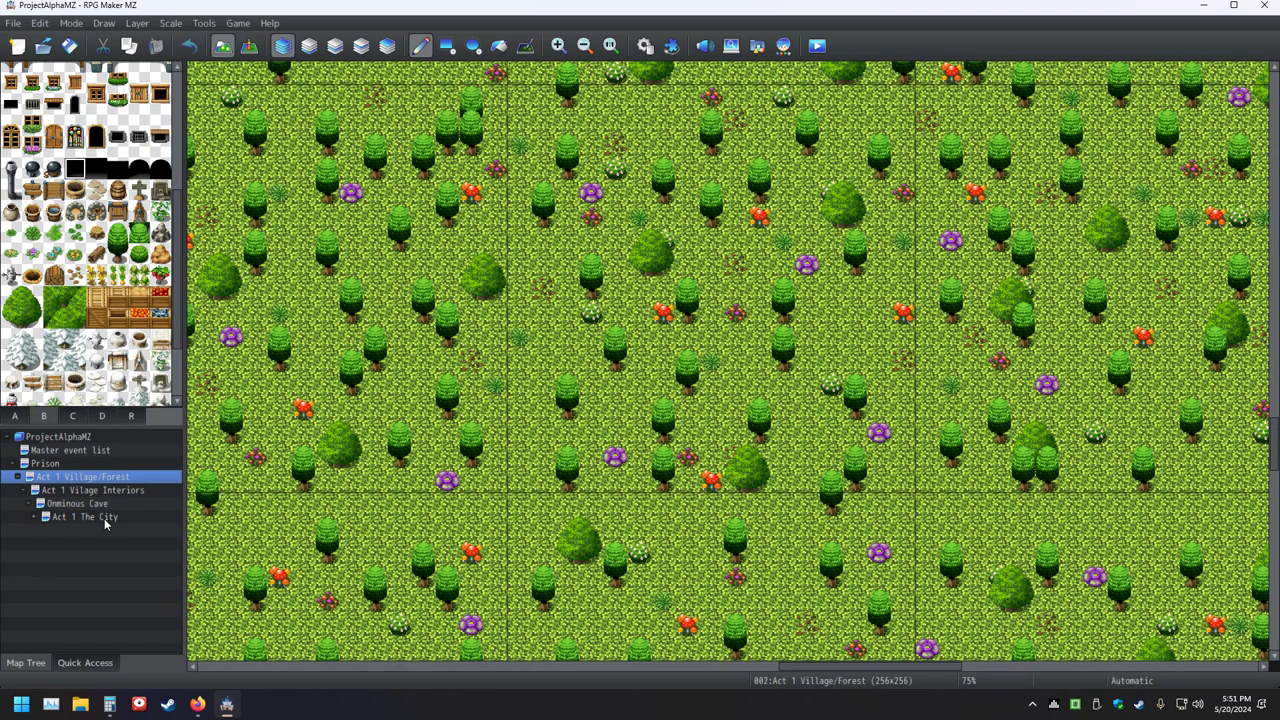
{"action": "left_click", "coordinate": [104, 518]}
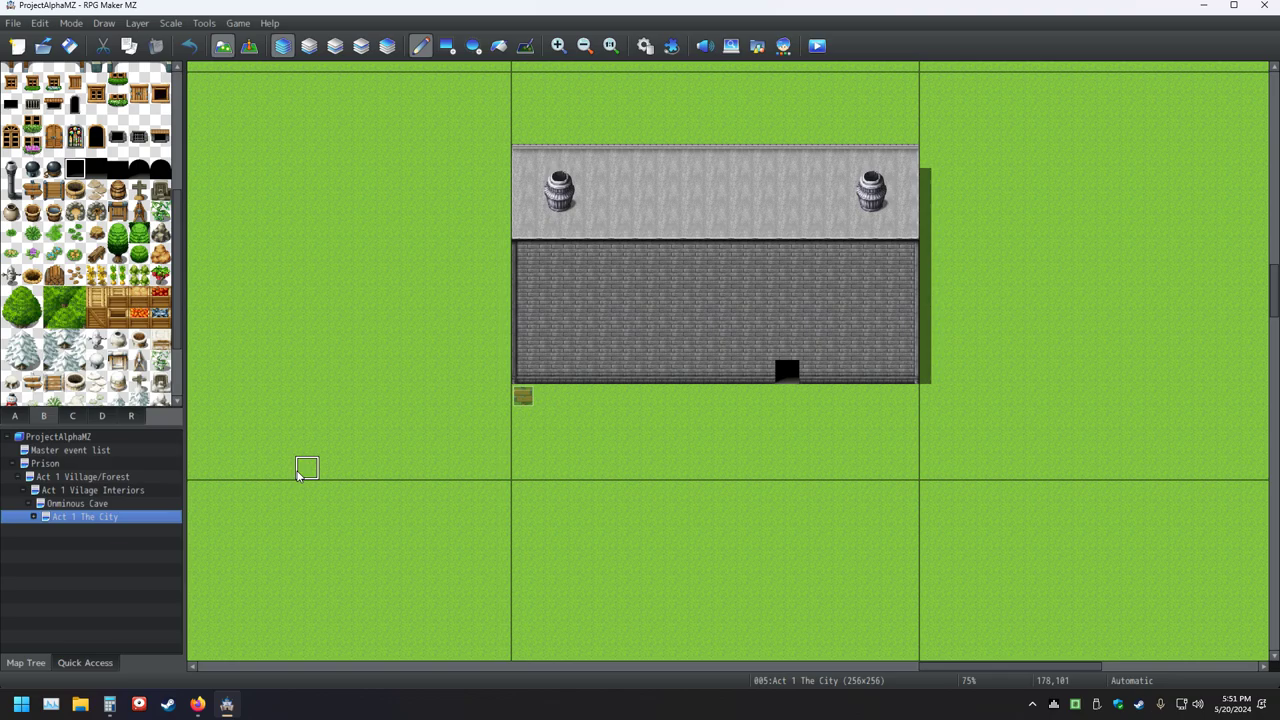
- Place a row of five closed wooden large windows, each two tiles high, along the base of the dark grey wall
{"action": "scroll", "coordinate": [140, 353], "scroll_direction": "up", "scroll_amount": 1}
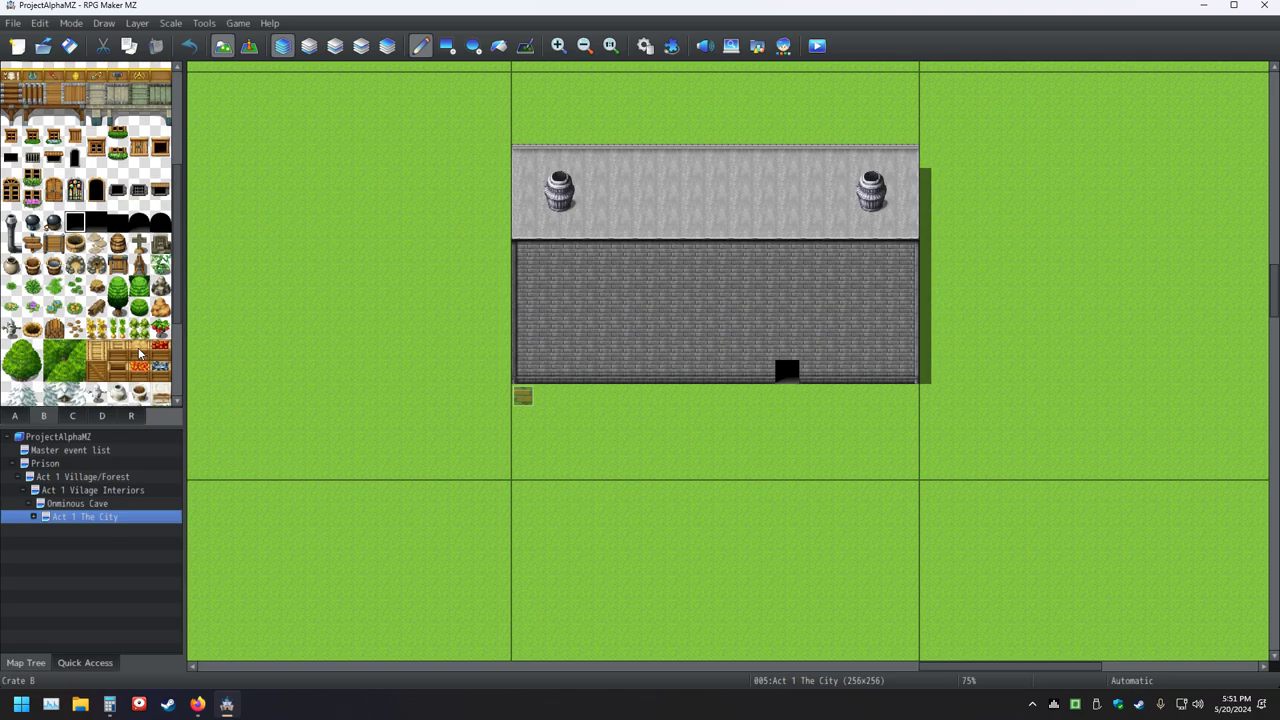
{"action": "scroll", "coordinate": [140, 353], "scroll_direction": "up", "scroll_amount": 4}
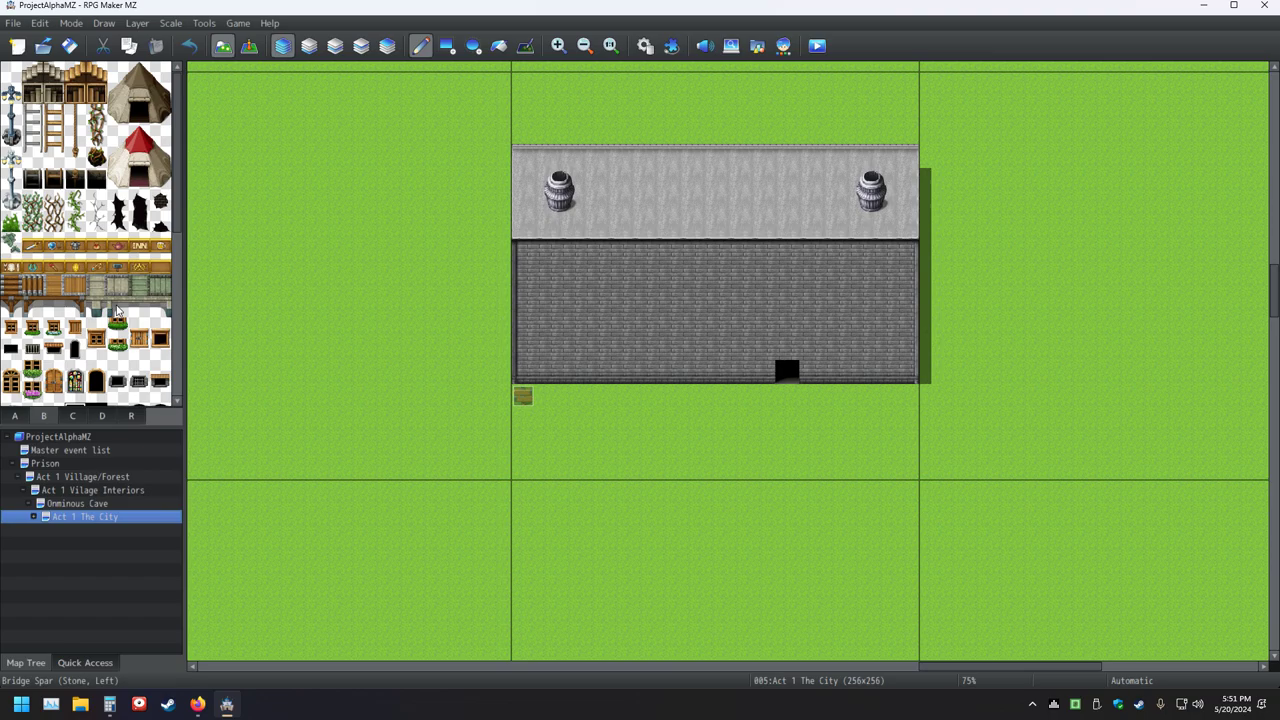
{"action": "scroll", "coordinate": [115, 312], "scroll_direction": "down", "scroll_amount": 5}
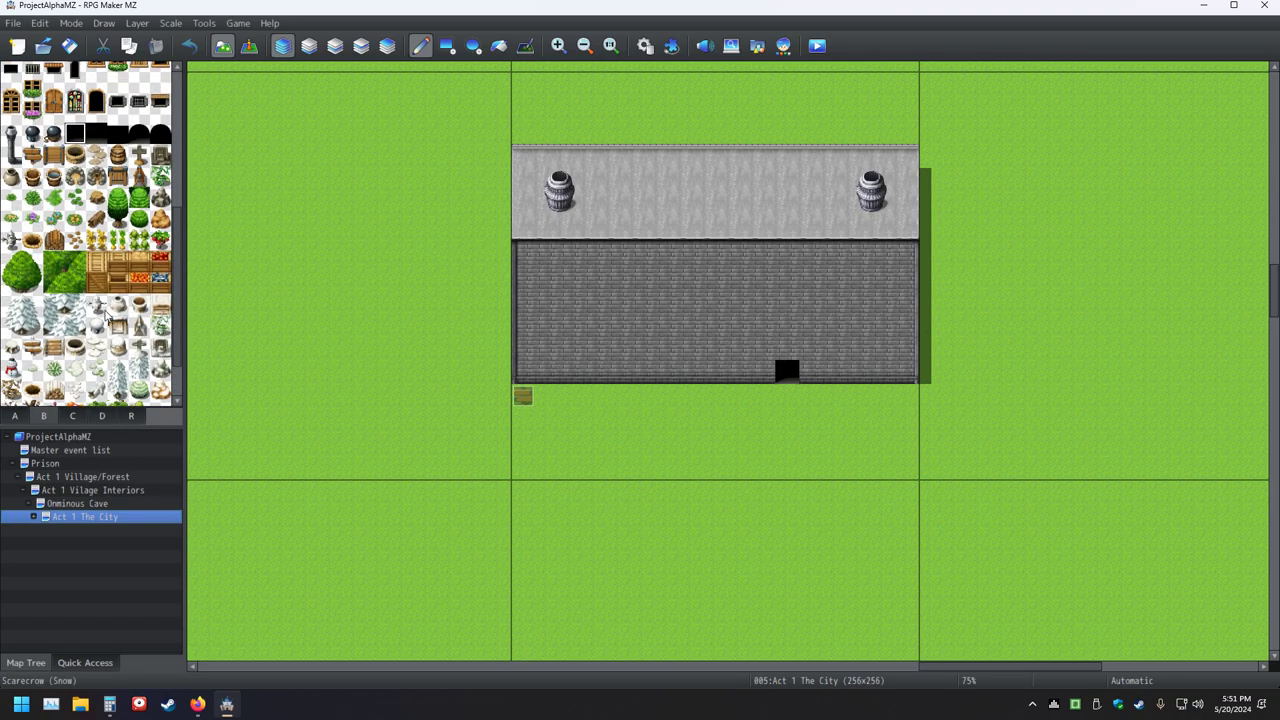
{"action": "scroll", "coordinate": [105, 318], "scroll_direction": "up", "scroll_amount": 2}
{"action": "scroll", "coordinate": [86, 332], "scroll_direction": "down", "scroll_amount": 1}
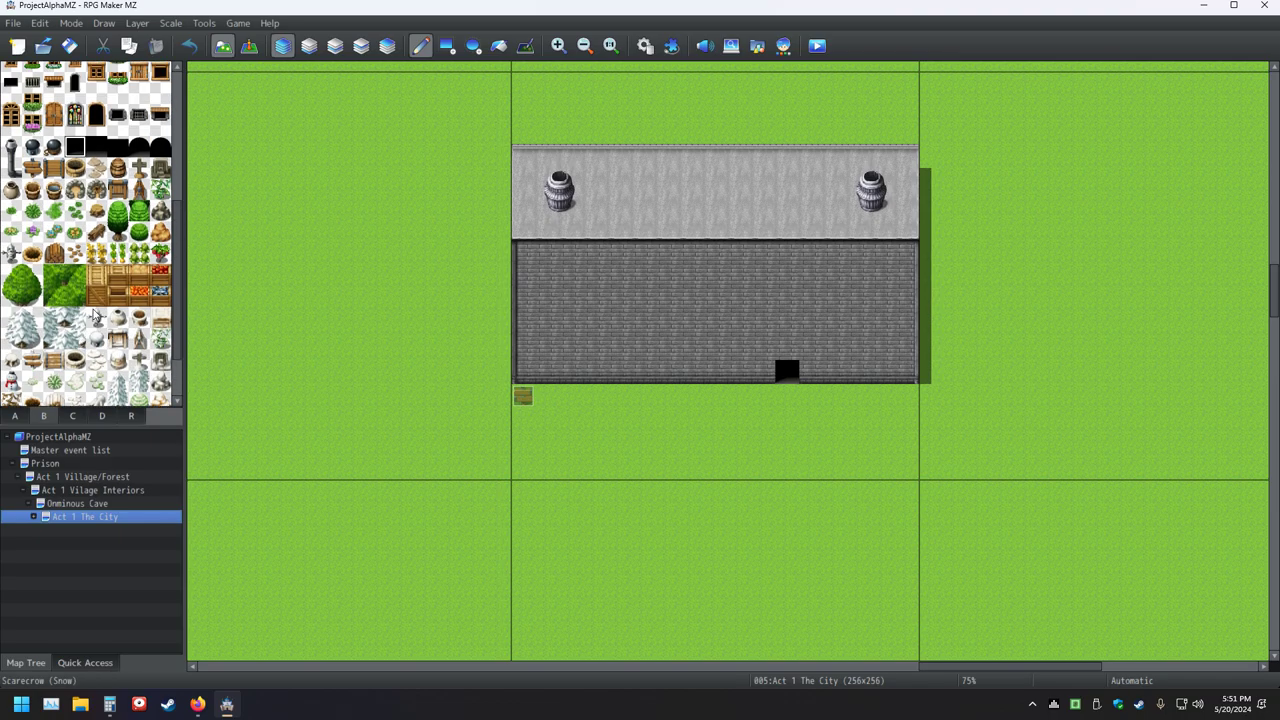
{"action": "scroll", "coordinate": [94, 316], "scroll_direction": "up", "scroll_amount": 5}
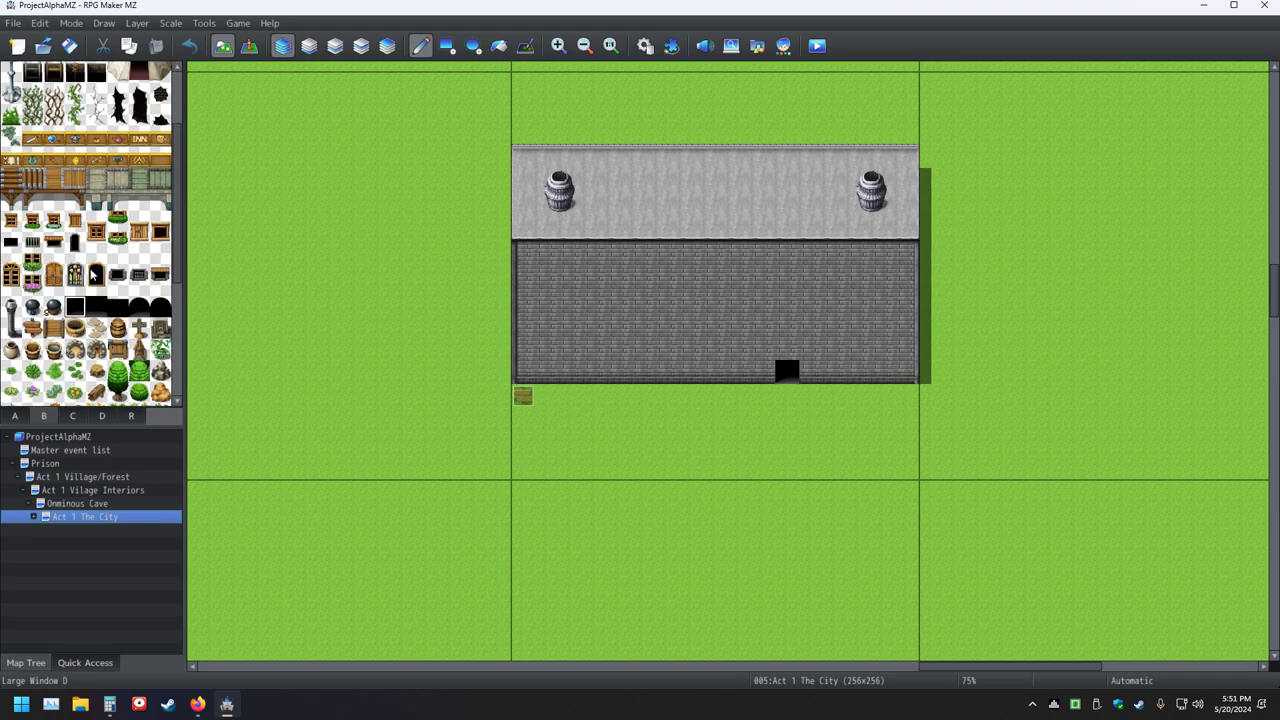
{"action": "left_click_drag", "start_coordinate": [54, 264], "coordinate": [54, 284]}
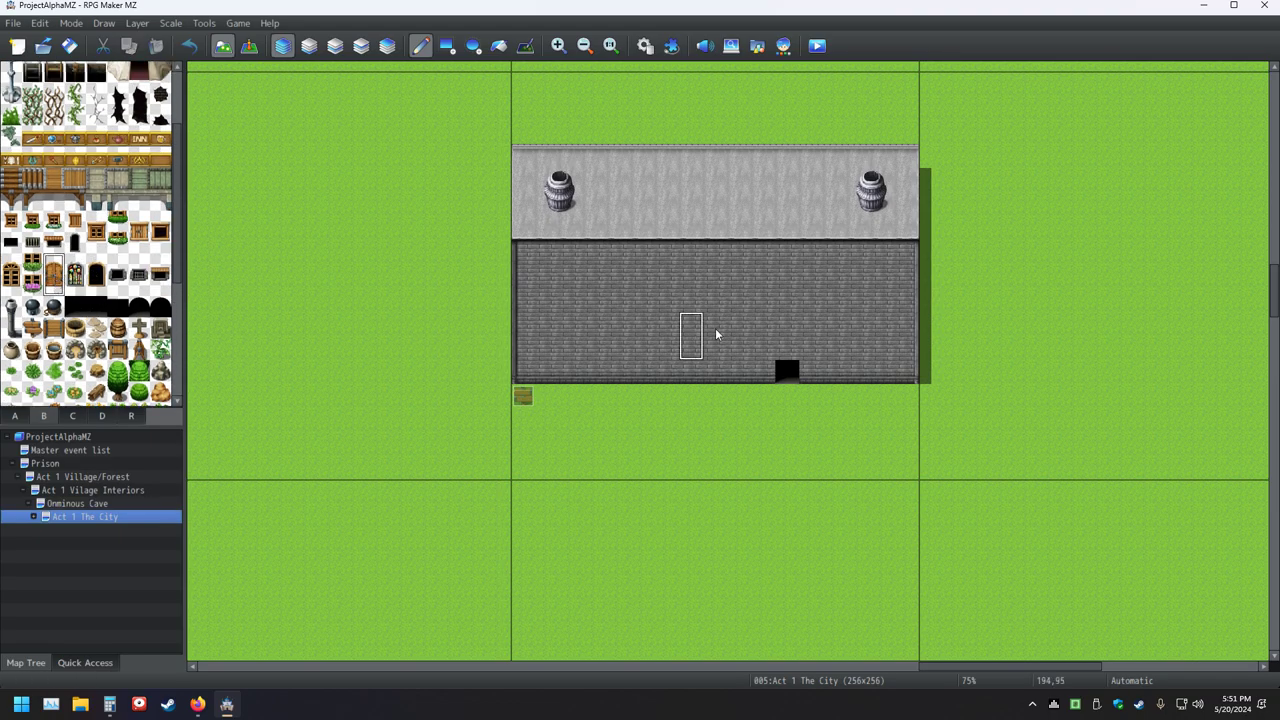
{"action": "left_click", "coordinate": [741, 362]}
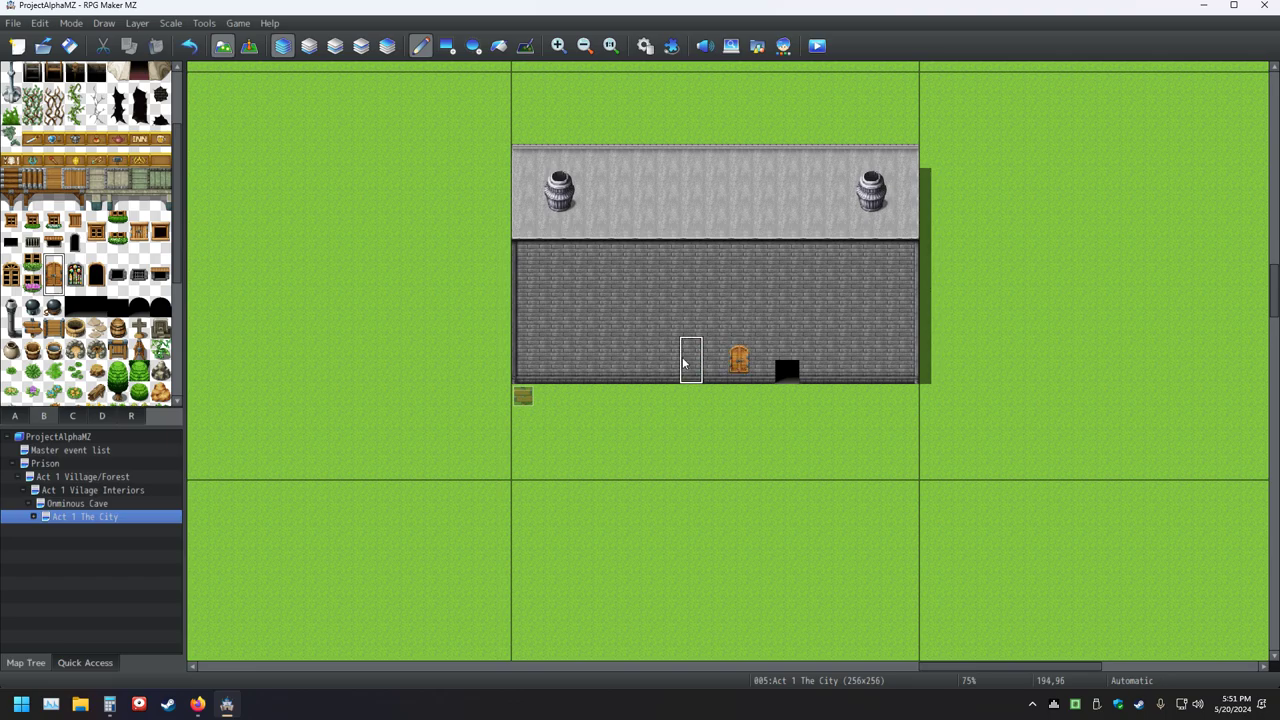
{"action": "left_click", "coordinate": [643, 362]}
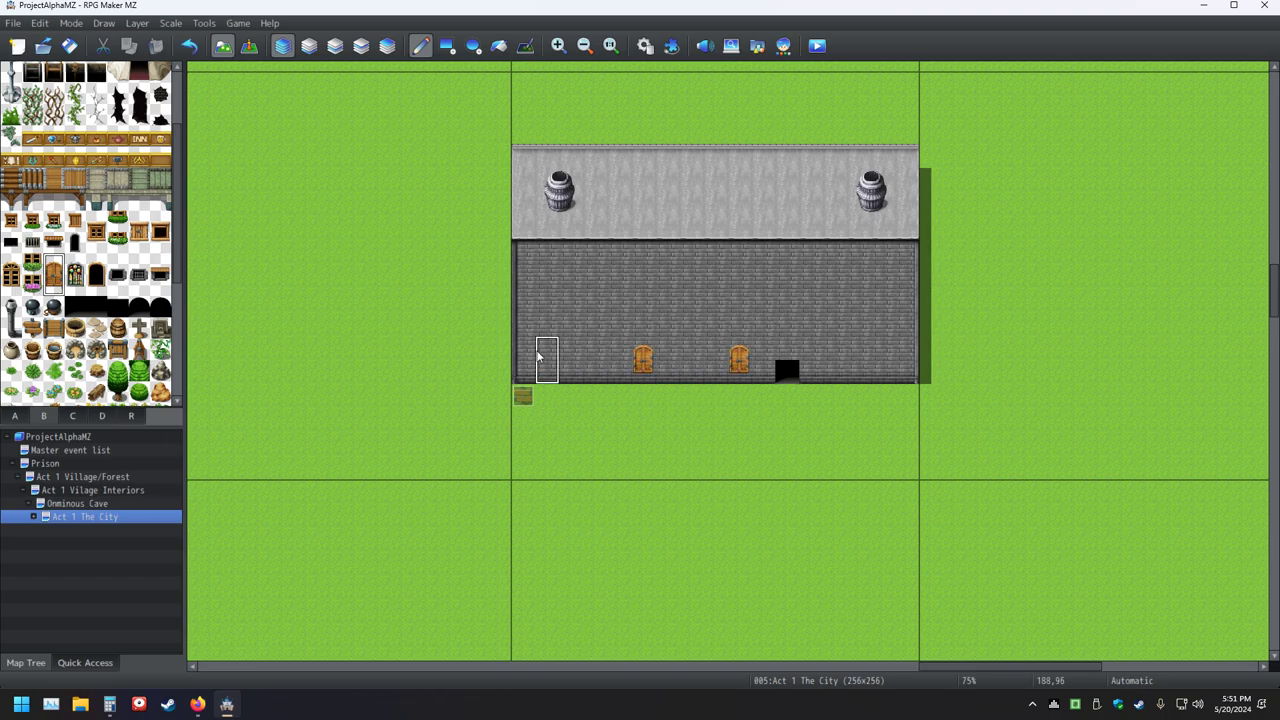
{"action": "left_click", "coordinate": [541, 358]}
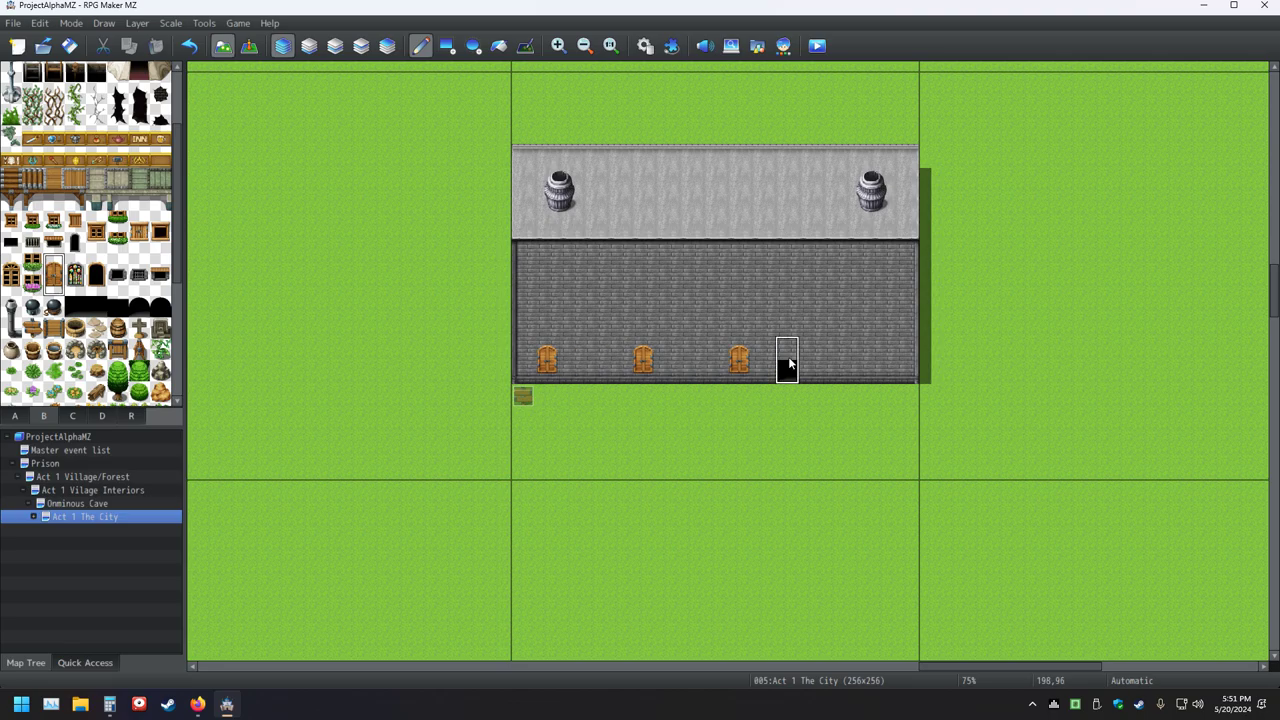
{"action": "left_click", "coordinate": [811, 362]}
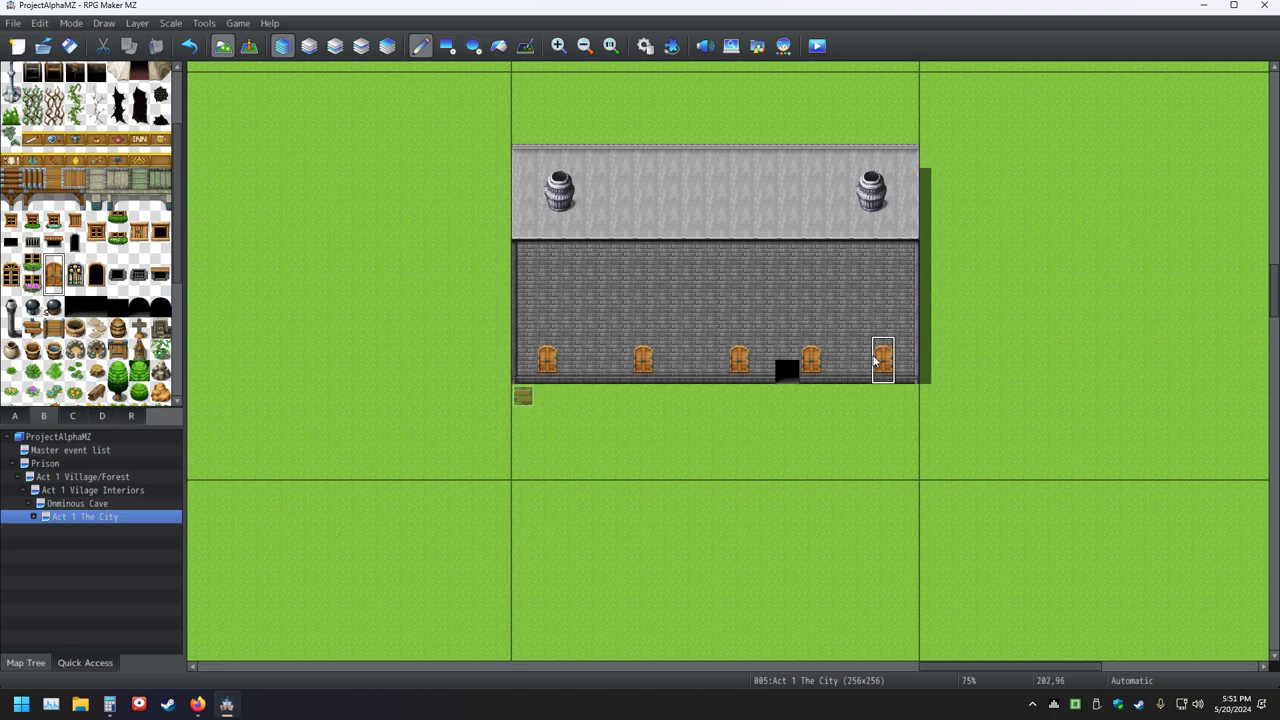
- Add five matching wooden windows on the upper wall, aligned with the lower row, and save the project
{"action": "left_click", "coordinate": [883, 290]}
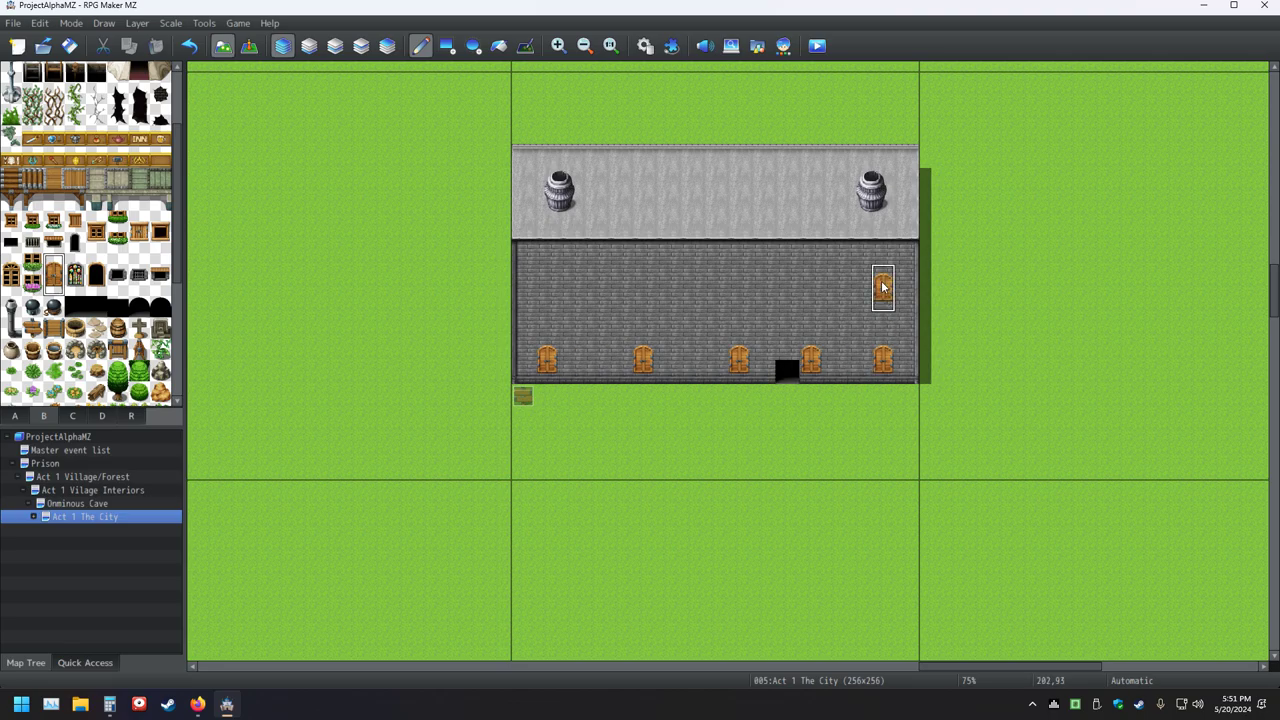
{"action": "left_click", "coordinate": [811, 288]}
{"action": "left_click", "coordinate": [739, 288]}
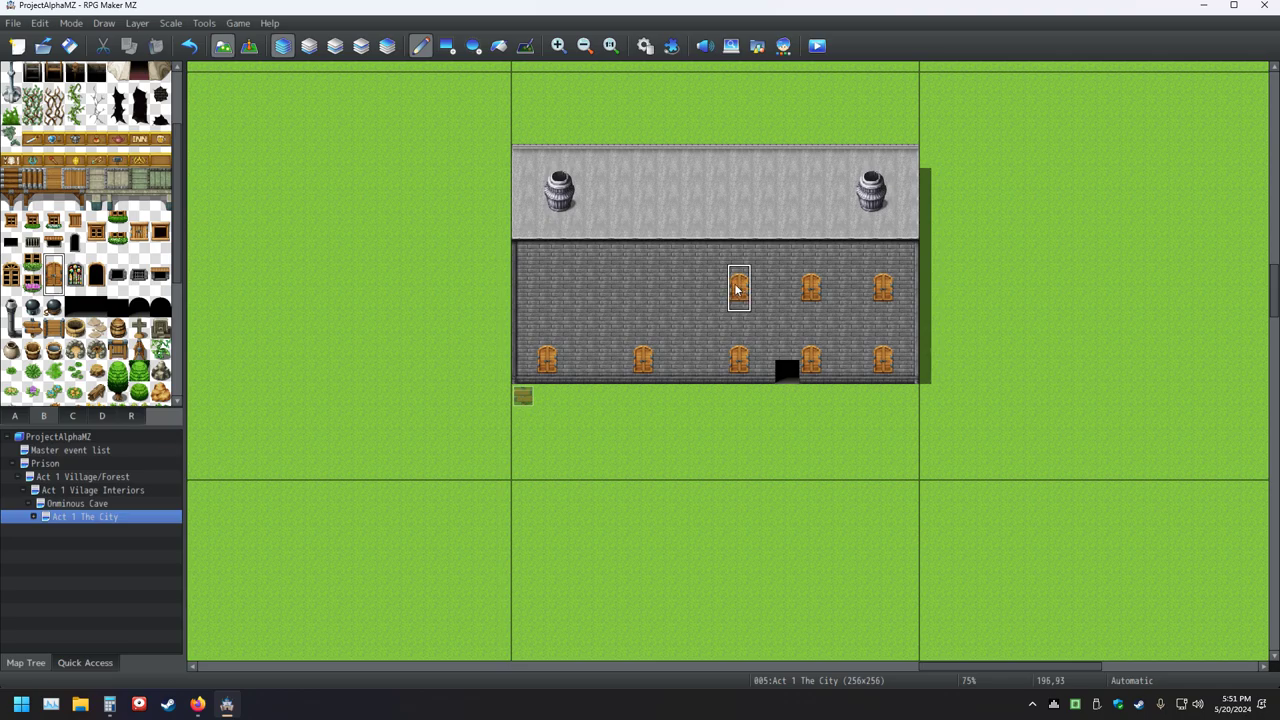
{"action": "left_click", "coordinate": [643, 290]}
{"action": "left_click", "coordinate": [547, 290]}
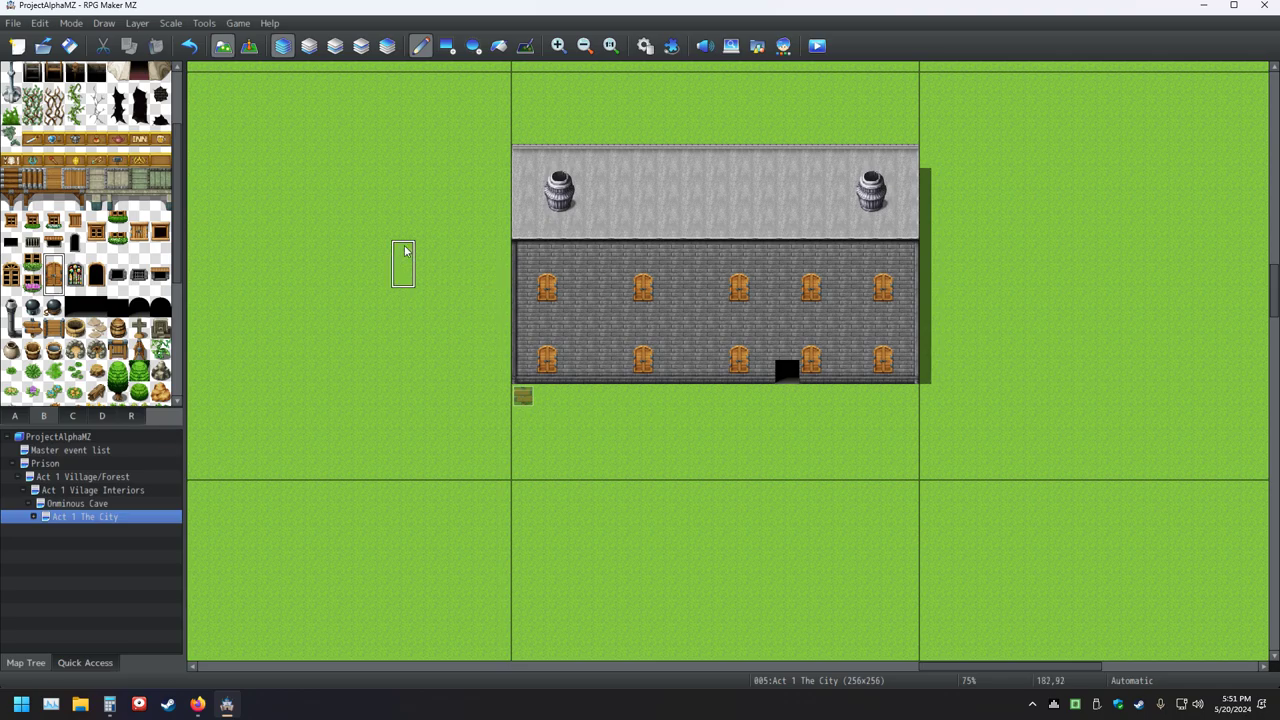
{"action": "left_click", "coordinate": [69, 45]}
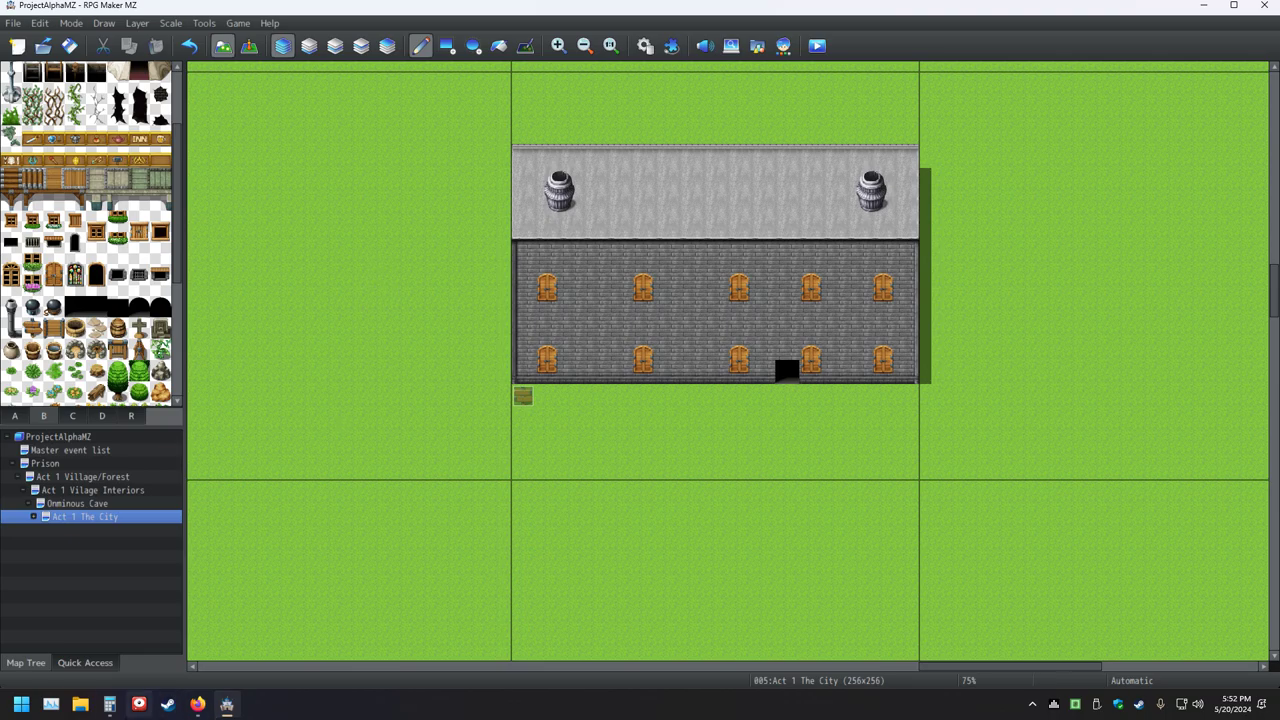
- View the Onminous Cave map and return to the Act 1 The City map
{"action": "right_click", "coordinate": [110, 702]}
{"action": "left_click", "coordinate": [69, 667]}
{"action": "left_click", "coordinate": [59, 504]}
{"action": "left_click", "coordinate": [57, 518]}
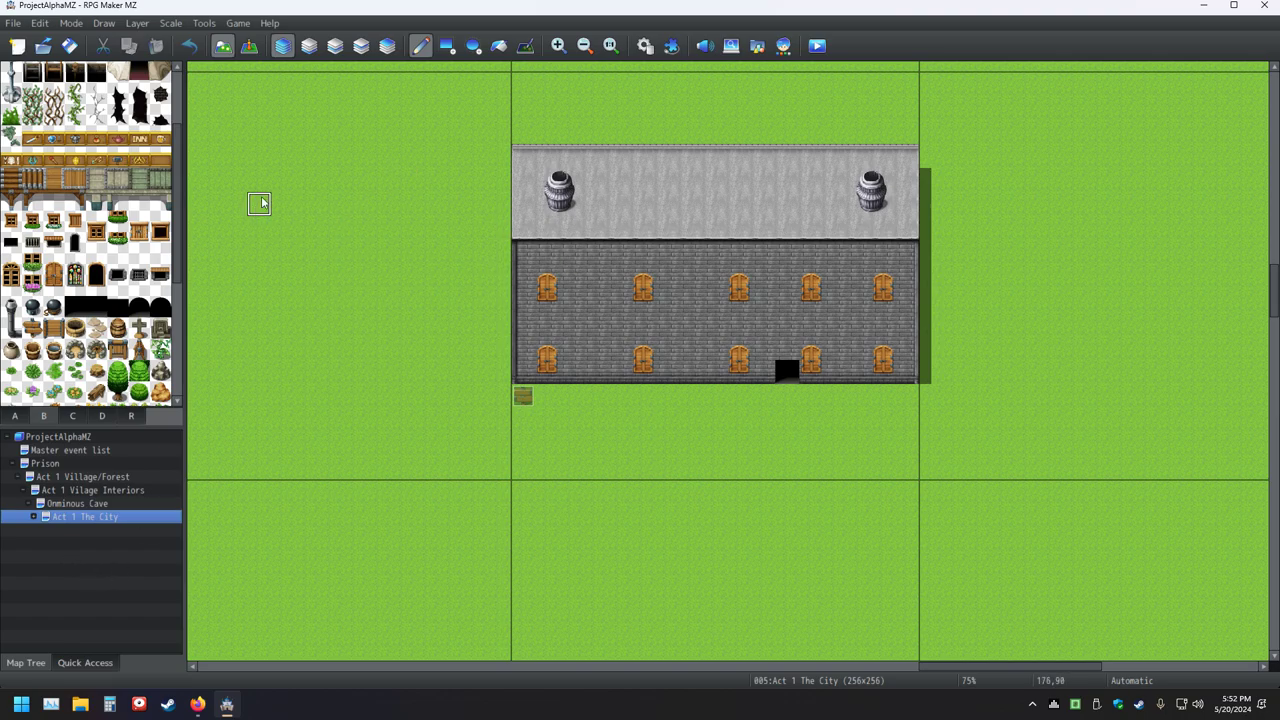
- Paint freehand strokes of light grey stone on the grass west of the building and revisit the Onminous Cave map
{"action": "mouse_move", "coordinate": [234, 157]}
{"action": "left_mouse_down"}
{"action": "mouse_move", "coordinate": [365, 312]}
{"action": "mouse_move", "coordinate": [309, 286]}
{"action": "mouse_move", "coordinate": [372, 418]}
{"action": "left_mouse_up"}
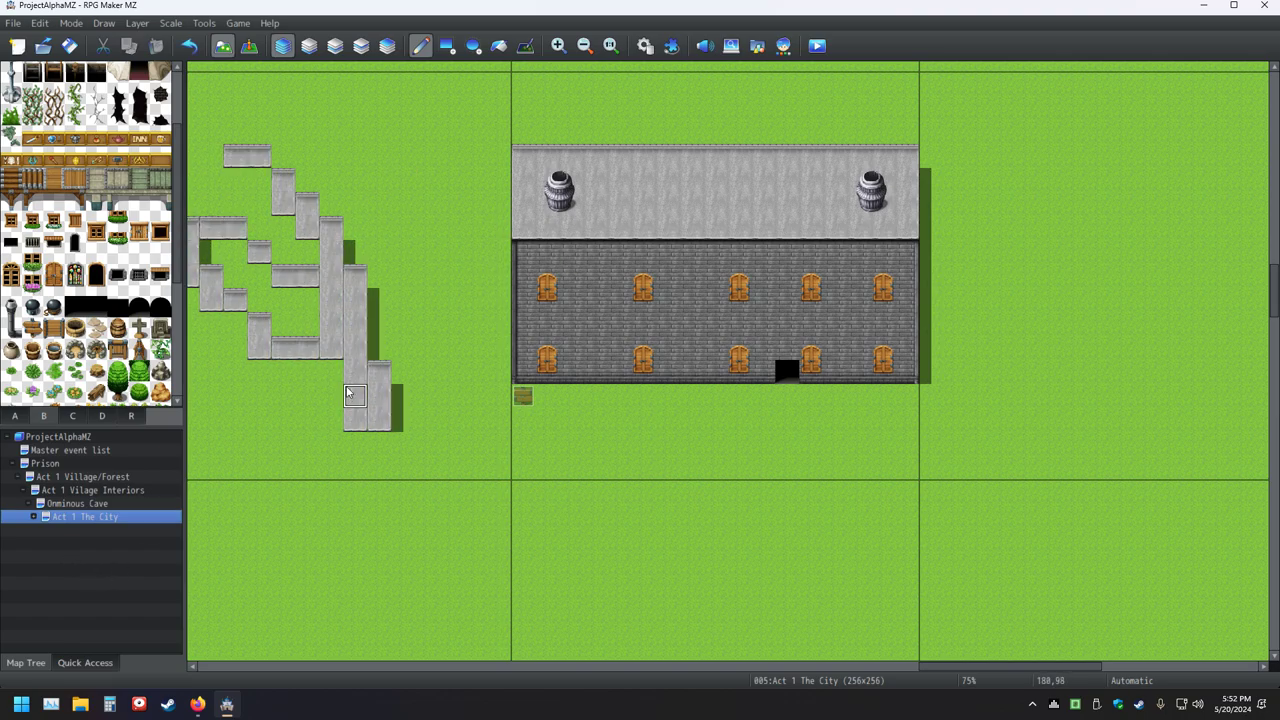
{"action": "left_click", "coordinate": [63, 504]}
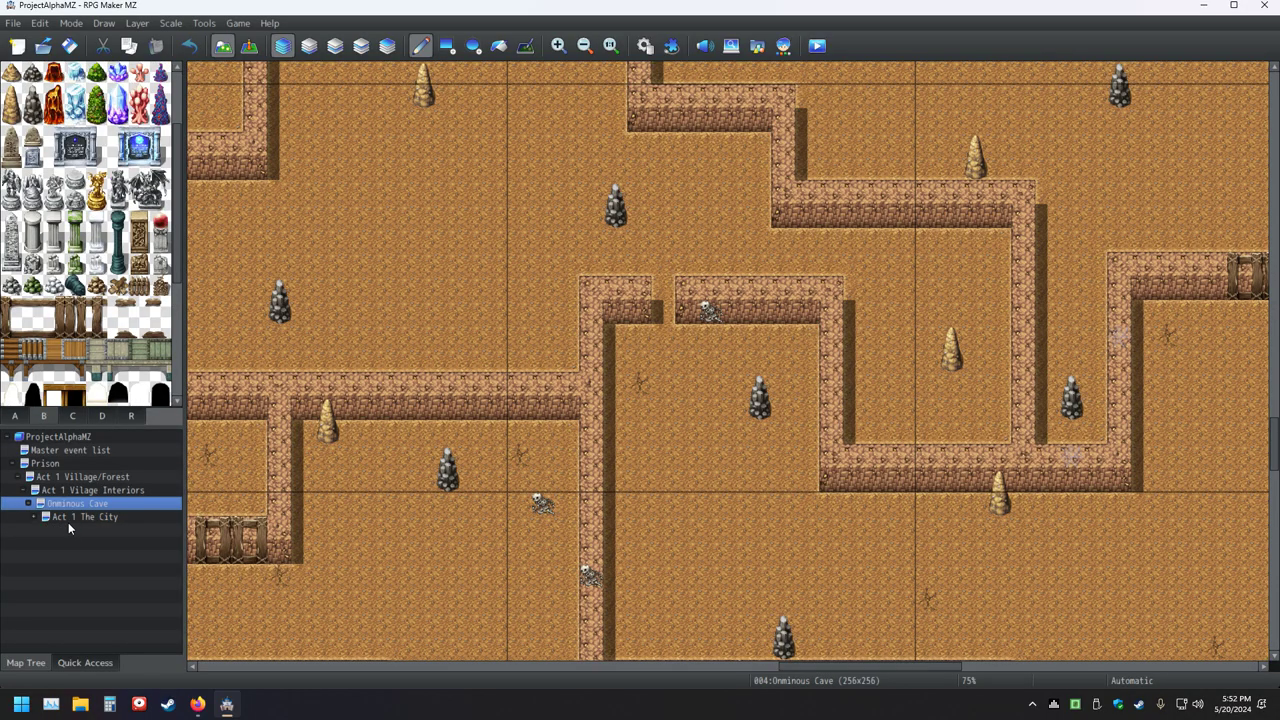
{"action": "left_click", "coordinate": [69, 517]}
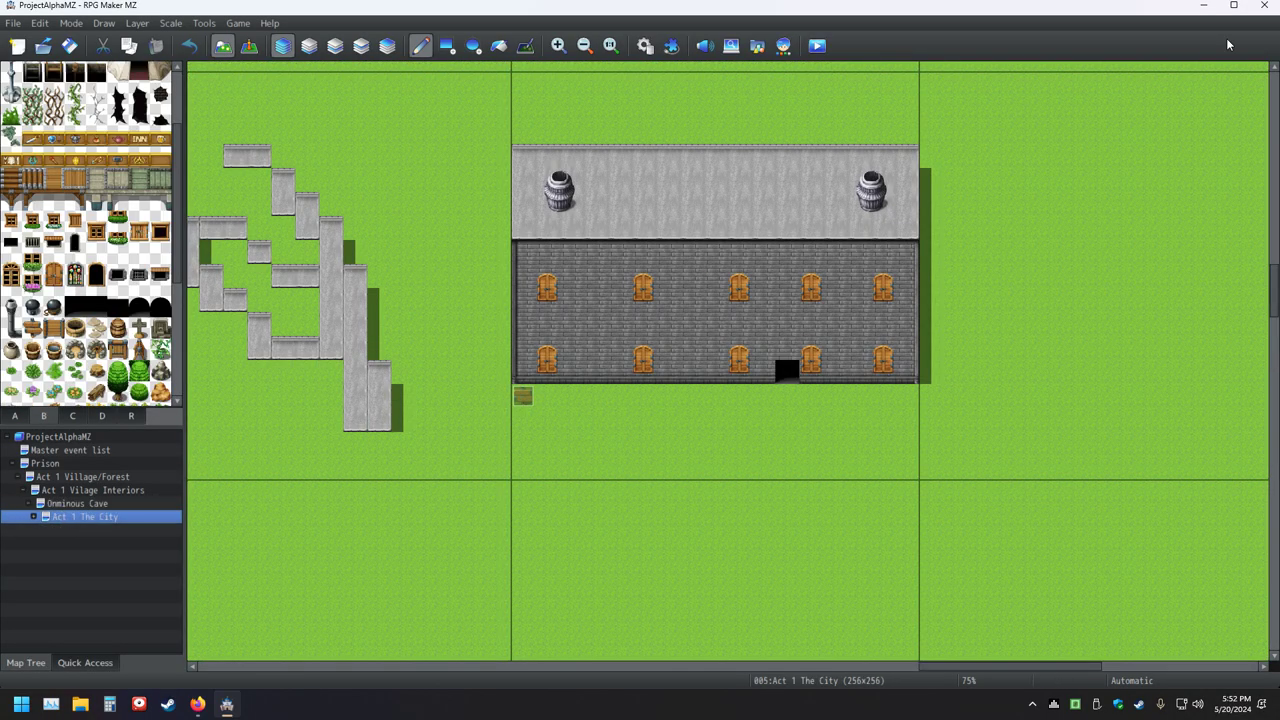
- Cover the stray grey stone strokes west of the building with grass using the Rectangle tool
{"action": "left_click", "coordinate": [1258, 5]}
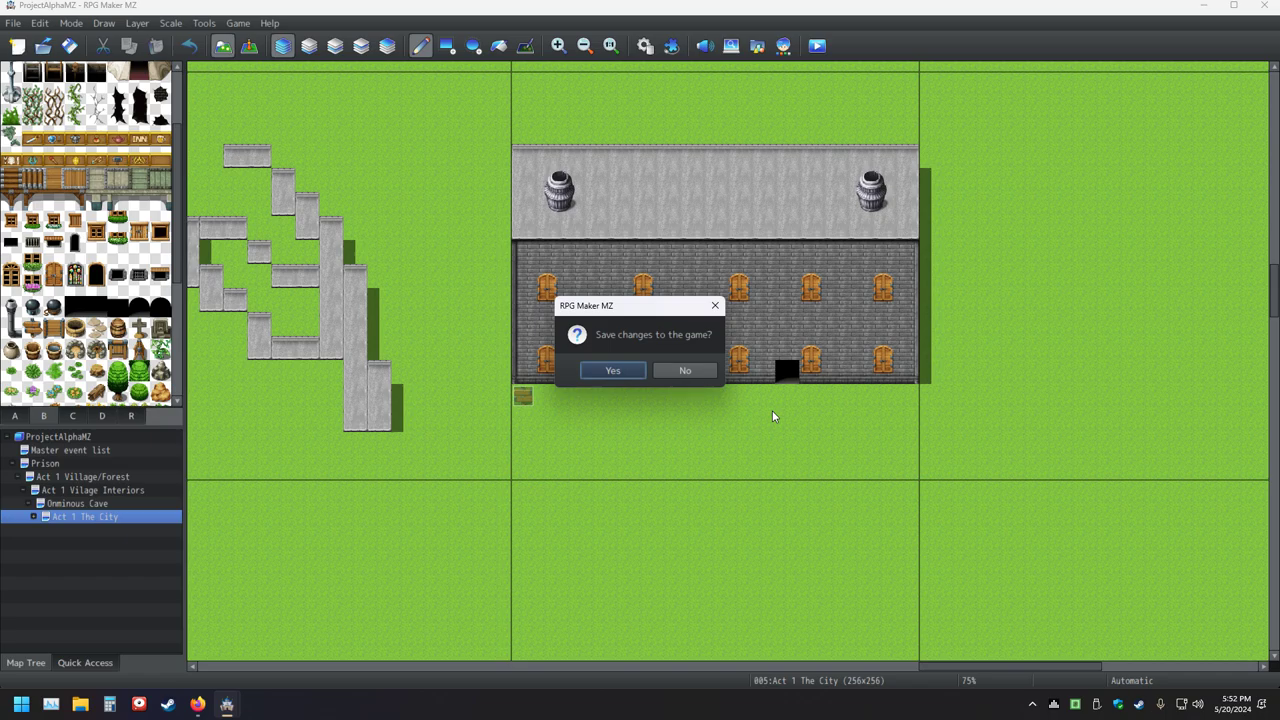
{"action": "left_click", "coordinate": [714, 306]}
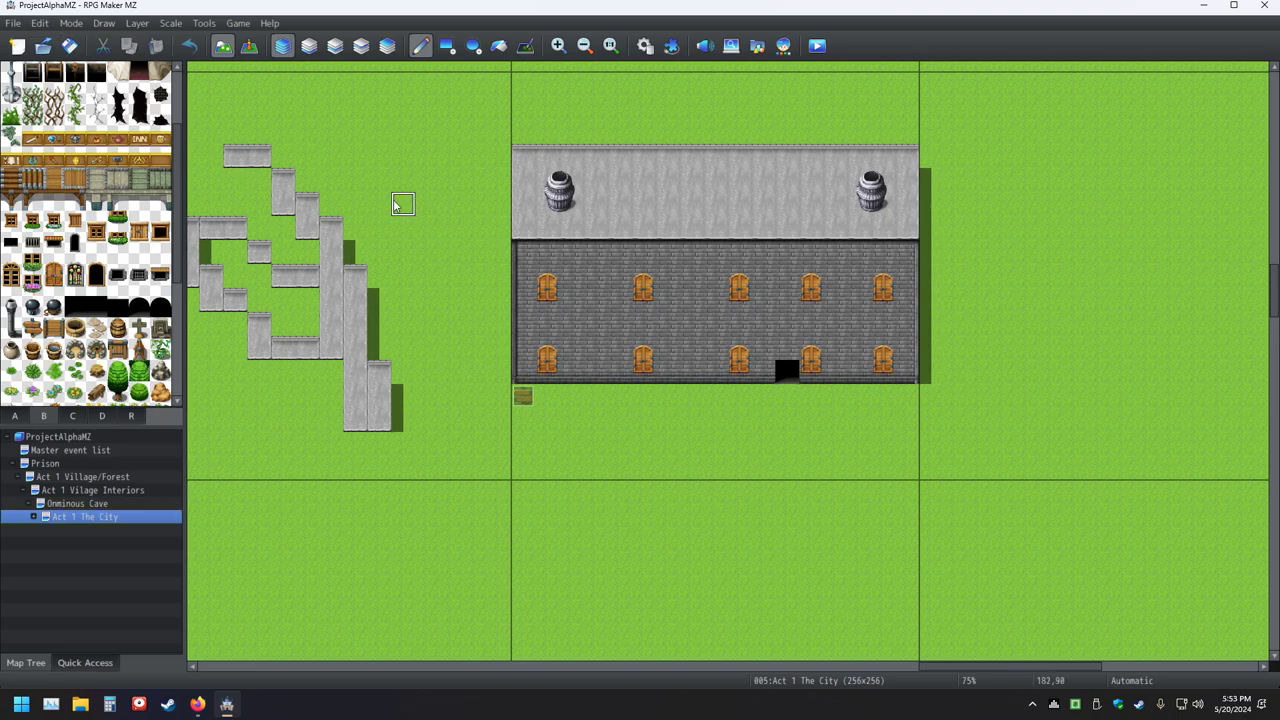
{"action": "left_click", "coordinate": [447, 45]}
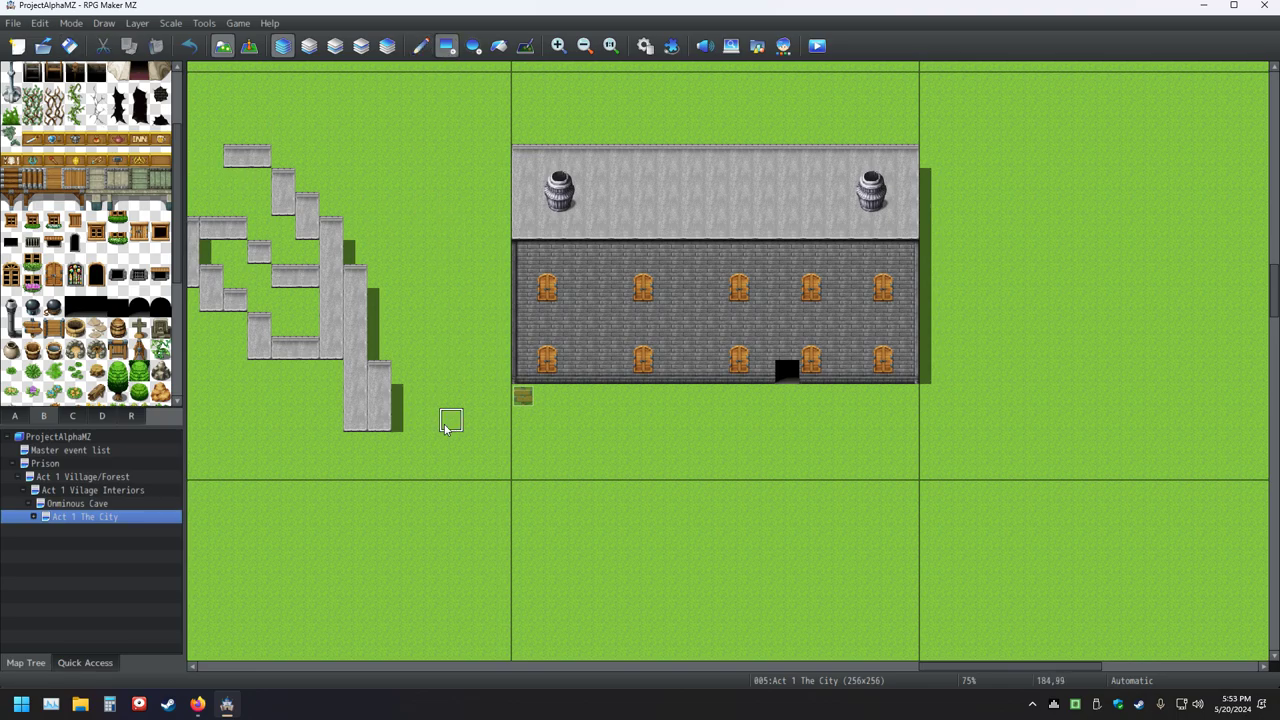
{"action": "mouse_move", "coordinate": [449, 420]}
{"action": "left_mouse_down"}
{"action": "mouse_move", "coordinate": [300, 415]}
{"action": "mouse_move", "coordinate": [200, 164]}
{"action": "left_mouse_up"}
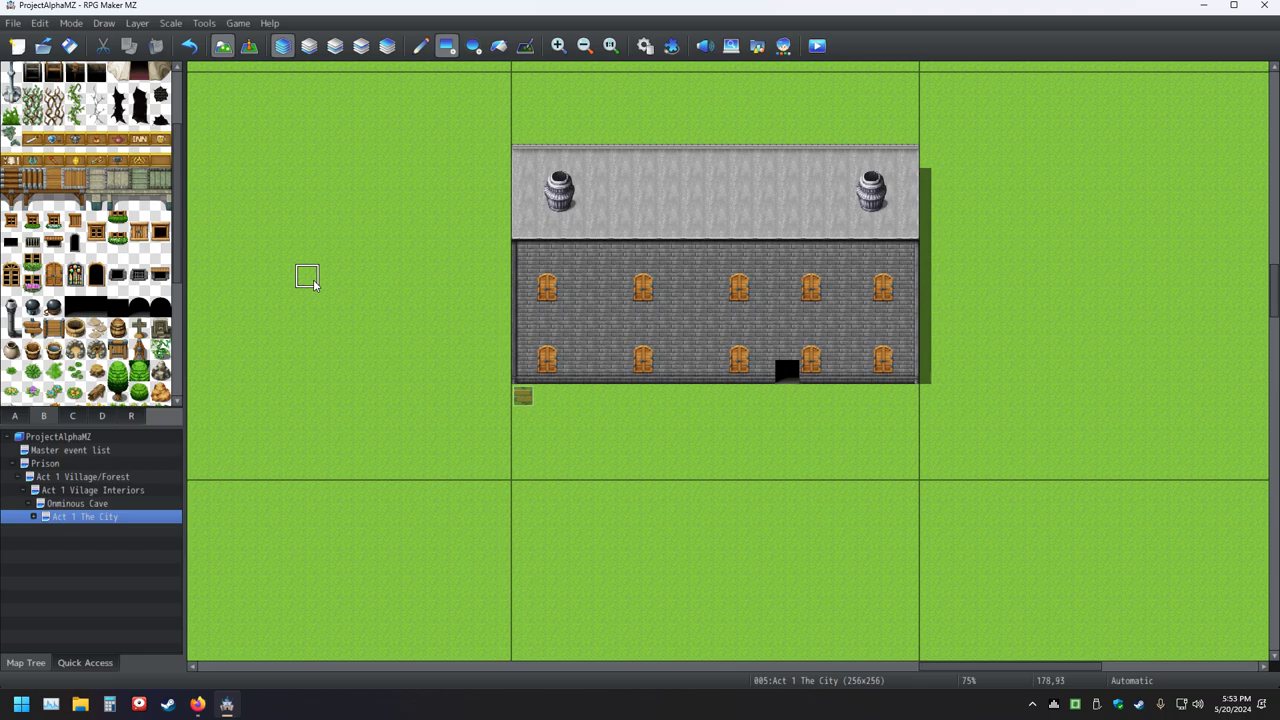
{"action": "left_click", "coordinate": [188, 45]}
{"action": "mouse_move", "coordinate": [427, 447]}
{"action": "left_mouse_down"}
{"action": "mouse_move", "coordinate": [391, 443]}
{"action": "mouse_move", "coordinate": [265, 285]}
{"action": "mouse_move", "coordinate": [213, 167]}
{"action": "left_mouse_up"}
{"action": "left_click", "coordinate": [200, 157]}
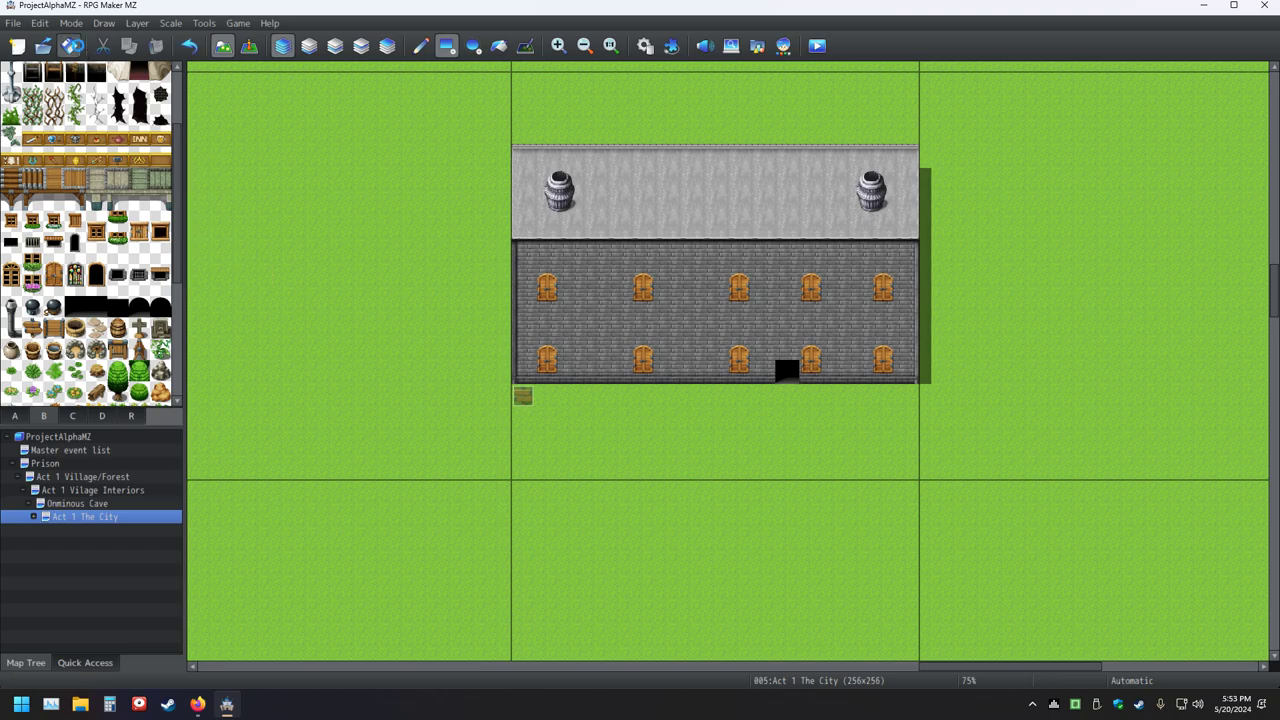
{"action": "left_click", "coordinate": [193, 55]}
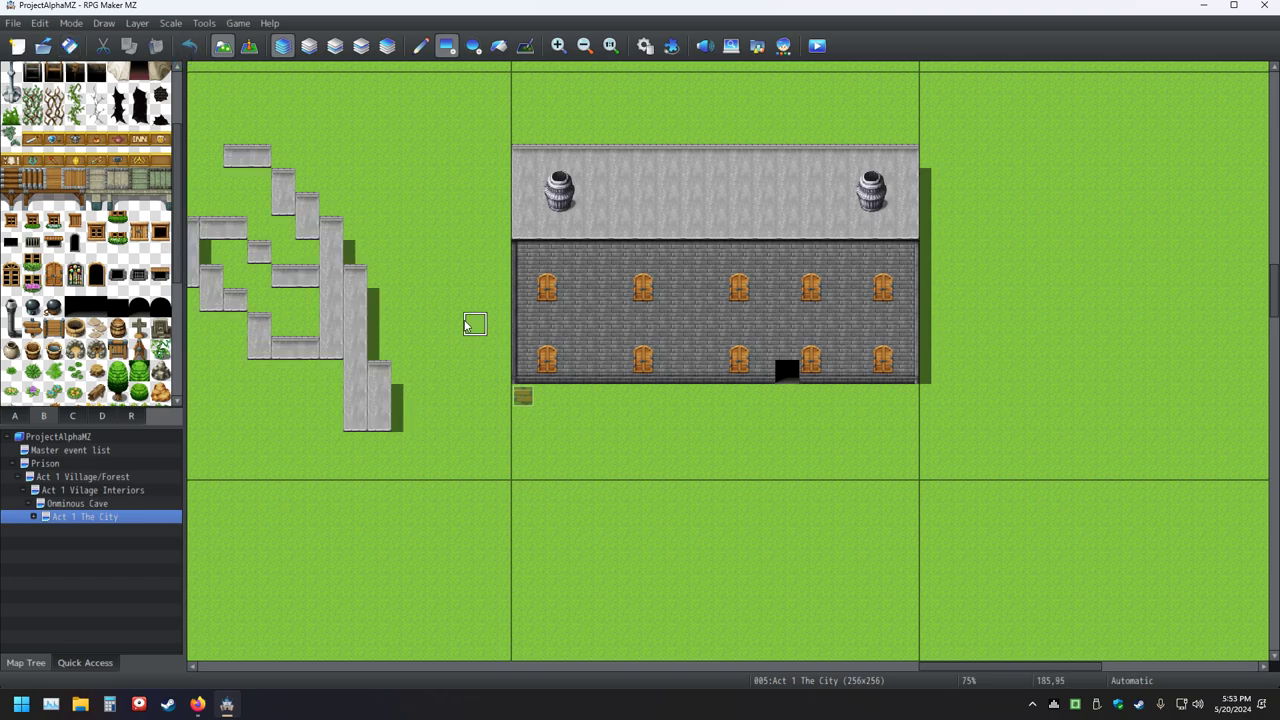
{"action": "mouse_move", "coordinate": [391, 446]}
{"action": "left_mouse_down"}
{"action": "mouse_move", "coordinate": [207, 273]}
{"action": "mouse_move", "coordinate": [192, 158]}
{"action": "left_mouse_up"}
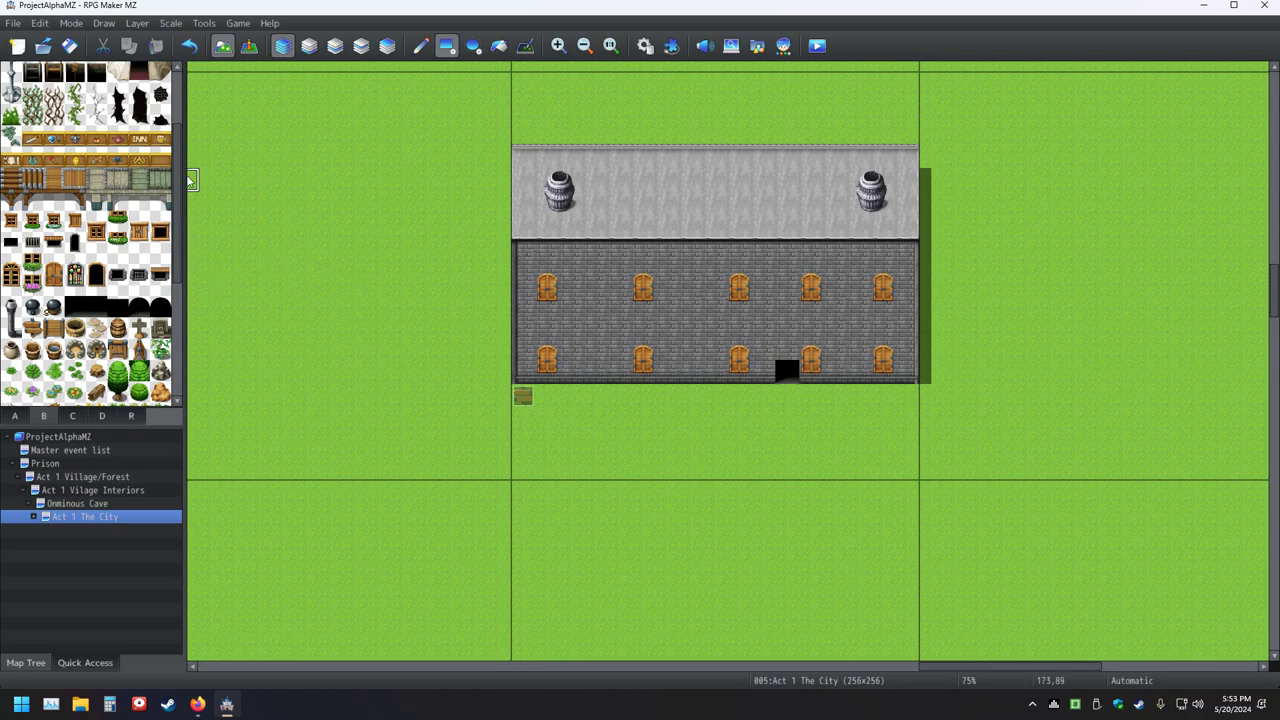
- Revisit the Onminous Cave map, return to the Act 1 The City map and save the project
{"action": "left_click", "coordinate": [88, 504]}
{"action": "left_click", "coordinate": [88, 517]}
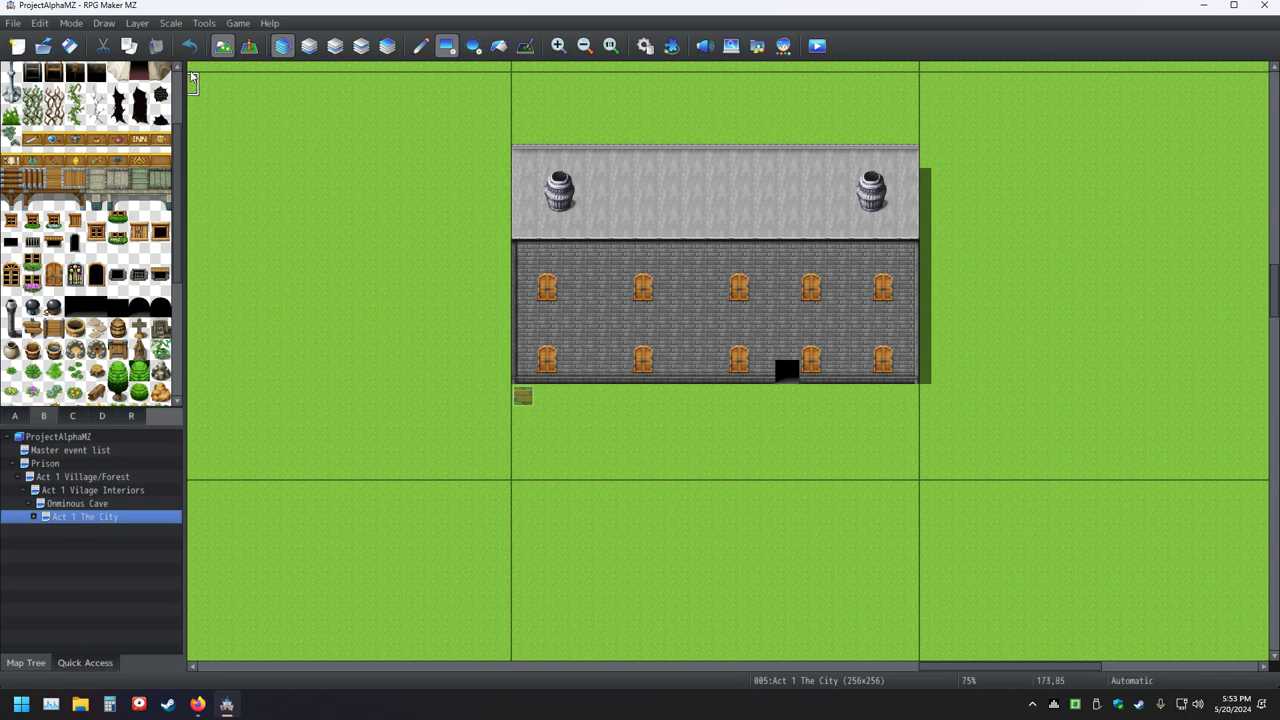
{"action": "left_click", "coordinate": [69, 45]}
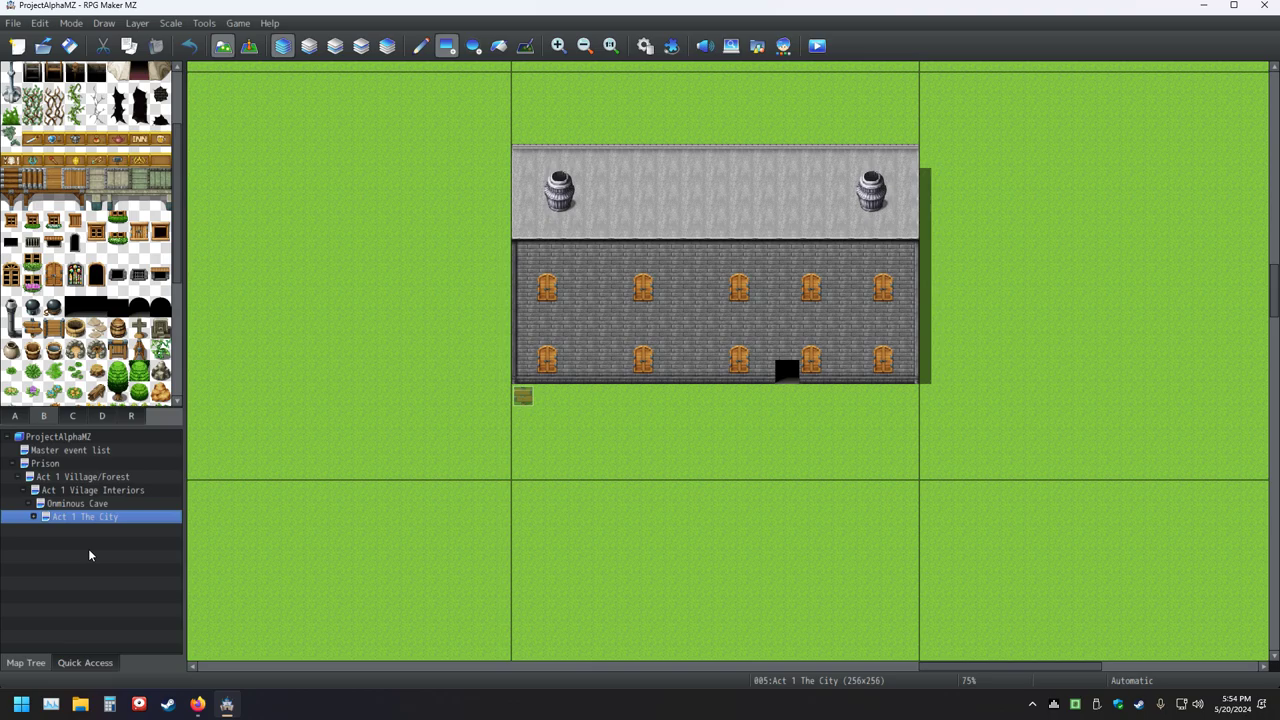
- Examine the overall layout of the Act 1 The City map, from the grey building to the surrounding wall
{"action": "scroll", "coordinate": [470, 367], "scroll_direction": "down", "scroll_amount": 3, "text": "ctrl"}
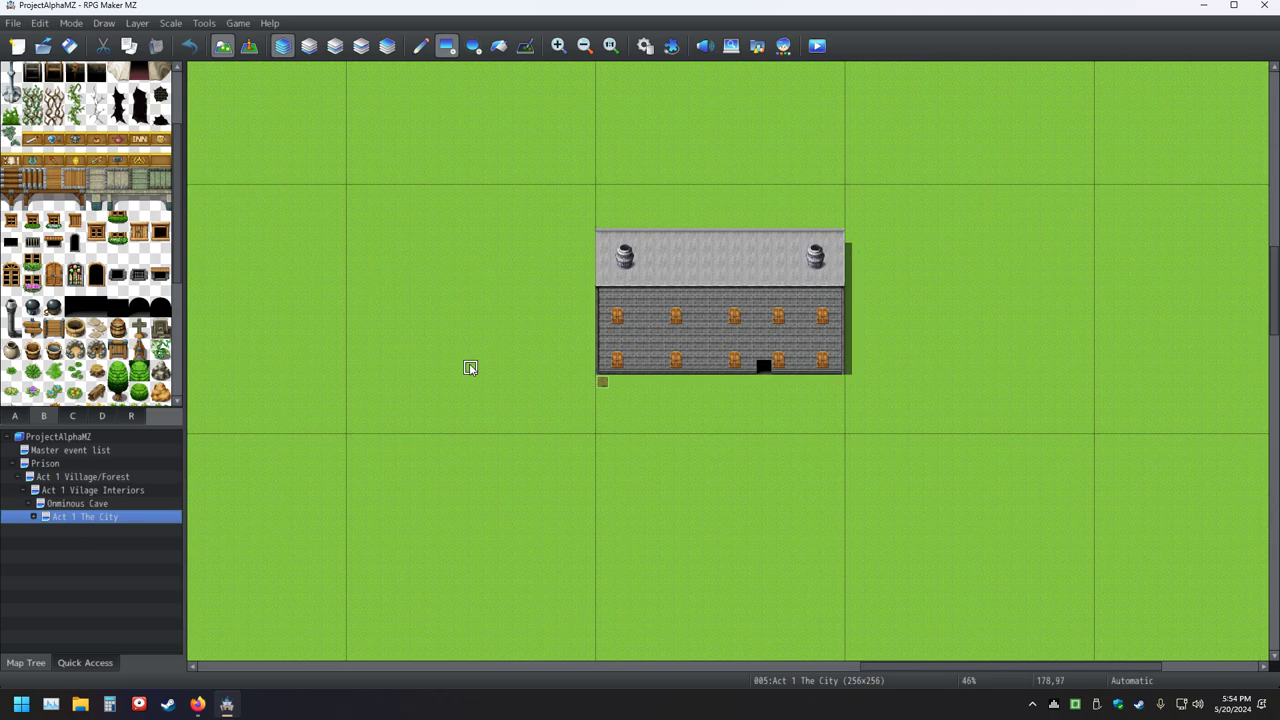
{"action": "scroll", "coordinate": [470, 367], "scroll_direction": "down", "scroll_amount": 4, "text": "ctrl"}
{"action": "scroll", "coordinate": [470, 367], "scroll_direction": "down", "scroll_amount": 1, "text": "ctrl"}
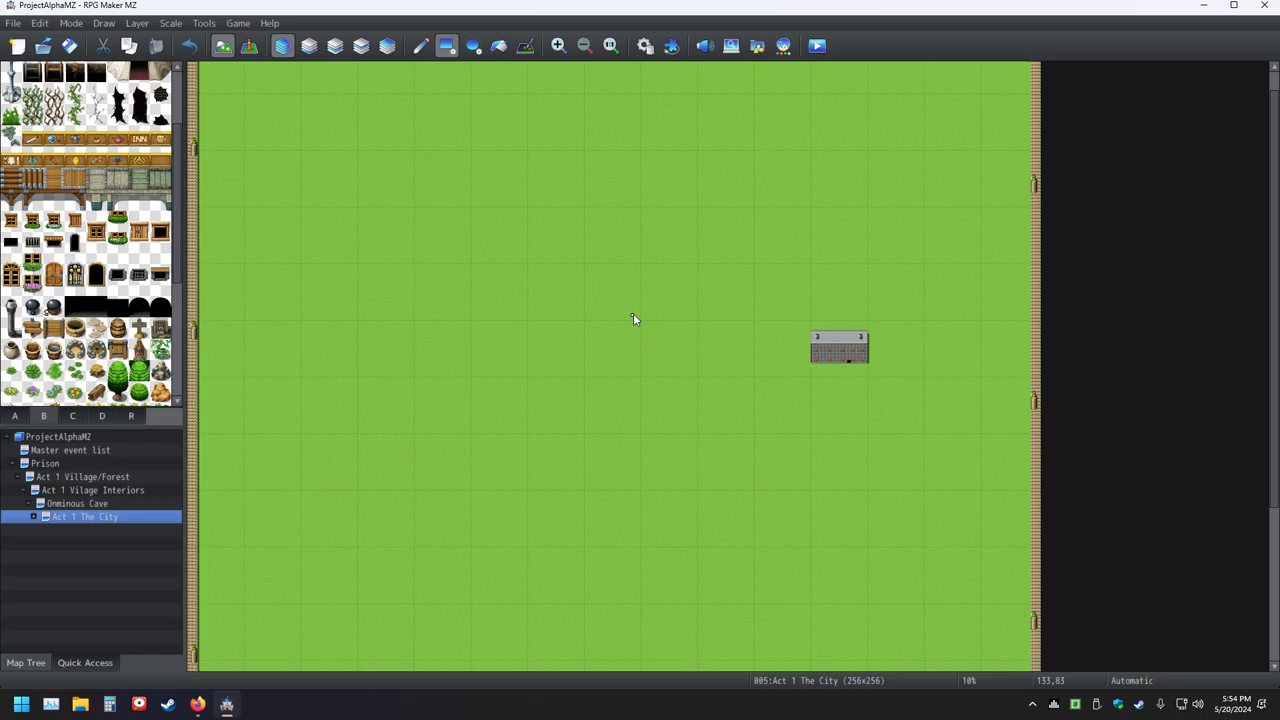
{"action": "scroll", "coordinate": [633, 319], "scroll_direction": "up", "scroll_amount": 3, "text": "ctrl"}
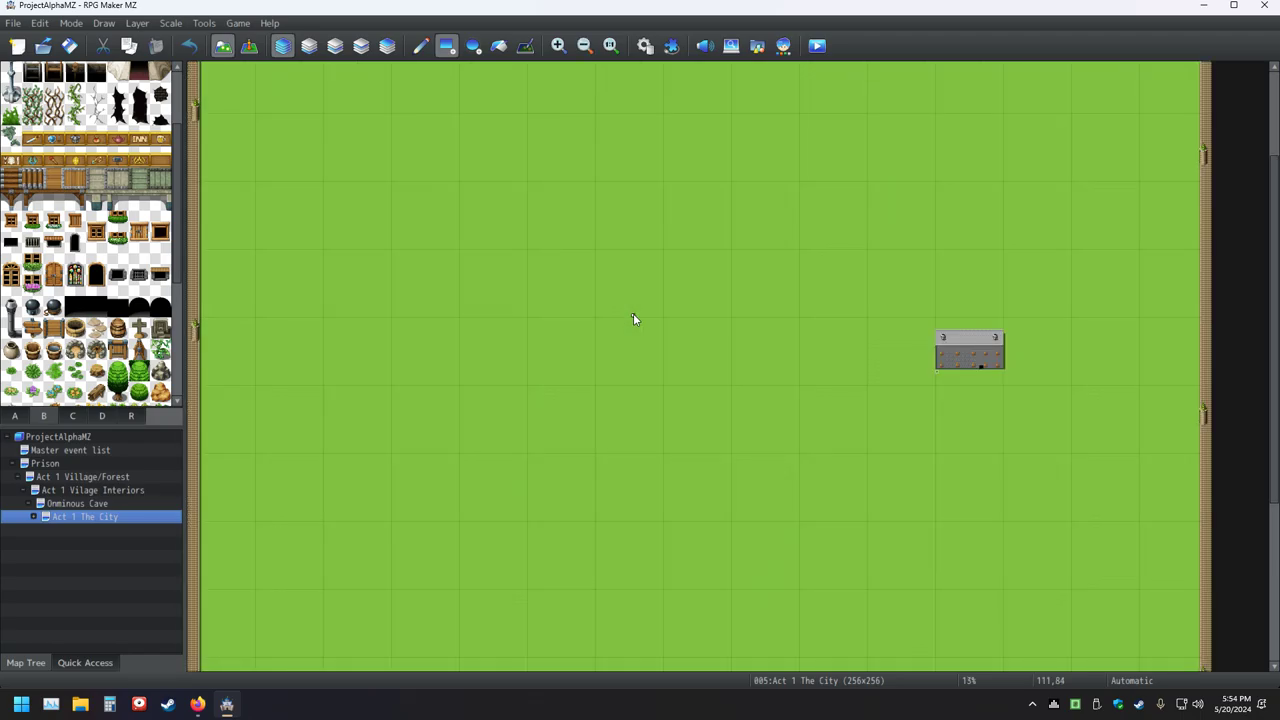
{"action": "middle_click", "coordinate": [636, 315]}
{"action": "middle_click", "coordinate": [925, 216]}
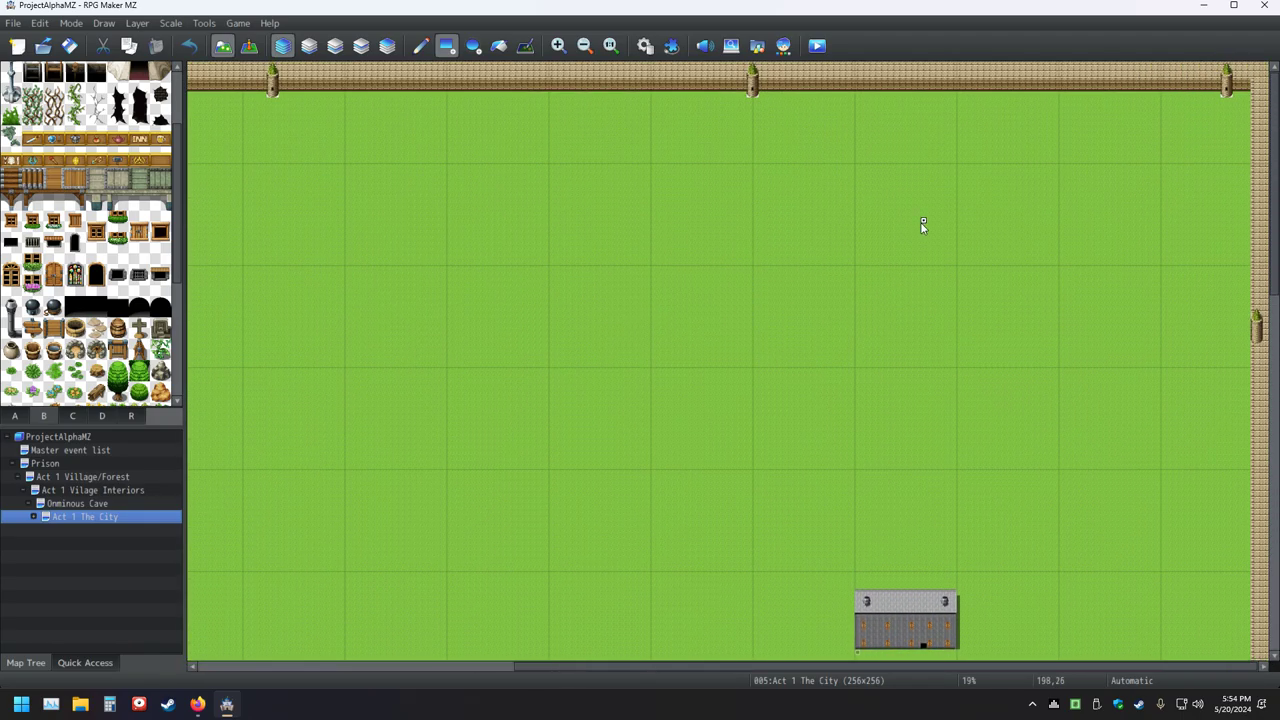
{"action": "middle_click", "coordinate": [916, 239]}
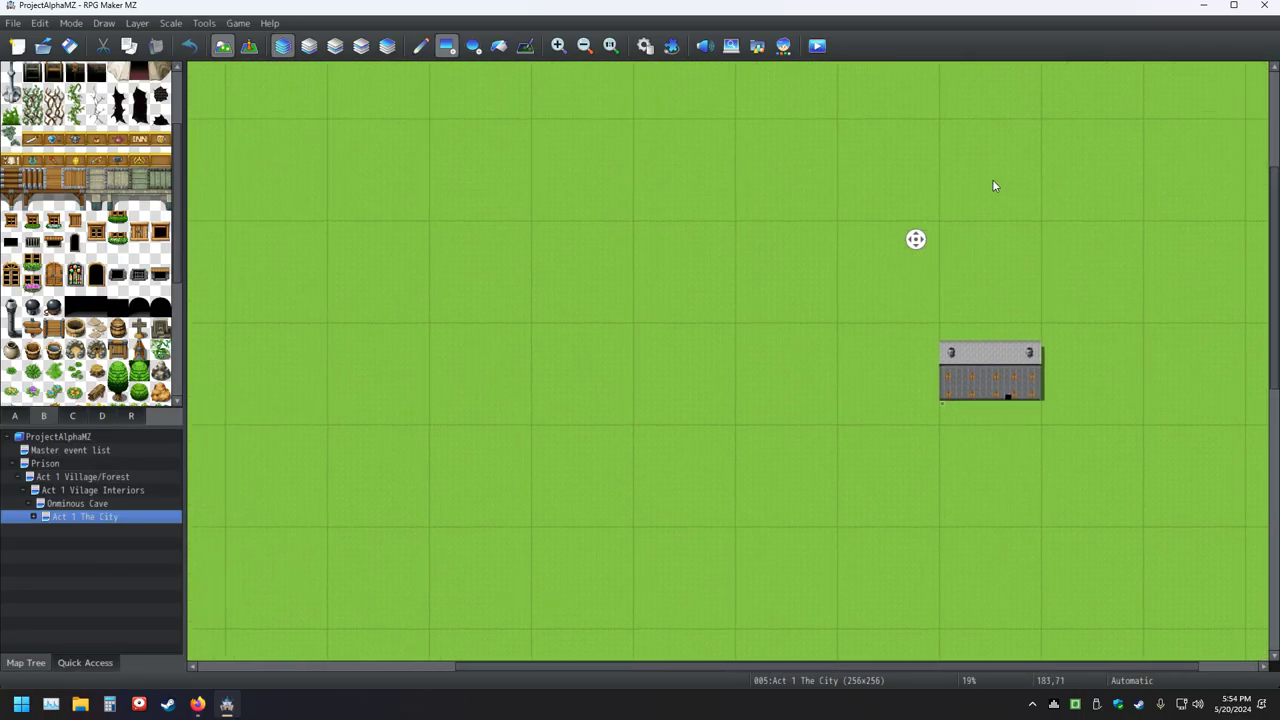
{"action": "middle_click", "coordinate": [1005, 205]}
{"action": "middle_click", "coordinate": [832, 273]}
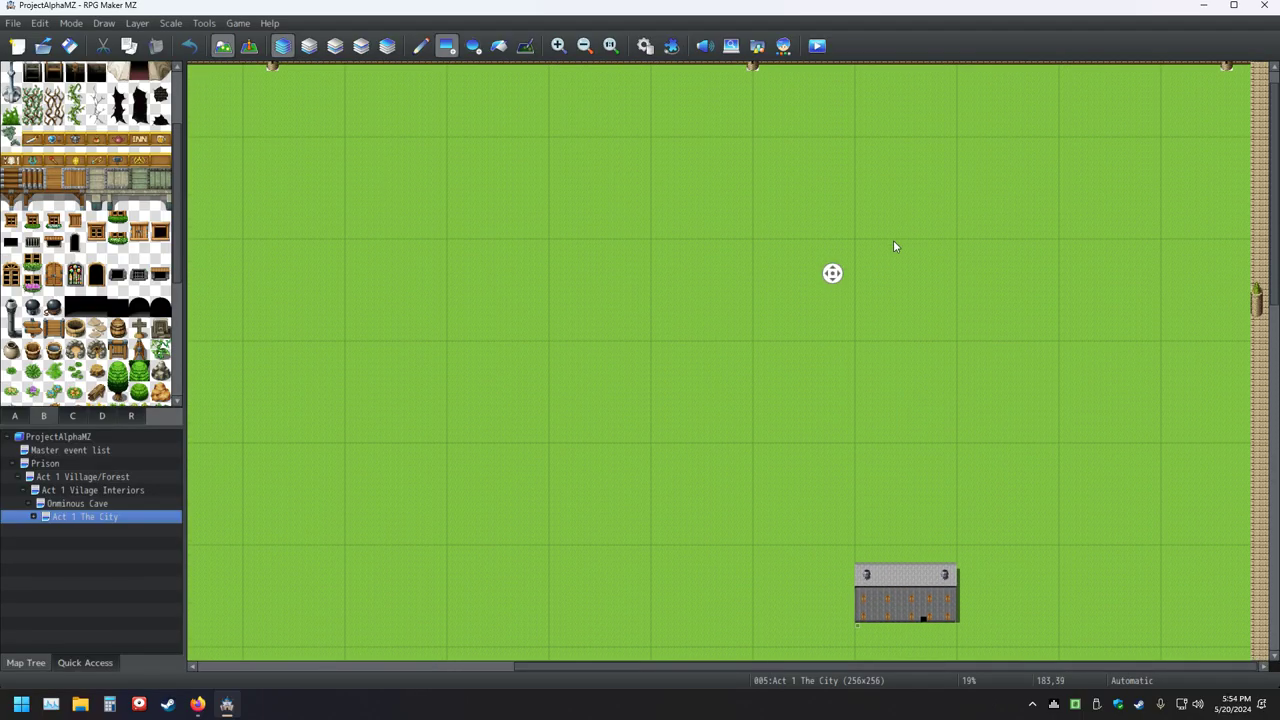
{"action": "middle_click", "coordinate": [894, 247]}
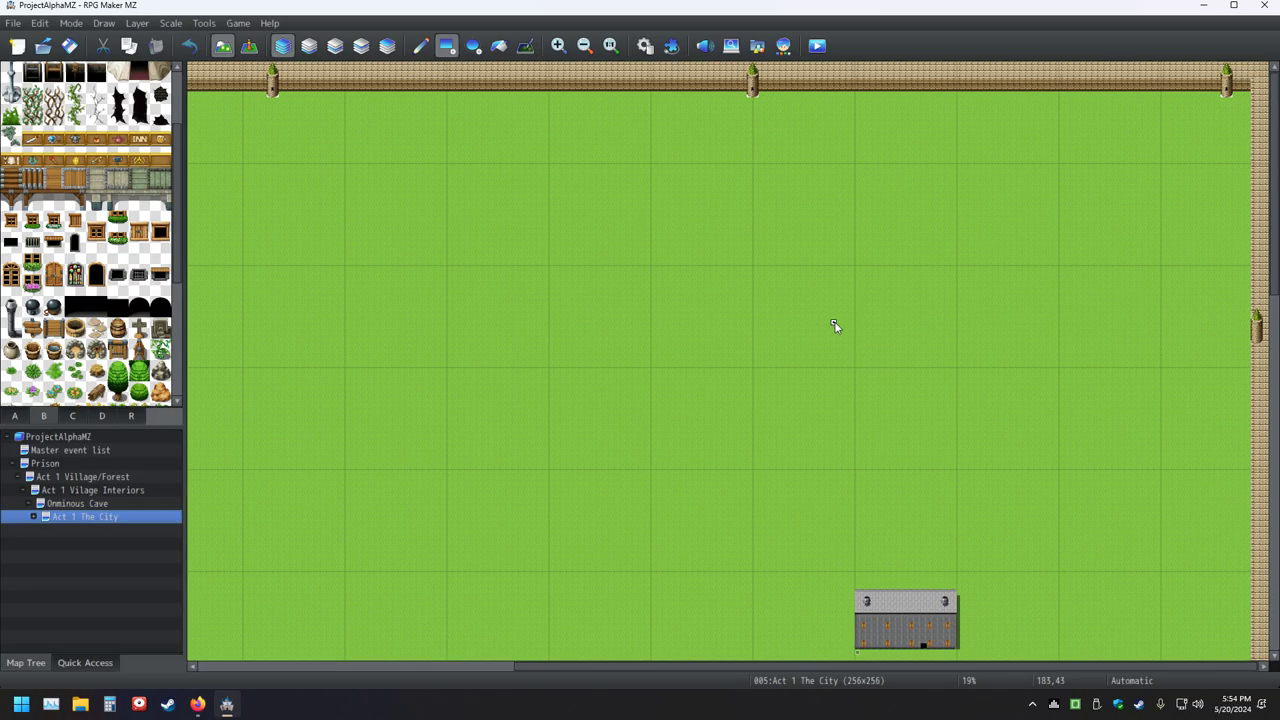
- Open the Act 1 Village/Forest map and examine the arrangement of its houses, fields and paths
{"action": "left_click", "coordinate": [85, 478]}
{"action": "middle_click_drag", "start_coordinate": [572, 437], "coordinate": [448, 405]}
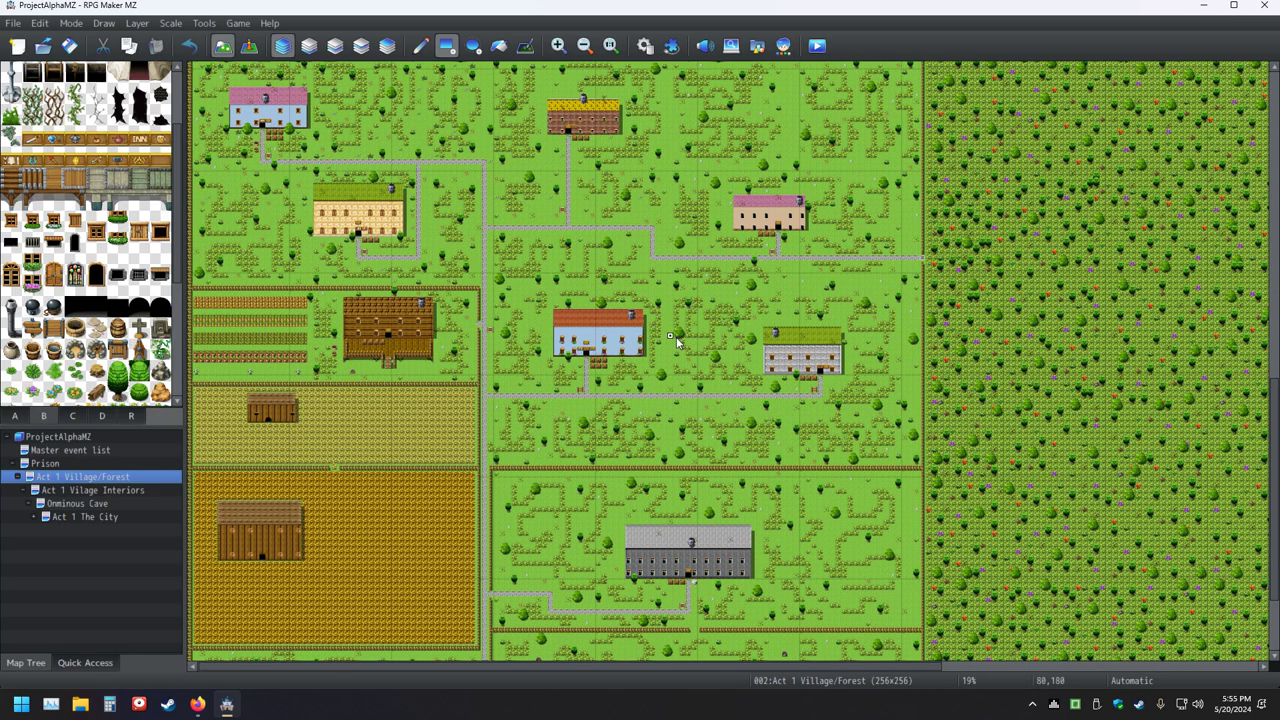
{"action": "scroll", "coordinate": [700, 490], "scroll_direction": "down", "scroll_amount": 3}
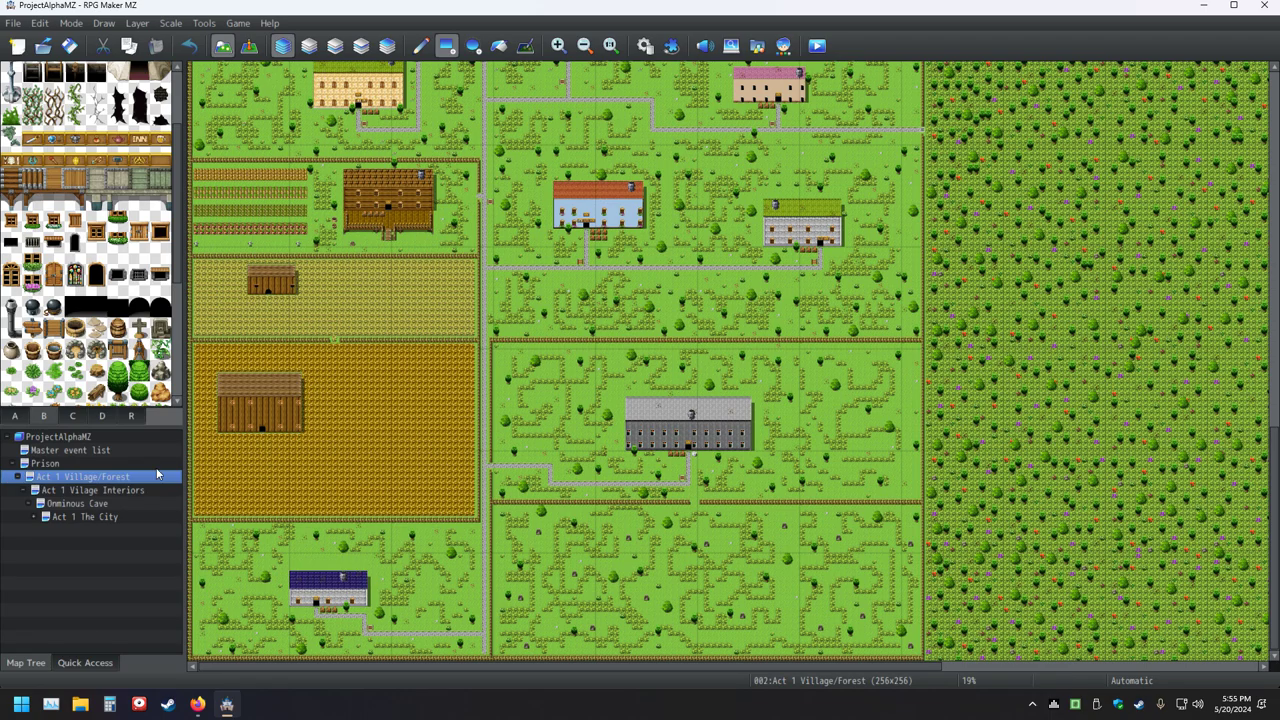
- Open the Act 1 Vilage Interiors map and examine the floor plans of the building interiors
{"action": "left_click", "coordinate": [117, 490]}
{"action": "middle_click", "coordinate": [670, 348]}
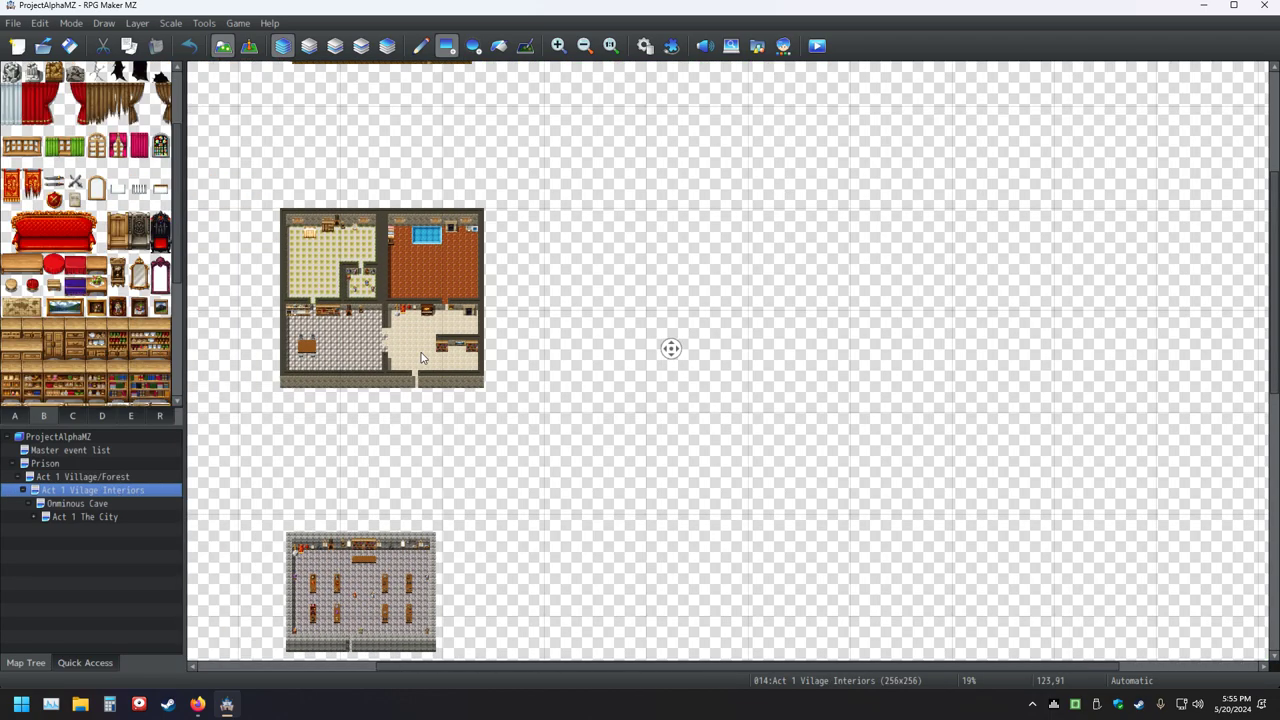
{"action": "scroll", "coordinate": [398, 322], "scroll_direction": "down", "scroll_amount": 2, "text": "ctrl"}
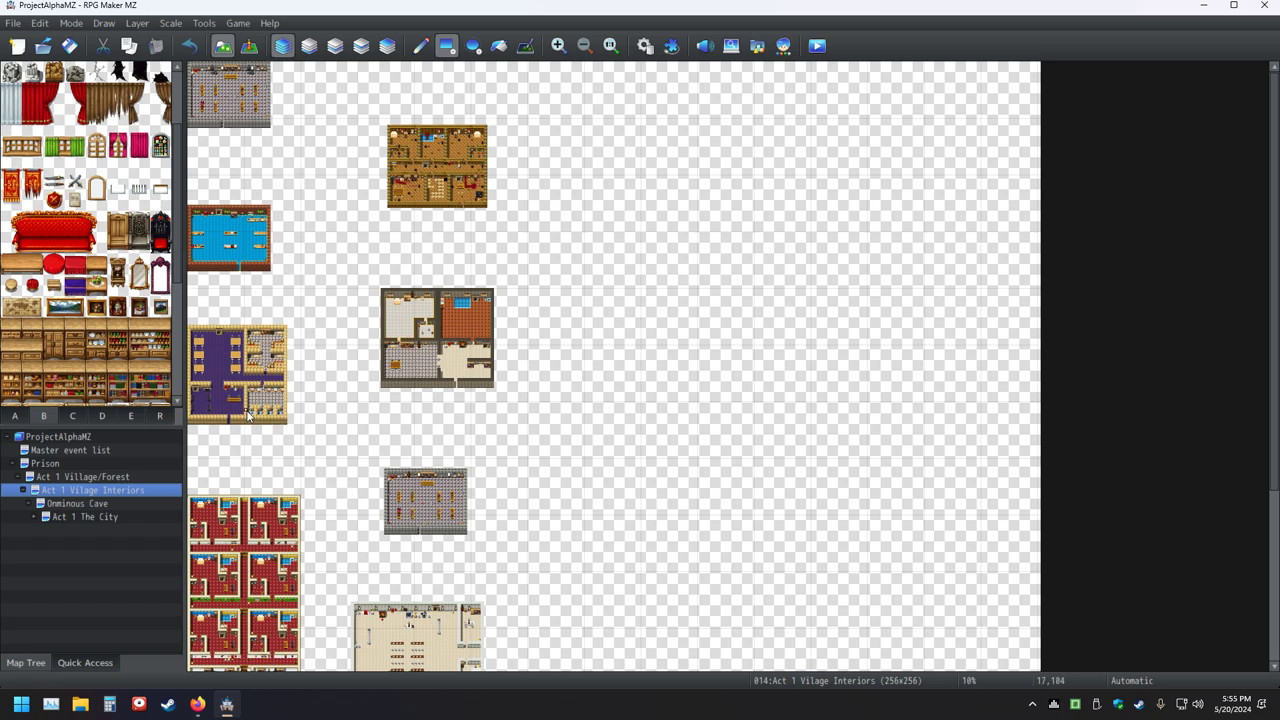
{"action": "scroll", "coordinate": [262, 563], "scroll_direction": "down", "scroll_amount": 1}
{"action": "scroll", "coordinate": [262, 563], "scroll_direction": "down", "scroll_amount": 3}
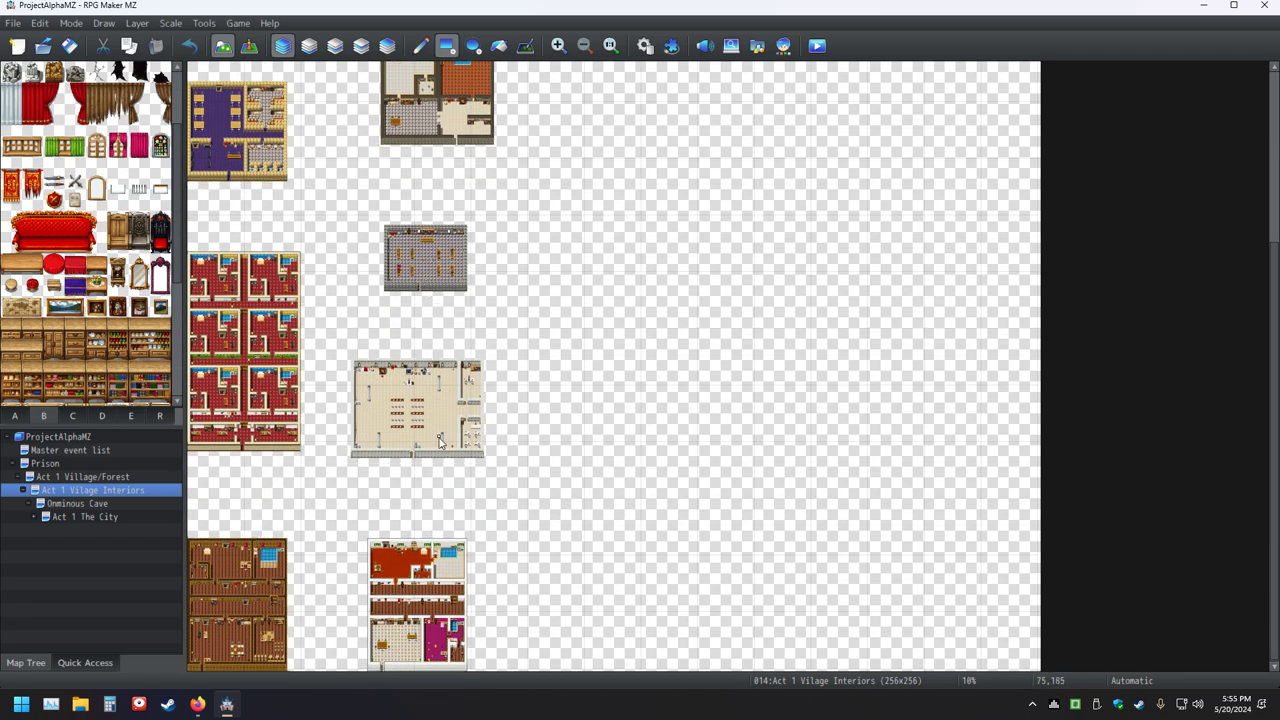
{"action": "scroll", "coordinate": [335, 492], "scroll_direction": "up", "scroll_amount": 2}
{"action": "scroll", "coordinate": [330, 487], "scroll_direction": "up", "scroll_amount": 3}
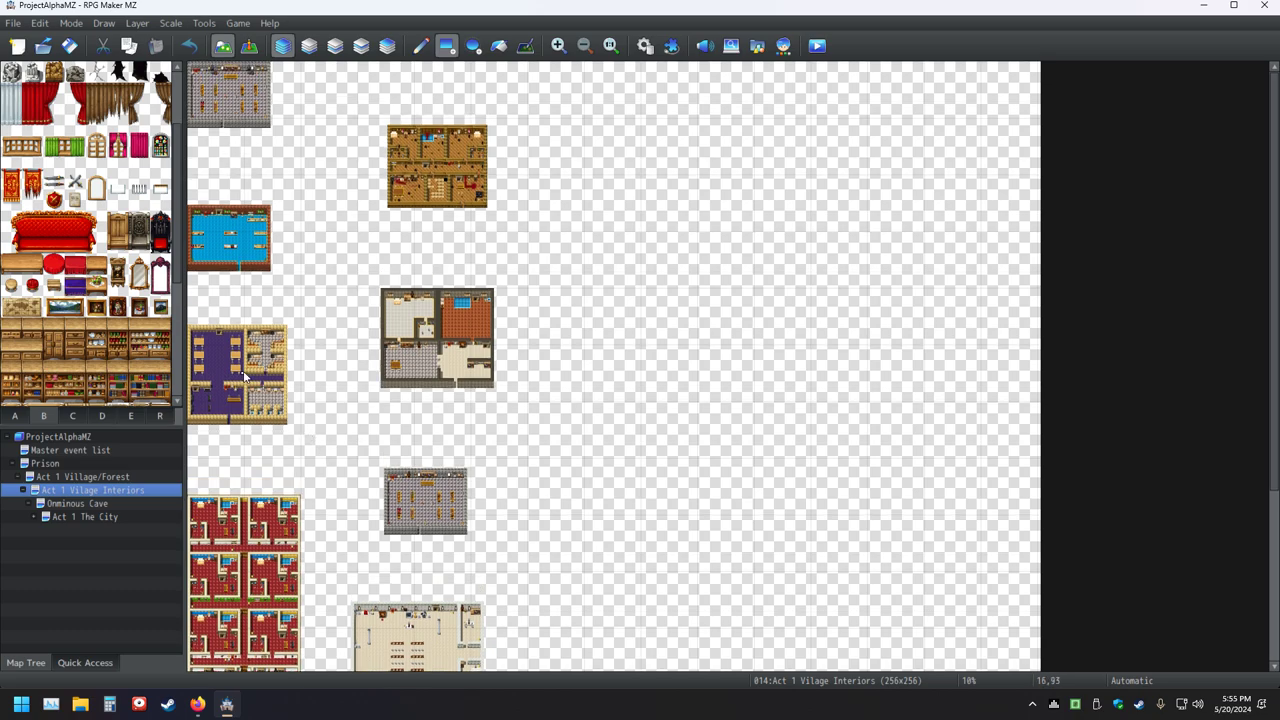
{"action": "scroll", "coordinate": [243, 540], "scroll_direction": "down", "scroll_amount": 4}
{"action": "scroll", "coordinate": [240, 596], "scroll_direction": "down", "scroll_amount": 1}
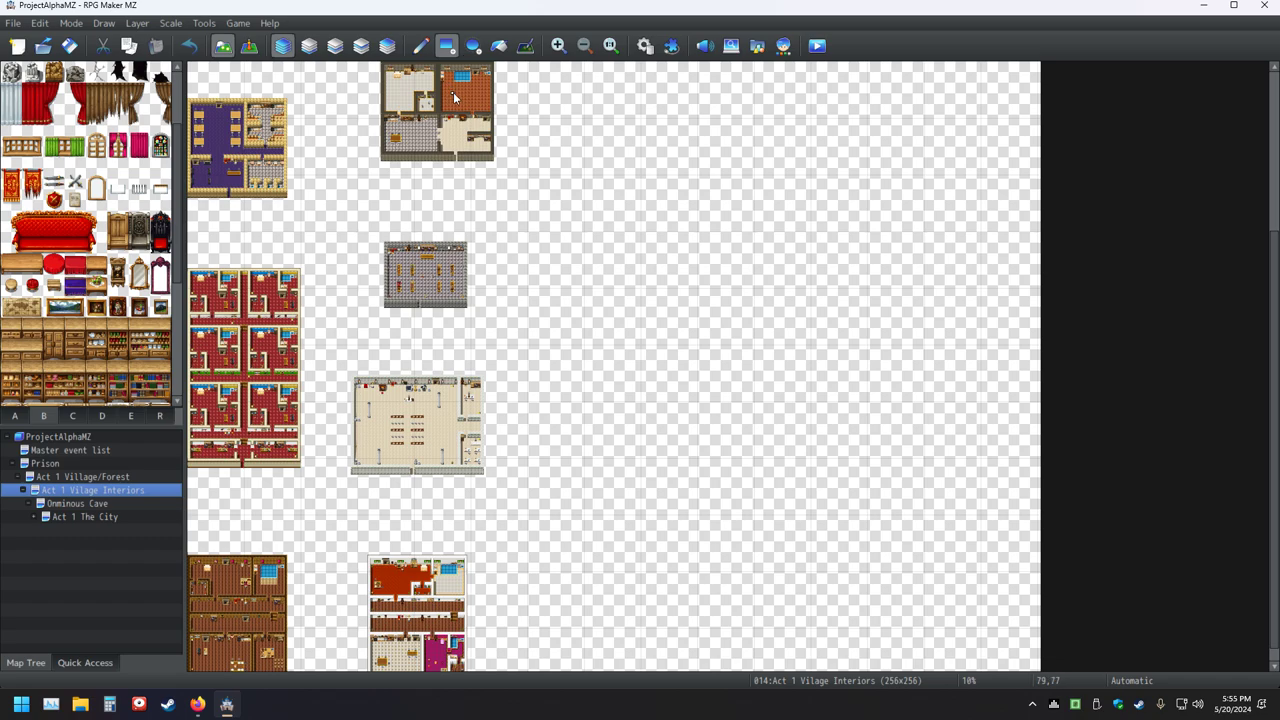
{"action": "scroll", "coordinate": [452, 100], "scroll_direction": "up", "scroll_amount": 5}
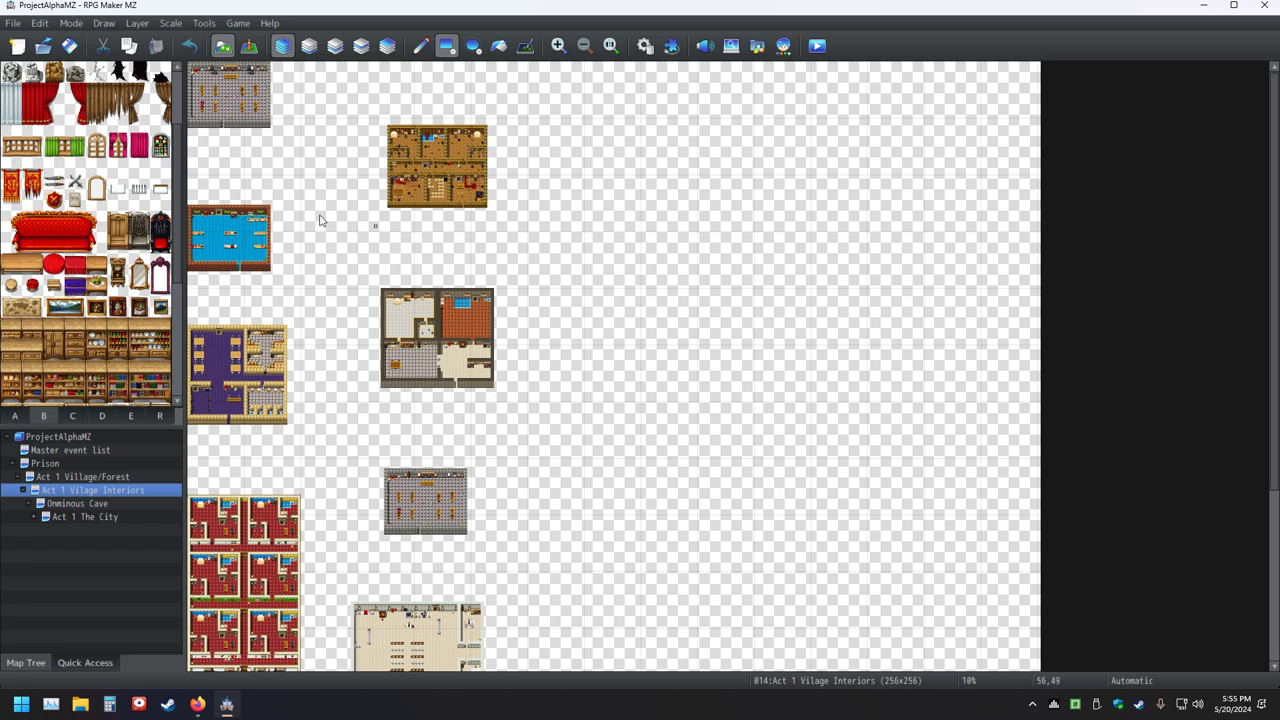
- Return to the Act 1 Village/Forest map and examine the village together with the forest and lake area
{"action": "key", "text": "Up"}
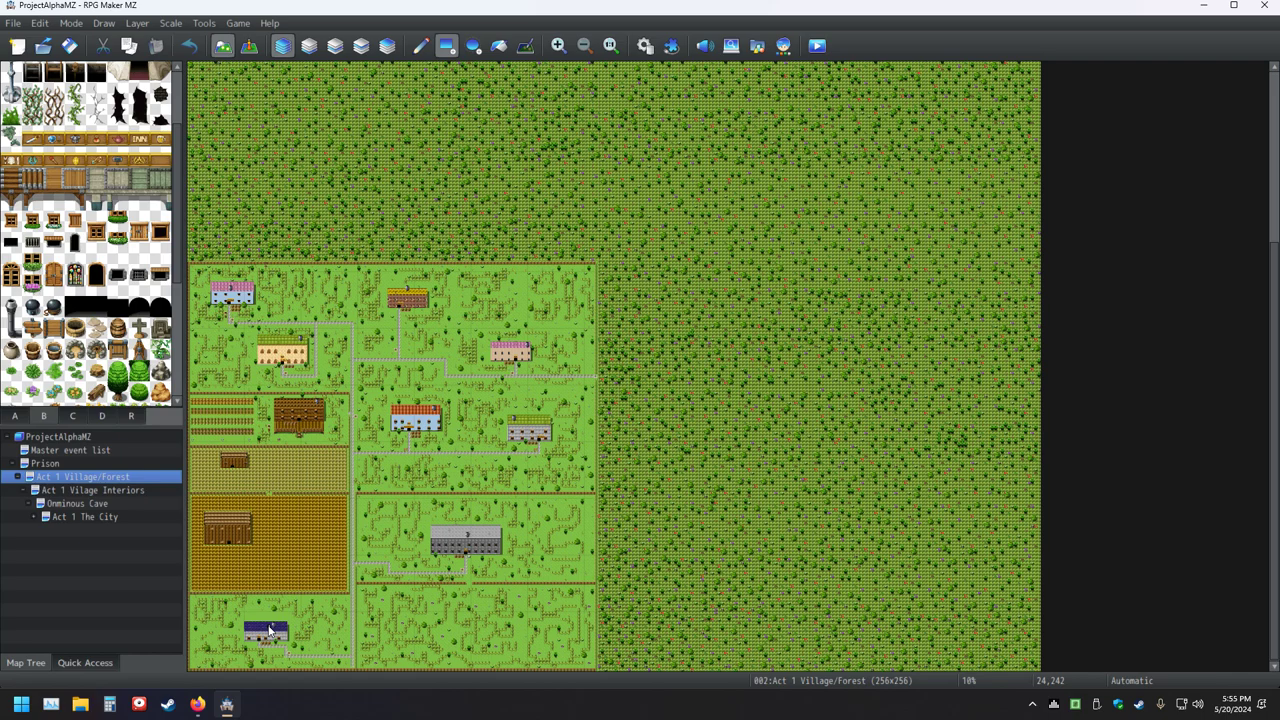
{"action": "scroll", "coordinate": [419, 560], "scroll_direction": "up", "scroll_amount": 5}
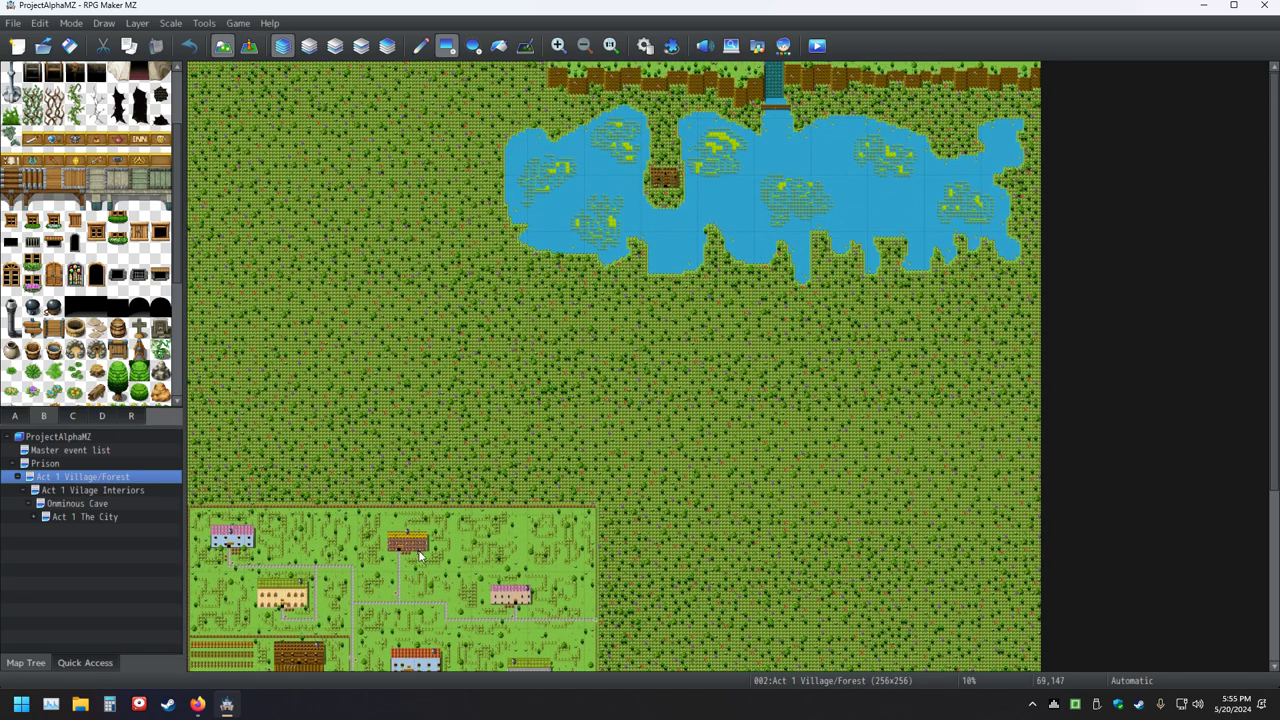
{"action": "scroll", "coordinate": [449, 550], "scroll_direction": "down", "scroll_amount": 3}
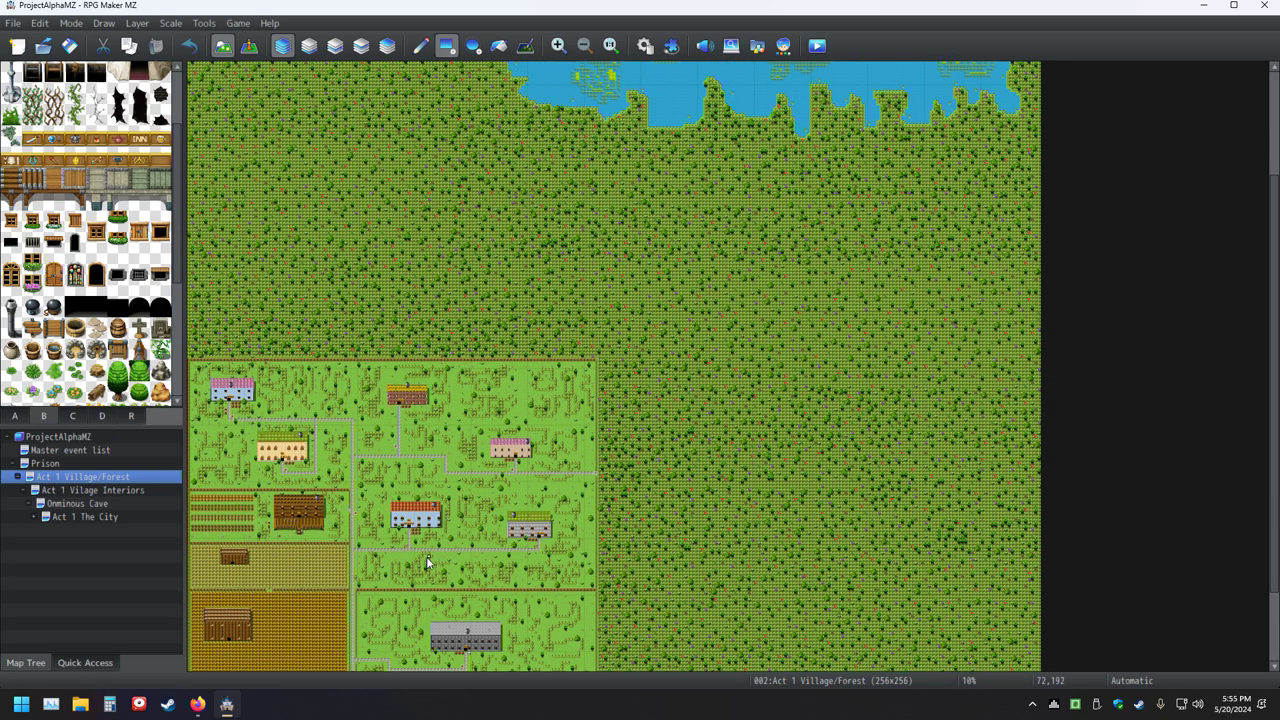
- Go back to the Act 1 The City map, save the project and look over the empty southern grass area
{"action": "left_click", "coordinate": [104, 517]}
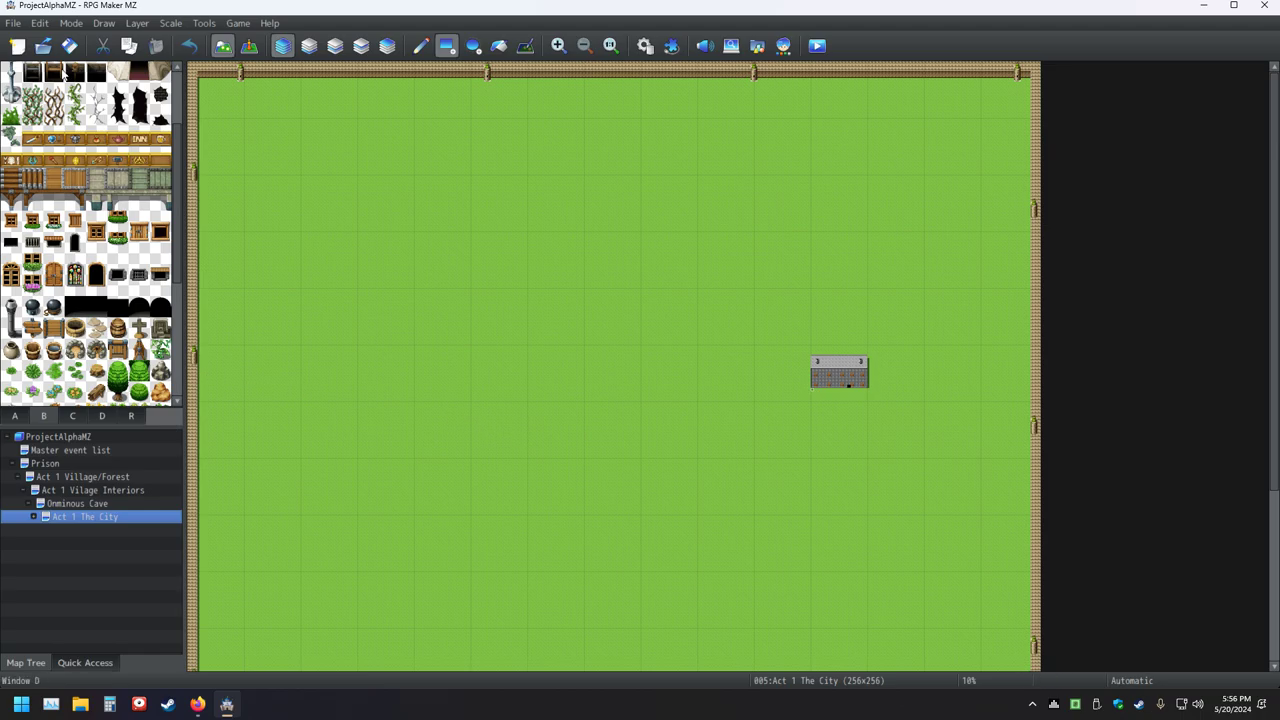
{"action": "left_click", "coordinate": [68, 45]}
{"action": "scroll", "coordinate": [724, 364], "scroll_direction": "down", "scroll_amount": 5}
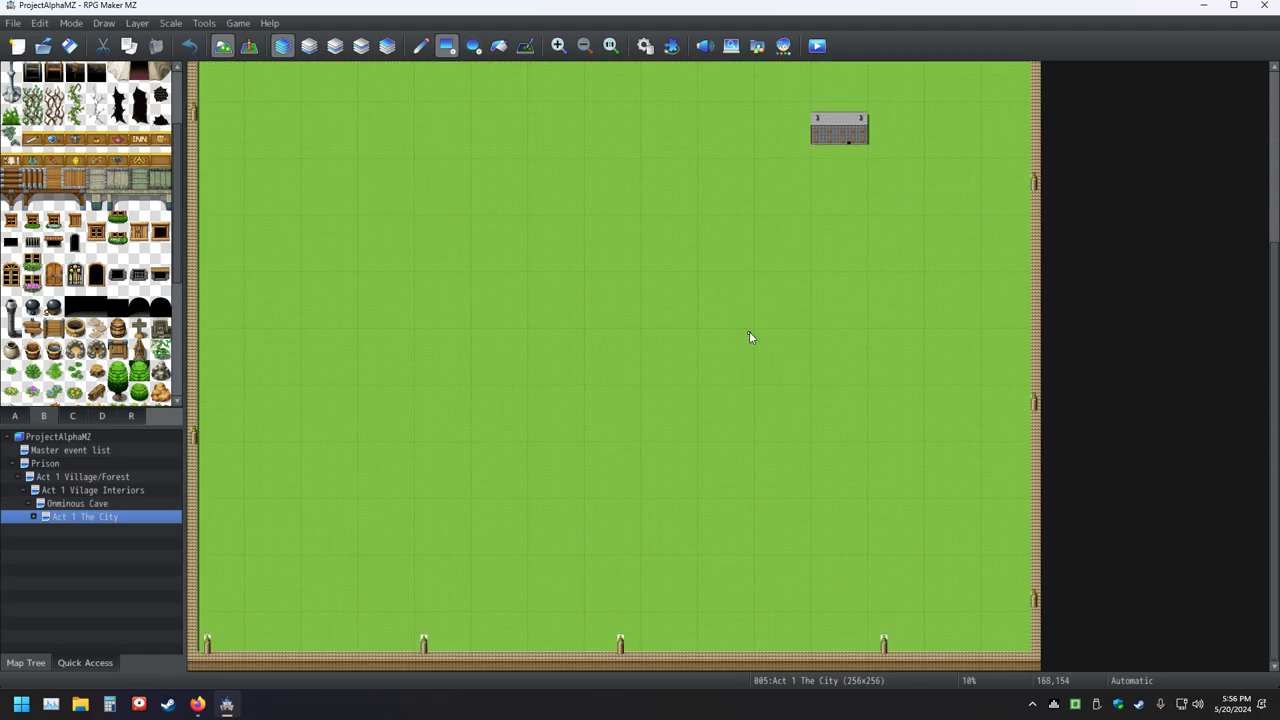
{"action": "scroll", "coordinate": [749, 337], "scroll_direction": "up", "scroll_amount": 1}
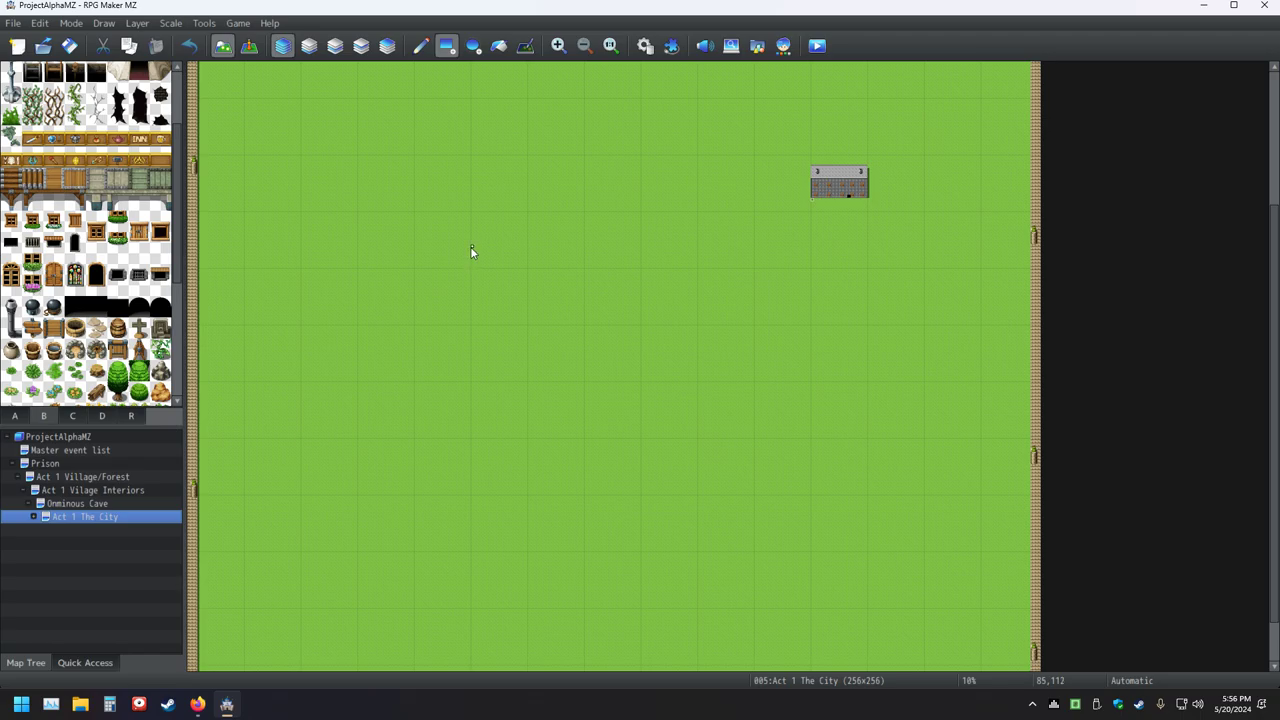
- Copy the entire grey stone building with the pencil and stamp a duplicate near the map's southeast corner
{"action": "left_click", "coordinate": [420, 45]}
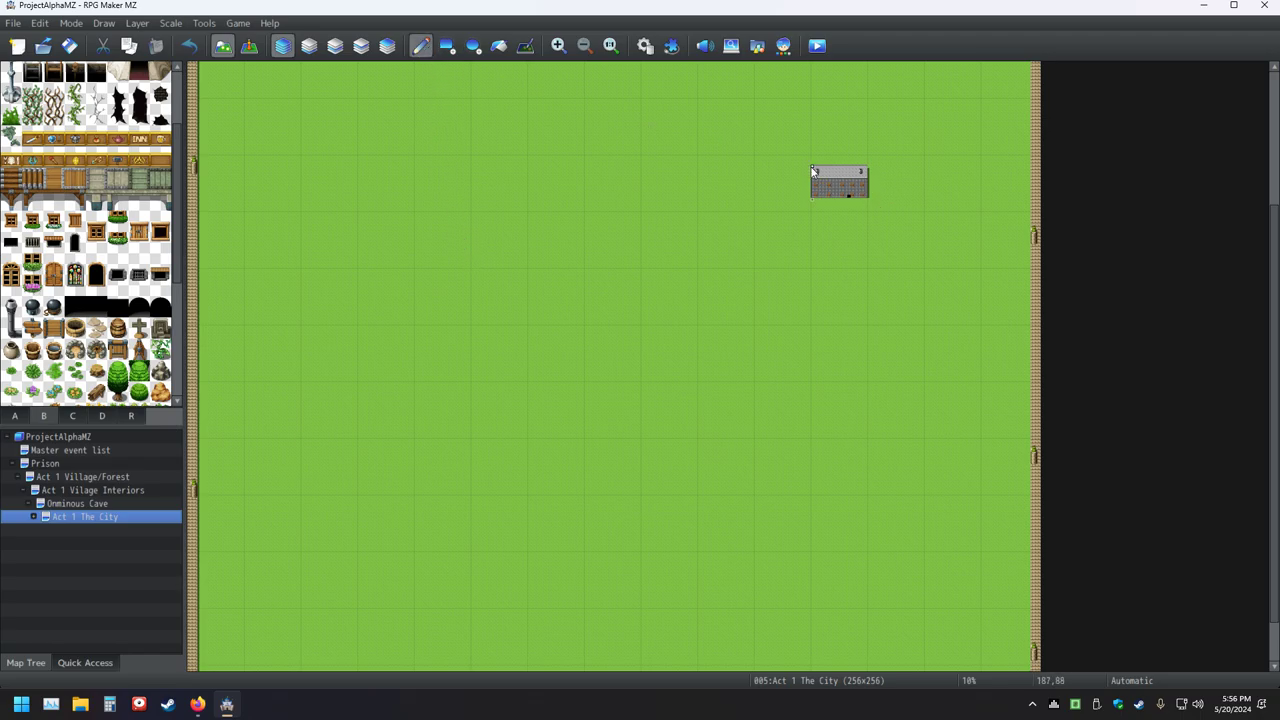
{"action": "right_click_drag", "start_coordinate": [813, 171], "coordinate": [870, 204]}
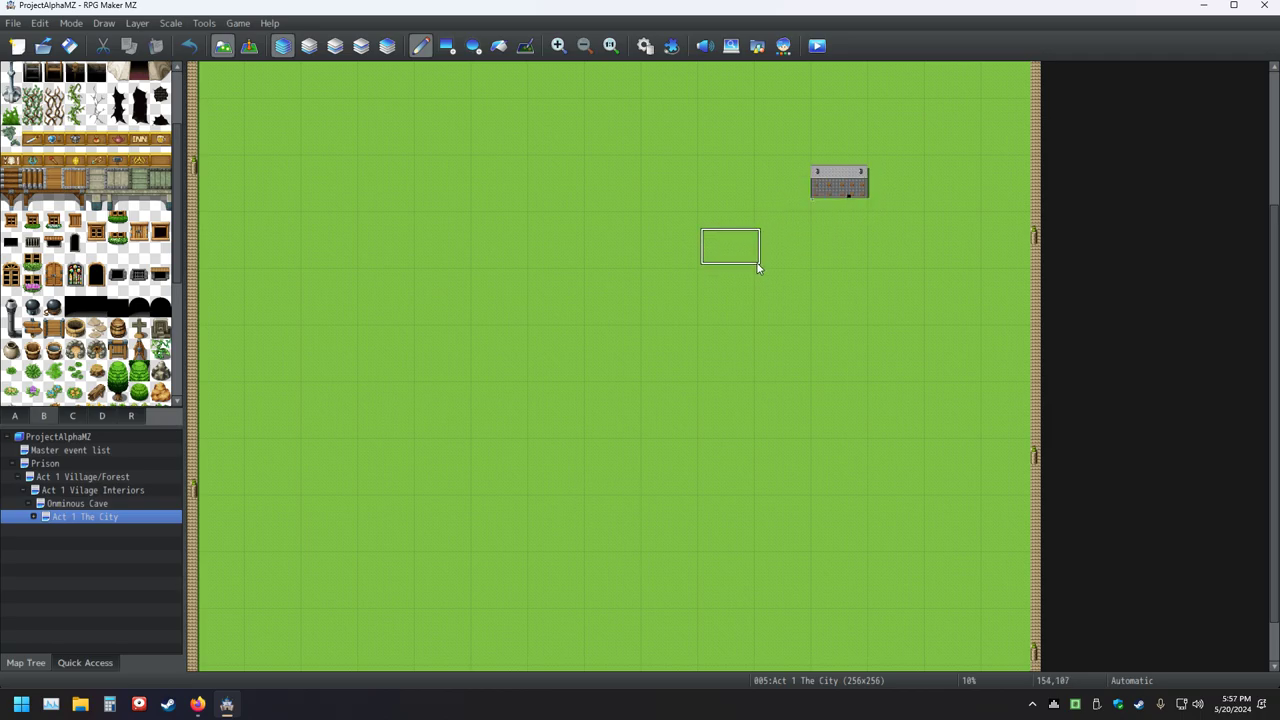
{"action": "scroll", "coordinate": [1005, 345], "scroll_direction": "up", "scroll_amount": 5, "text": "ctrl"}
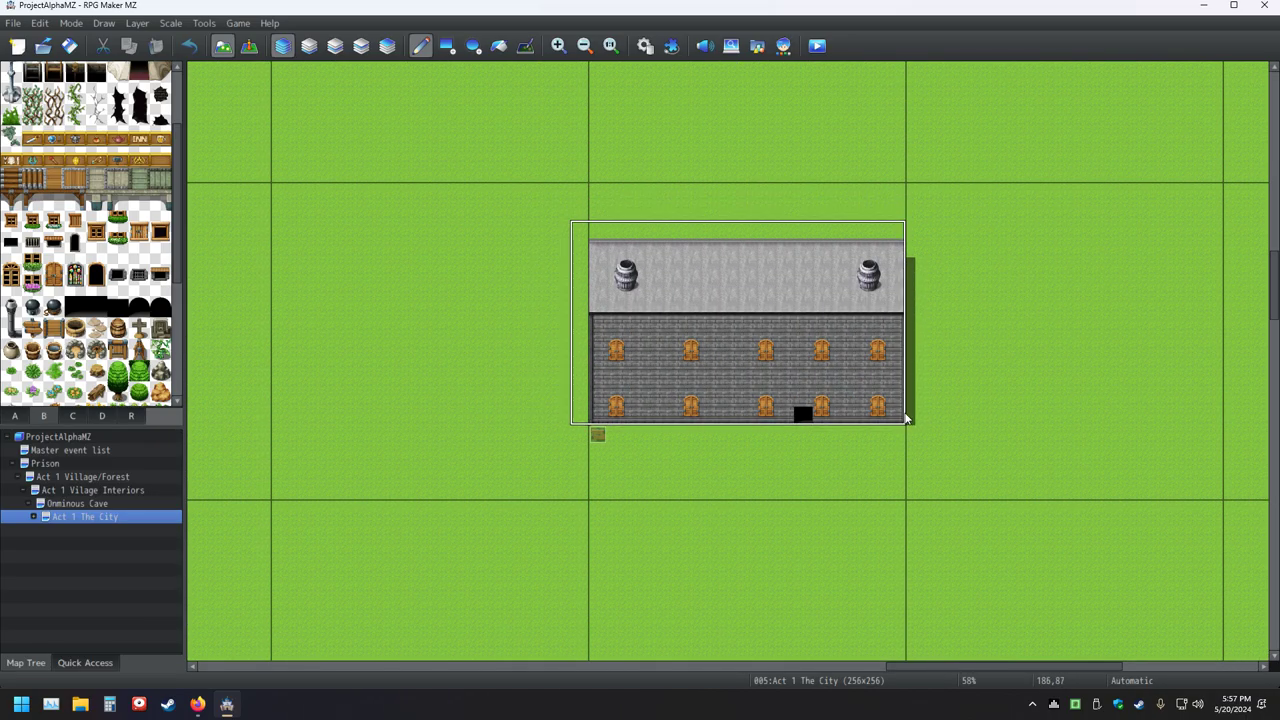
{"action": "right_click_drag", "start_coordinate": [908, 421], "coordinate": [592, 260]}
{"action": "scroll", "coordinate": [534, 380], "scroll_direction": "down", "scroll_amount": 6}
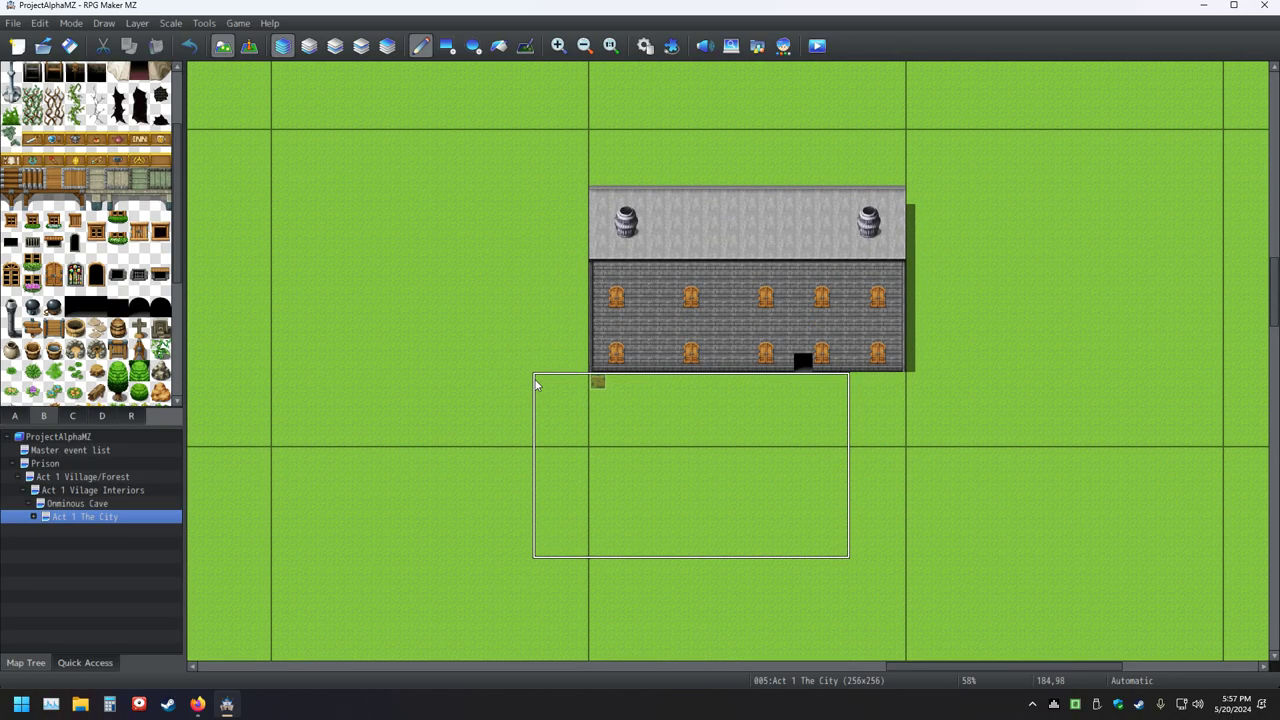
{"action": "scroll", "coordinate": [545, 376], "scroll_direction": "down", "scroll_amount": 5, "text": "ctrl"}
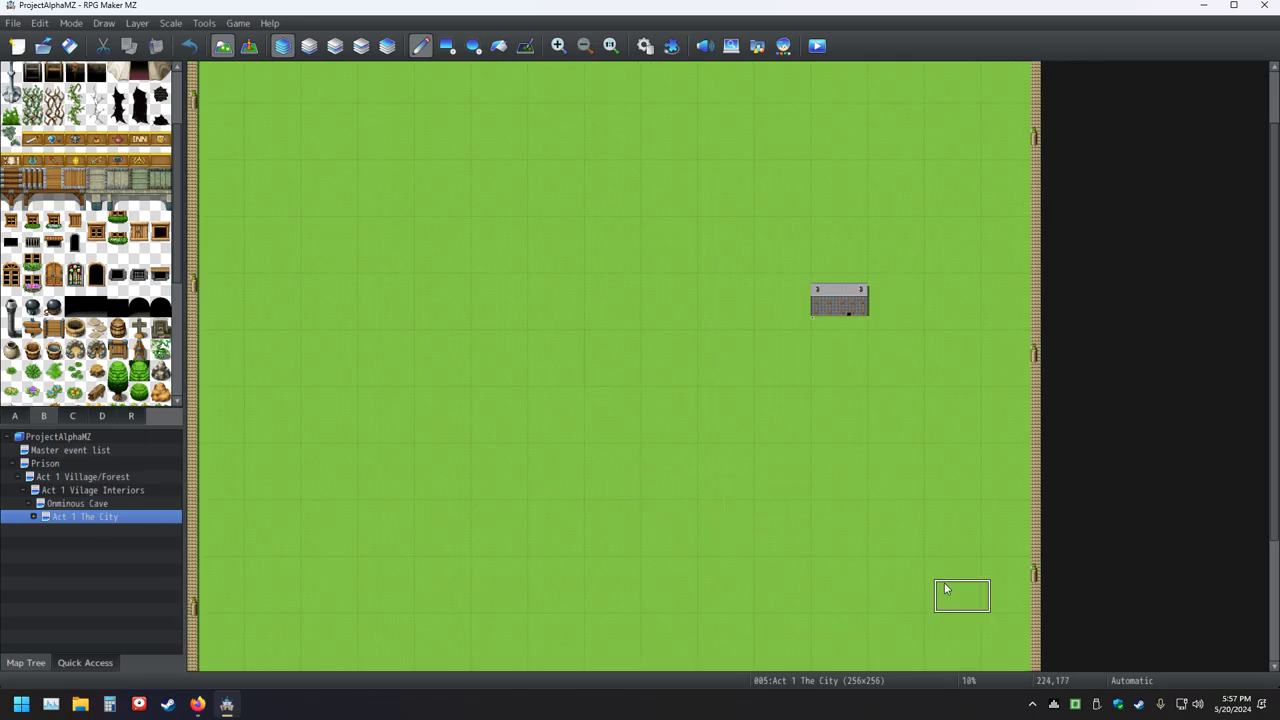
{"action": "scroll", "coordinate": [940, 585], "scroll_direction": "down", "scroll_amount": 3}
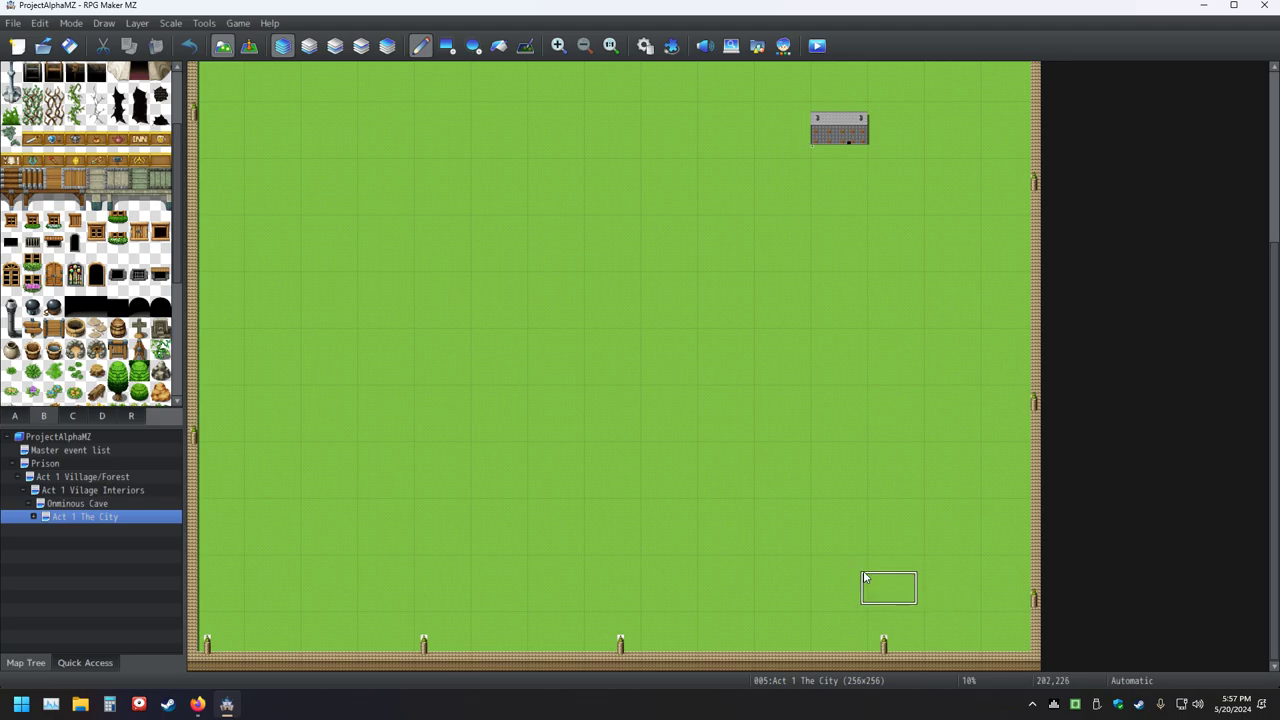
{"action": "left_click", "coordinate": [862, 573]}
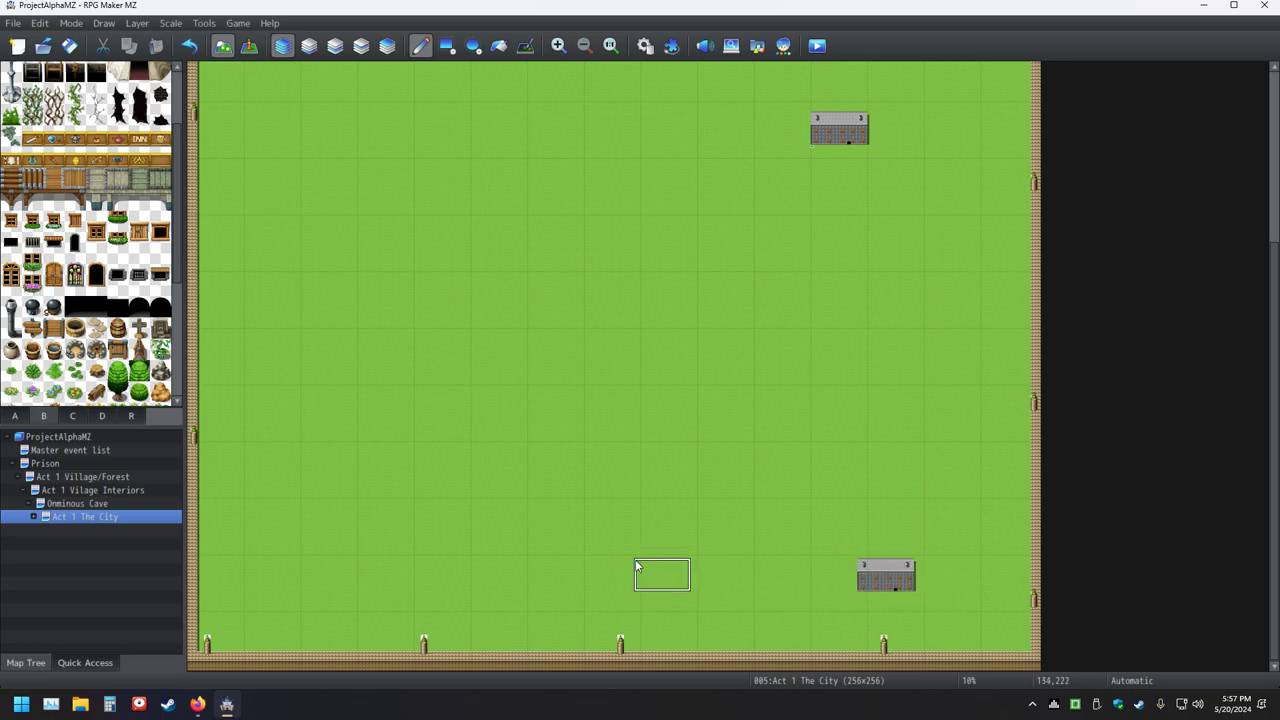
{"action": "left_click", "coordinate": [636, 441]}
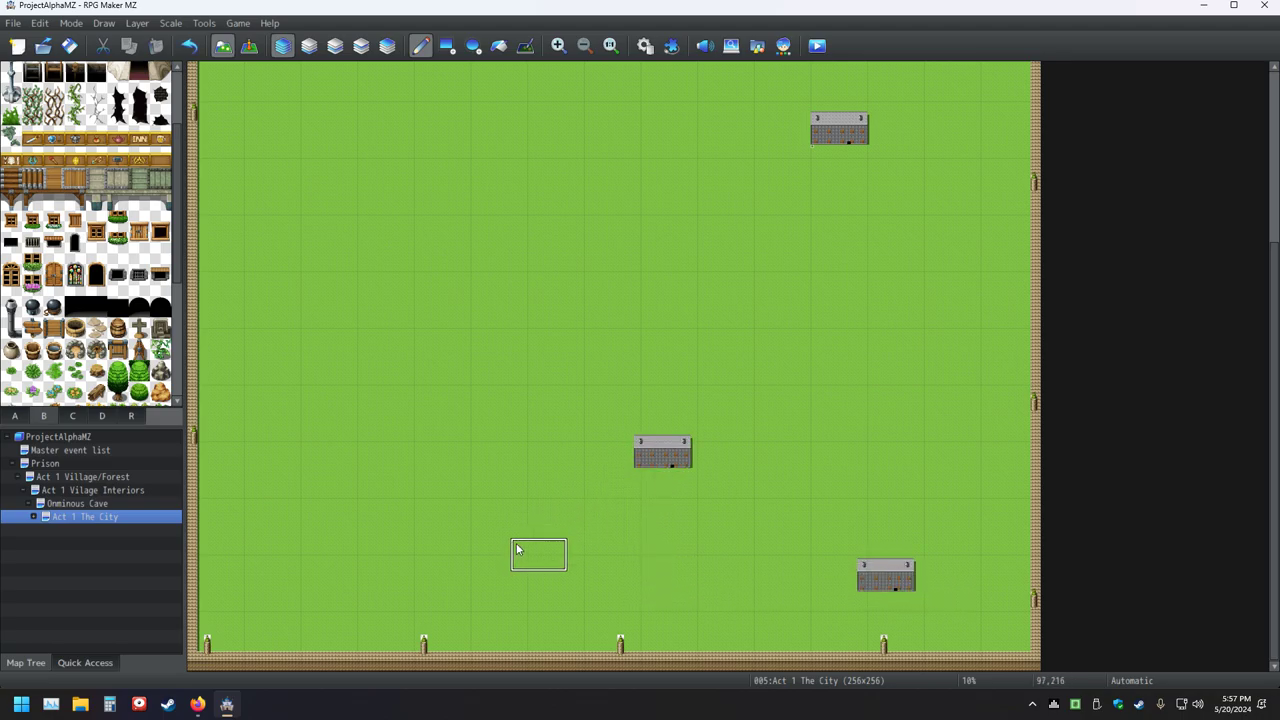
{"action": "left_click", "coordinate": [530, 549]}
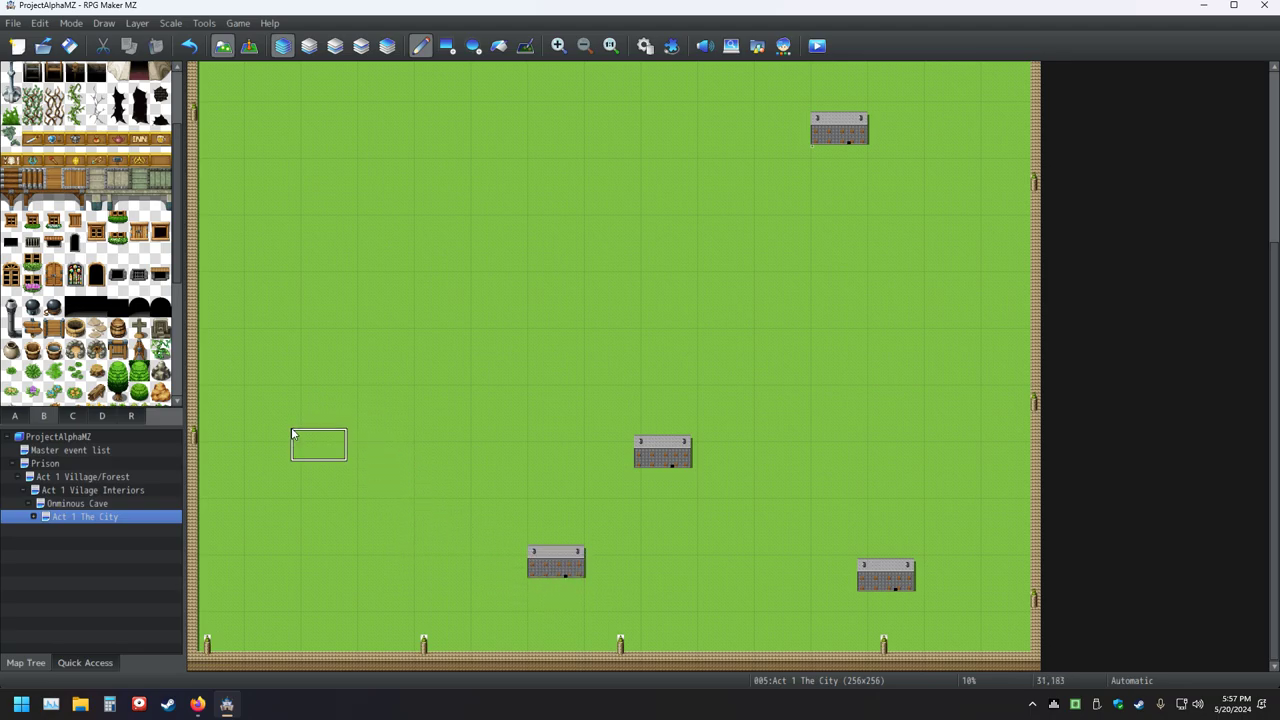
{"action": "left_click", "coordinate": [257, 604]}
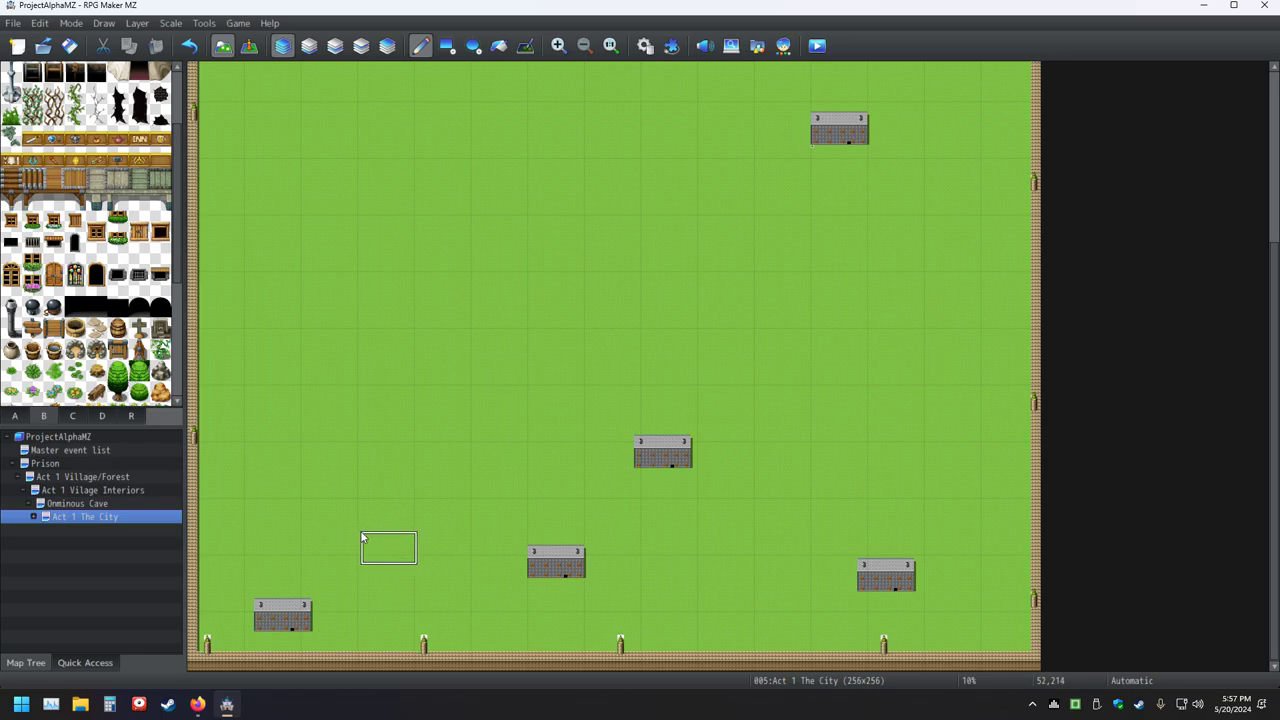
{"action": "left_click", "coordinate": [304, 462]}
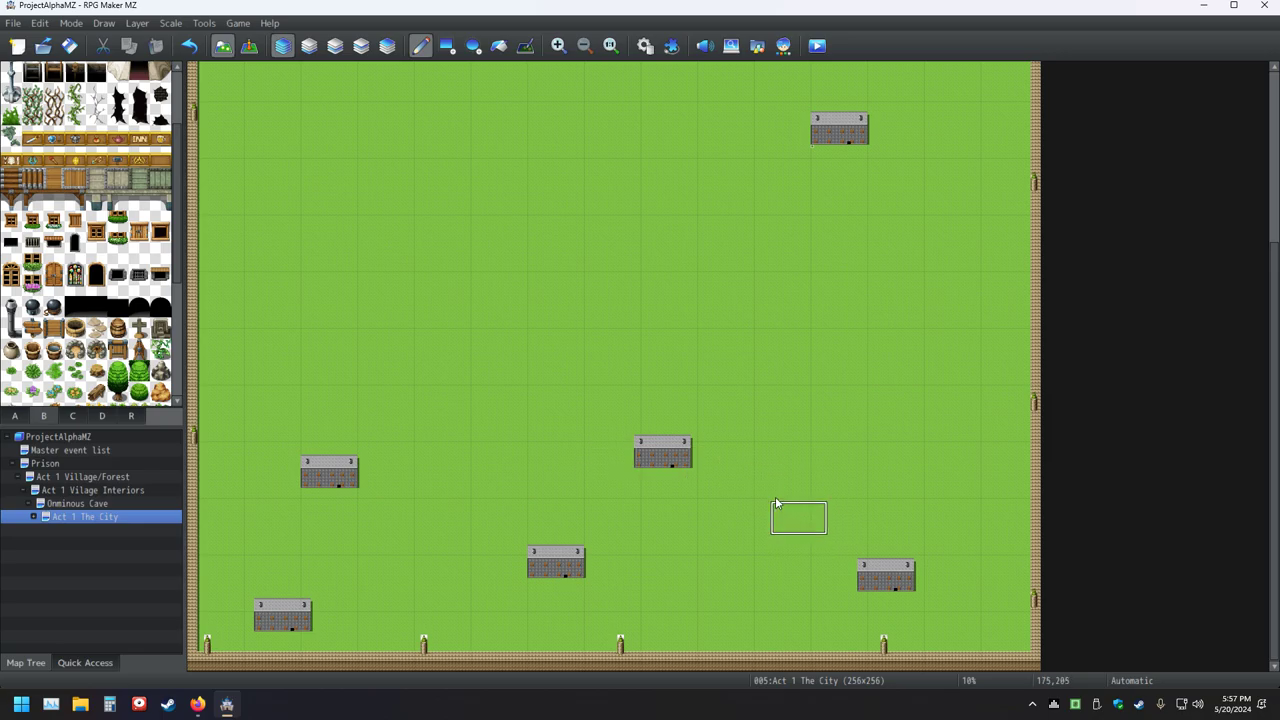
{"action": "left_click", "coordinate": [867, 448]}
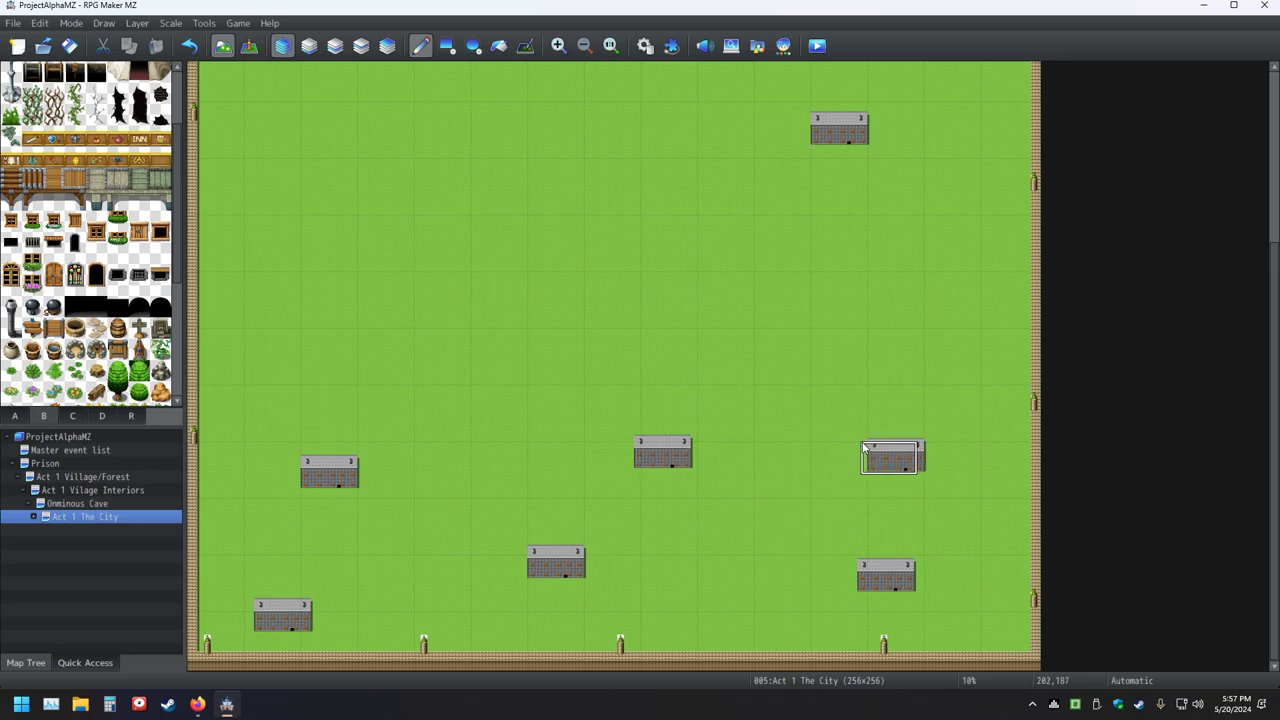
{"action": "key", "text": "ctrl+z"}
{"action": "key", "text": "ctrl+z"}
{"action": "key", "text": "ctrl+z"}
{"action": "key", "text": "ctrl+z"}
{"action": "key", "text": "ctrl+z"}
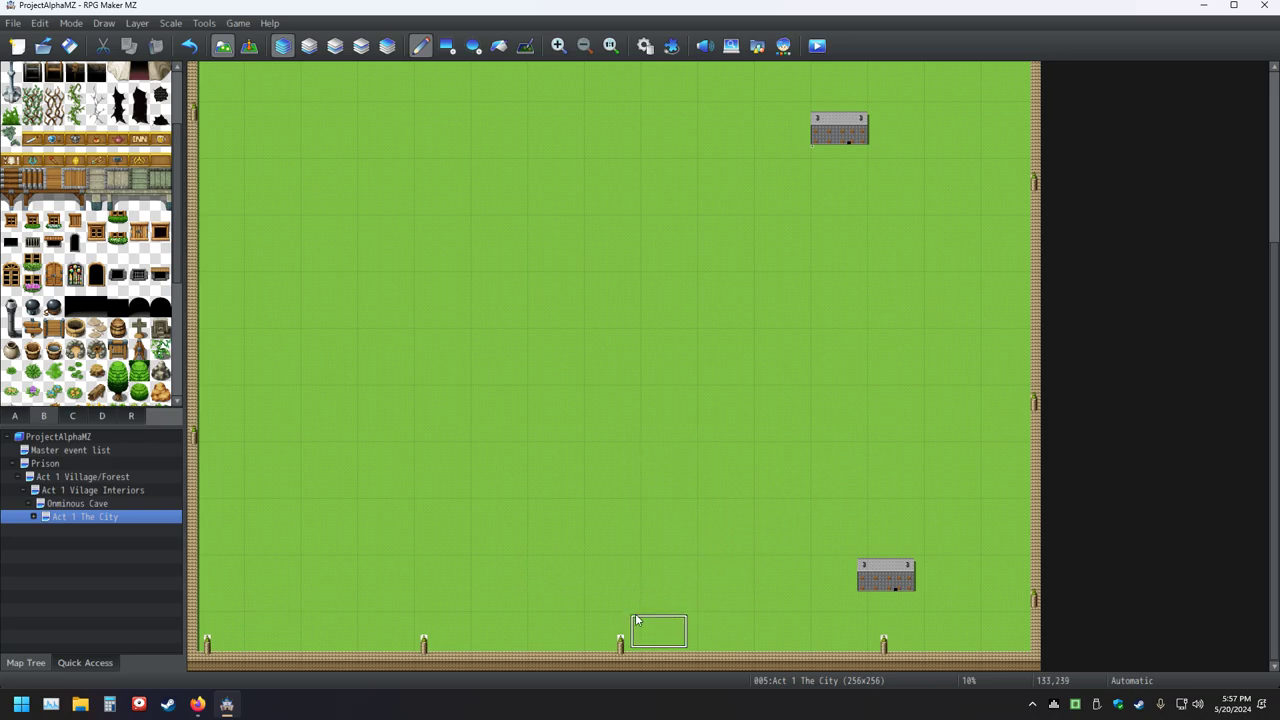
- Stamp four copies of the stone building, irregularly spaced, across the southern grass area west of the southeastern building
{"action": "left_click", "coordinate": [676, 609]}
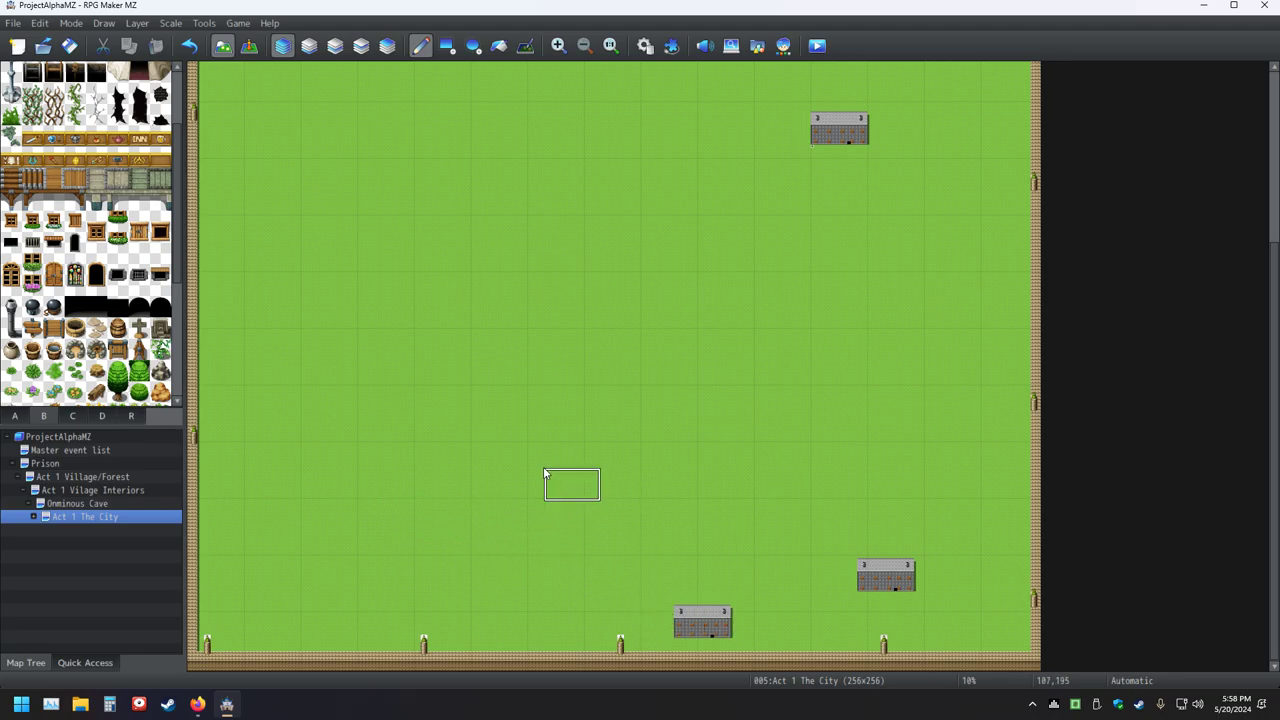
{"action": "left_click", "coordinate": [628, 476]}
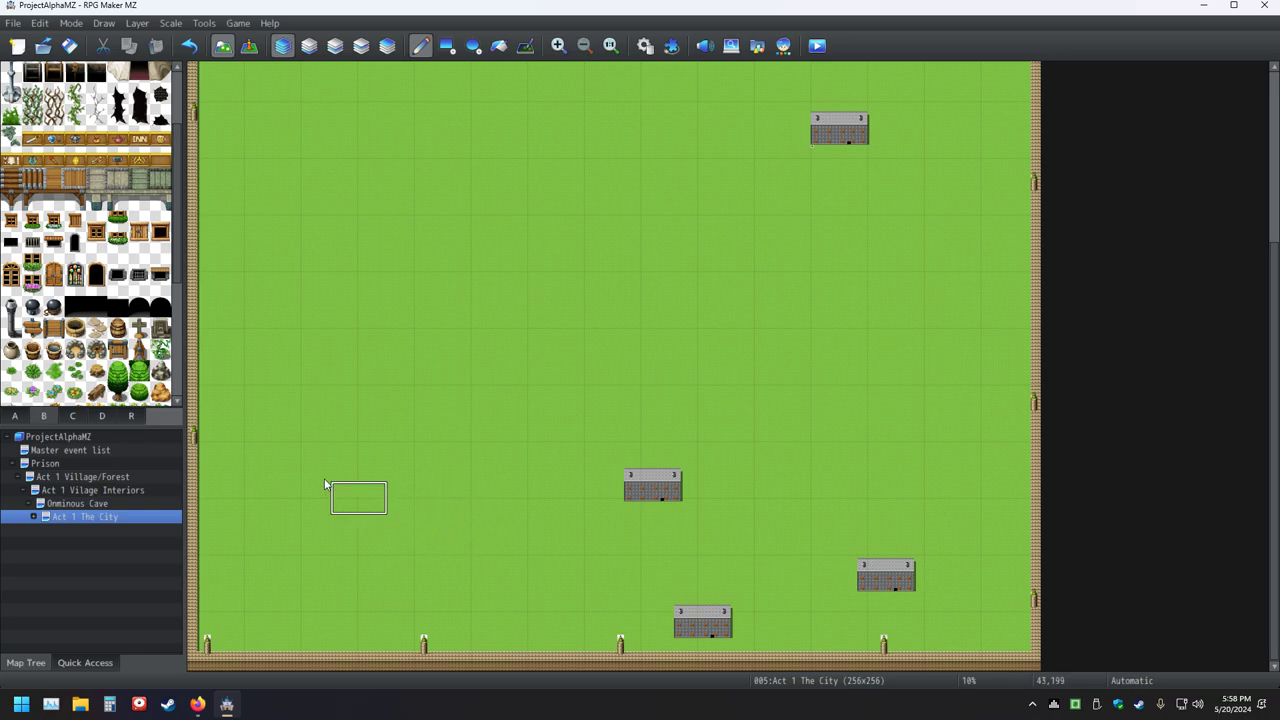
{"action": "left_click", "coordinate": [240, 542]}
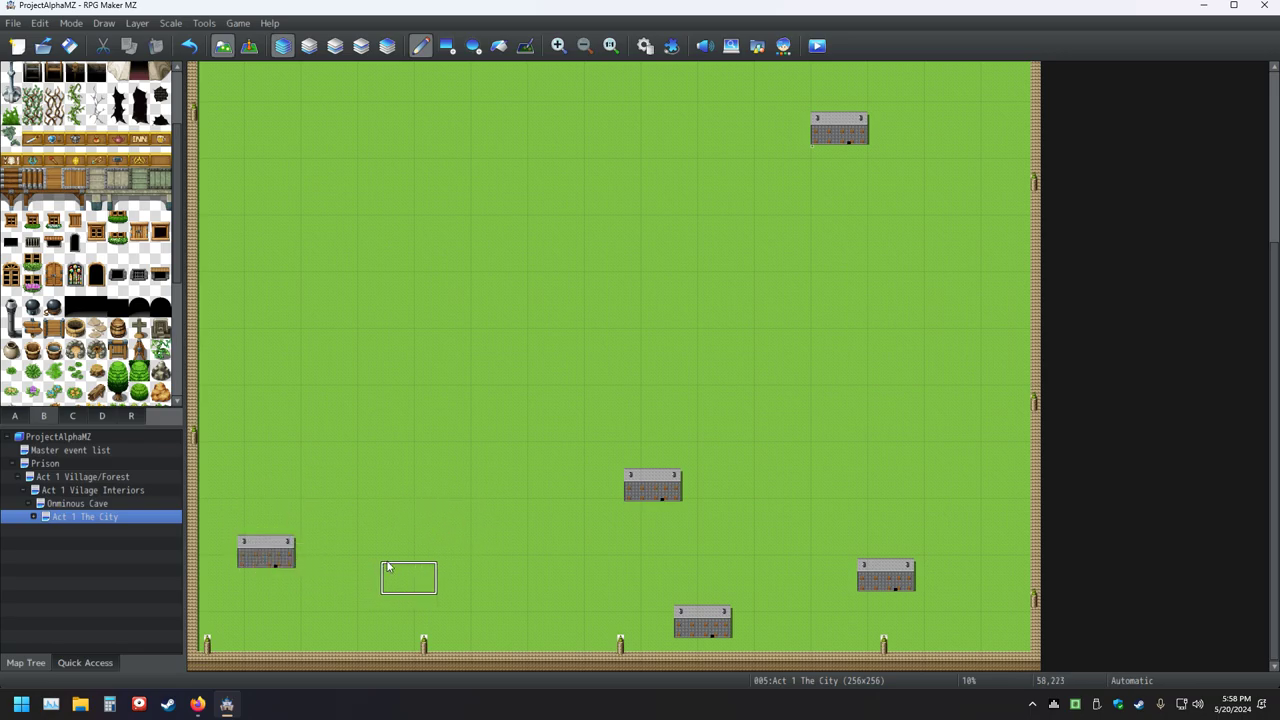
{"action": "left_click", "coordinate": [457, 575]}
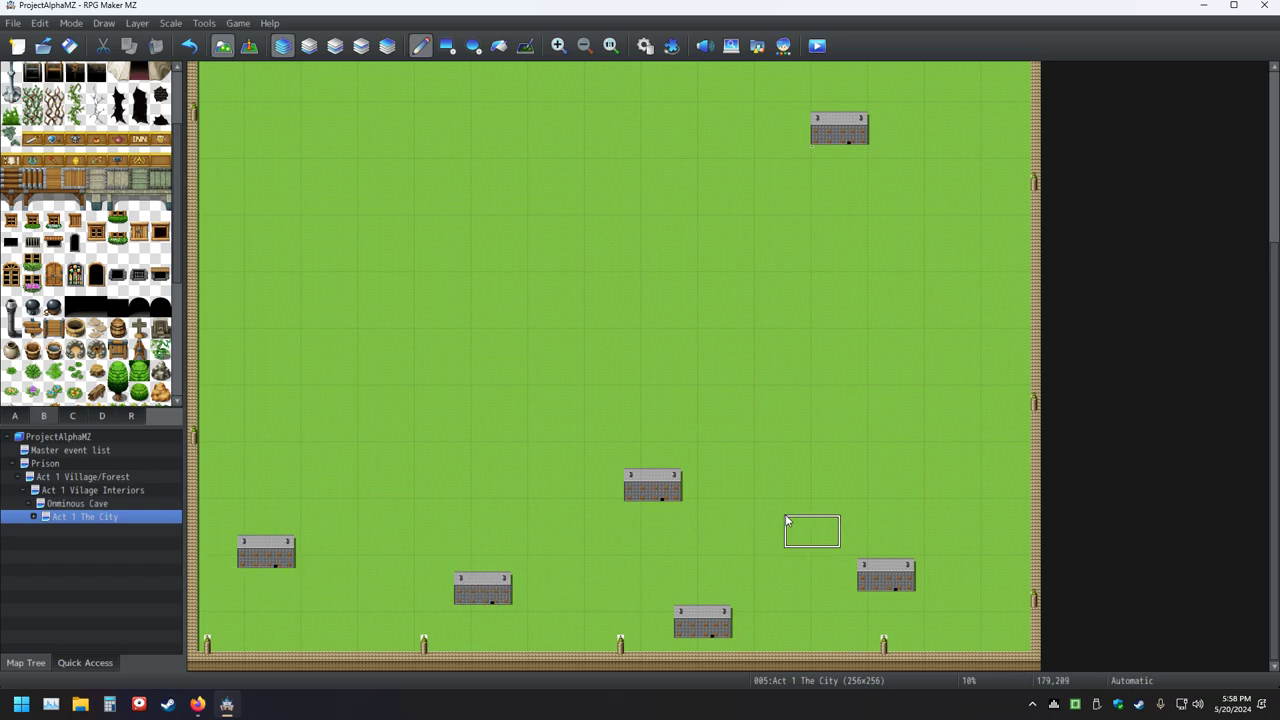
- Examine the building spacing and the remaining empty grass between the northern and southern walls
{"action": "scroll", "coordinate": [826, 497], "scroll_direction": "up", "scroll_amount": 2}
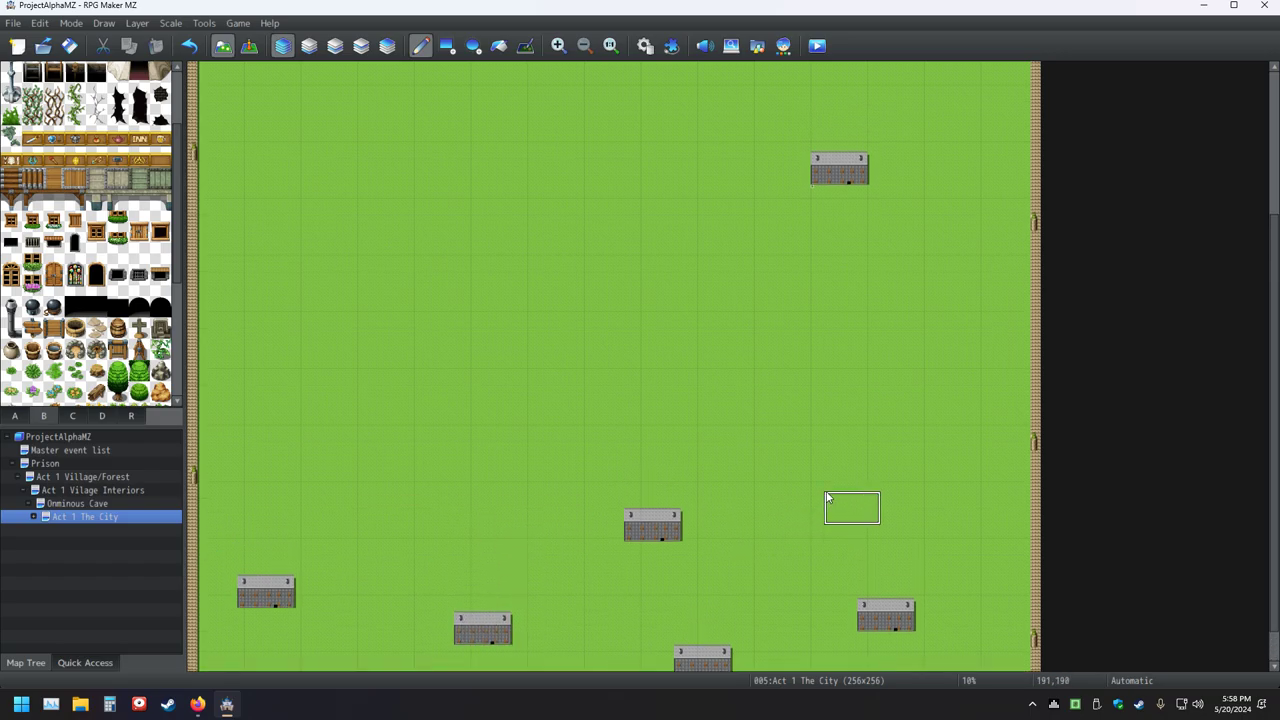
{"action": "scroll", "coordinate": [840, 470], "scroll_direction": "up", "scroll_amount": 2}
{"action": "scroll", "coordinate": [880, 462], "scroll_direction": "down", "scroll_amount": 2}
{"action": "scroll", "coordinate": [894, 454], "scroll_direction": "up", "scroll_amount": 1}
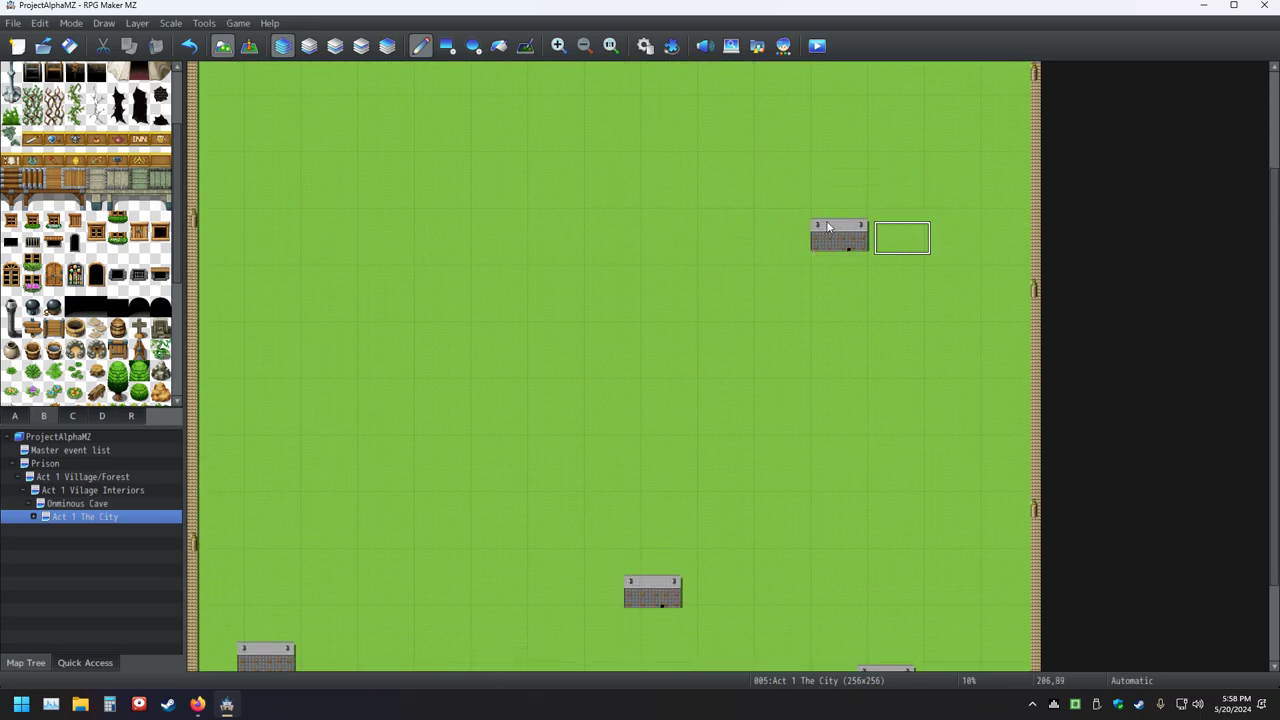
{"action": "scroll", "coordinate": [703, 320], "scroll_direction": "up", "scroll_amount": 6}
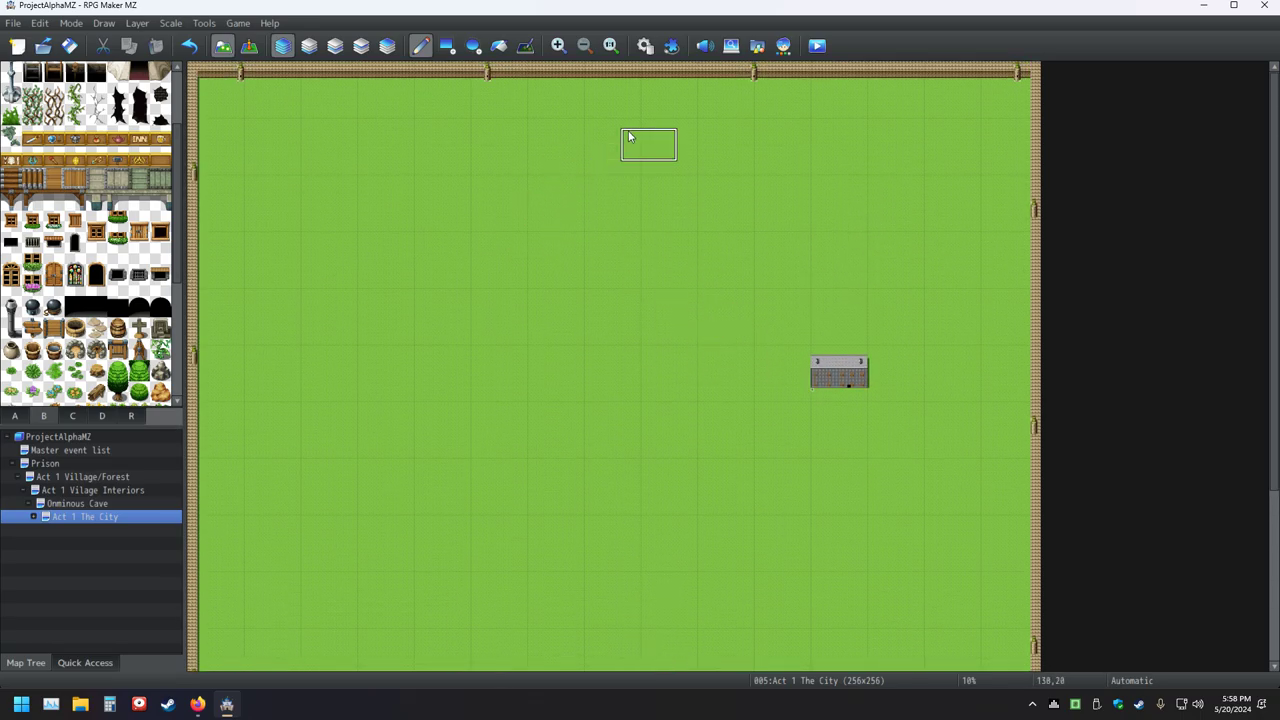
{"action": "scroll", "coordinate": [717, 486], "scroll_direction": "down", "scroll_amount": 10}
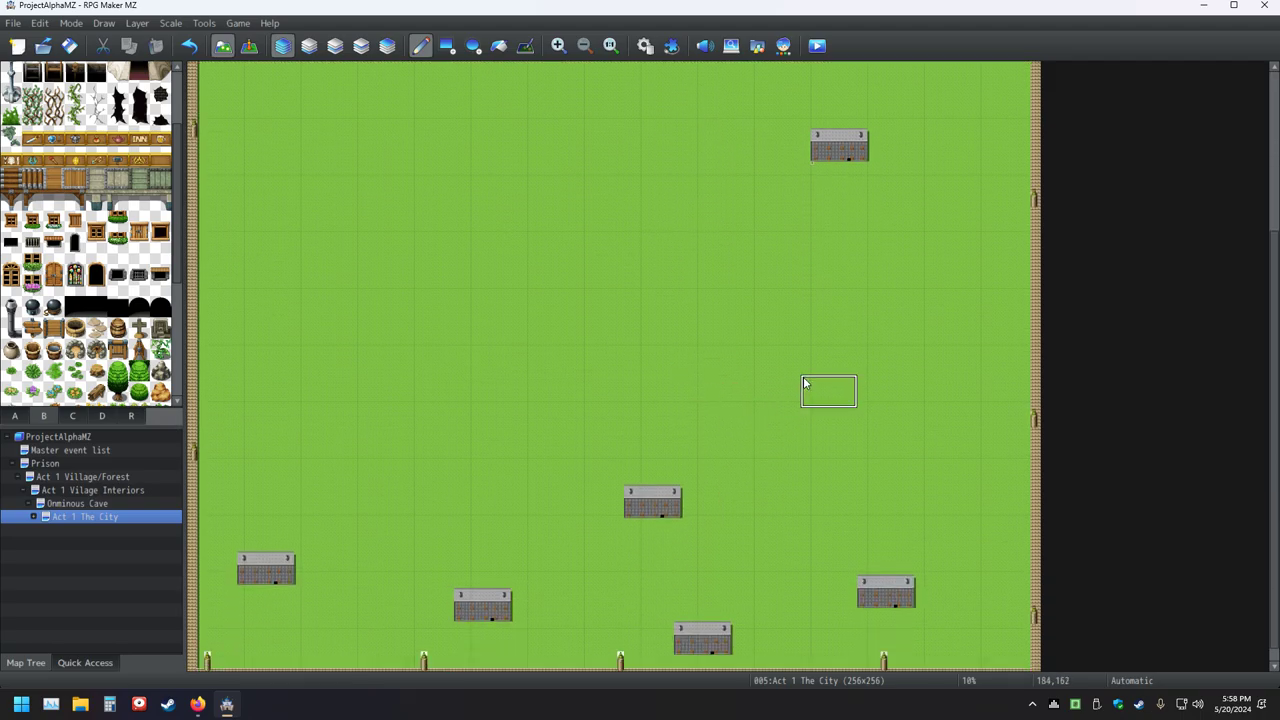
{"action": "scroll", "coordinate": [826, 357], "scroll_direction": "up", "scroll_amount": 6}
{"action": "scroll", "coordinate": [830, 359], "scroll_direction": "down", "scroll_amount": 5}
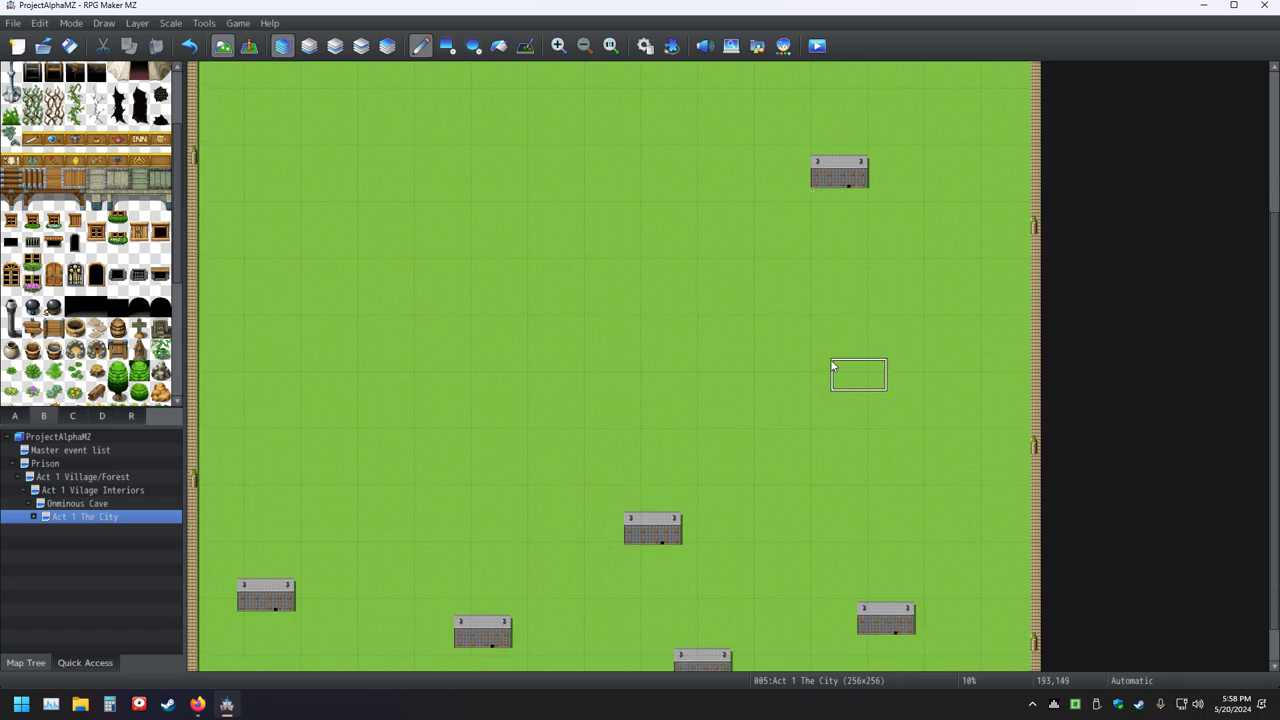
{"action": "scroll", "coordinate": [830, 359], "scroll_direction": "up", "scroll_amount": 2}
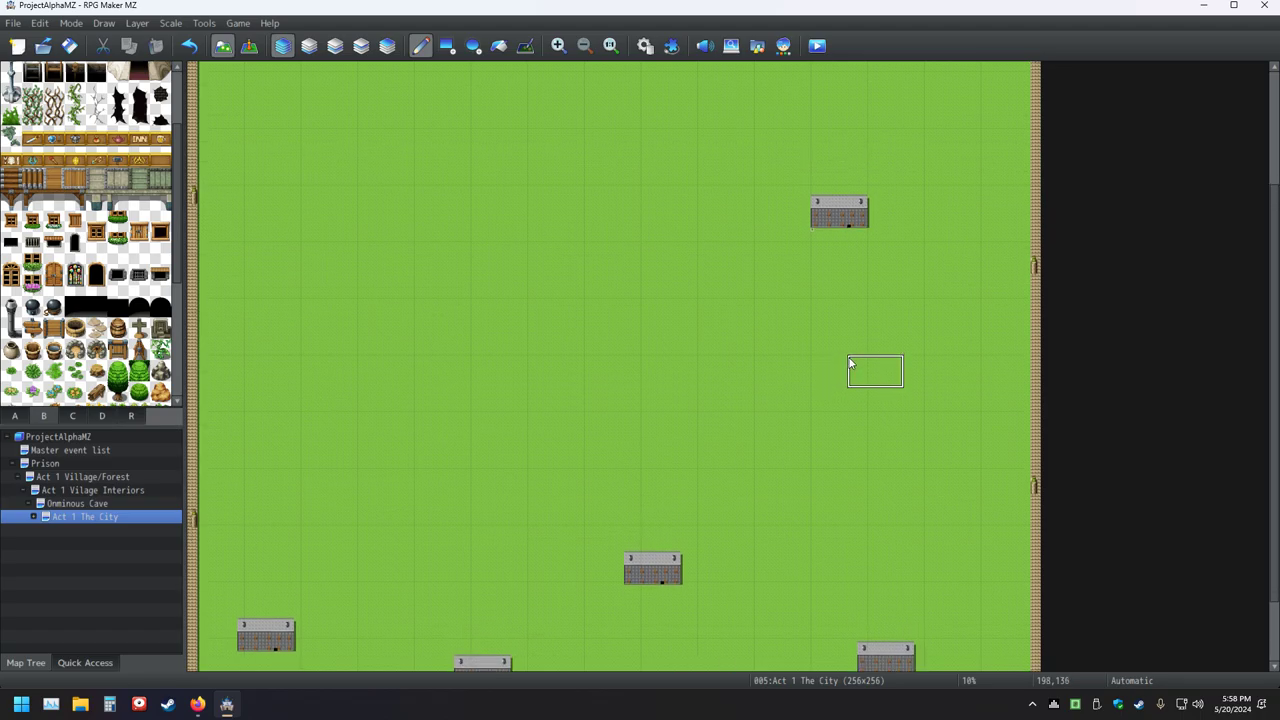
{"action": "scroll", "coordinate": [939, 425], "scroll_direction": "down", "scroll_amount": 3}
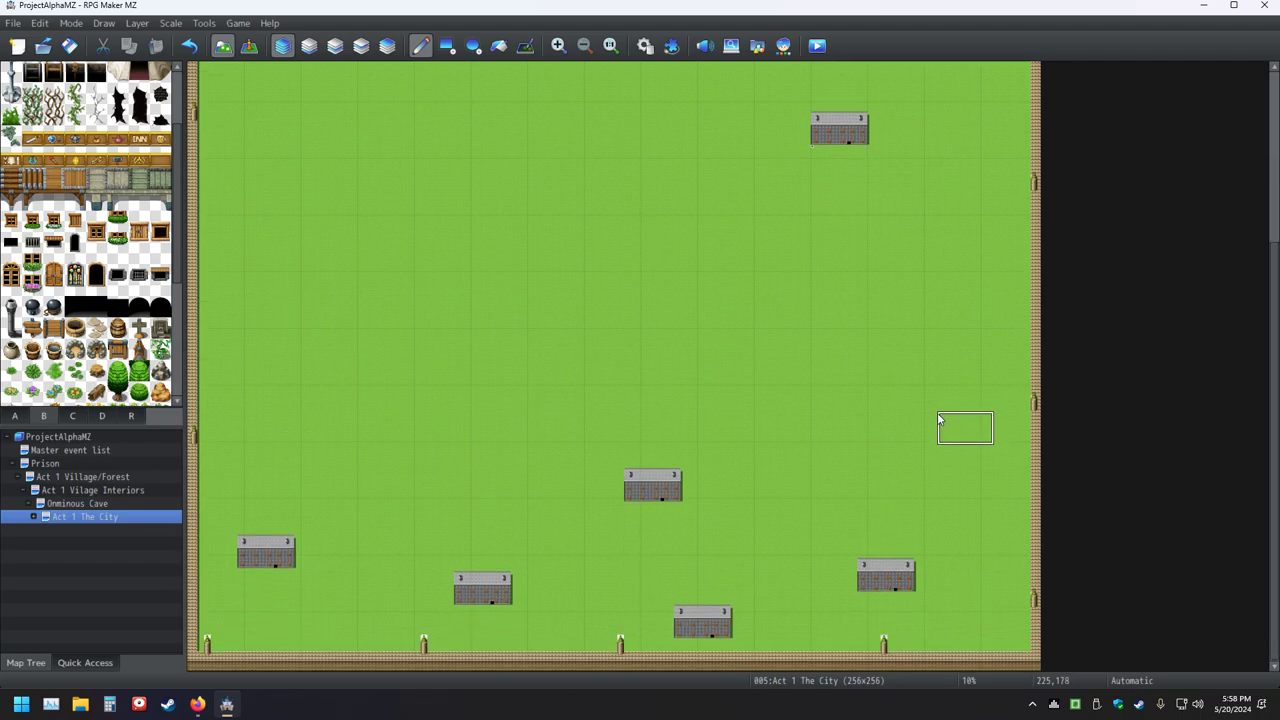
- Stamp two copies of the stone building near the eastern wall, between the original building and the southeastern one
{"action": "scroll", "coordinate": [937, 406], "scroll_direction": "up", "scroll_amount": 1}
{"action": "scroll", "coordinate": [939, 415], "scroll_direction": "up", "scroll_amount": 2}
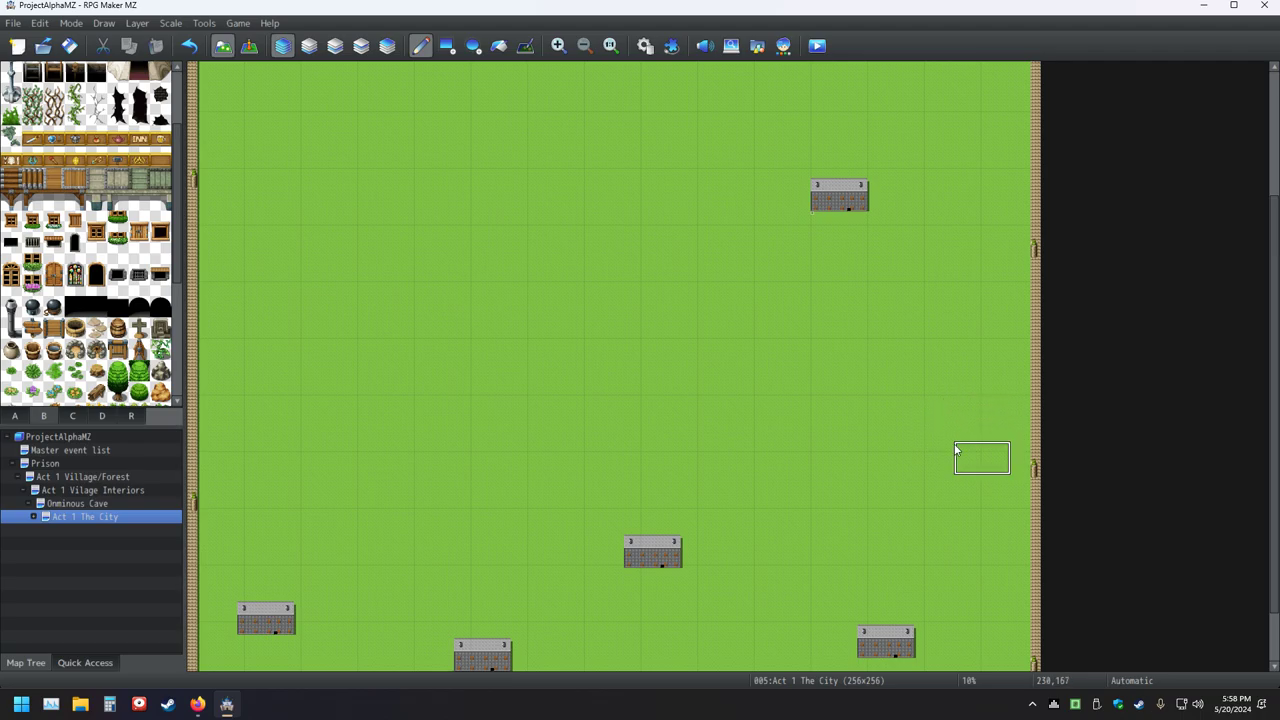
{"action": "key", "text": "ctrl+v"}
{"action": "key", "text": "ctrl+v"}
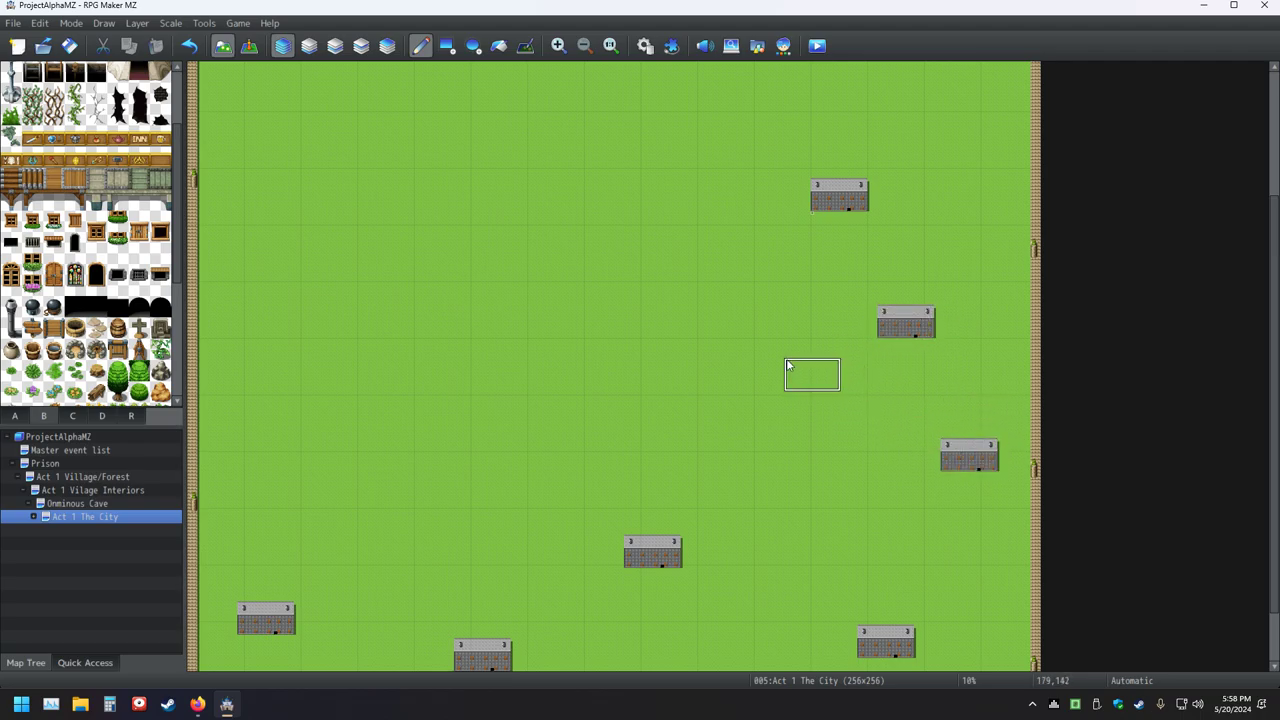
- Stamp three staggered copies of the stone building across the middle of the map, north of the southern group
{"action": "scroll", "coordinate": [755, 525], "scroll_direction": "down", "scroll_amount": 3}
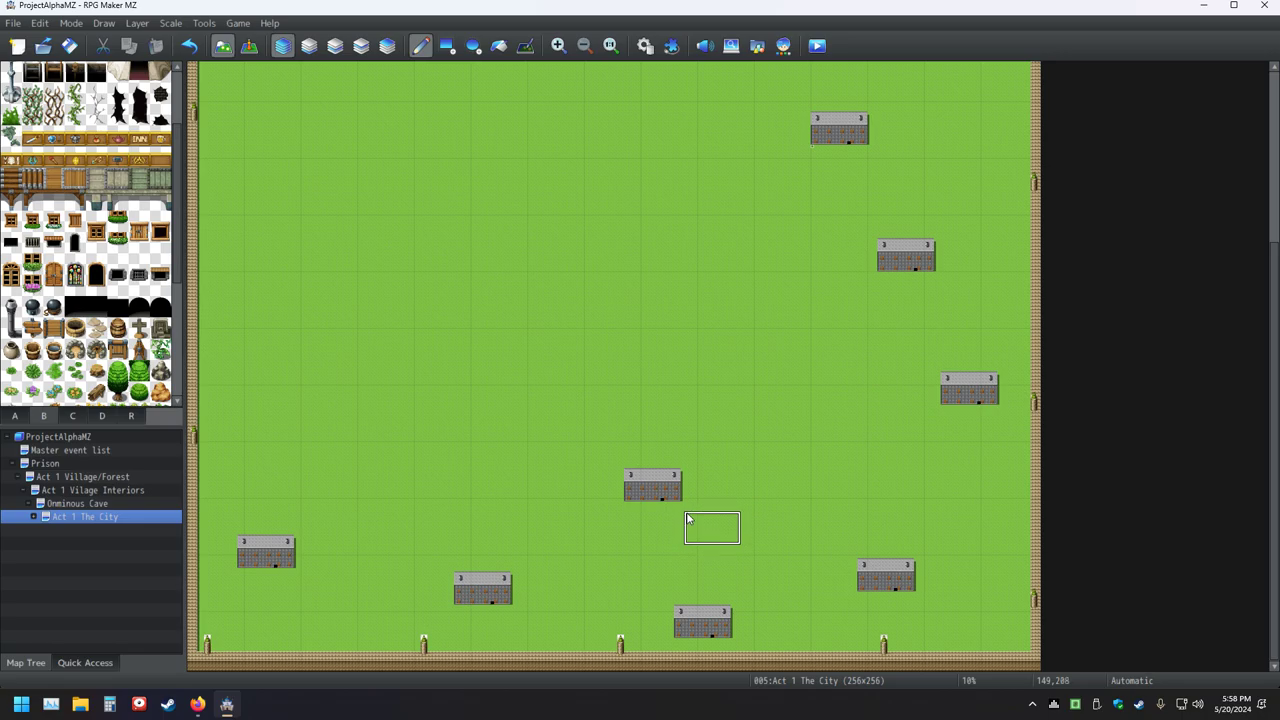
{"action": "scroll", "coordinate": [840, 399], "scroll_direction": "up", "scroll_amount": 3}
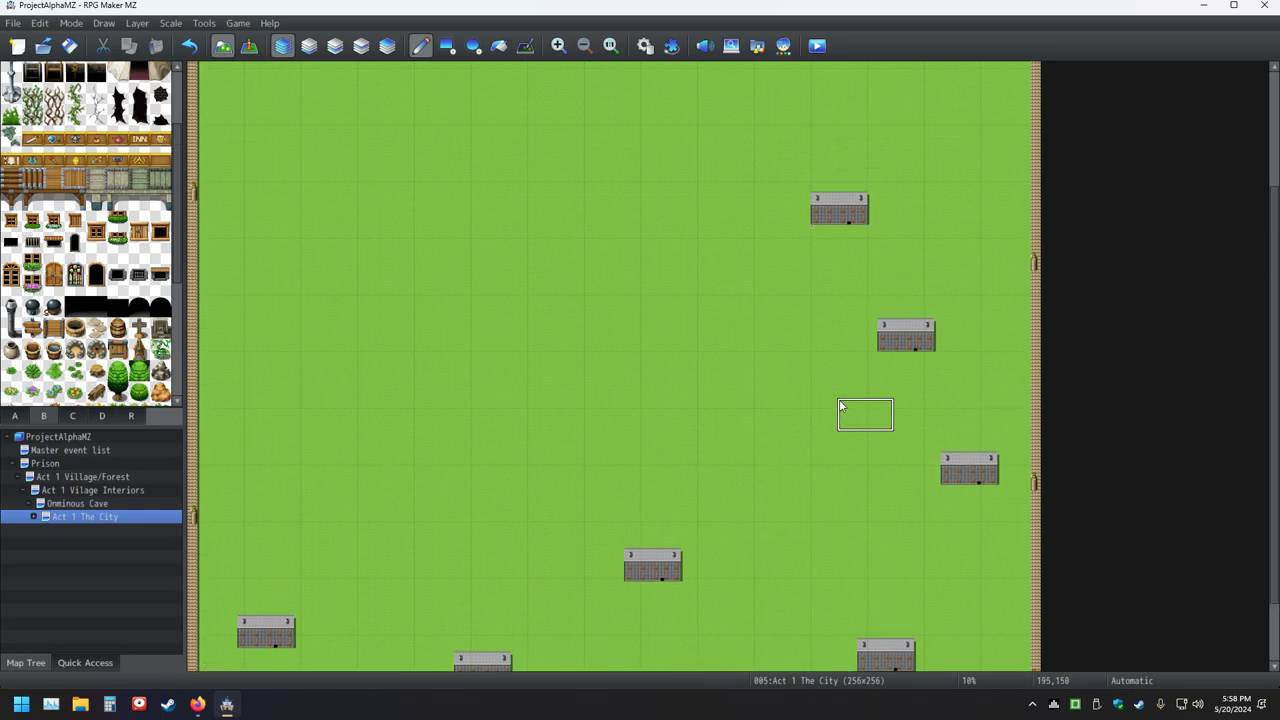
{"action": "left_click", "coordinate": [694, 380]}
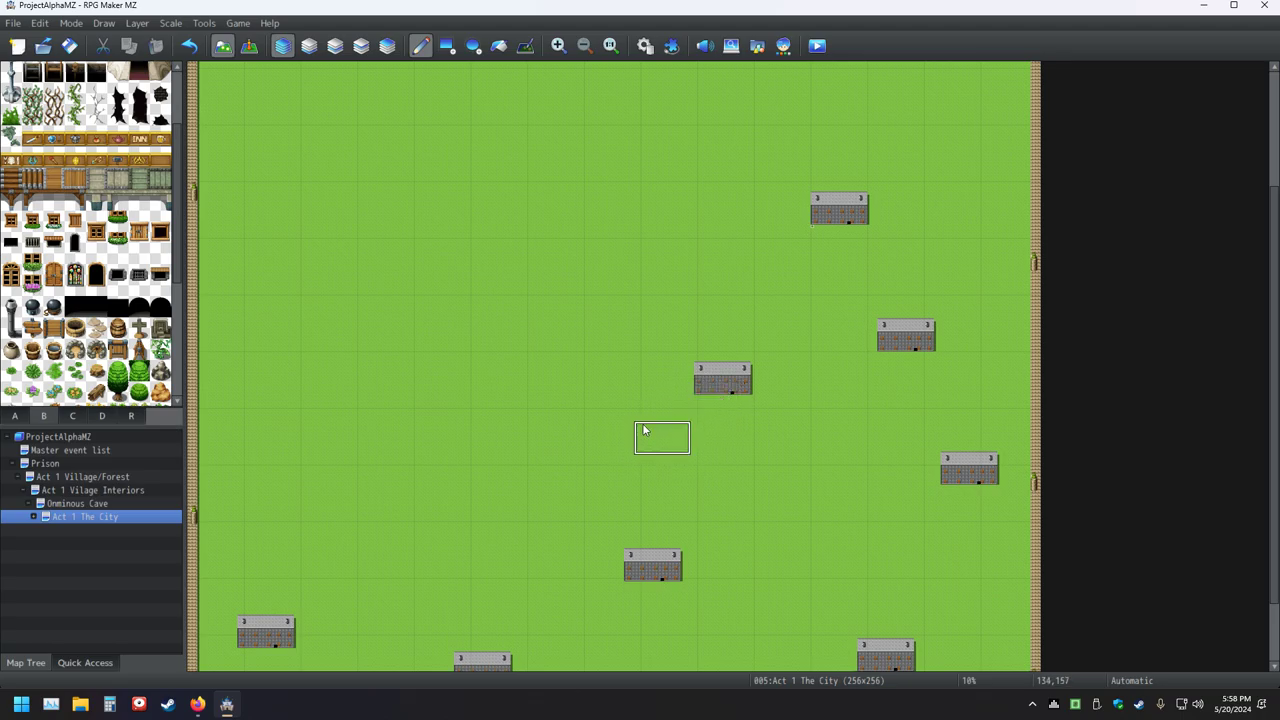
{"action": "left_click", "coordinate": [783, 456]}
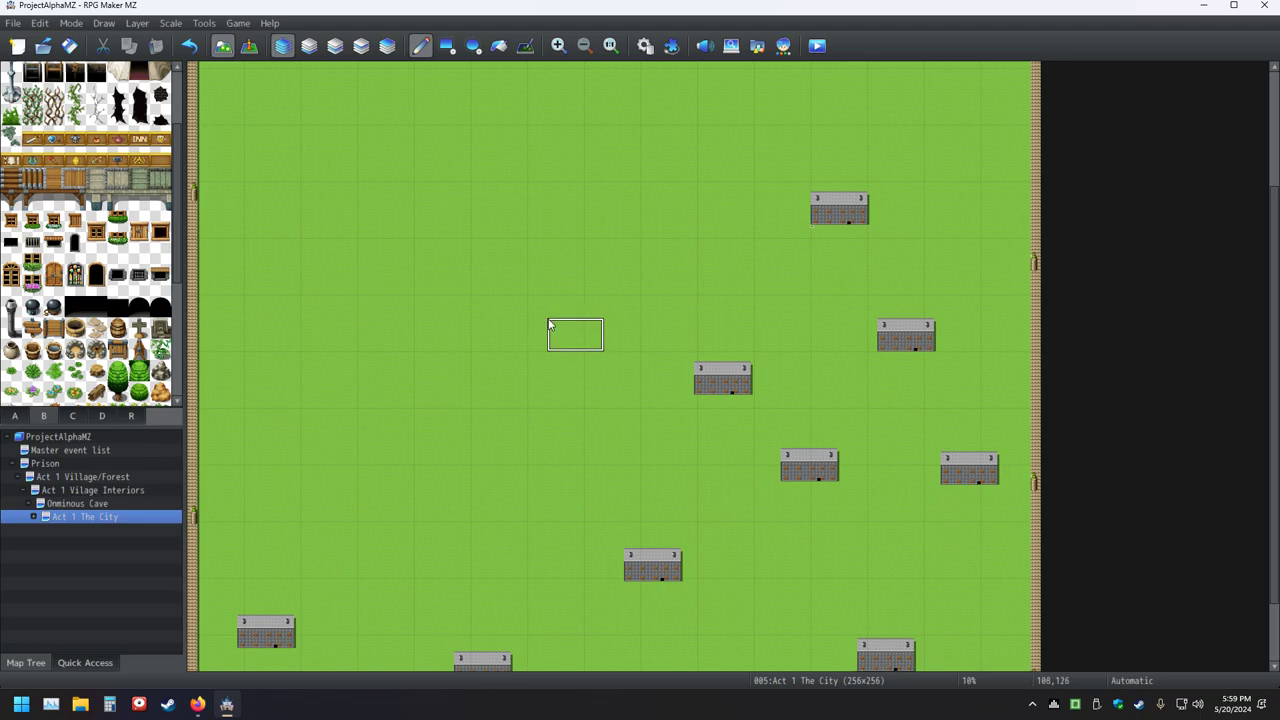
{"action": "left_click", "coordinate": [563, 412]}
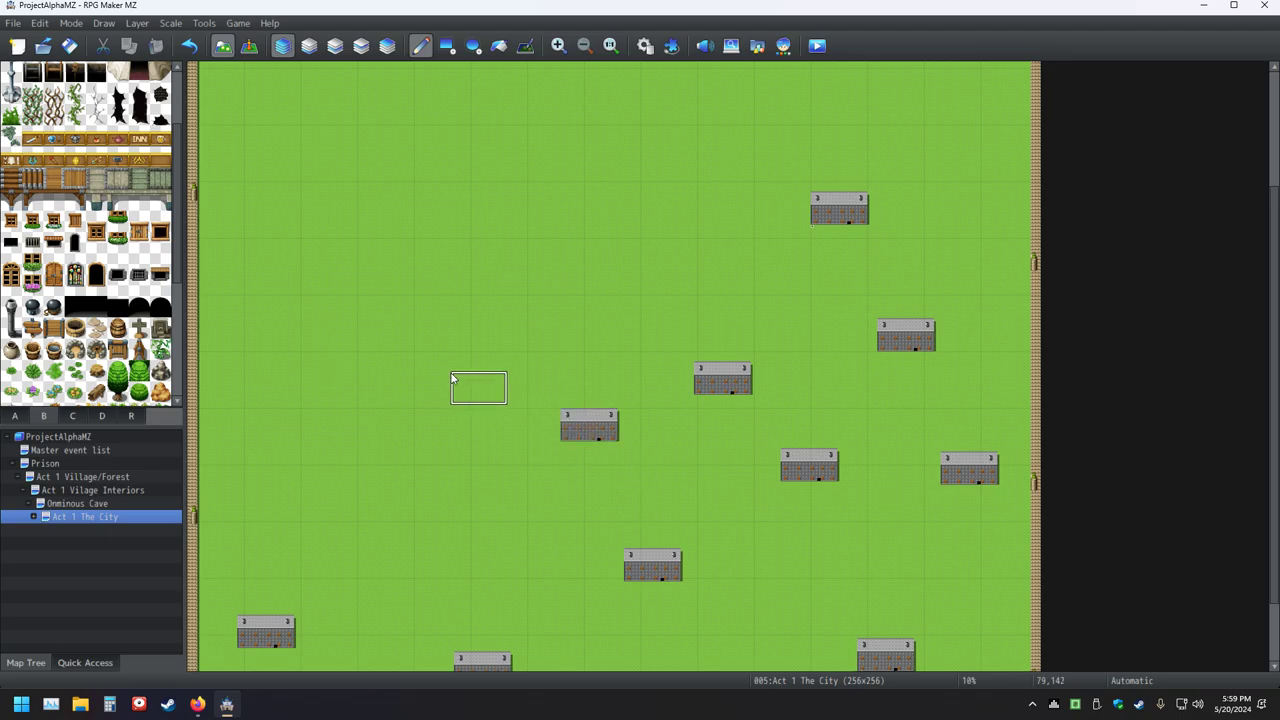
- Stamp two copies of the stone building in the west-central grass, one north of the other
{"action": "scroll", "coordinate": [450, 392], "scroll_direction": "down", "scroll_amount": 2}
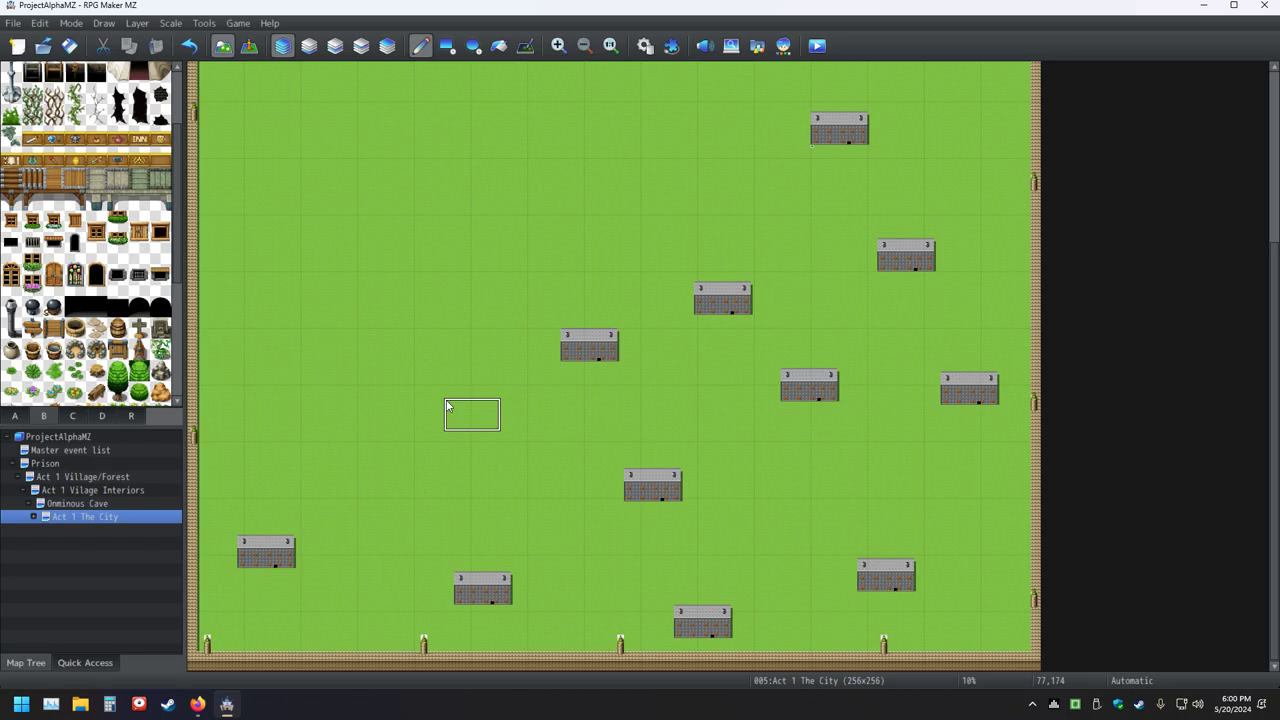
{"action": "scroll", "coordinate": [447, 406], "scroll_direction": "up", "scroll_amount": 3}
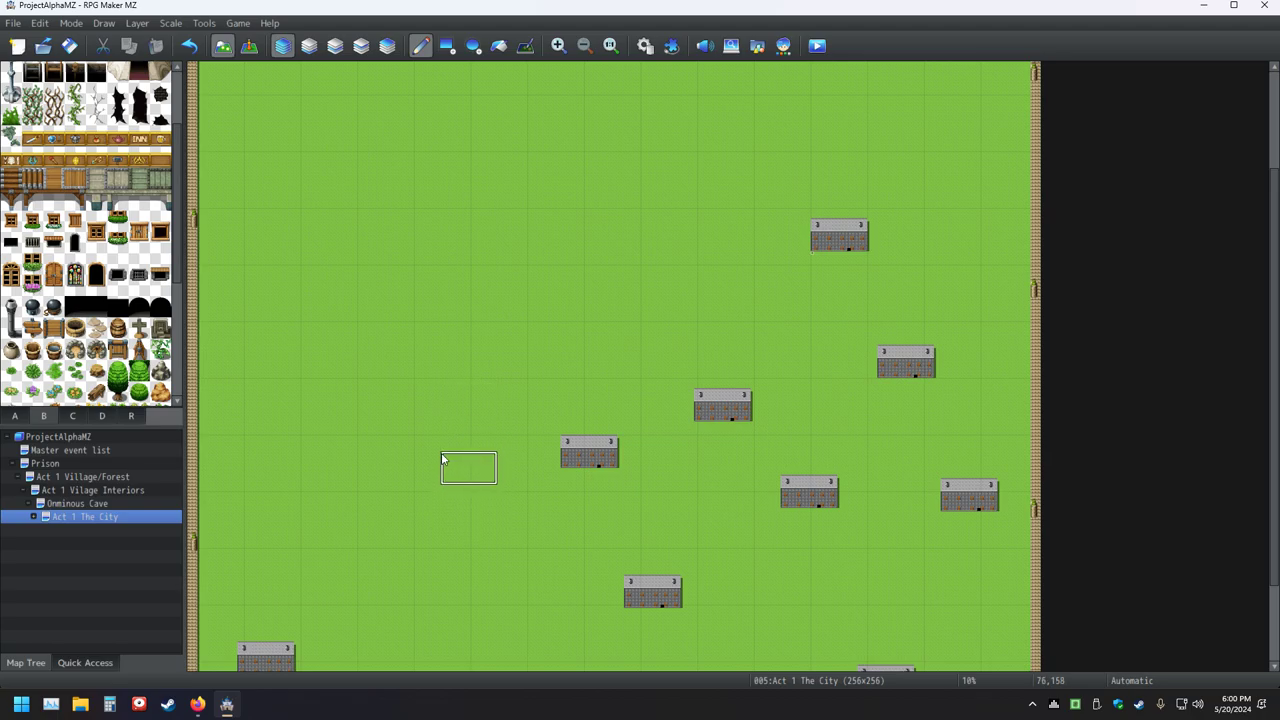
{"action": "left_click", "coordinate": [436, 371]}
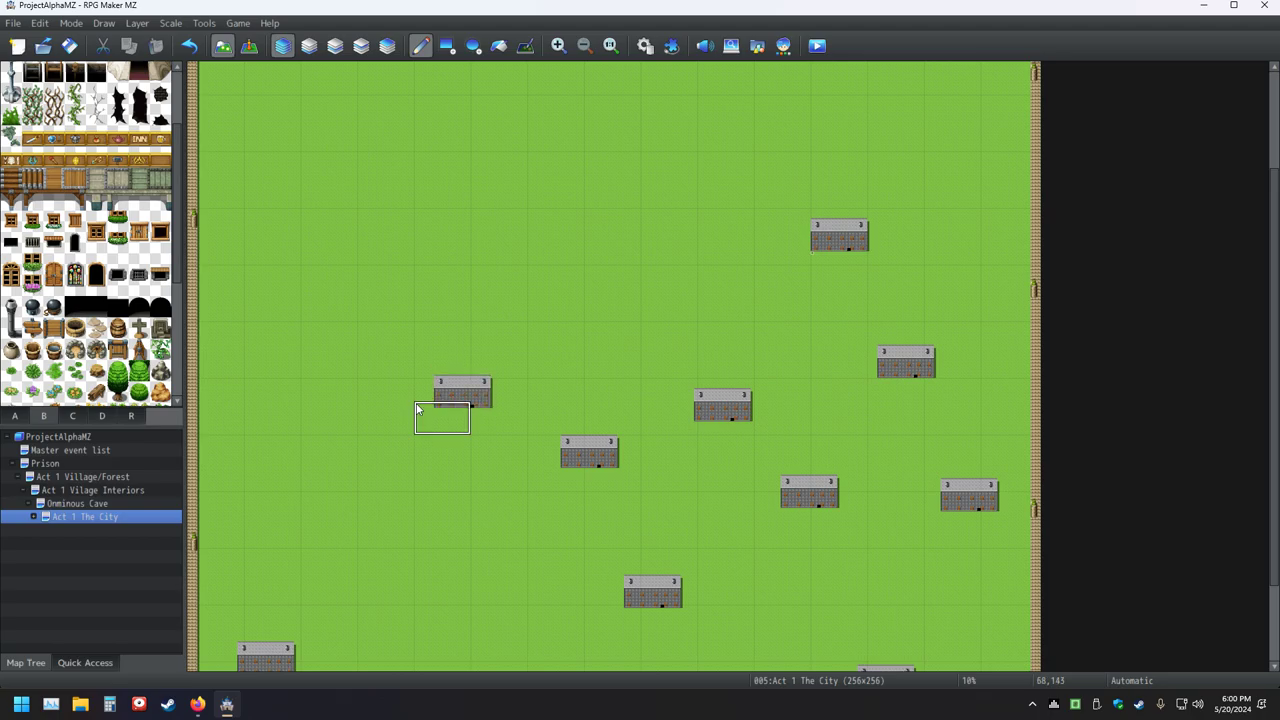
{"action": "left_click", "coordinate": [418, 502]}
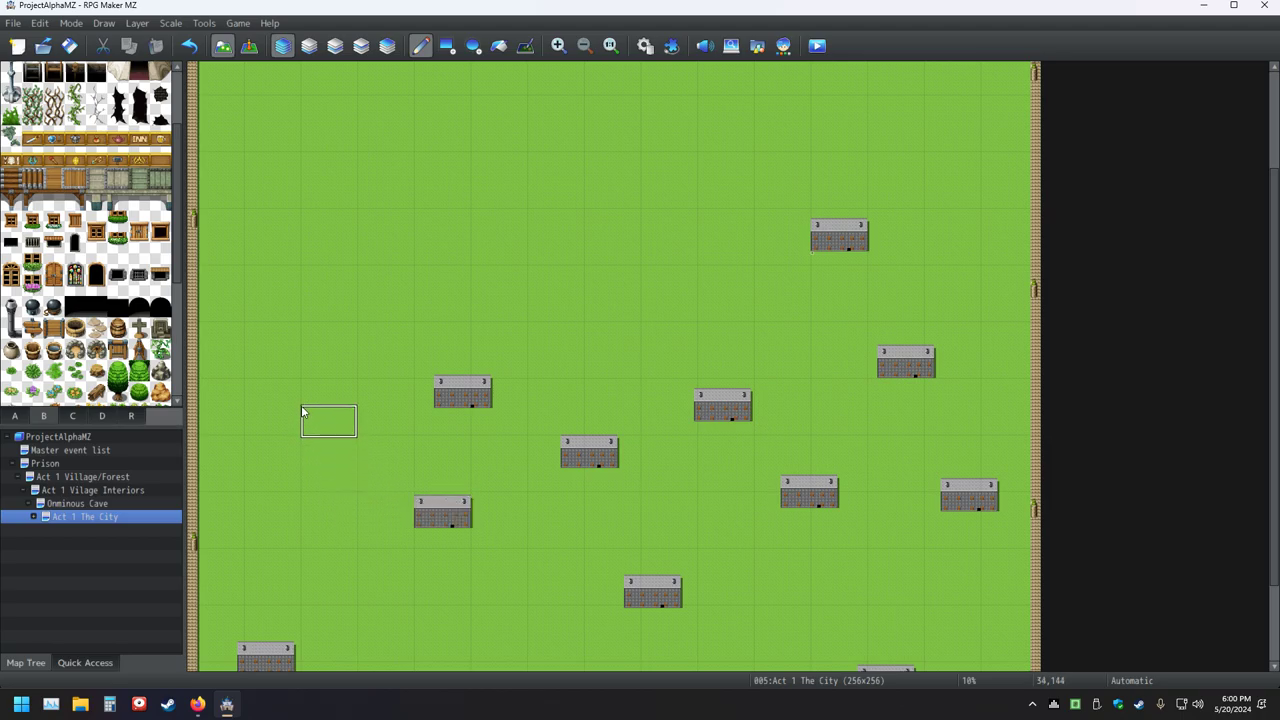
- Stamp three staggered copies of the stone building in the western grass toward the western wall, and save the project
{"action": "left_click", "coordinate": [371, 420]}
{"action": "left_click", "coordinate": [305, 482]}
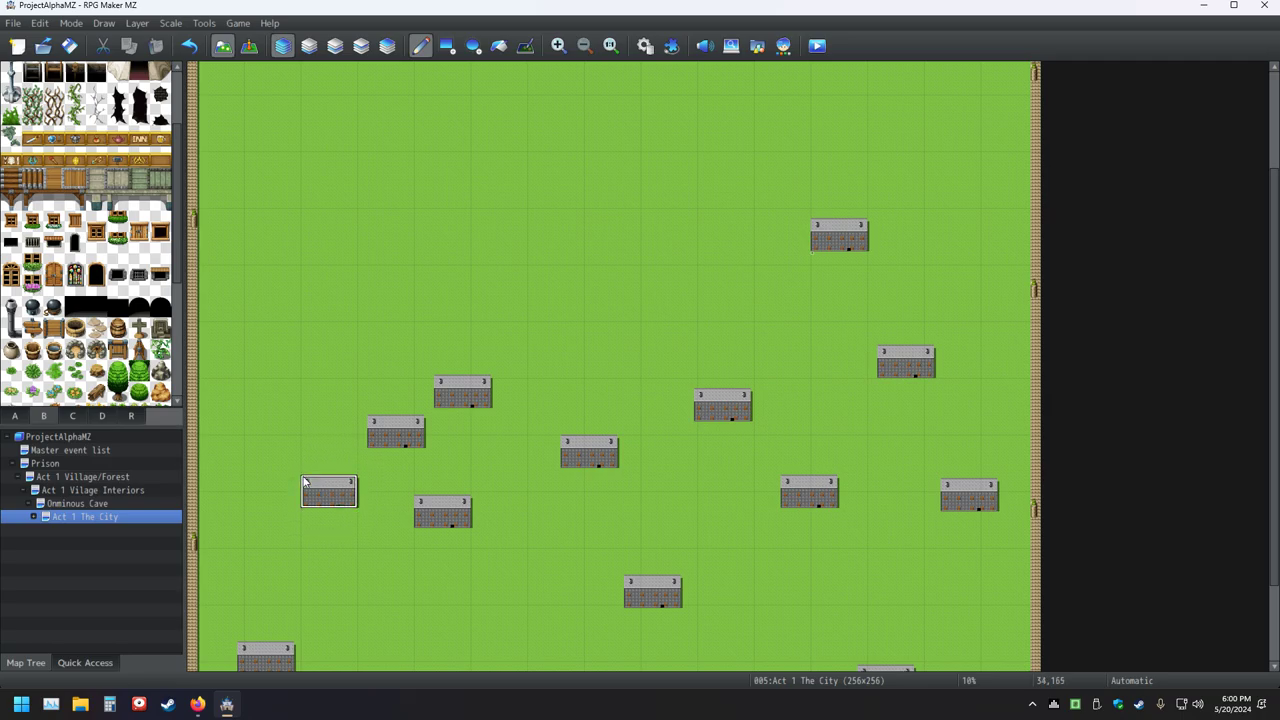
{"action": "left_click", "coordinate": [227, 400]}
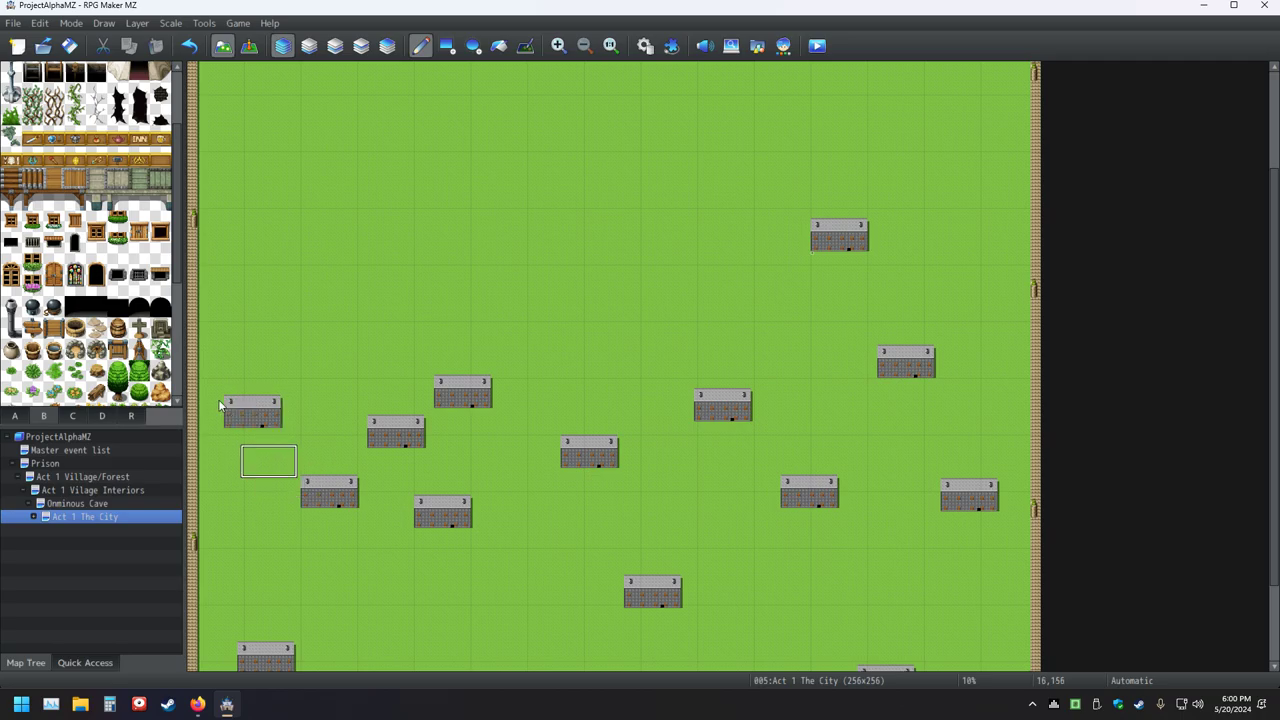
{"action": "left_click", "coordinate": [69, 45]}
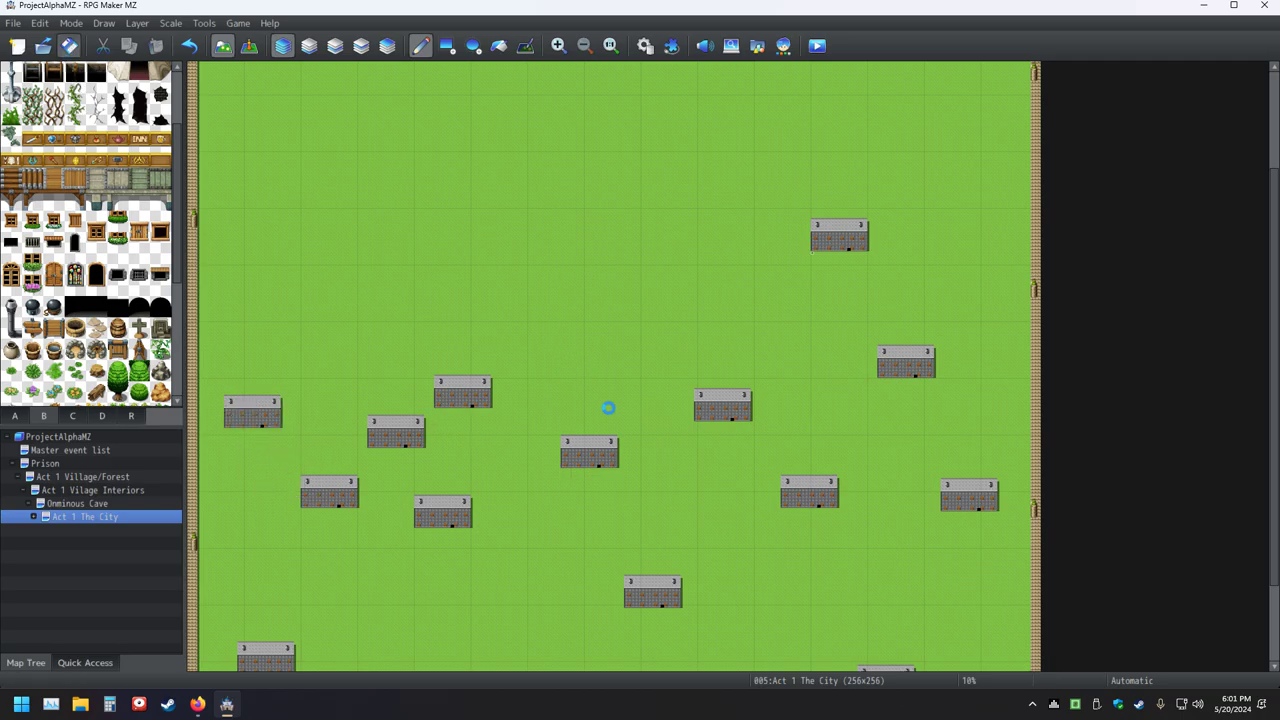
- Stamp five staggered copies of the stone building in the northeastern grass, between the northern wall and the original building
{"action": "scroll", "coordinate": [506, 490], "scroll_direction": "down", "scroll_amount": 1}
{"action": "scroll", "coordinate": [506, 490], "scroll_direction": "down", "scroll_amount": 1}
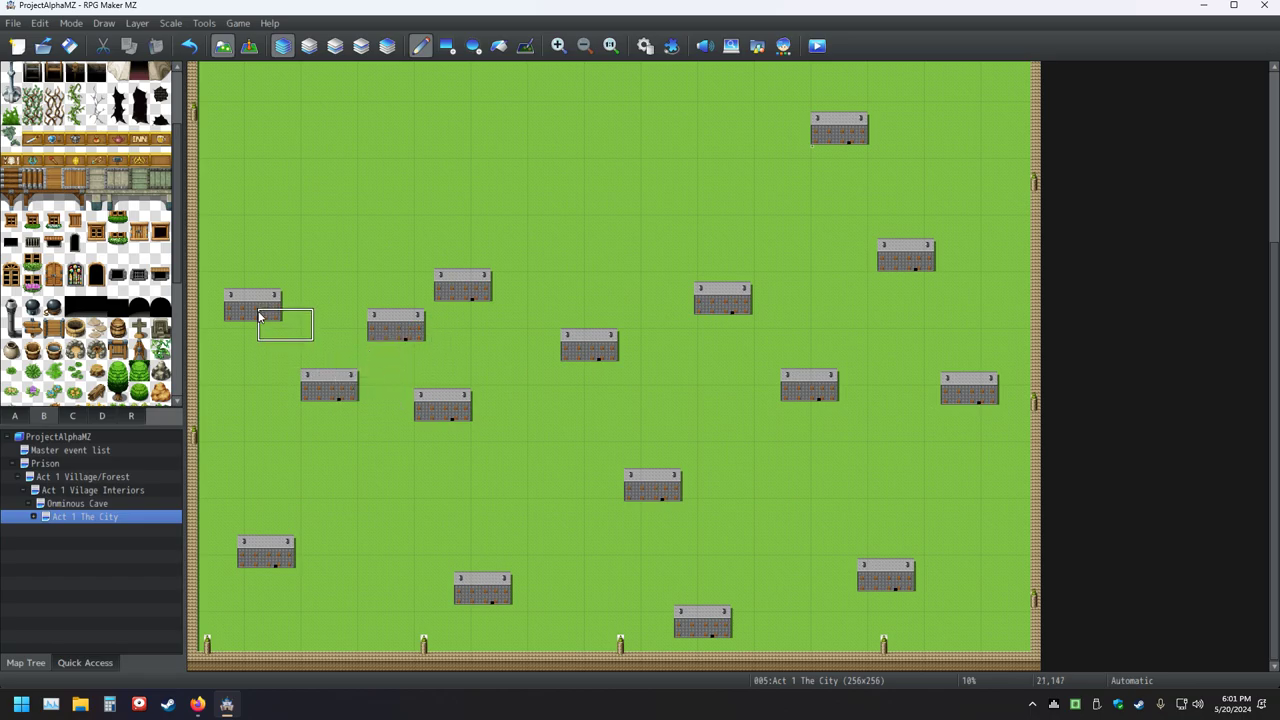
{"action": "scroll", "coordinate": [640, 510], "scroll_direction": "up", "scroll_amount": 5}
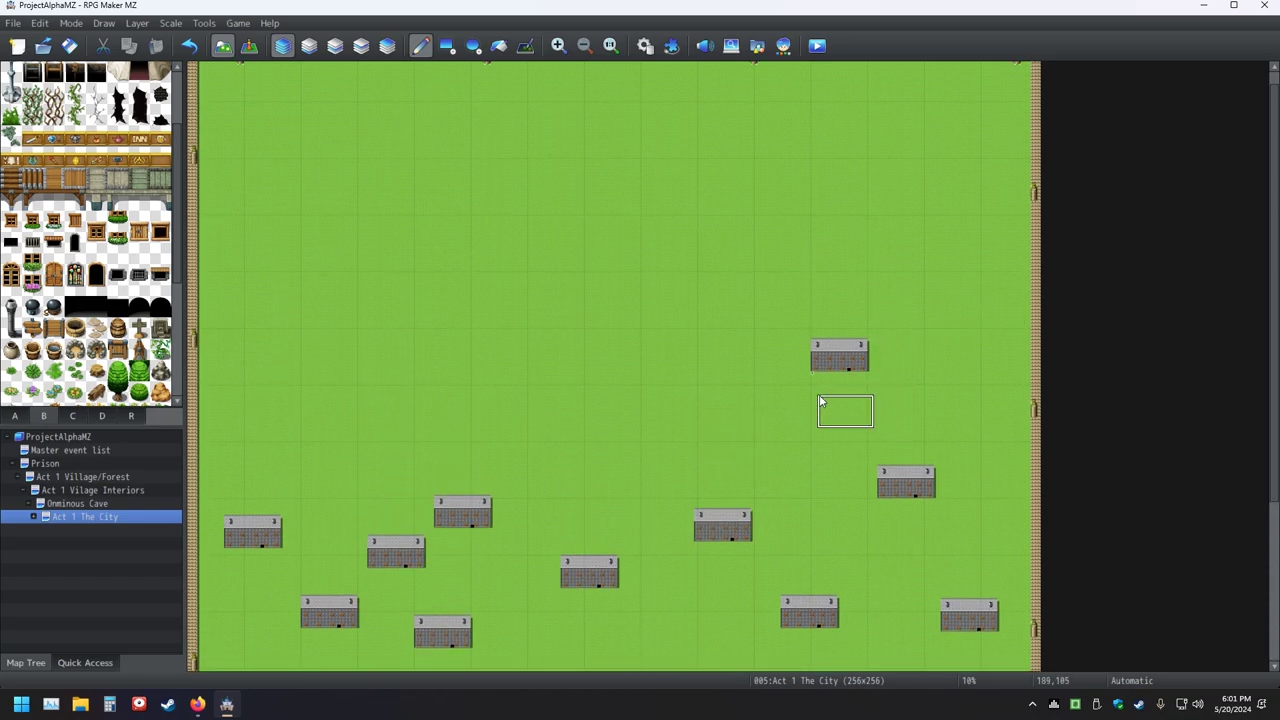
{"action": "scroll", "coordinate": [857, 290], "scroll_direction": "up", "scroll_amount": 1}
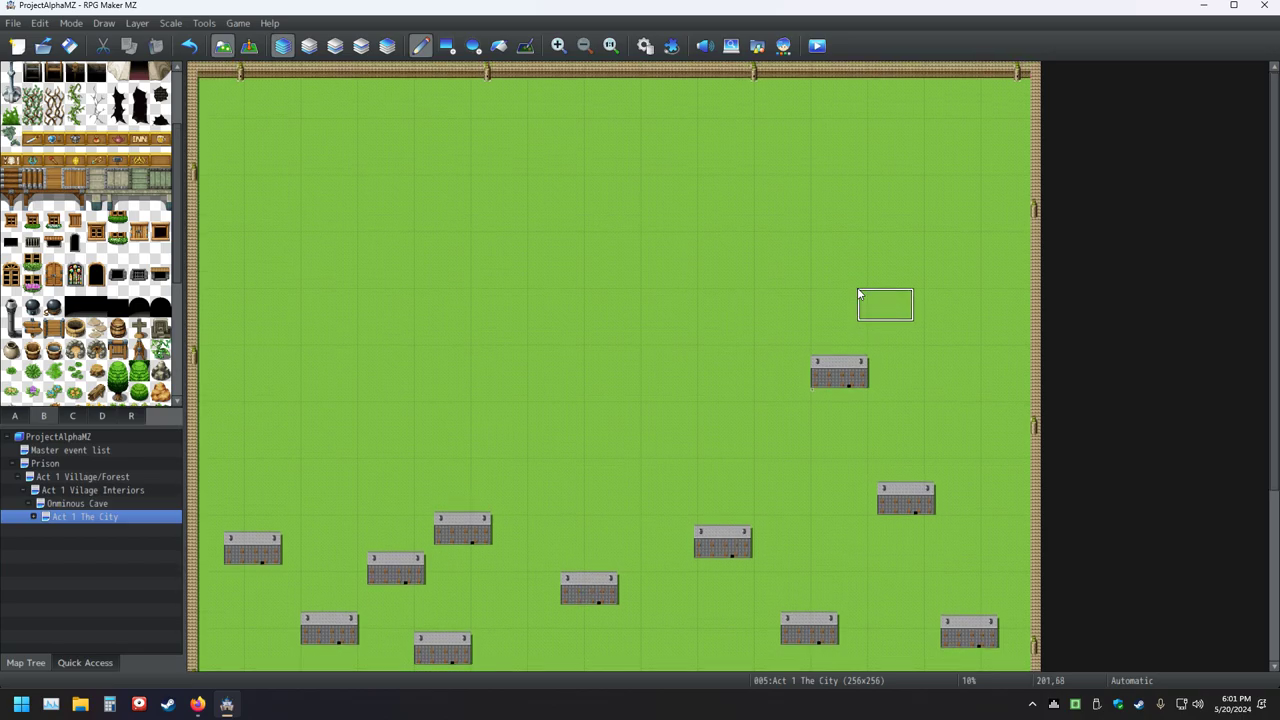
{"action": "left_click", "coordinate": [914, 116]}
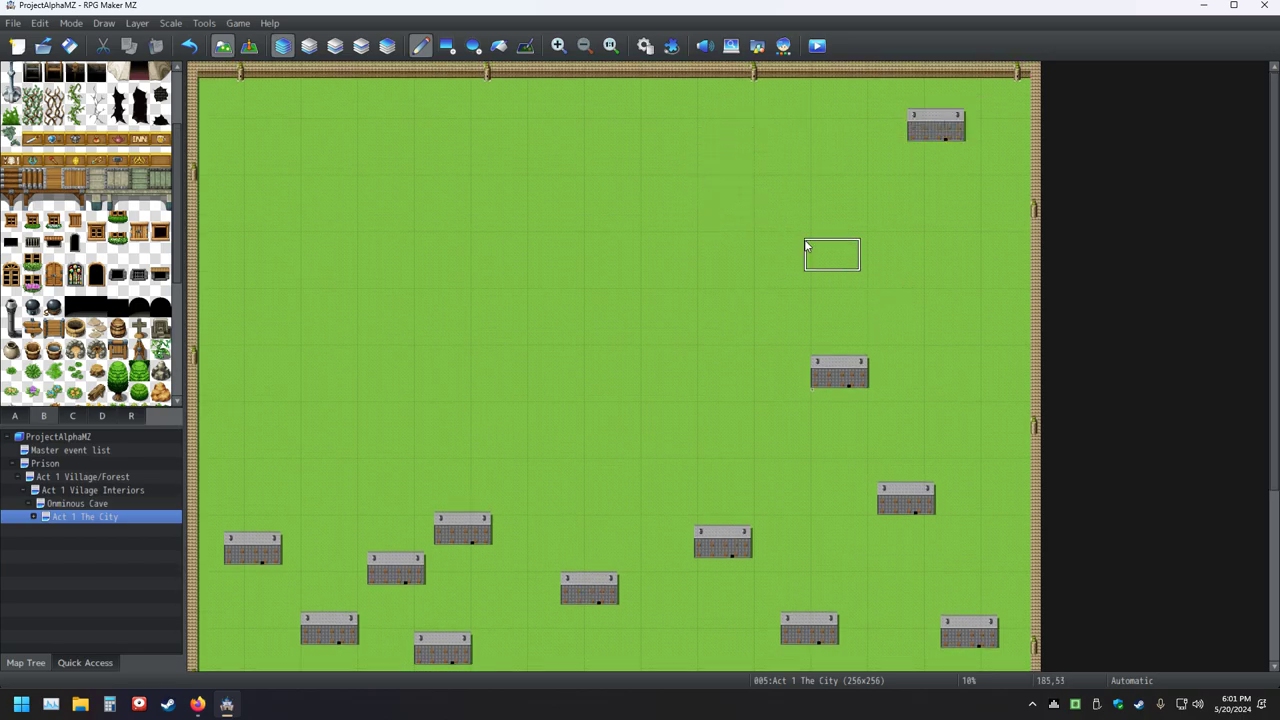
{"action": "left_click", "coordinate": [884, 242]}
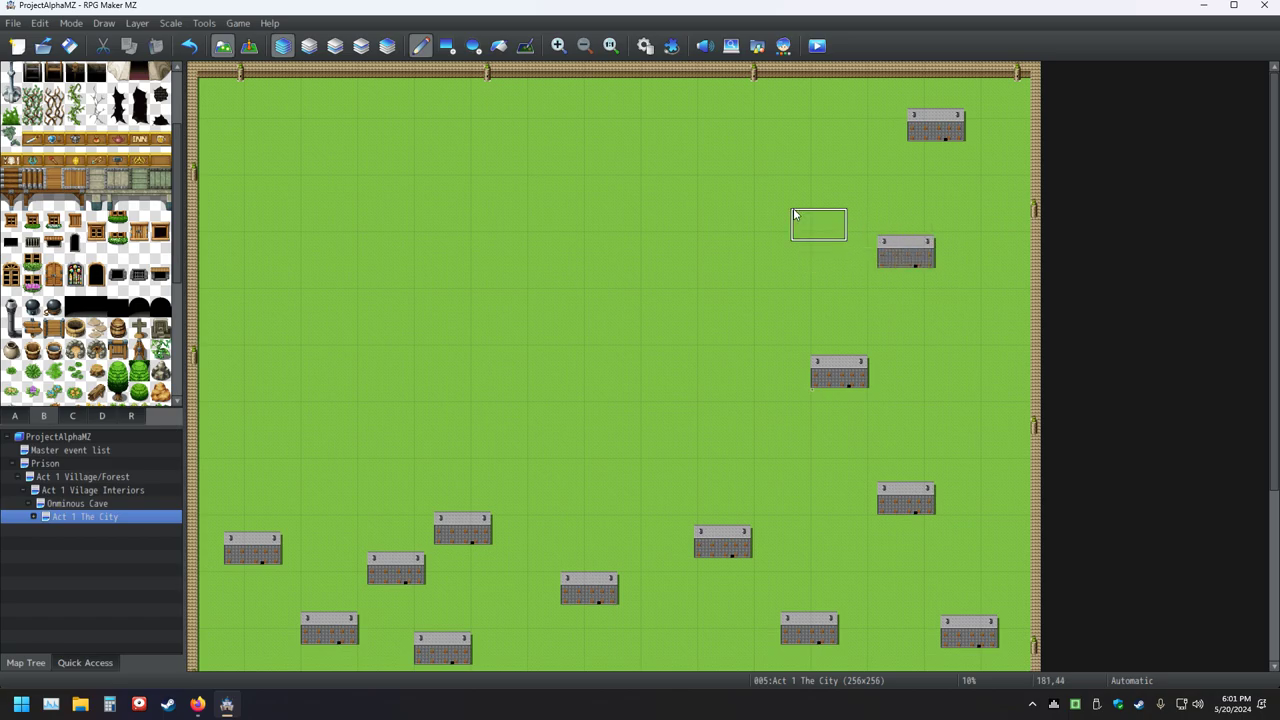
{"action": "left_click", "coordinate": [774, 136]}
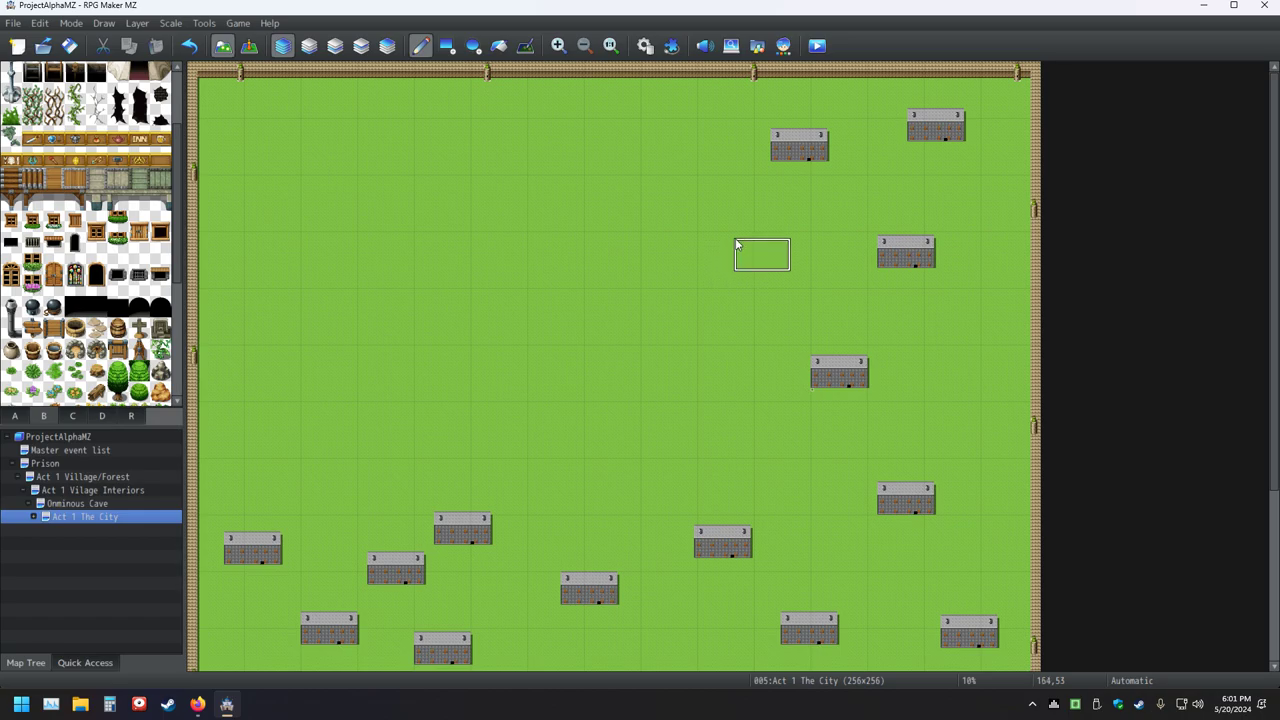
{"action": "left_click", "coordinate": [757, 256]}
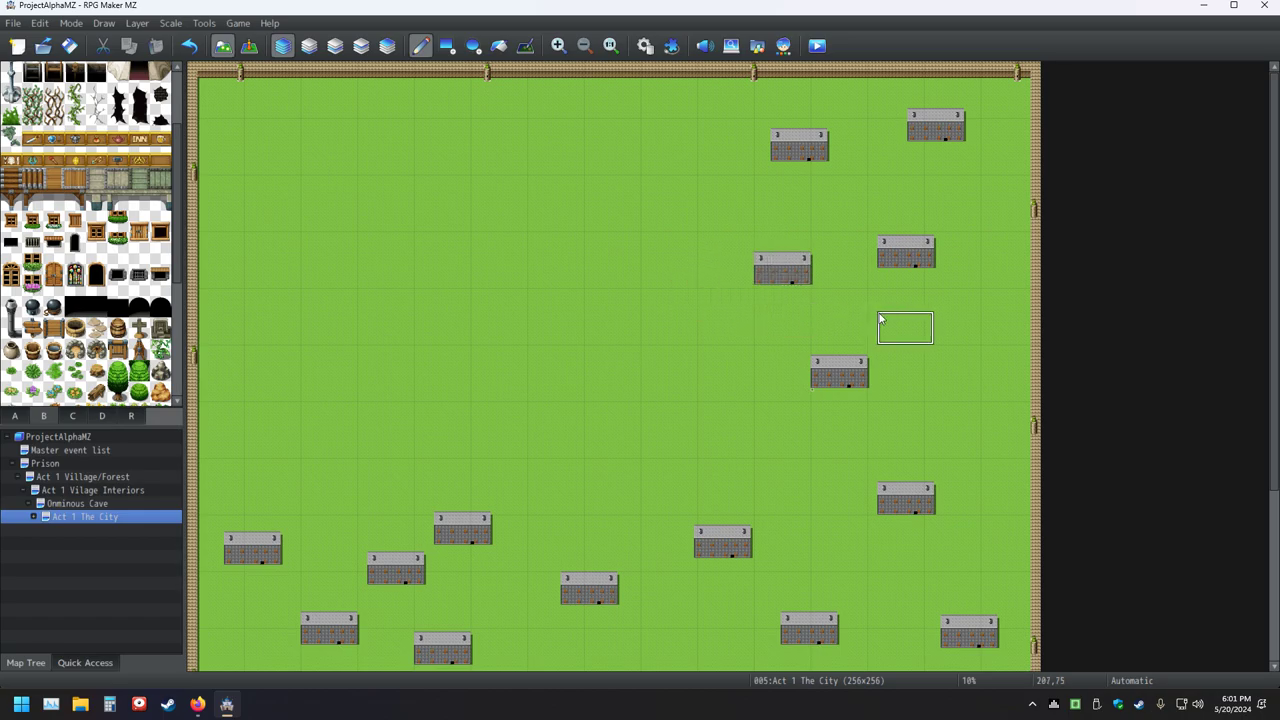
{"action": "left_click", "coordinate": [948, 318]}
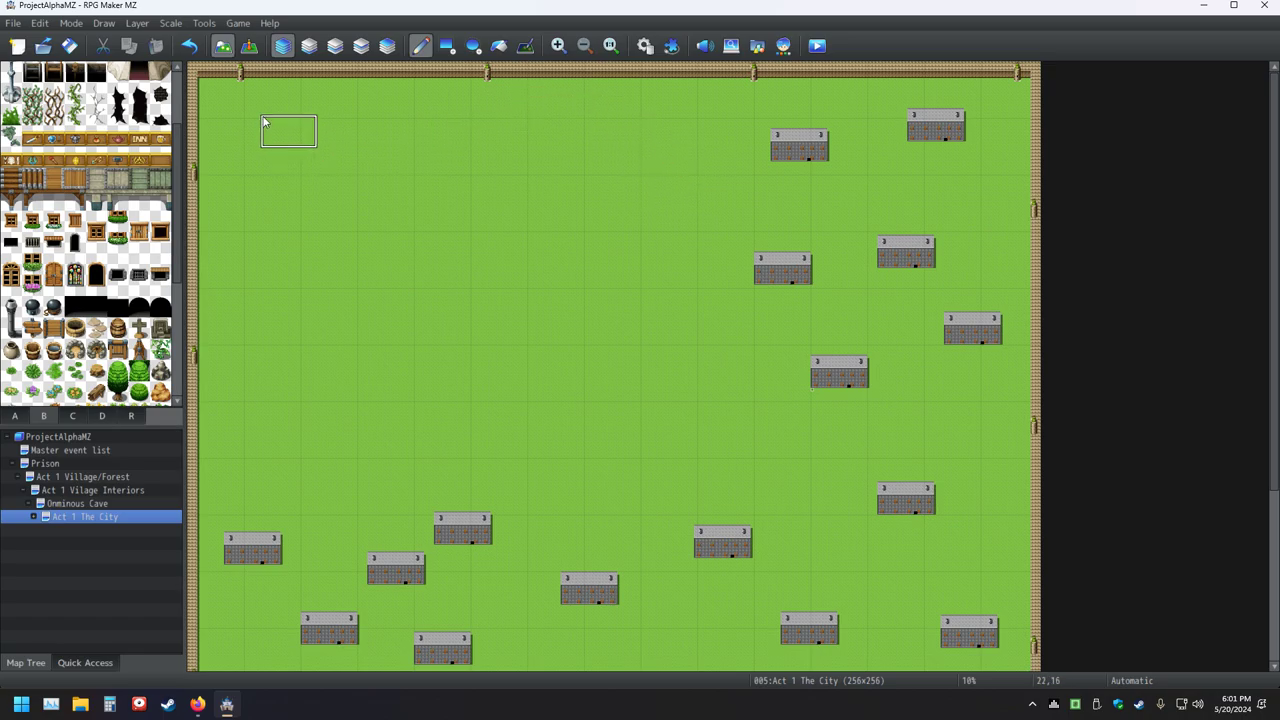
- Stamp five spread-out copies of the stone building across the northwestern and north-central grass
{"action": "left_click", "coordinate": [257, 162]}
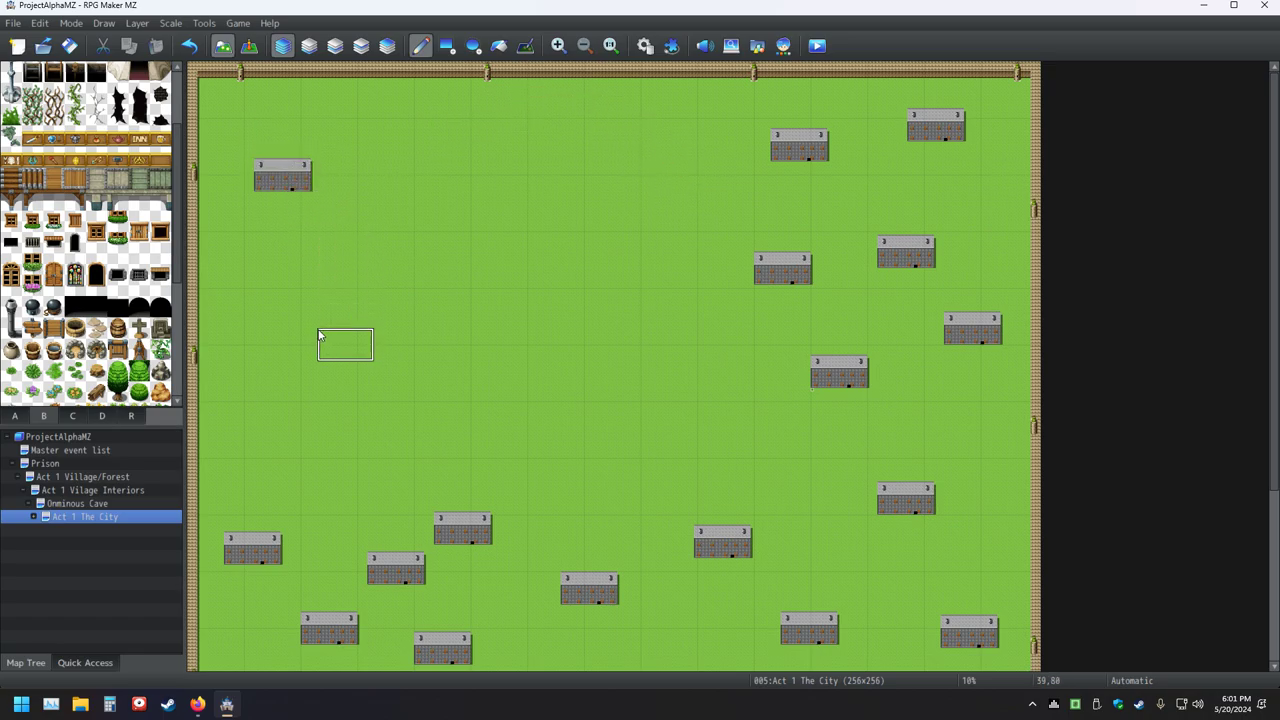
{"action": "left_click", "coordinate": [620, 337]}
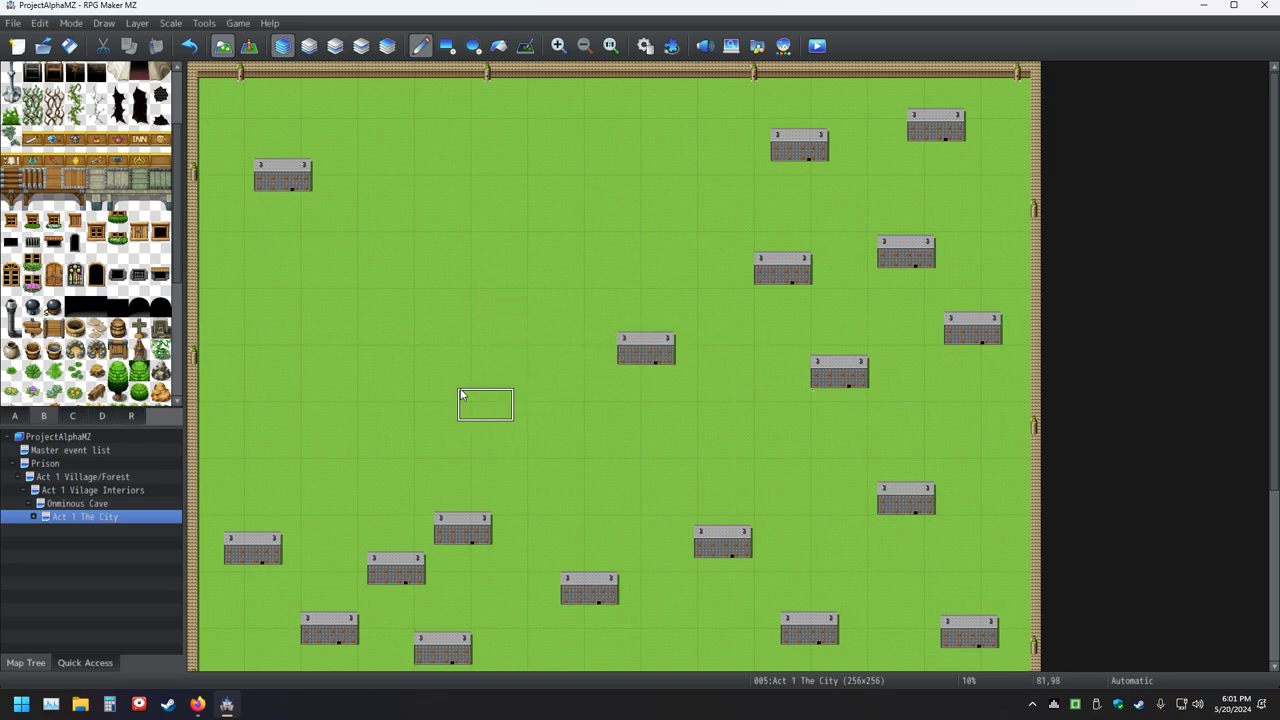
{"action": "left_click", "coordinate": [400, 304]}
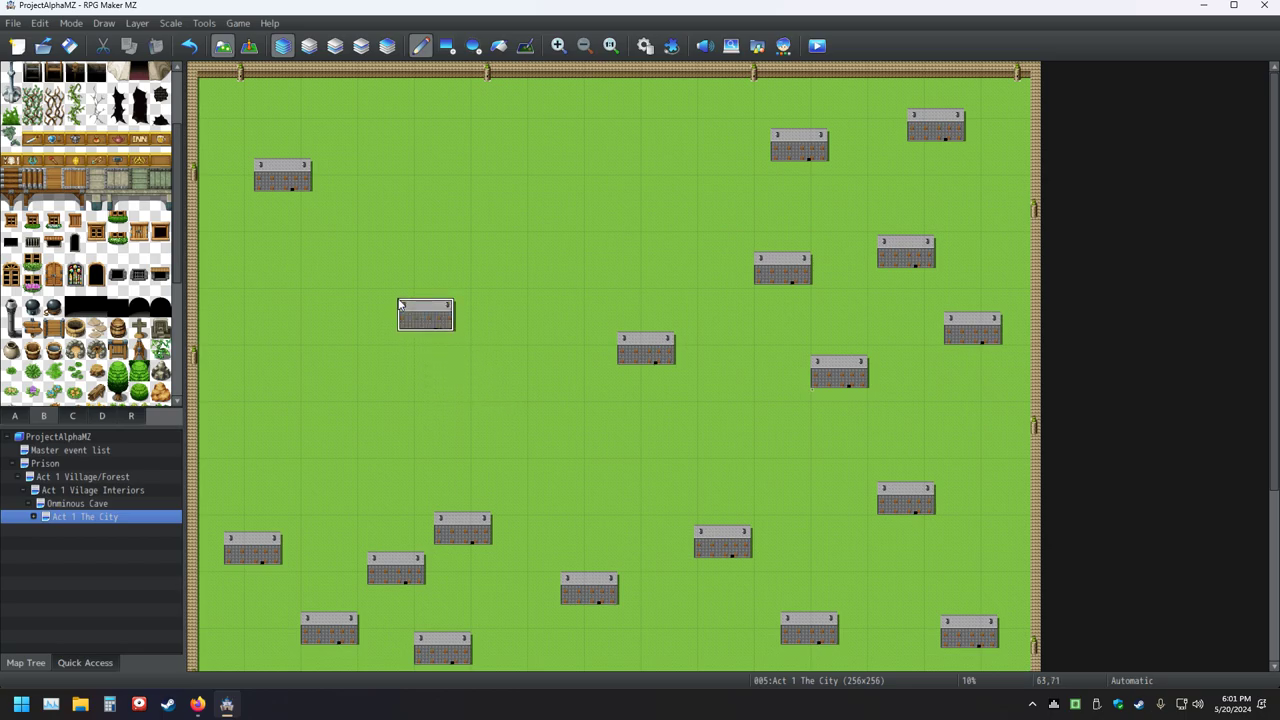
{"action": "left_click", "coordinate": [259, 355]}
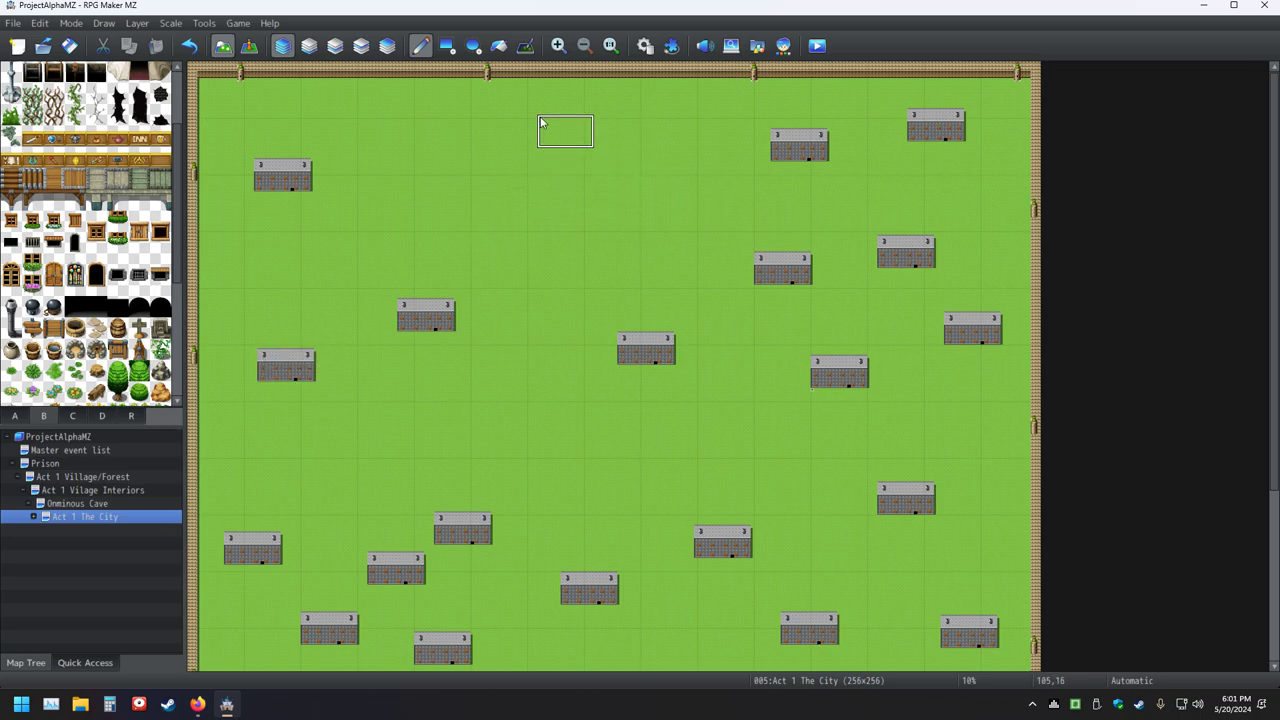
{"action": "left_click", "coordinate": [514, 184]}
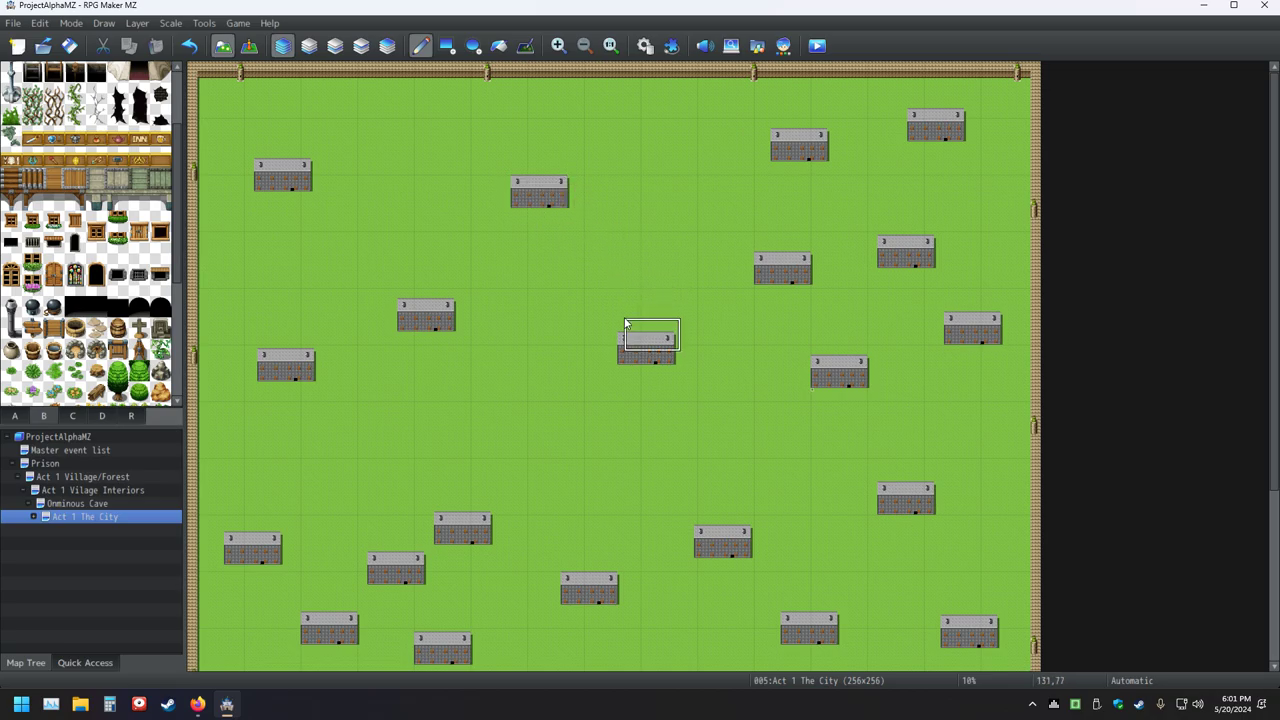
- Fill the remaining gaps in the northern half with four more copies of the stone building, and save the project
{"action": "left_click", "coordinate": [505, 404]}
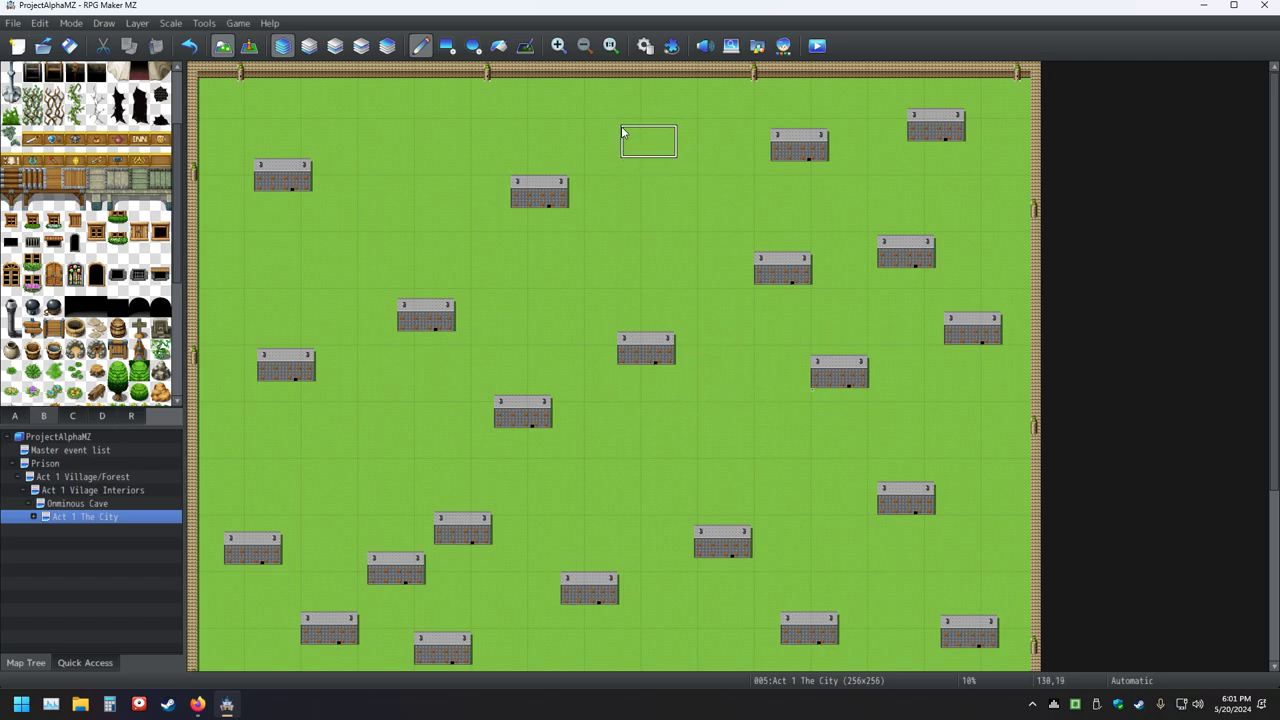
{"action": "left_click", "coordinate": [388, 216]}
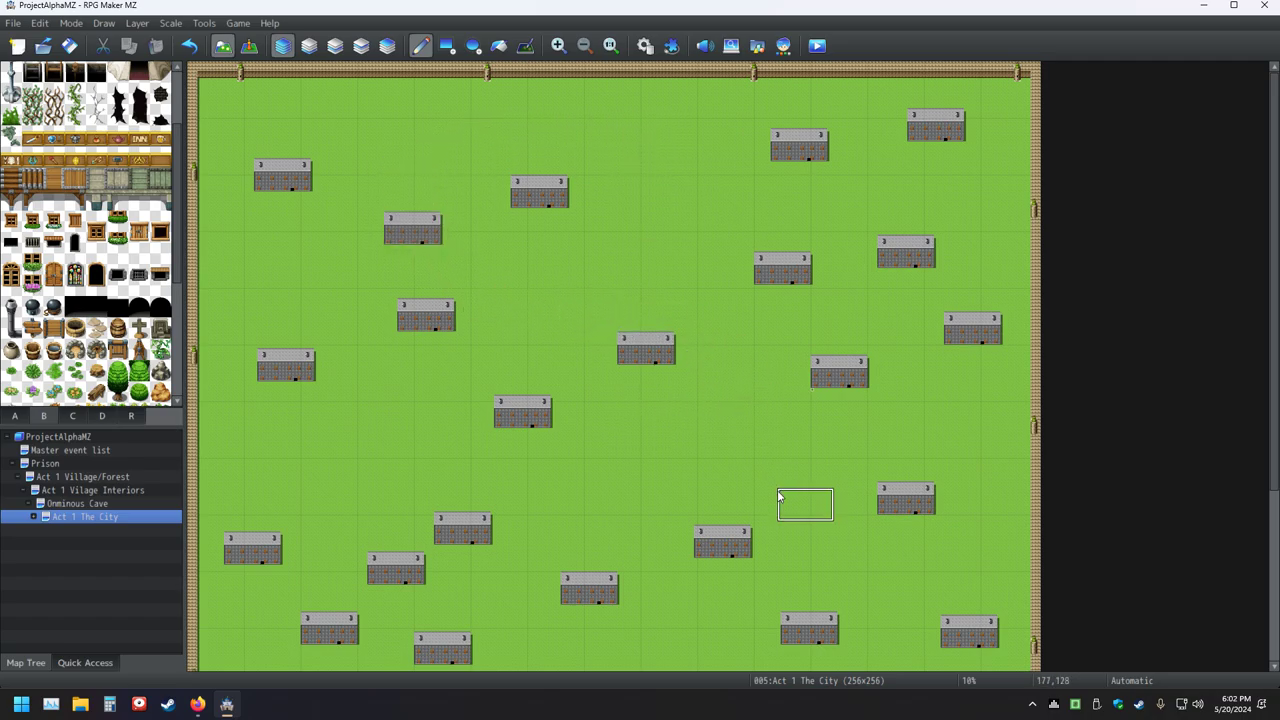
{"action": "left_click", "coordinate": [700, 415]}
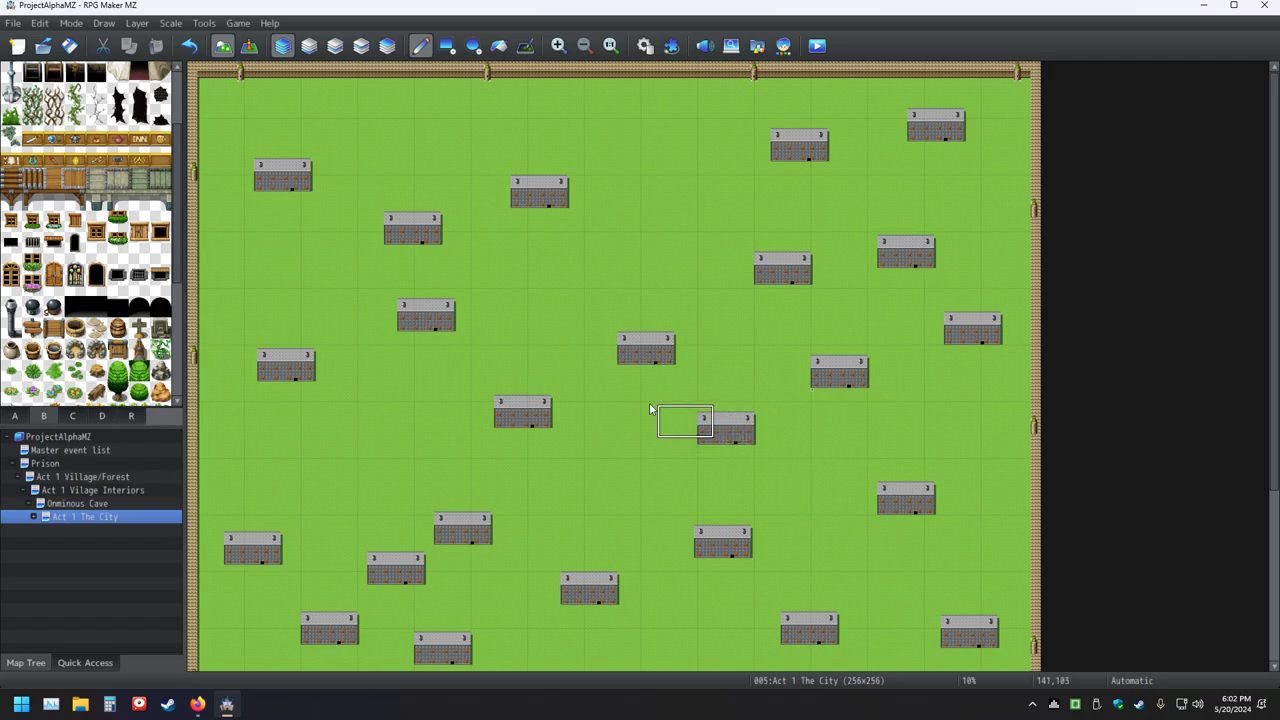
{"action": "left_click", "coordinate": [637, 134]}
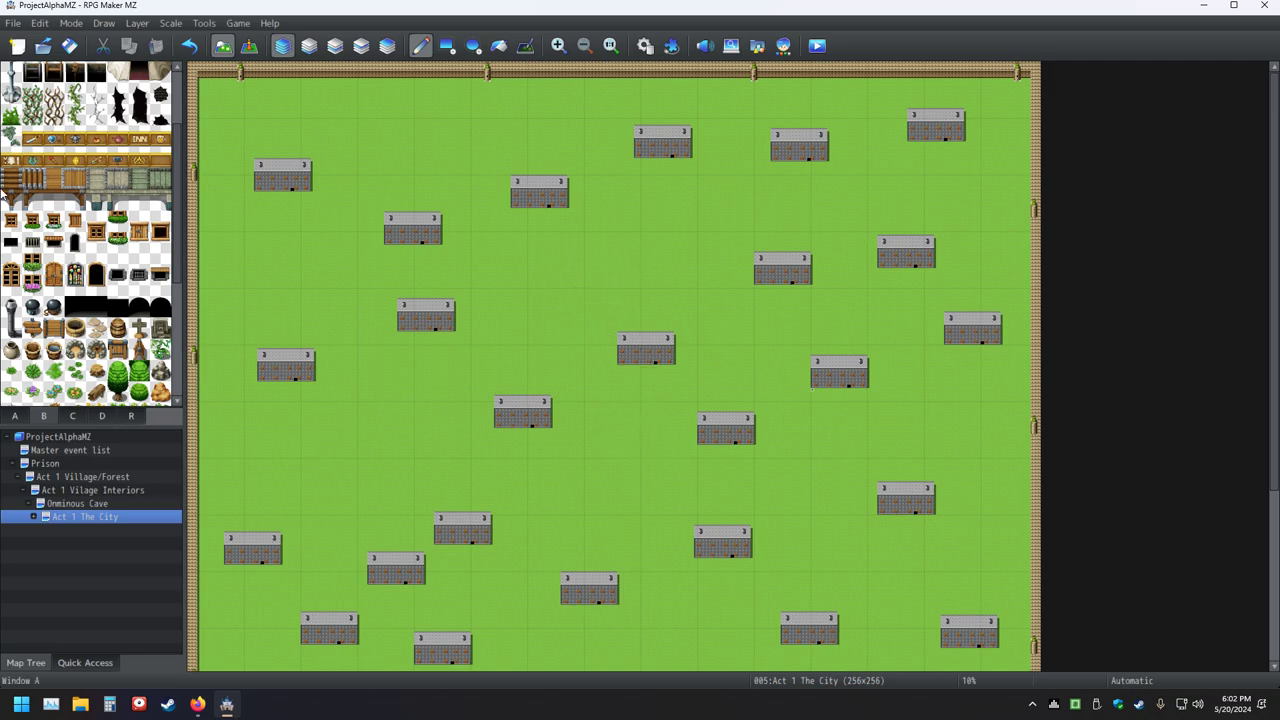
{"action": "left_click", "coordinate": [69, 45]}
- Draw a one-tile-wide reddish-brown path south from the central building's door, using the Rectangle tool and a ground tile from tileset A
{"action": "left_click", "coordinate": [16, 416]}
{"action": "scroll", "coordinate": [110, 152], "scroll_direction": "down", "scroll_amount": 5}
{"action": "scroll", "coordinate": [110, 152], "scroll_direction": "down", "scroll_amount": 2}
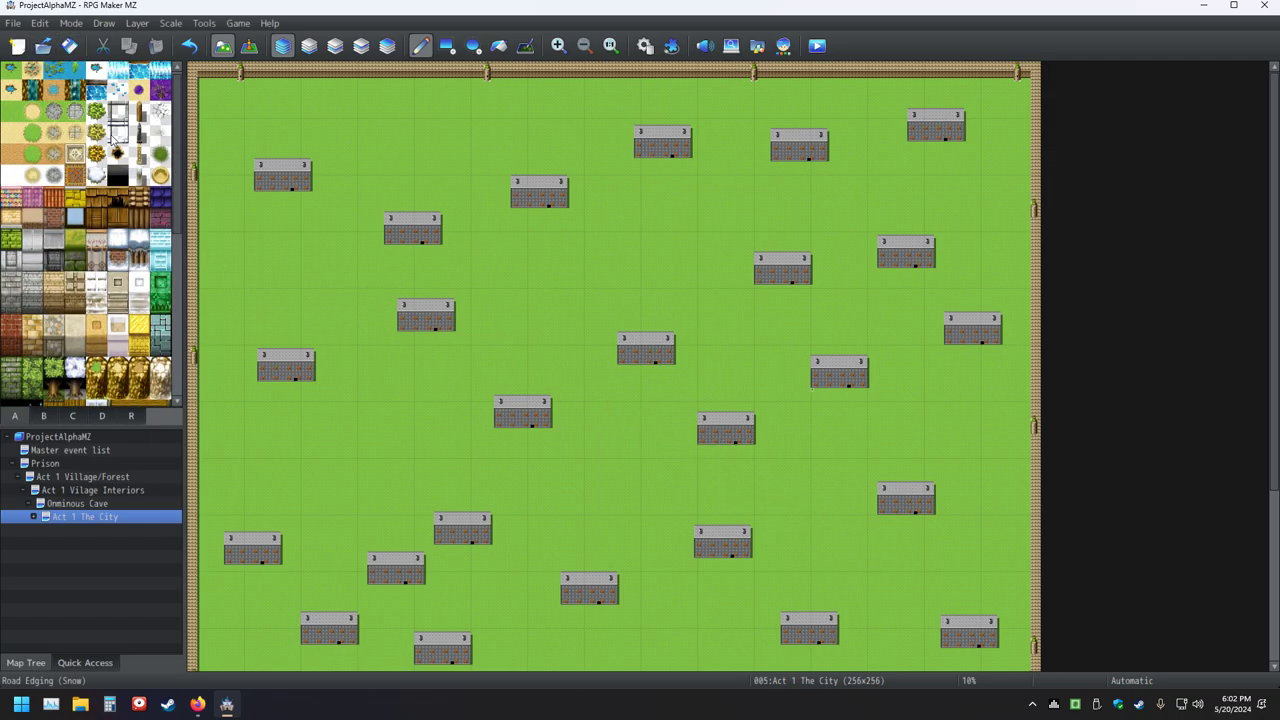
{"action": "scroll", "coordinate": [104, 142], "scroll_direction": "up", "scroll_amount": 3}
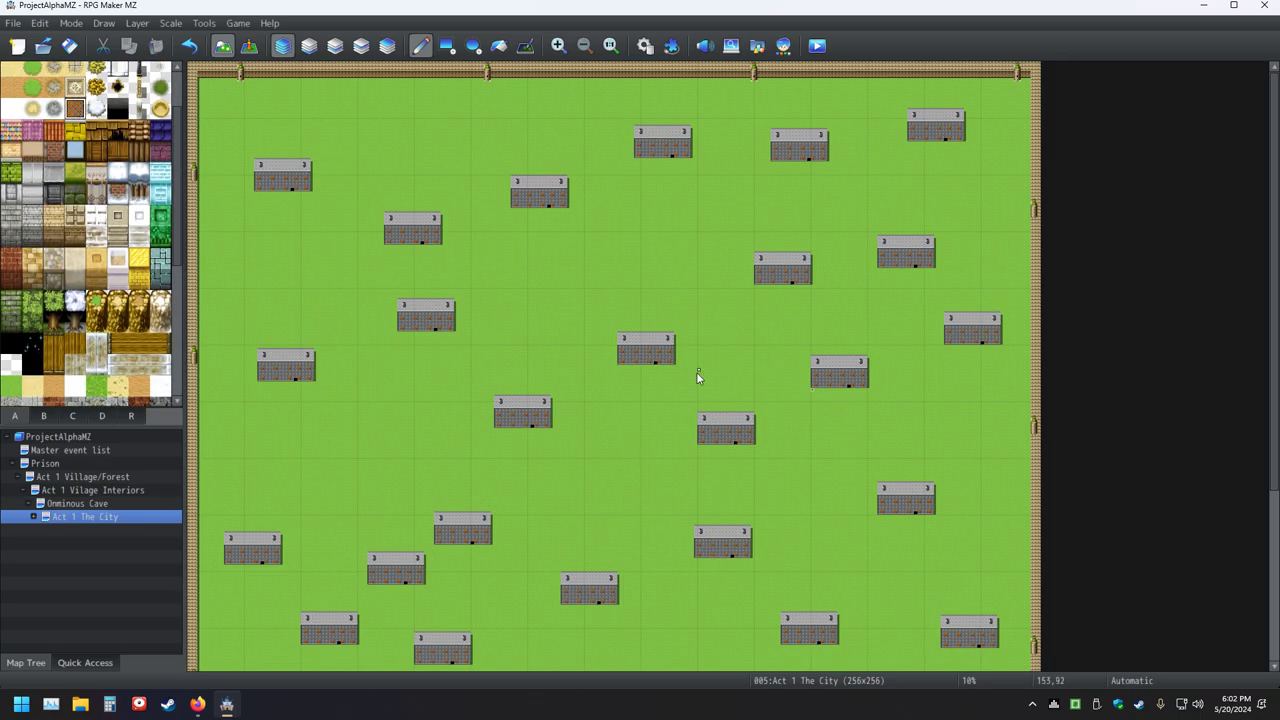
{"action": "scroll", "coordinate": [655, 445], "scroll_direction": "up", "scroll_amount": 1, "text": "ctrl"}
{"action": "scroll", "coordinate": [794, 418], "scroll_direction": "up", "scroll_amount": 5, "text": "ctrl"}
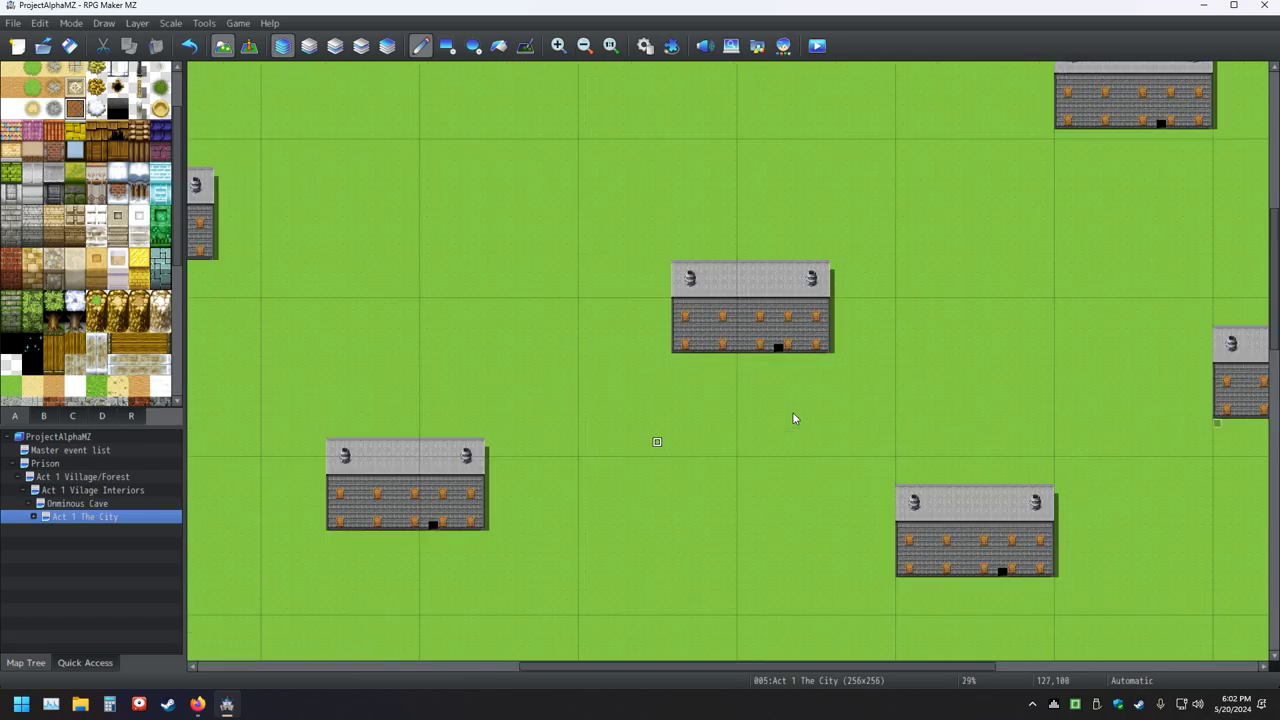
{"action": "middle_click", "coordinate": [793, 413]}
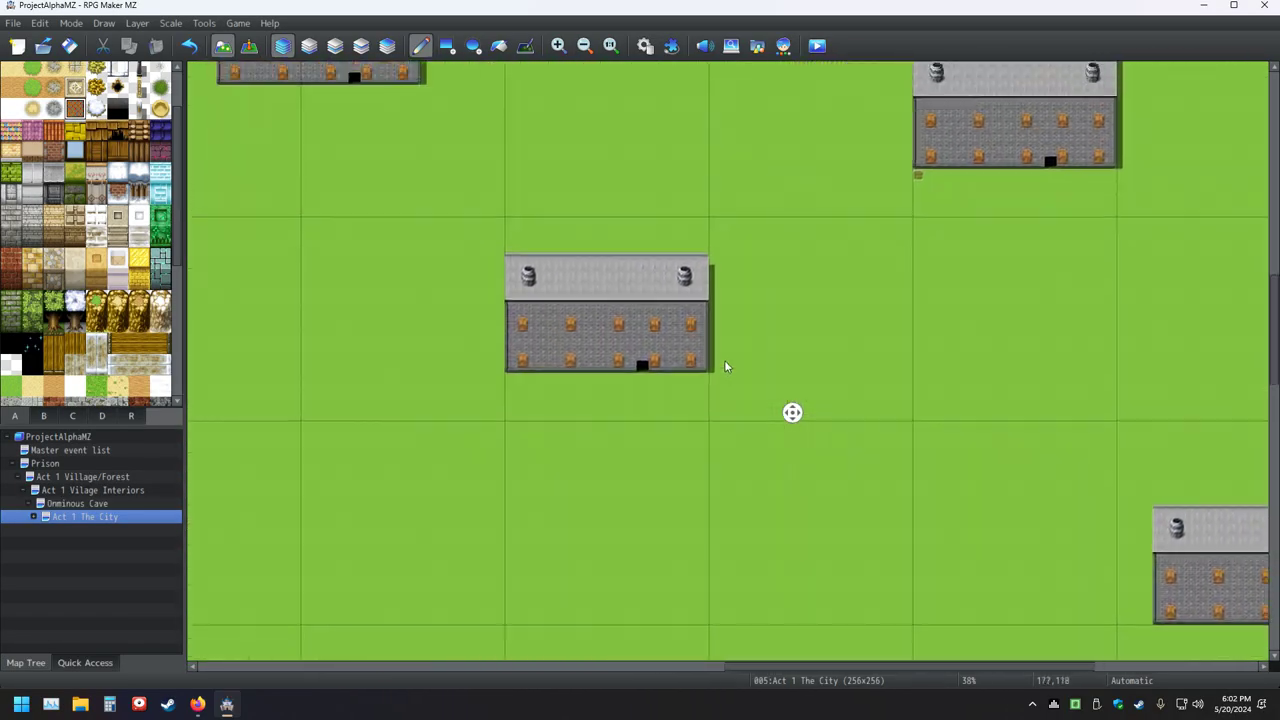
{"action": "middle_click", "coordinate": [711, 390]}
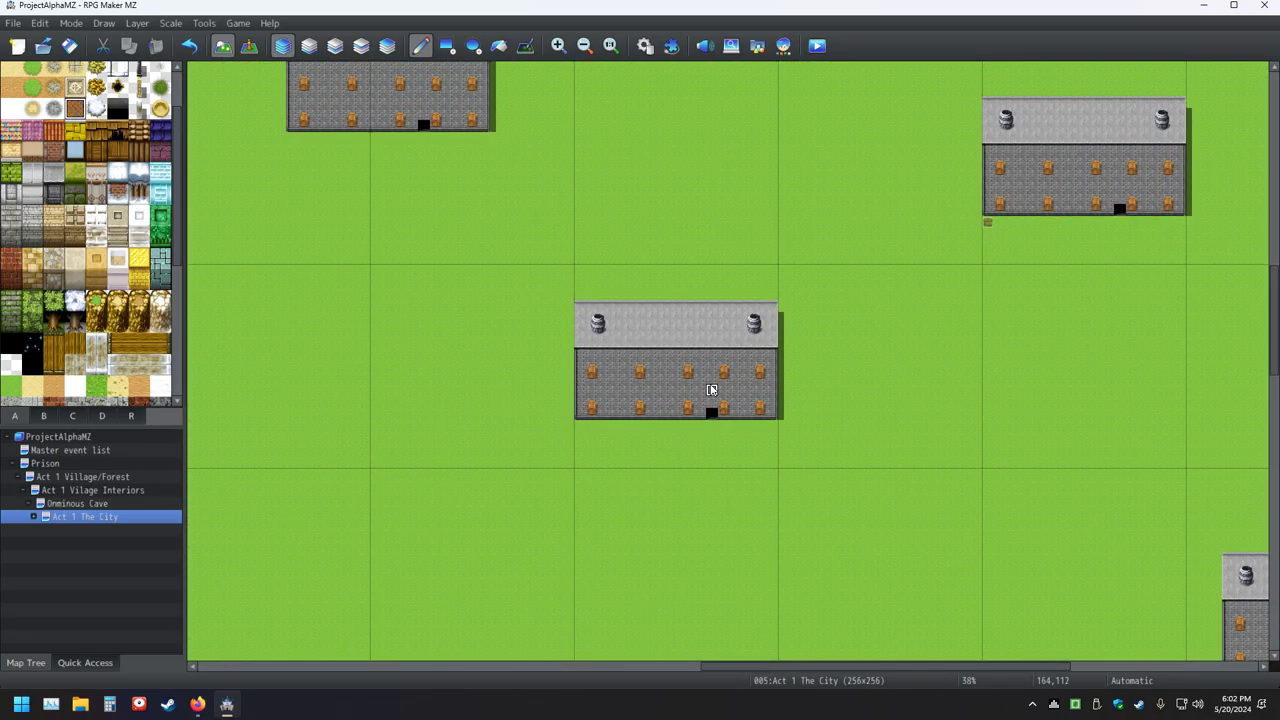
{"action": "left_click", "coordinate": [447, 45]}
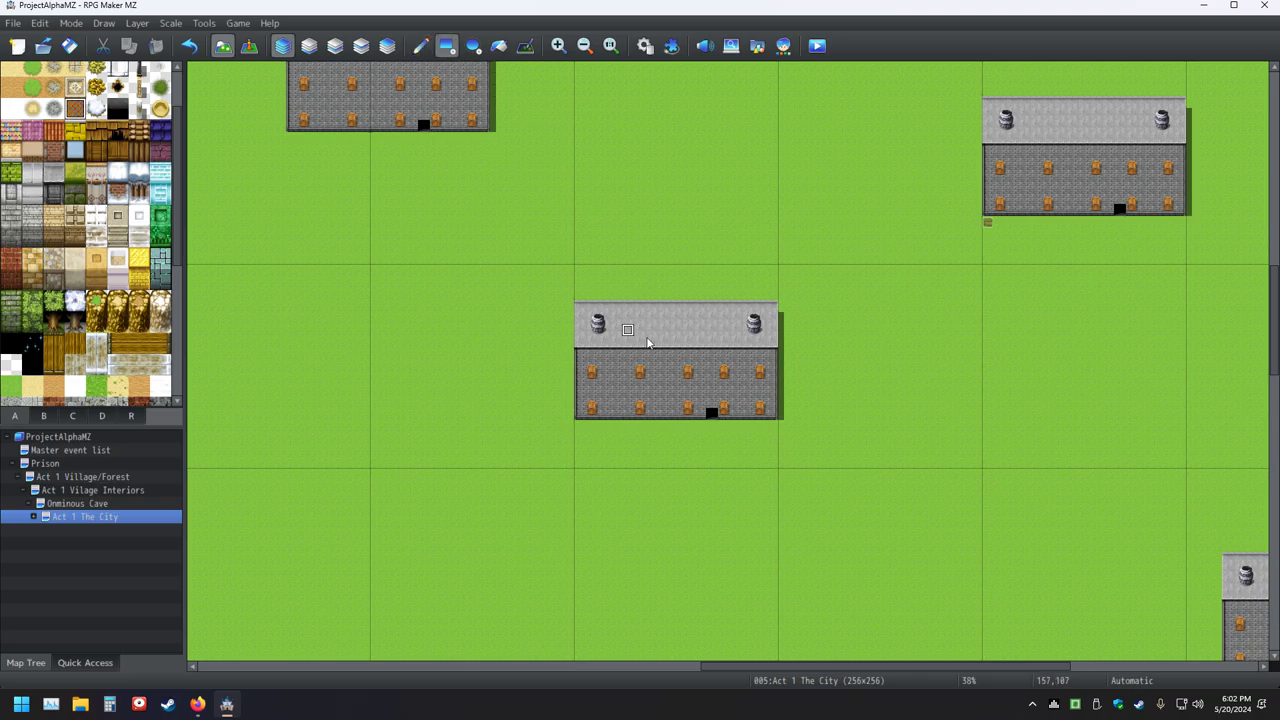
{"action": "left_click", "coordinate": [711, 428]}
{"action": "left_click_drag", "start_coordinate": [708, 505], "coordinate": [707, 507]}
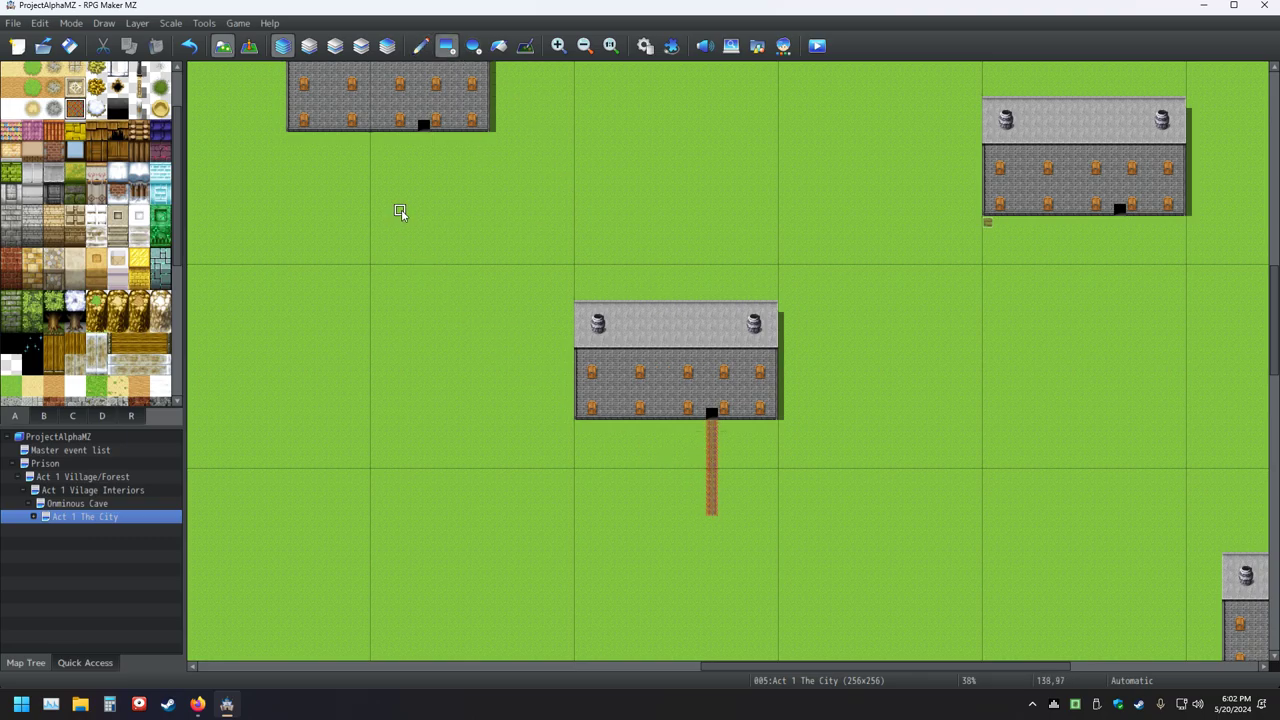
- Draw matching one-tile-wide paths south from the doors of the two buildings northwest and northeast of the central one
{"action": "left_click_drag", "start_coordinate": [423, 132], "coordinate": [426, 210]}
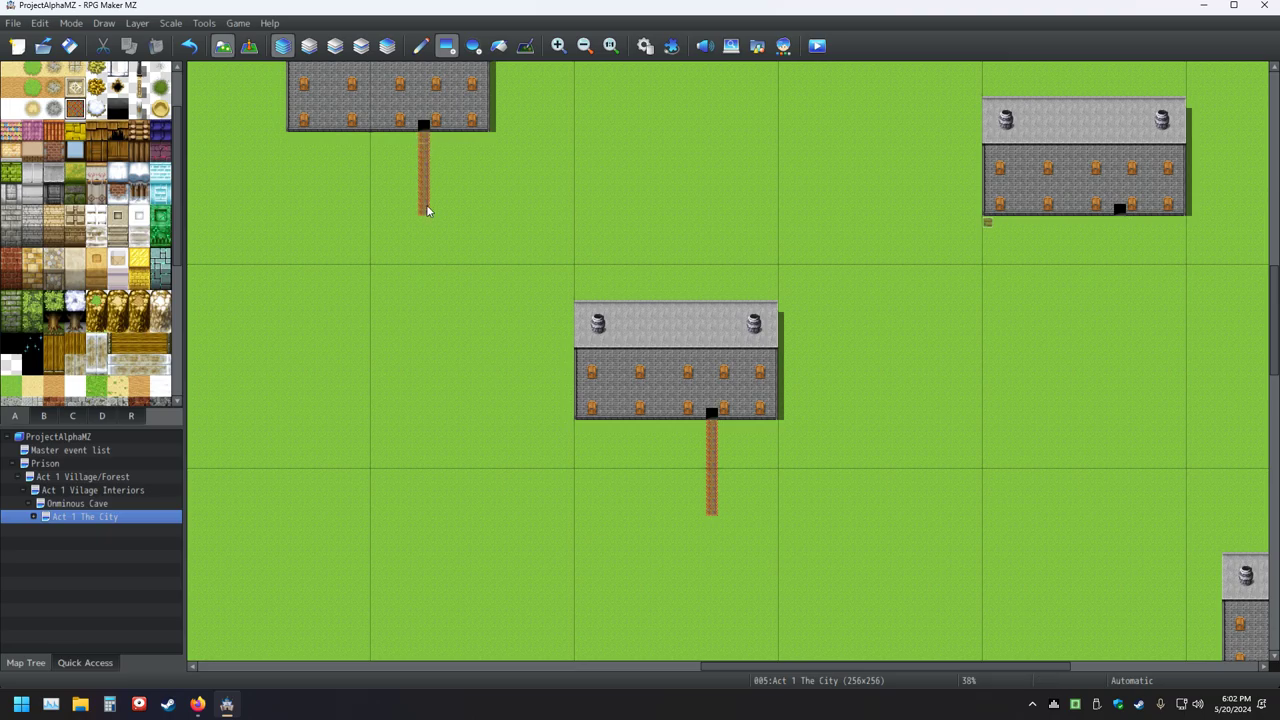
{"action": "left_click", "coordinate": [1120, 222]}
{"action": "left_click_drag", "start_coordinate": [1122, 232], "coordinate": [1120, 300]}
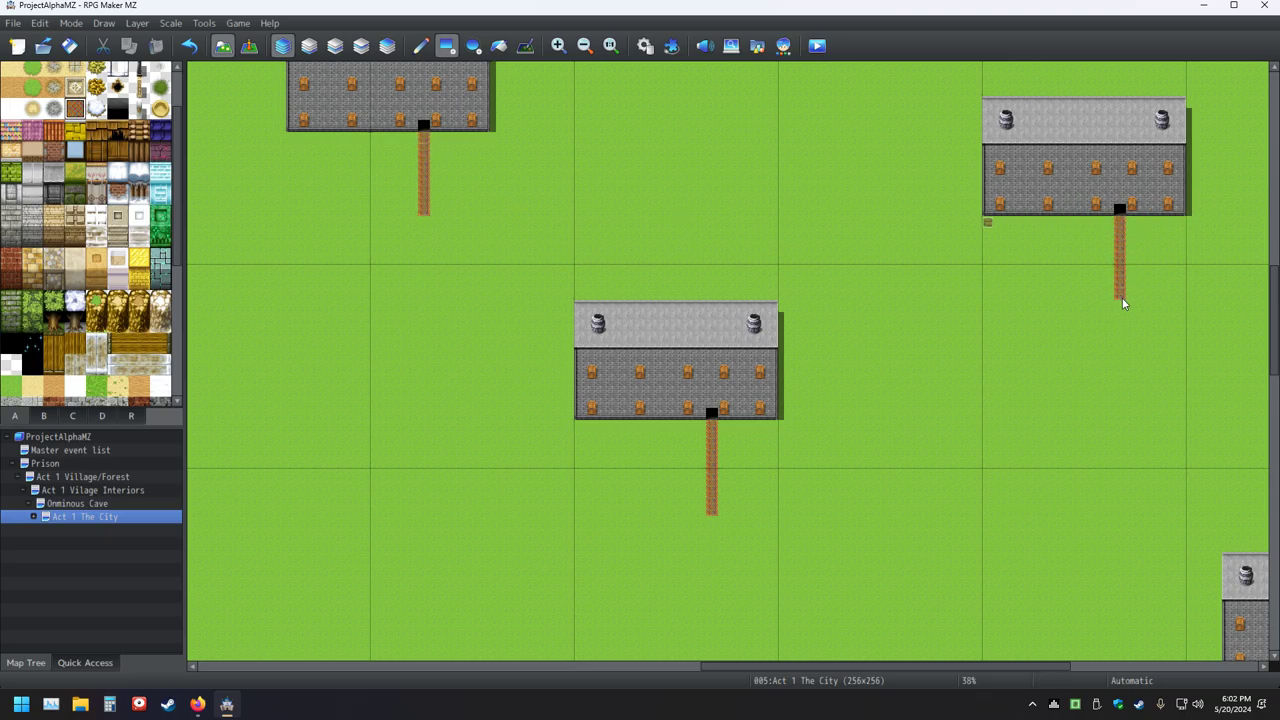
{"action": "middle_click", "coordinate": [557, 249]}
{"action": "left_click_drag", "start_coordinate": [795, 190], "coordinate": [634, 327]}
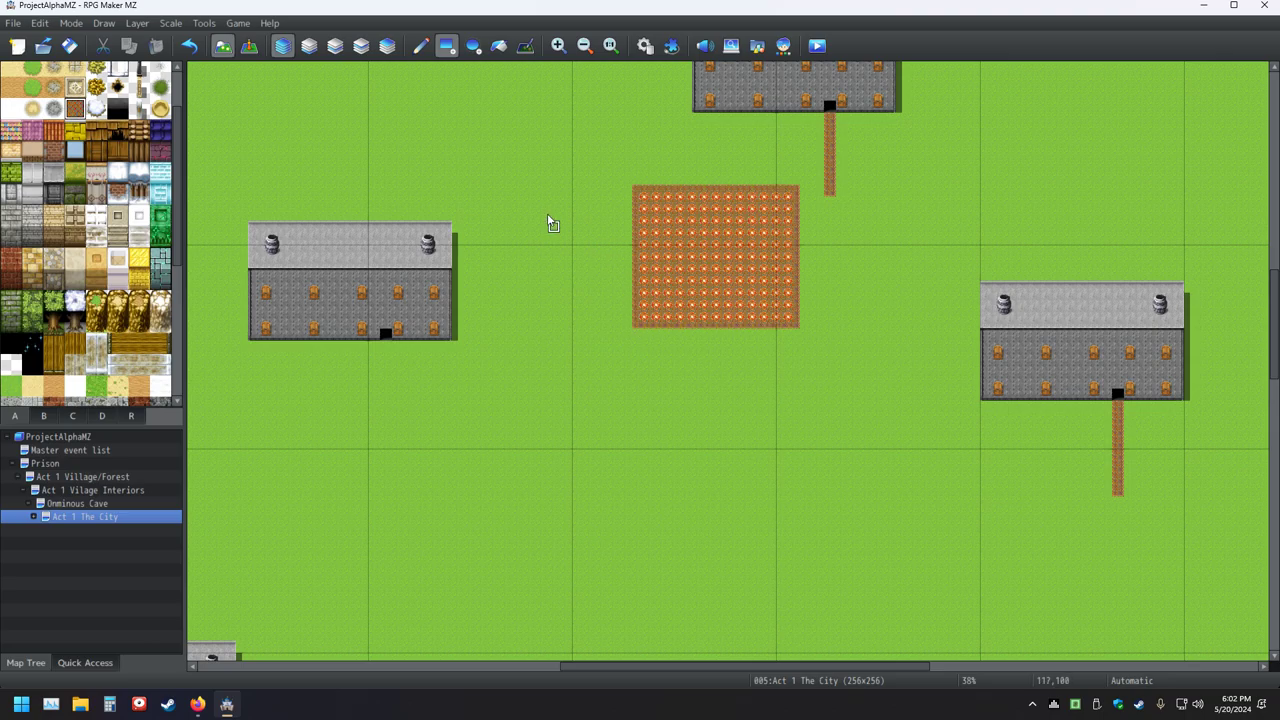
{"action": "left_click", "coordinate": [189, 45]}
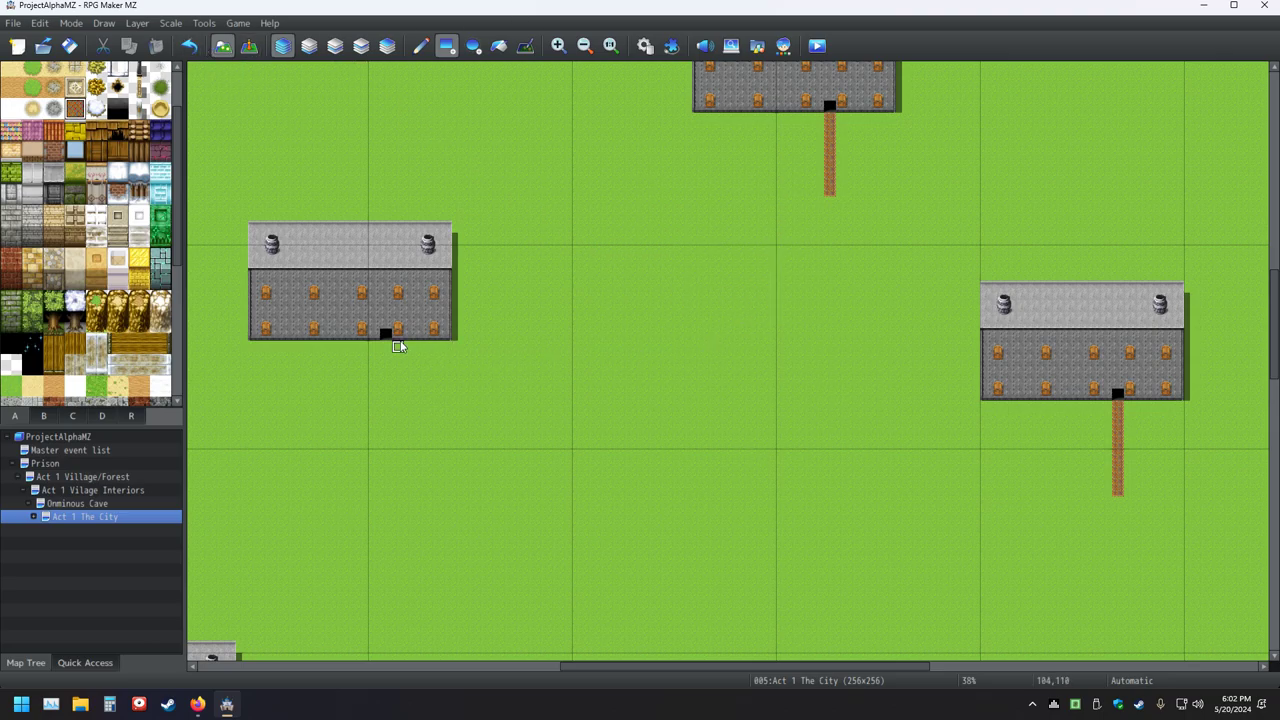
- Draw a two-tile-wide path below the west-central building's door and one-tile-wide paths below the doors of the three northeastern buildings without paths south of the top row
{"action": "left_click_drag", "start_coordinate": [388, 400], "coordinate": [396, 424]}
{"action": "middle_click_drag", "start_coordinate": [600, 348], "coordinate": [617, 328]}
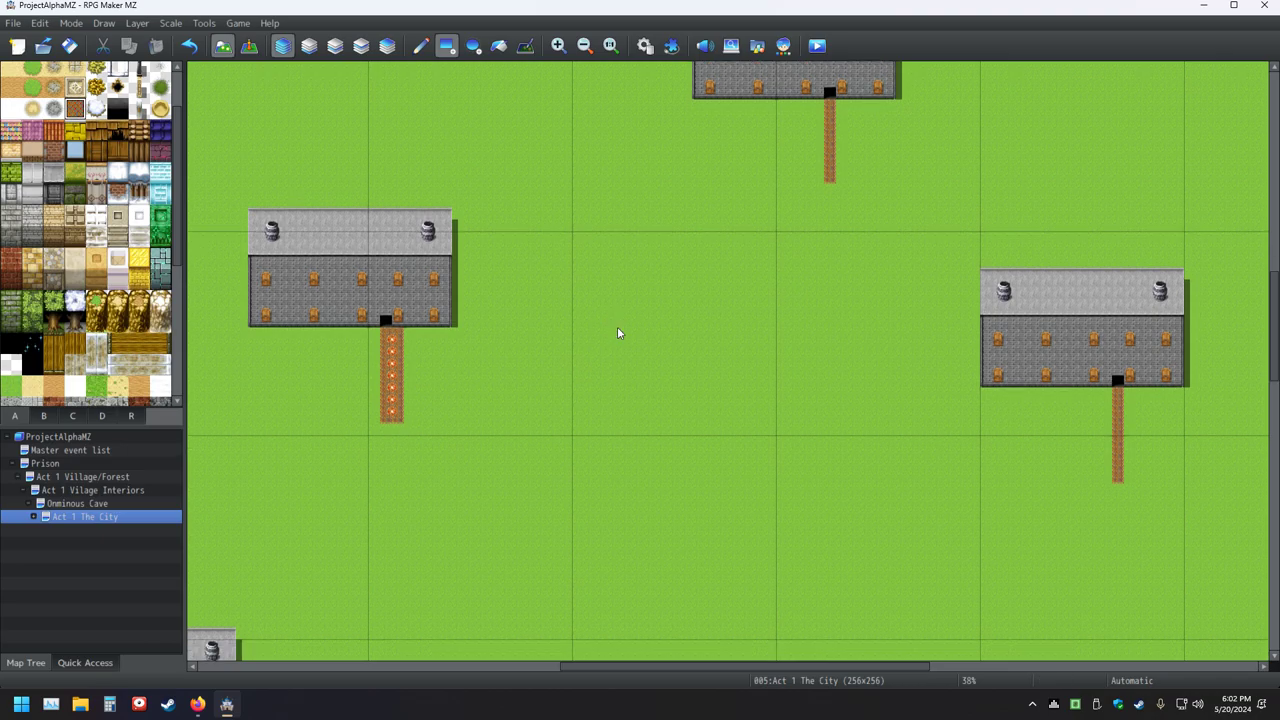
{"action": "scroll", "coordinate": [617, 326], "scroll_direction": "down", "scroll_amount": 2, "text": "ctrl"}
{"action": "middle_click_drag", "start_coordinate": [640, 318], "coordinate": [899, 390]}
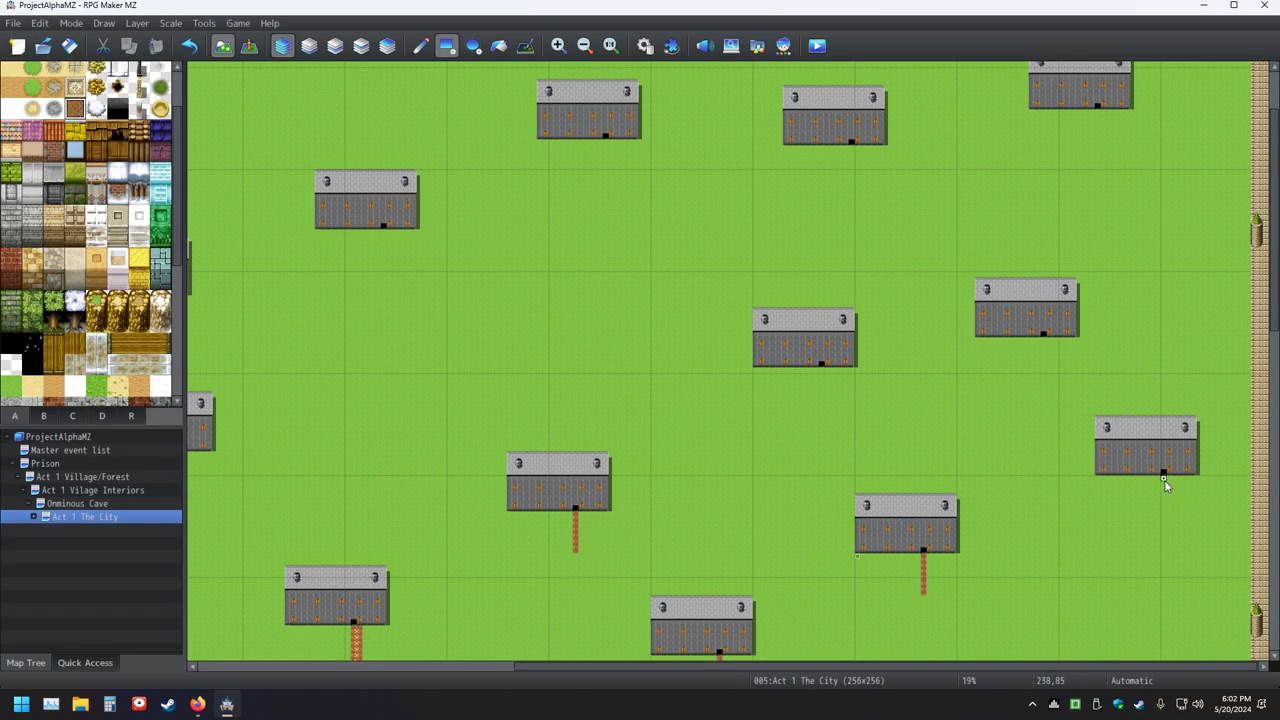
{"action": "left_click", "coordinate": [1042, 337]}
{"action": "left_click_drag", "start_coordinate": [826, 376], "coordinate": [821, 424]}
- Draw one-tile-wide paths south from the doors of the three northernmost buildings, working from east to west
{"action": "left_click_drag", "start_coordinate": [1099, 114], "coordinate": [1095, 158]}
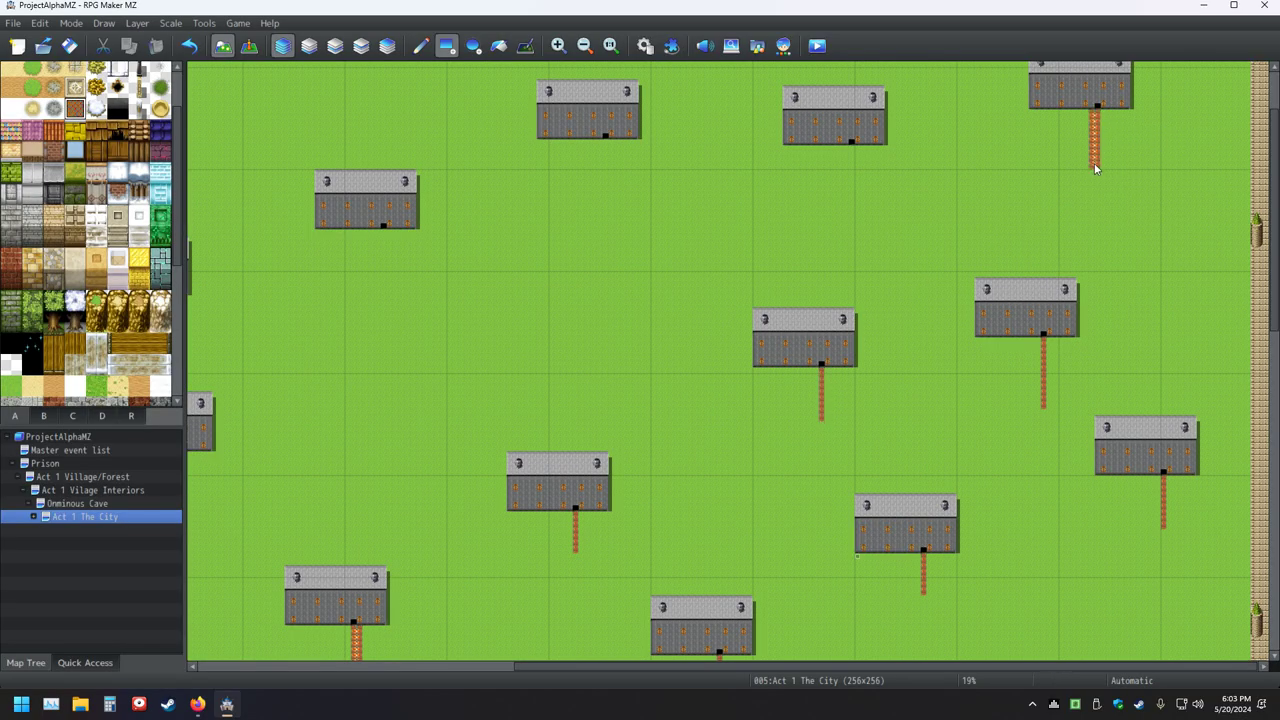
{"action": "left_click_drag", "start_coordinate": [849, 146], "coordinate": [854, 203]}
{"action": "left_click_drag", "start_coordinate": [605, 145], "coordinate": [606, 193]}
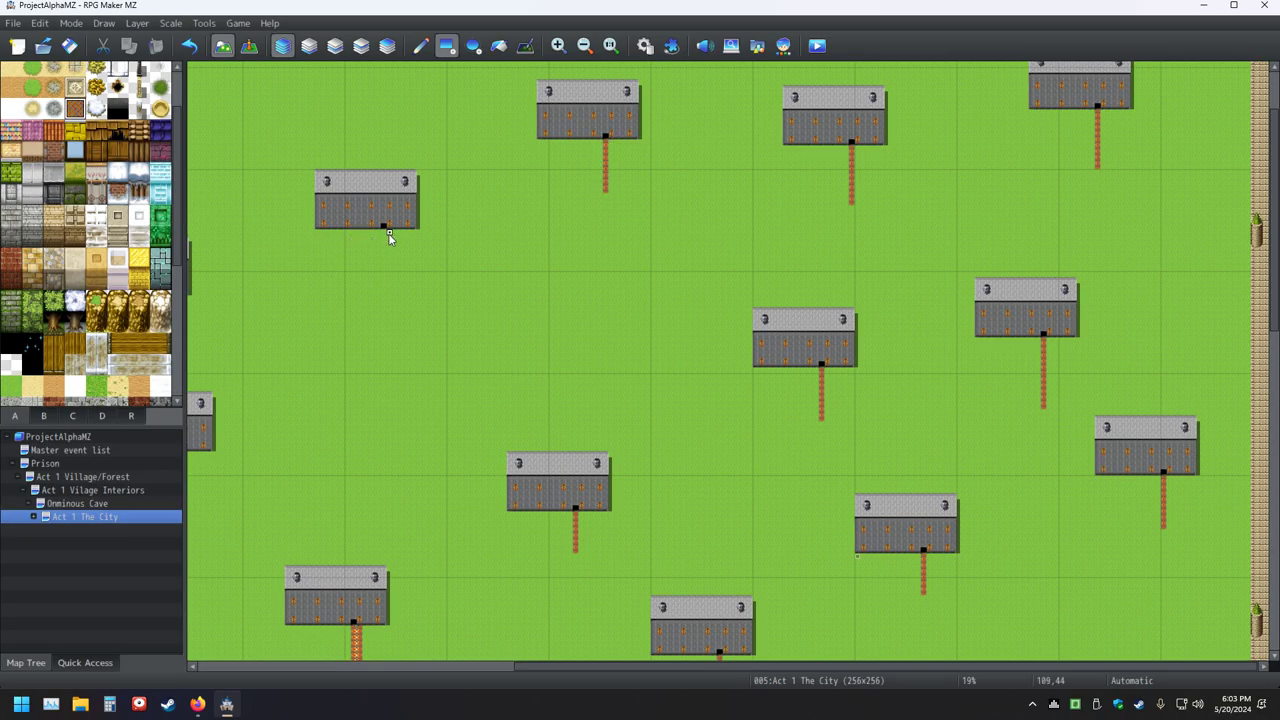
- Draw one-tile-wide paths south from the doors of the building west of the northernmost row and the building nearest the west wall
{"action": "left_click_drag", "start_coordinate": [384, 230], "coordinate": [383, 287]}
{"action": "middle_click", "coordinate": [460, 306]}
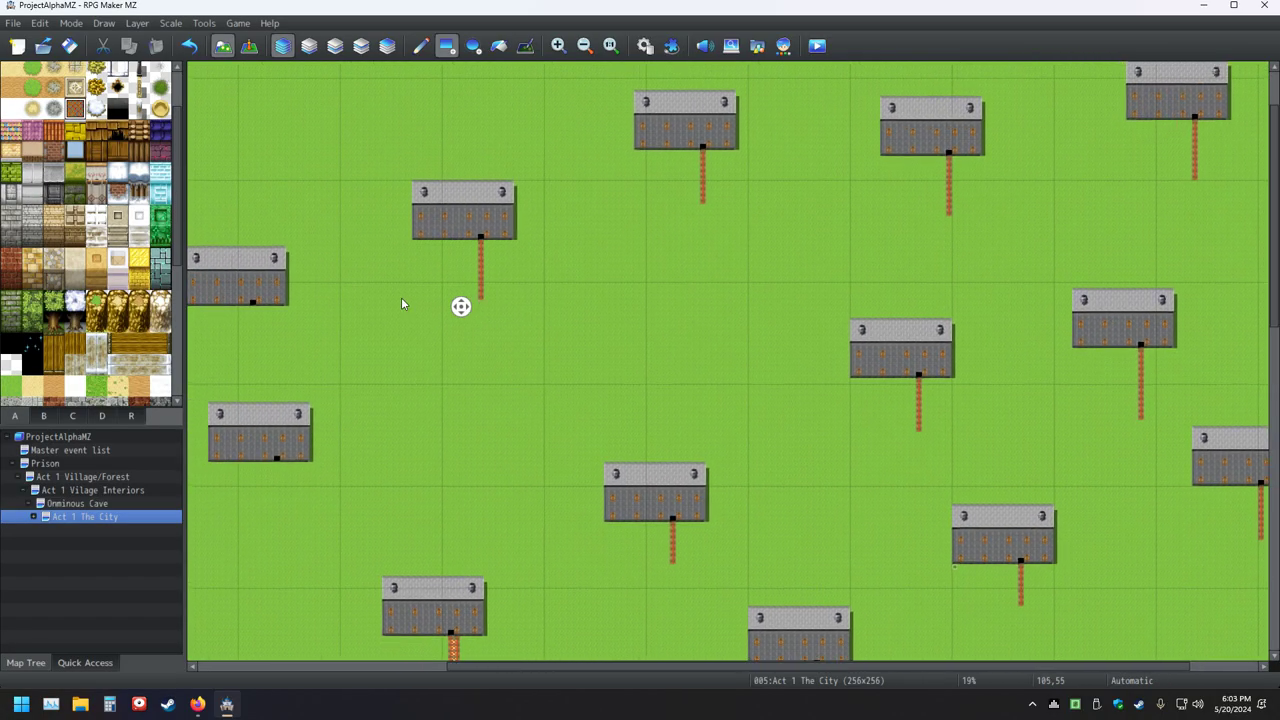
{"action": "middle_click", "coordinate": [383, 315]}
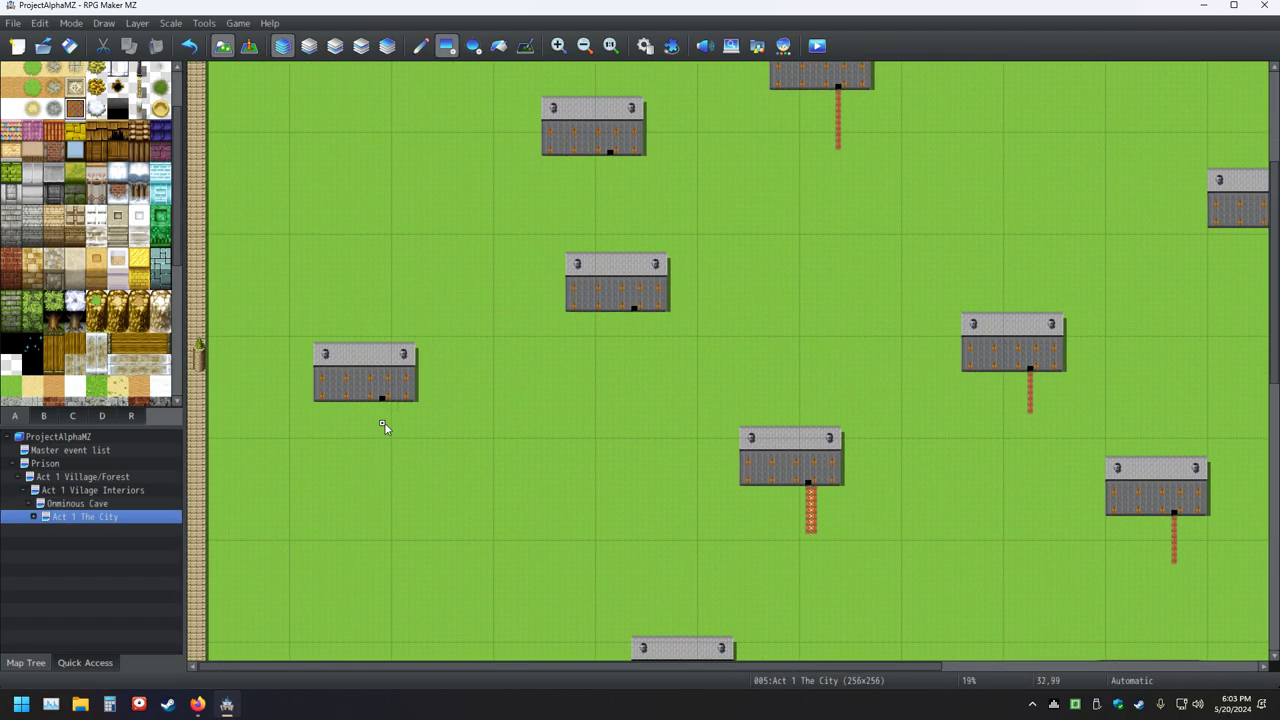
{"action": "left_click_drag", "start_coordinate": [381, 406], "coordinate": [382, 424]}
- Draw one-tile-wide paths below the doors of the two northwestern buildings northeast of the westernmost one, undoing the two-tile-wide version, and save the project
{"action": "left_click_drag", "start_coordinate": [634, 349], "coordinate": [637, 366]}
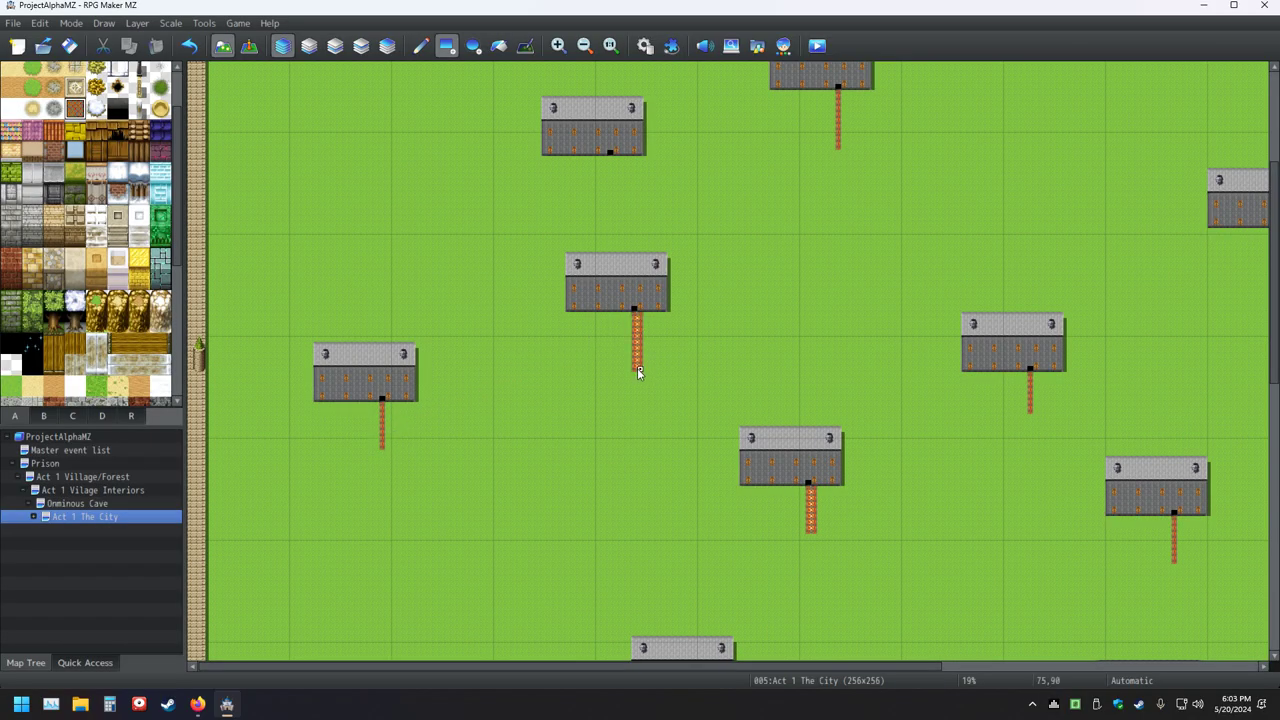
{"action": "left_click", "coordinate": [188, 45]}
{"action": "left_click_drag", "start_coordinate": [634, 314], "coordinate": [634, 330]}
{"action": "left_click_drag", "start_coordinate": [611, 160], "coordinate": [611, 215]}
{"action": "left_click", "coordinate": [69, 45]}
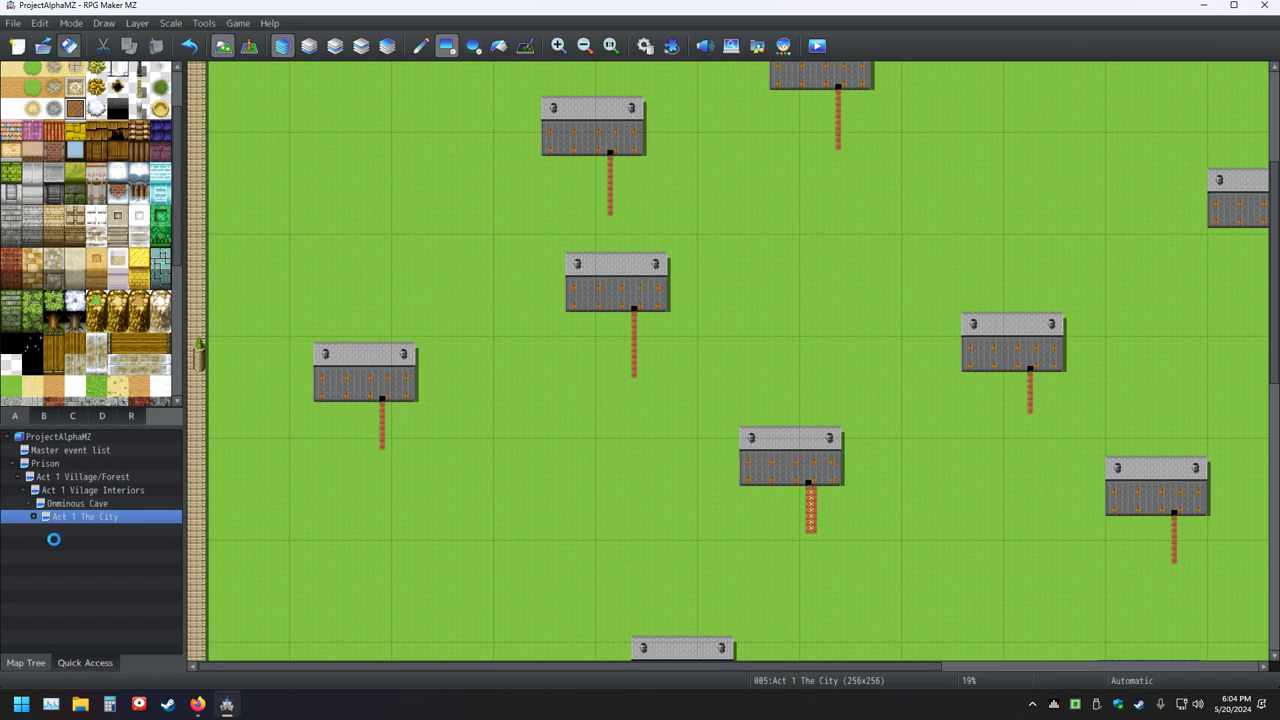
- View the Onminous Cave map and return to the Act 1 The City map
{"action": "left_click", "coordinate": [66, 506]}
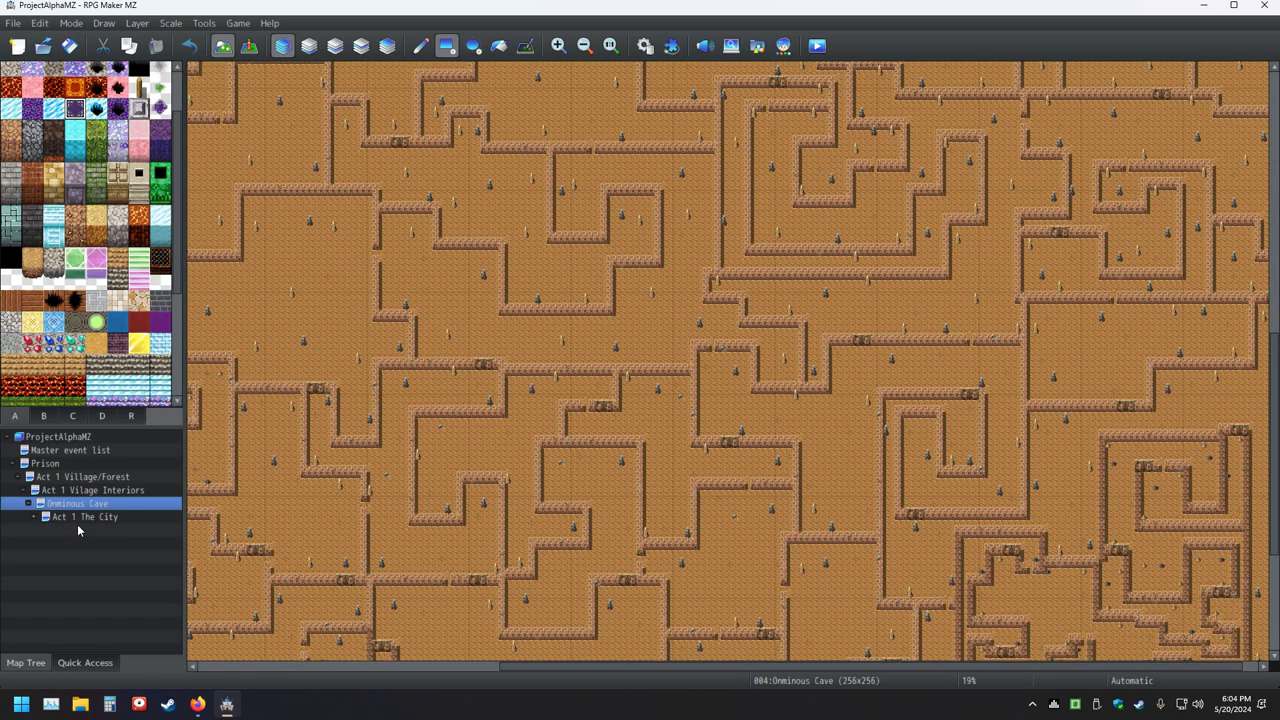
{"action": "left_click", "coordinate": [86, 517]}
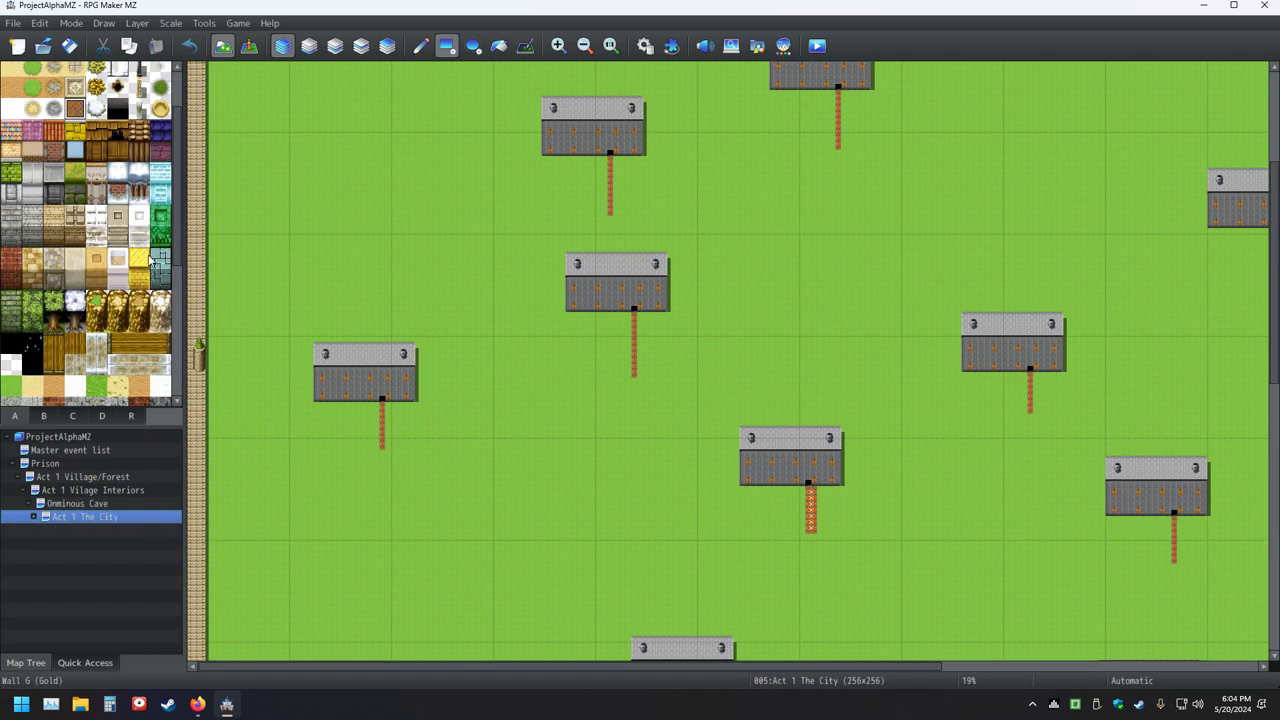
- Draw one-tile-wide paths of the light orange dirt ground tile below the doors of the three buildings closest to the map's southeast corner
{"action": "scroll", "coordinate": [148, 258], "scroll_direction": "up", "scroll_amount": 3}
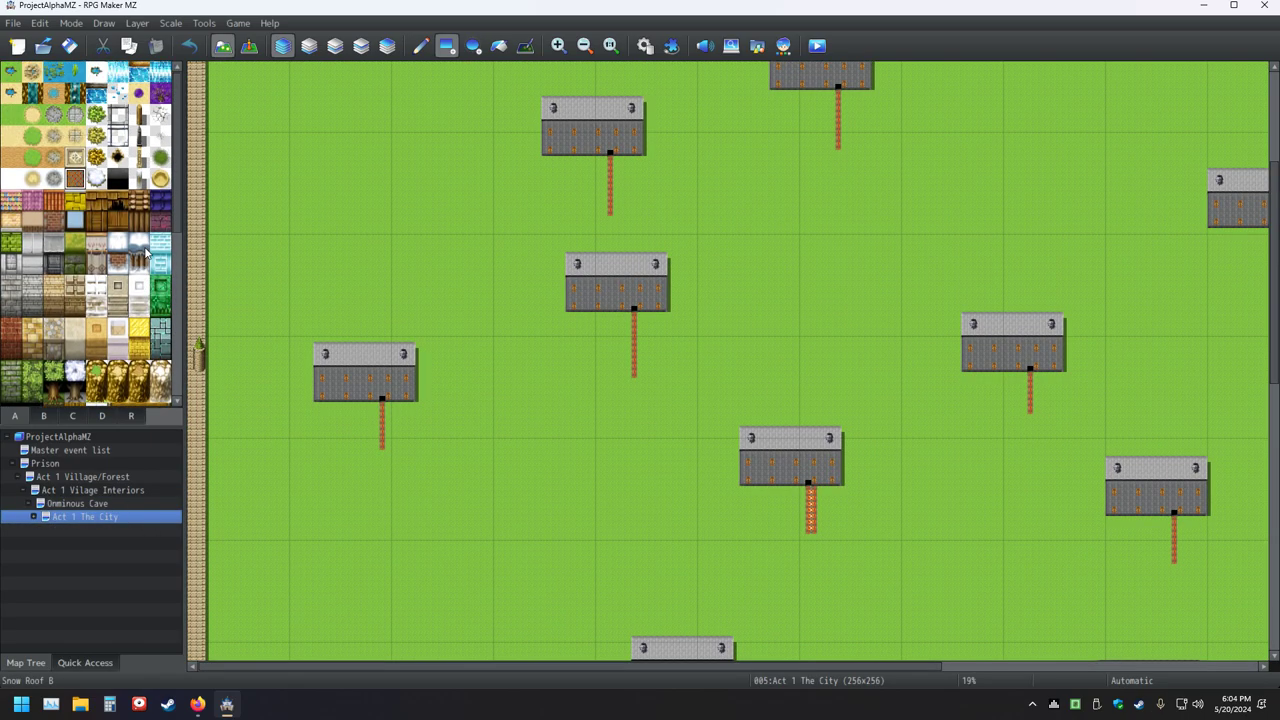
{"action": "scroll", "coordinate": [56, 254], "scroll_direction": "down", "scroll_amount": 5}
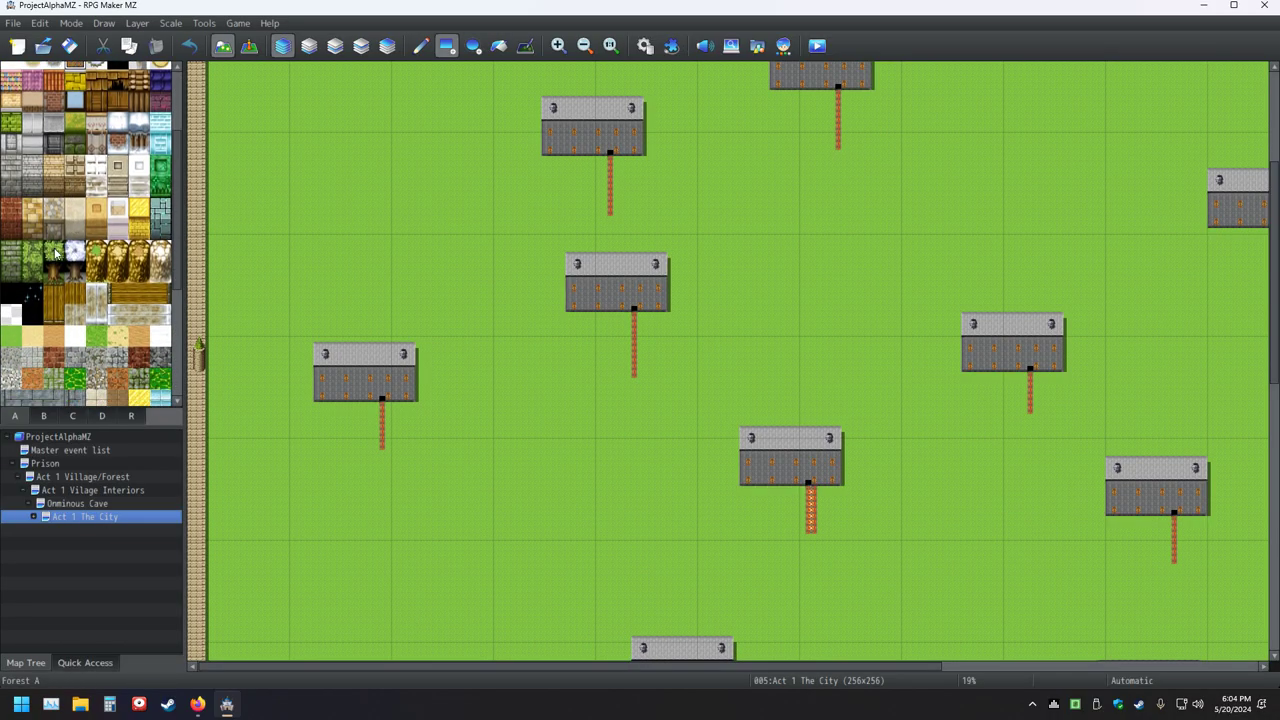
{"action": "left_click", "coordinate": [53, 336]}
{"action": "scroll", "coordinate": [797, 420], "scroll_direction": "down", "scroll_amount": 2}
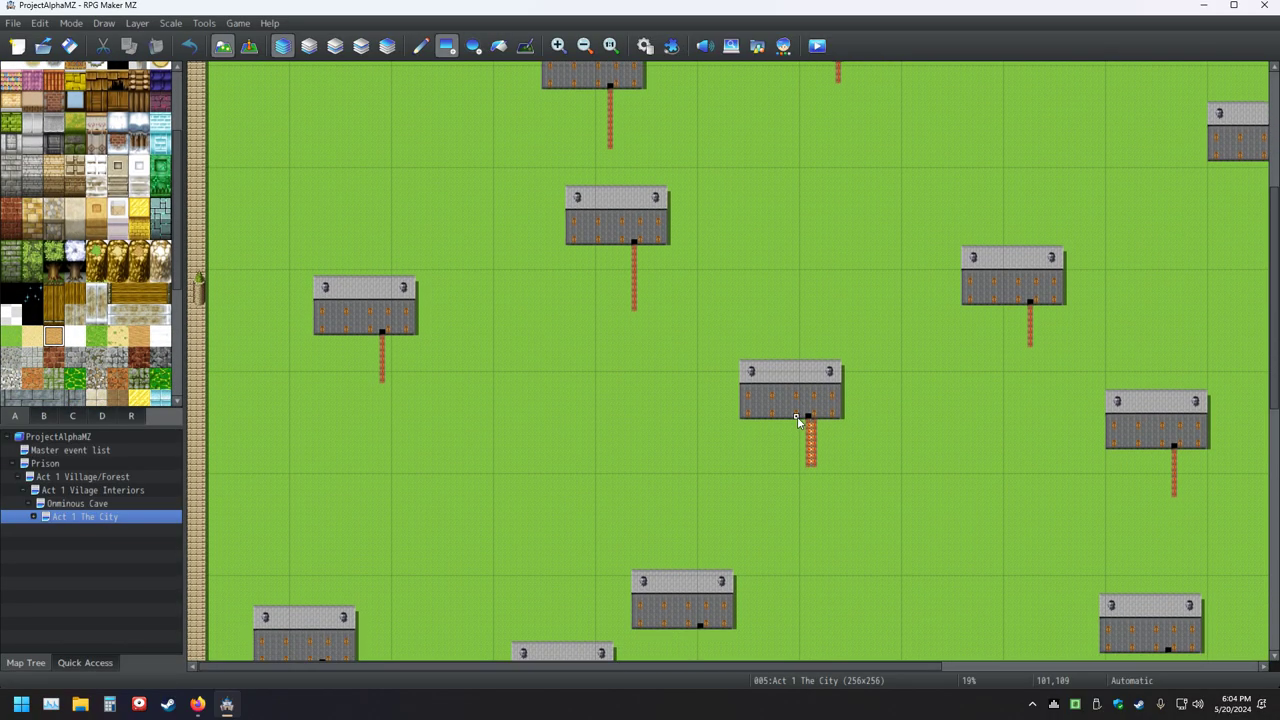
{"action": "scroll", "coordinate": [790, 418], "scroll_direction": "down", "scroll_amount": 14}
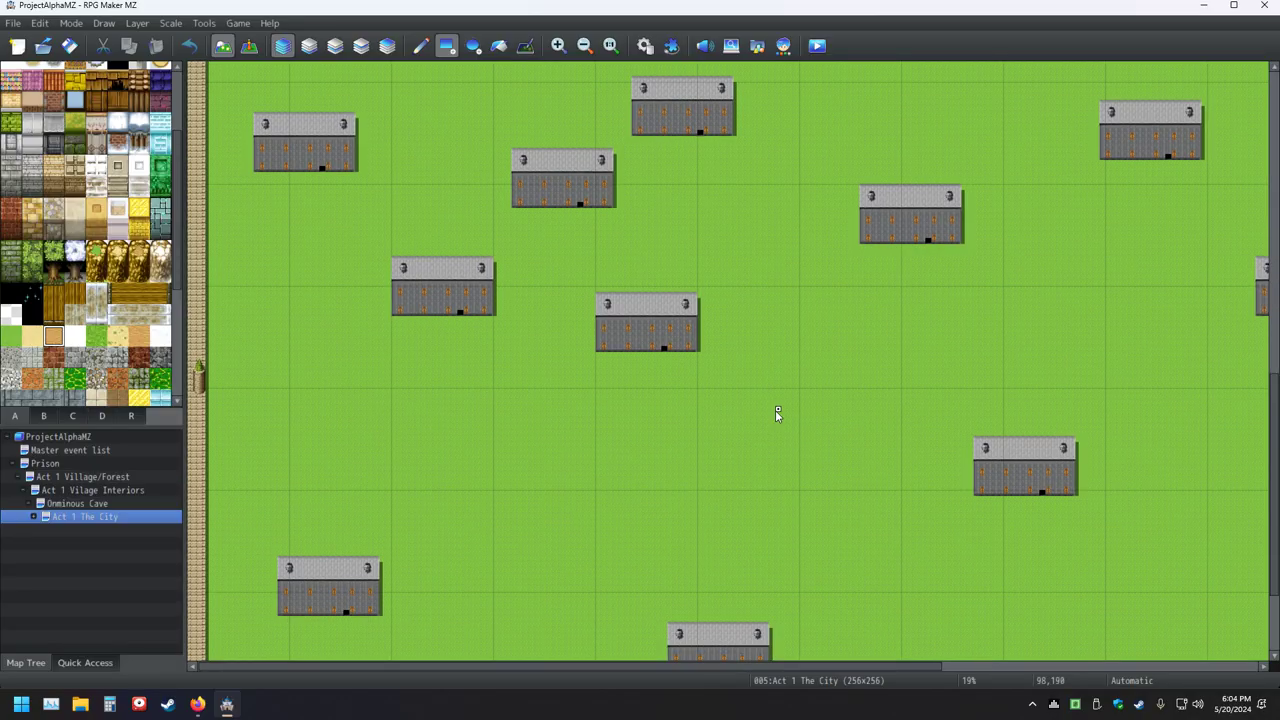
{"action": "scroll", "coordinate": [775, 410], "scroll_direction": "down", "scroll_amount": 6}
{"action": "scroll", "coordinate": [775, 410], "scroll_direction": "right", "scroll_amount": 5}
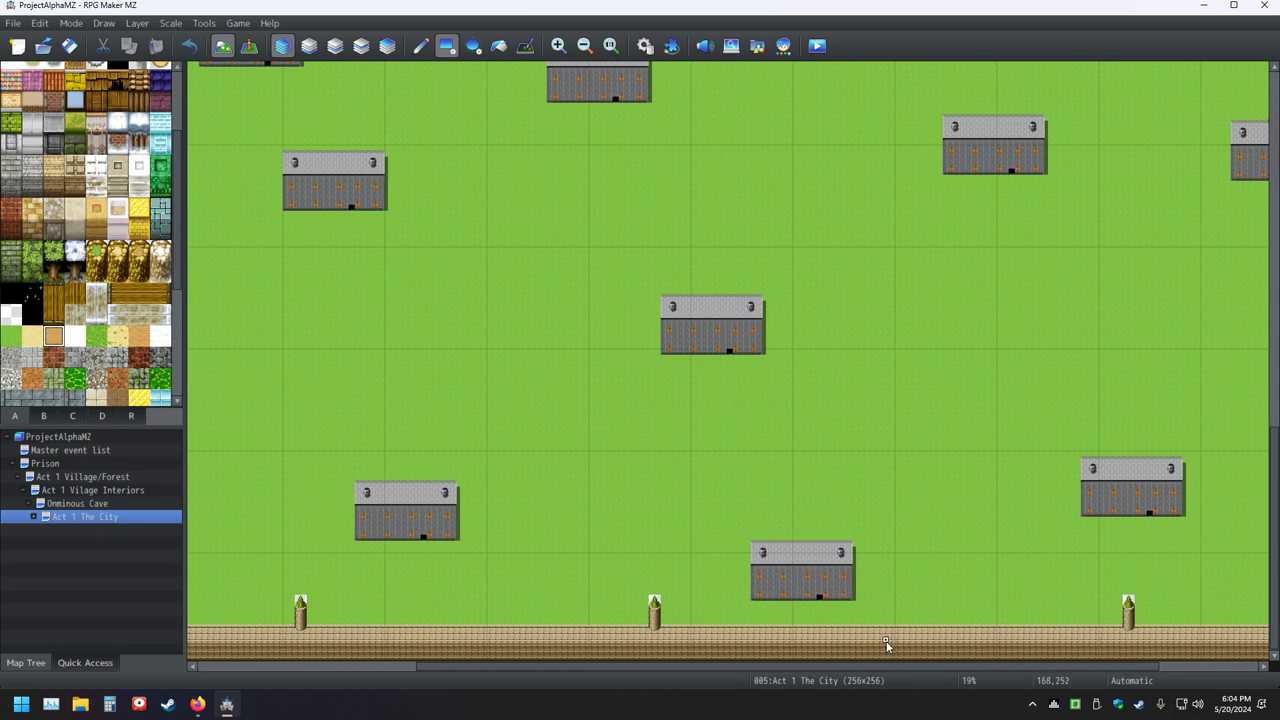
{"action": "left_click", "coordinate": [818, 606]}
{"action": "left_click", "coordinate": [1149, 519]}
{"action": "middle_click", "coordinate": [885, 424]}
{"action": "middle_click", "coordinate": [1038, 428]}
{"action": "left_click", "coordinate": [589, 363]}
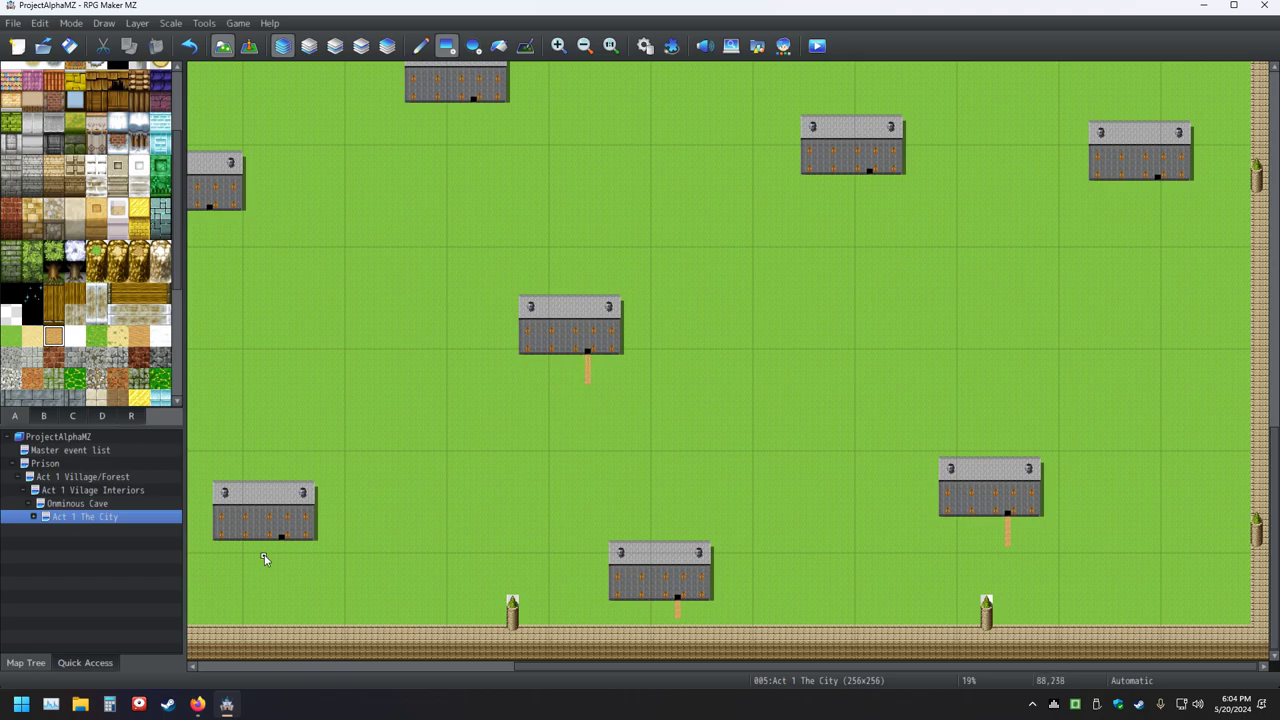
- Draw matching light orange dirt paths below the doors of the two buildings nearest the southwest corner
{"action": "middle_click", "coordinate": [424, 539]}
{"action": "middle_click", "coordinate": [334, 553]}
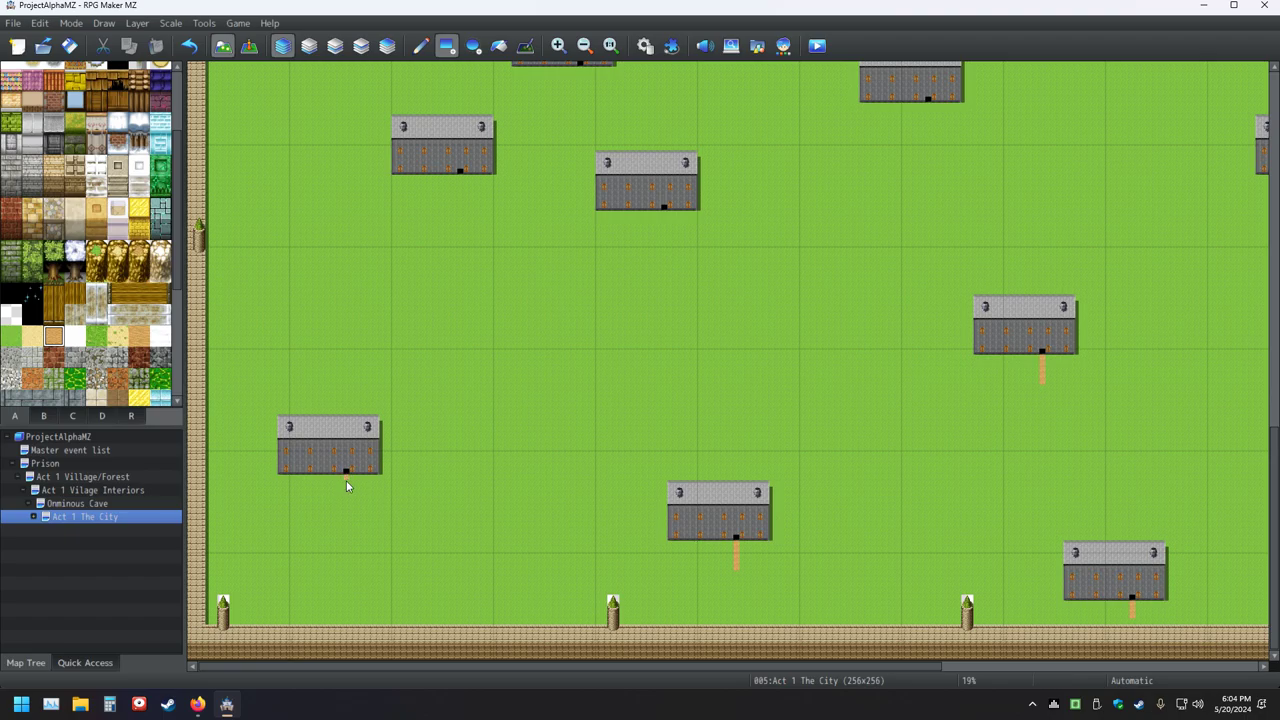
{"action": "left_click_drag", "start_coordinate": [346, 480], "coordinate": [346, 509]}
- Draw one-tile-wide paths of the red brick ground tile below the doors of the two southwestern buildings just north of the dirt-path ones
{"action": "scroll", "coordinate": [94, 300], "scroll_direction": "down", "scroll_amount": 2}
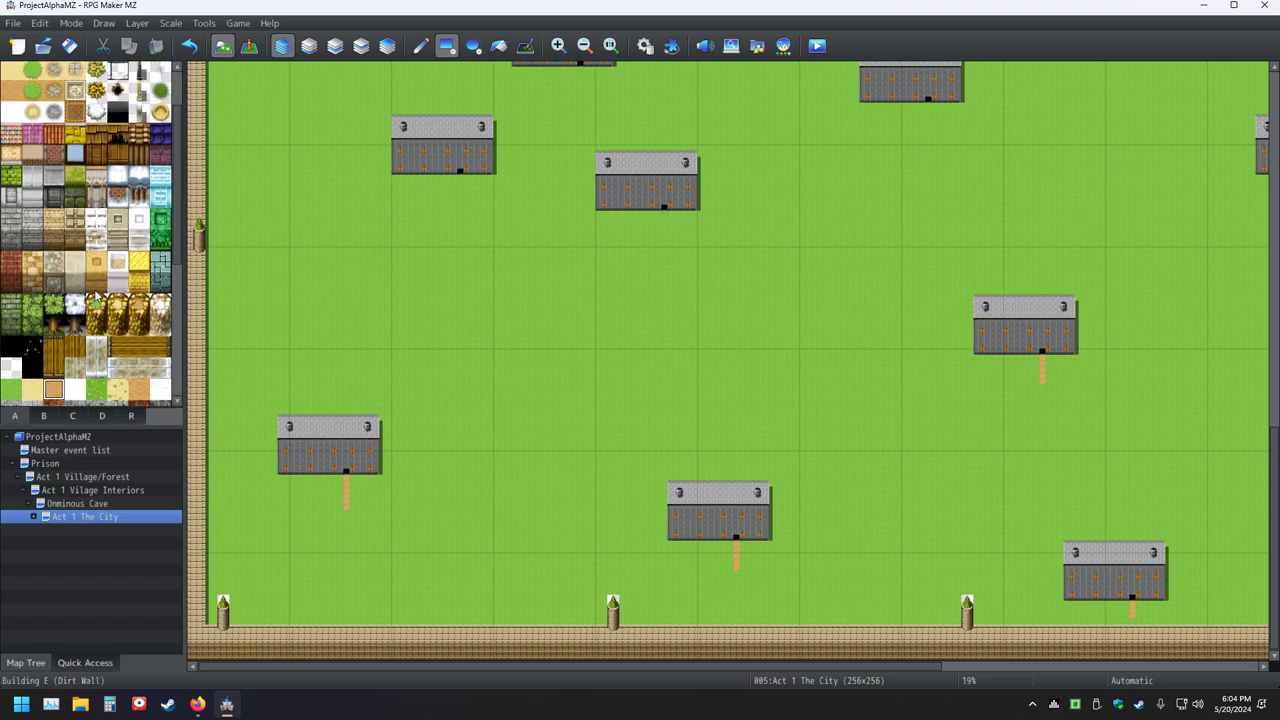
{"action": "scroll", "coordinate": [84, 260], "scroll_direction": "up", "scroll_amount": 2}
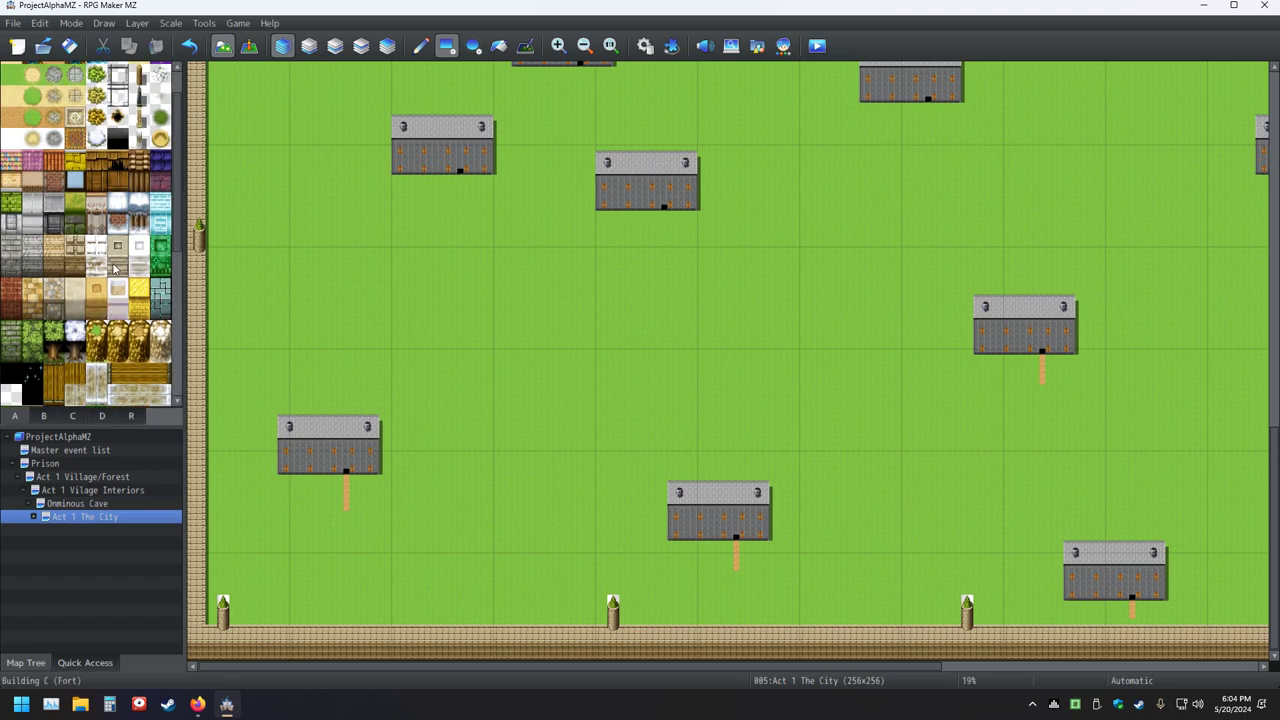
{"action": "scroll", "coordinate": [117, 271], "scroll_direction": "up", "scroll_amount": 1}
{"action": "scroll", "coordinate": [117, 271], "scroll_direction": "down", "scroll_amount": 2}
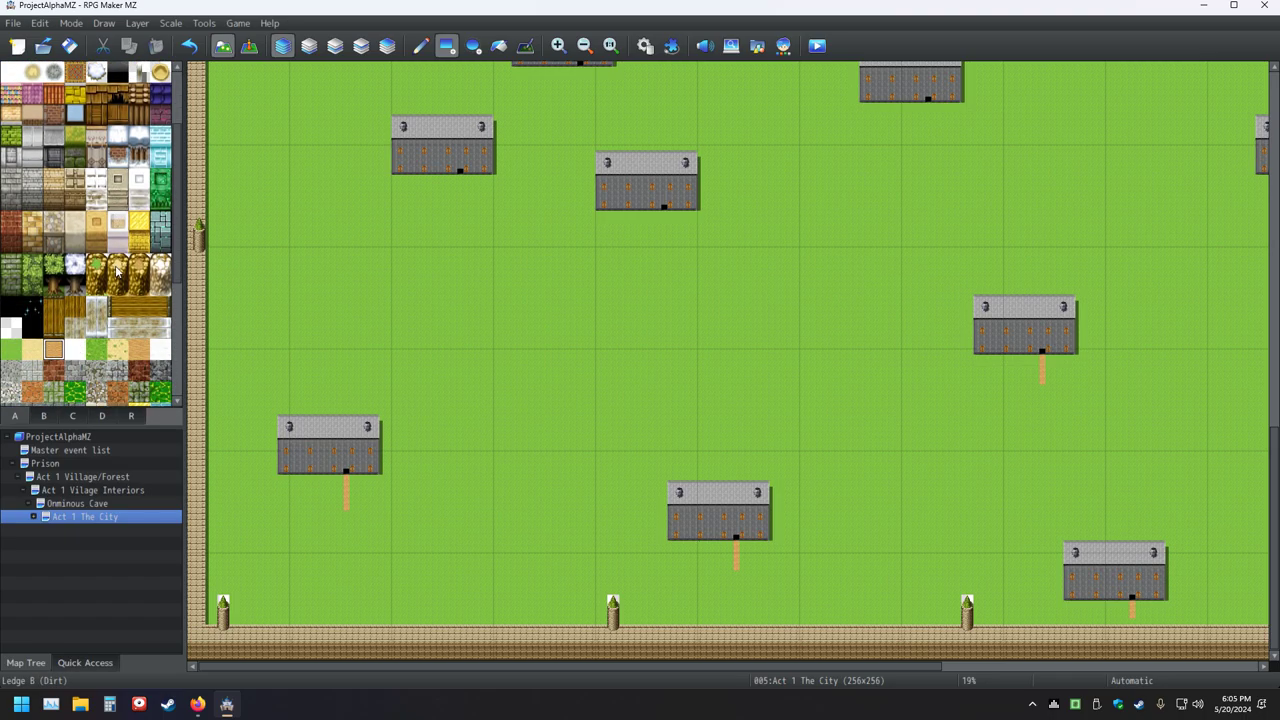
{"action": "scroll", "coordinate": [116, 279], "scroll_direction": "down", "scroll_amount": 2}
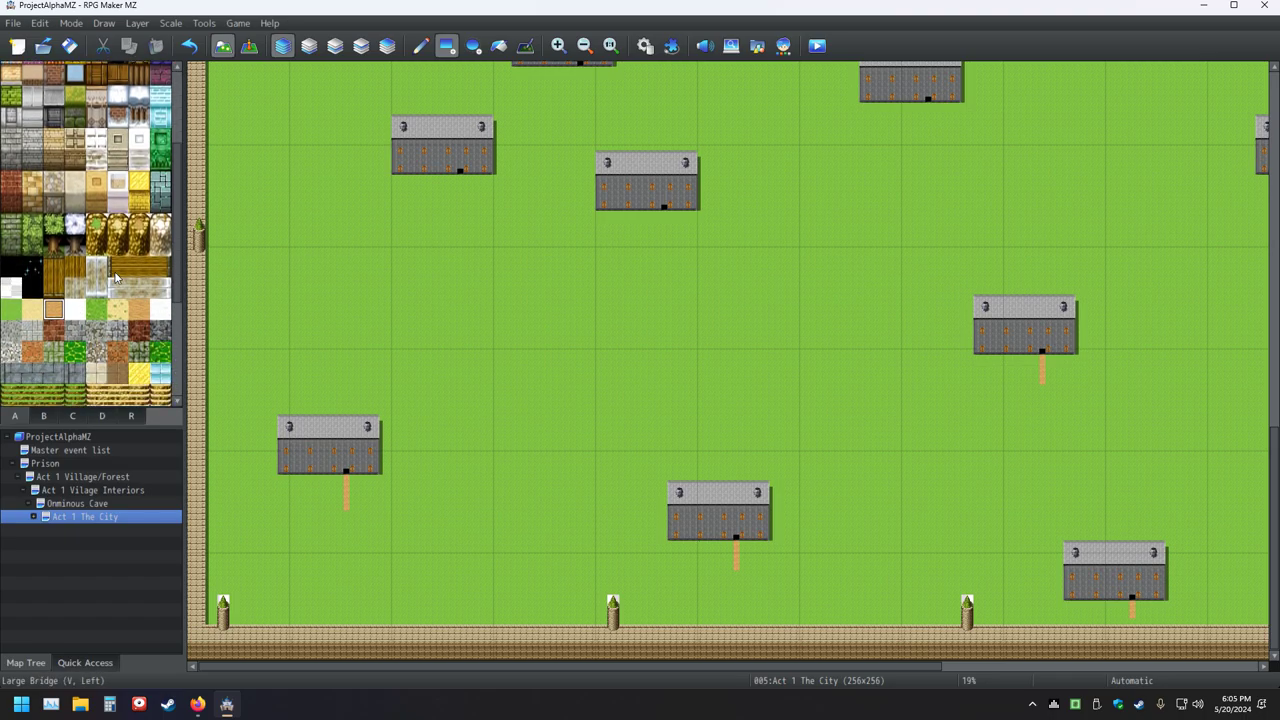
{"action": "left_click", "coordinate": [52, 335]}
{"action": "scroll", "coordinate": [670, 278], "scroll_direction": "up", "scroll_amount": 2}
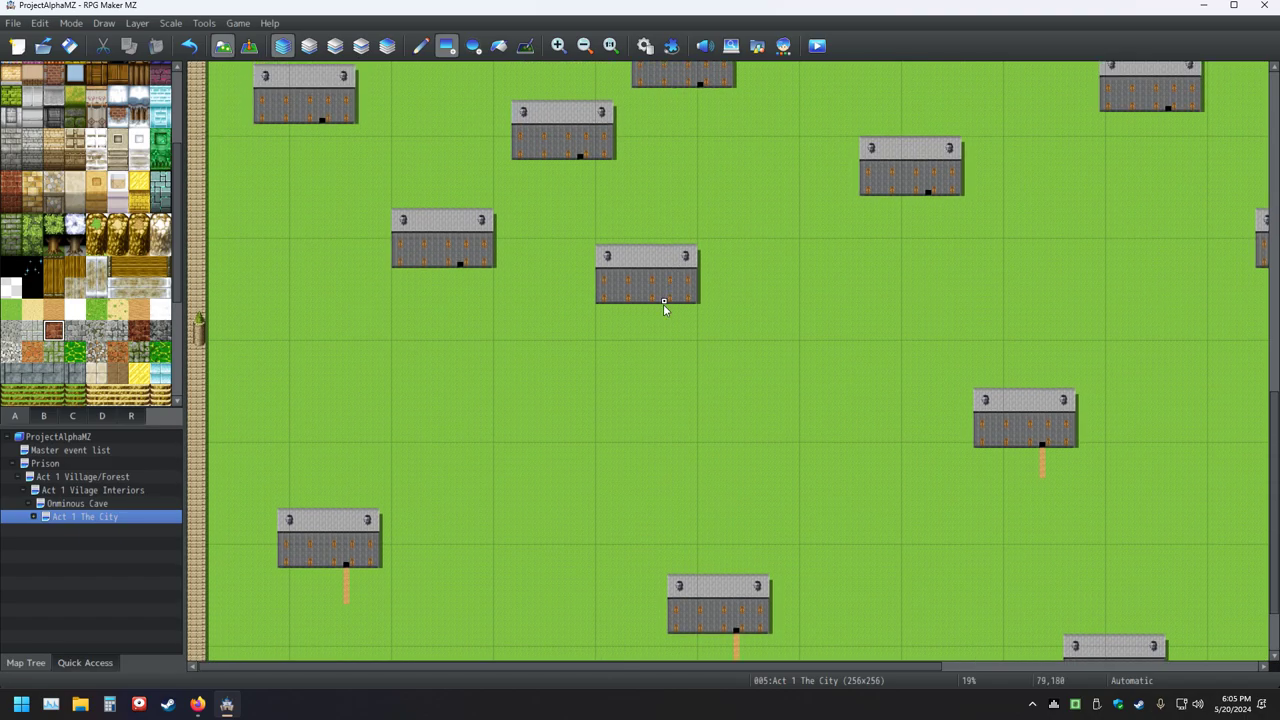
{"action": "left_click", "coordinate": [662, 307]}
{"action": "left_click_drag", "start_coordinate": [461, 268], "coordinate": [461, 300]}
- Try overlaying a white-edged border tile from tileset A along a red brick path at 100% zoom, and undo it
{"action": "scroll", "coordinate": [118, 118], "scroll_direction": "up", "scroll_amount": 3}
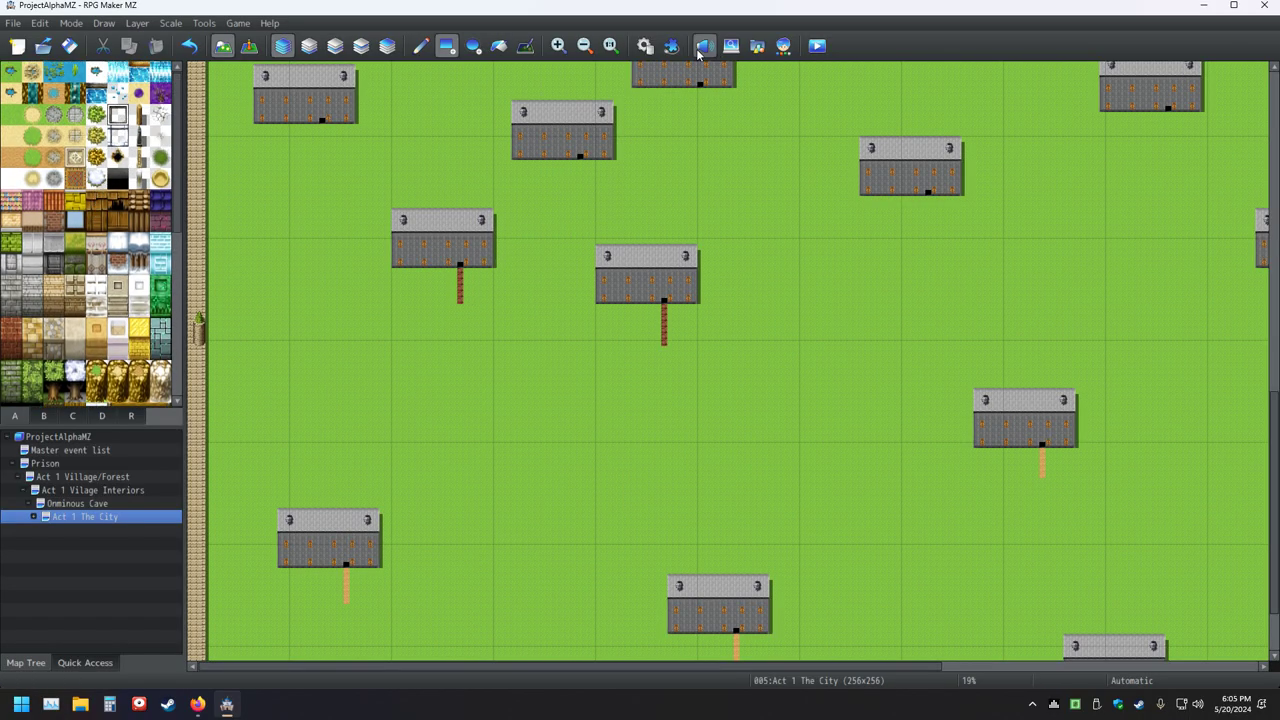
{"action": "left_click", "coordinate": [611, 45]}
{"action": "scroll", "coordinate": [625, 200], "scroll_direction": "up", "scroll_amount": 3}
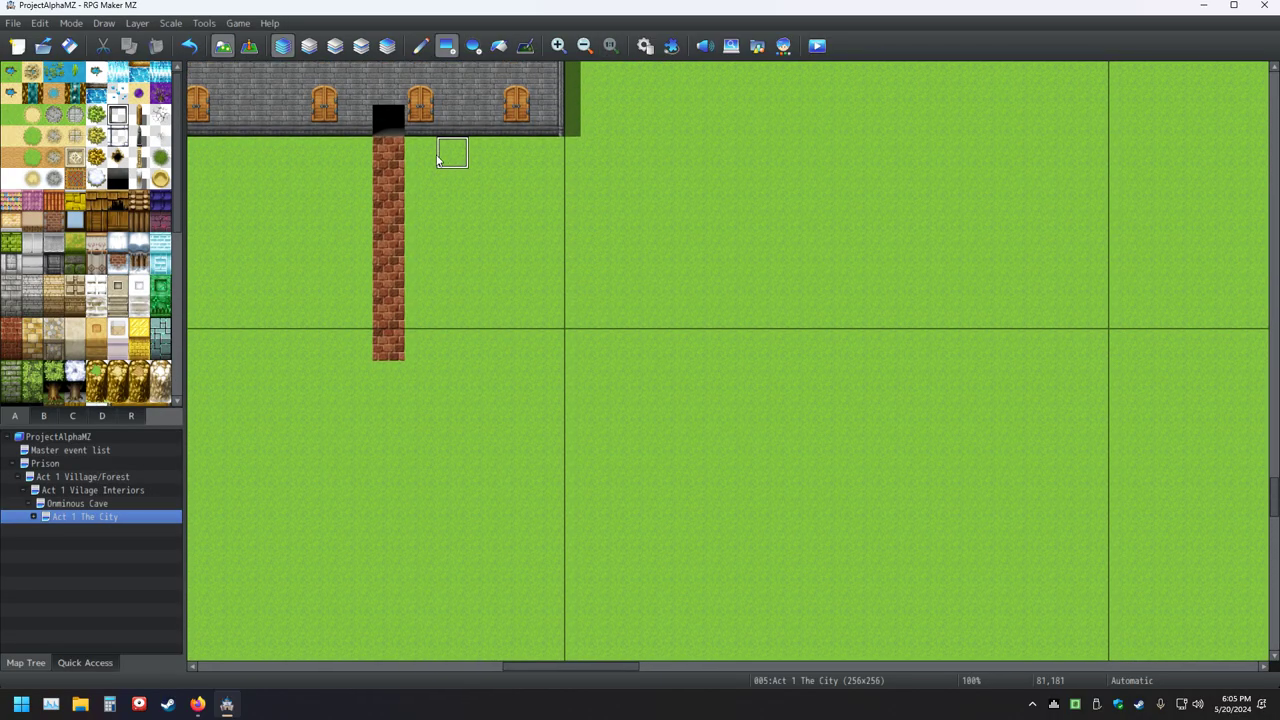
{"action": "left_click_drag", "start_coordinate": [380, 185], "coordinate": [386, 348]}
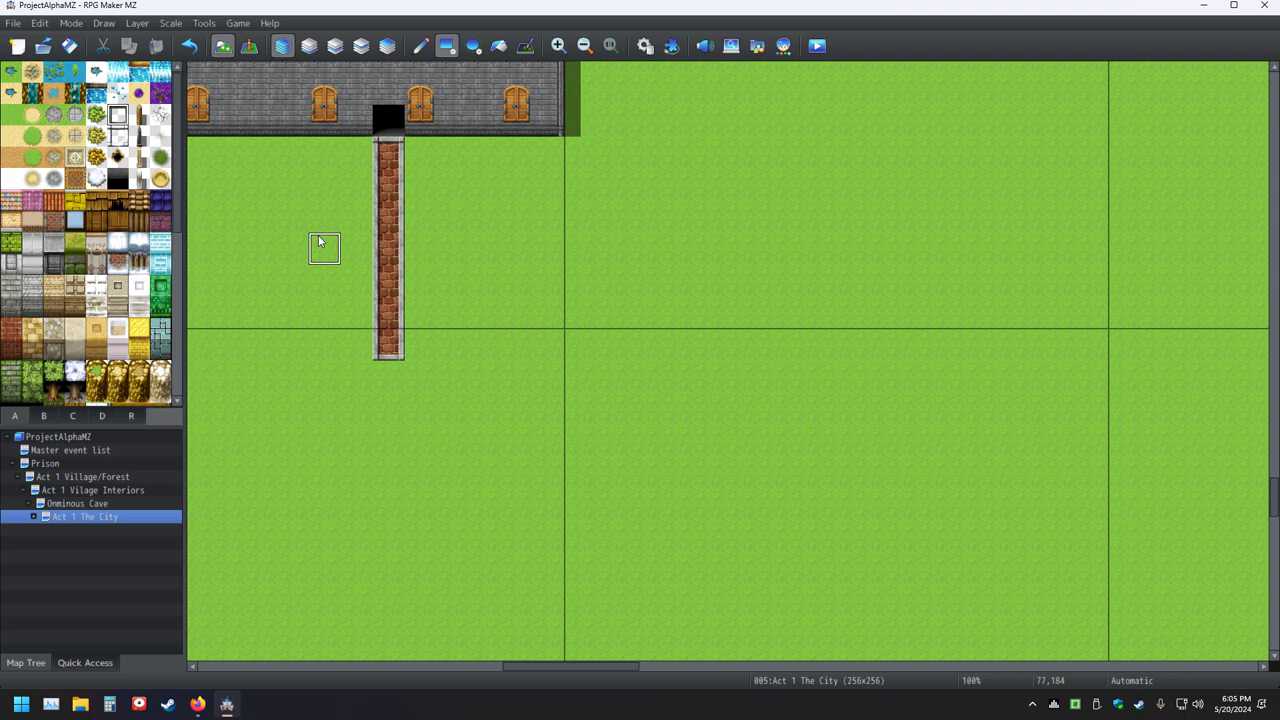
{"action": "key", "text": "ctrl+z"}
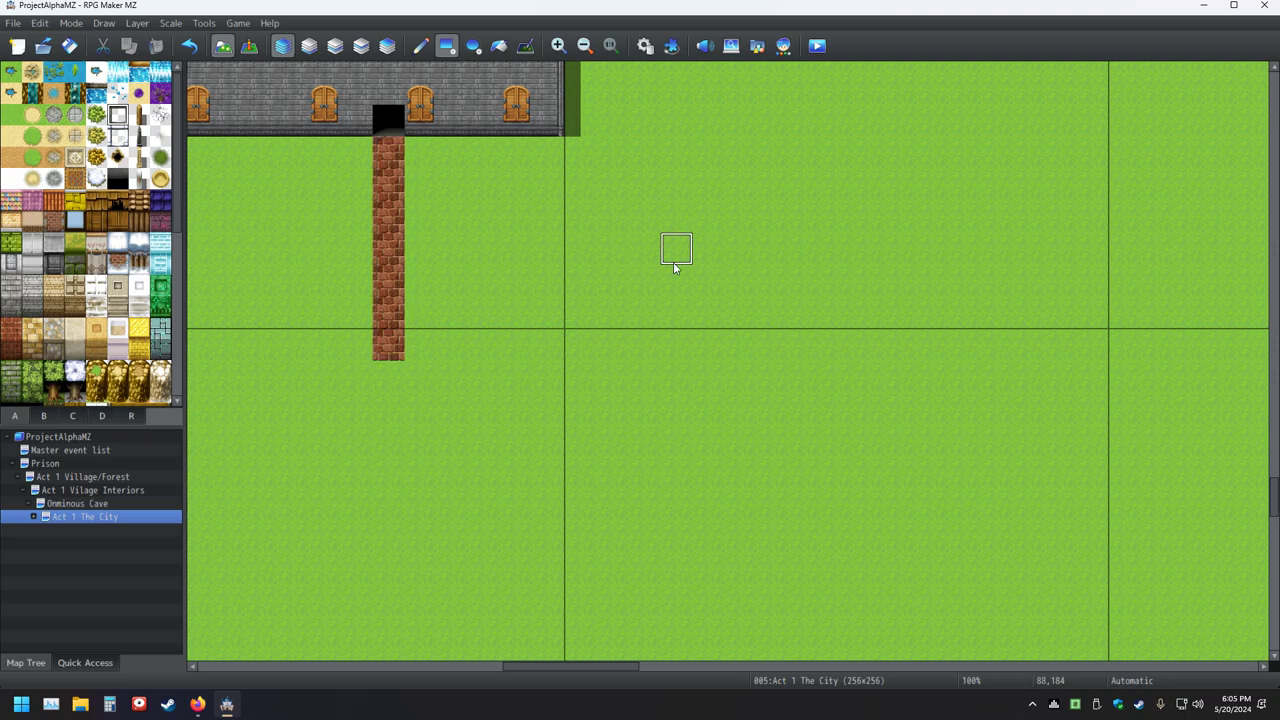
- Draw red brick paths south from the doors of the four buildings north and northeast of the two that already have brick paths
{"action": "mouse_move", "coordinate": [673, 262]}
{"action": "middle_mouse_down"}
{"action": "mouse_move", "coordinate": [511, 267]}
{"action": "mouse_move", "coordinate": [521, 271]}
{"action": "middle_mouse_up"}
{"action": "scroll", "coordinate": [522, 271], "scroll_direction": "down", "scroll_amount": 4, "text": "ctrl"}
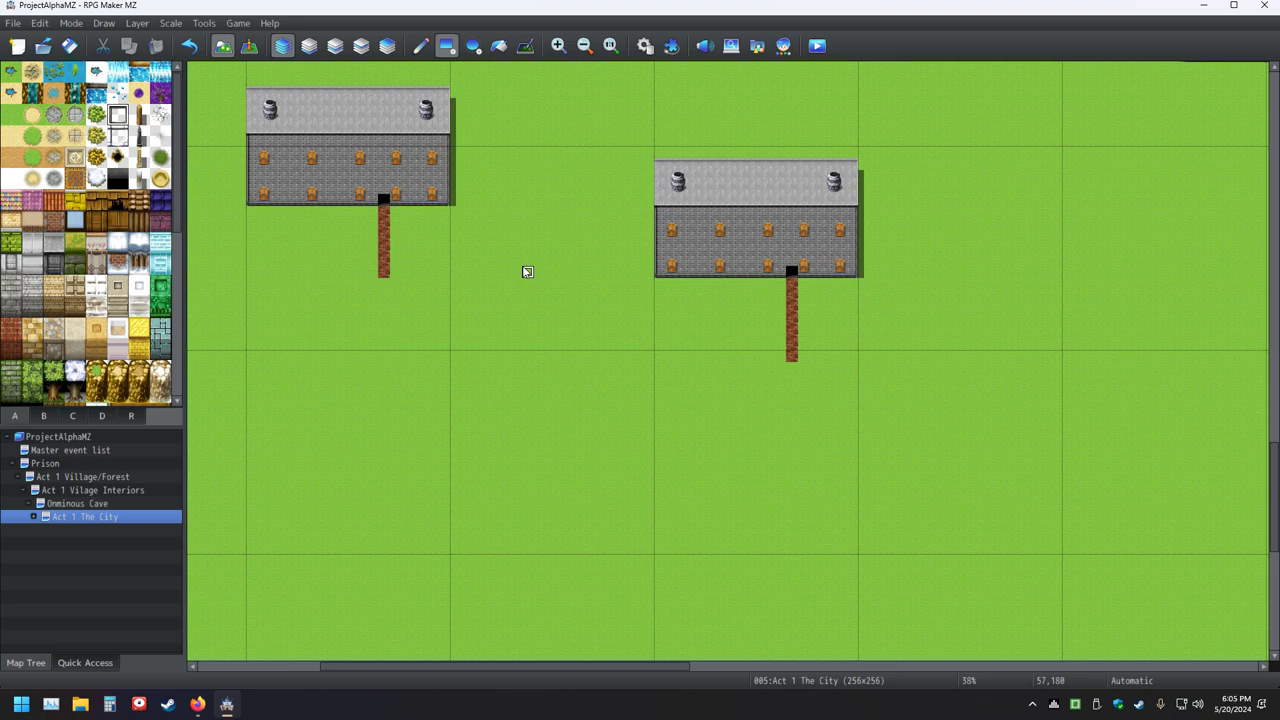
{"action": "scroll", "coordinate": [529, 252], "scroll_direction": "down", "scroll_amount": 1, "text": "ctrl"}
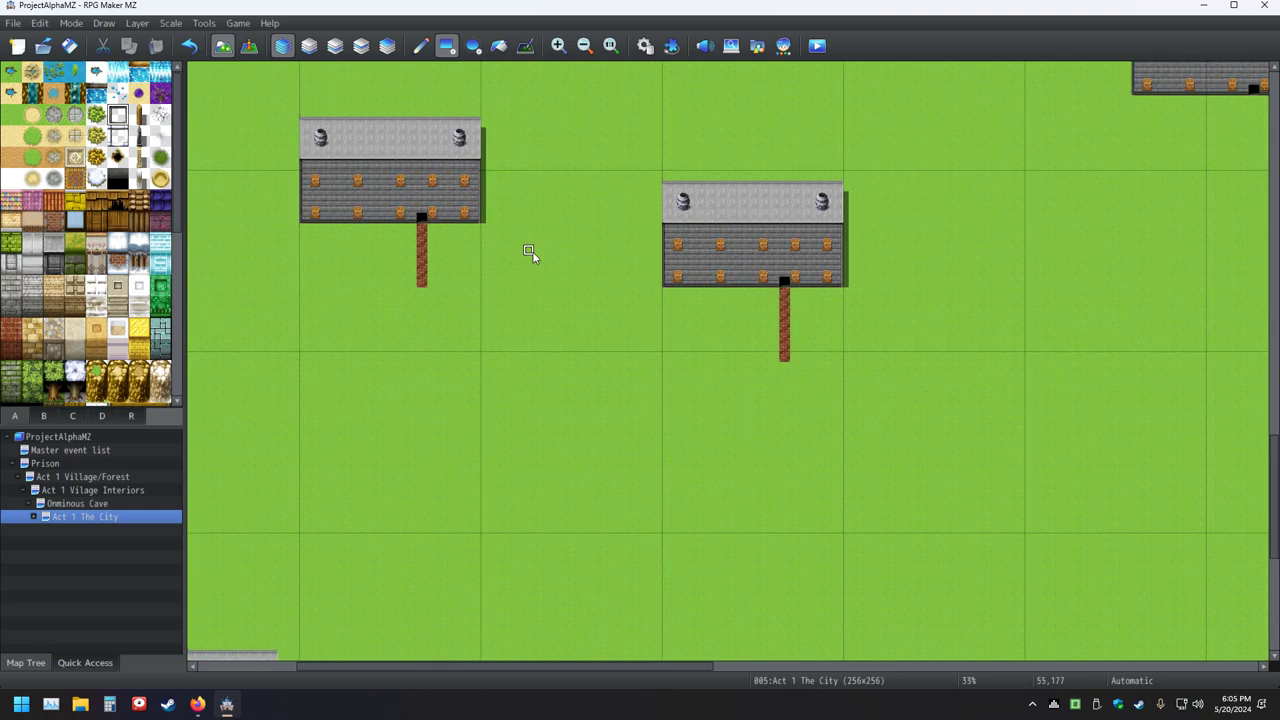
{"action": "scroll", "coordinate": [529, 252], "scroll_direction": "down", "scroll_amount": 2, "text": "ctrl"}
{"action": "scroll", "coordinate": [530, 256], "scroll_direction": "up", "scroll_amount": 3}
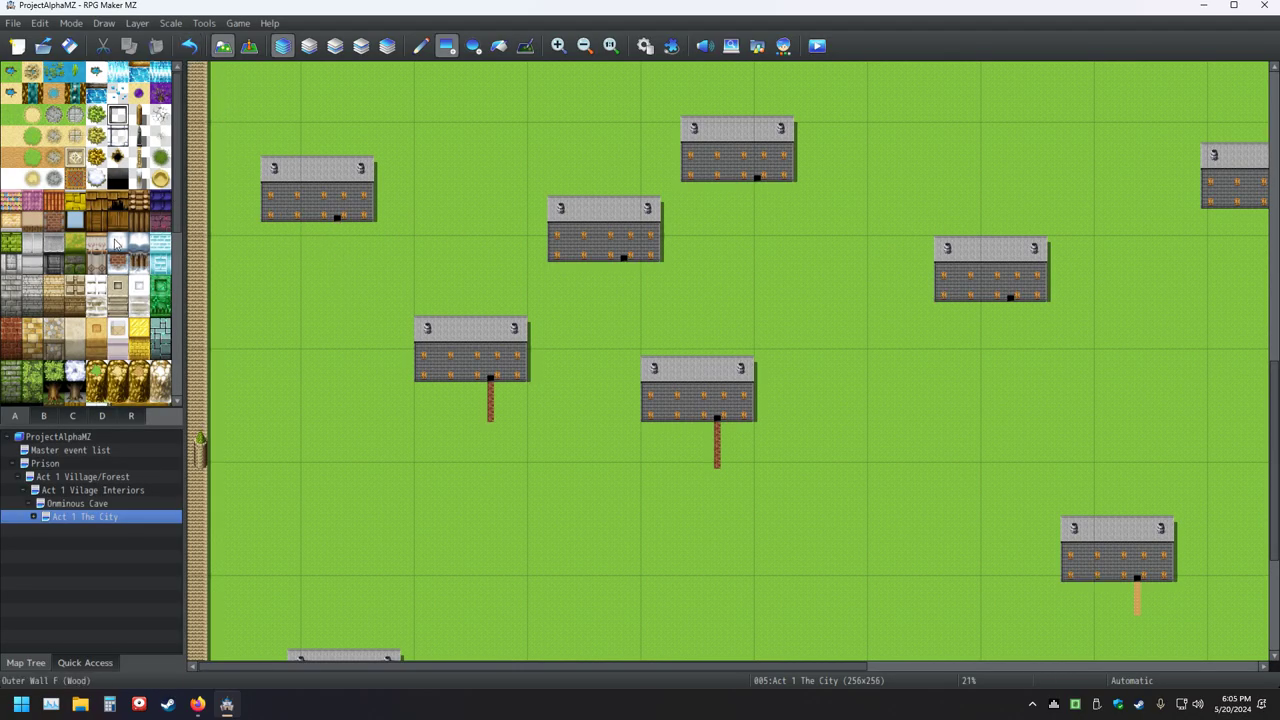
{"action": "scroll", "coordinate": [84, 296], "scroll_direction": "down", "scroll_amount": 1}
{"action": "scroll", "coordinate": [84, 296], "scroll_direction": "down", "scroll_amount": 5}
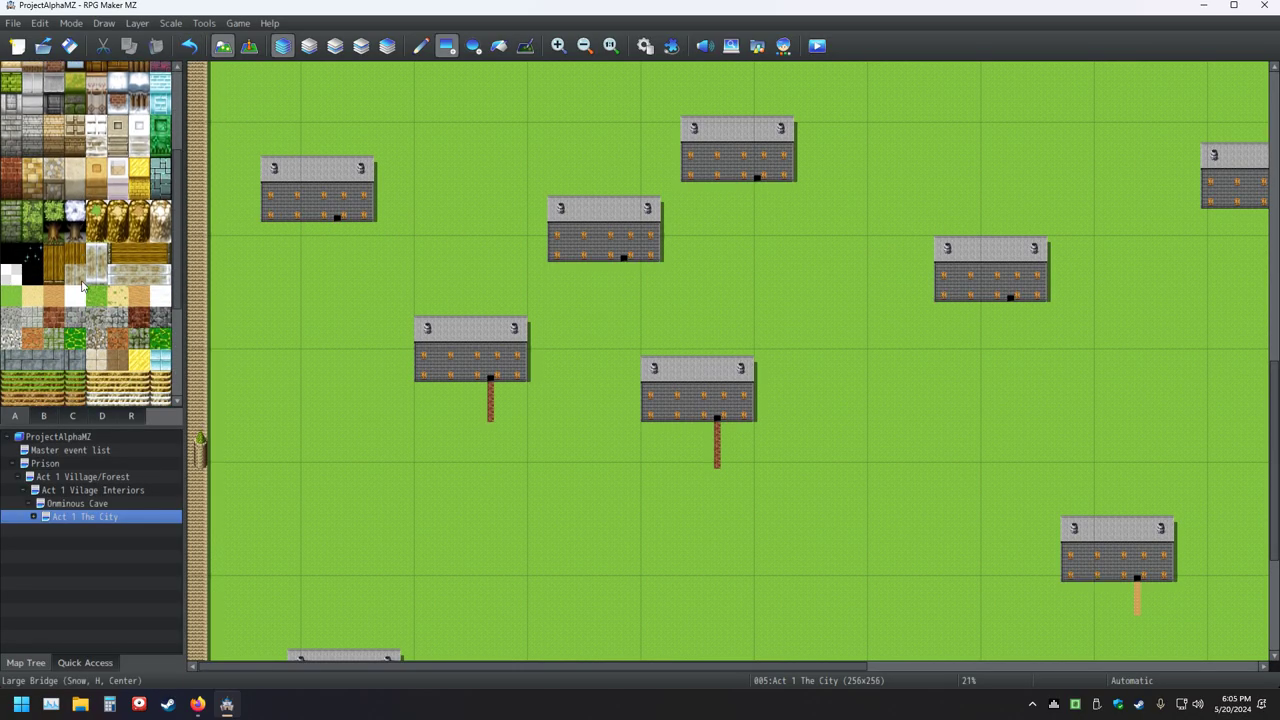
{"action": "left_click", "coordinate": [53, 317]}
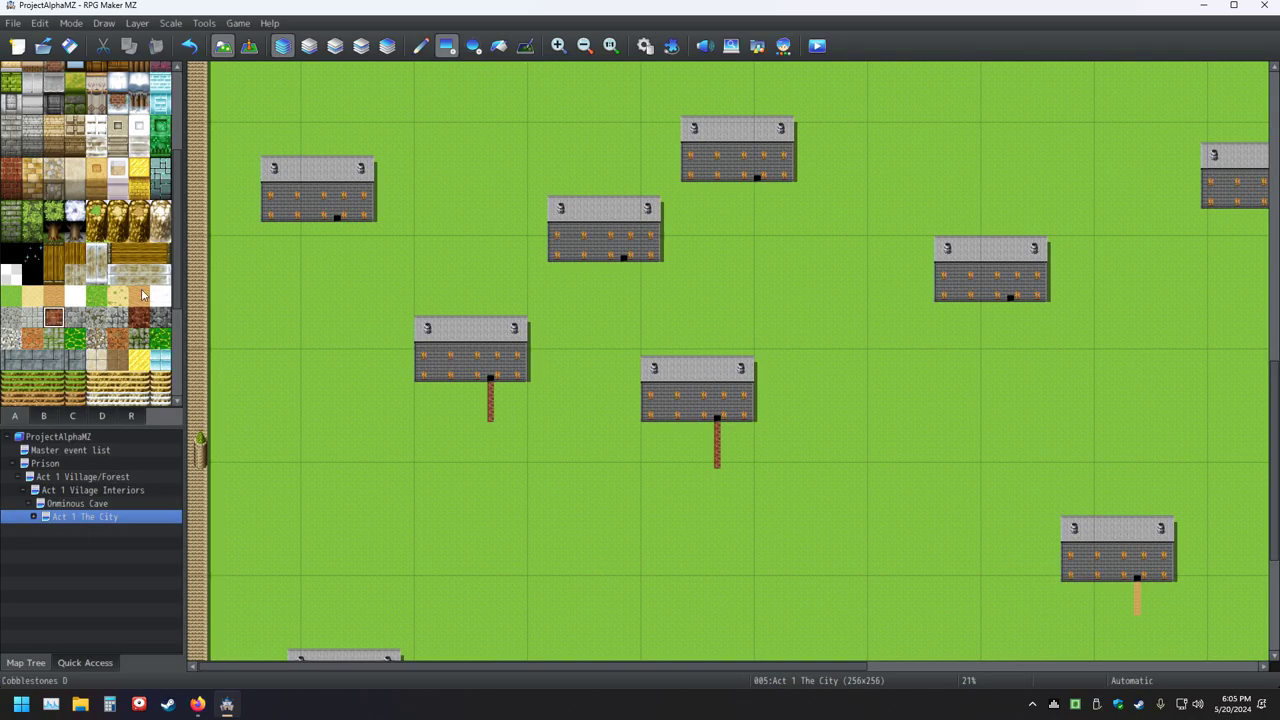
{"action": "left_click", "coordinate": [339, 227]}
{"action": "left_click_drag", "start_coordinate": [624, 268], "coordinate": [621, 290]}
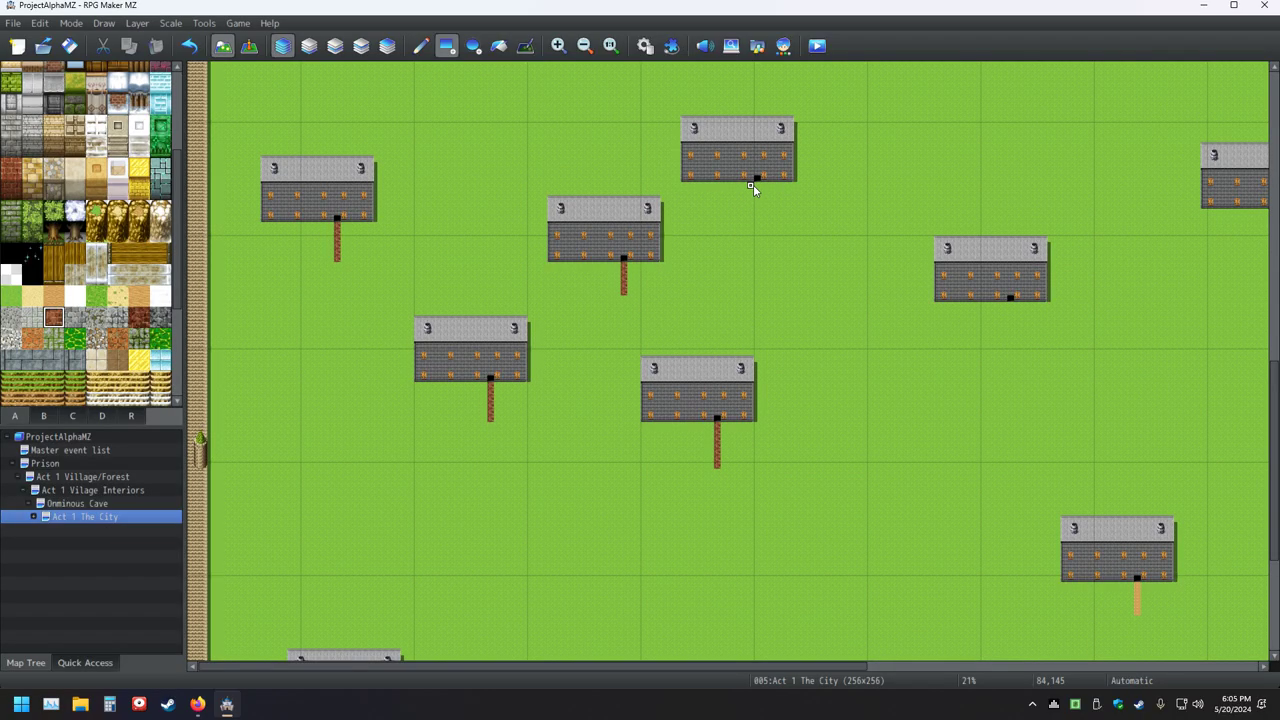
{"action": "left_click_drag", "start_coordinate": [757, 187], "coordinate": [759, 244]}
{"action": "left_click_drag", "start_coordinate": [1012, 302], "coordinate": [1015, 364]}
- Draw red brick paths south from the doors of the next three buildings to the east, leaving the one nearest the east wall
{"action": "scroll", "coordinate": [1060, 385], "scroll_direction": "down", "scroll_amount": 1}
{"action": "middle_click", "coordinate": [1107, 403]}
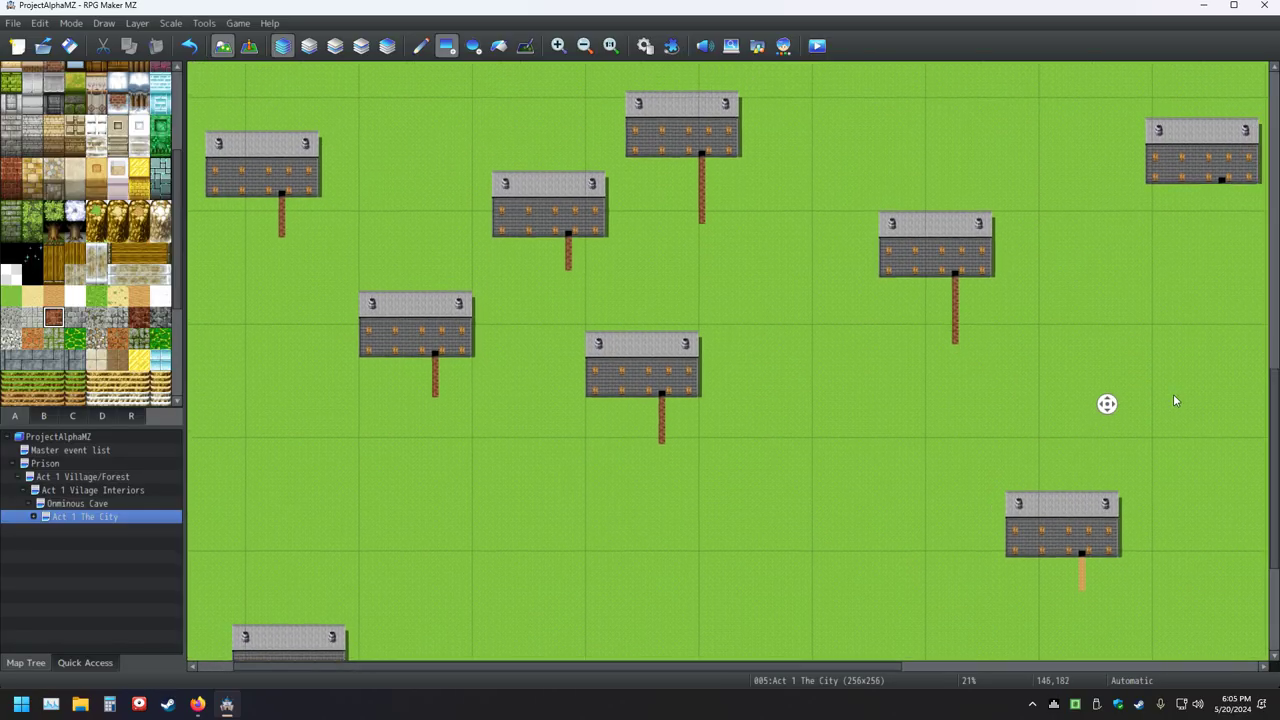
{"action": "middle_click", "coordinate": [1215, 387]}
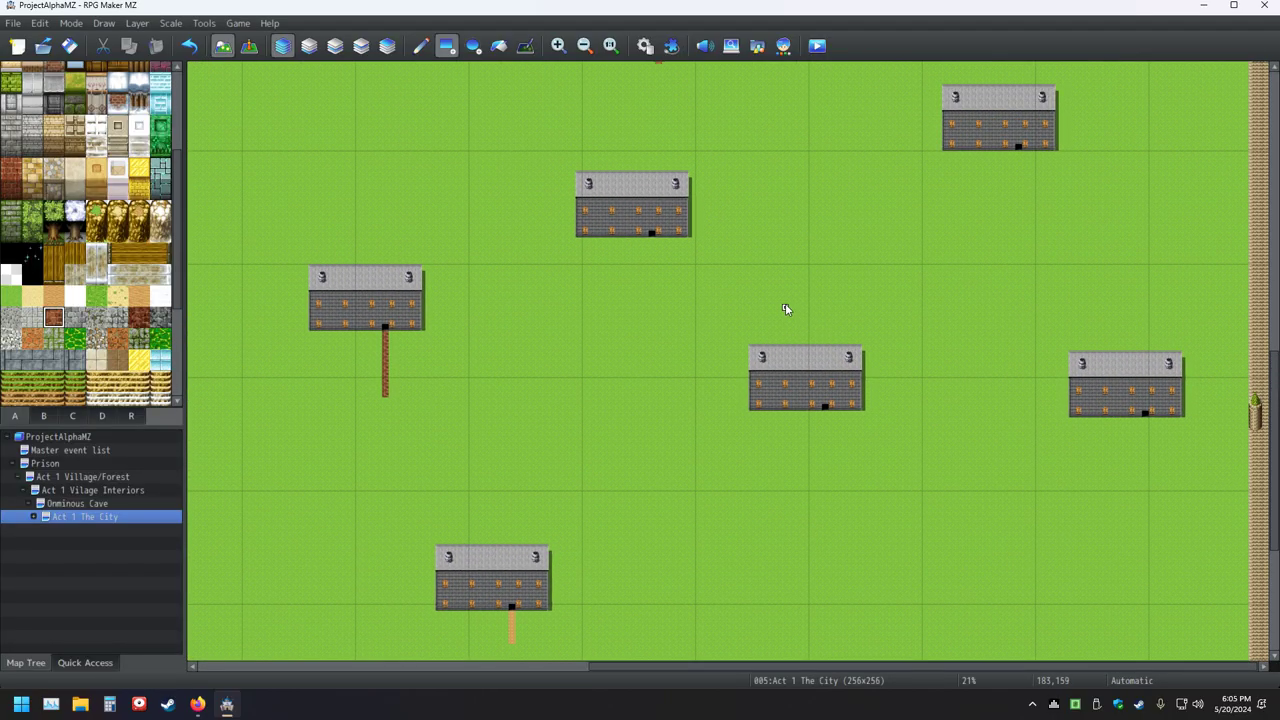
{"action": "middle_click", "coordinate": [706, 297]}
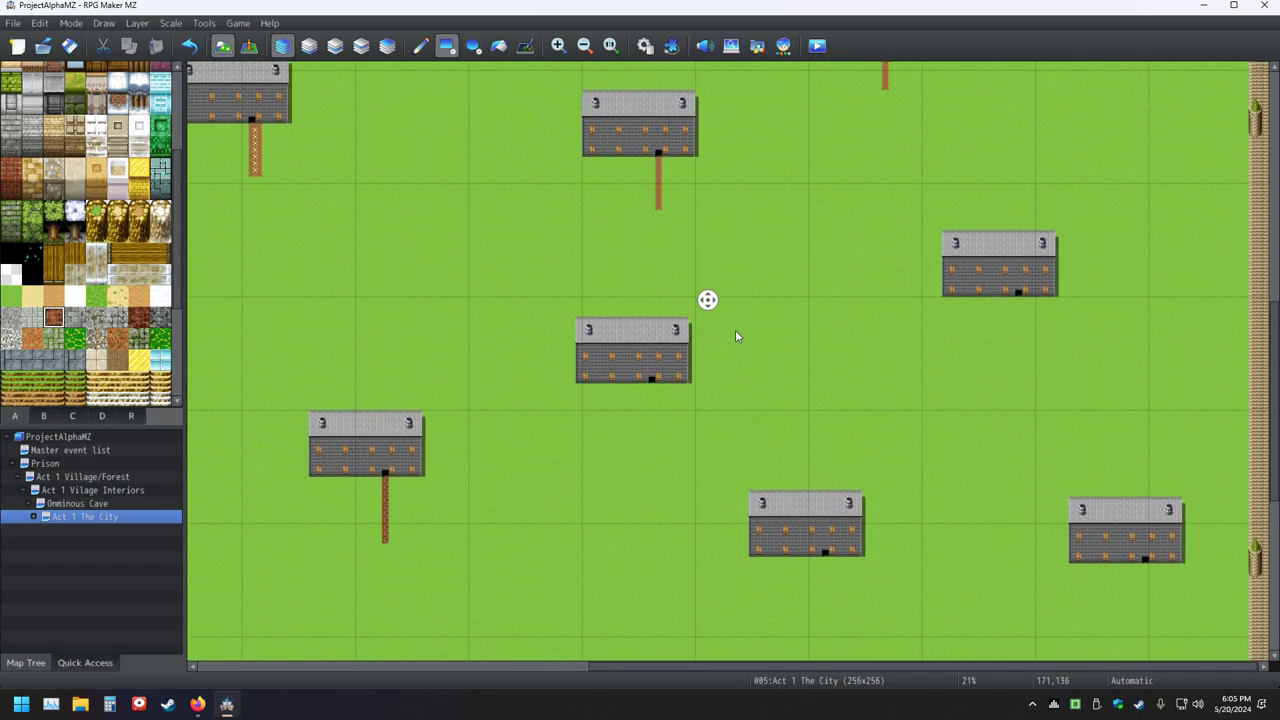
{"action": "middle_click", "coordinate": [736, 342]}
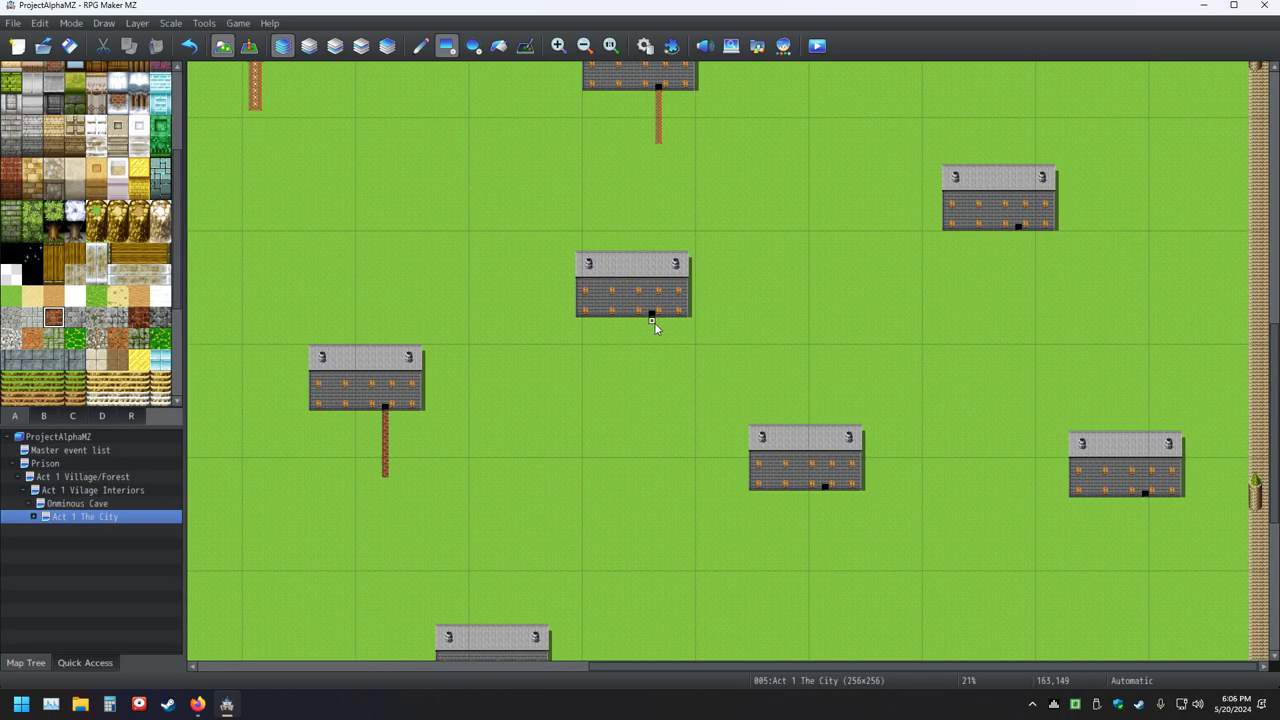
{"action": "left_click_drag", "start_coordinate": [652, 318], "coordinate": [653, 360]}
{"action": "left_click_drag", "start_coordinate": [1018, 229], "coordinate": [1018, 283]}
{"action": "scroll", "coordinate": [111, 114], "scroll_direction": "up", "scroll_amount": 3}
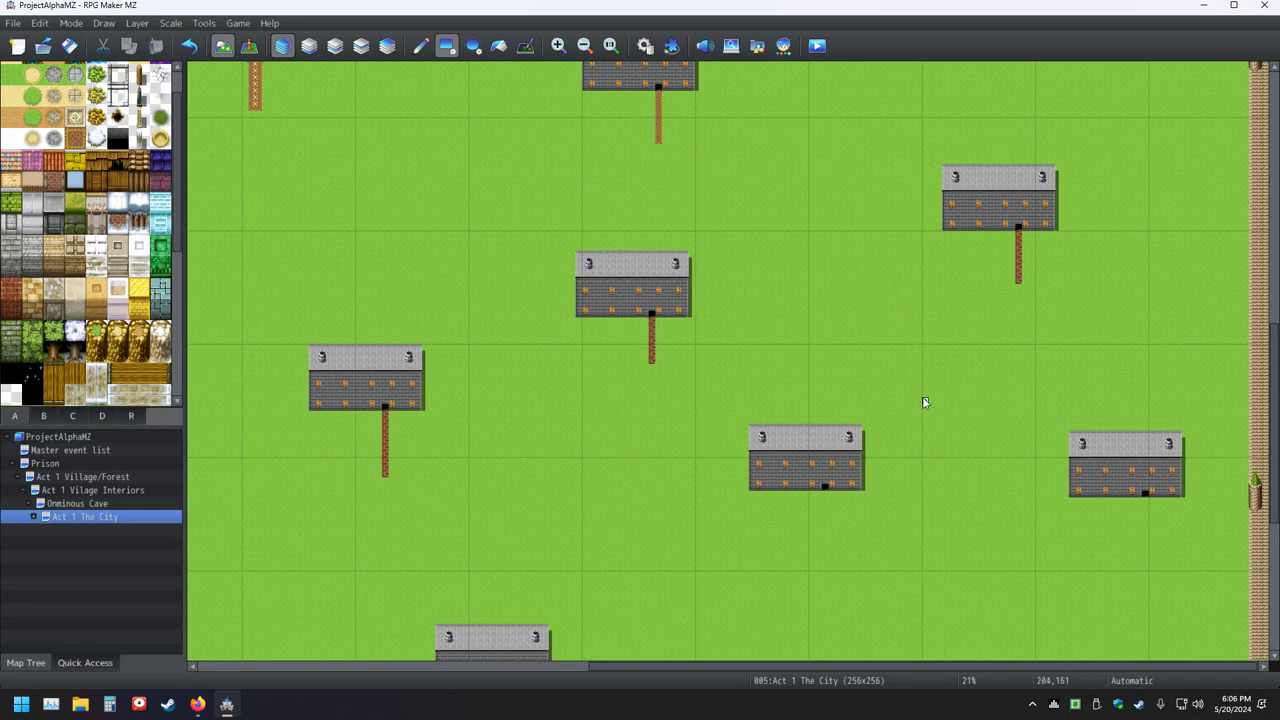
{"action": "left_click", "coordinate": [826, 496]}
- Look through the tiles in tilesets B and C for pieces that could go with the paths
{"action": "left_click", "coordinate": [44, 416]}
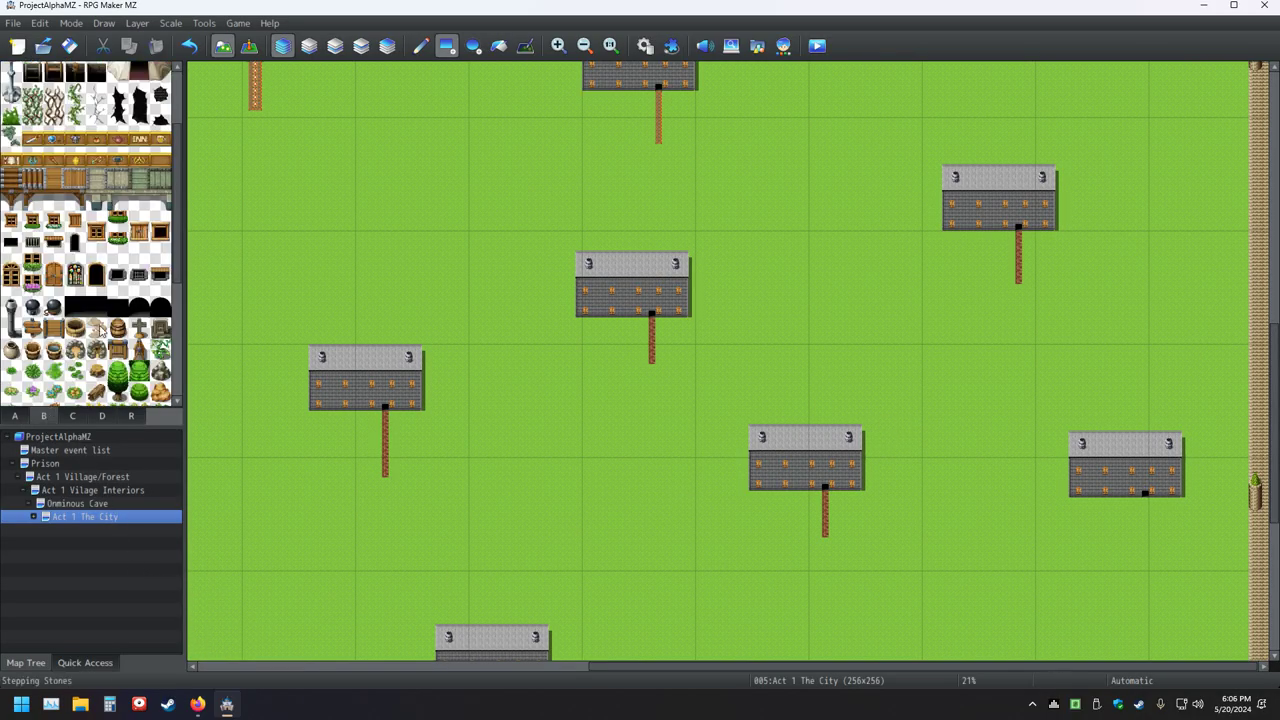
{"action": "scroll", "coordinate": [100, 330], "scroll_direction": "down", "scroll_amount": 5}
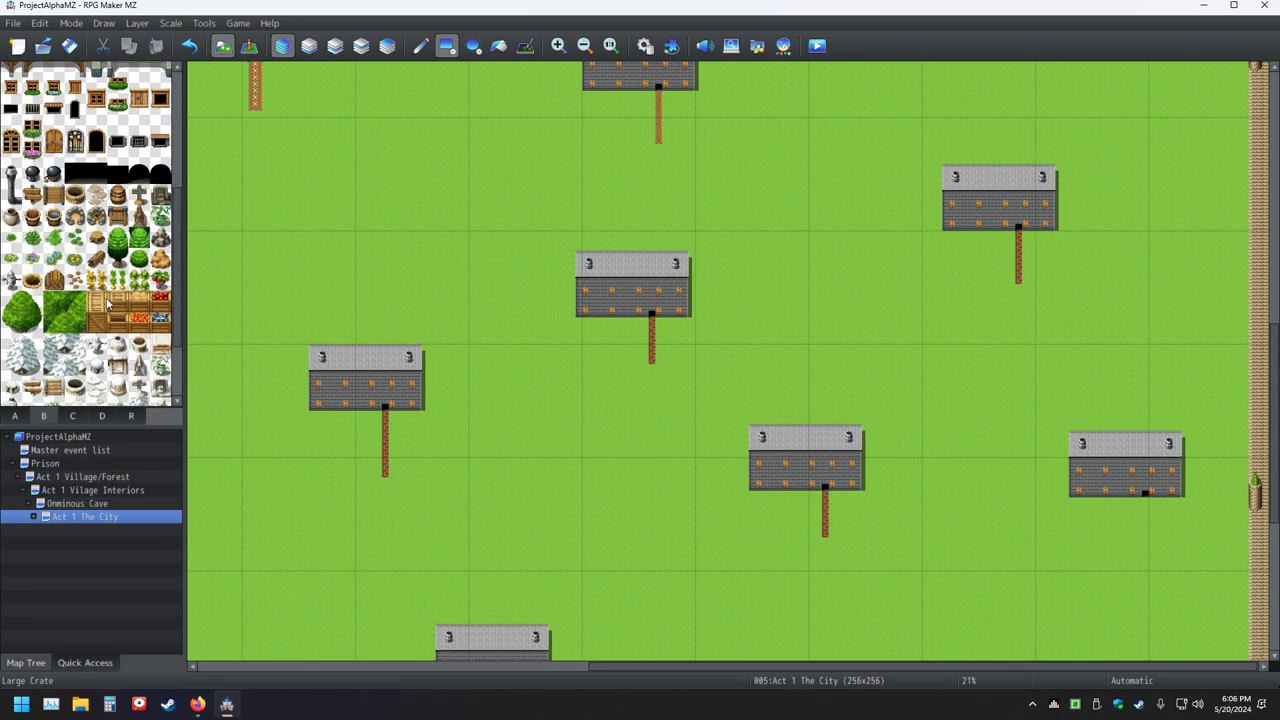
{"action": "left_click", "coordinate": [76, 421]}
{"action": "scroll", "coordinate": [82, 286], "scroll_direction": "down", "scroll_amount": 6}
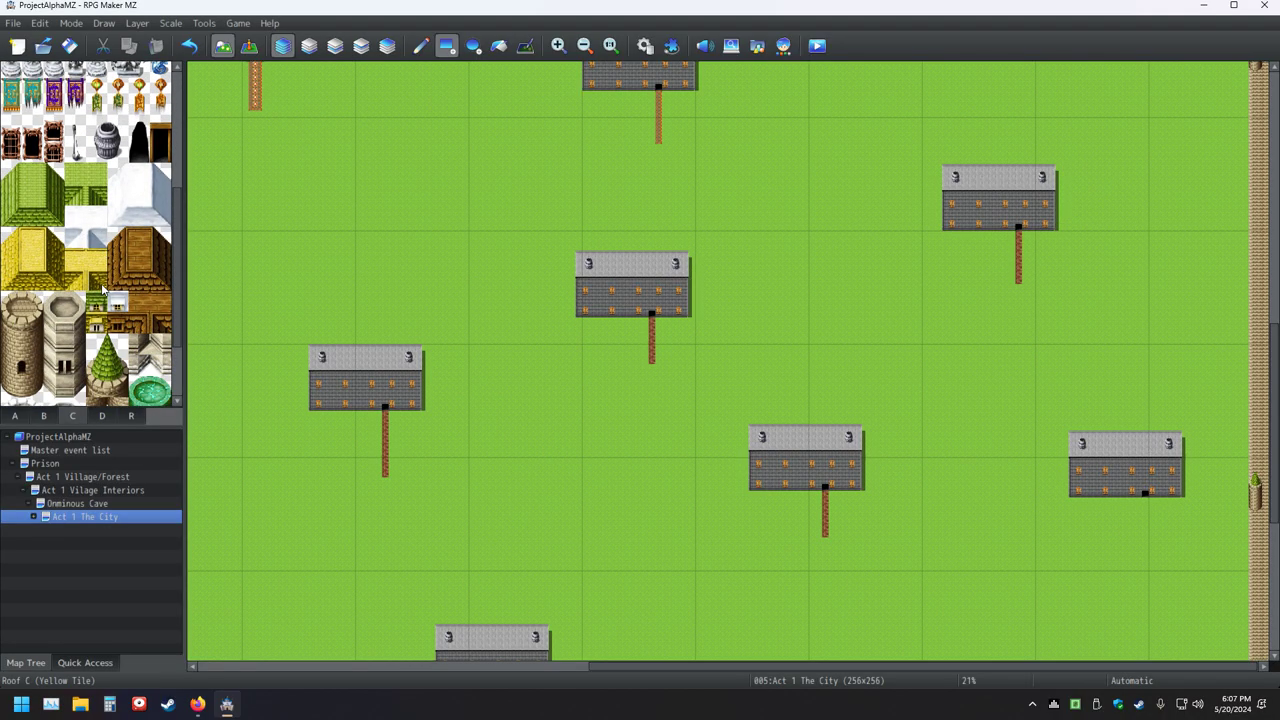
{"action": "scroll", "coordinate": [102, 289], "scroll_direction": "down", "scroll_amount": 1}
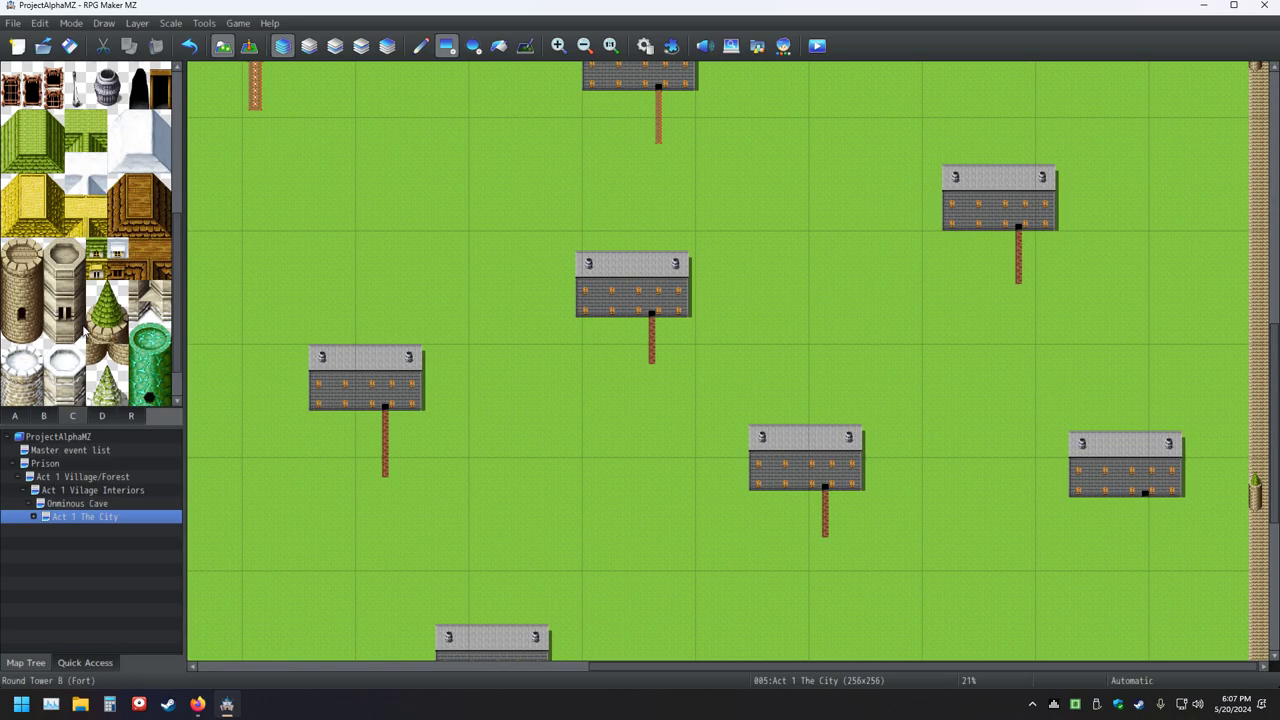
- Draw a red brick path south from the door of the building nearest the east wall
{"action": "left_click", "coordinate": [14, 416]}
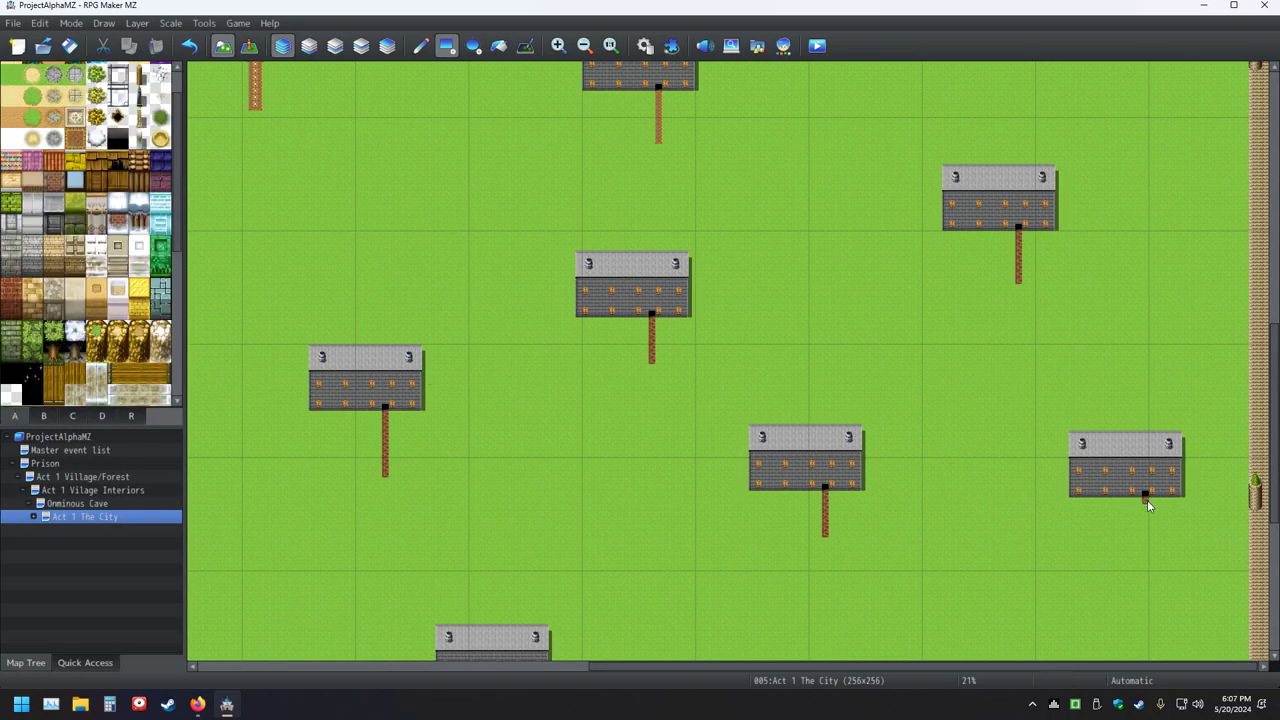
{"action": "left_click_drag", "start_coordinate": [1147, 500], "coordinate": [1148, 528]}
- Flood-fill the dirt paths of the four buildings north of the brick-path ones with the grey stone ground tile from tileset A
{"action": "scroll", "coordinate": [537, 223], "scroll_direction": "up", "scroll_amount": 5}
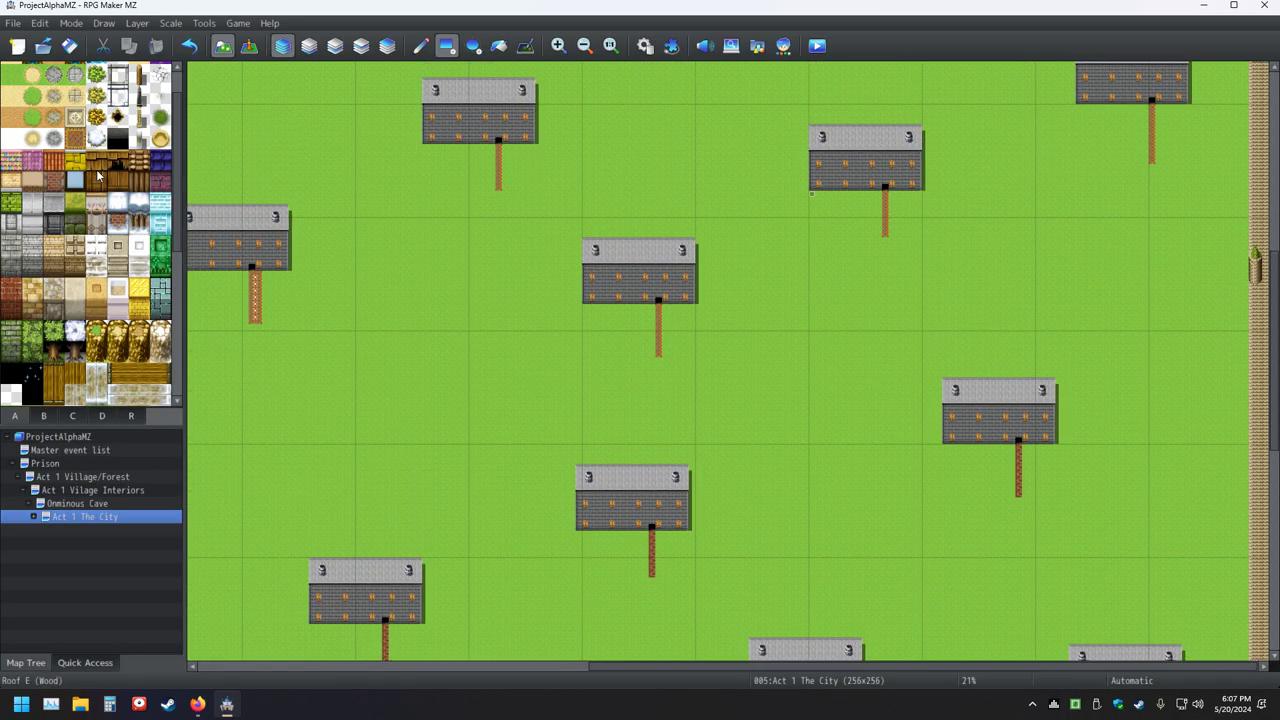
{"action": "scroll", "coordinate": [90, 165], "scroll_direction": "up", "scroll_amount": 2}
{"action": "scroll", "coordinate": [90, 165], "scroll_direction": "down", "scroll_amount": 10}
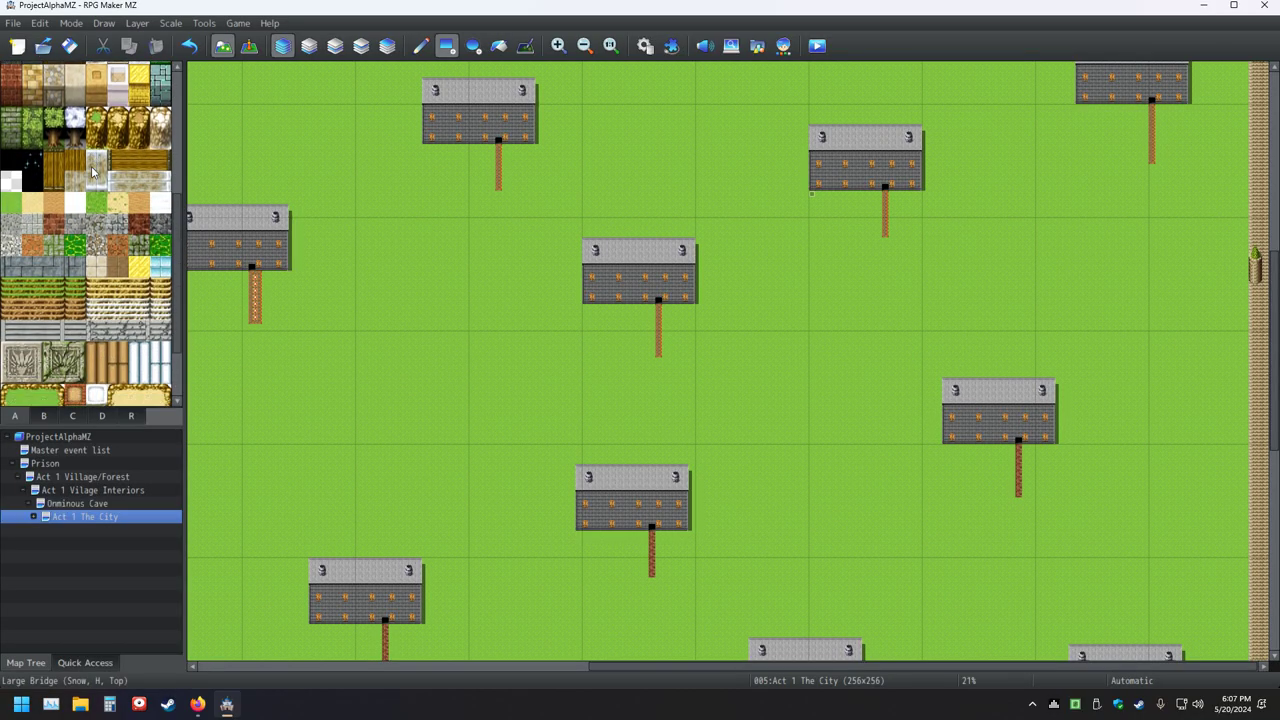
{"action": "left_click", "coordinate": [10, 228]}
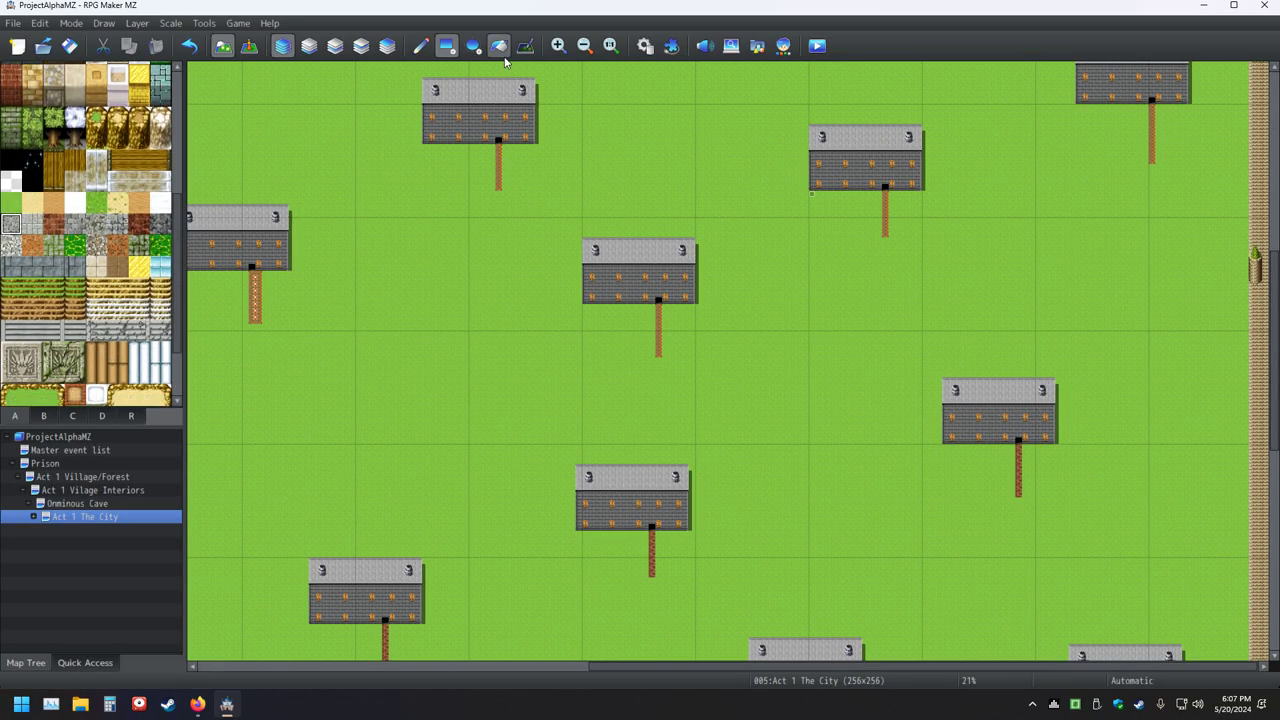
{"action": "left_click", "coordinate": [498, 45]}
{"action": "left_click", "coordinate": [498, 170]}
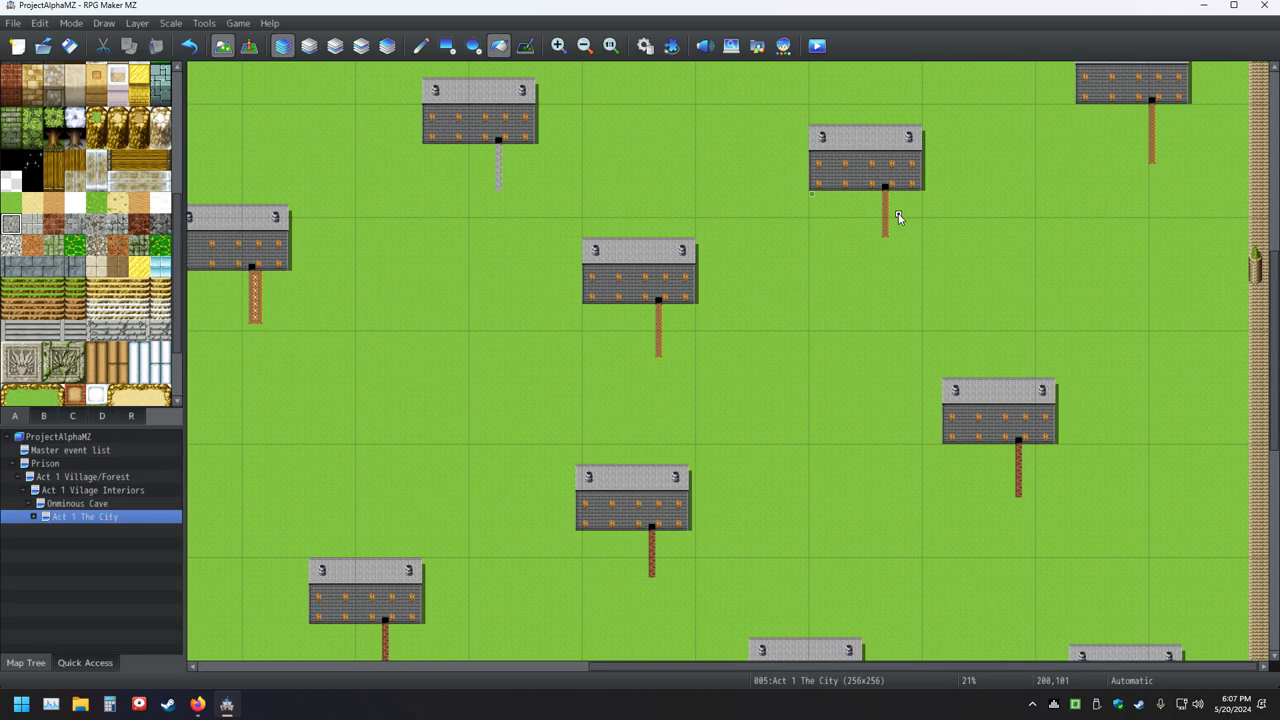
{"action": "left_click", "coordinate": [658, 330]}
{"action": "left_click", "coordinate": [1151, 133]}
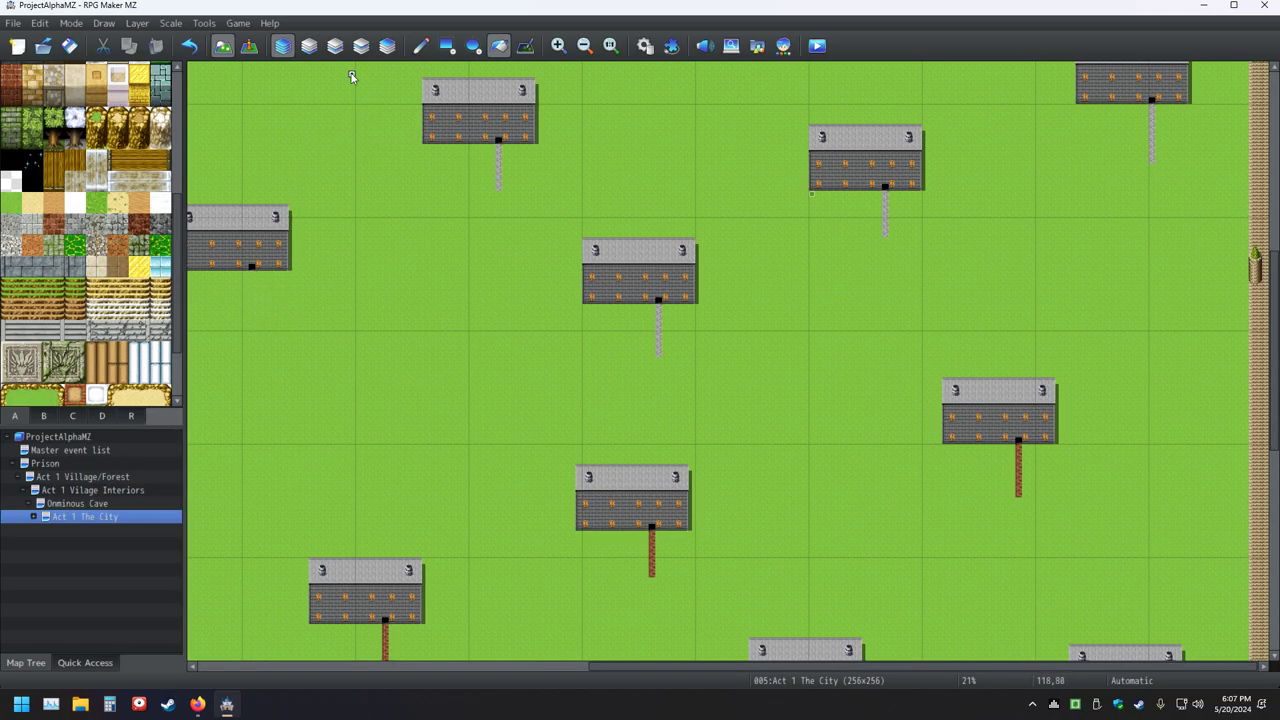
- Draw a grey stone path from the door of the building west of those four, and fill the next two buildings' dirt paths farther west
{"action": "left_click", "coordinate": [447, 45]}
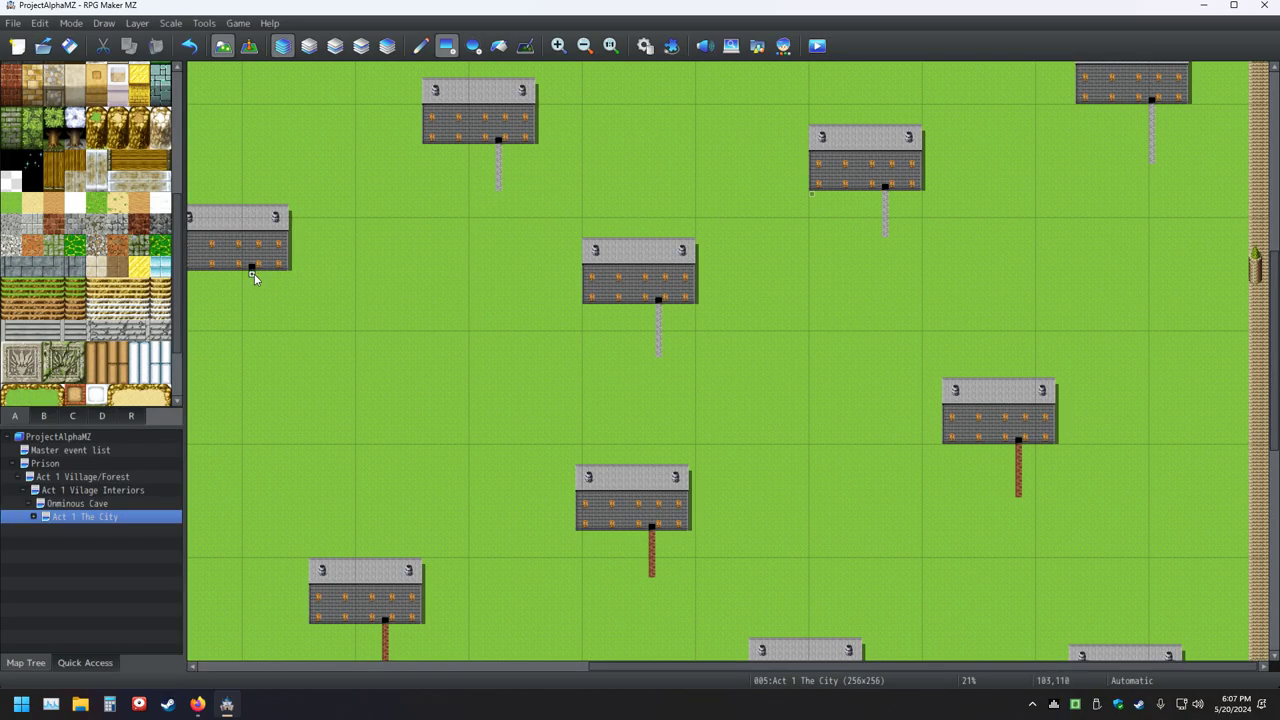
{"action": "scroll", "coordinate": [90, 230], "scroll_direction": "up", "scroll_amount": 4}
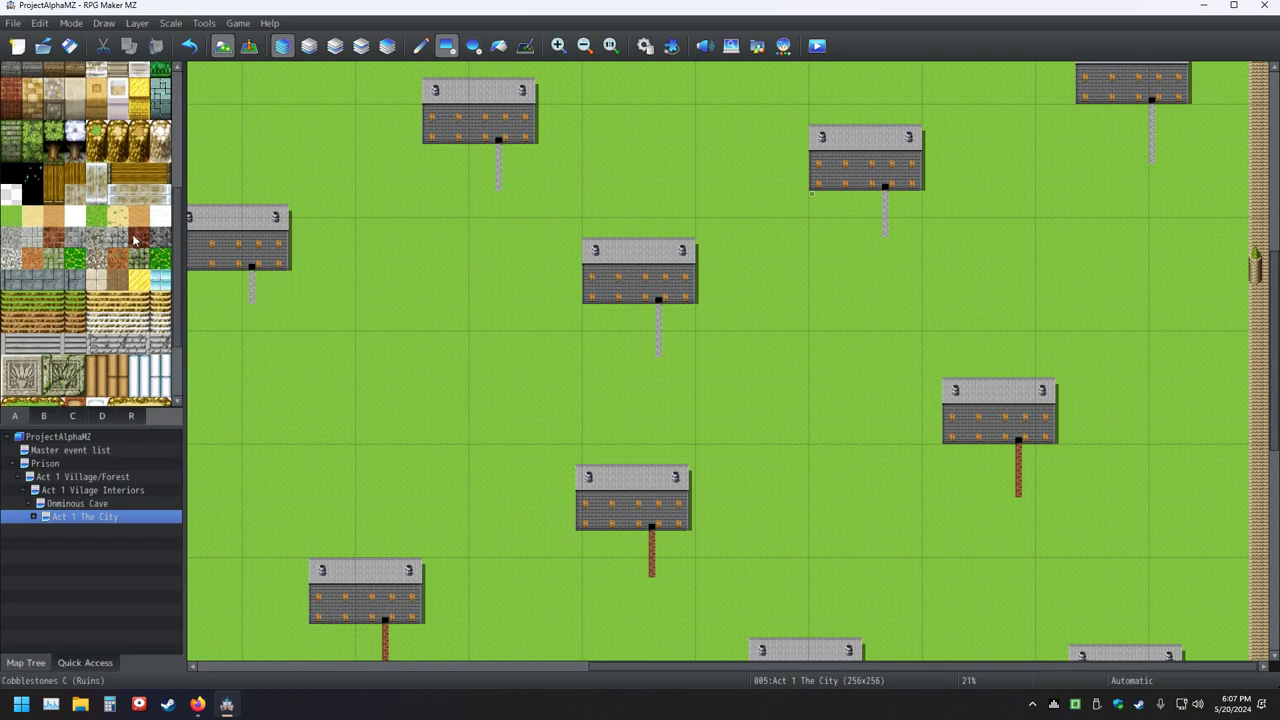
{"action": "middle_click_drag", "start_coordinate": [525, 317], "coordinate": [571, 90]}
{"action": "key", "text": "f"}
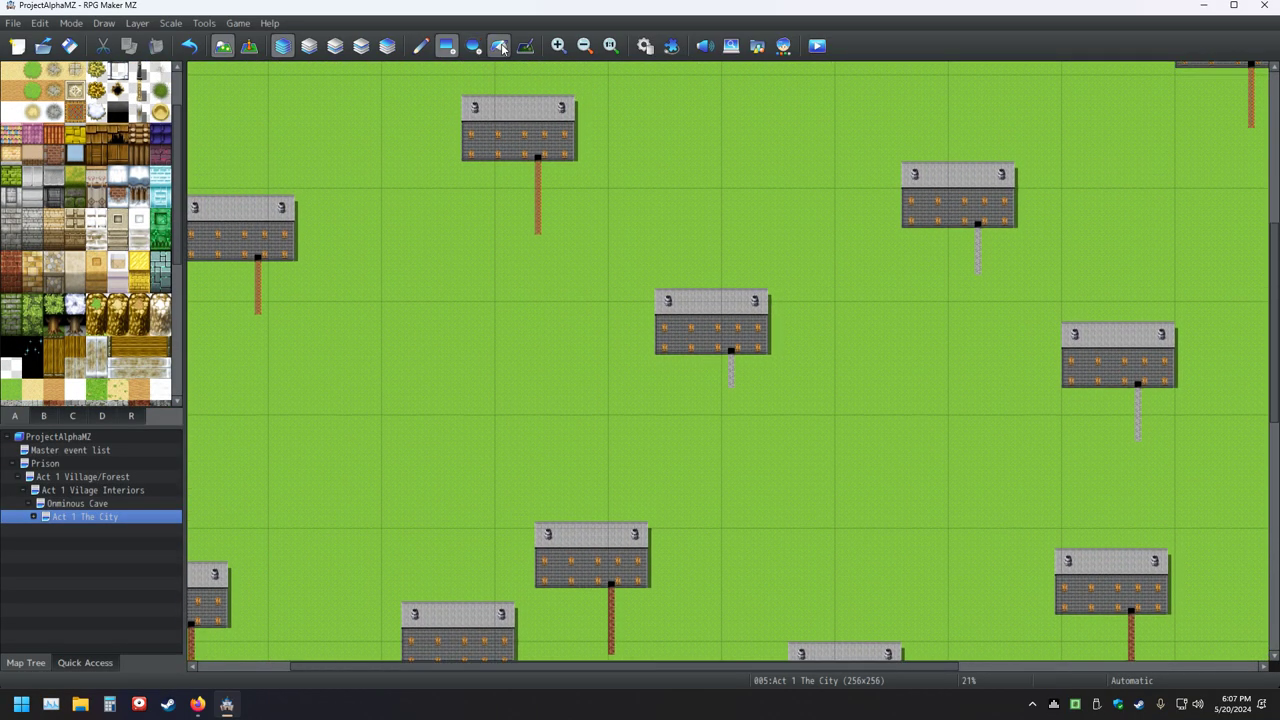
{"action": "left_click", "coordinate": [538, 207]}
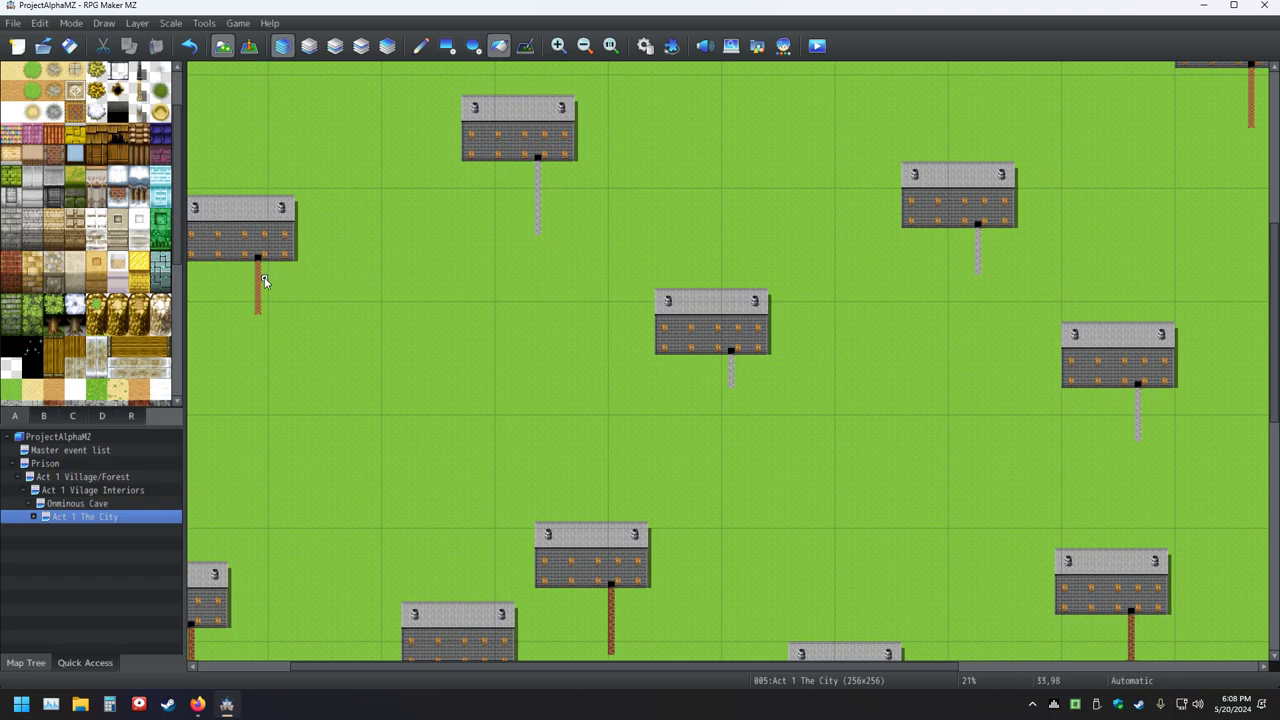
{"action": "middle_click_drag", "start_coordinate": [394, 331], "coordinate": [296, 218]}
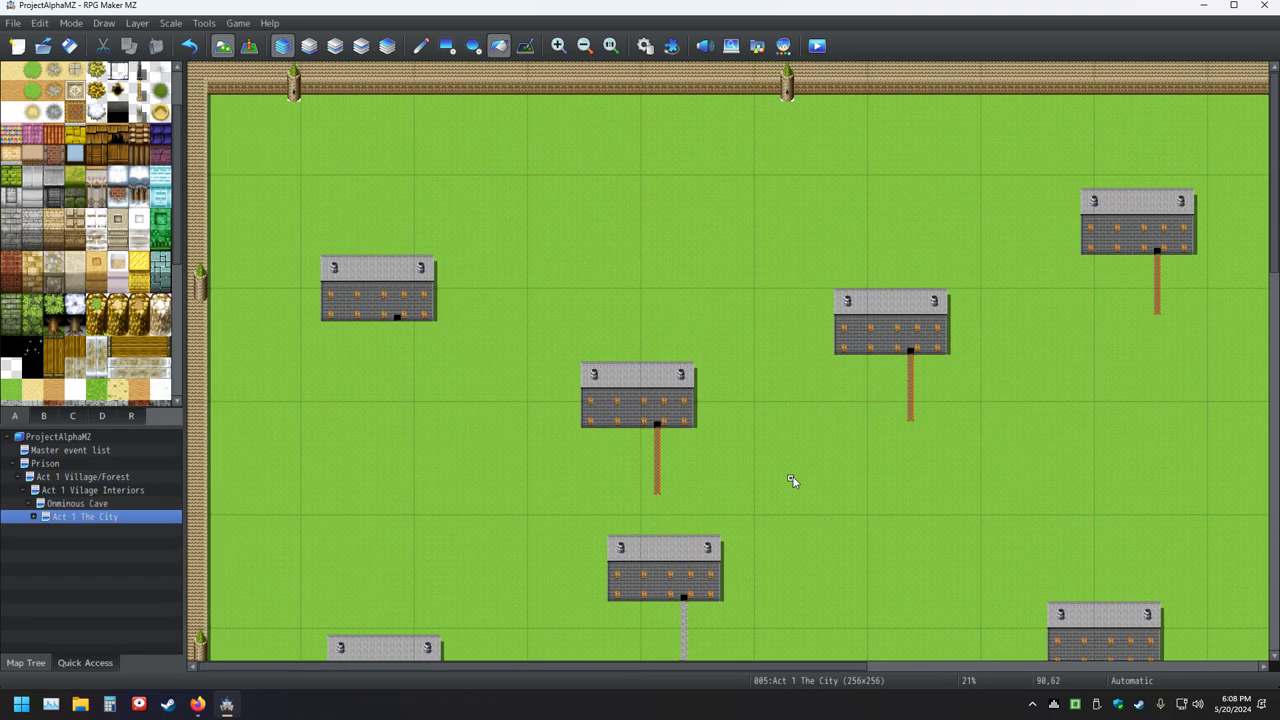
- Flood-fill the dirt paths of the three northern buildings between the northwest corner and the map's centre with the grey stone tile
{"action": "left_click", "coordinate": [656, 466]}
{"action": "left_click", "coordinate": [911, 390]}
{"action": "left_click", "coordinate": [1157, 290]}
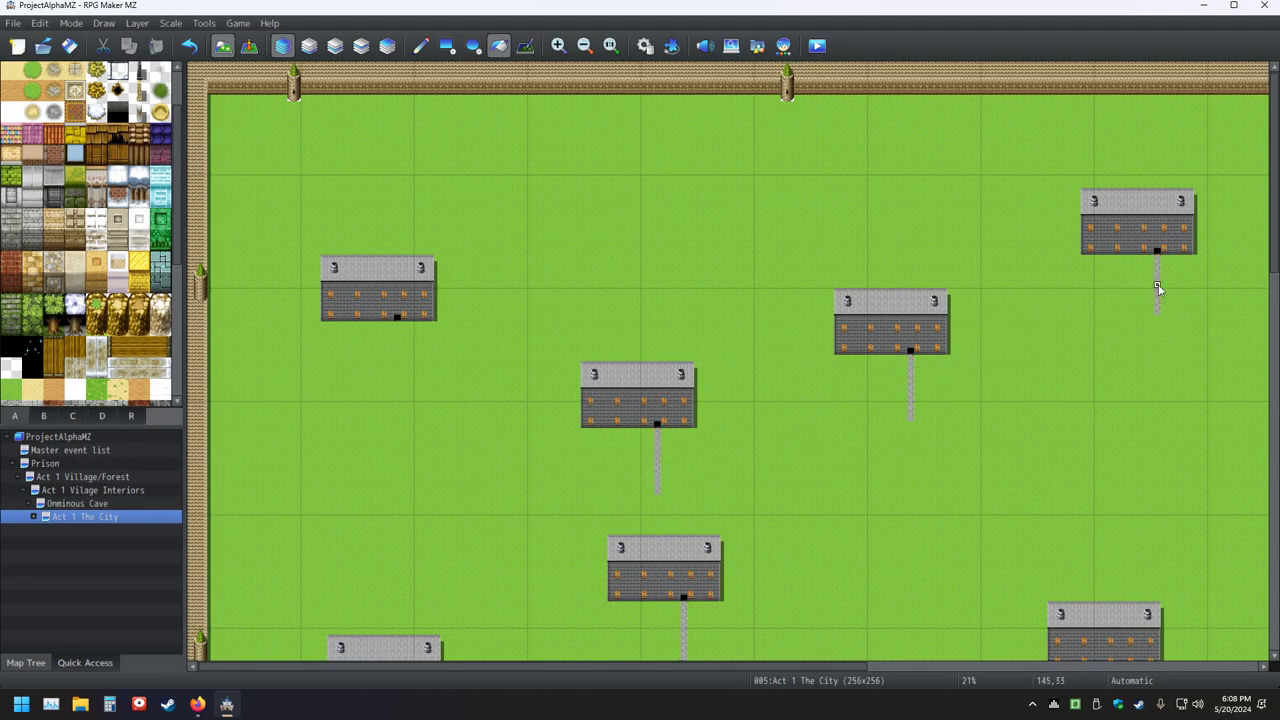
- Fill the four northeastern dirt paths with the grey stone tile, and draw a matching path from the northwesternmost building's door
{"action": "middle_click_drag", "start_coordinate": [1130, 324], "coordinate": [1228, 313]}
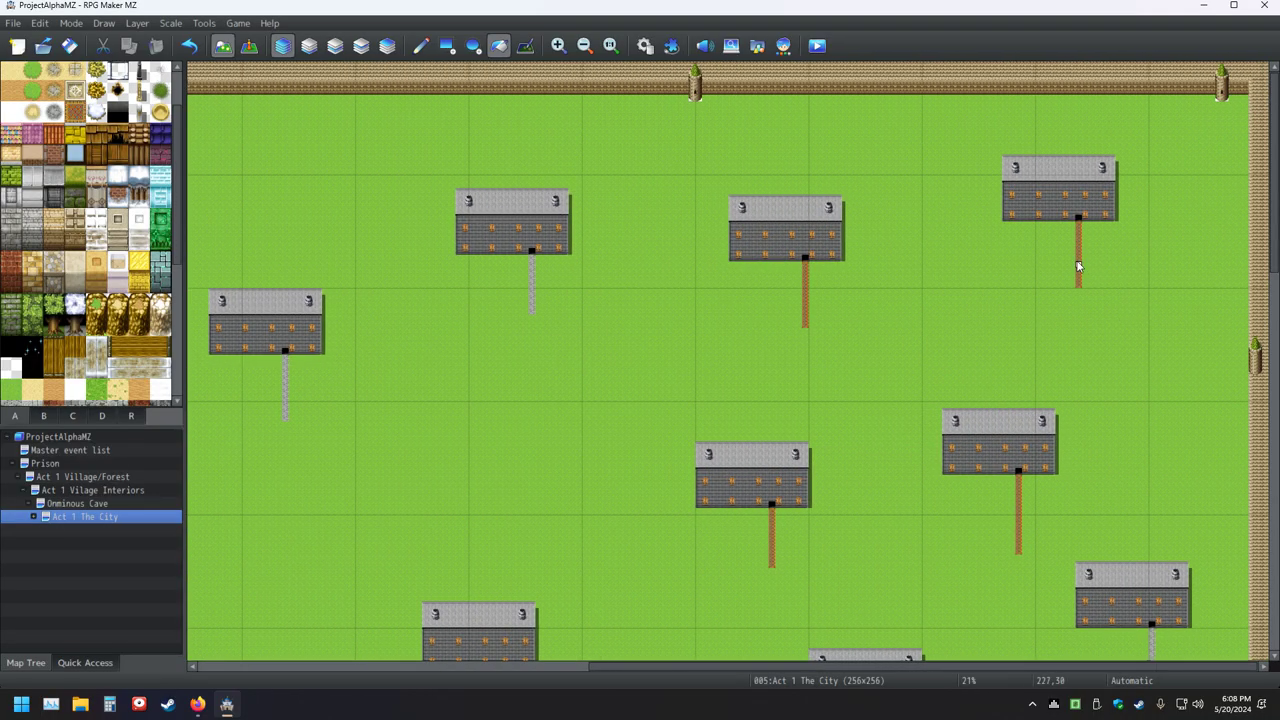
{"action": "left_click", "coordinate": [1020, 528]}
{"action": "left_click", "coordinate": [805, 295]}
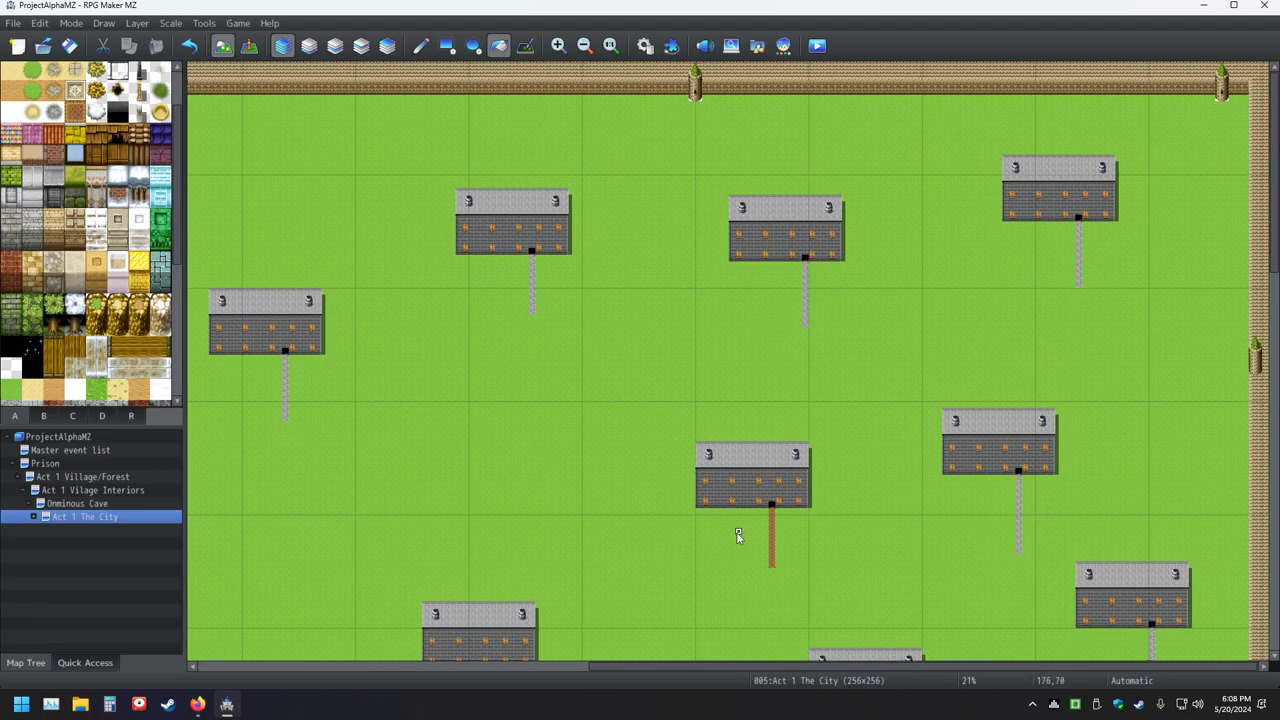
{"action": "left_click", "coordinate": [777, 540]}
{"action": "key", "text": "ctrl+z"}
{"action": "left_click", "coordinate": [772, 535]}
{"action": "scroll", "coordinate": [657, 434], "scroll_direction": "left", "scroll_amount": 15}
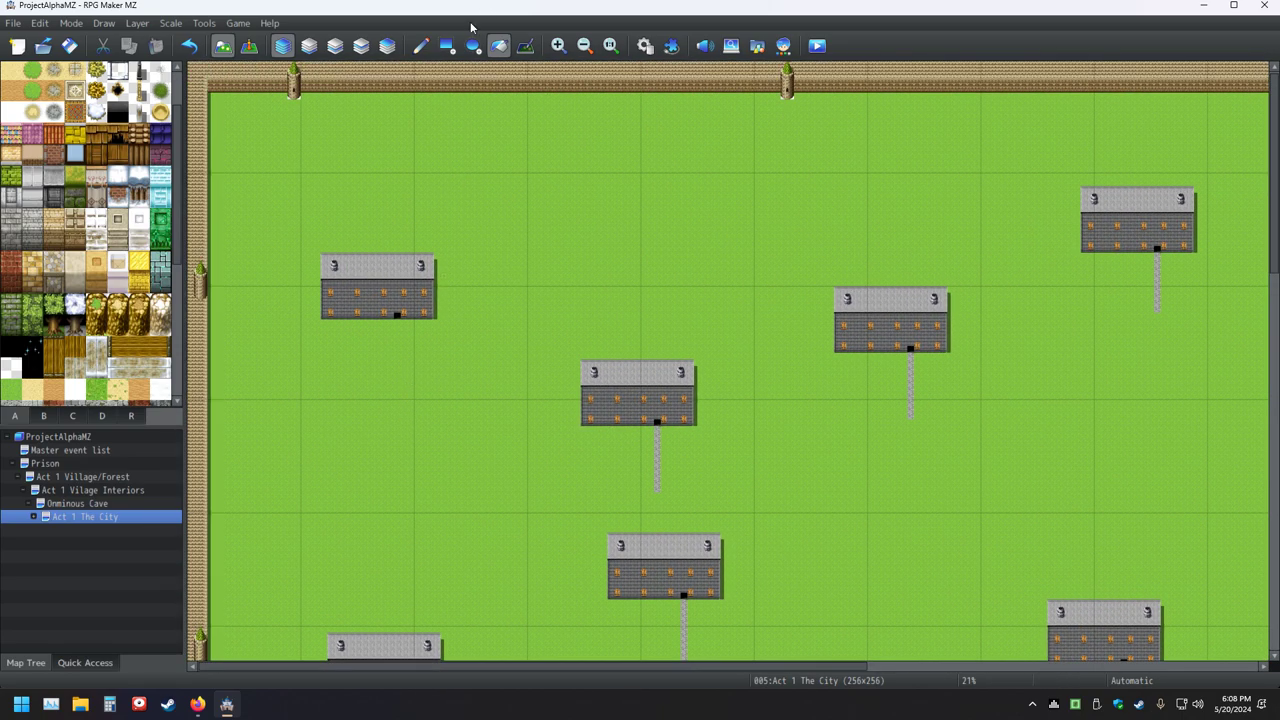
{"action": "left_click", "coordinate": [453, 49]}
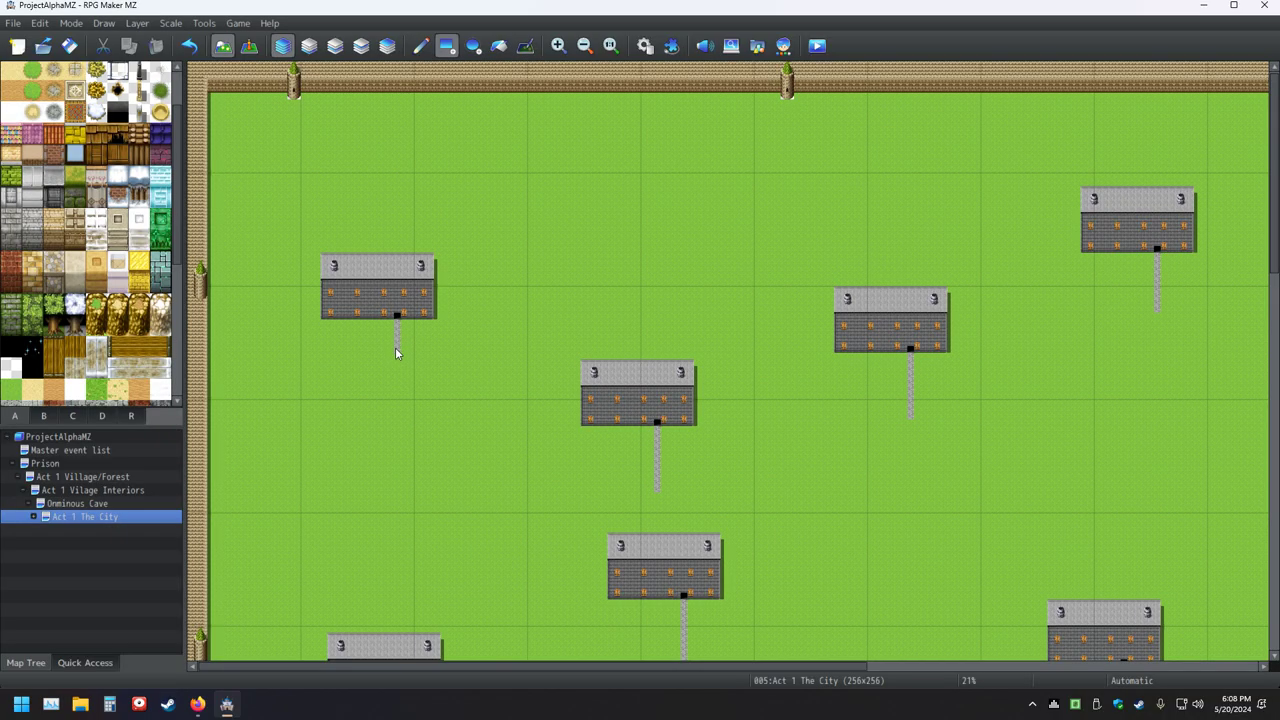
- Fill the grey stone paths of the northwestern and north-central buildings with the Road Edging tile
{"action": "scroll", "coordinate": [172, 233], "scroll_direction": "up", "scroll_amount": 2}
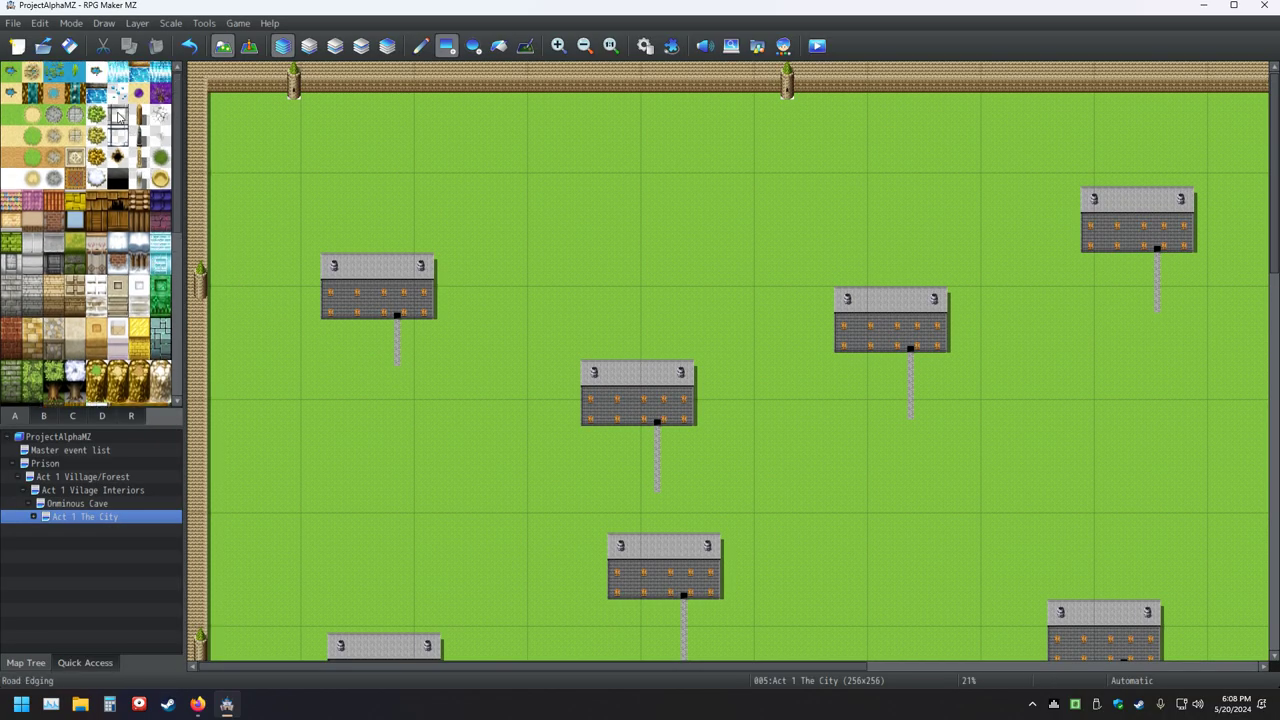
{"action": "left_click", "coordinate": [498, 46]}
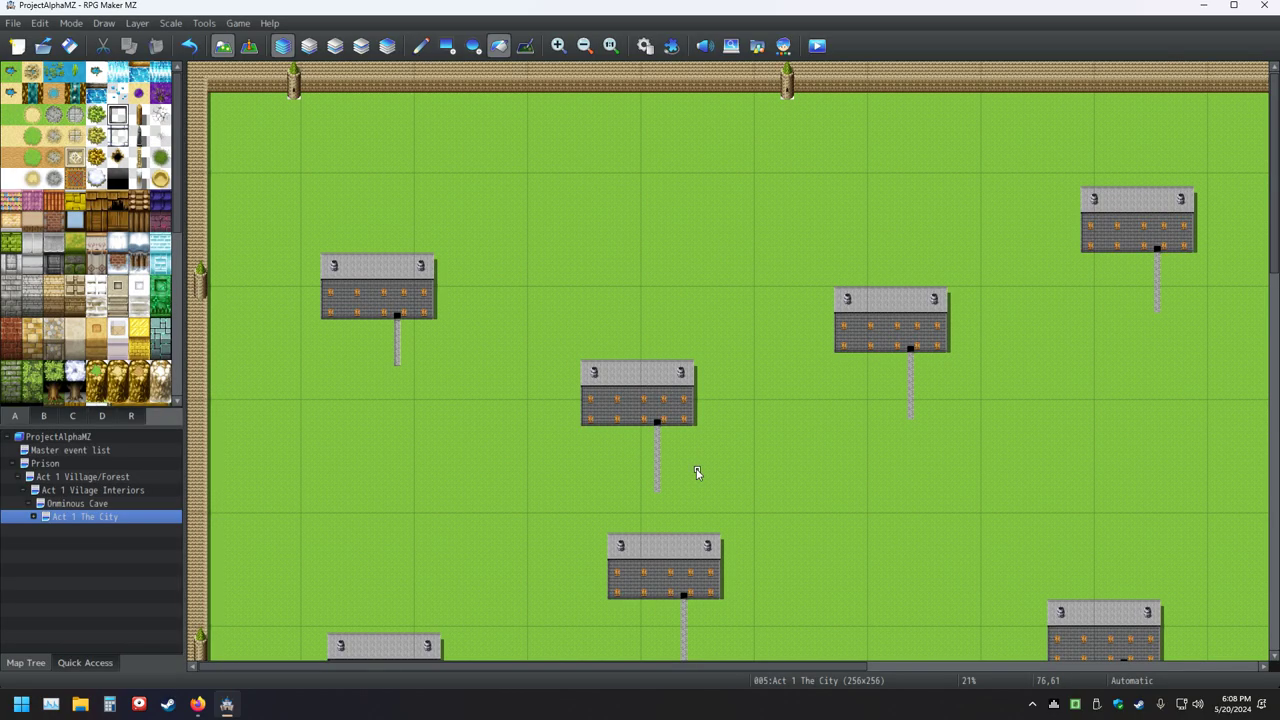
{"action": "scroll", "coordinate": [697, 473], "scroll_direction": "up", "scroll_amount": 4, "text": "ctrl"}
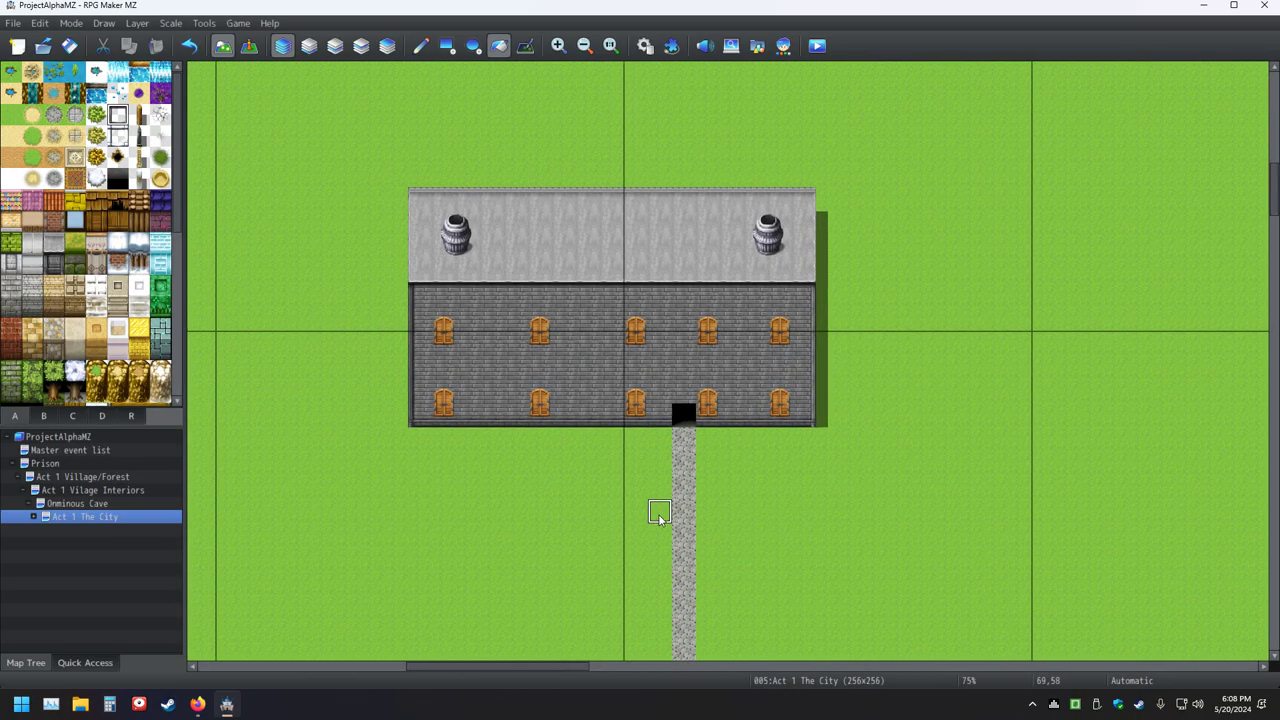
{"action": "middle_click_drag", "start_coordinate": [694, 517], "coordinate": [980, 477]}
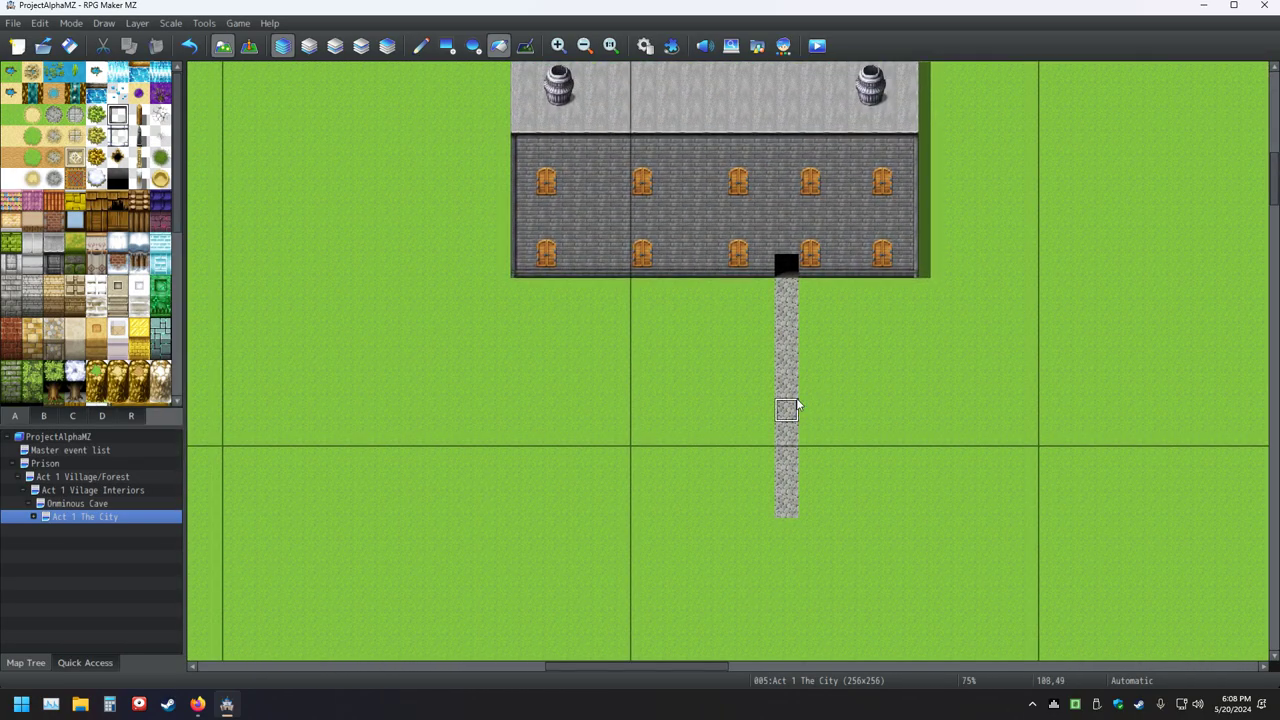
{"action": "middle_click_drag", "start_coordinate": [830, 409], "coordinate": [1002, 343]}
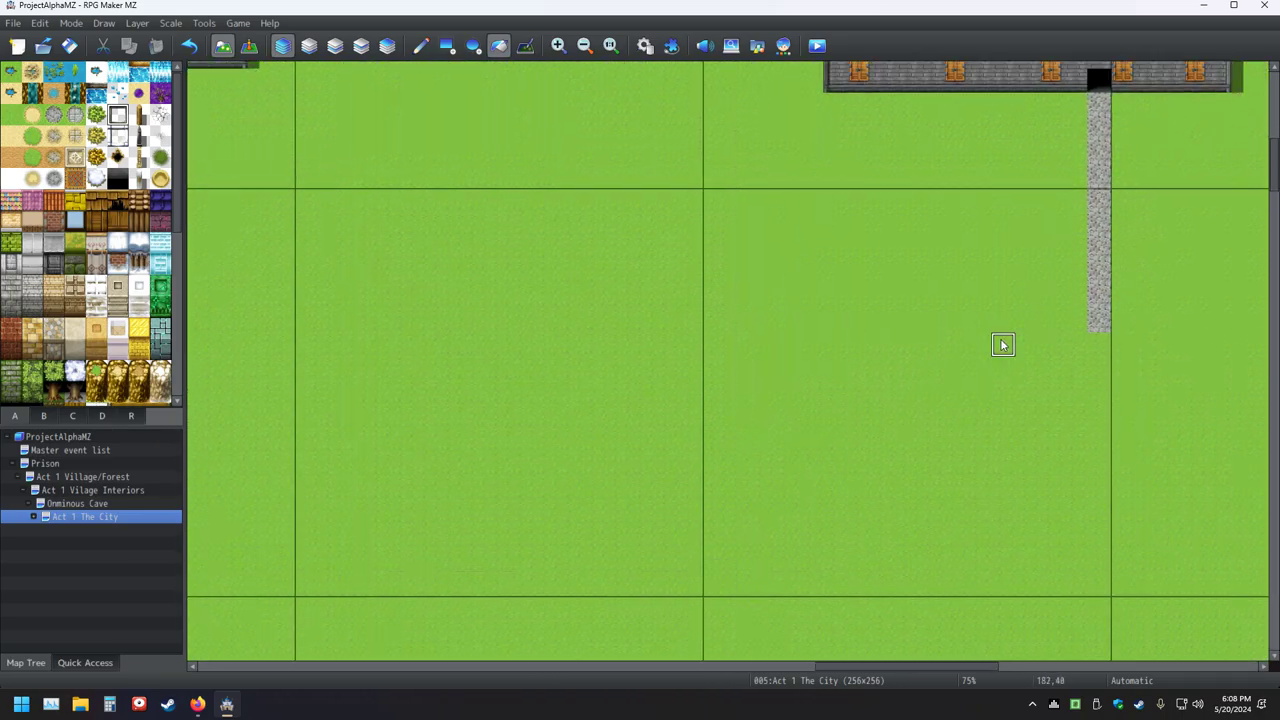
{"action": "scroll", "coordinate": [985, 355], "scroll_direction": "down", "scroll_amount": 3, "text": "ctrl"}
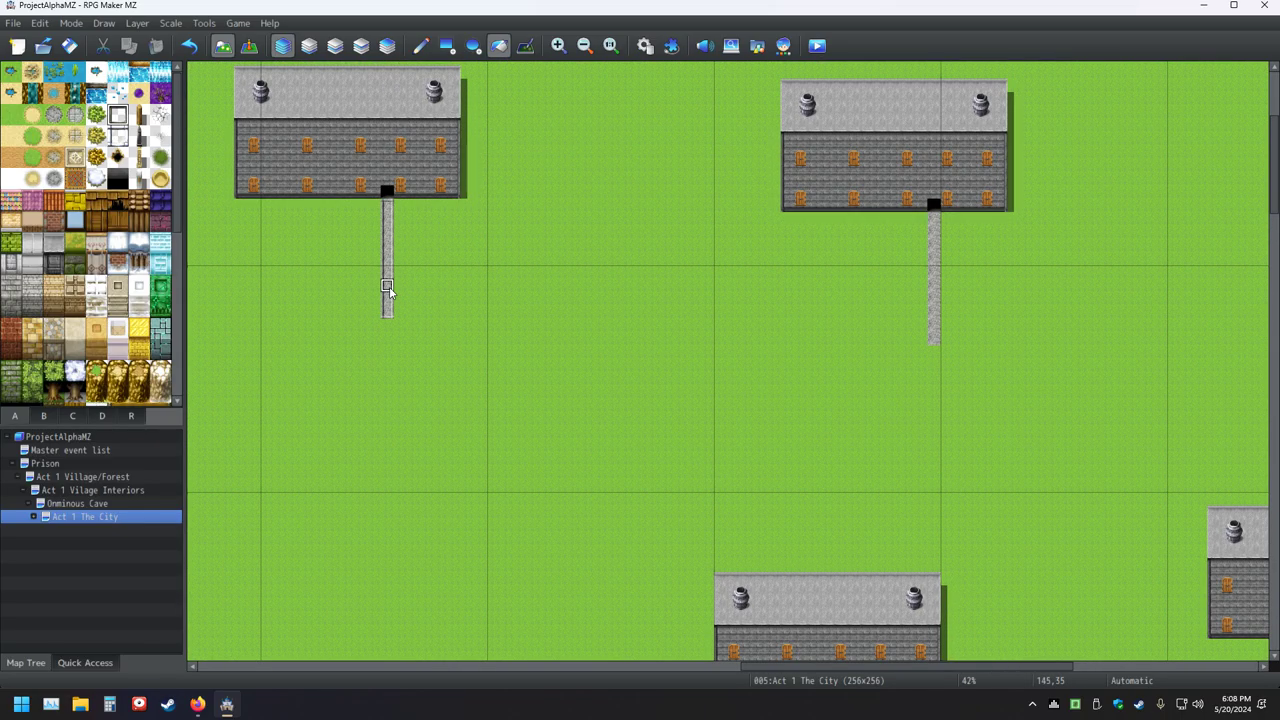
- Add Road Edging to the grey stone paths of the northeastern buildings and those just south of them near the east wall
{"action": "middle_click_drag", "start_coordinate": [954, 323], "coordinate": [1200, 318]}
{"action": "scroll", "coordinate": [889, 320], "scroll_direction": "down", "scroll_amount": 5}
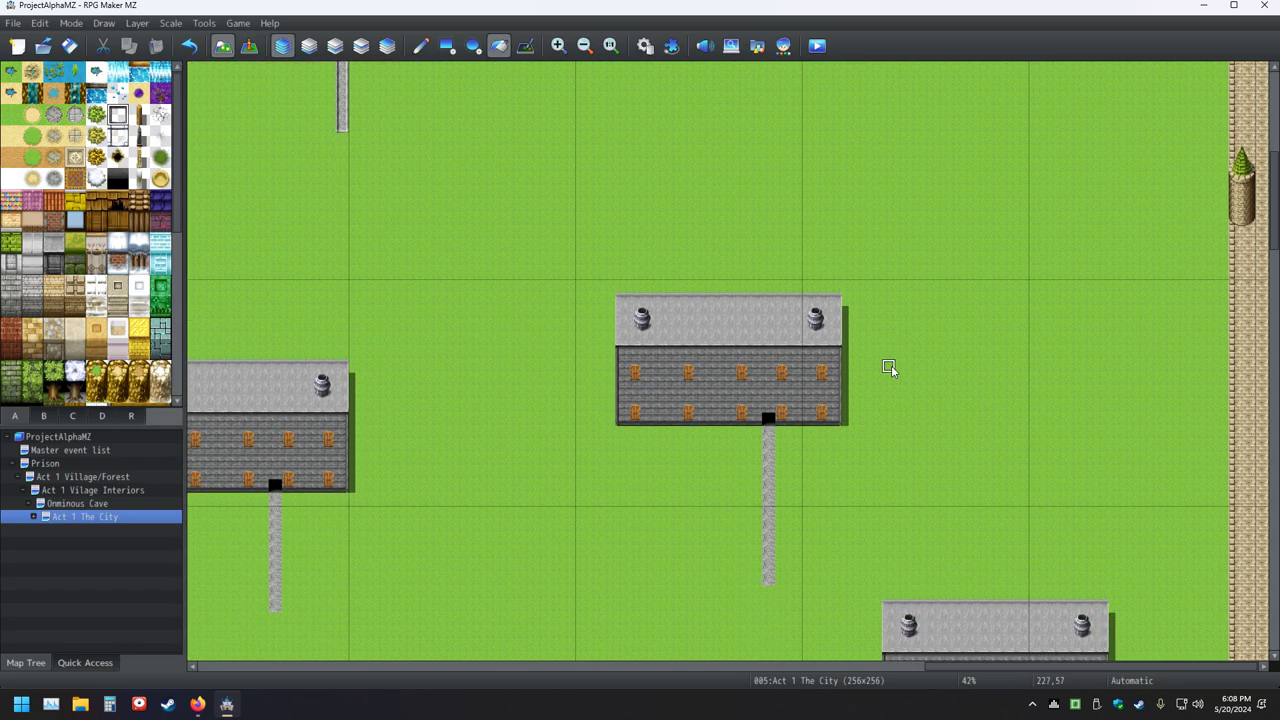
{"action": "scroll", "coordinate": [891, 365], "scroll_direction": "down", "scroll_amount": 4}
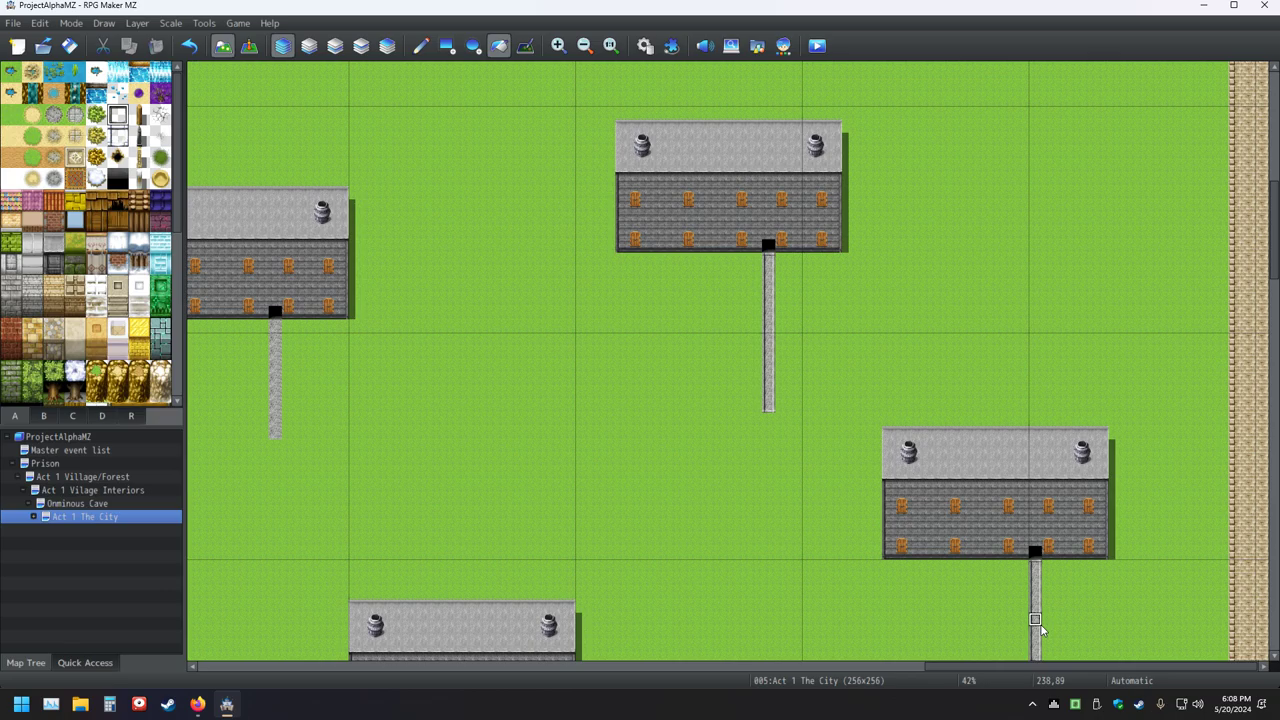
{"action": "scroll", "coordinate": [540, 565], "scroll_direction": "down", "scroll_amount": 5}
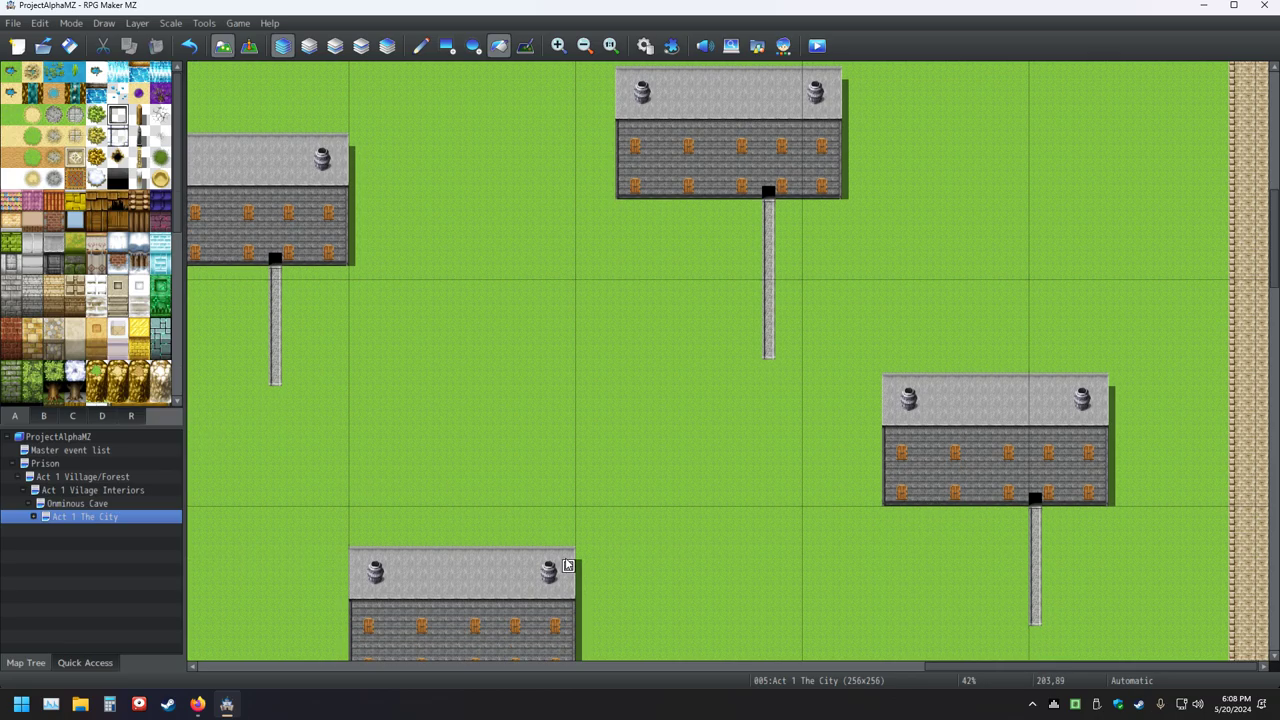
{"action": "middle_click", "coordinate": [474, 546]}
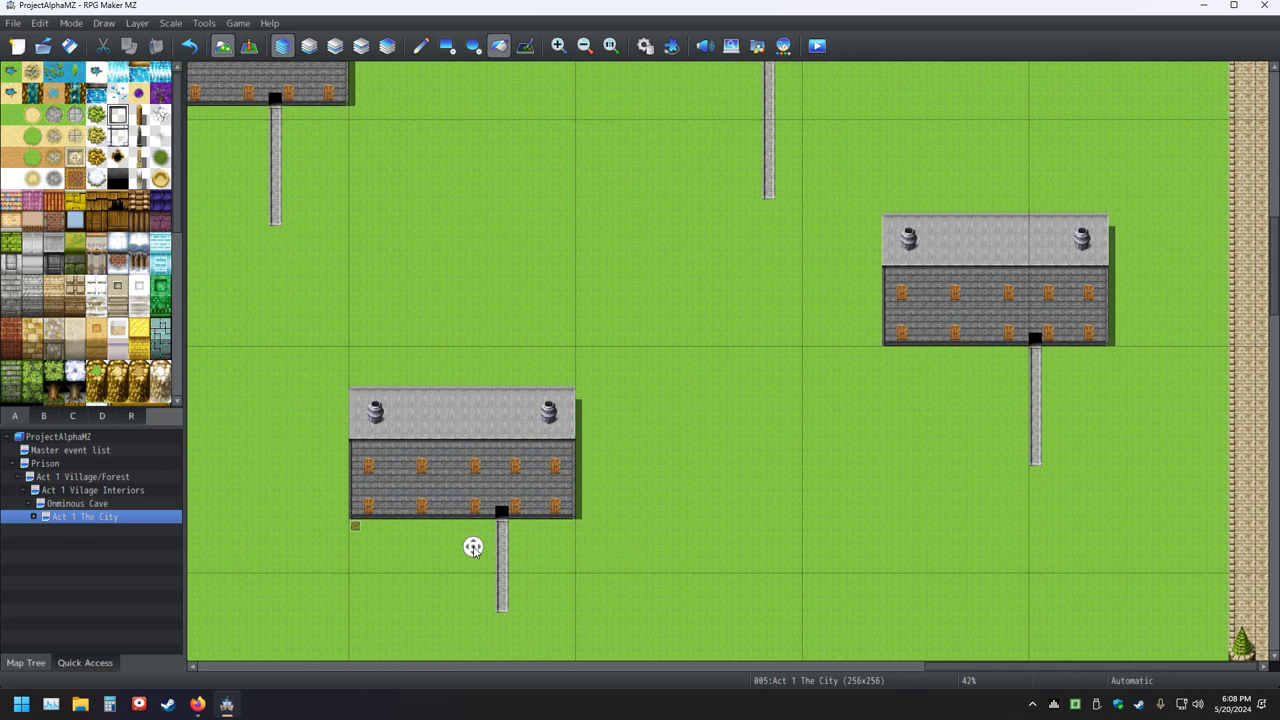
- Add Road Edging to the remaining grey stone paths of the central and western buildings north of the red brick paths
{"action": "middle_click", "coordinate": [322, 554]}
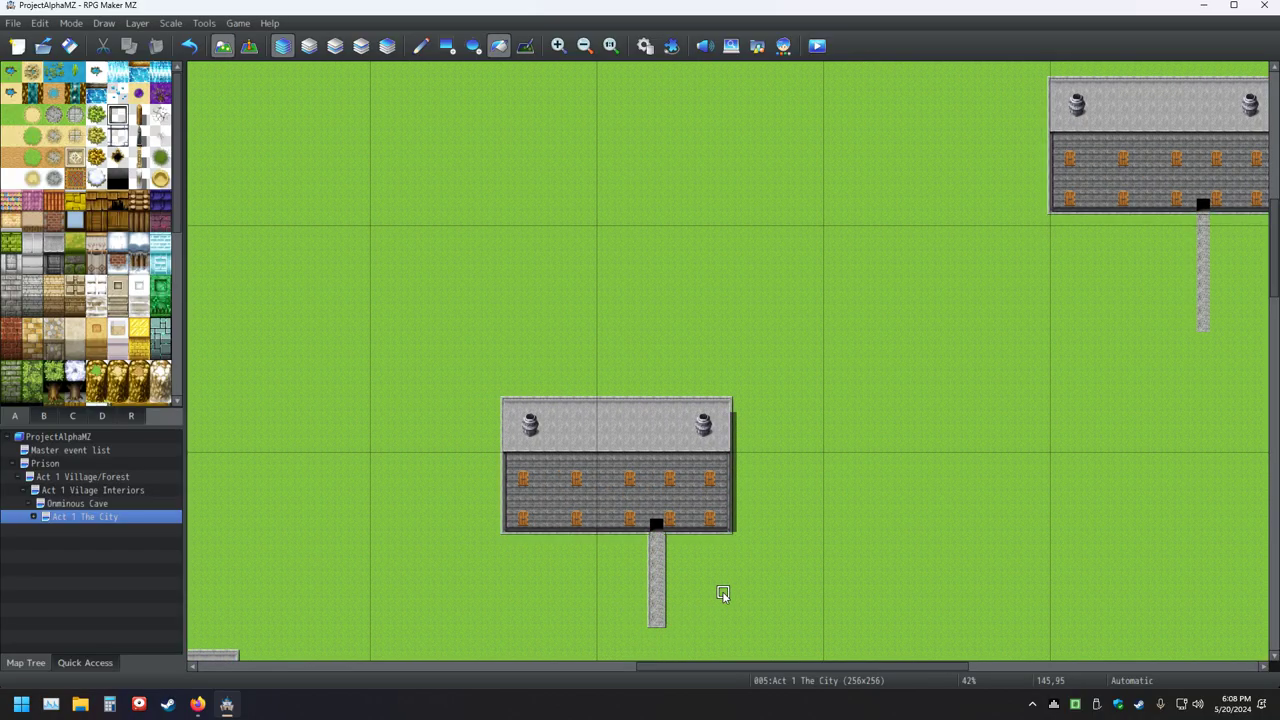
{"action": "scroll", "coordinate": [805, 561], "scroll_direction": "down", "scroll_amount": 4}
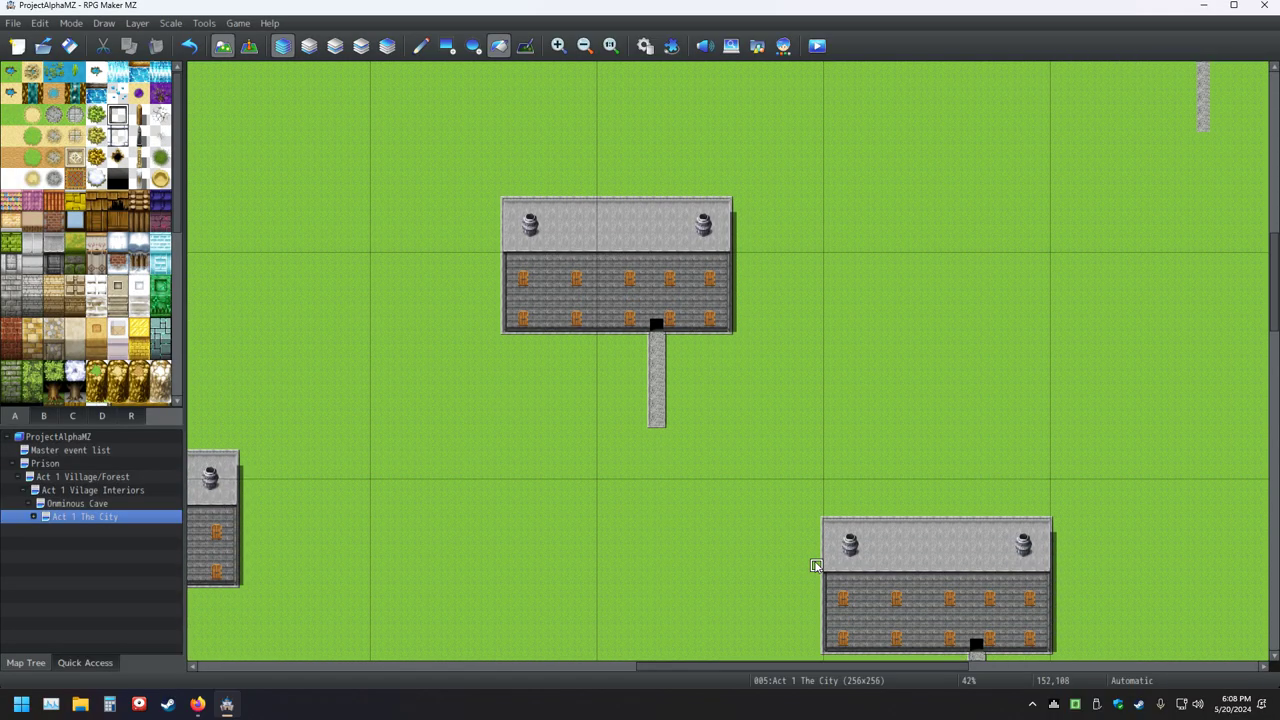
{"action": "scroll", "coordinate": [790, 558], "scroll_direction": "down", "scroll_amount": 3}
{"action": "middle_click", "coordinate": [768, 550]}
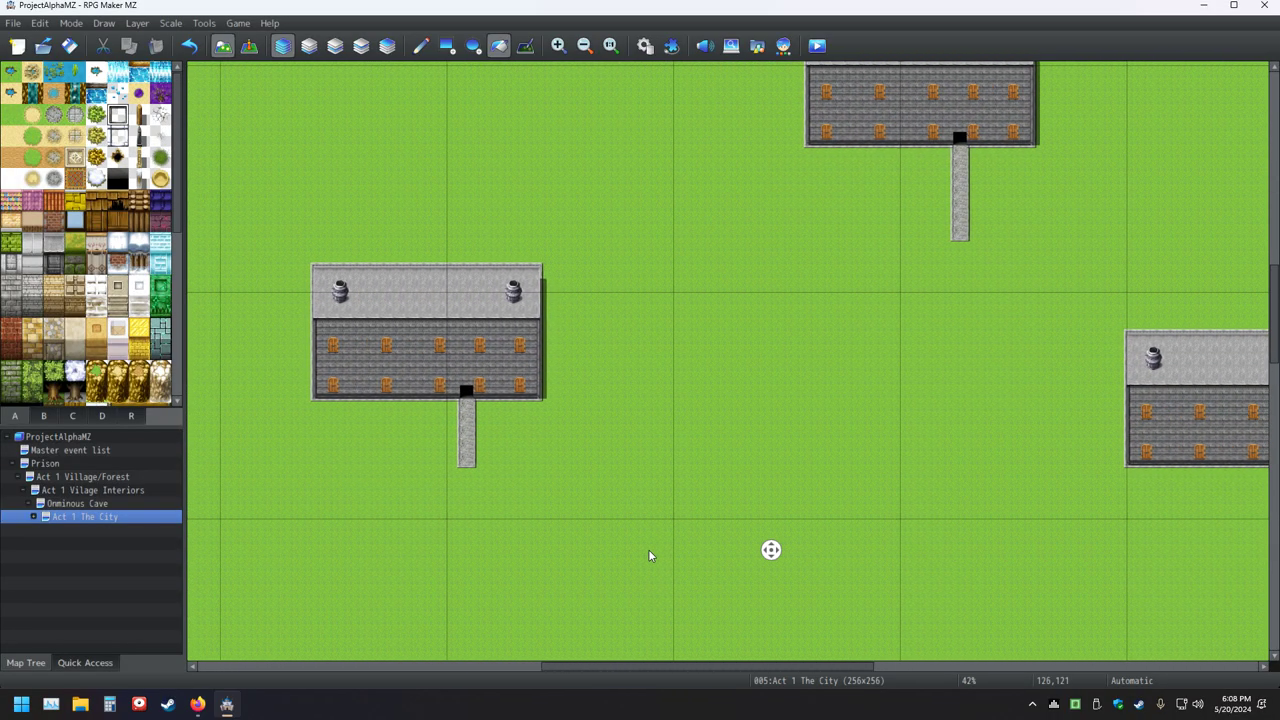
{"action": "scroll", "coordinate": [743, 523], "scroll_direction": "down", "scroll_amount": 3, "text": "ctrl"}
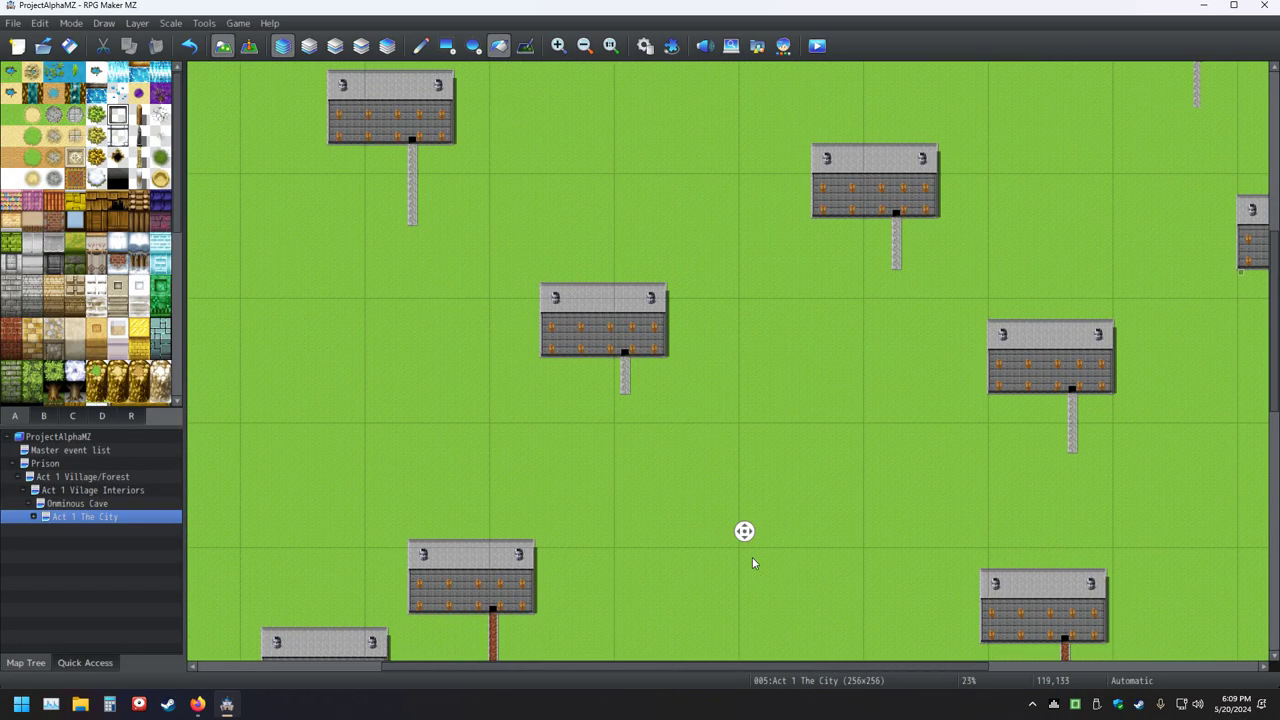
{"action": "middle_click", "coordinate": [757, 596]}
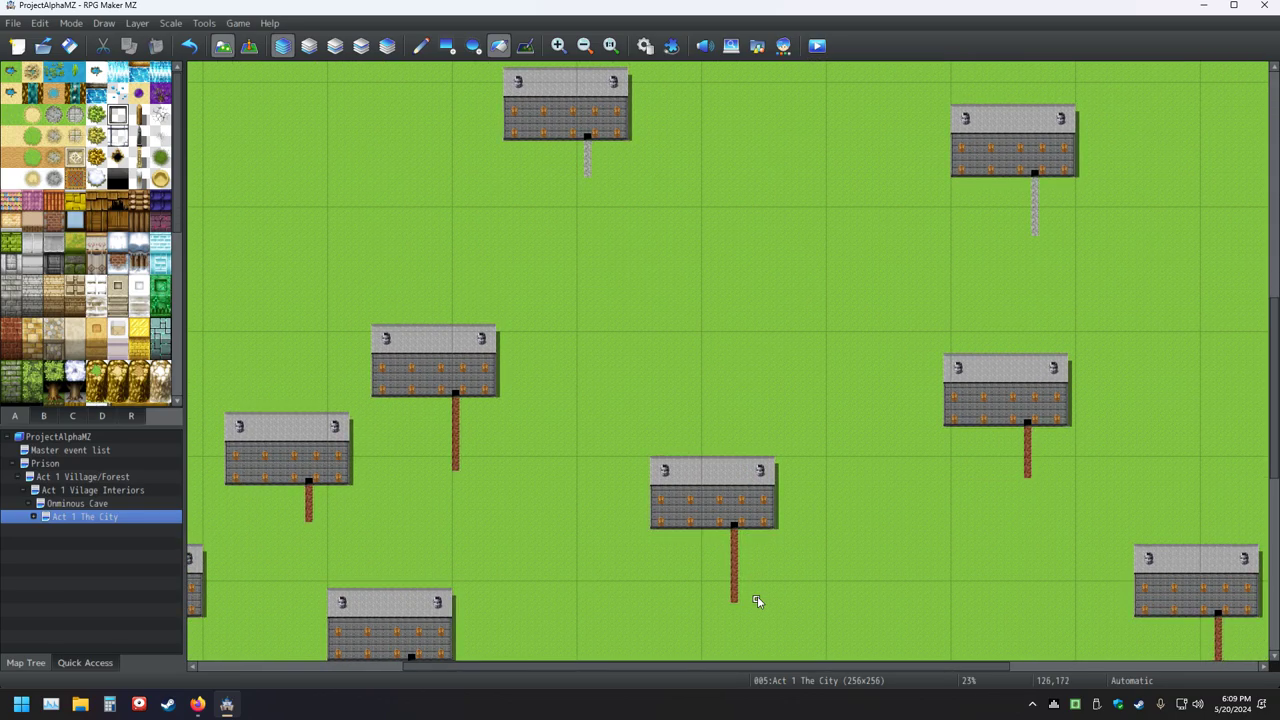
- Survey the map's building paths and the towers along the north and south city walls
{"action": "scroll", "coordinate": [809, 460], "scroll_direction": "up", "scroll_amount": 3}
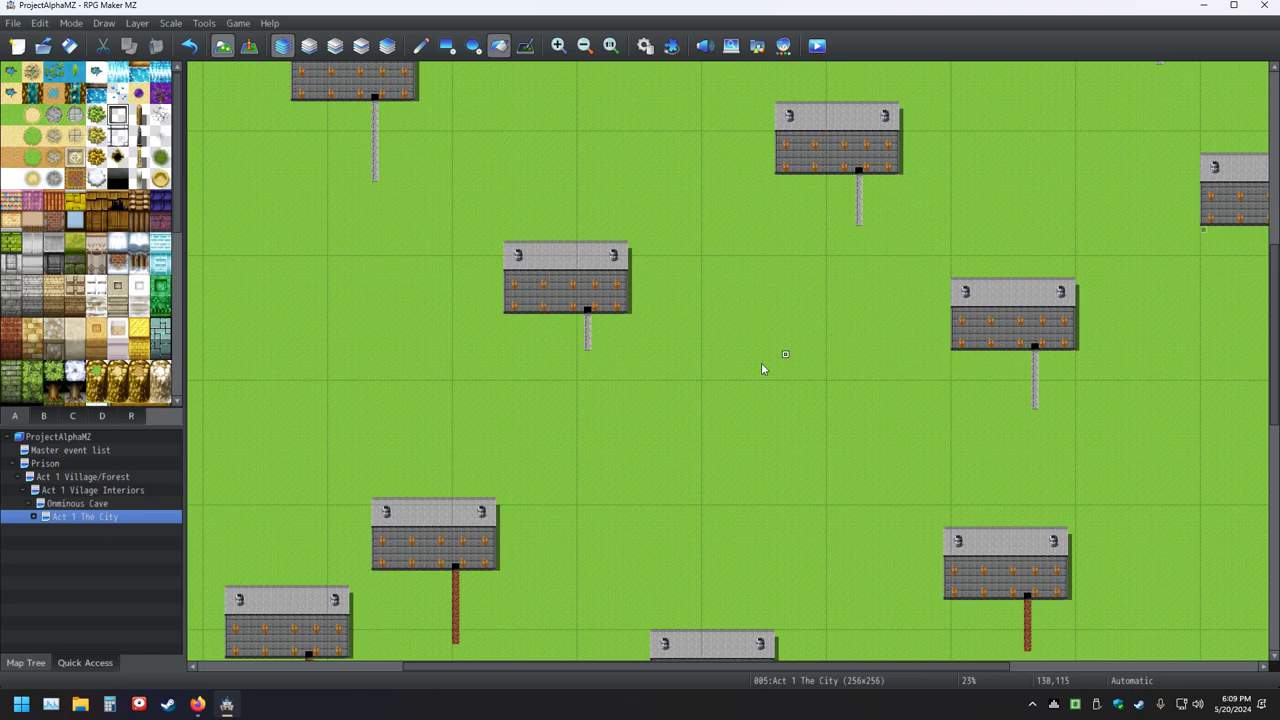
{"action": "scroll", "coordinate": [769, 371], "scroll_direction": "left", "scroll_amount": 10}
{"action": "scroll", "coordinate": [563, 326], "scroll_direction": "up", "scroll_amount": 1}
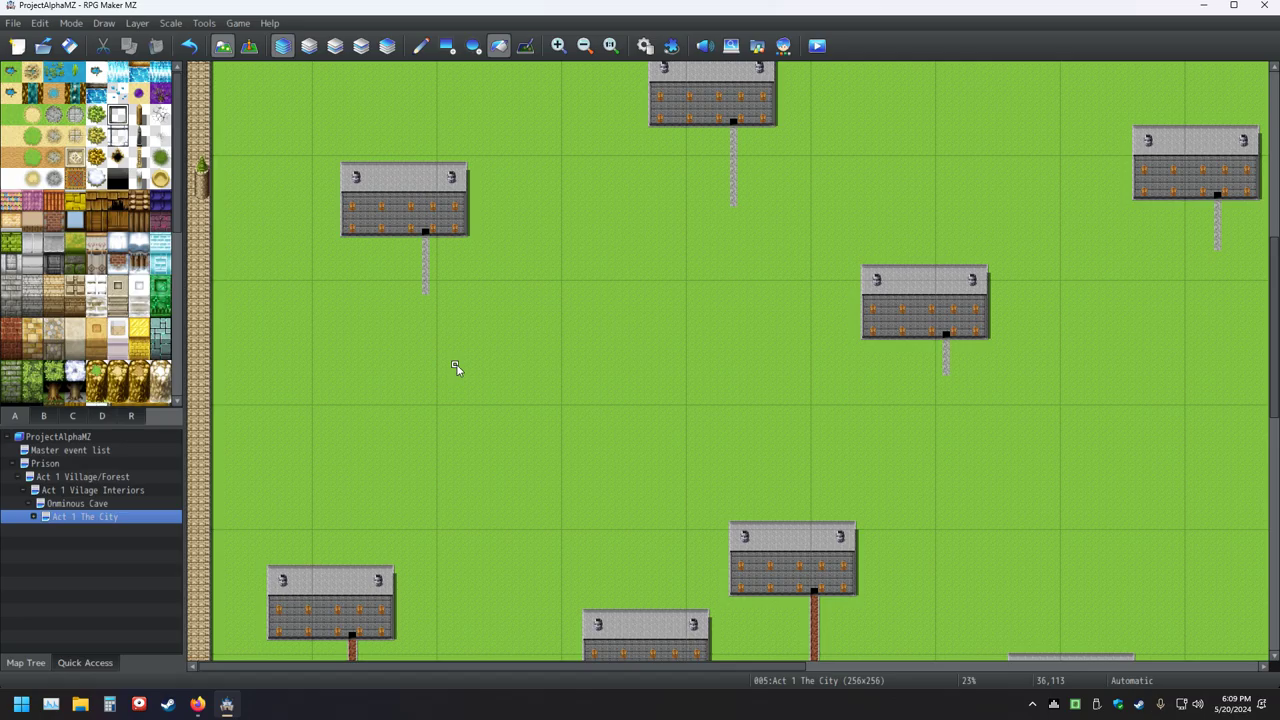
{"action": "scroll", "coordinate": [462, 367], "scroll_direction": "up", "scroll_amount": 3, "text": "ctrl"}
{"action": "scroll", "coordinate": [474, 354], "scroll_direction": "left", "scroll_amount": 5}
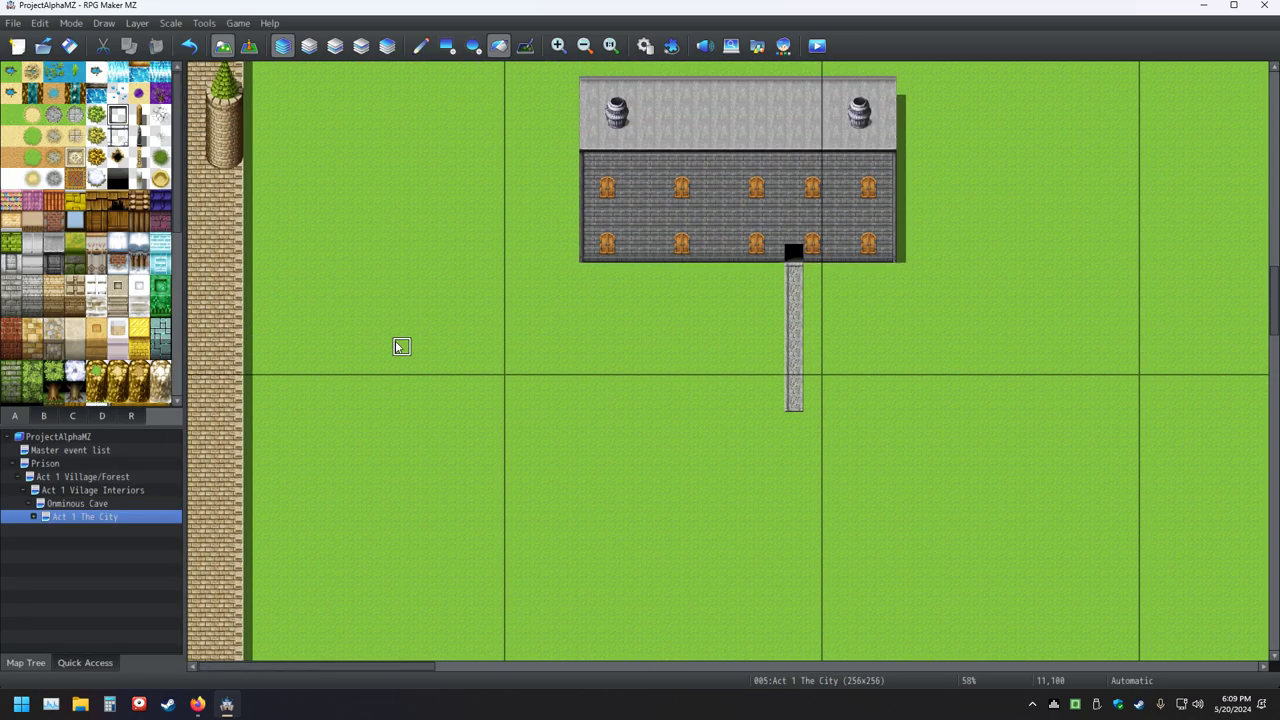
{"action": "scroll", "coordinate": [584, 350], "scroll_direction": "up", "scroll_amount": 5}
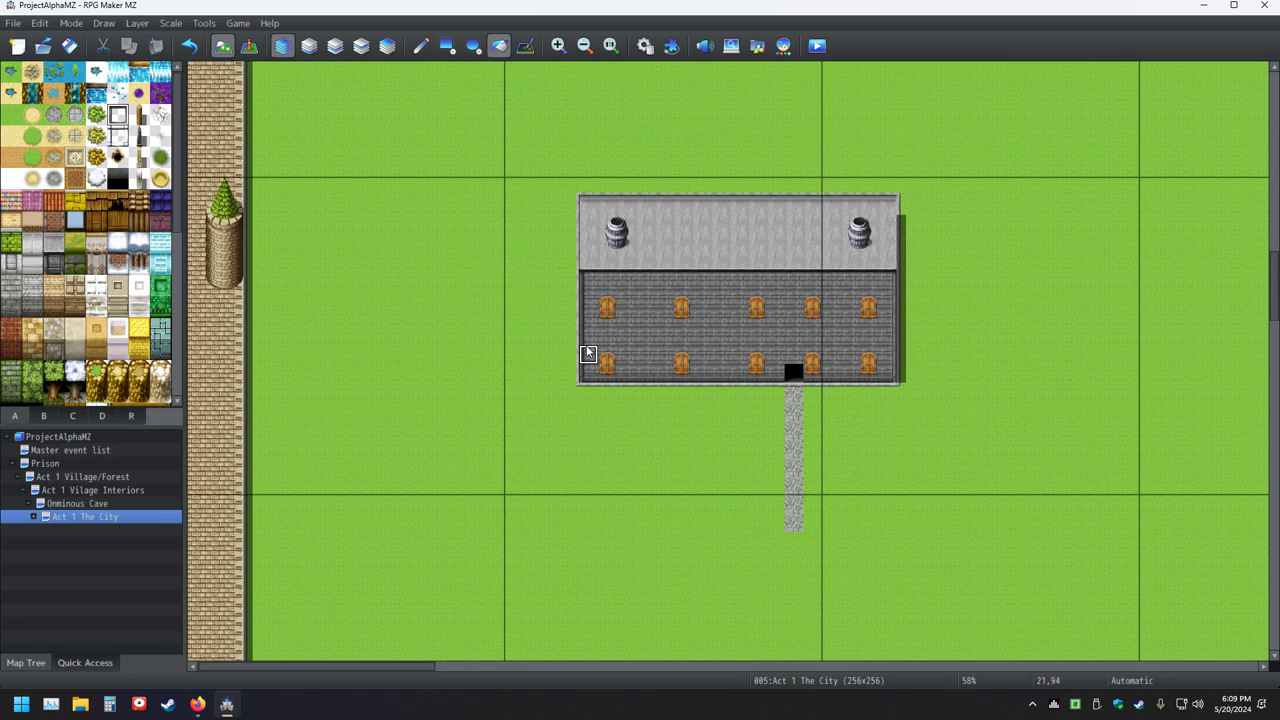
{"action": "scroll", "coordinate": [575, 345], "scroll_direction": "up", "scroll_amount": 10}
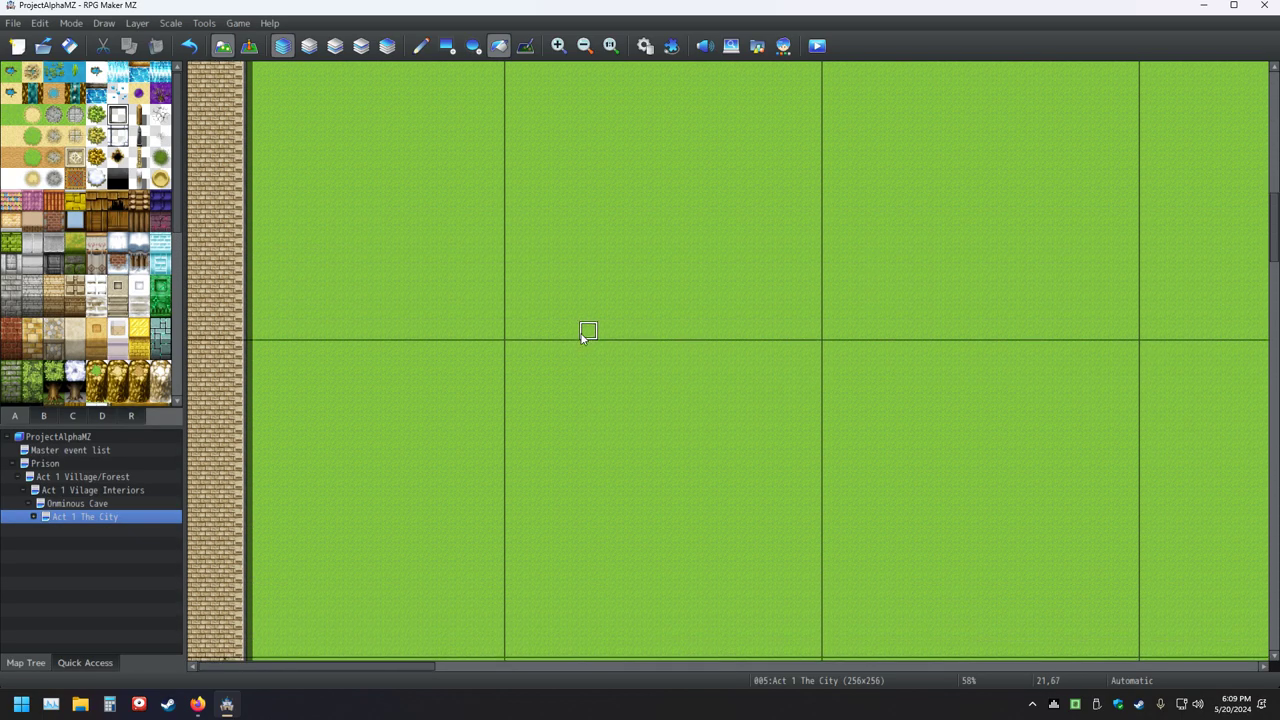
{"action": "middle_click", "coordinate": [588, 327]}
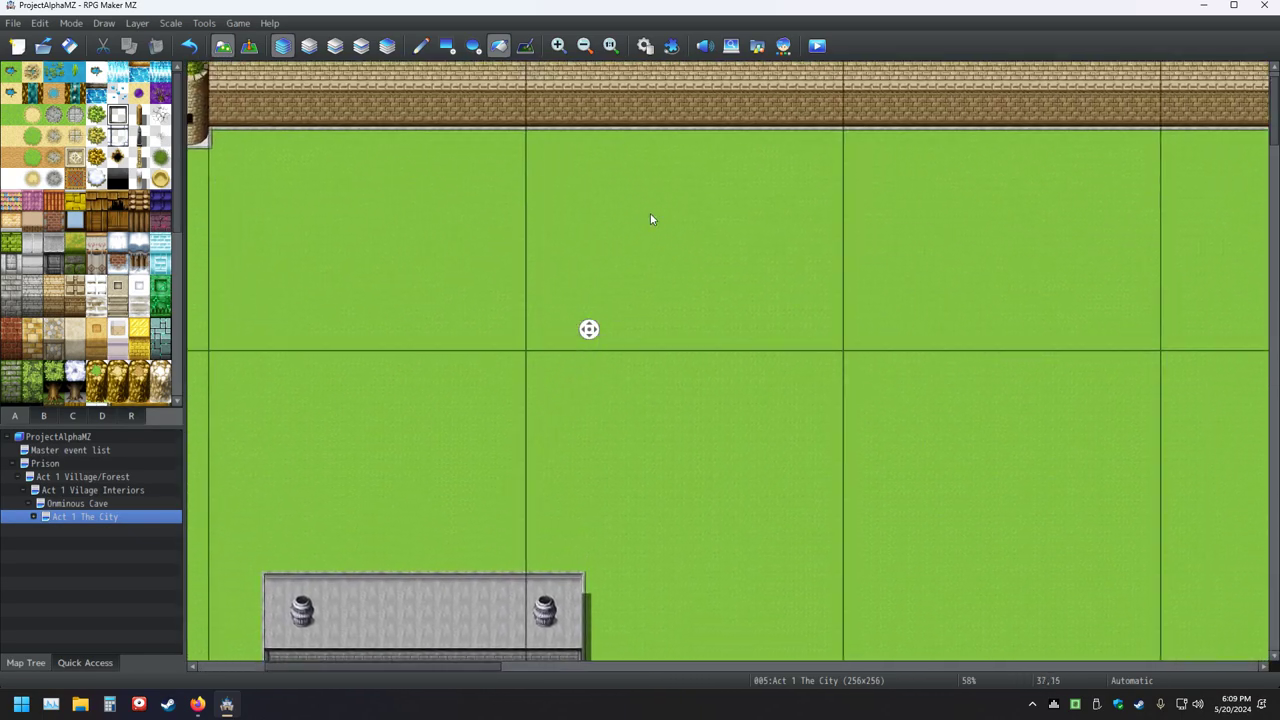
{"action": "middle_click", "coordinate": [731, 241]}
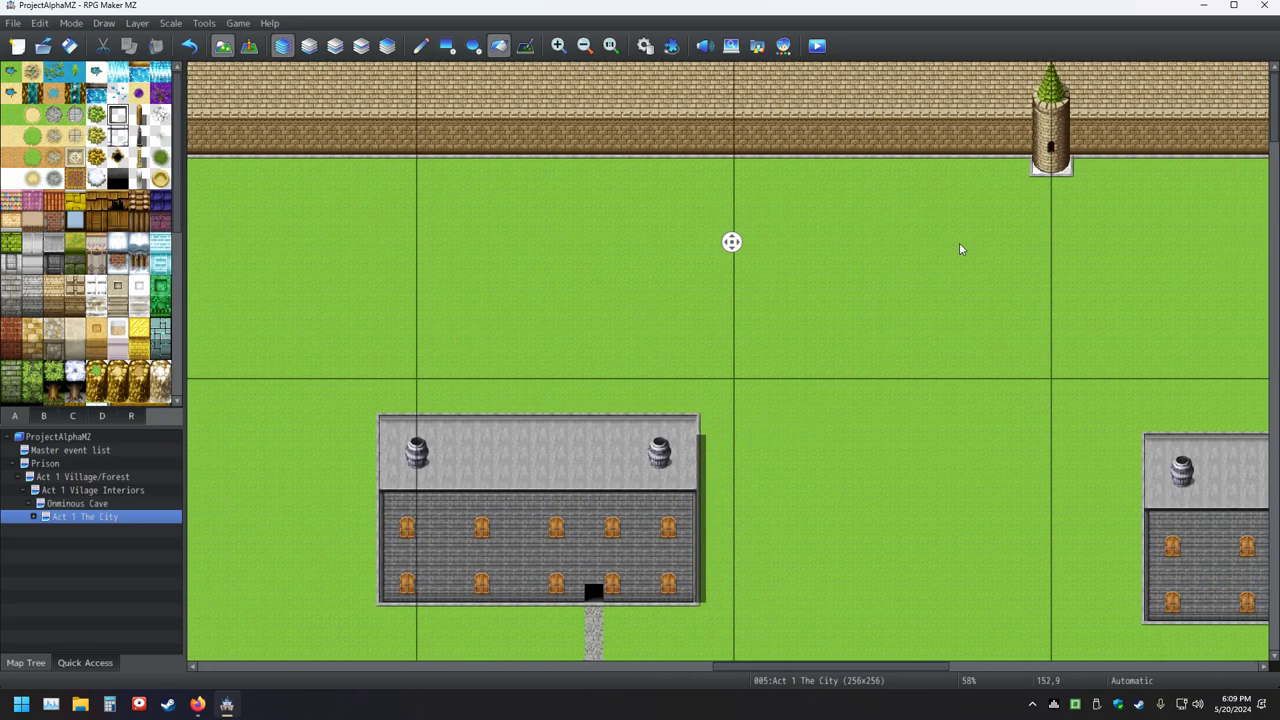
{"action": "middle_click", "coordinate": [958, 243]}
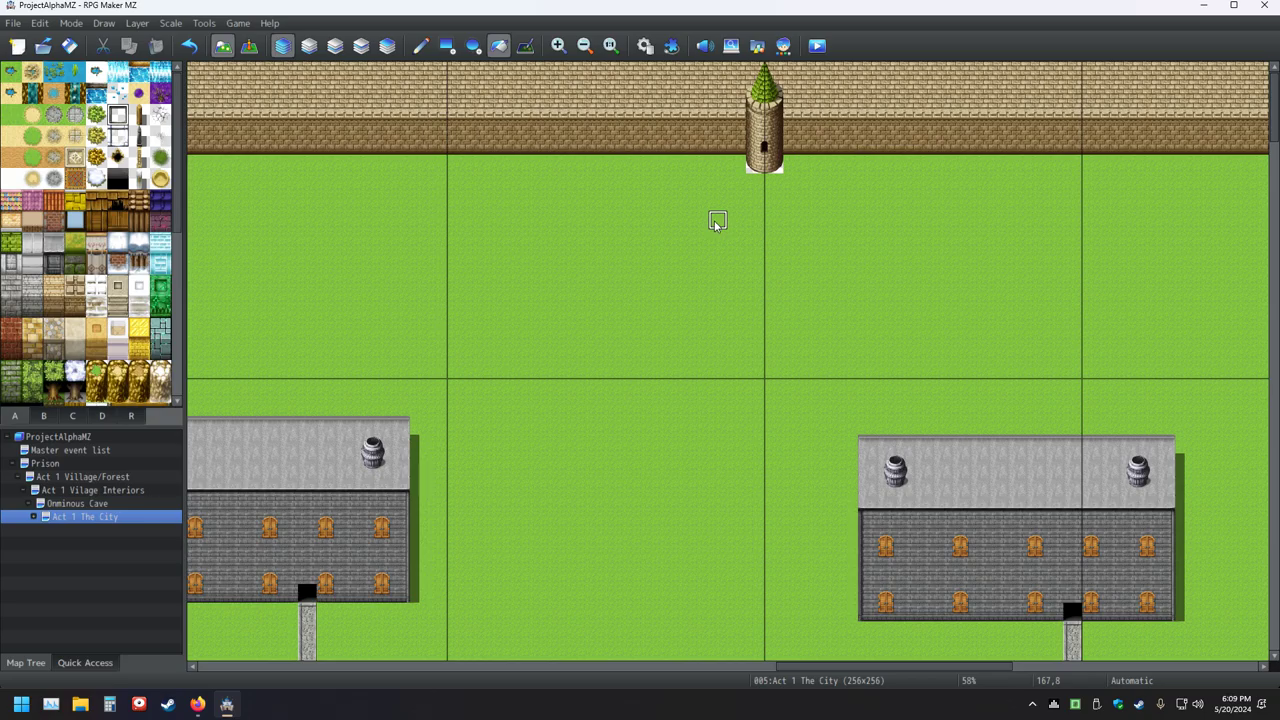
{"action": "middle_click", "coordinate": [680, 277]}
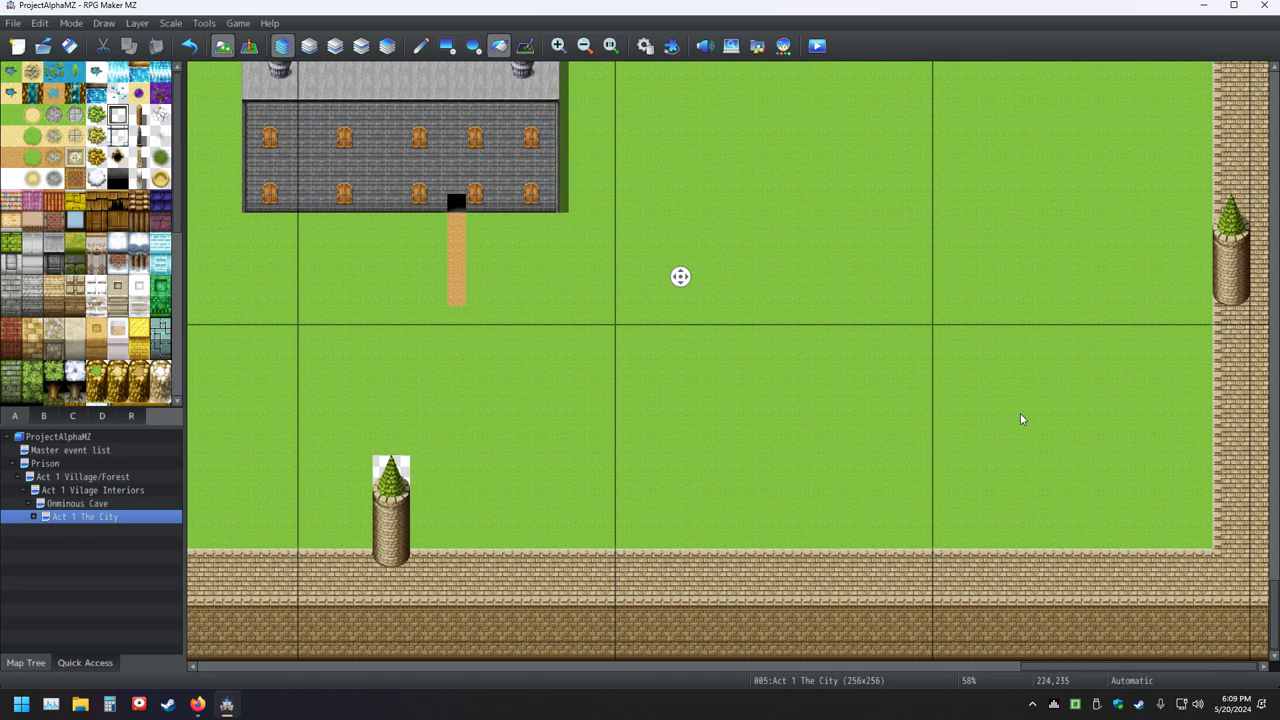
{"action": "middle_click", "coordinate": [1020, 419]}
{"action": "middle_click", "coordinate": [638, 448]}
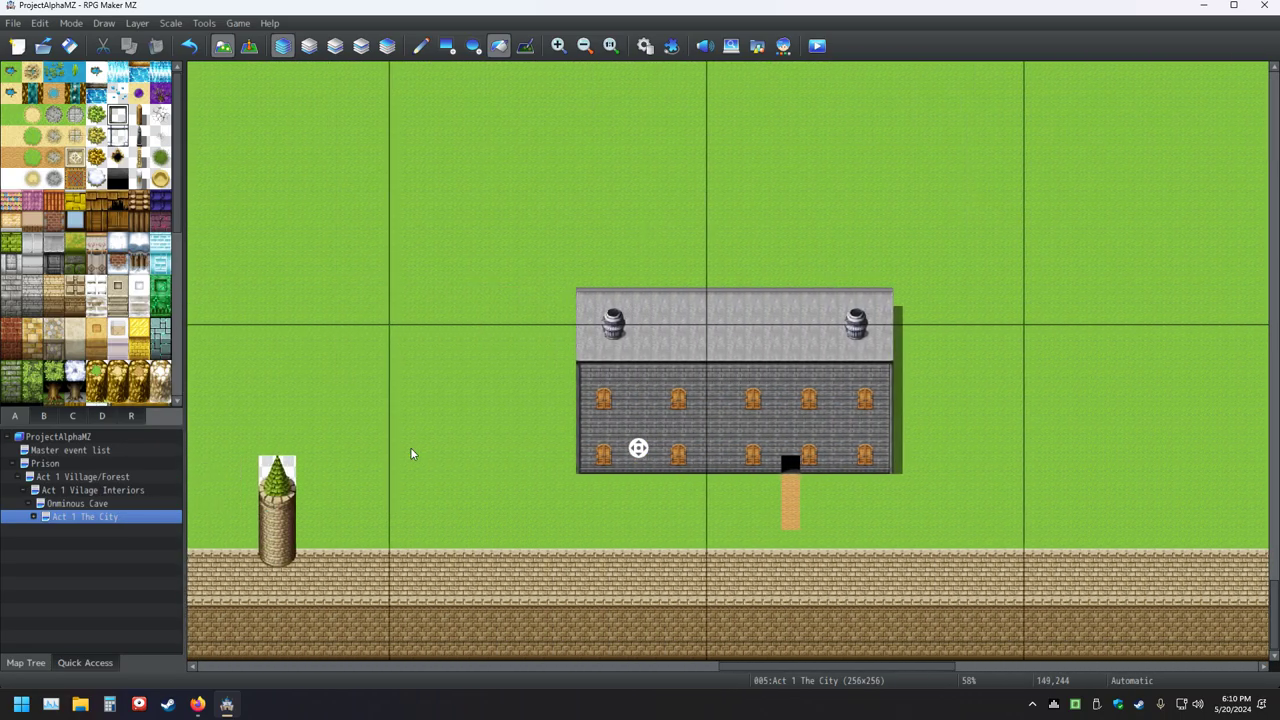
{"action": "middle_click", "coordinate": [410, 448]}
{"action": "middle_click", "coordinate": [410, 448]}
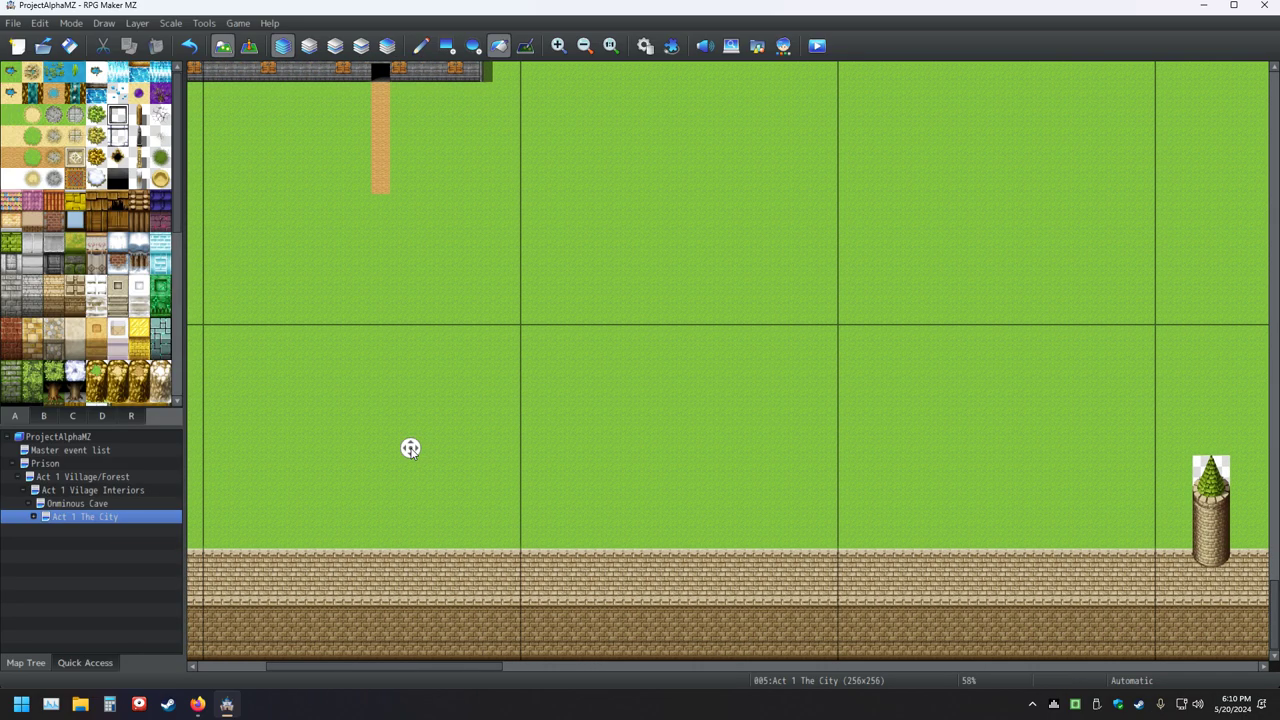
{"action": "middle_click", "coordinate": [531, 447]}
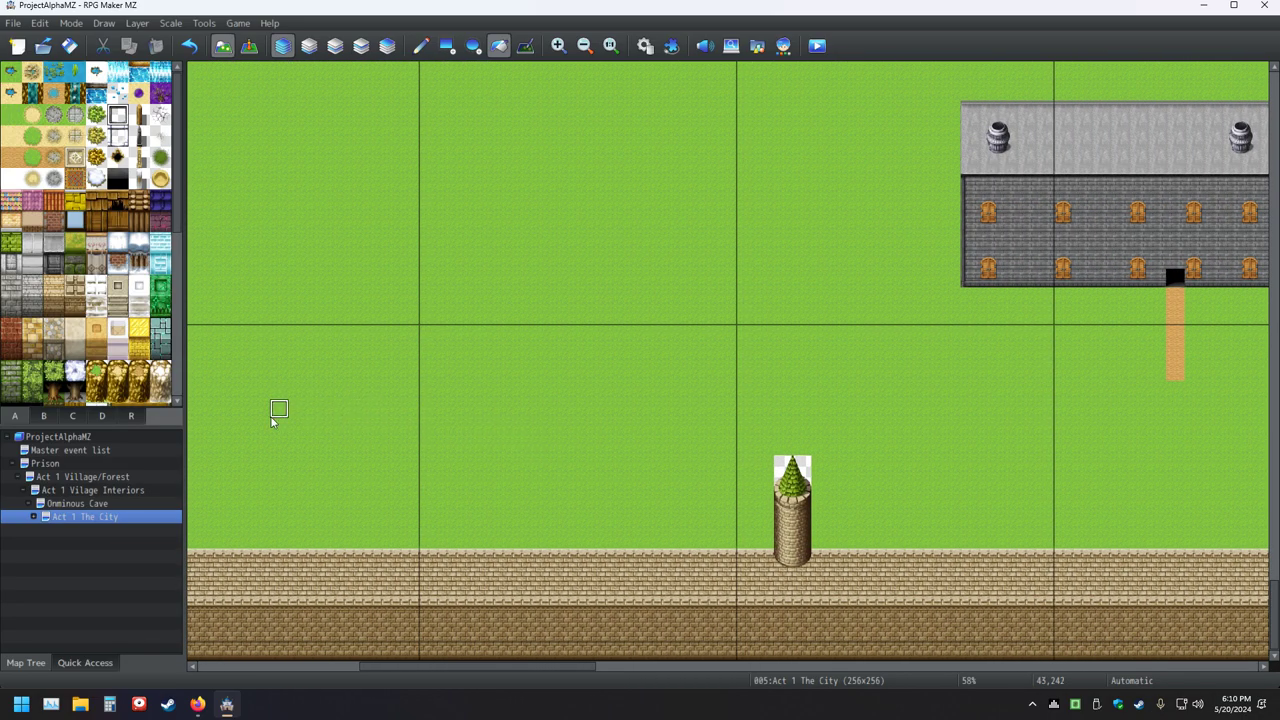
- Paint sampled grass over the checkered conical roofs of the two westernmost towers on the south city wall
{"action": "left_click", "coordinate": [48, 417]}
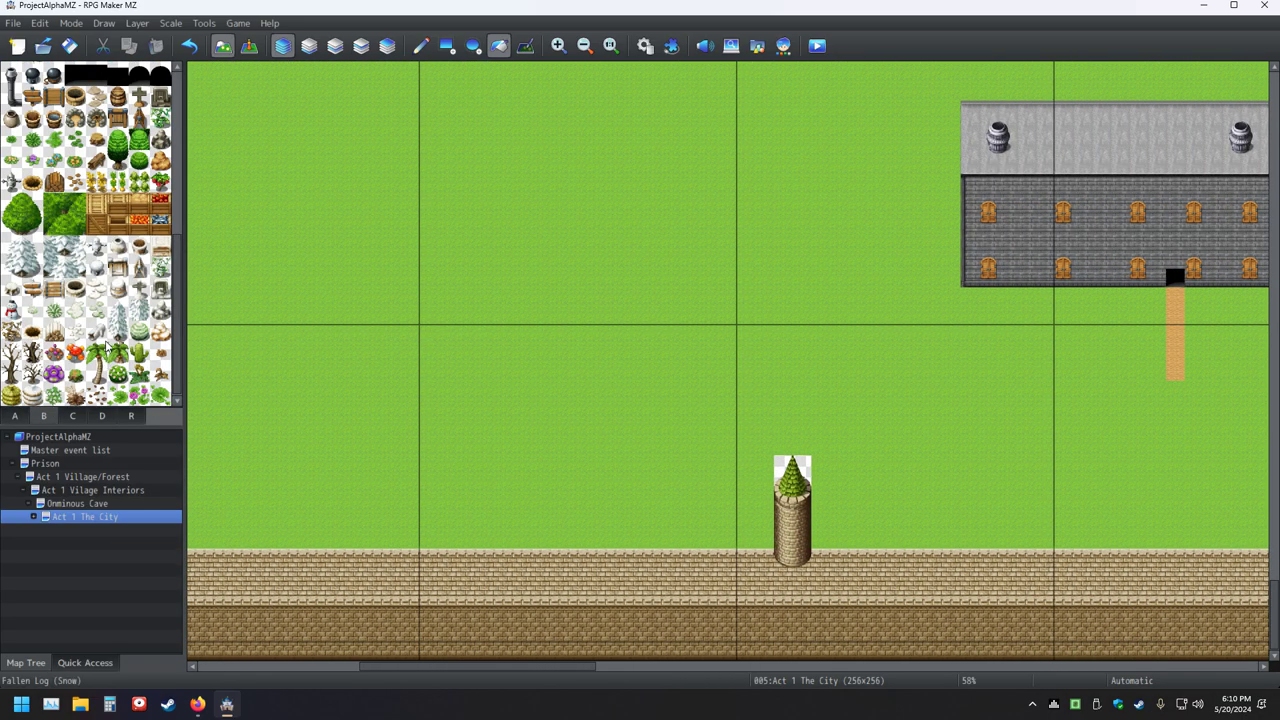
{"action": "left_click", "coordinate": [72, 417]}
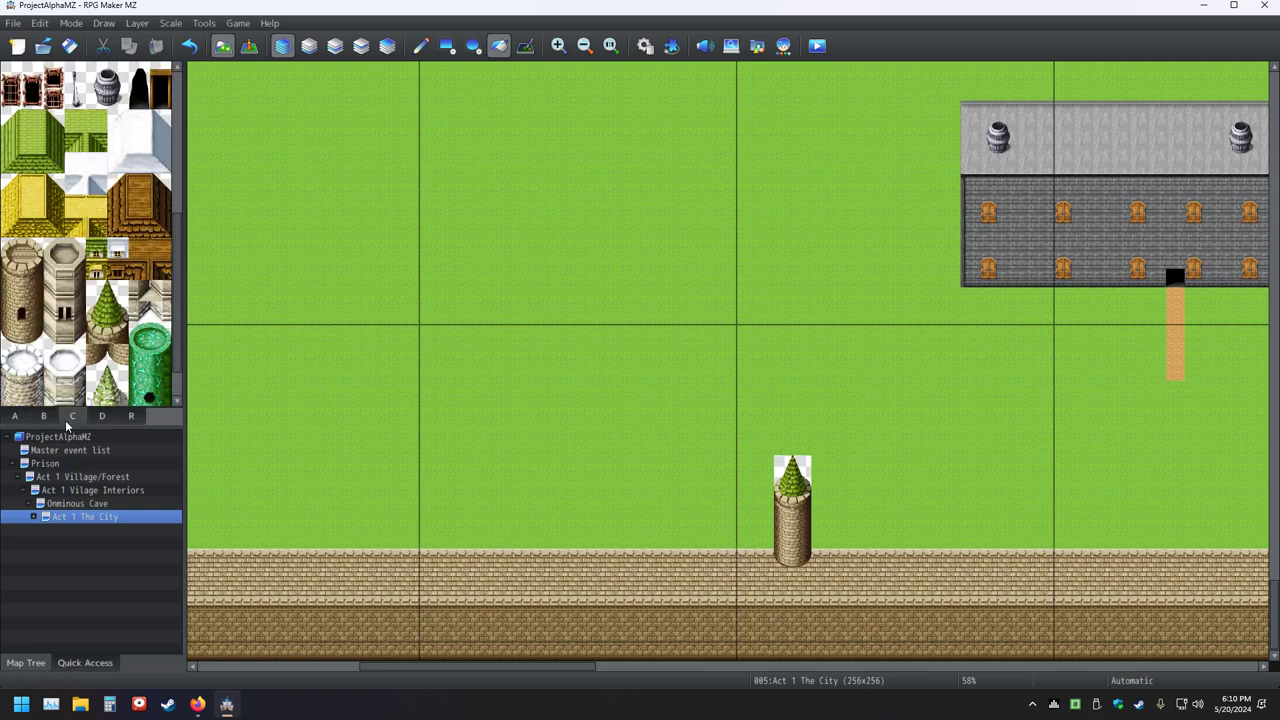
{"action": "left_click", "coordinate": [105, 312]}
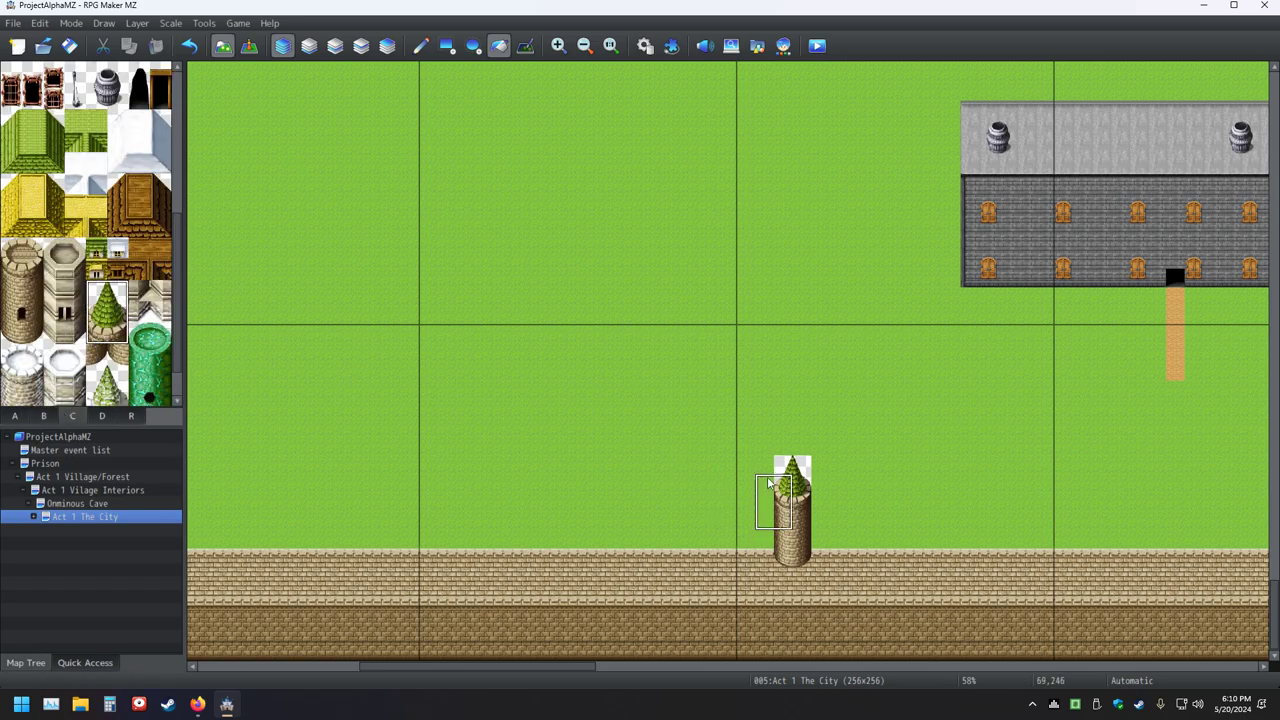
{"action": "right_click", "coordinate": [742, 464]}
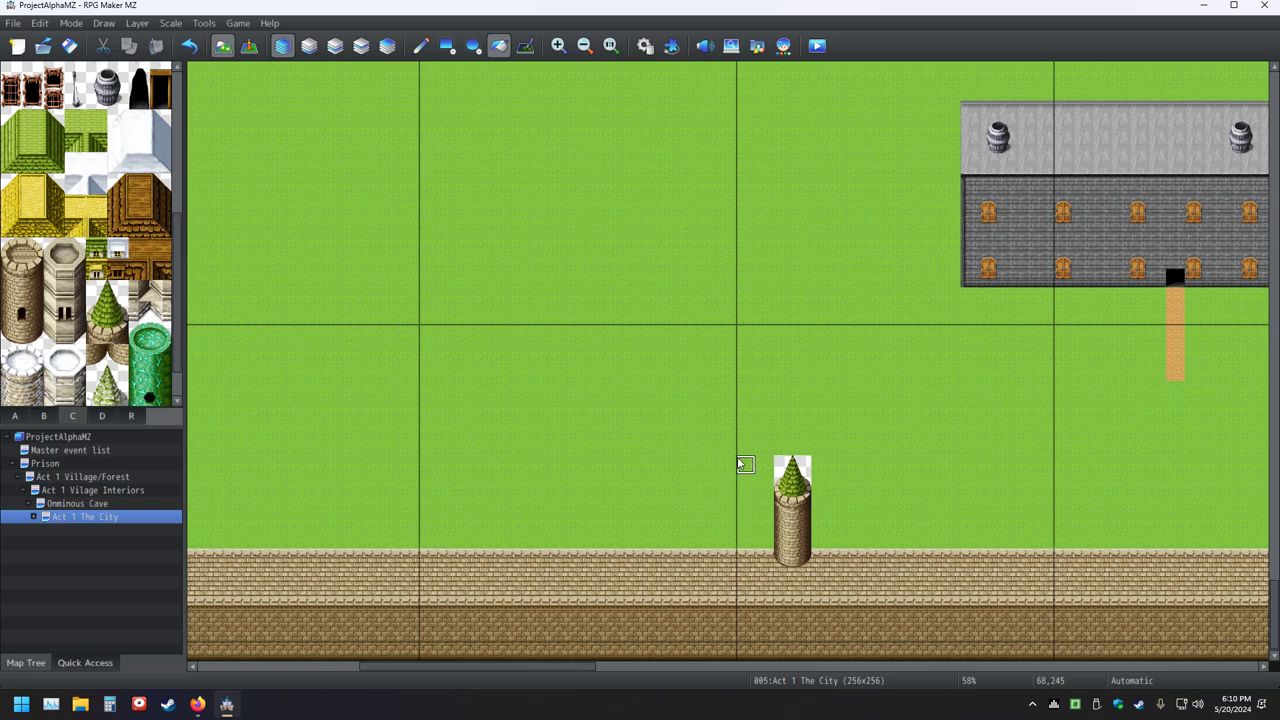
{"action": "left_click", "coordinate": [792, 478]}
{"action": "scroll", "coordinate": [357, 470], "scroll_direction": "left", "scroll_amount": 10, "text": "shift"}
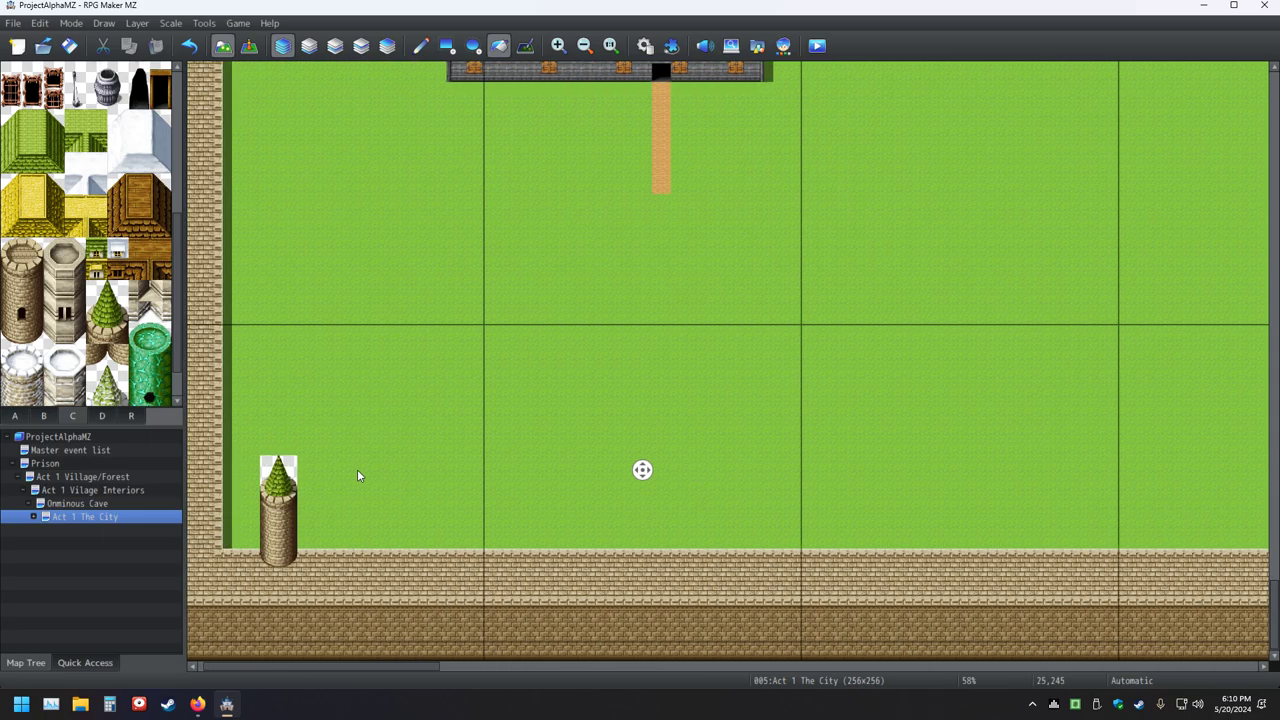
{"action": "left_click", "coordinate": [421, 45]}
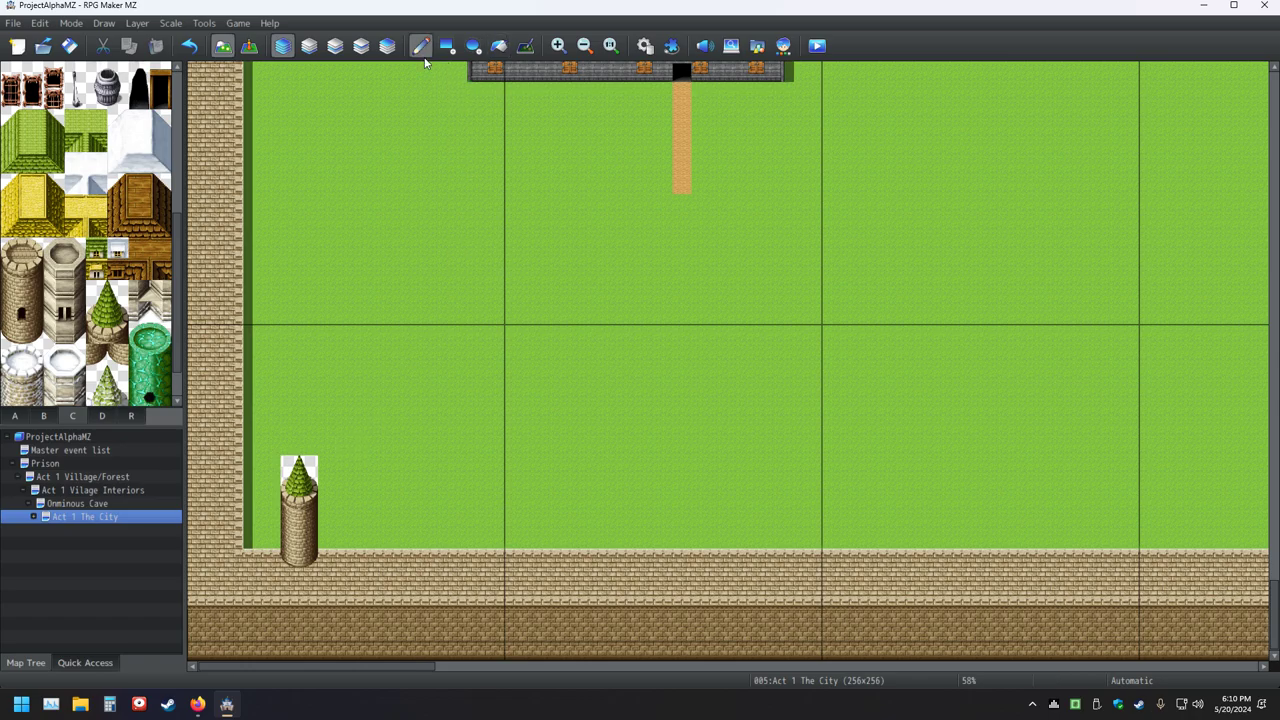
{"action": "left_click", "coordinate": [298, 476]}
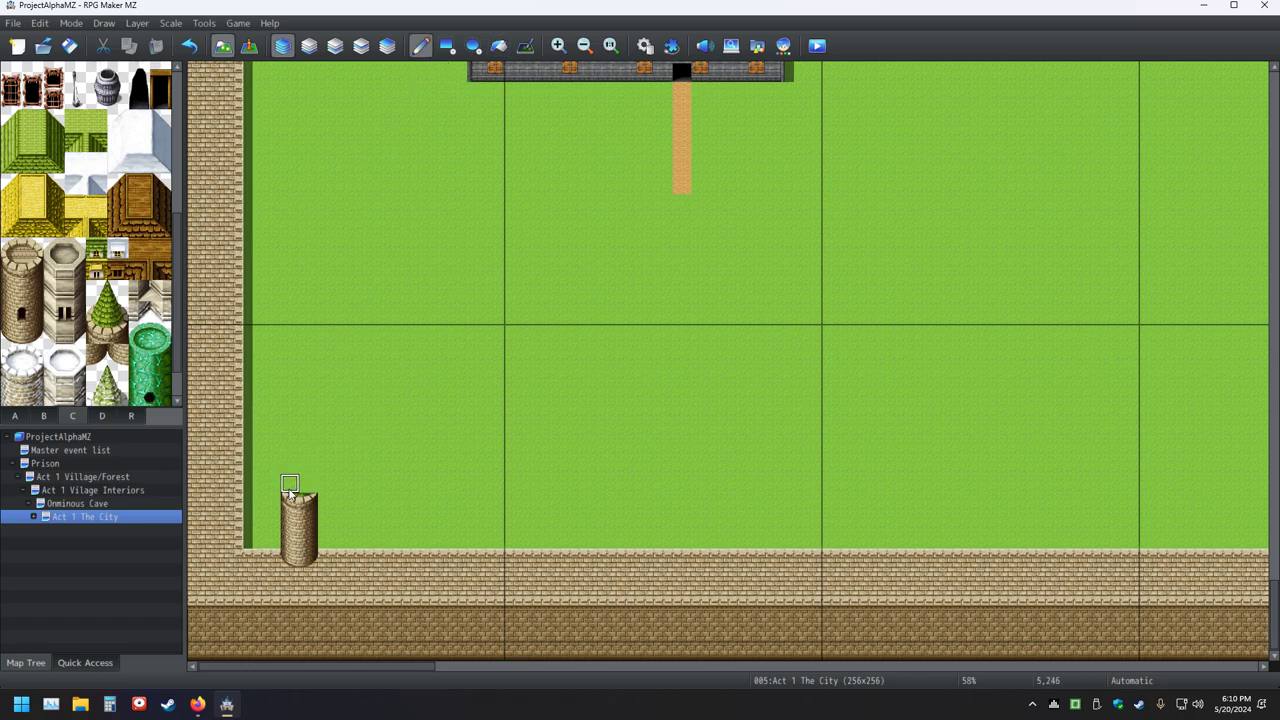
- Replace the checkered conical roofs of the two remaining eastern towers on the south wall with grass
{"action": "middle_click", "coordinate": [301, 336]}
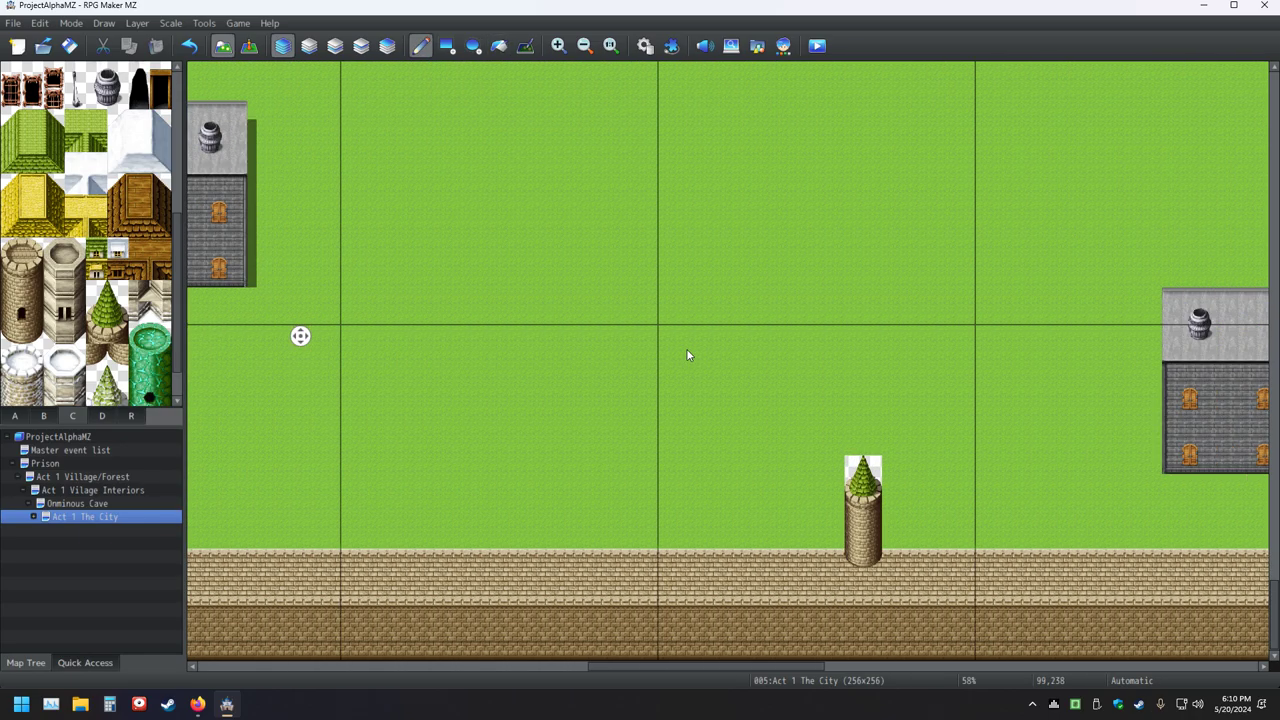
{"action": "middle_click", "coordinate": [360, 366]}
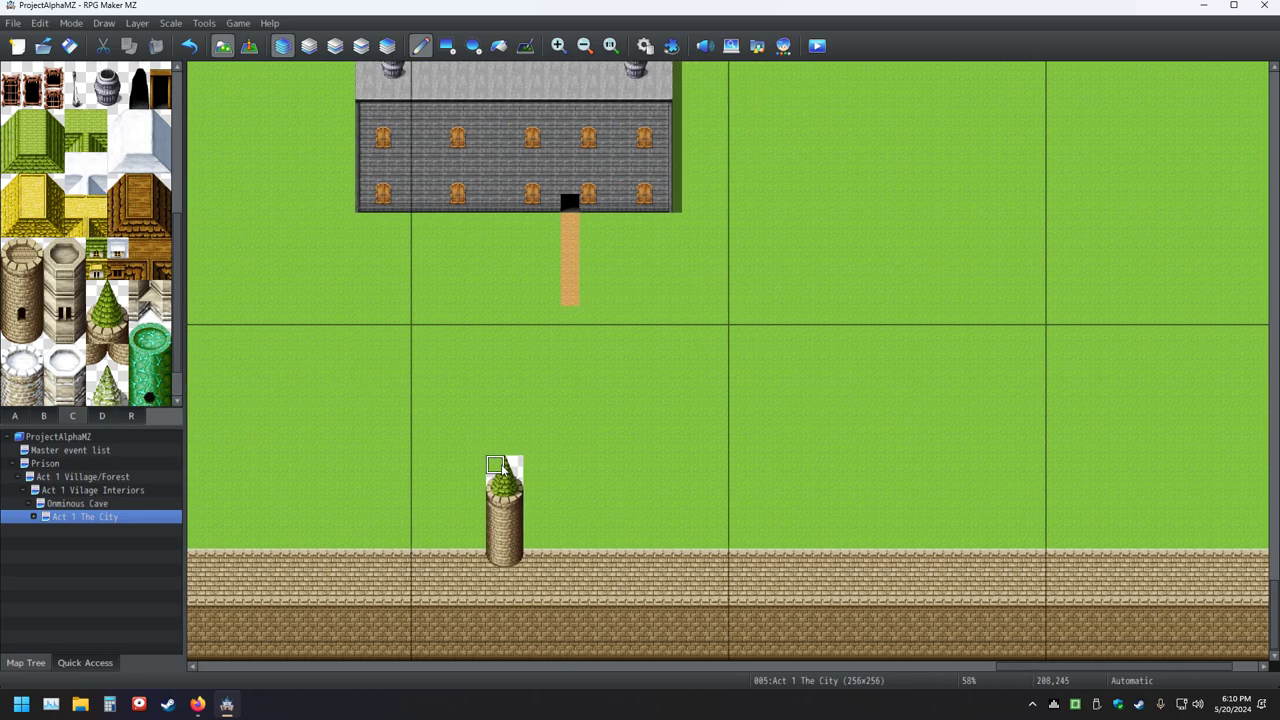
{"action": "left_click", "coordinate": [500, 478]}
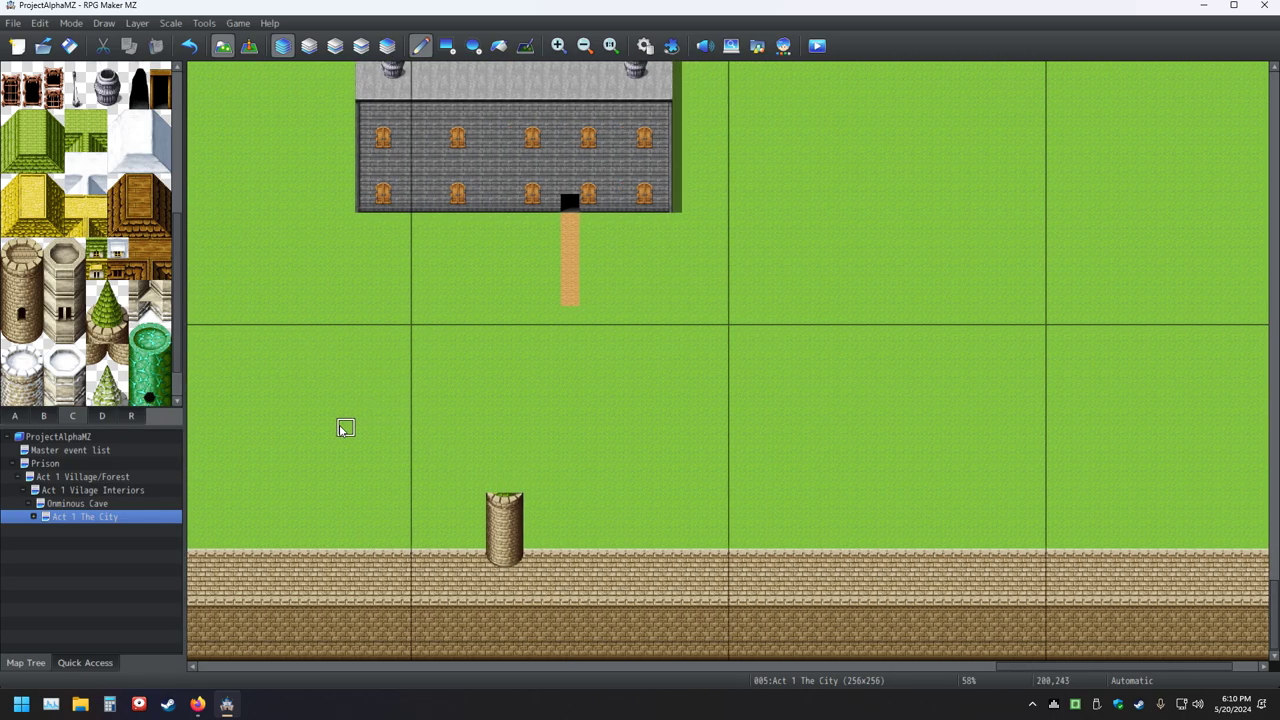
{"action": "middle_click", "coordinate": [403, 400]}
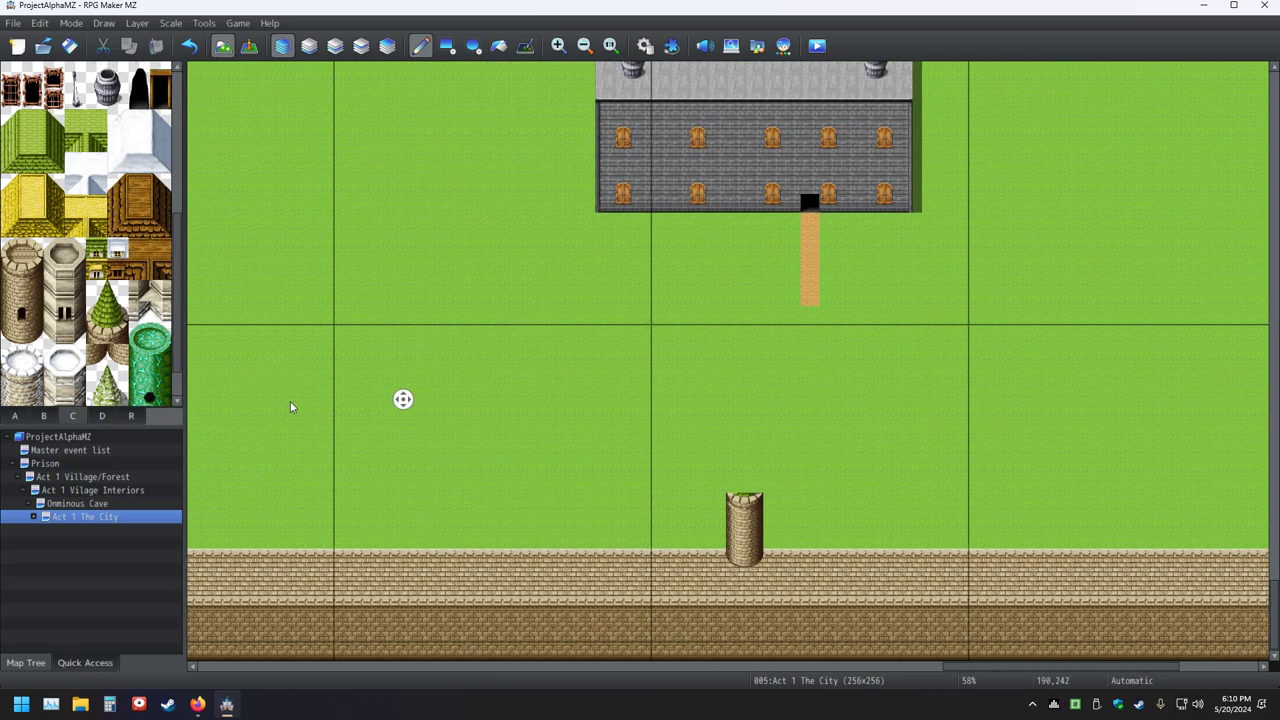
{"action": "middle_click", "coordinate": [256, 402]}
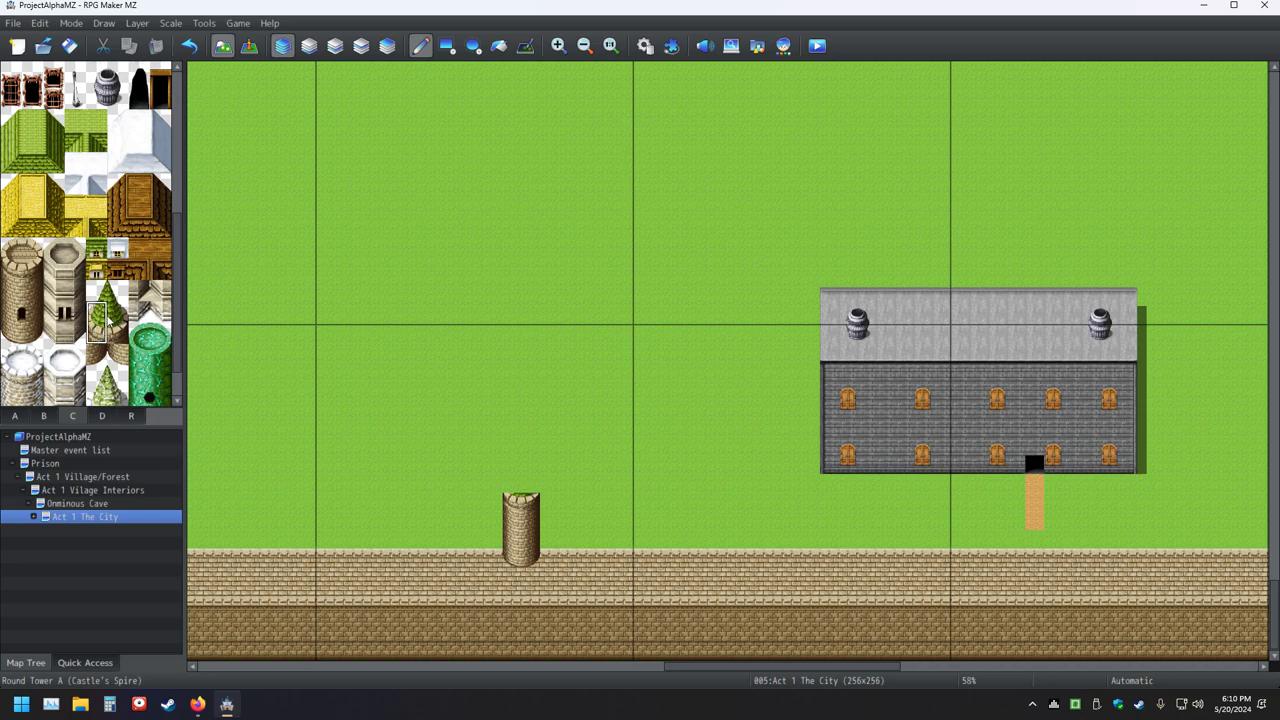
- Place the Round Tower A (Castle's Spire) roof back on each of the four south-wall towers over the grass
{"action": "left_click", "coordinate": [102, 312]}
{"action": "left_click", "coordinate": [510, 466]}
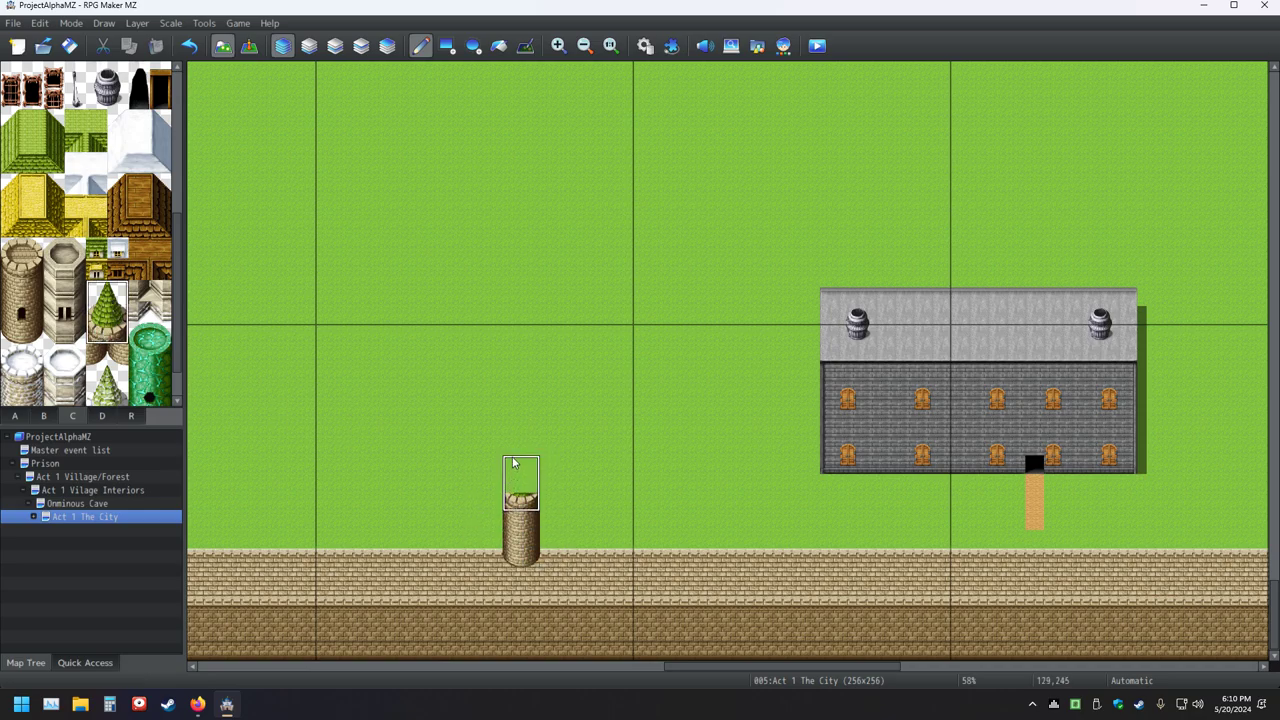
{"action": "middle_click", "coordinate": [484, 457]}
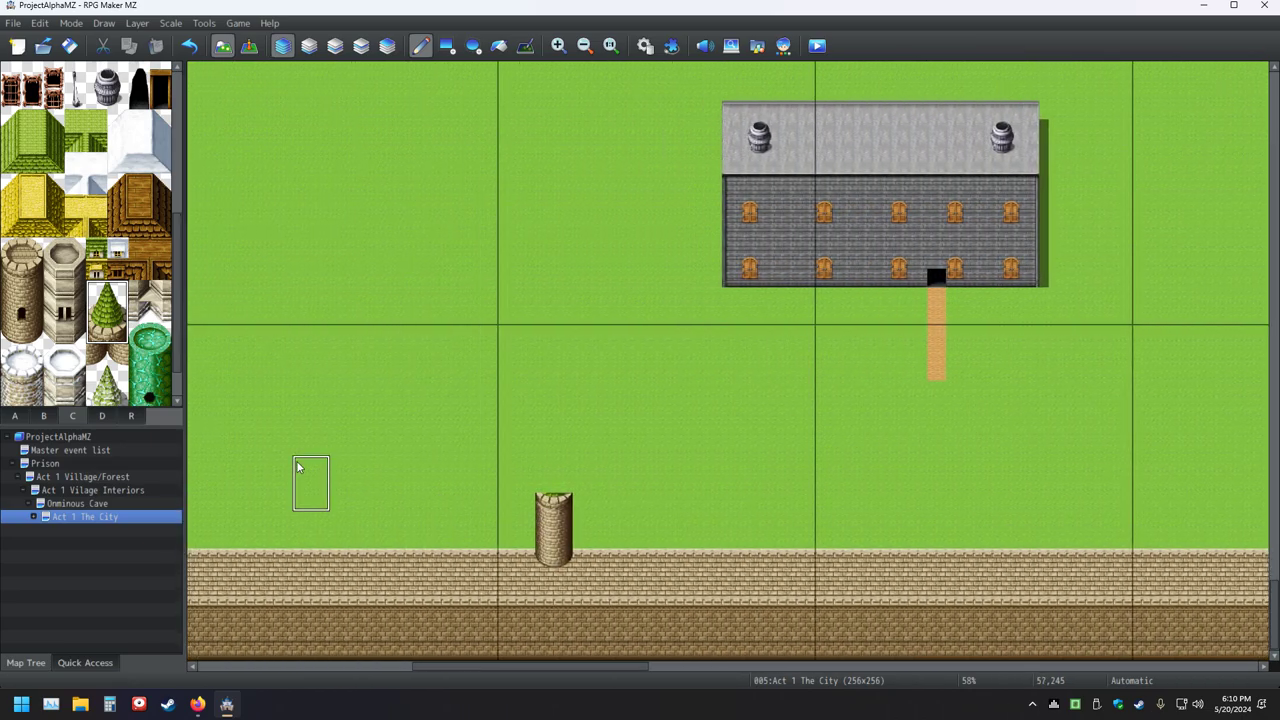
{"action": "scroll", "coordinate": [305, 484], "scroll_direction": "down", "scroll_amount": 5, "text": "ctrl"}
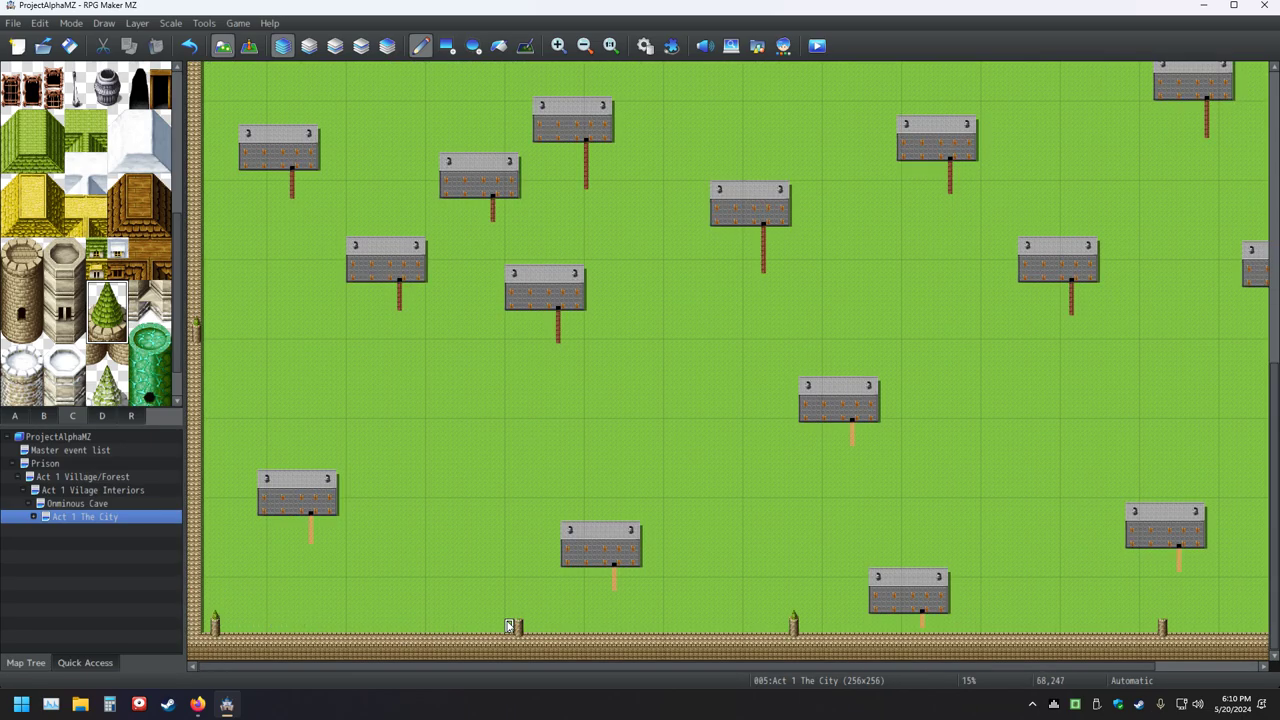
{"action": "scroll", "coordinate": [447, 610], "scroll_direction": "up", "scroll_amount": 2, "text": "ctrl"}
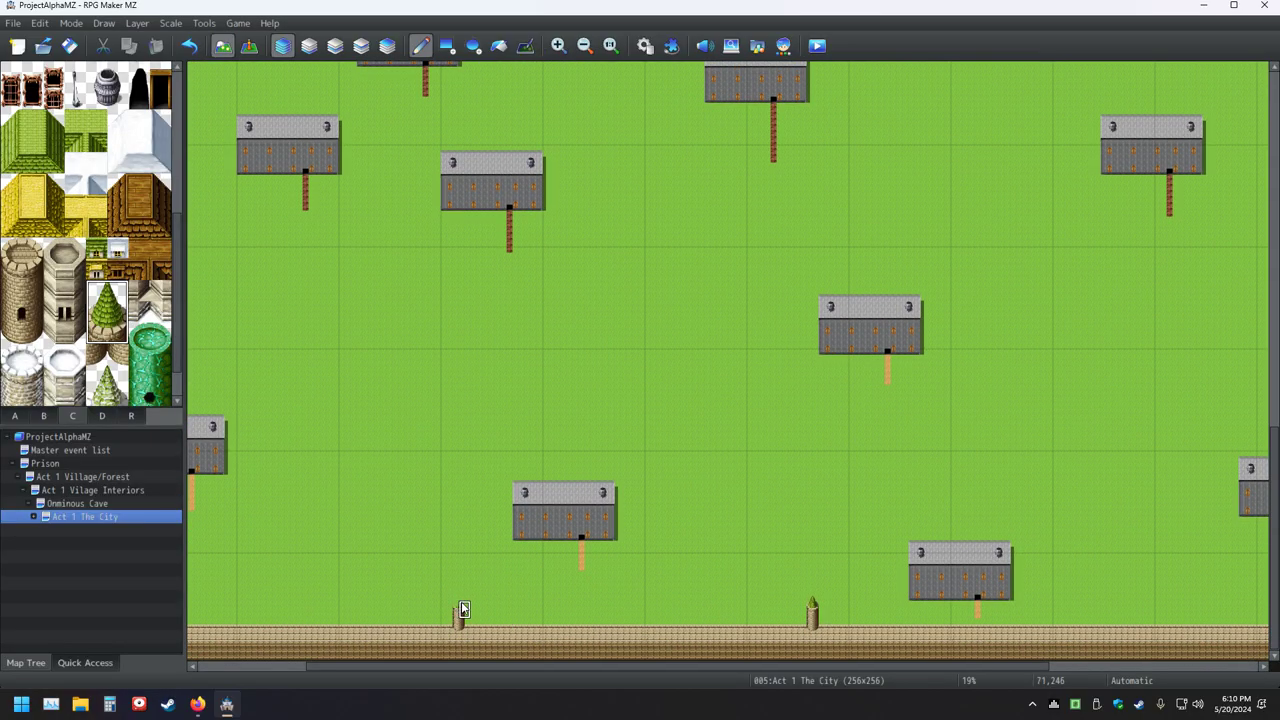
{"action": "middle_click", "coordinate": [503, 607]}
{"action": "scroll", "coordinate": [716, 610], "scroll_direction": "down", "scroll_amount": 1}
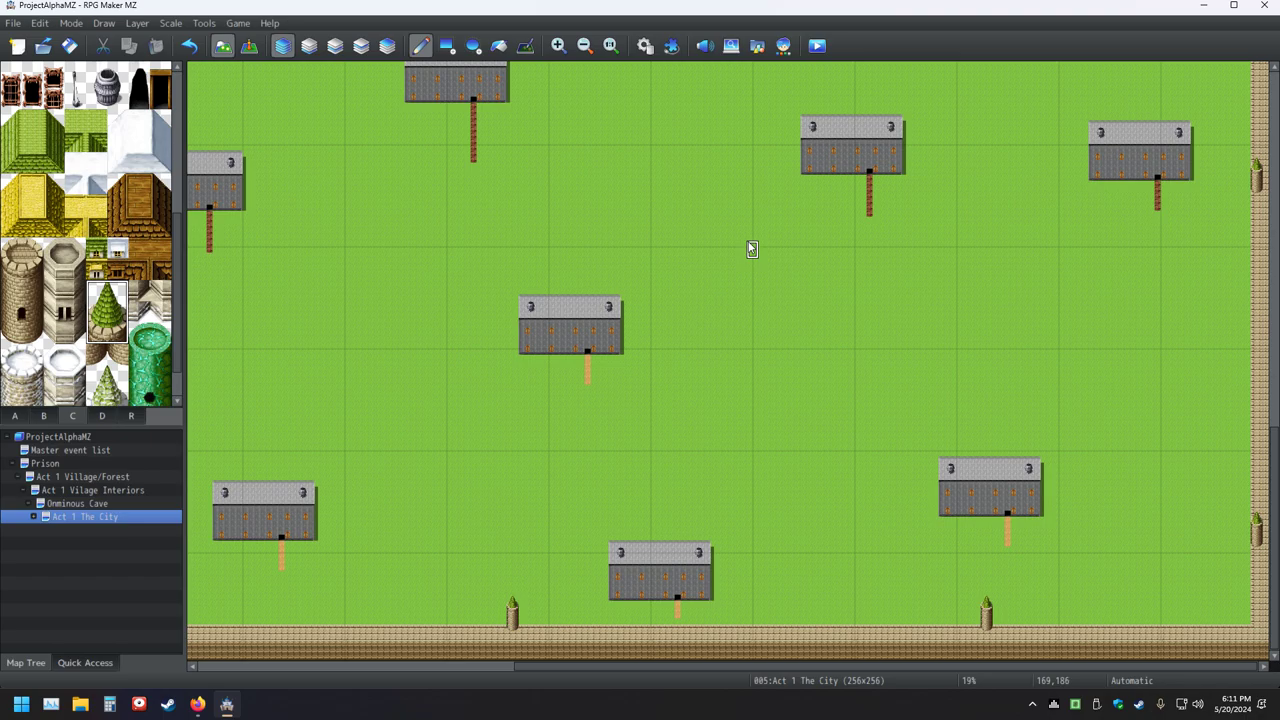
- Examine the towers along all city walls and the buildings with their paths across the whole map
{"action": "middle_click", "coordinate": [781, 421]}
{"action": "middle_click", "coordinate": [788, 174]}
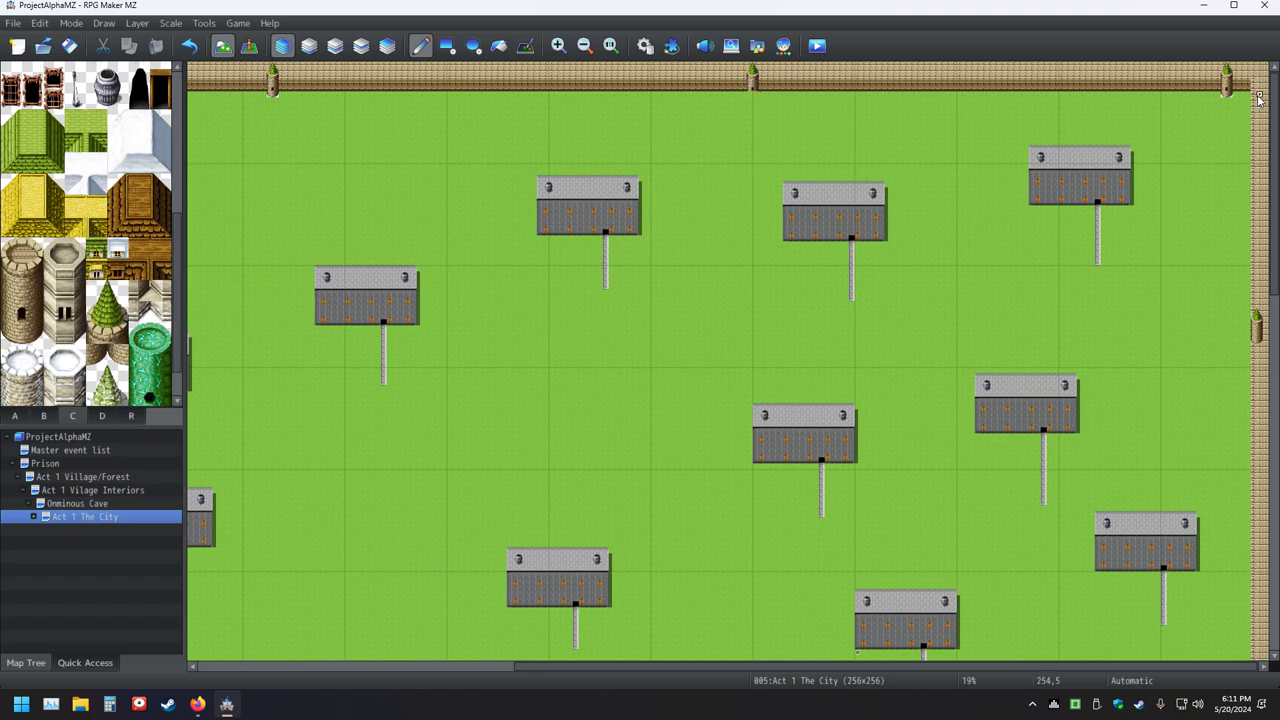
{"action": "middle_click", "coordinate": [791, 223]}
{"action": "middle_click", "coordinate": [658, 224]}
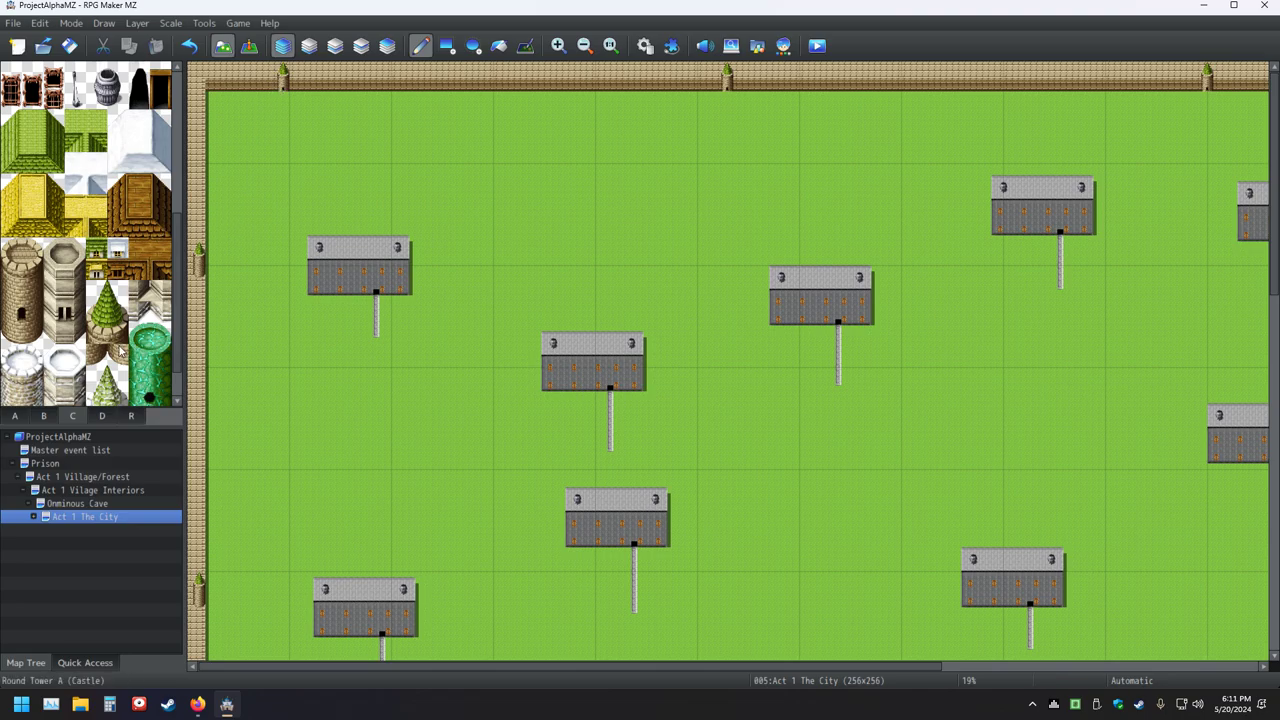
{"action": "left_click", "coordinate": [26, 340]}
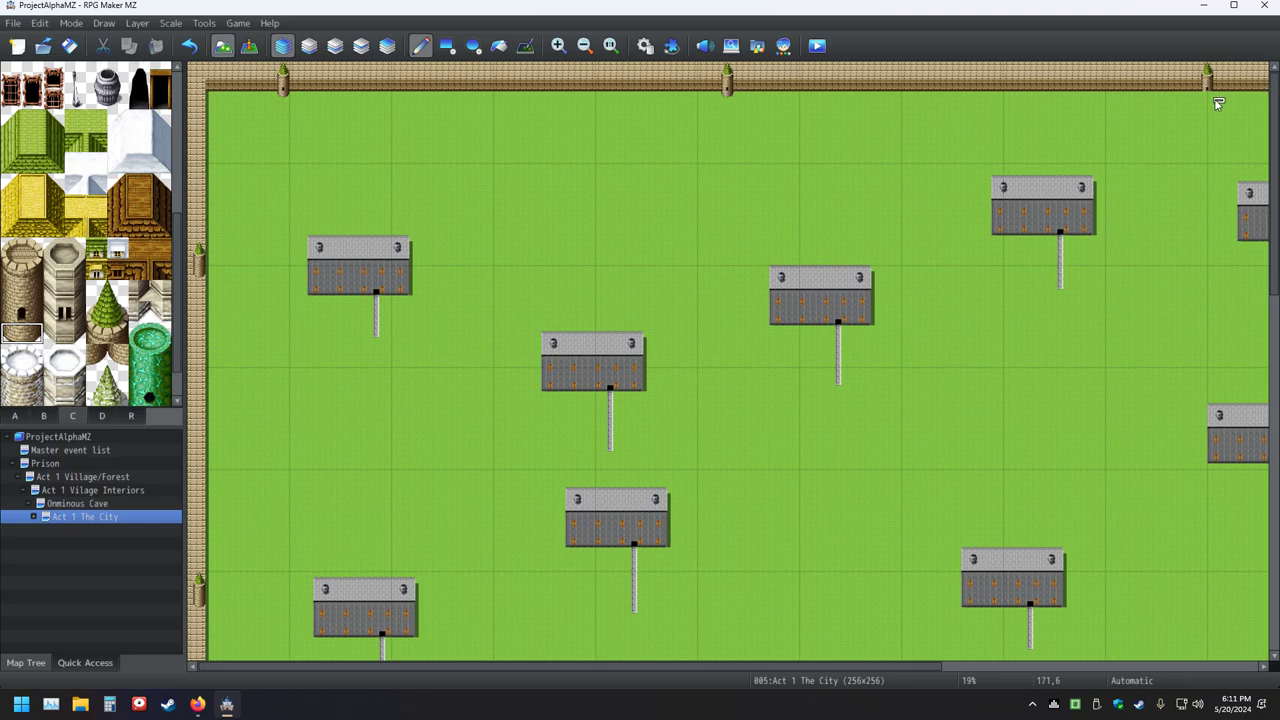
{"action": "middle_click", "coordinate": [1123, 170]}
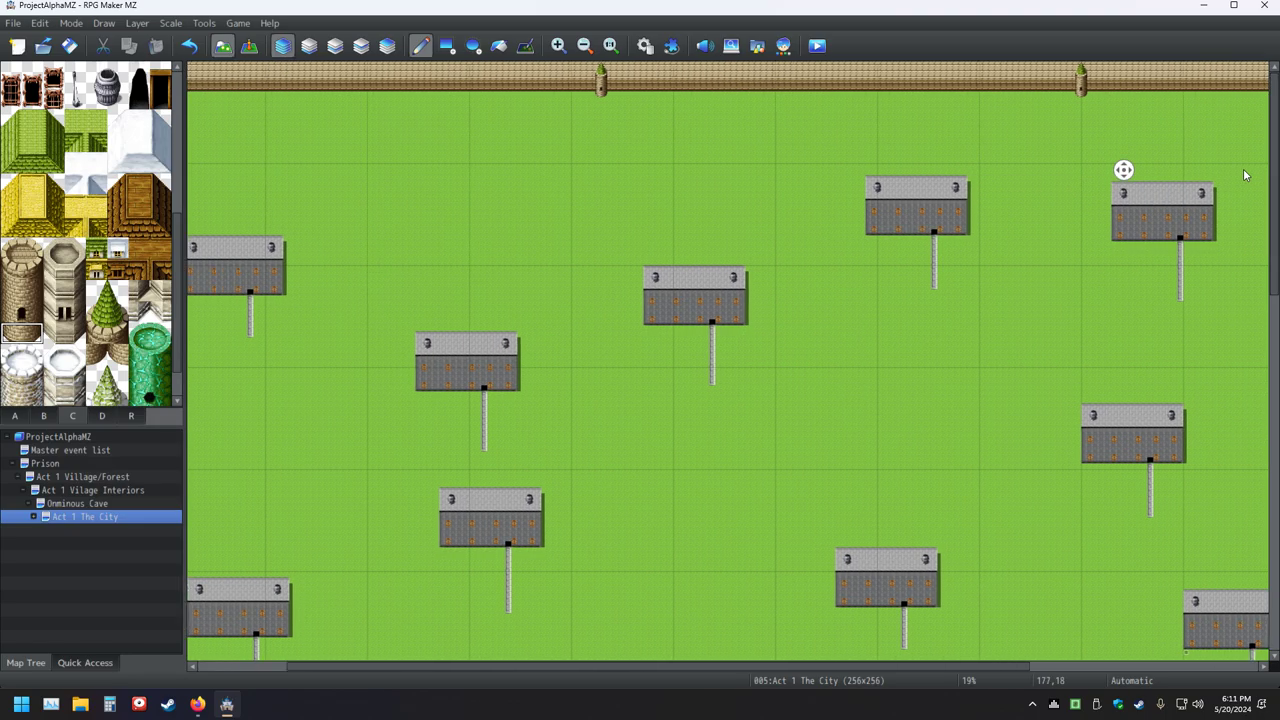
{"action": "middle_click", "coordinate": [1243, 175]}
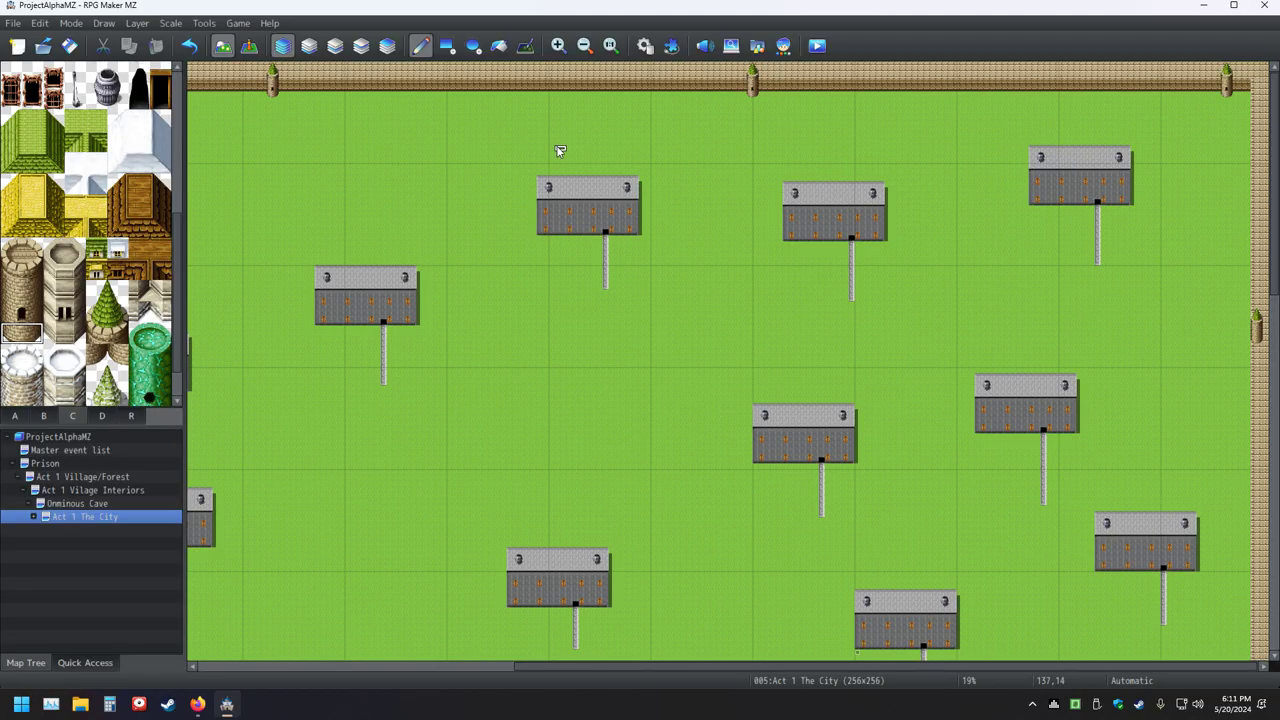
{"action": "key", "text": "Up"}
{"action": "left_click", "coordinate": [122, 517]}
{"action": "scroll", "coordinate": [731, 450], "scroll_direction": "down", "scroll_amount": 3}
{"action": "middle_click_drag", "start_coordinate": [731, 450], "coordinate": [591, 370]}
{"action": "scroll", "coordinate": [499, 410], "scroll_direction": "down", "scroll_amount": 3}
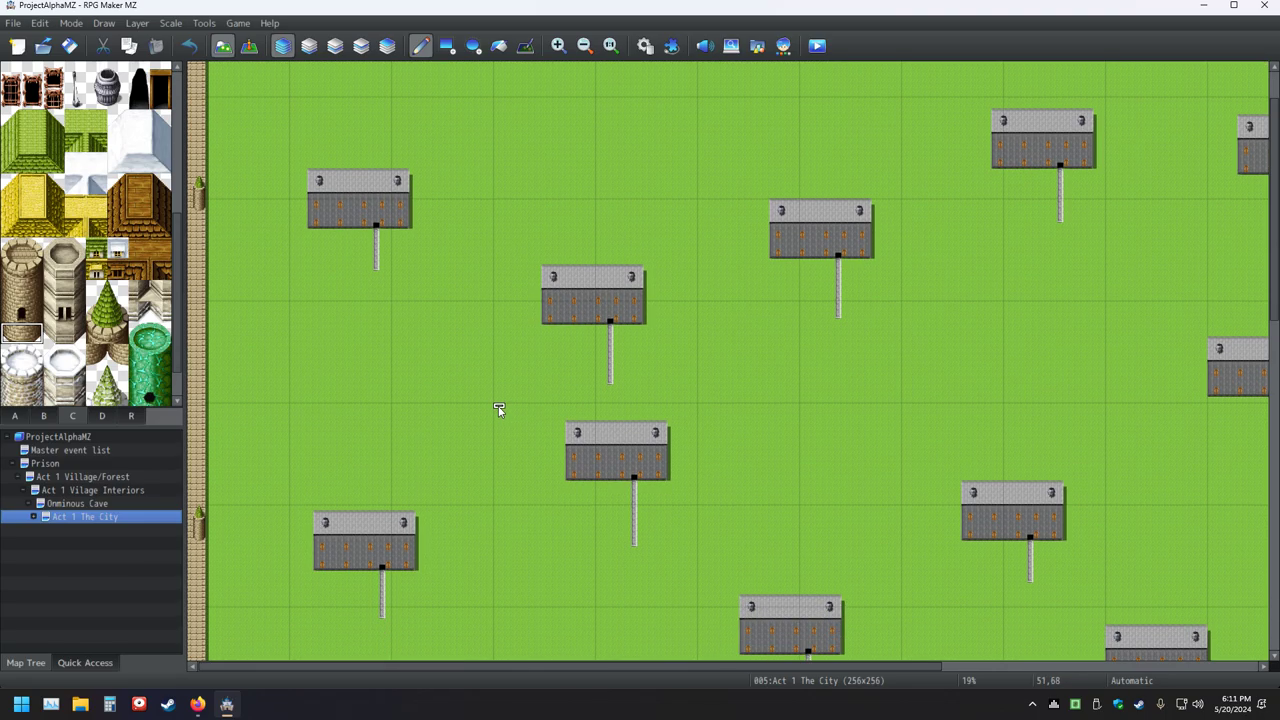
{"action": "middle_click_drag", "start_coordinate": [500, 418], "coordinate": [836, 527]}
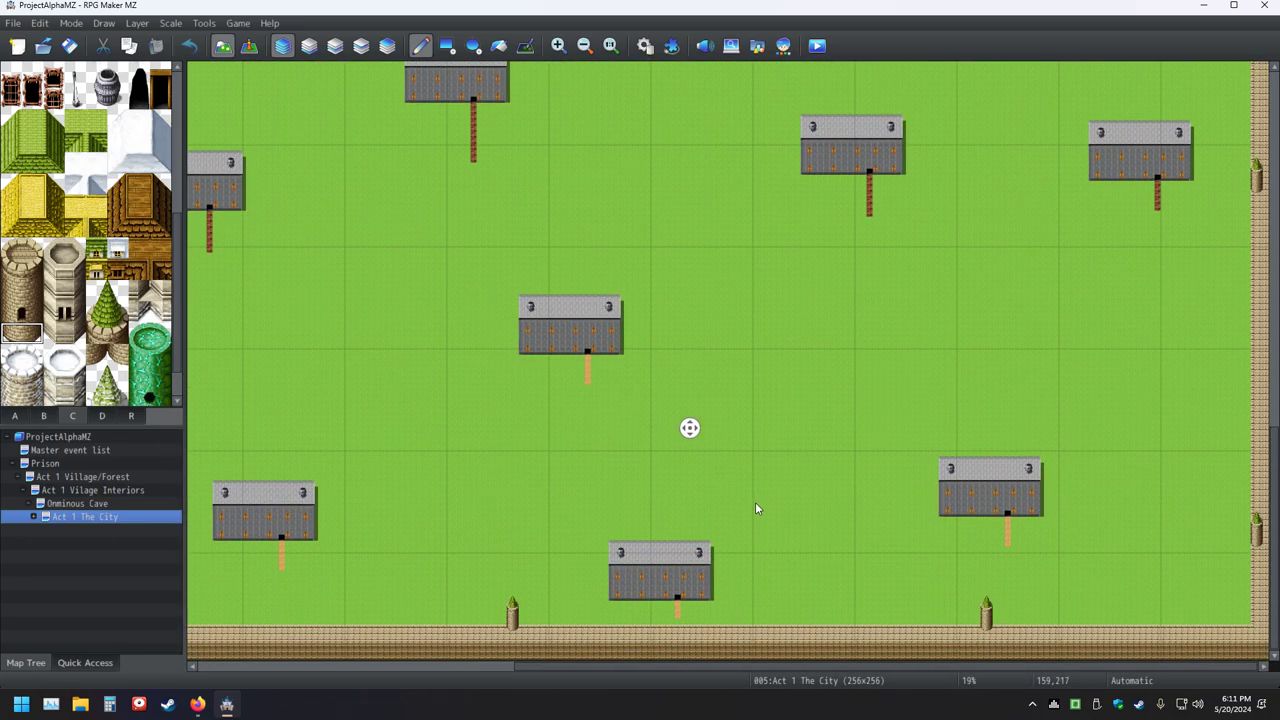
{"action": "middle_click_drag", "start_coordinate": [755, 508], "coordinate": [537, 260]}
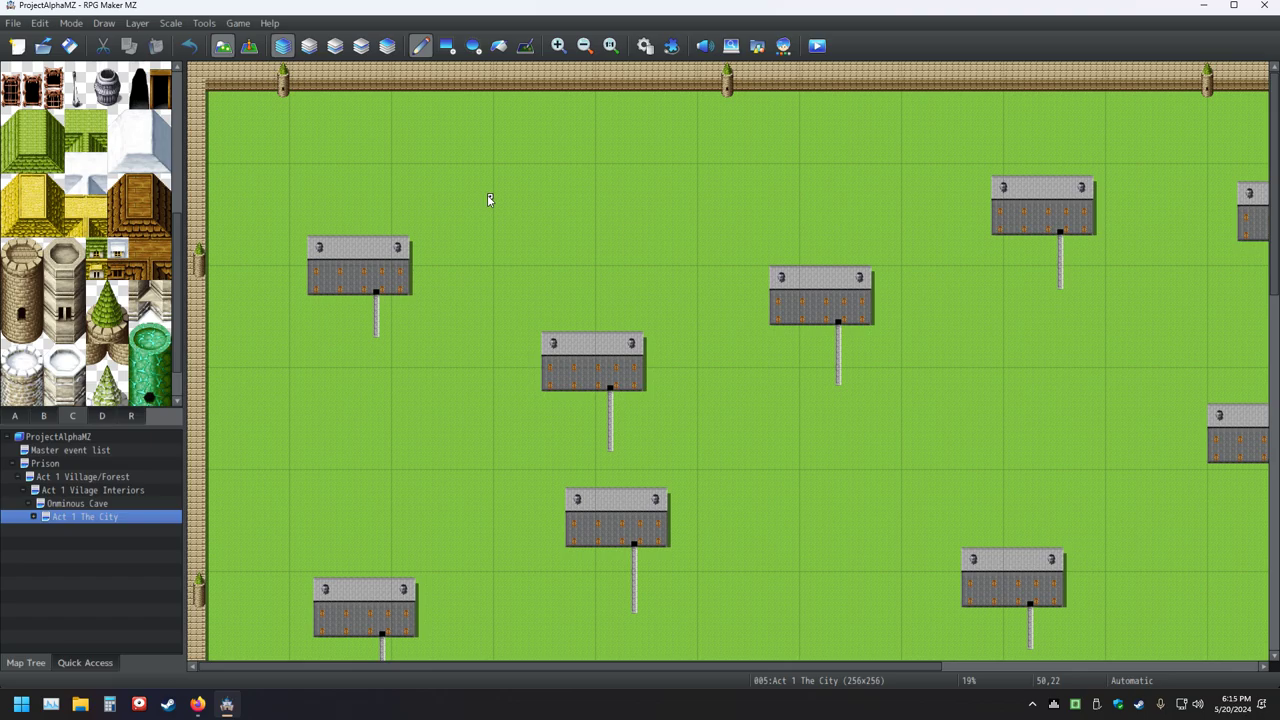
- Create a new event at 83,28 on the grass near the north wall and start adding its first command
{"action": "left_click", "coordinate": [249, 45]}
{"action": "double_click", "coordinate": [690, 240]}
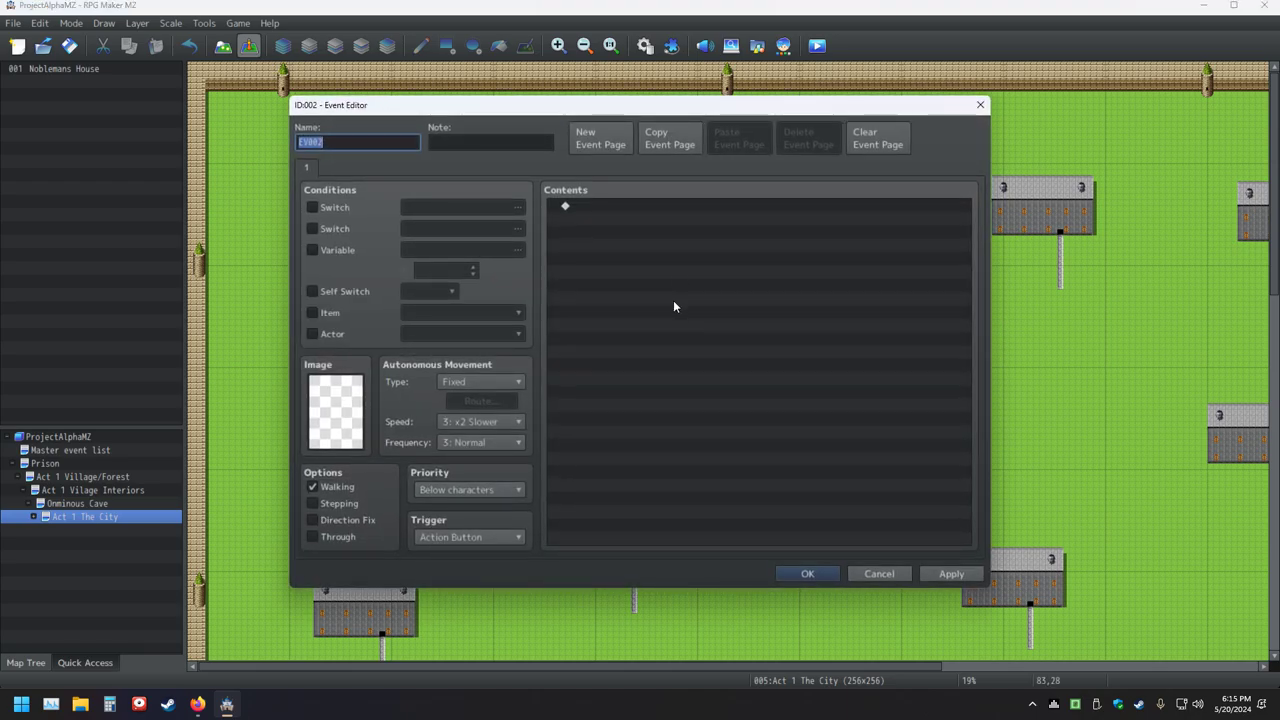
{"action": "double_click", "coordinate": [656, 203]}
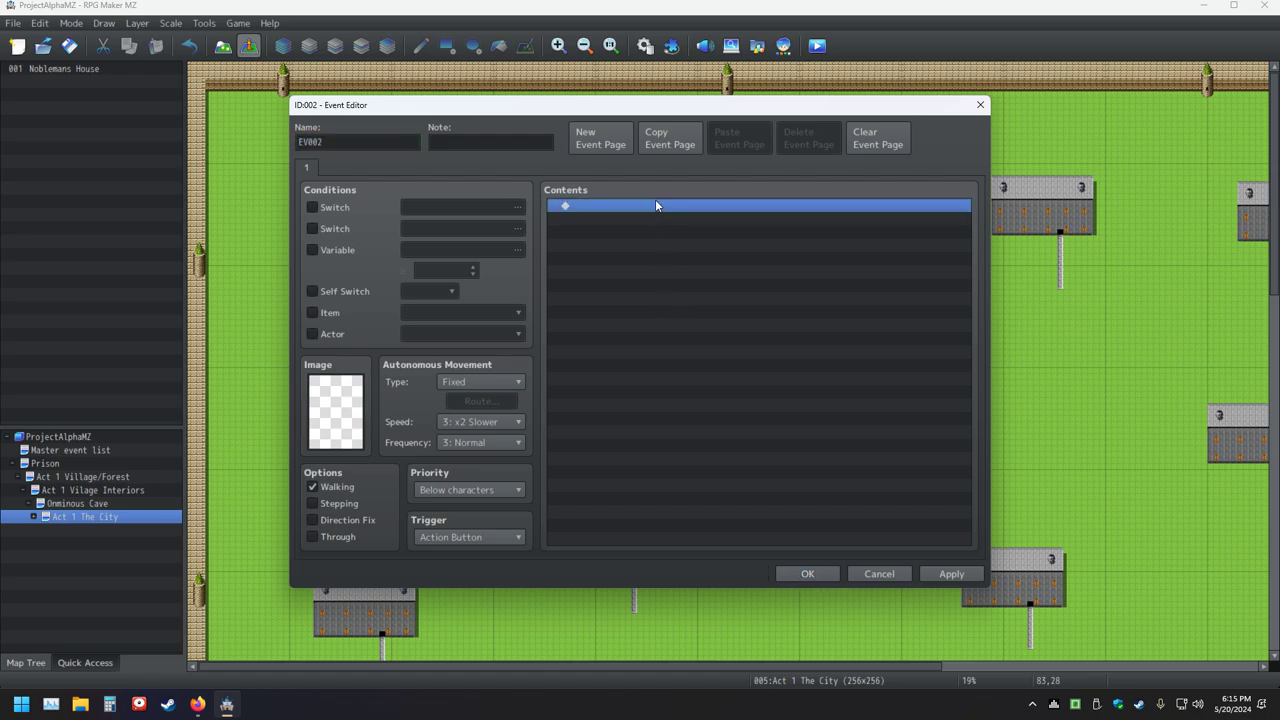